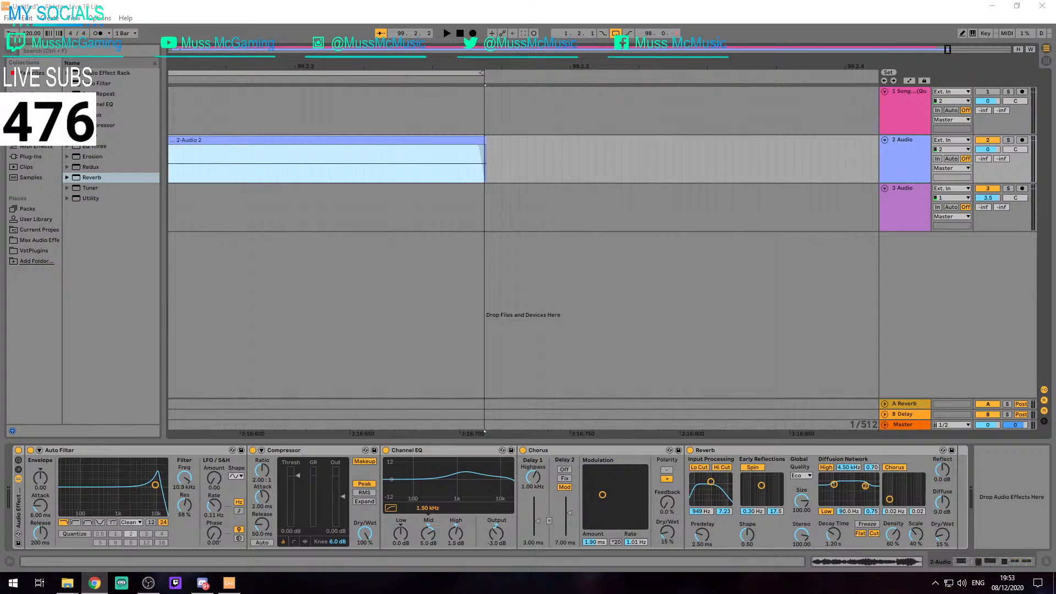
scroll(283, 179, "left", 3)
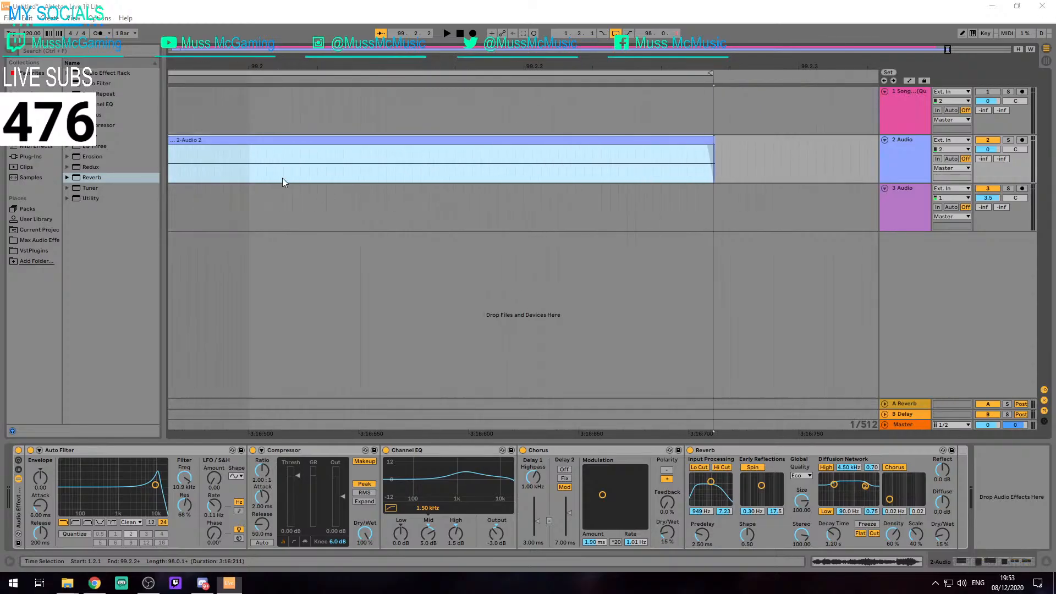
key("alt+z")
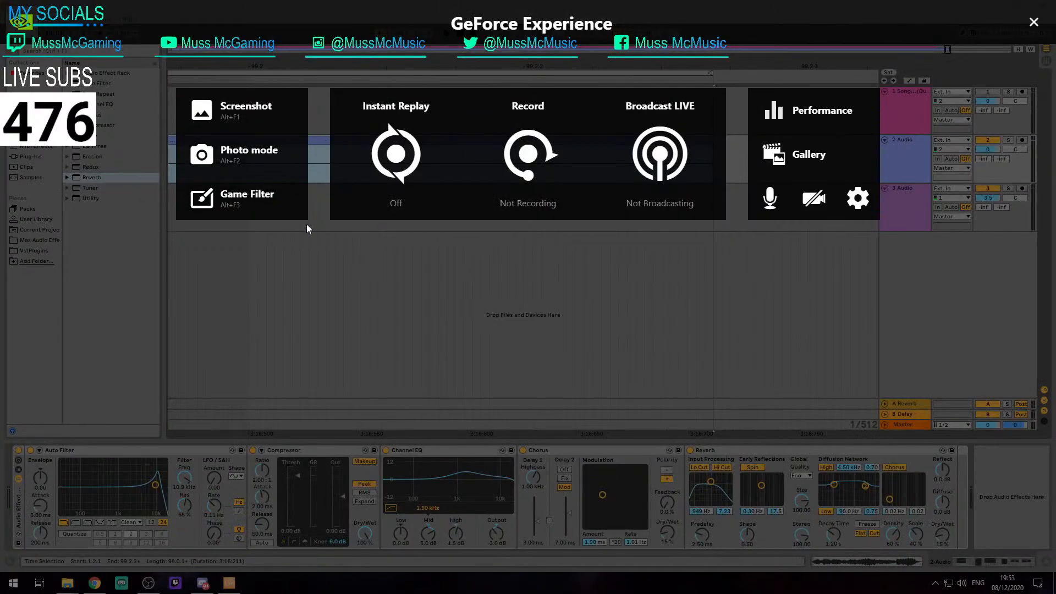
key("alt+z")
Play back the long vocal clip on track 2 from 2.2.4, and select the short clip before it
left_click(309, 170)
left_click(326, 140)
key("space")
key("space")
scroll(339, 147, "down", 2)
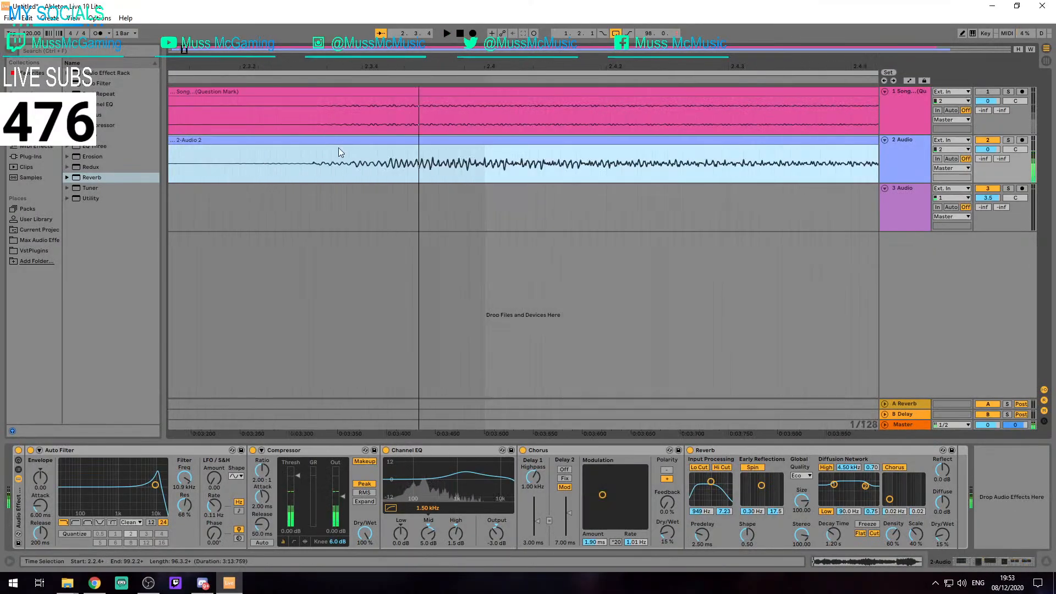
scroll(338, 147, "down", 4)
key("space")
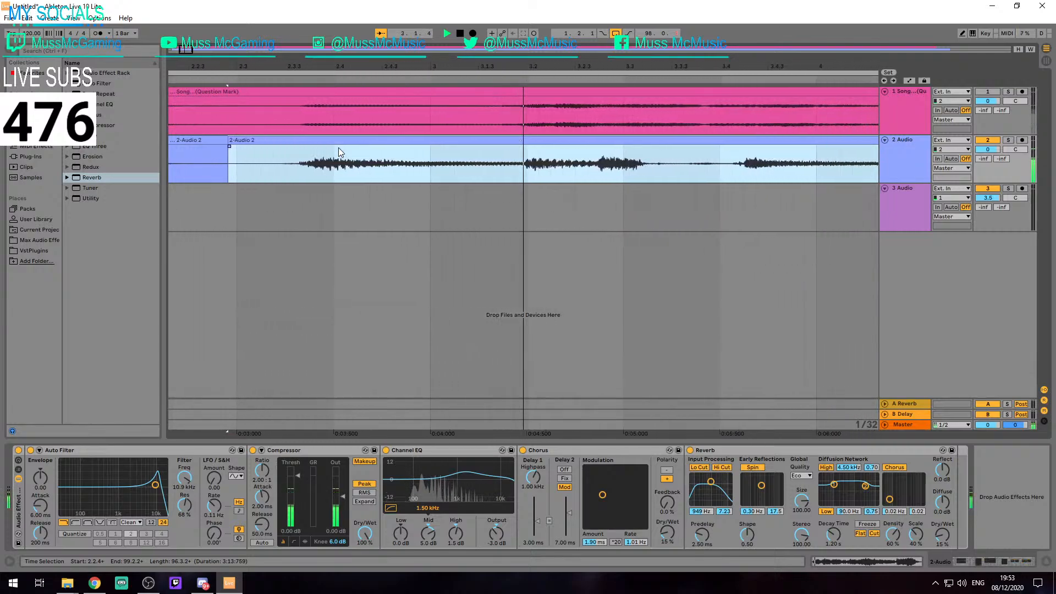
key("space")
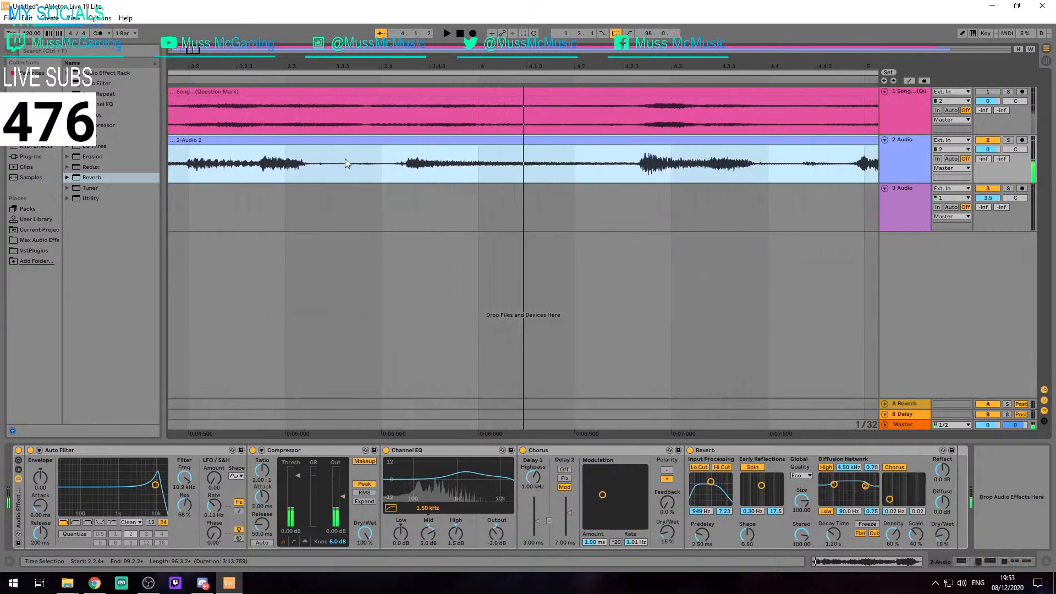
scroll(345, 158, "down", 6)
left_click(204, 140)
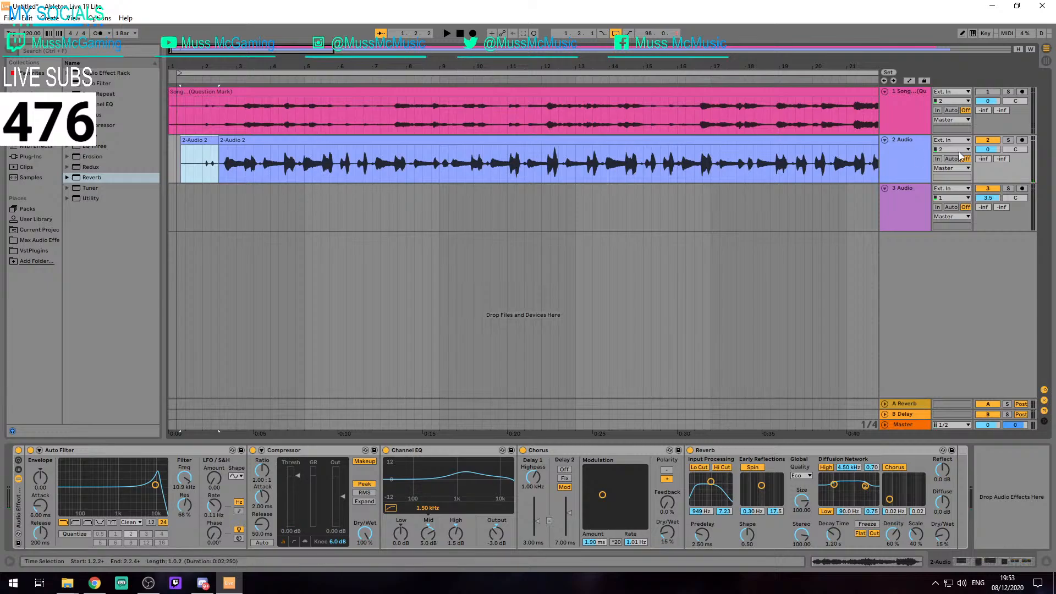
Set the audio driver type to ASIO in the preferences
key("ctrl+comma")
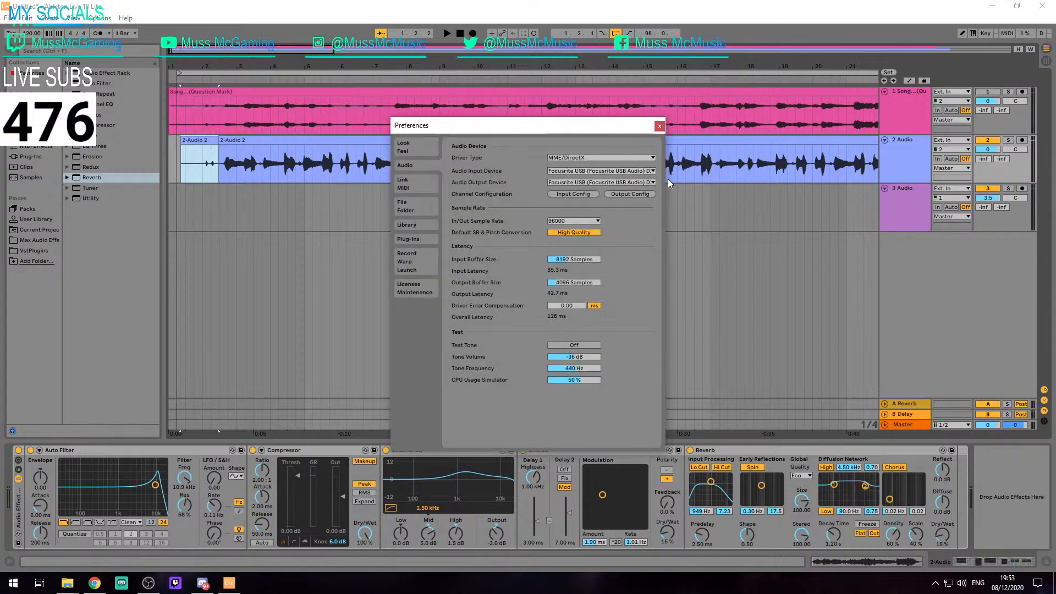
left_click(602, 157)
left_click(561, 179)
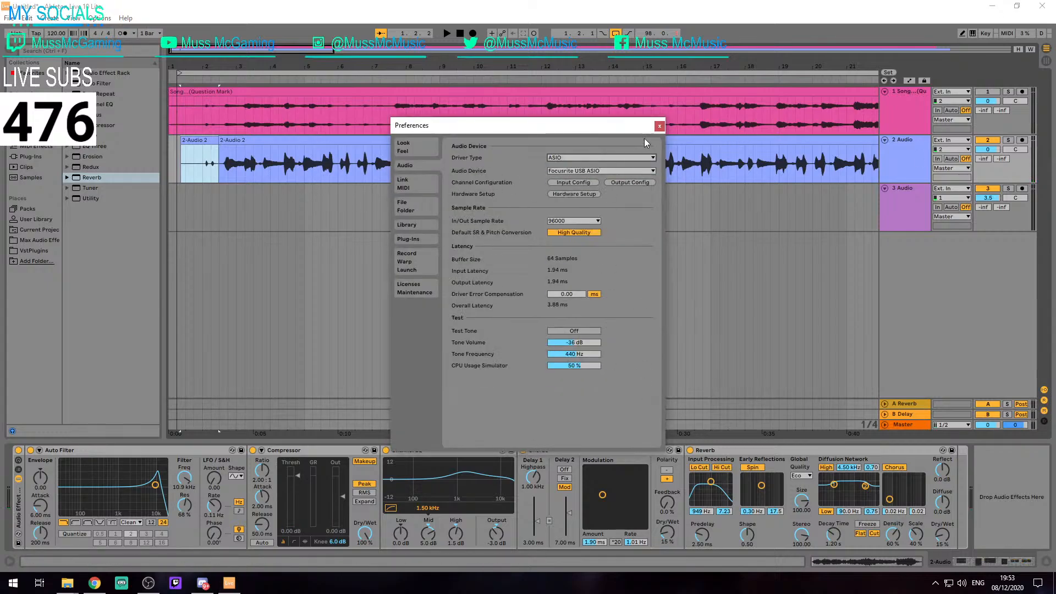
left_click(659, 126)
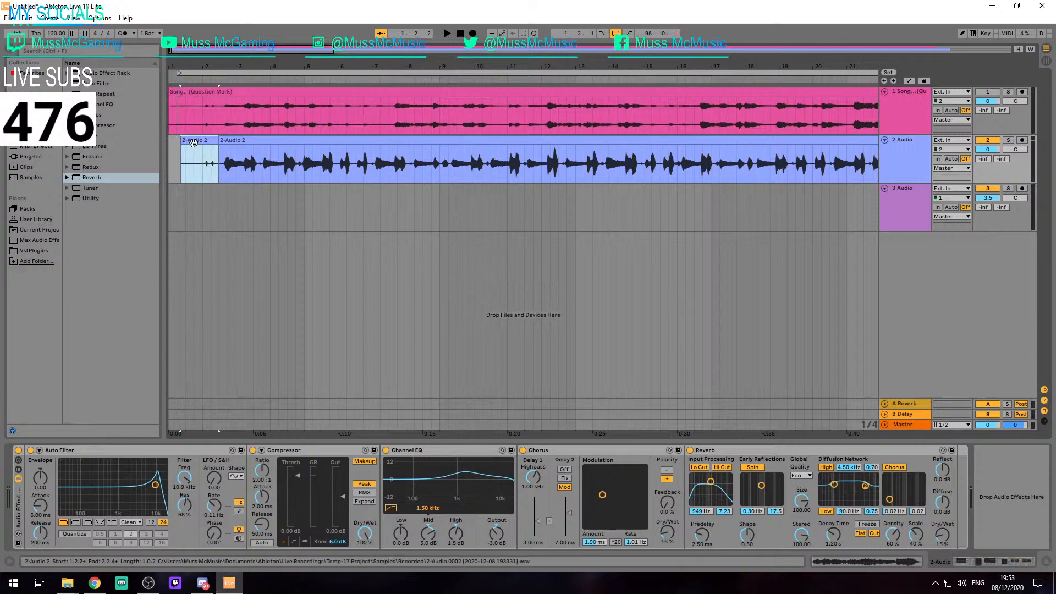
Try to trim the start of the short first clip on track 2 to bar 2
left_click(201, 153)
key("z")
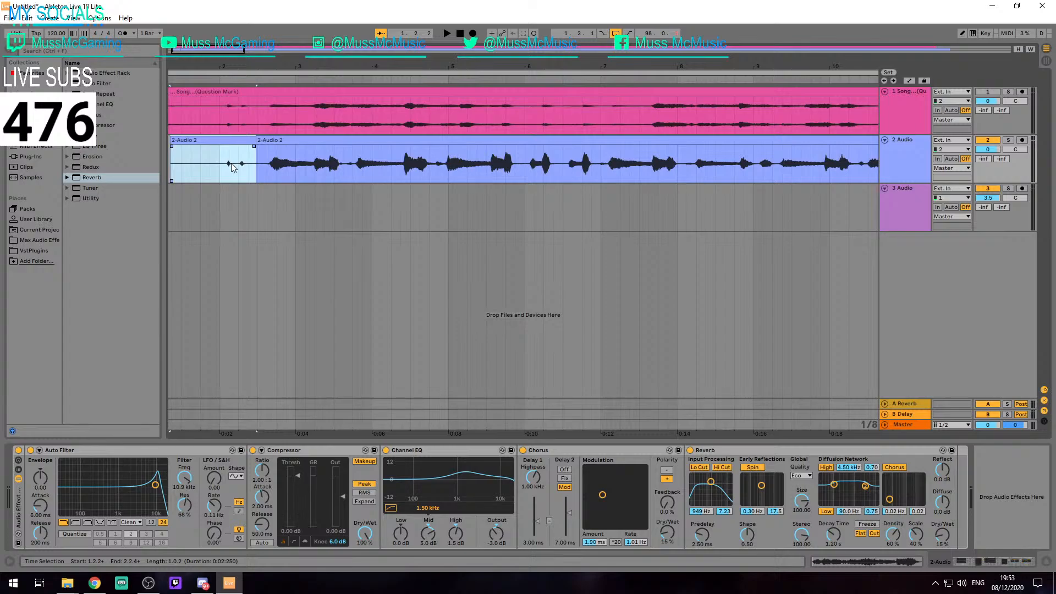
left_click_drag(171, 142, 220, 143)
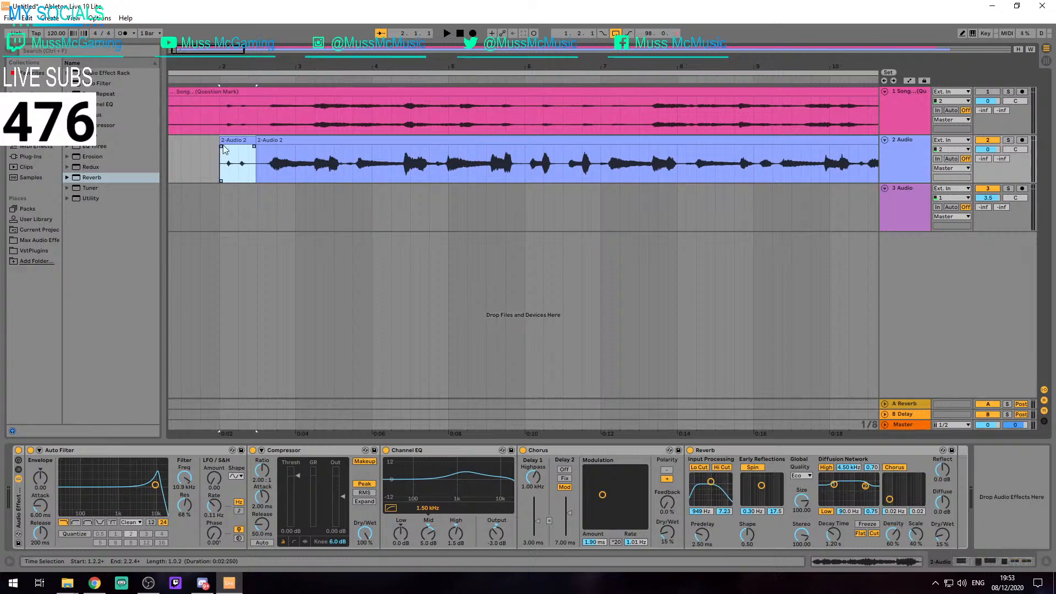
key("ctrl+z")
Split the short clip on track 2 and adjust its pieces so the first one spans 1.1.1 to about 1.2.2
left_click(218, 164)
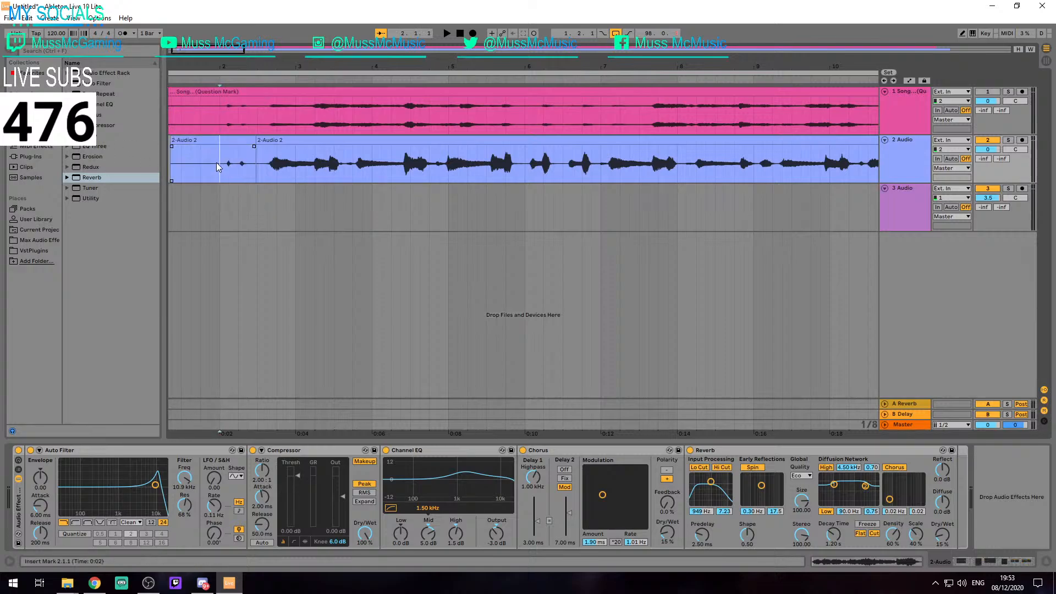
key("ctrl+e")
left_click_drag(195, 197, 329, 203)
mouse_move(212, 142)
left_mouse_down()
mouse_move(185, 142)
mouse_move(243, 142)
mouse_move(195, 142)
left_mouse_up()
left_click(173, 143)
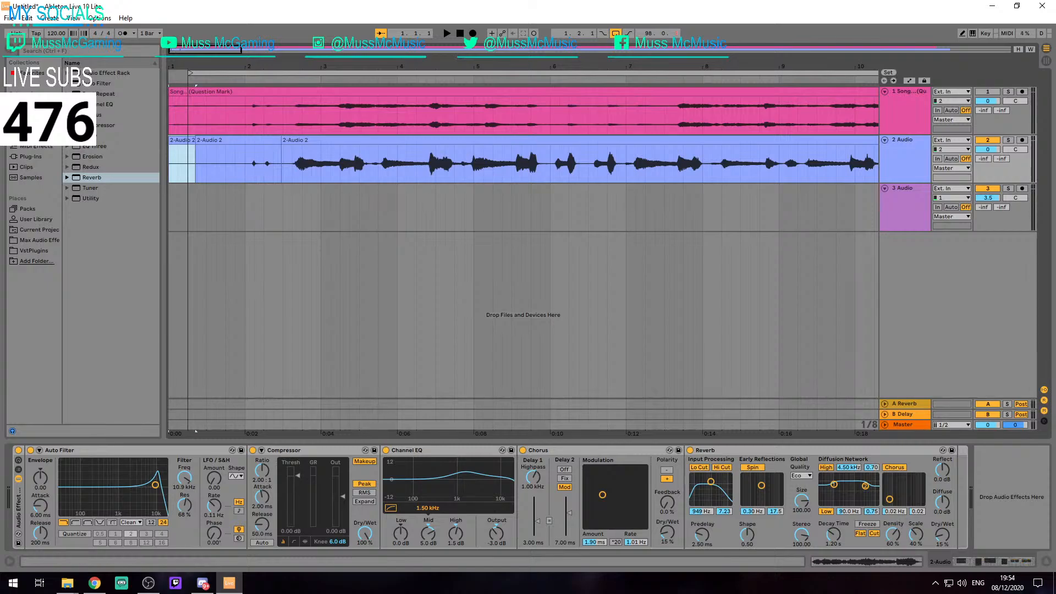
Play the long vocal clip on track 2 from its start together with the song track
left_click(311, 142)
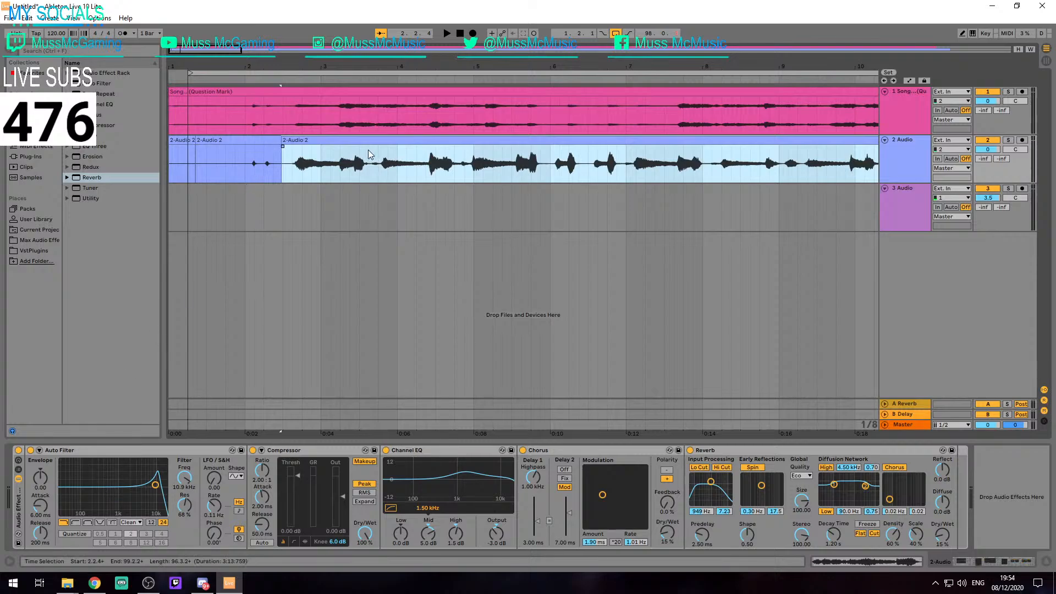
key("space")
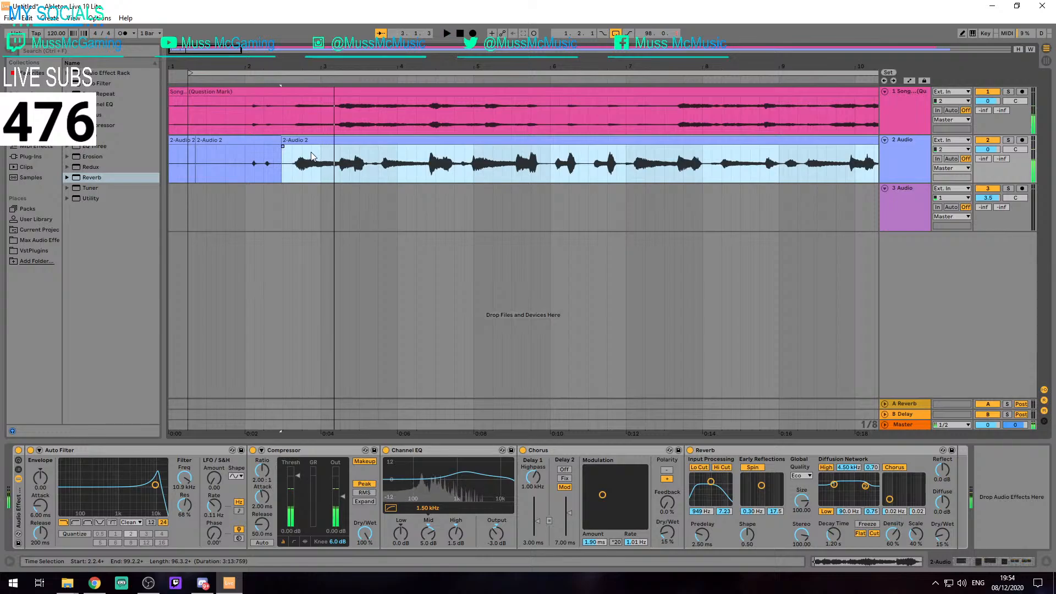
key("space")
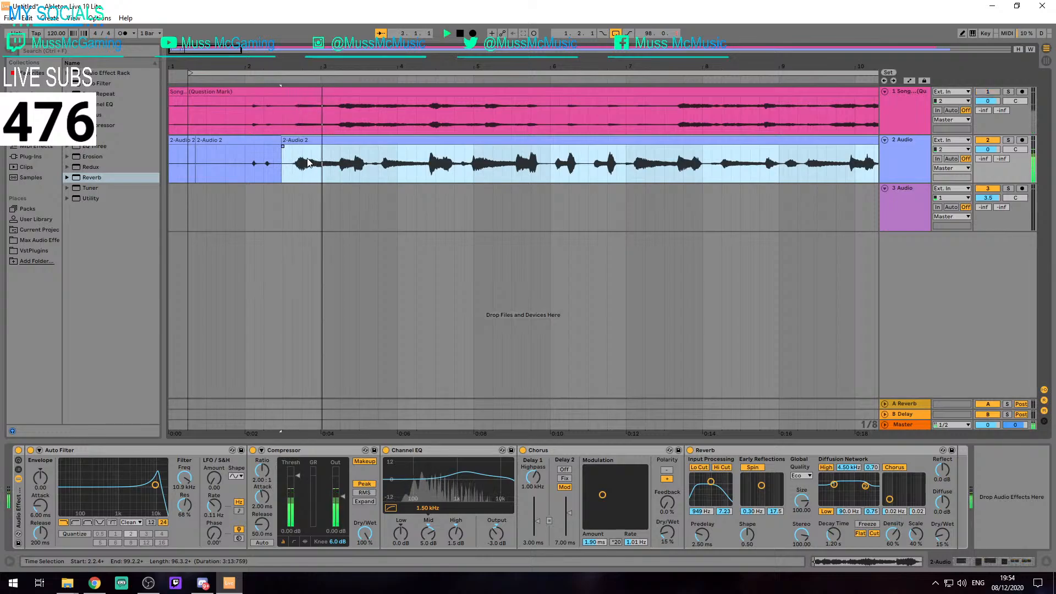
key("space")
Play the arrangement from the first vocal piece at bar 1, and again from the start of the long vocal clip
key("space")
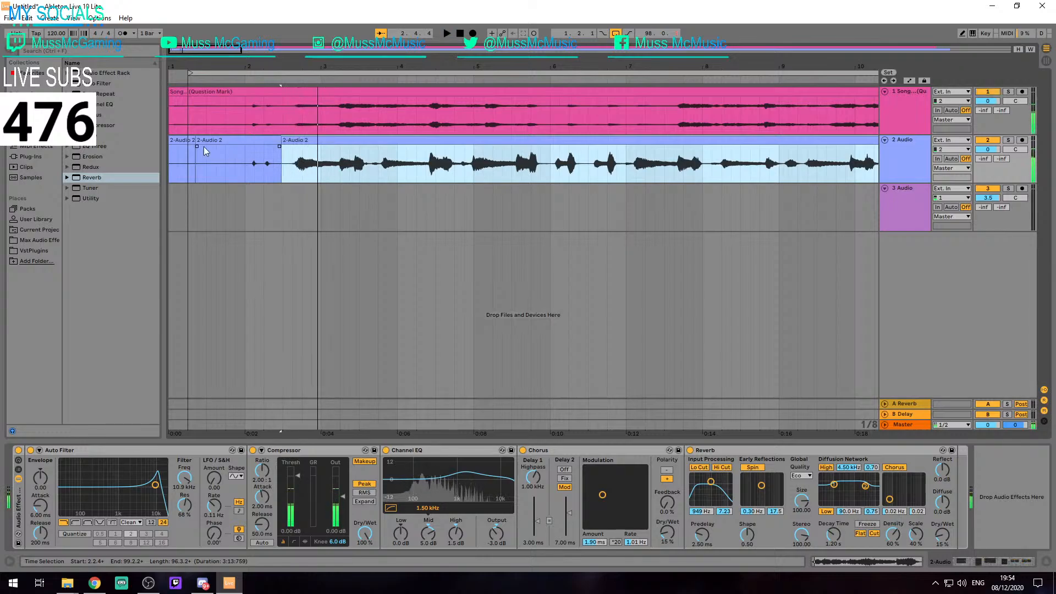
left_click(176, 140)
key("space")
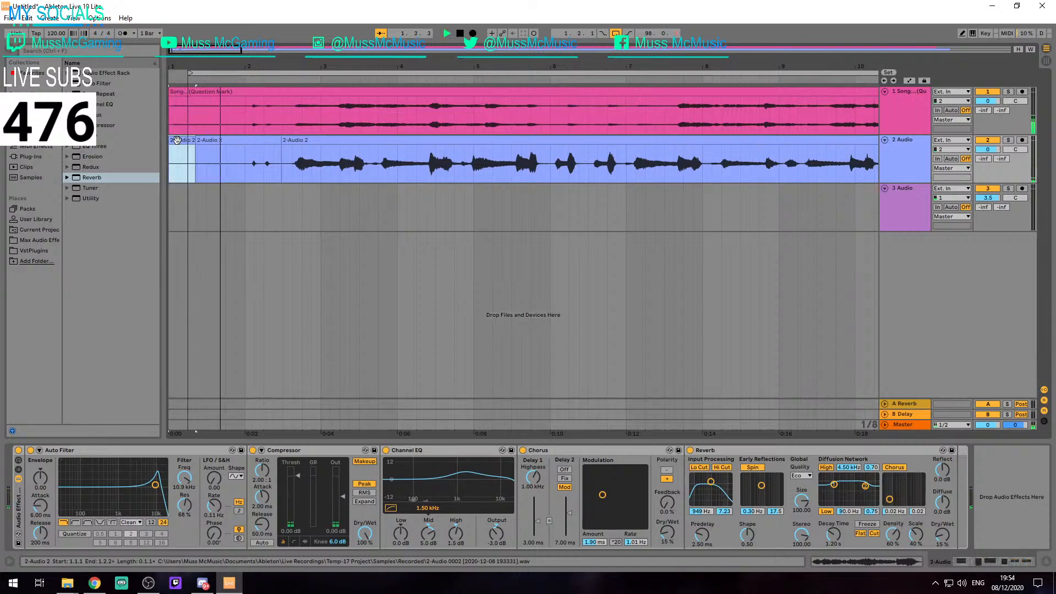
key("space")
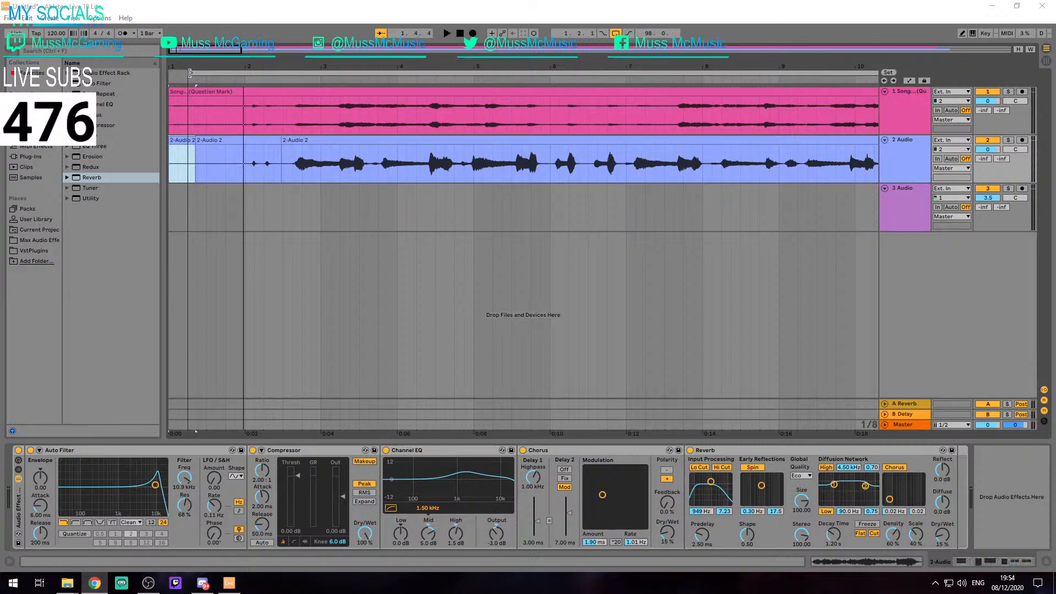
left_click(221, 139)
left_click(290, 139)
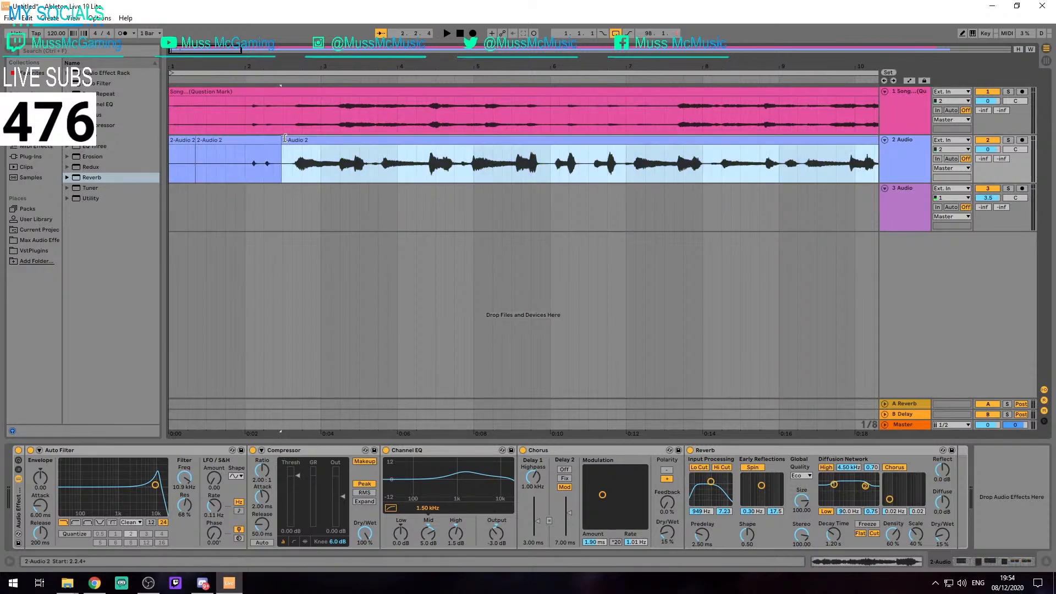
key("space")
key("space")
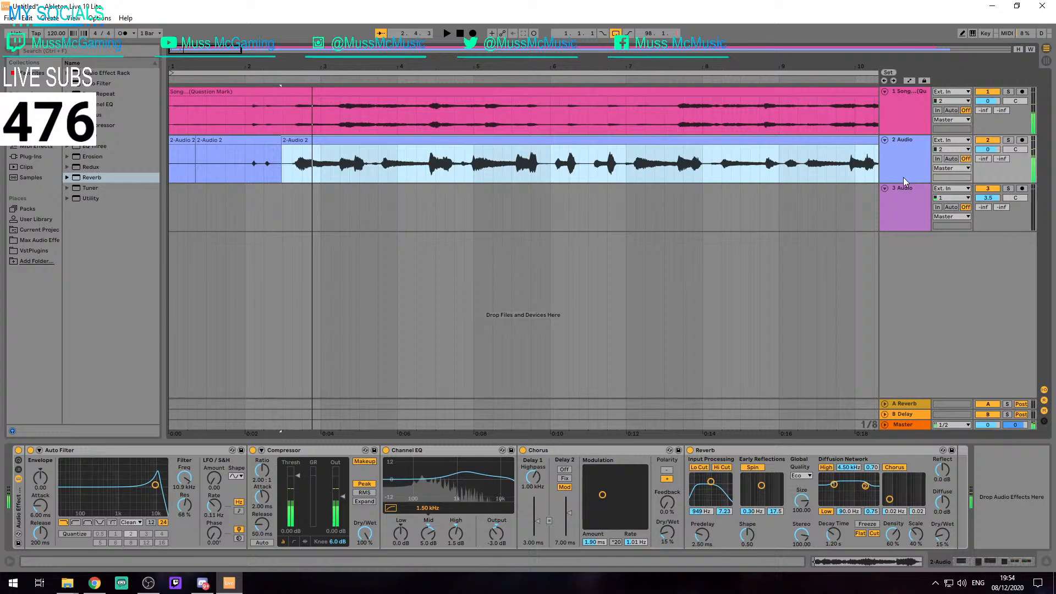
Arm track 3 for recording with input channel 1
left_click(945, 199)
left_click(945, 200)
left_click(1022, 188)
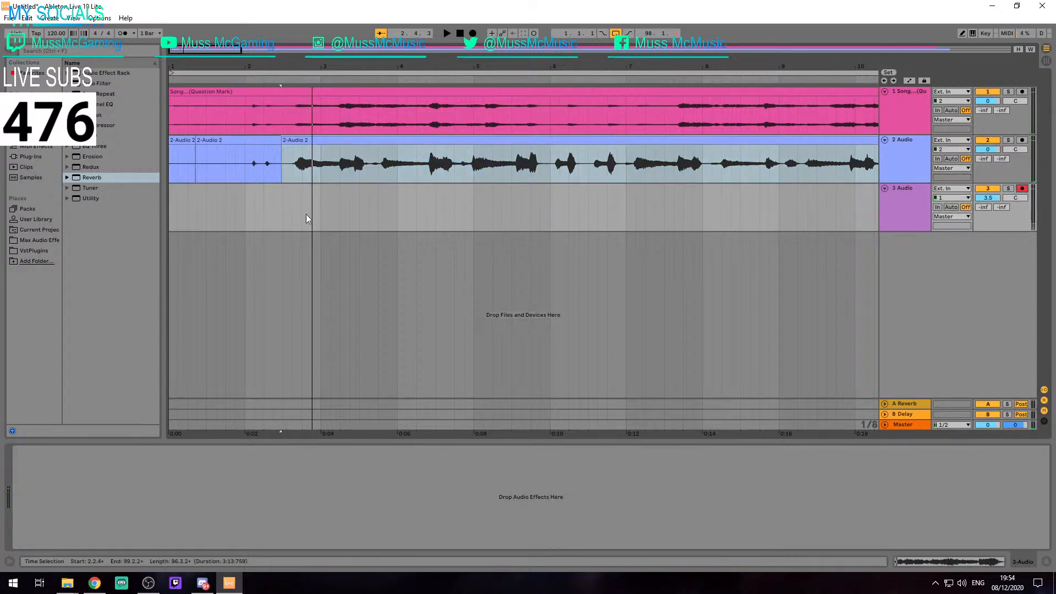
Record a short take on track 3 starting at 2.1.3 and play it back
left_click(258, 214)
key("F9")
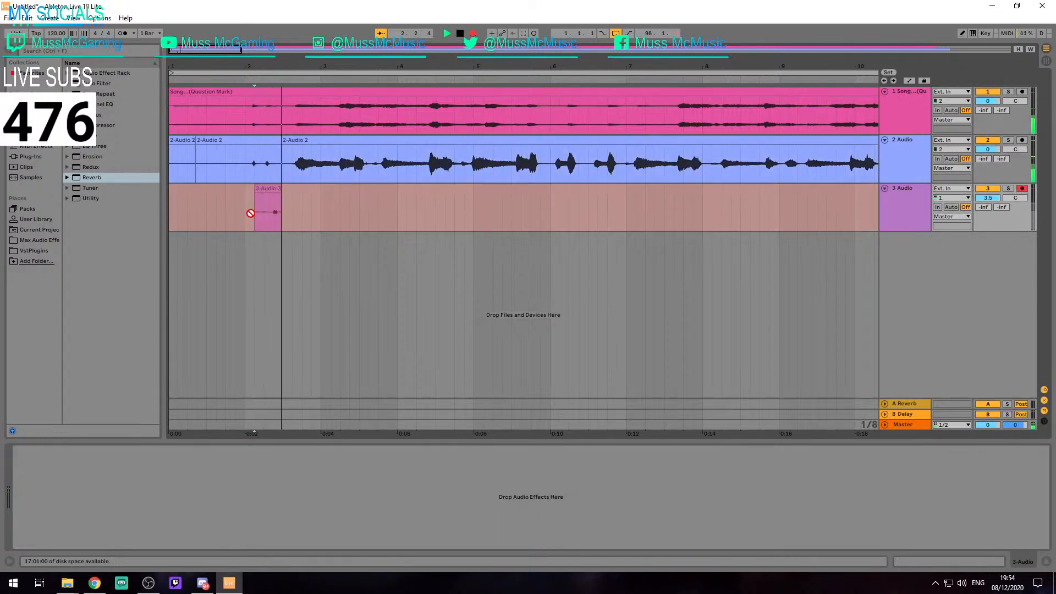
key("space")
key("space")
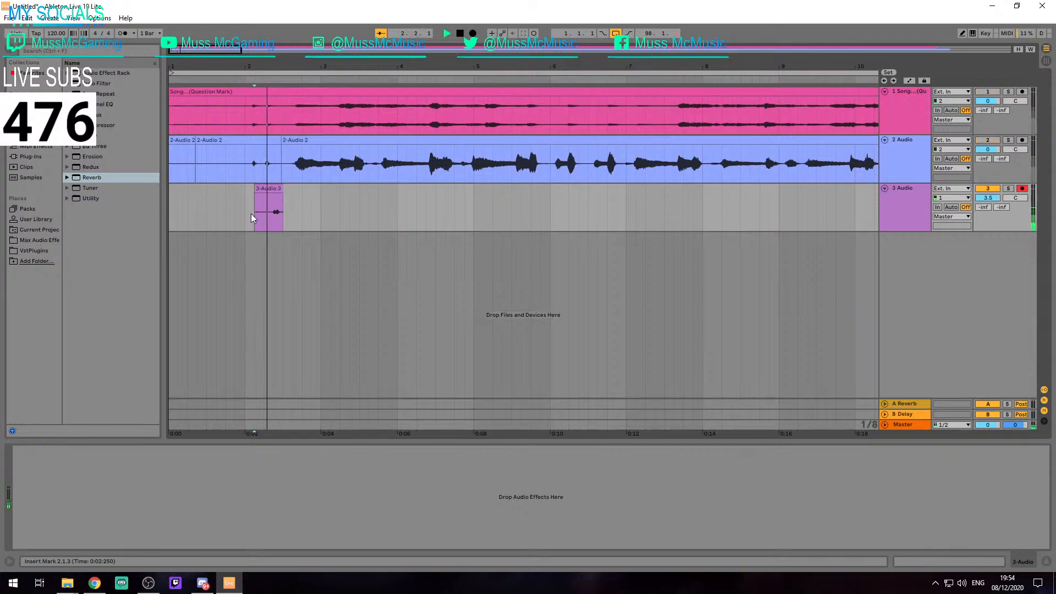
Record a longer take over the previous one on track 3 from 2.1.3, and listen to the recorded clip
key("F9")
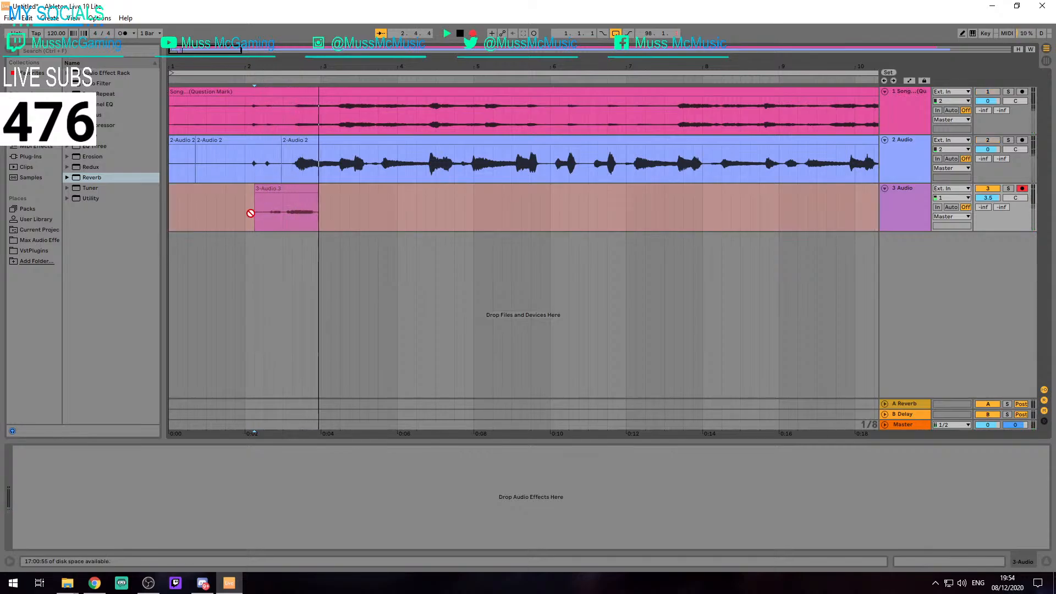
key("space")
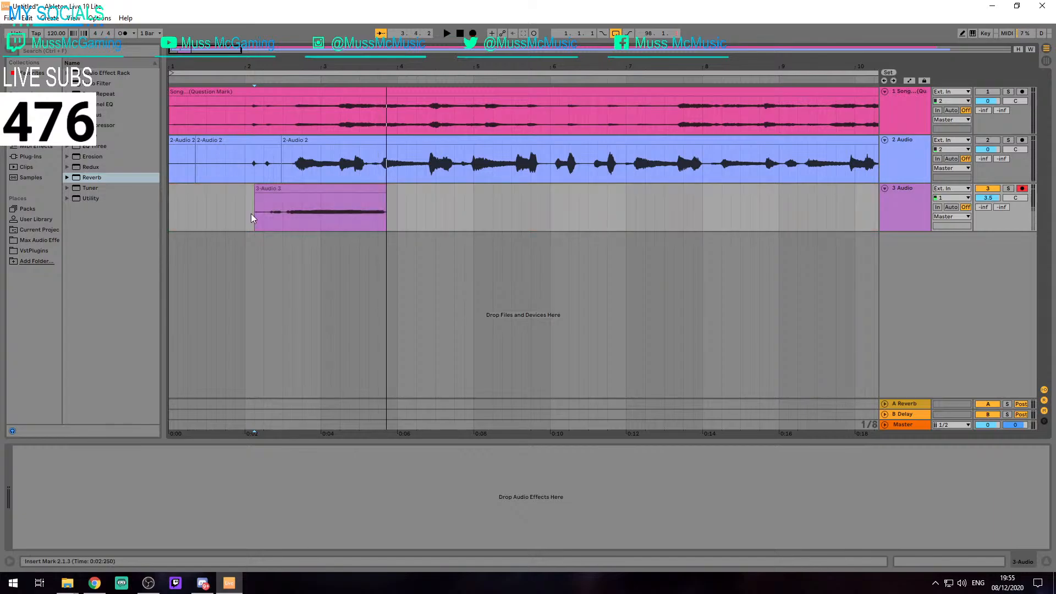
left_click(278, 189)
key("space")
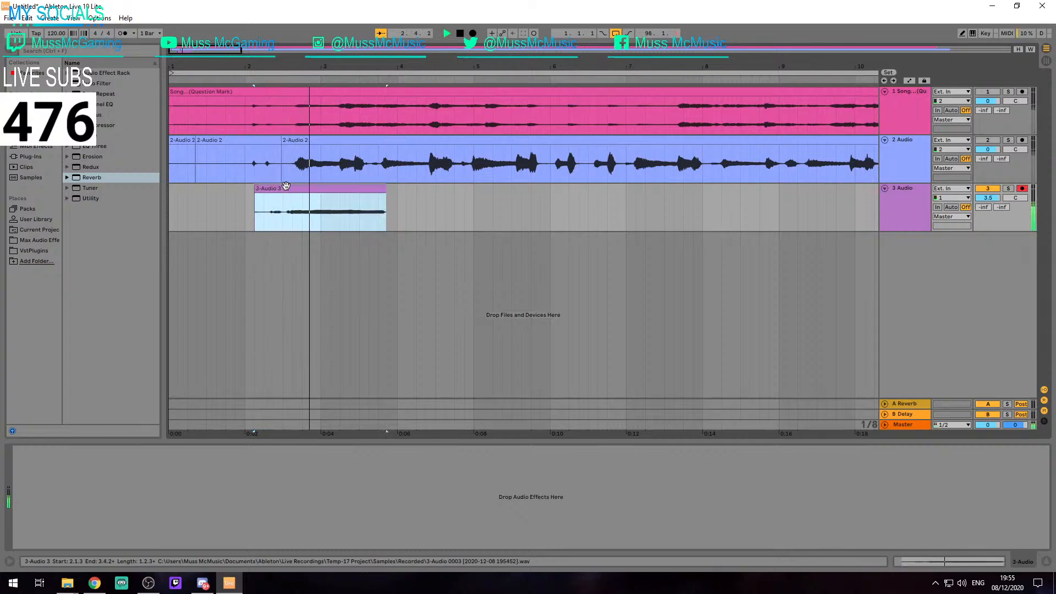
key("space")
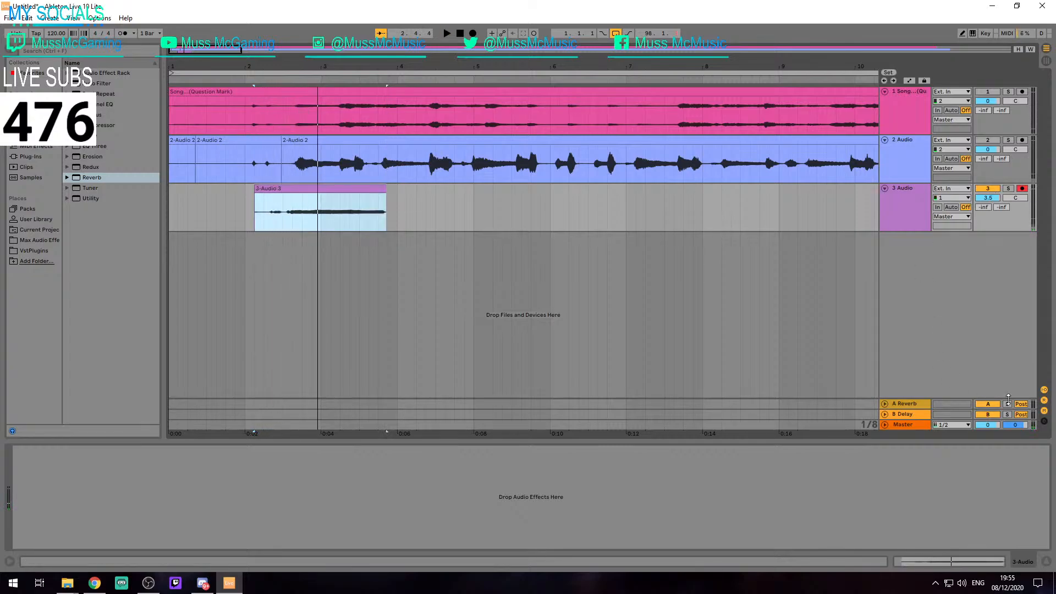
Delete the recorded clip from track 3 and place the insert mark on that track at 1.2.3
key("Delete")
left_click(235, 213)
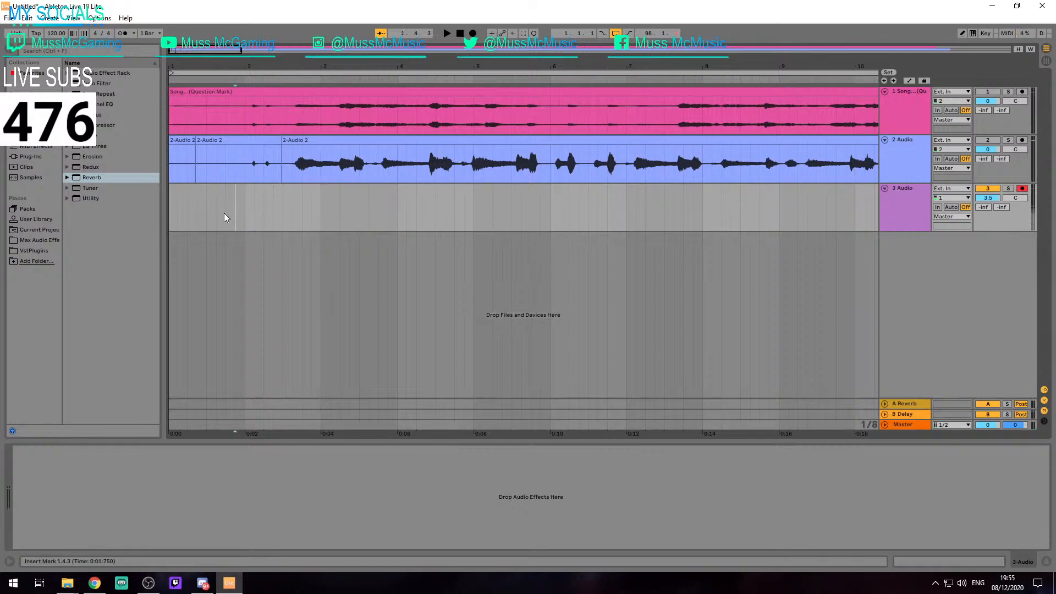
left_click(248, 211)
left_click(215, 209)
left_click(206, 207)
left_click(198, 207)
Extend the end of the first clip on track 2 to 1.2.3, and set the insert mark at that point on track 3
scroll(198, 207, "up", 2)
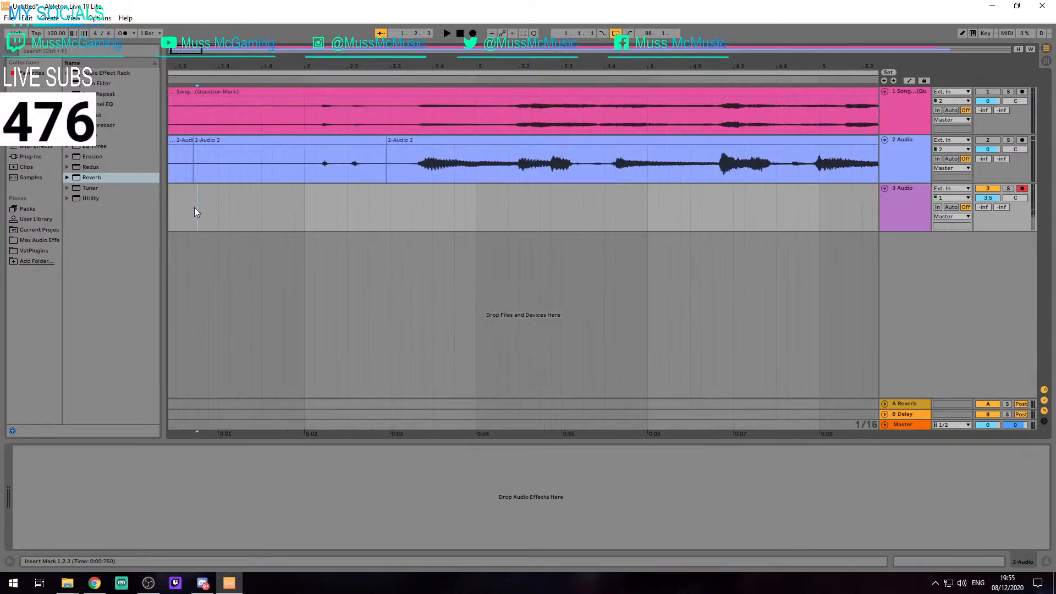
scroll(205, 205, "up", 2)
scroll(262, 194, "down", 2)
scroll(233, 168, "up", 4)
scroll(227, 147, "down", 2)
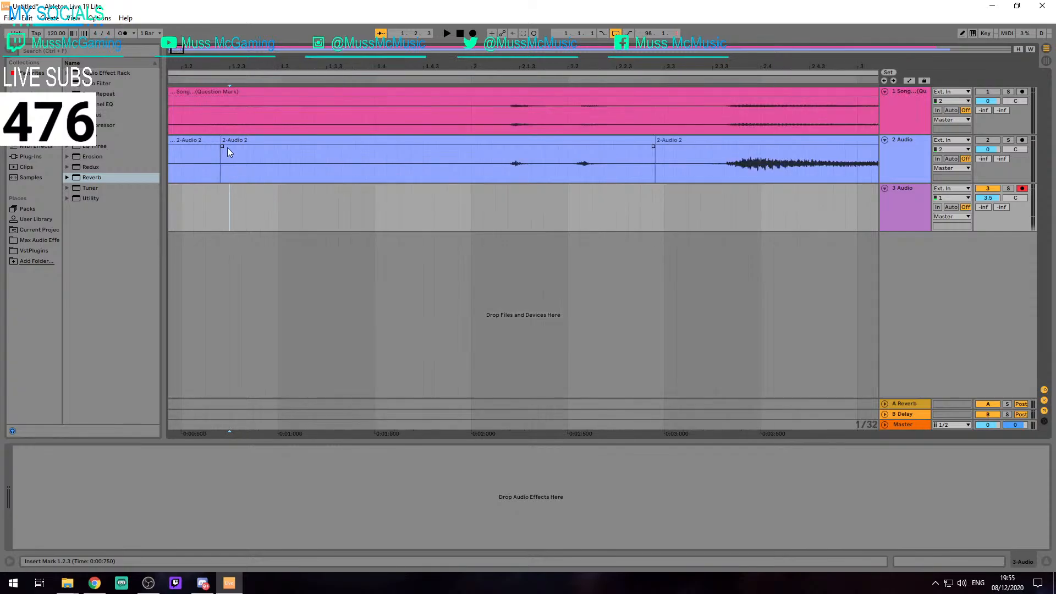
scroll(227, 149, "down", 2)
scroll(225, 140, "up", 2)
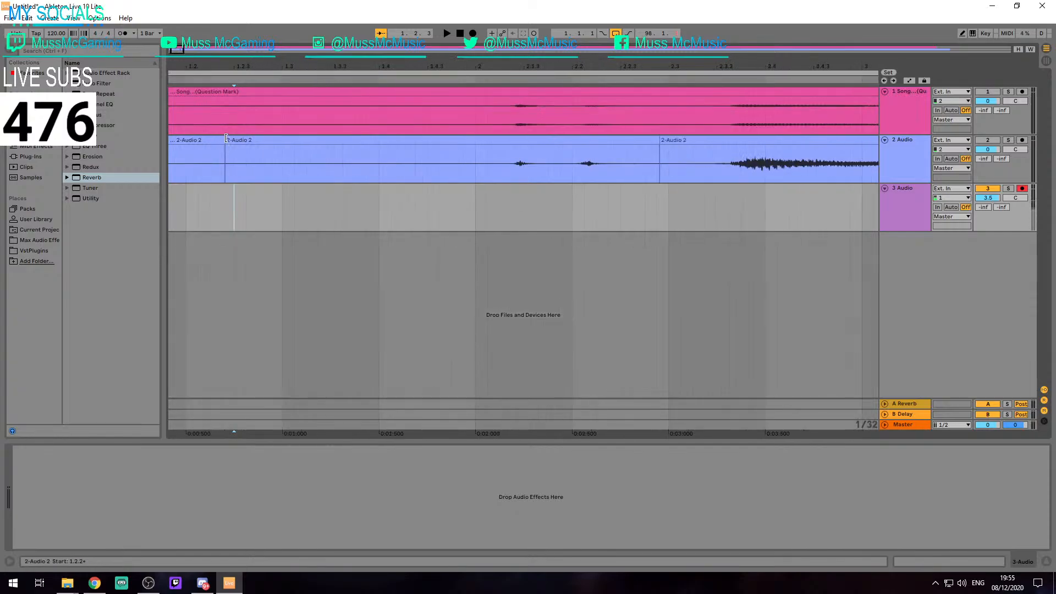
left_click_drag(226, 139, 232, 140)
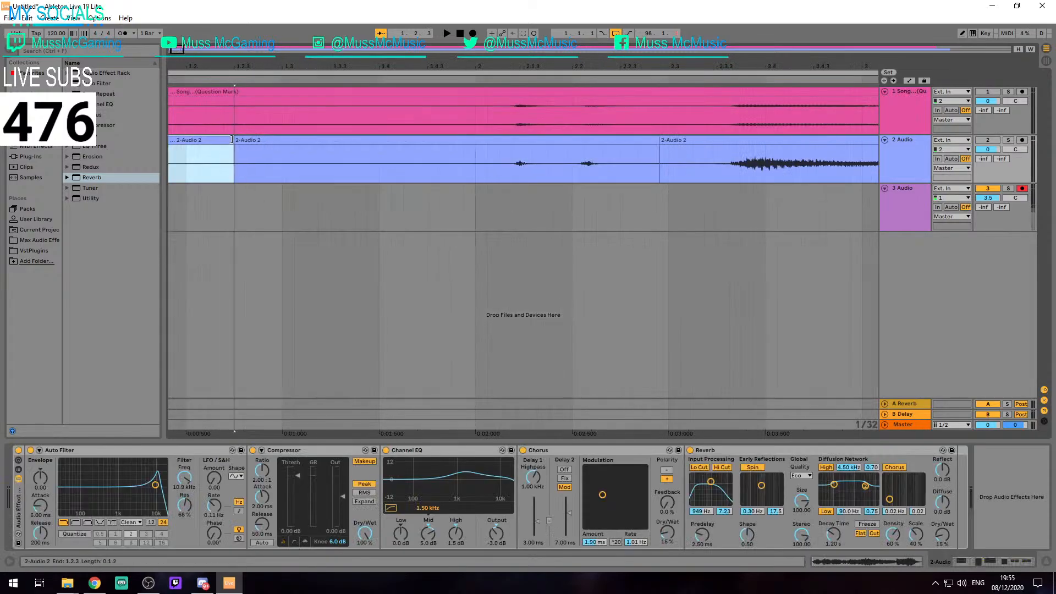
scroll(235, 157, "down", 5)
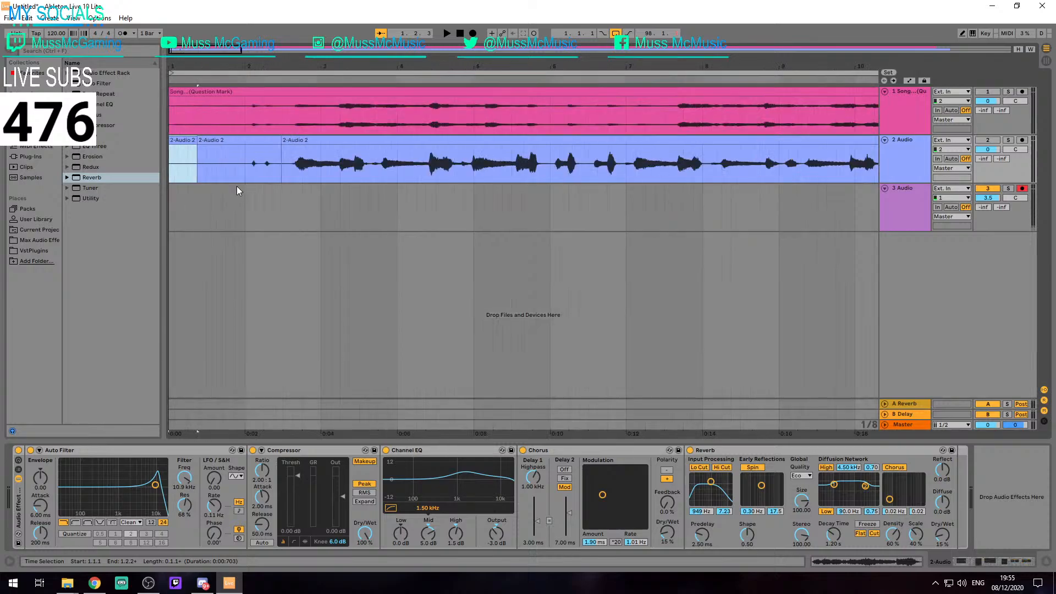
left_click(201, 210)
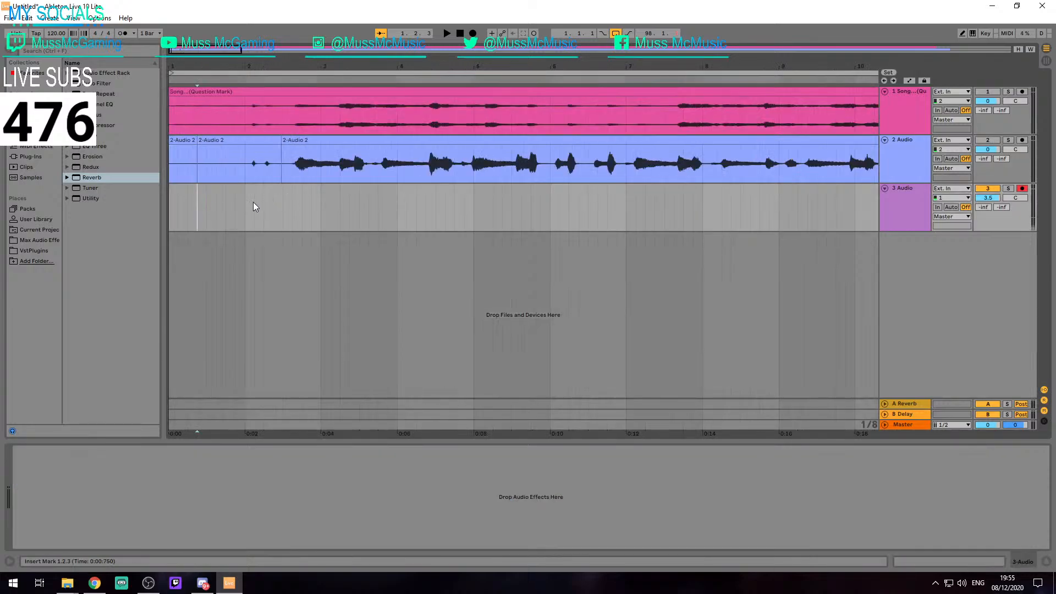
key("F9")
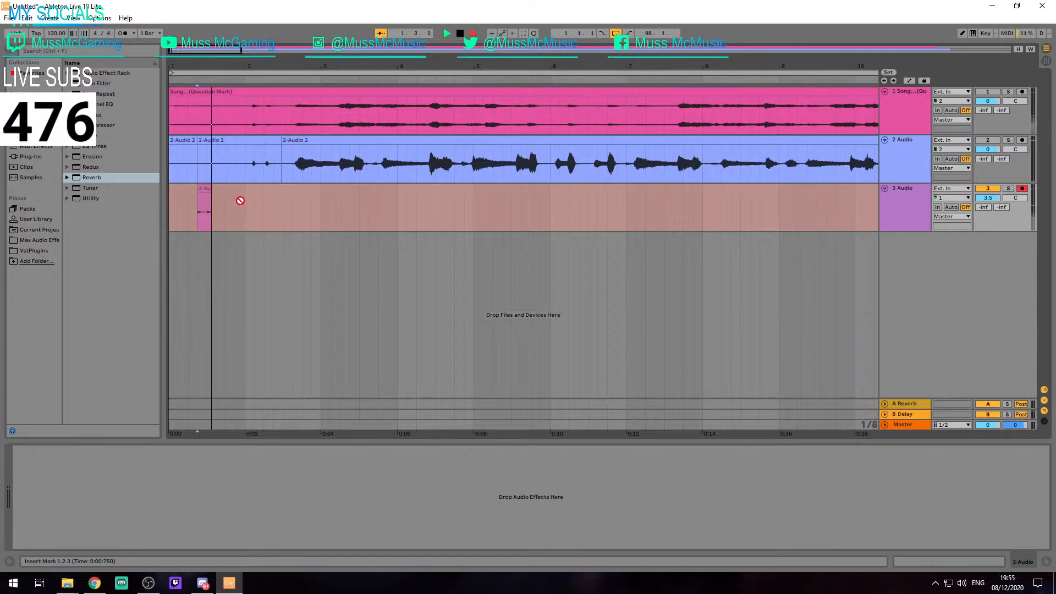
key("space")
key("ctrl+z")
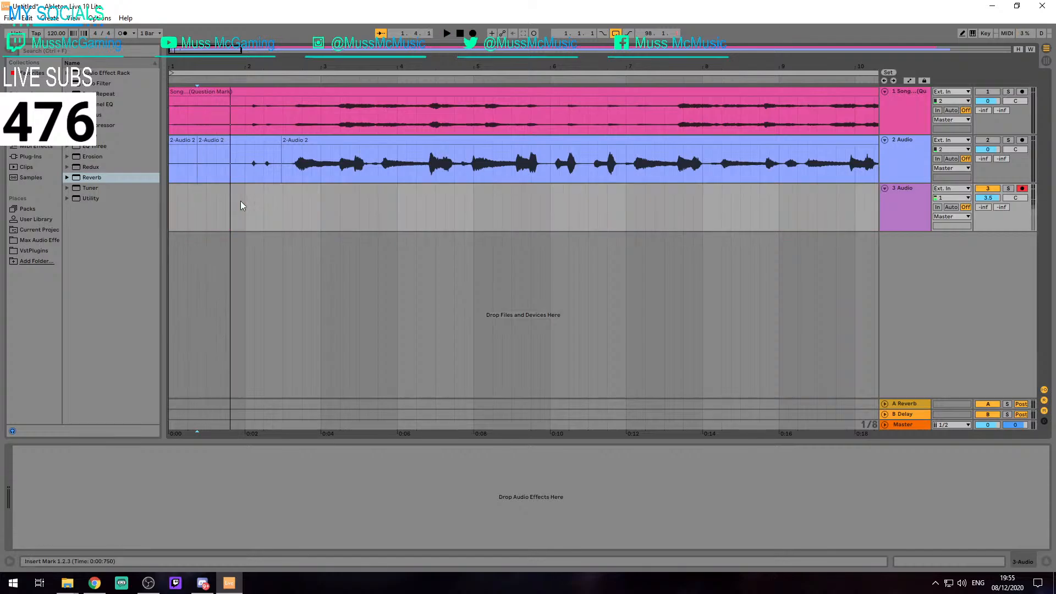
Trim the start of the third clip on track 2 to 2.3.1
left_click(283, 198)
scroll(280, 141, "up", 5)
left_click_drag(276, 140, 286, 142)
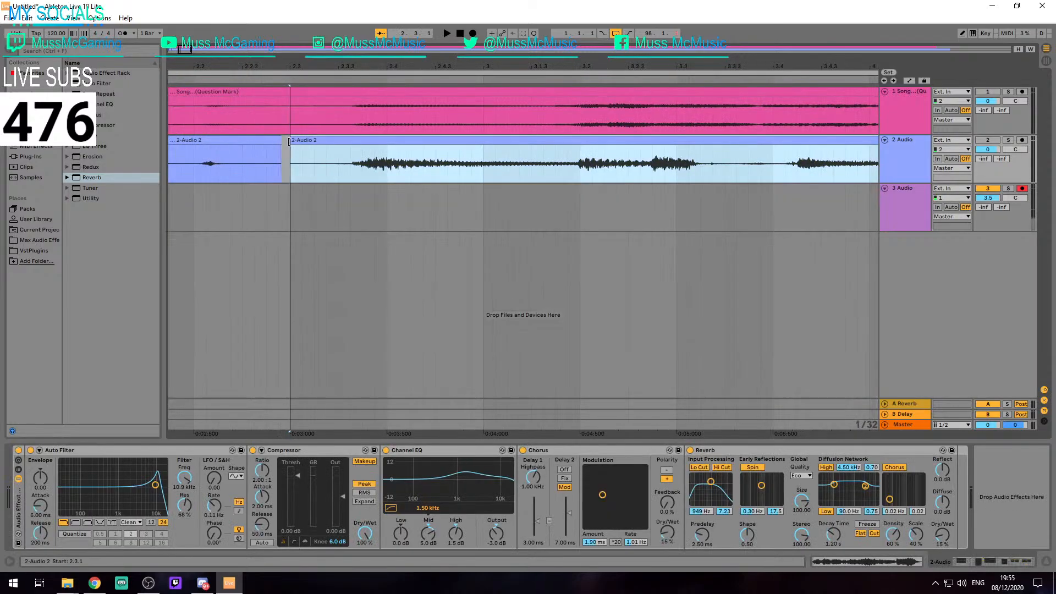
scroll(288, 167, "down", 6)
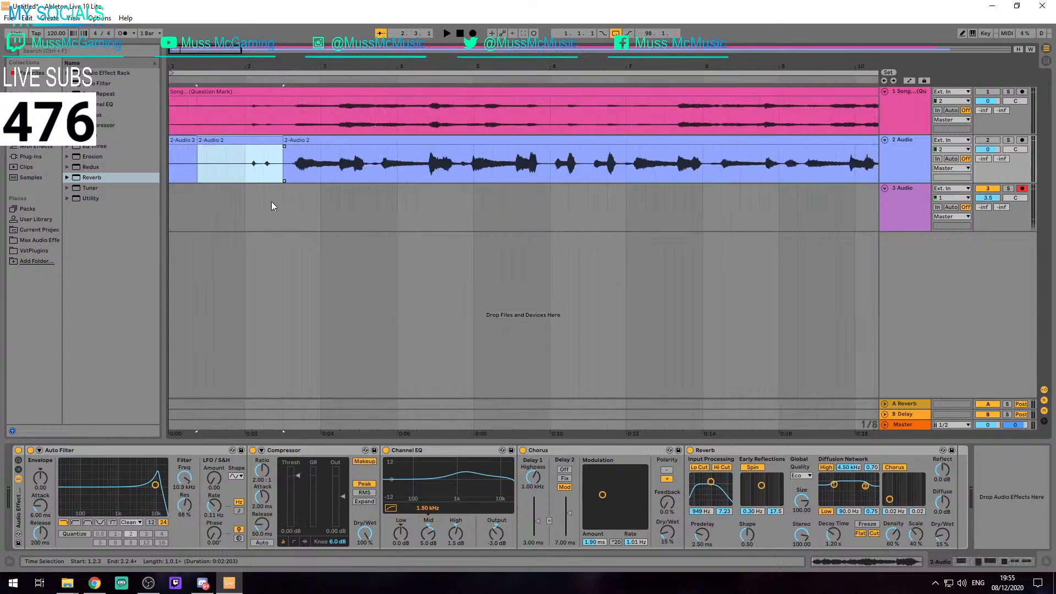
Place the insert mark at 2.3.1 on track 3 and activate tracks 1 and 2
left_click(282, 203)
key("F1")
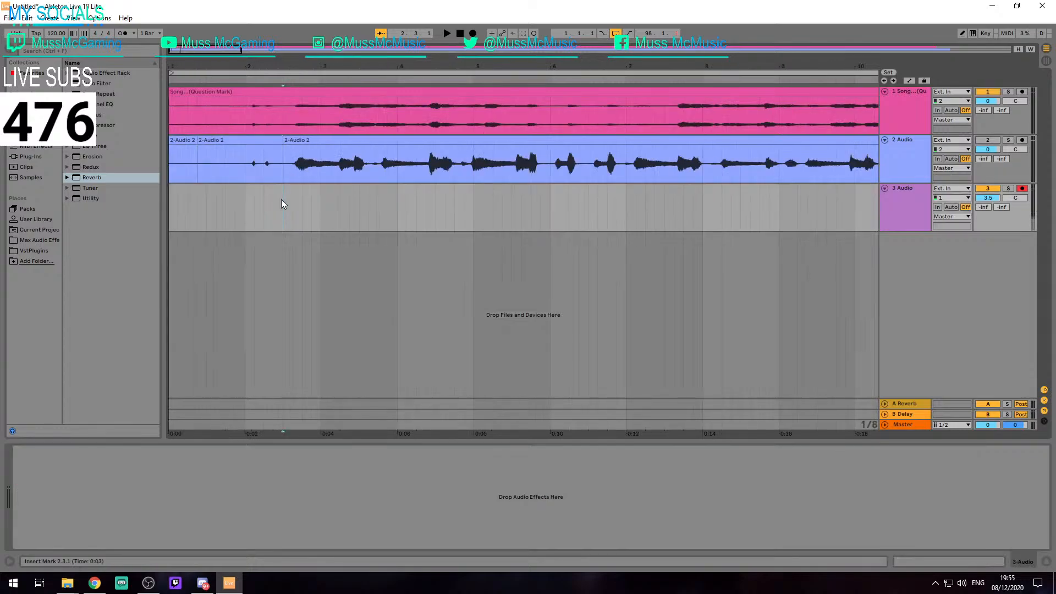
key("F2")
key("F9")
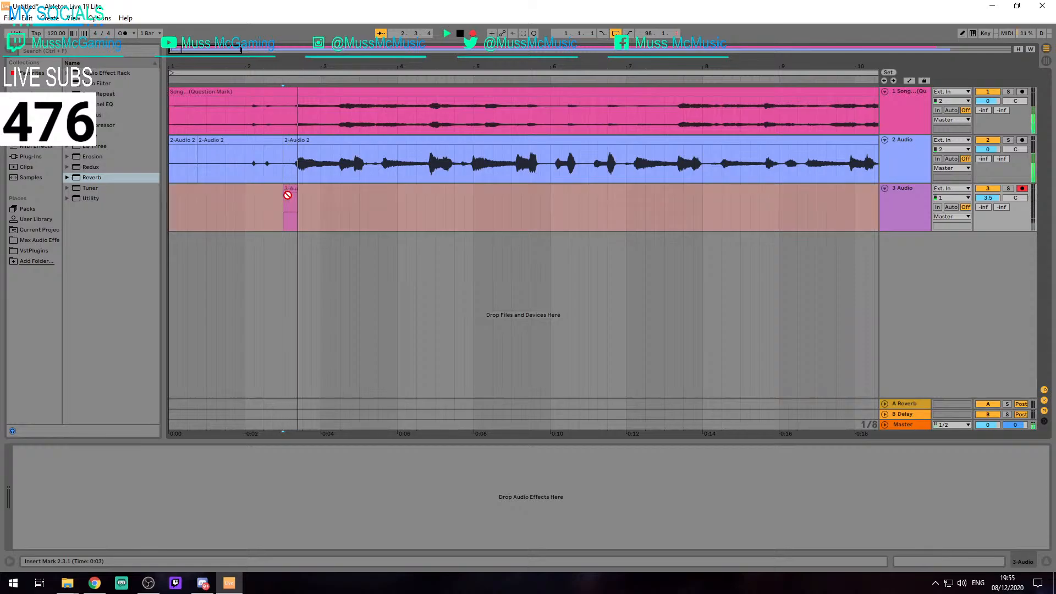
key("space")
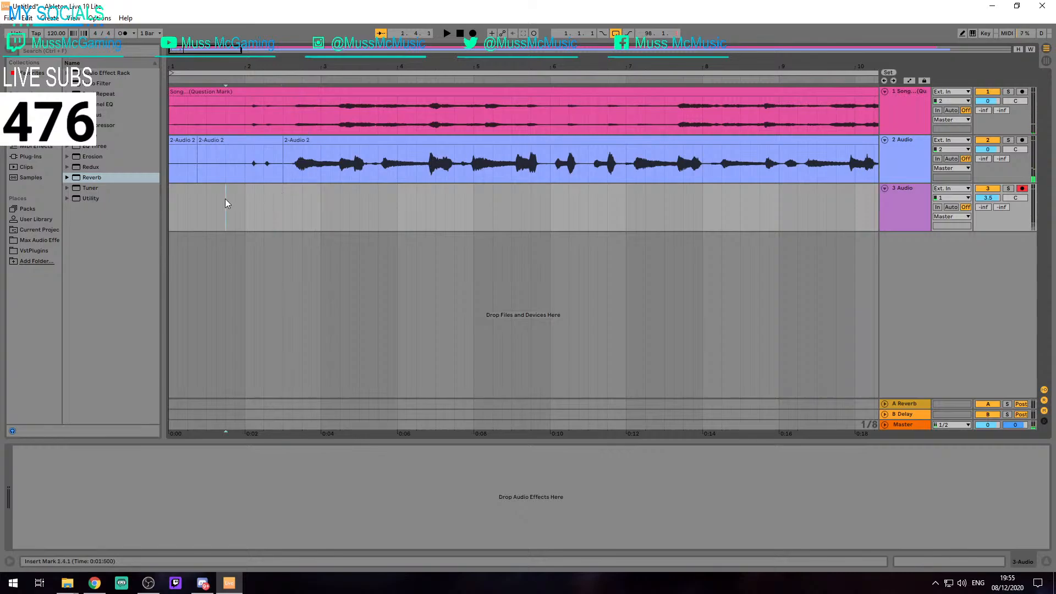
key("F9")
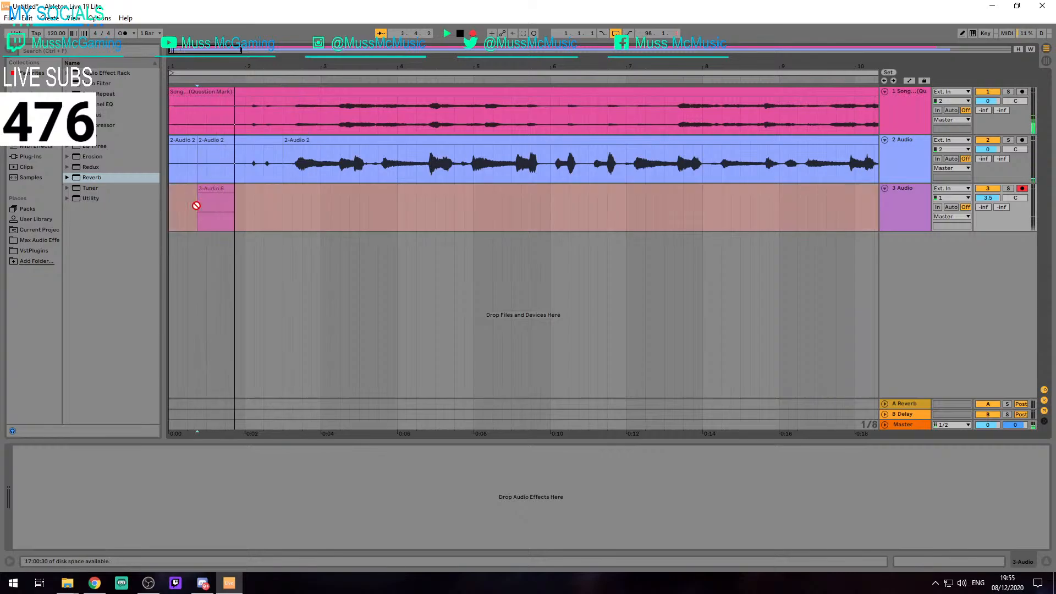
key("space")
key("ctrl+z")
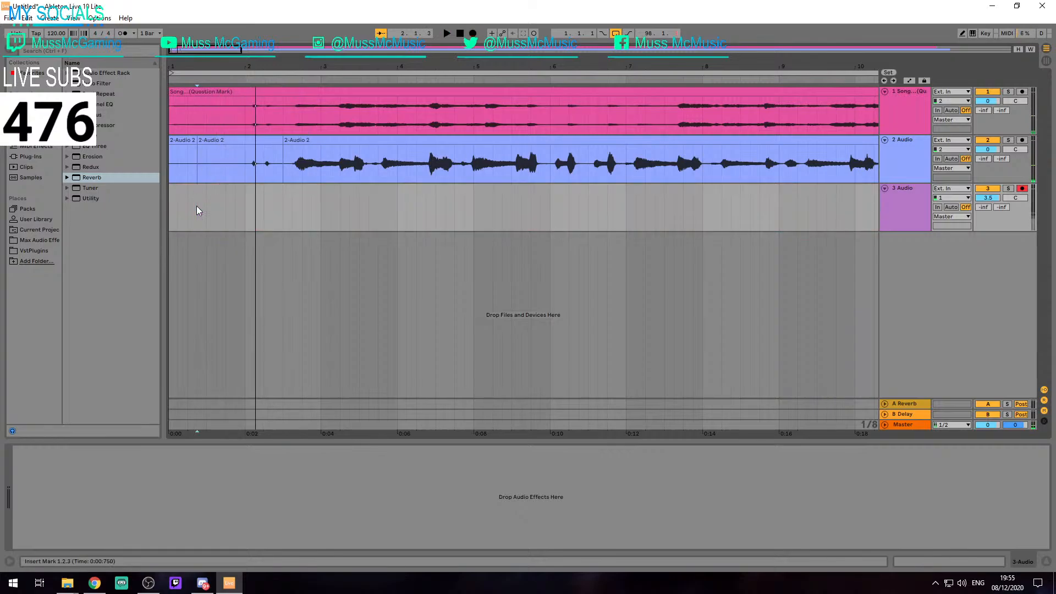
Record a vocal take on track 3 from 1.2.3, and trim the recorded clip to run from 3.1.1 to 6.1.1
key("F9")
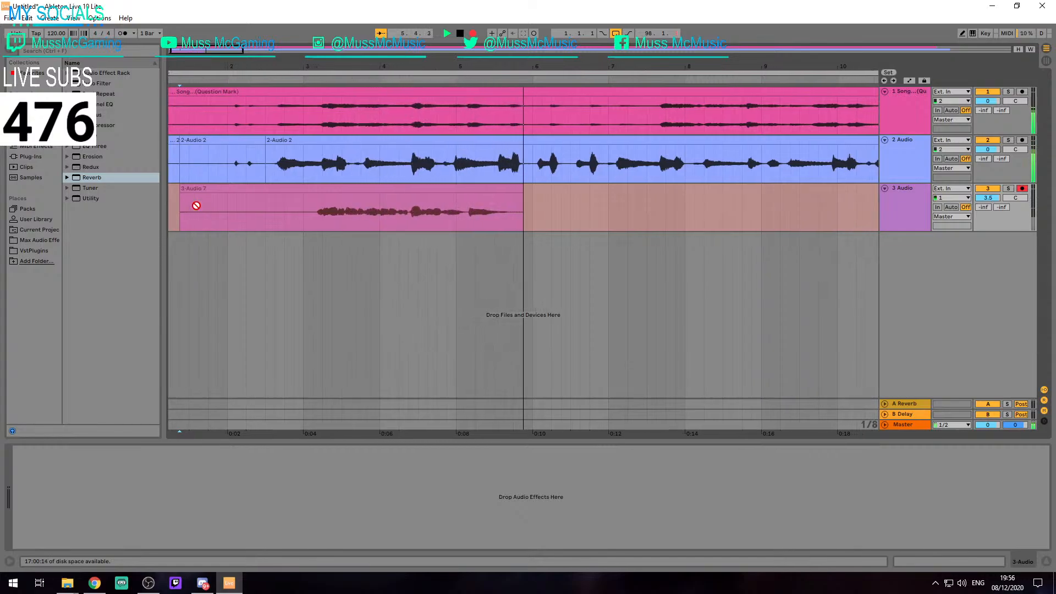
key("space")
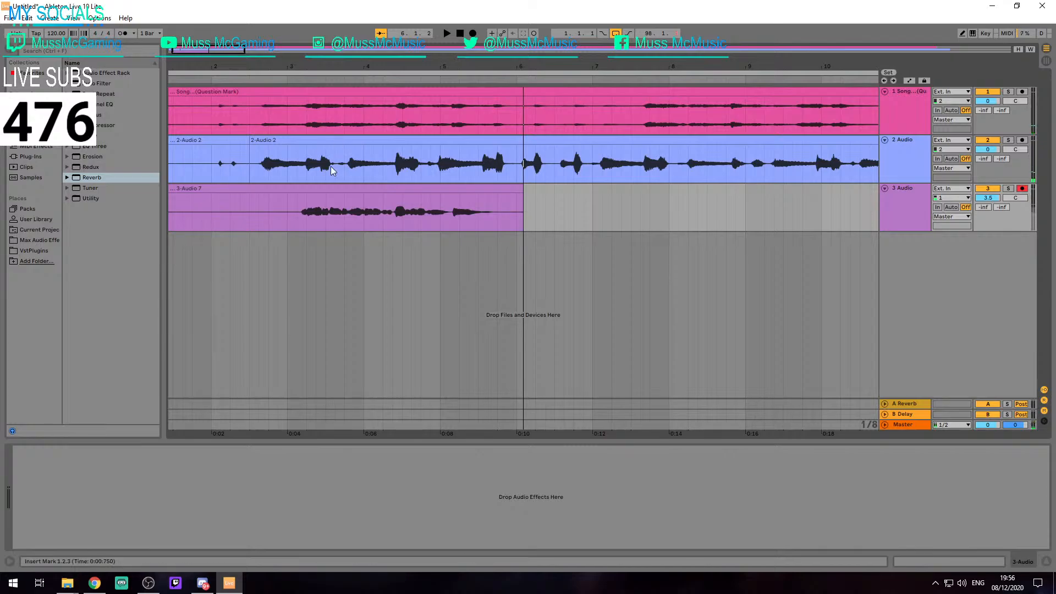
scroll(295, 190, "down", 8)
scroll(174, 183, "up", 5)
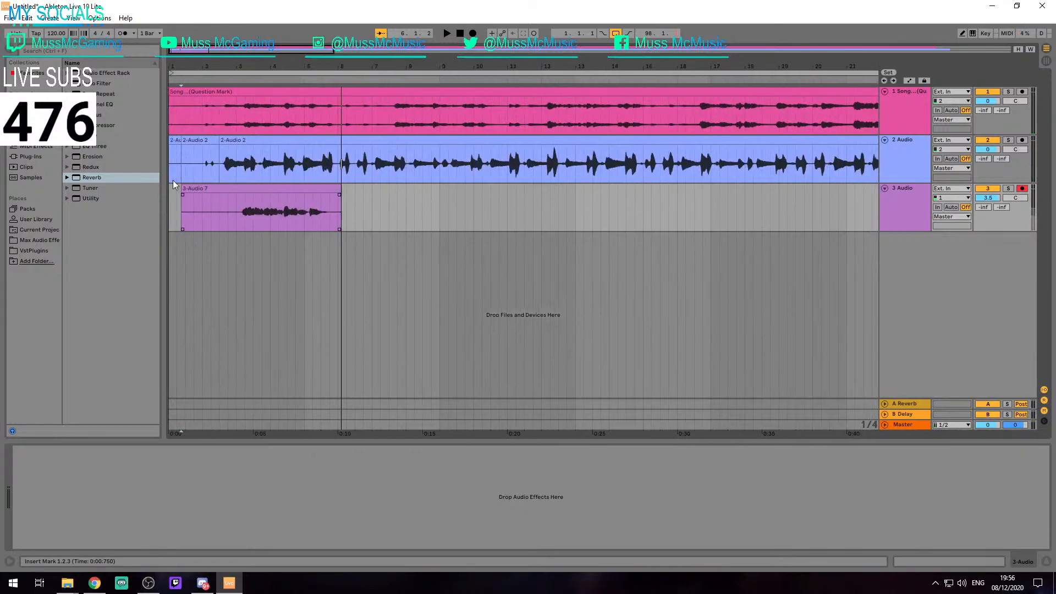
left_click_drag(182, 204, 237, 203)
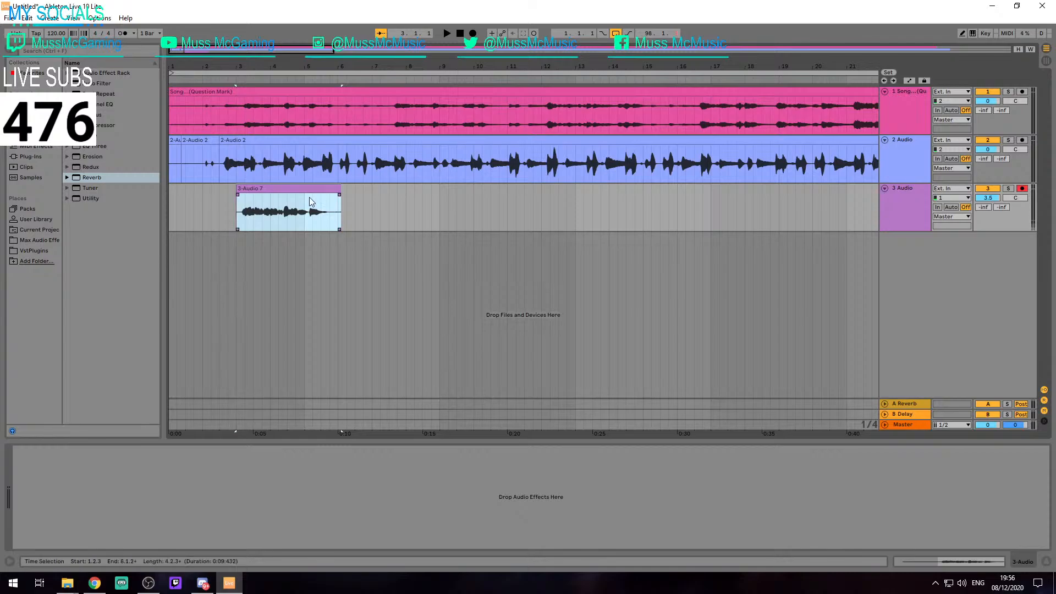
scroll(310, 201, "up", 5)
left_click_drag(443, 193, 438, 195)
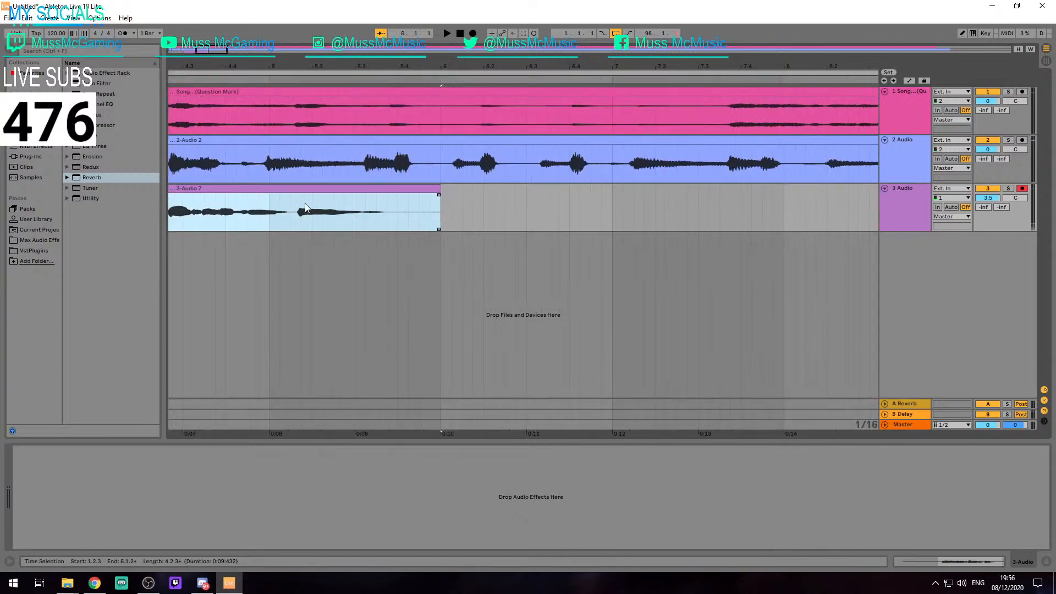
Set the audio driver type to MME/DirectX and play back the trimmed take on track 3
key("ctrl+m")
key("ctrl+m")
key("ctrl+comma")
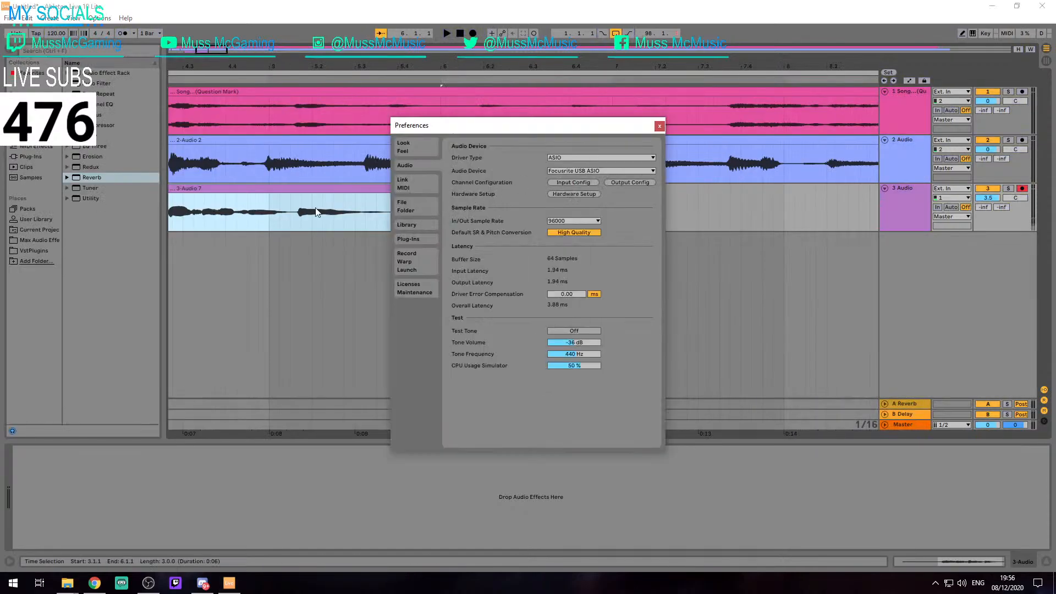
left_click(657, 130)
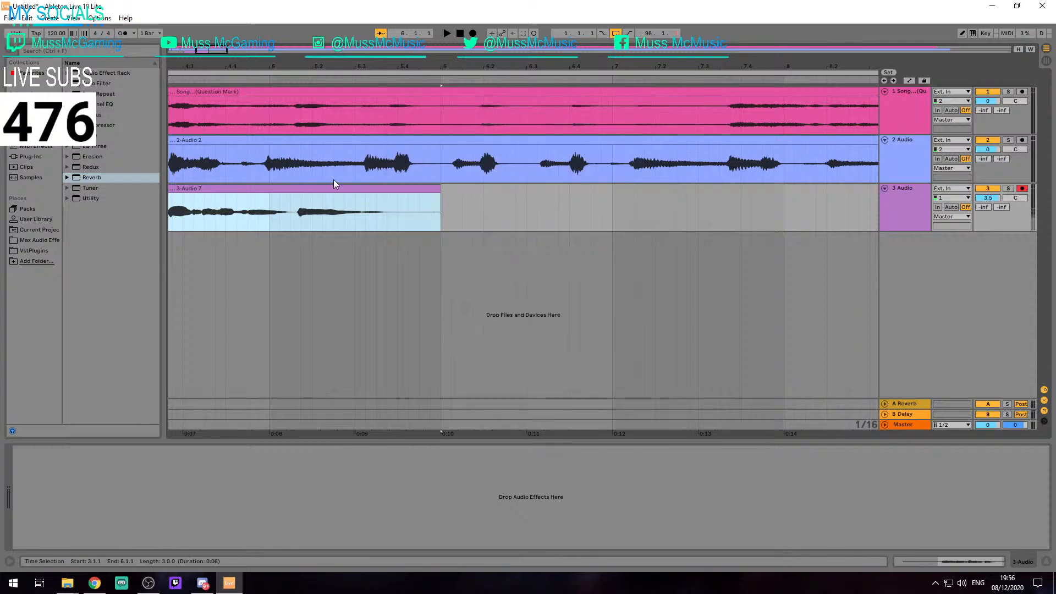
key("ctrl+comma")
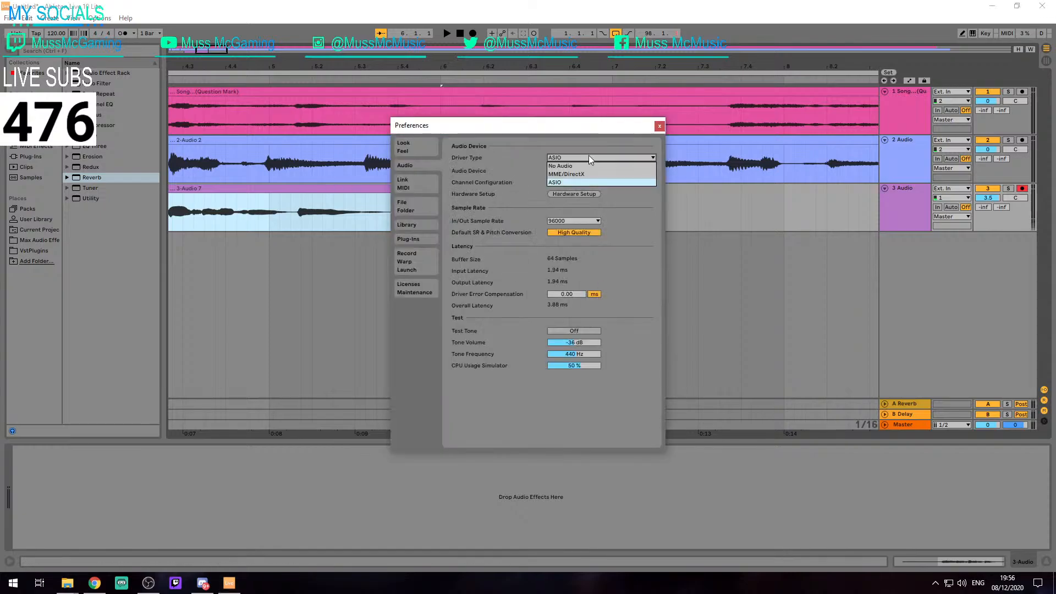
left_click(569, 175)
left_click(659, 126)
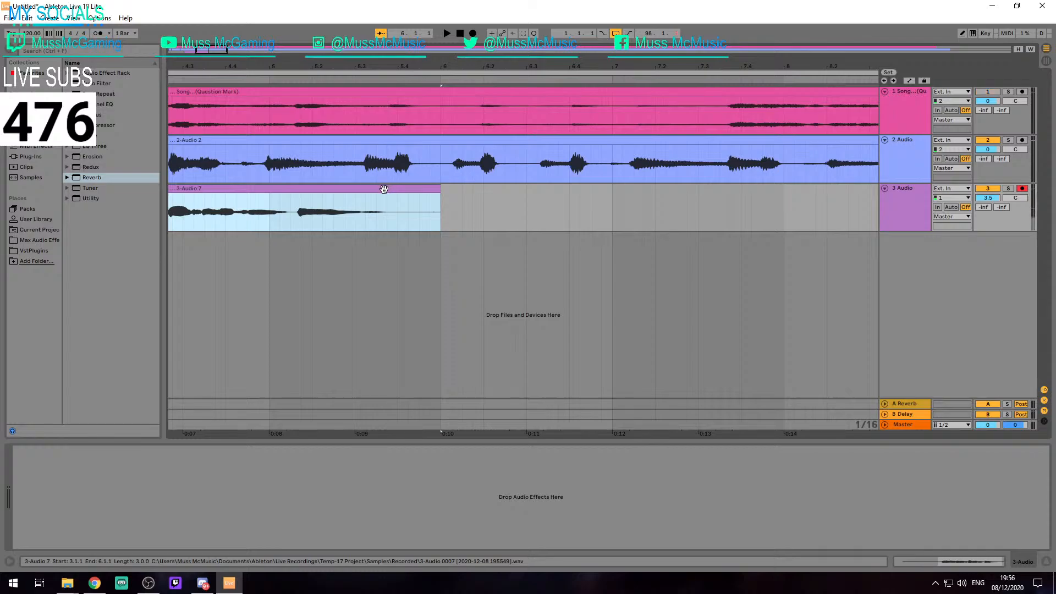
key("space")
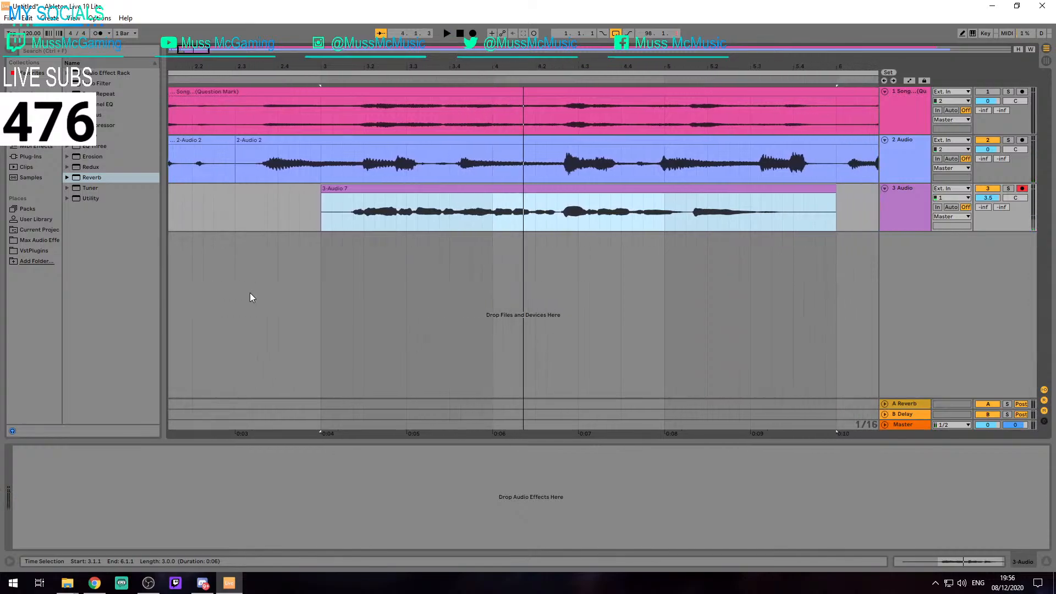
Hide the browser and the device view to enlarge the arrangement
key("minus")
key("minus")
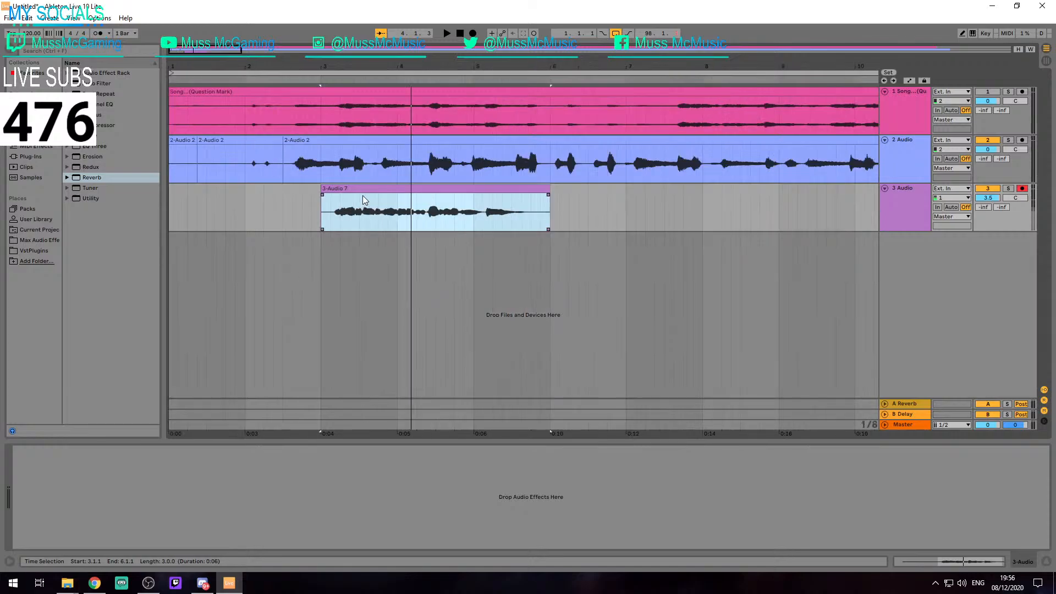
left_click(8, 50)
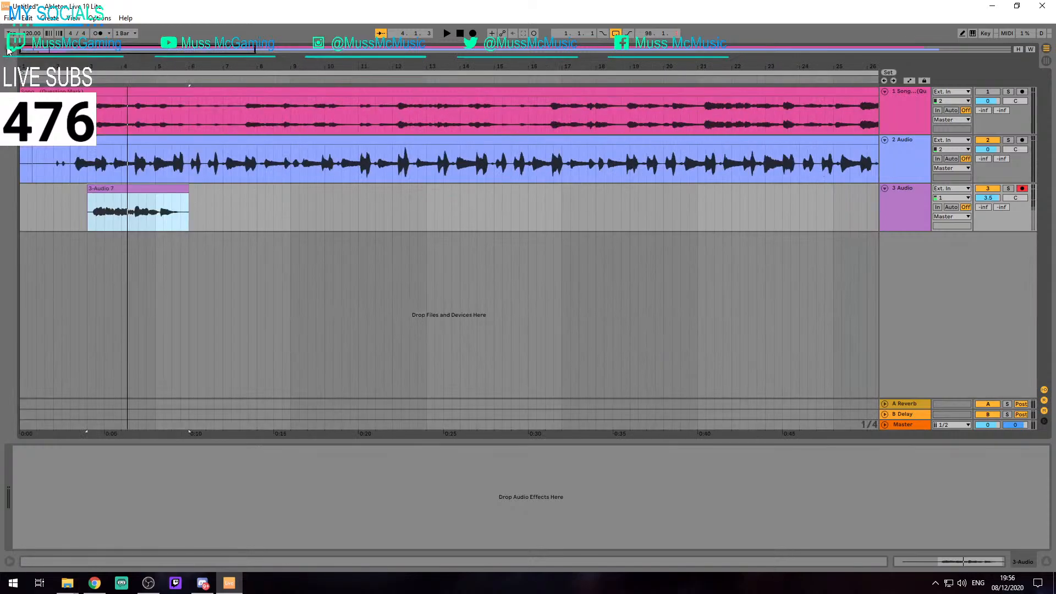
key("ctrl+alt+l")
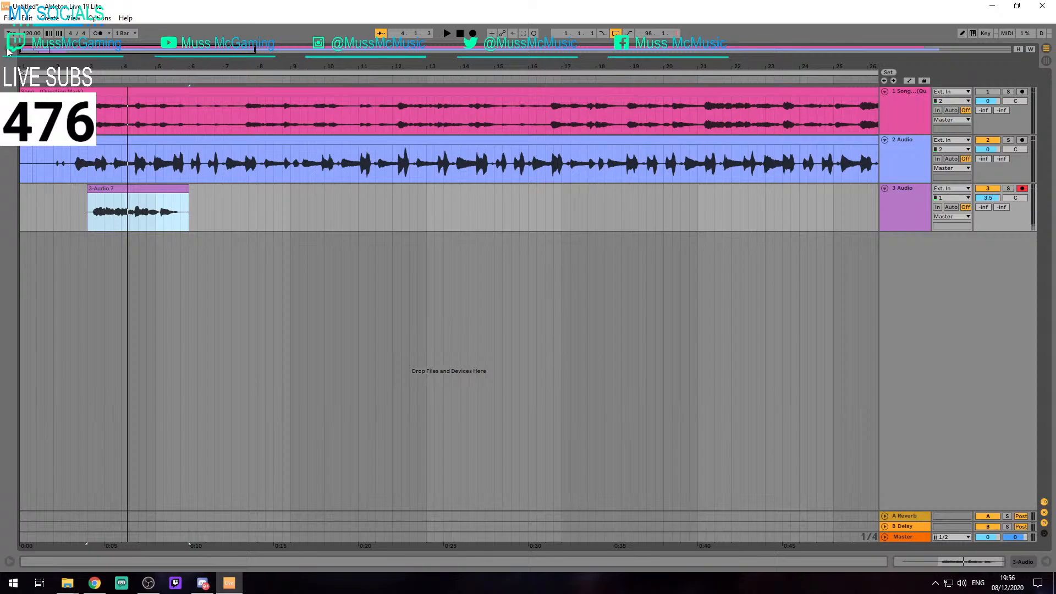
Examine how the start of the recorded clip on track 3 lines up with the vocals on track 2
left_click(94, 213)
key("z")
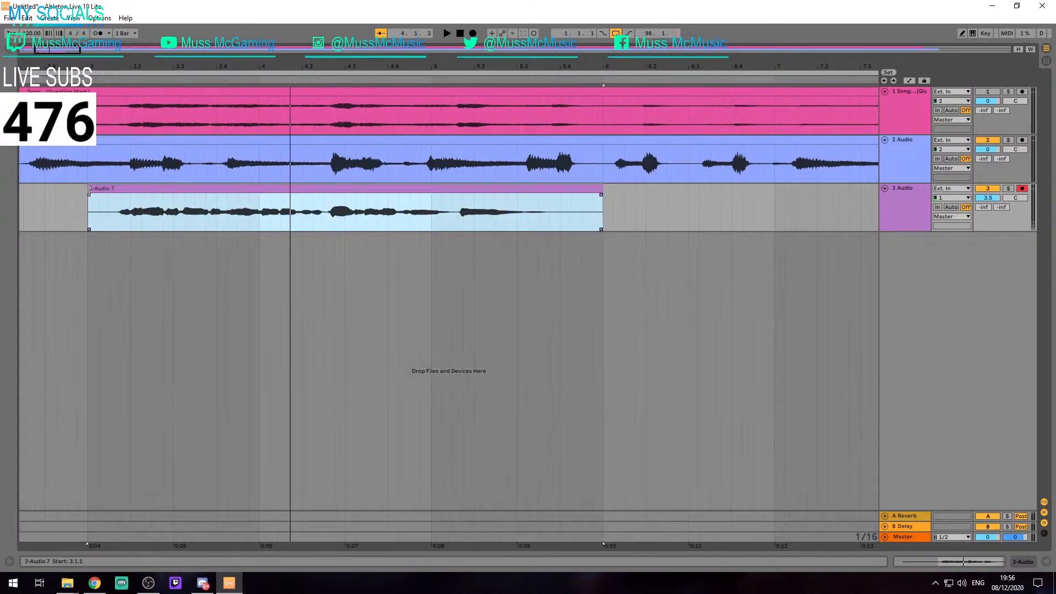
scroll(89, 191, "up", 4)
scroll(111, 197, "down", 4)
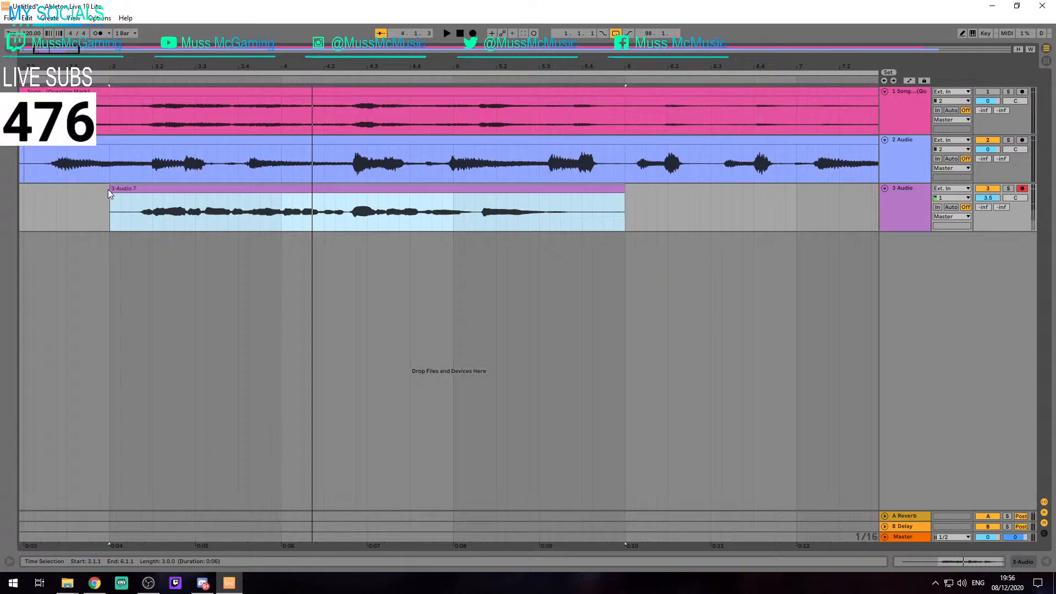
scroll(108, 193, "up", 3)
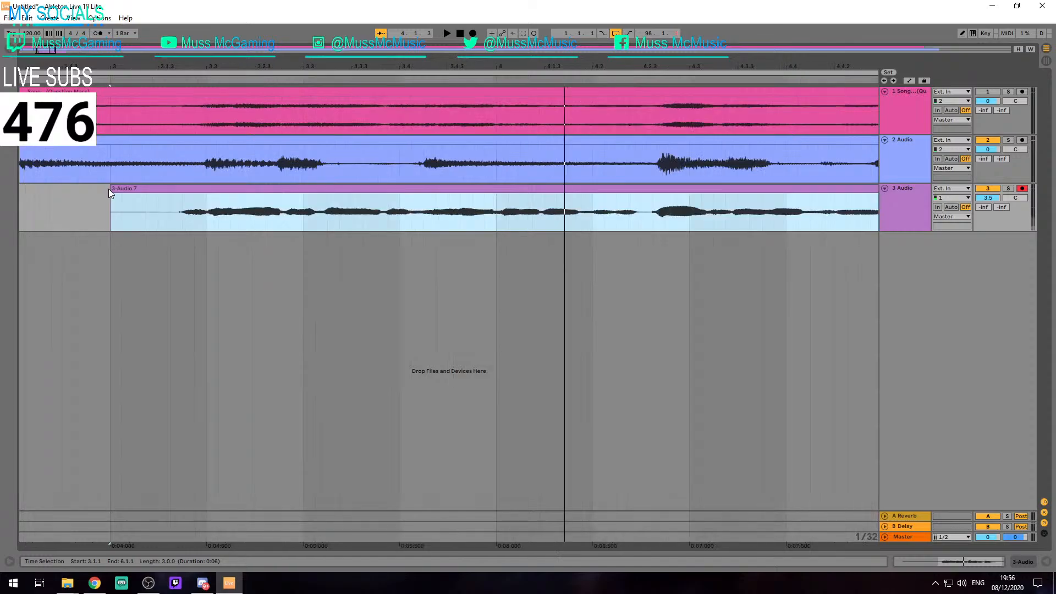
mouse_move(112, 200)
left_mouse_down()
mouse_move(156, 199)
mouse_move(125, 203)
left_mouse_up()
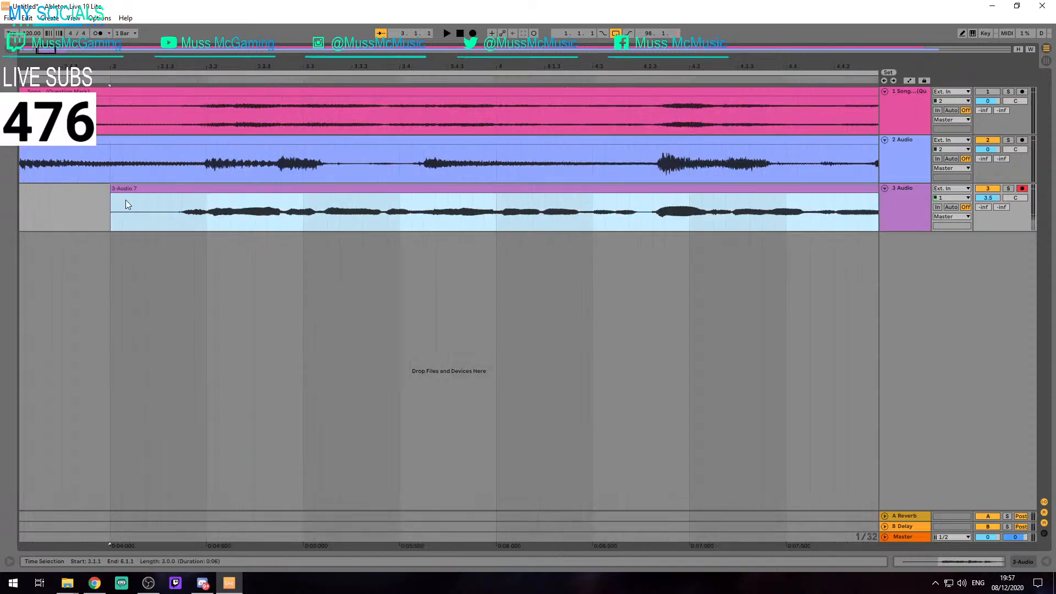
scroll(125, 200, "down", 6)
Place the insert mark at 2.1.1 on track 3 and set the audio driver type to ASIO
left_click(54, 207)
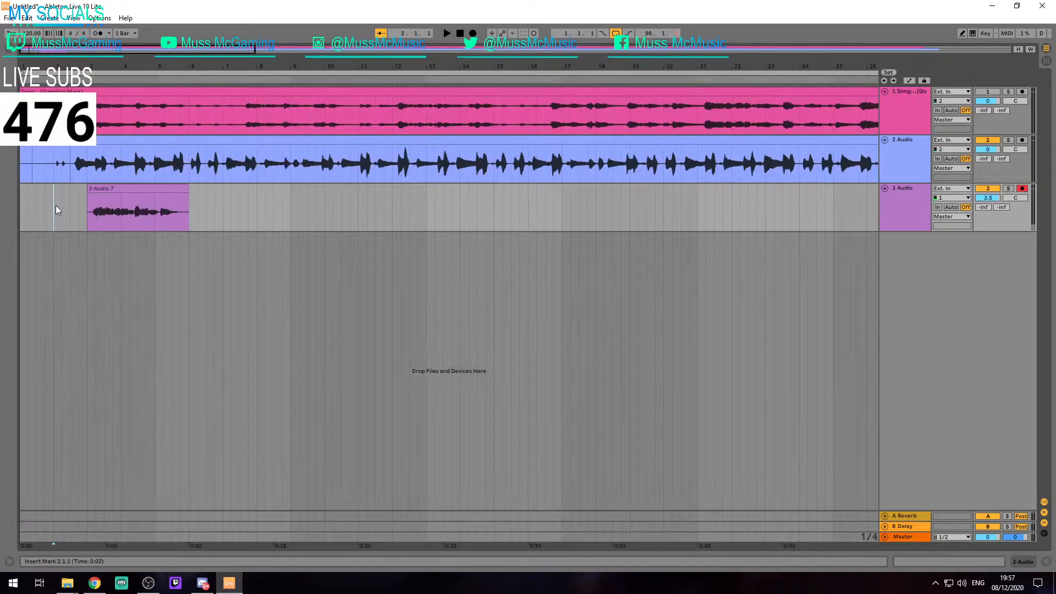
key("ctrl+comma")
left_click(555, 157)
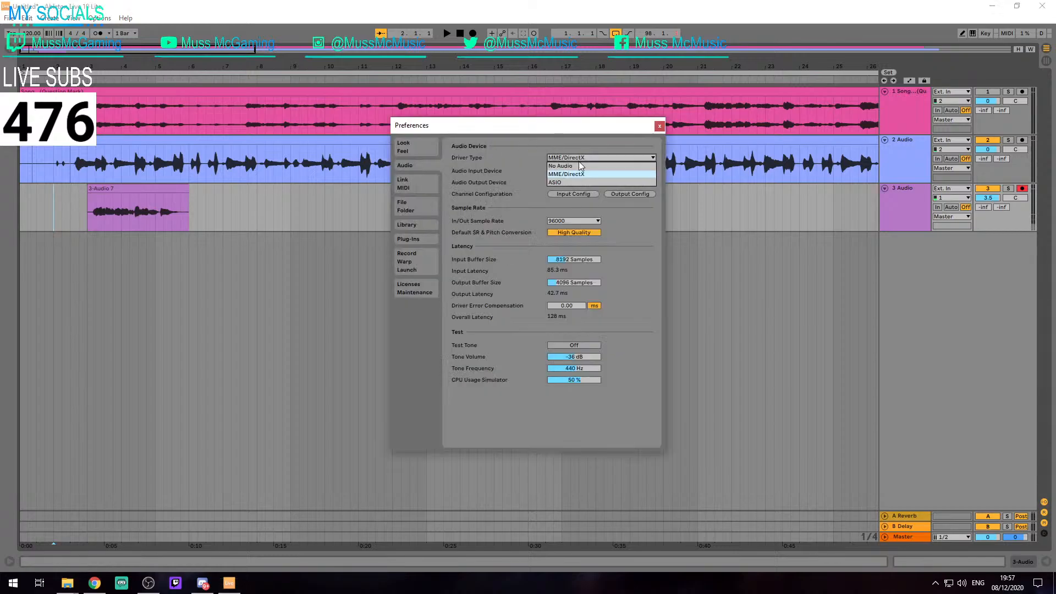
left_click(554, 182)
left_click(659, 127)
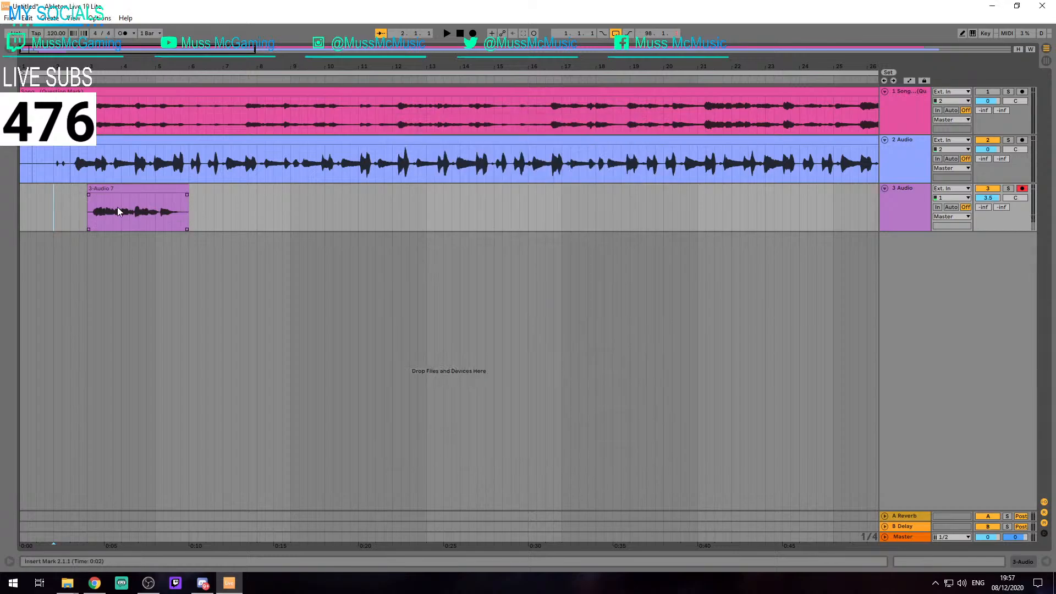
Record a new take over the previous one on track 3, from 2.1.1 to just past 6.1.1, and start playing it back
key("F9")
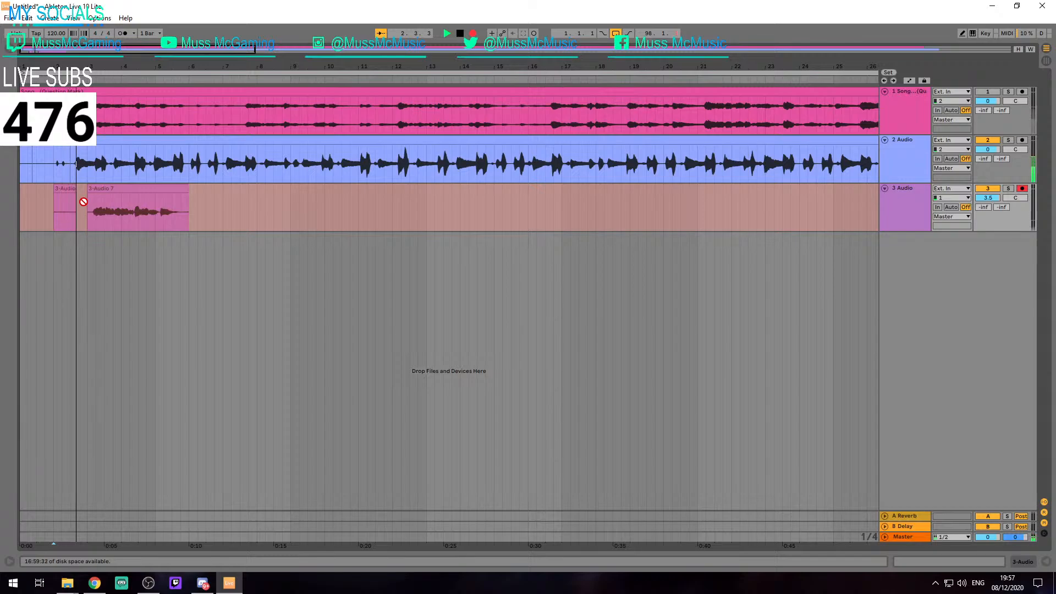
key("space")
key("F9")
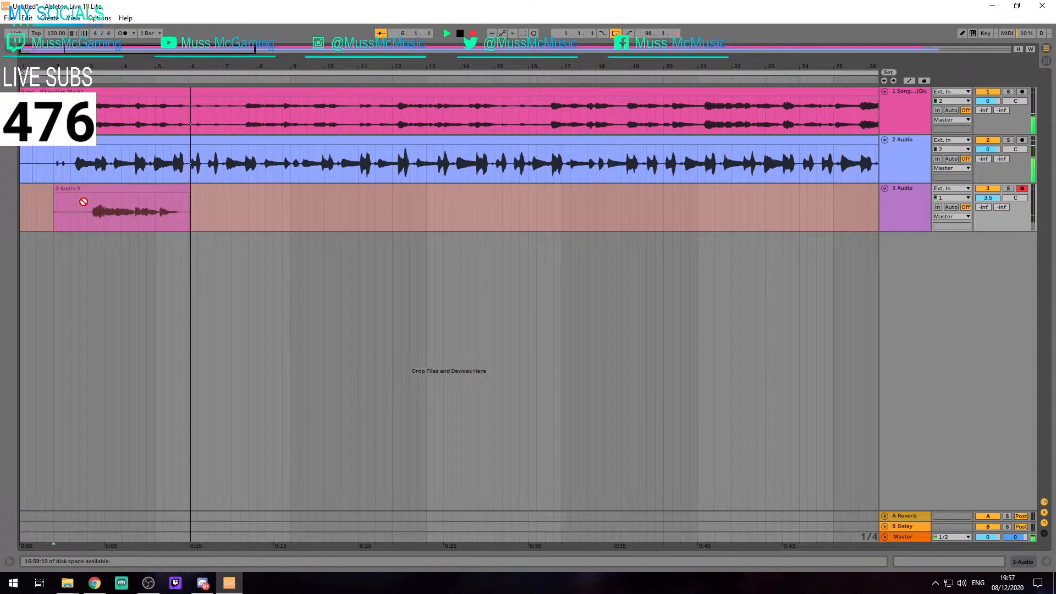
key("space")
key("space")
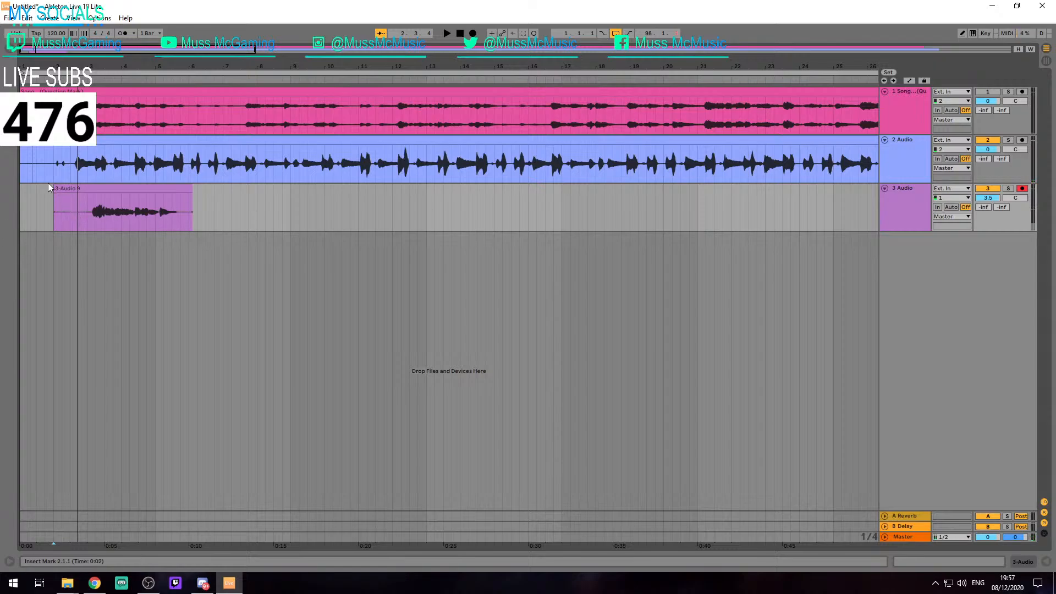
Trim the start of the new clip on track 3 to 3.1.1 and play it back alongside the track 2 vocals
left_click_drag(53, 188, 93, 198)
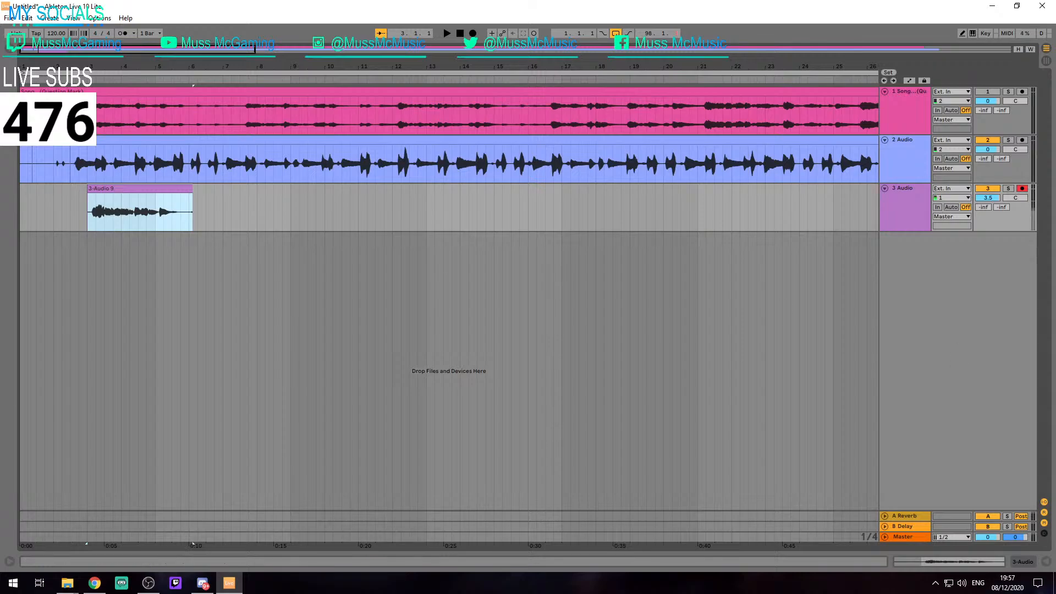
key("alt+Tab")
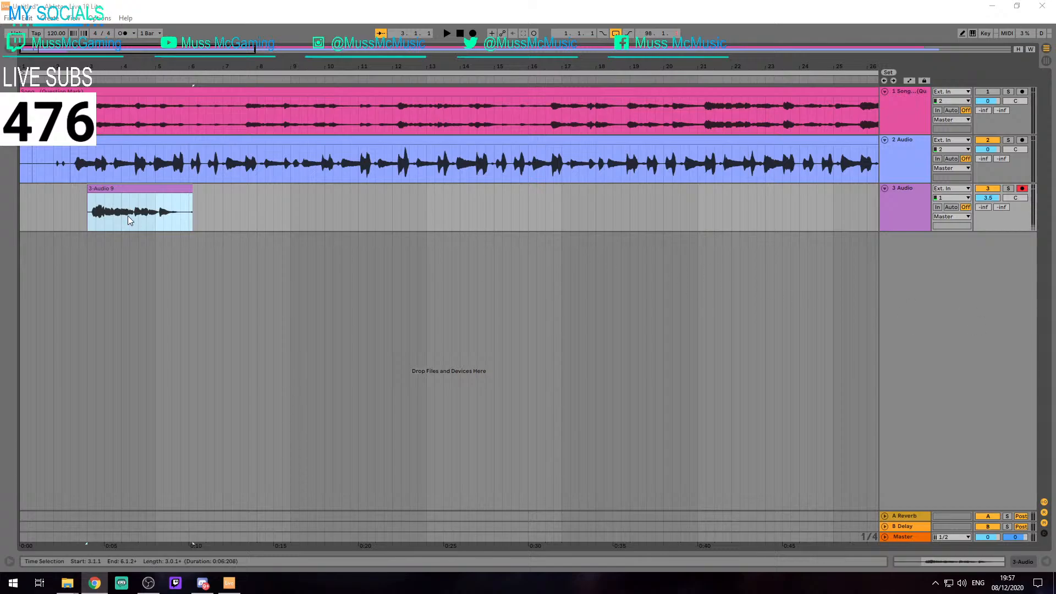
left_click(109, 189)
key("space")
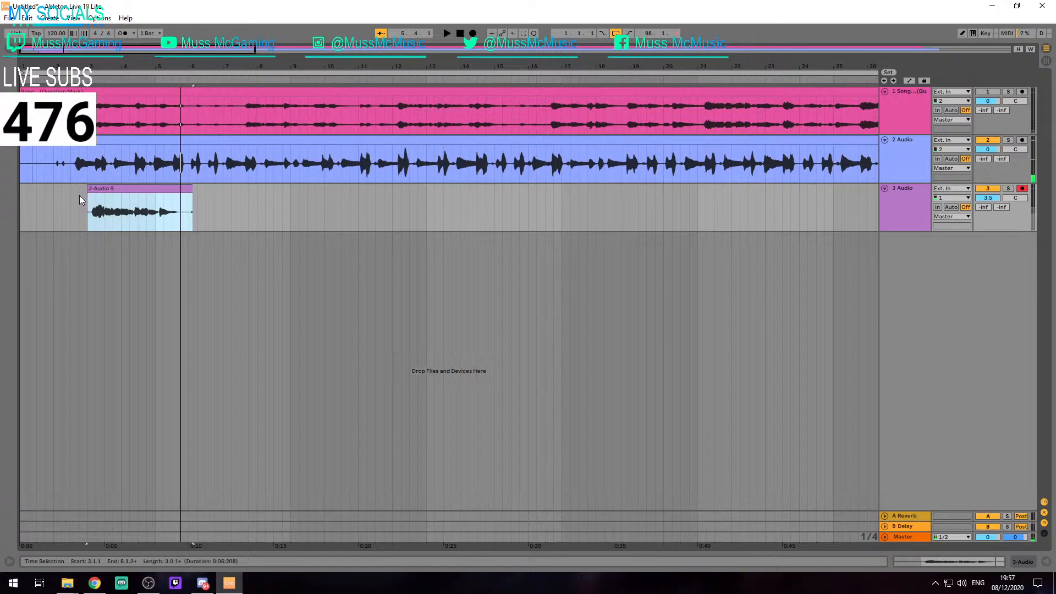
Set the audio driver type to MME/DirectX and play the track 2 vocals and track 3 clip together from 1.2.3
key("ctrl+comma")
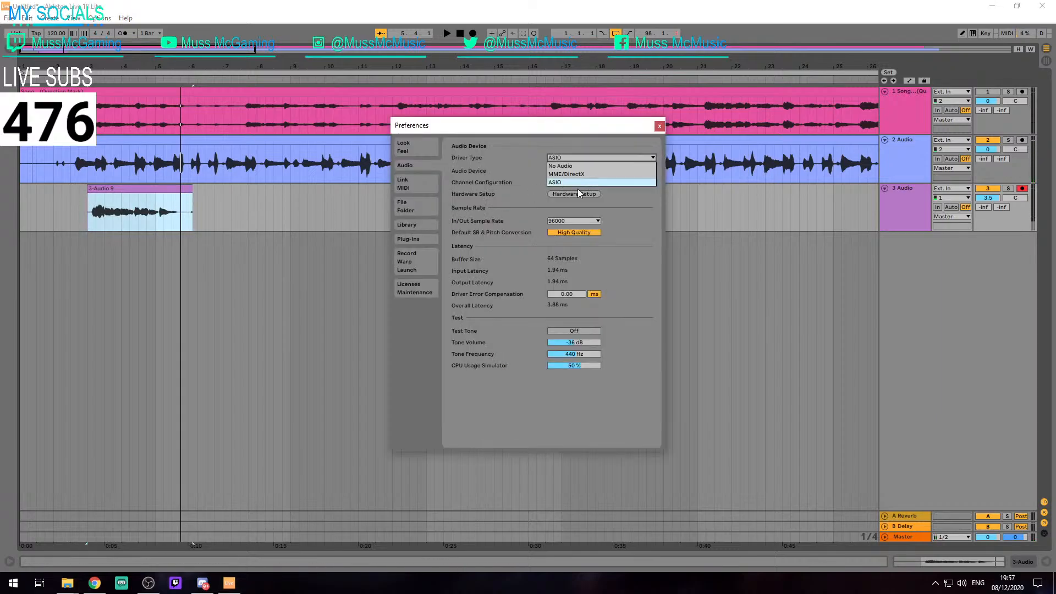
left_click(570, 174)
left_click(659, 126)
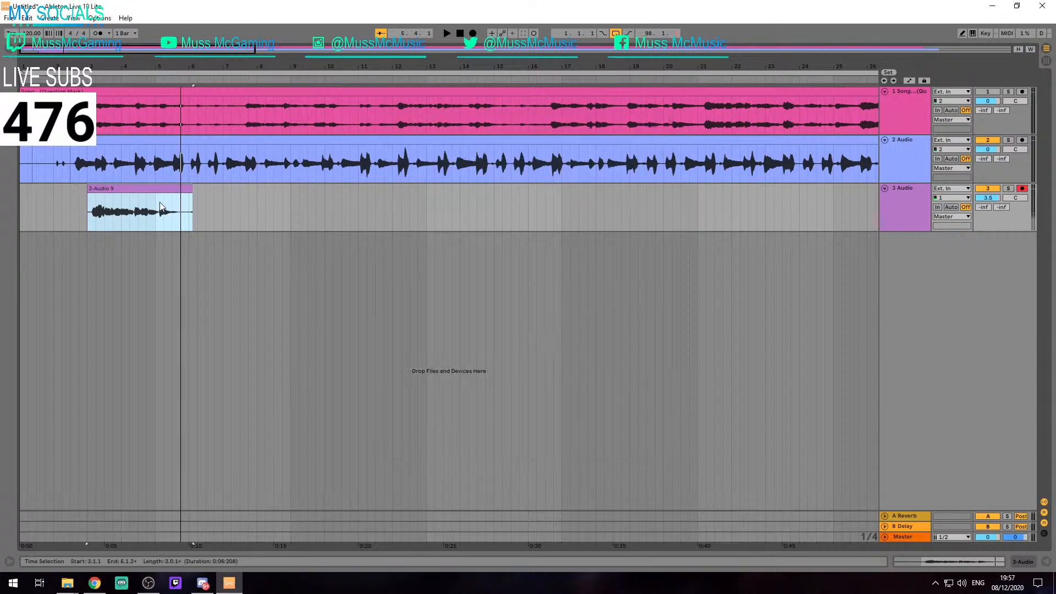
left_click_drag(34, 160, 69, 160)
key("space")
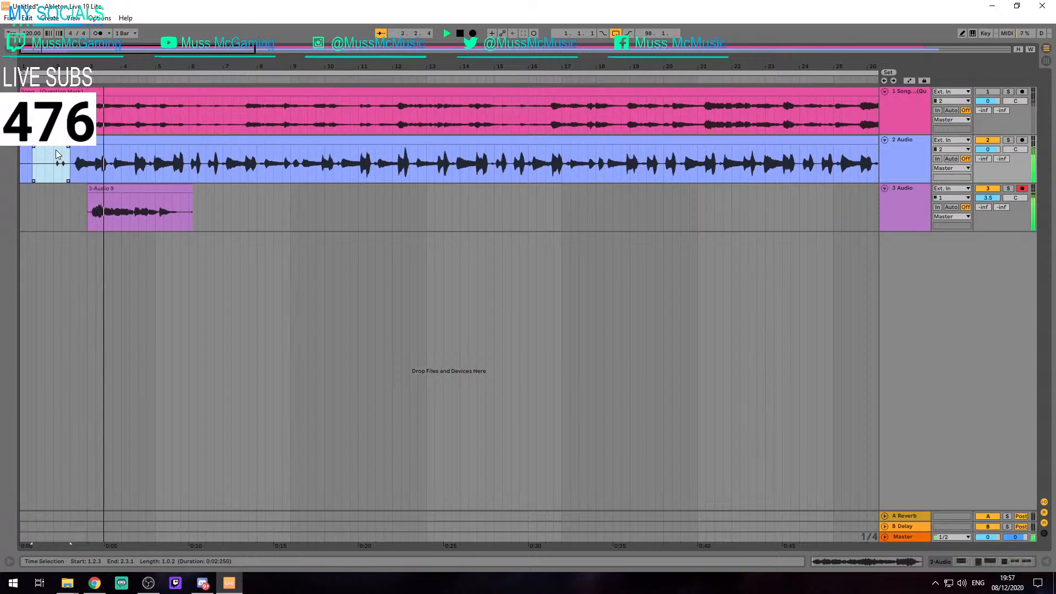
left_click(108, 196)
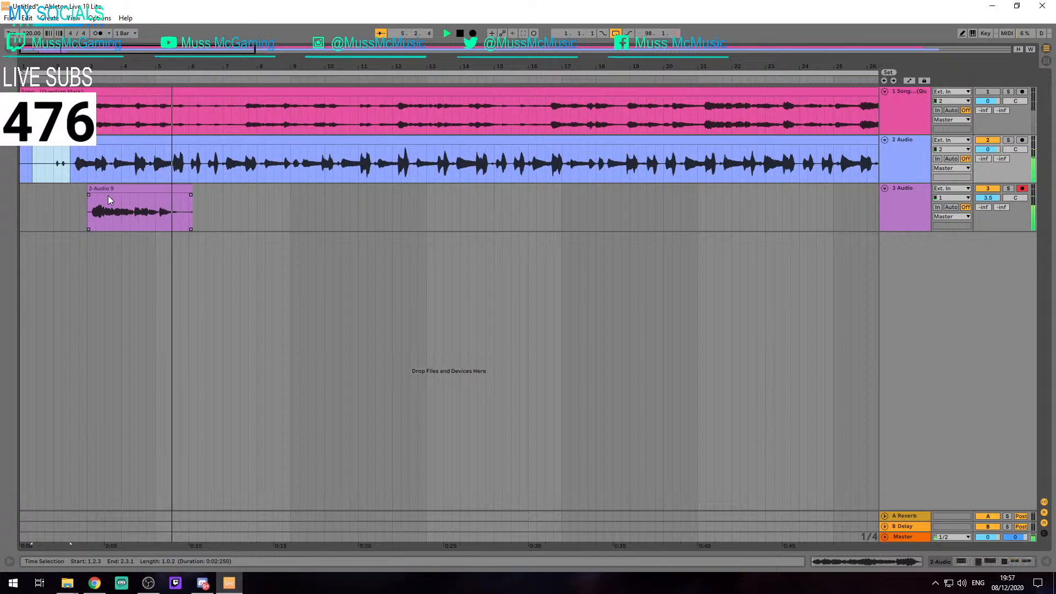
Trim the end of the track 3 clip to 6.1.1 and play it back alongside the track 2 vocals
scroll(180, 199, "up", 3)
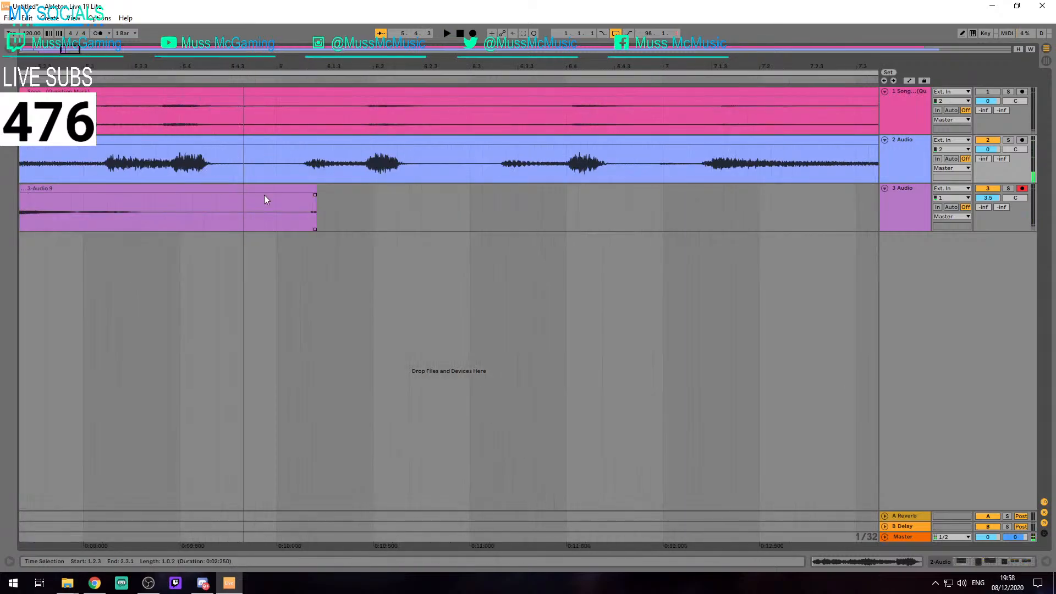
scroll(264, 196, "down", 1)
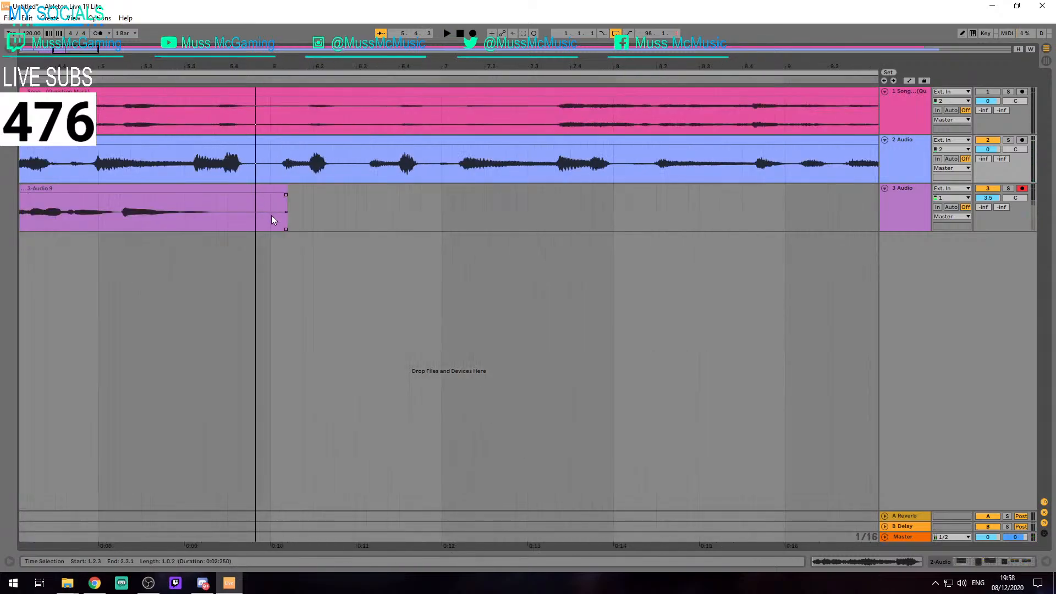
left_click(285, 184)
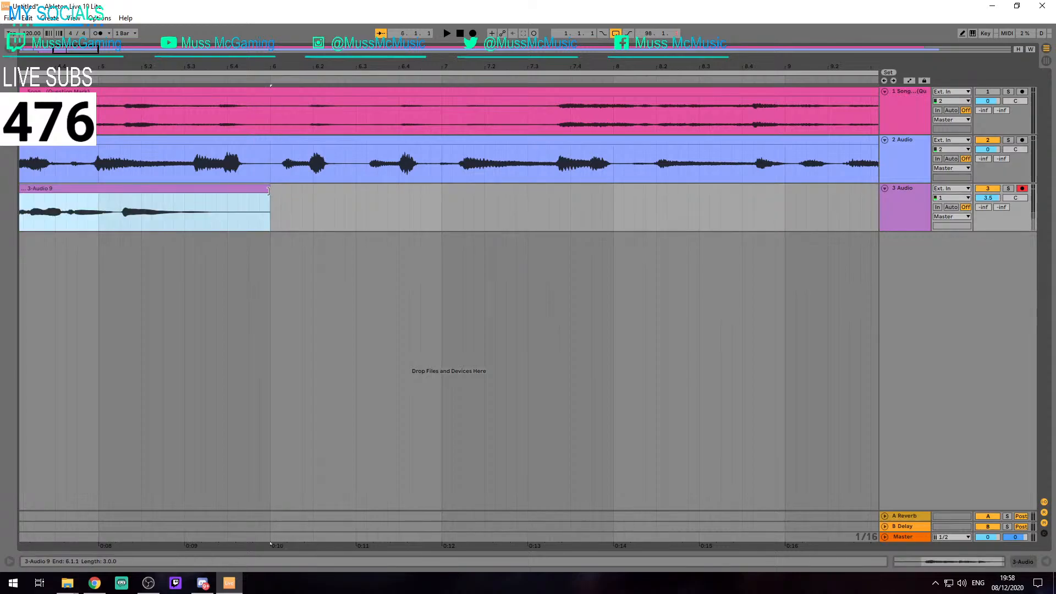
scroll(239, 207, "down", 3)
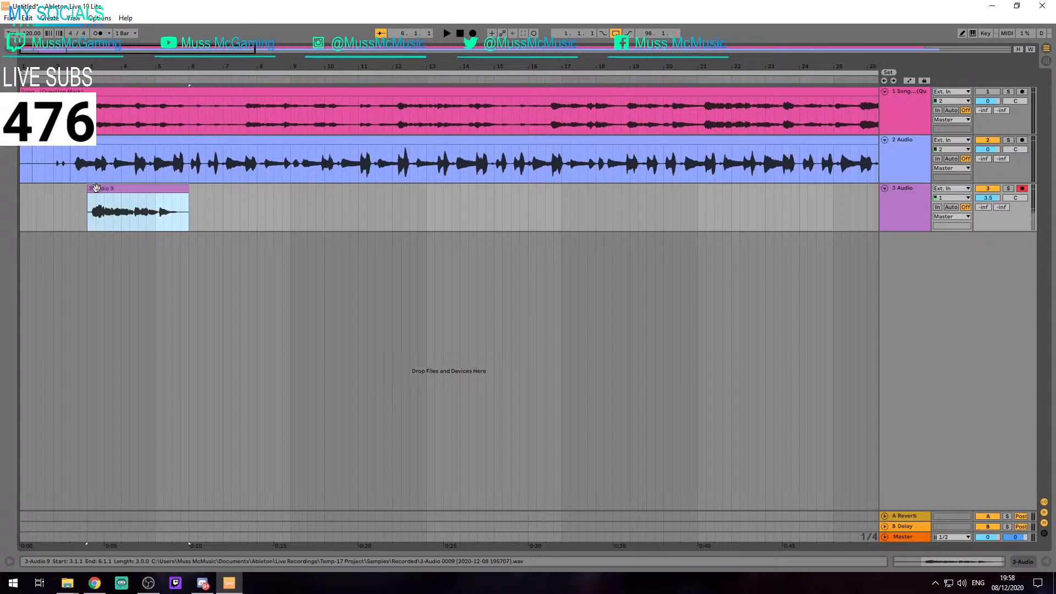
key("space")
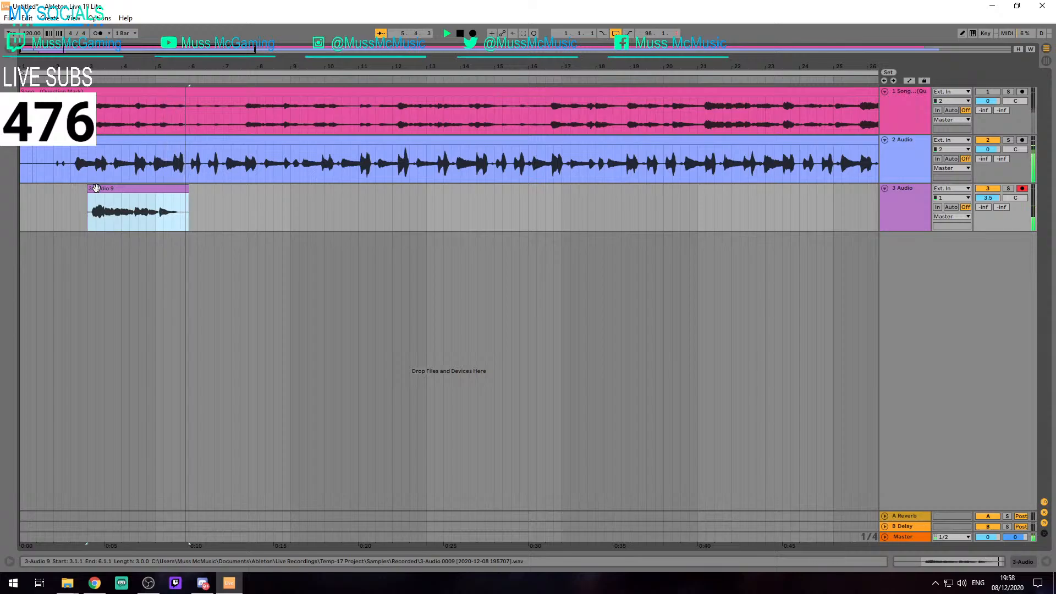
left_click(157, 202)
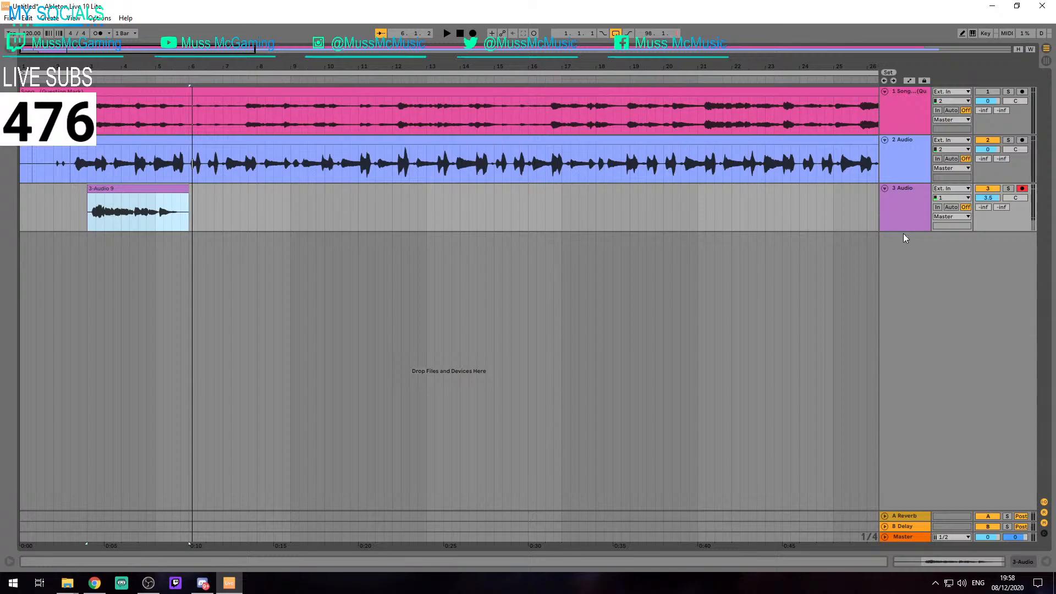
Insert a new audio track below track 3 and place the insert mark on it at 3.1.1
left_click(890, 207)
key("ctrl+t")
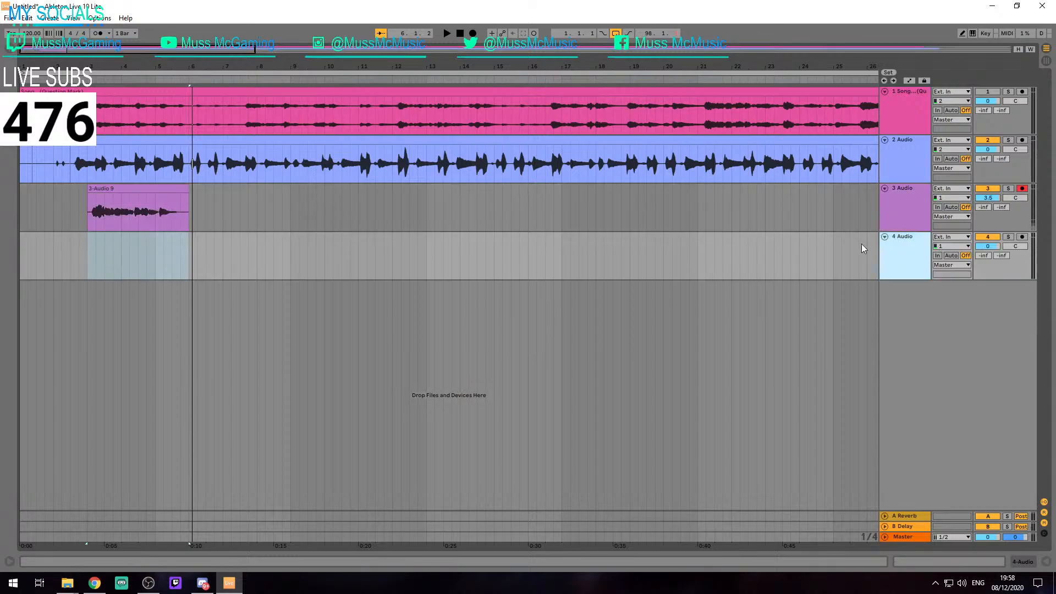
left_click(122, 263)
left_click(90, 254)
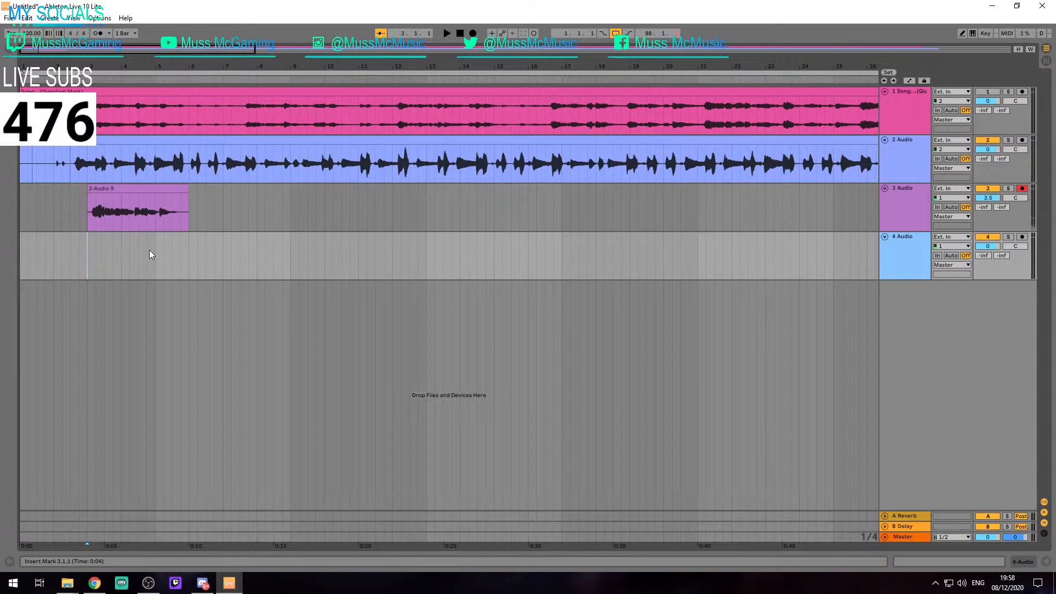
Set the audio driver type to ASIO in the audio preferences and close them
key("ctrl+comma")
left_click(627, 158)
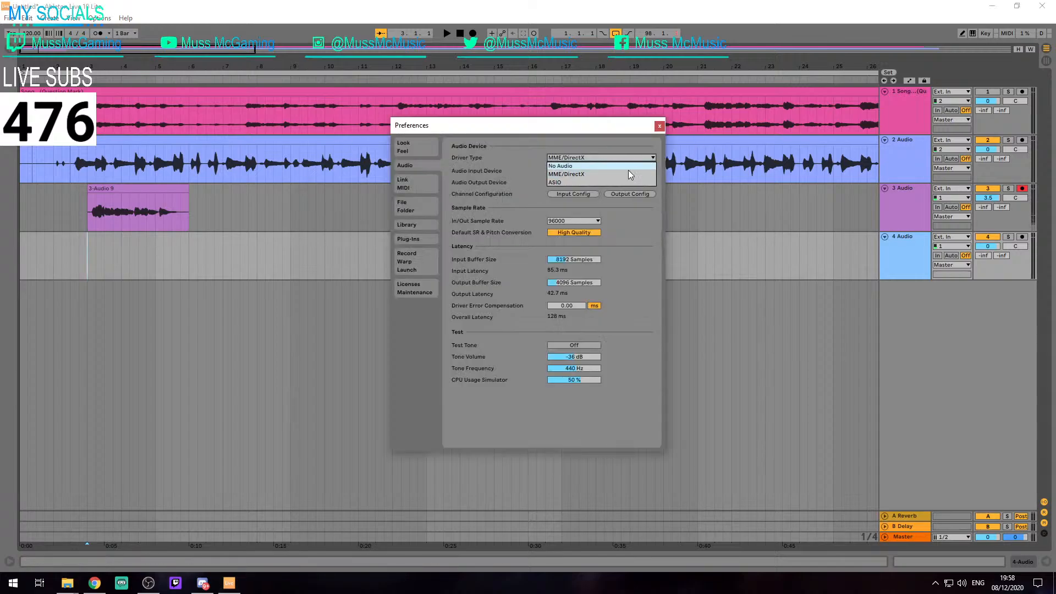
left_click(582, 183)
left_click(659, 126)
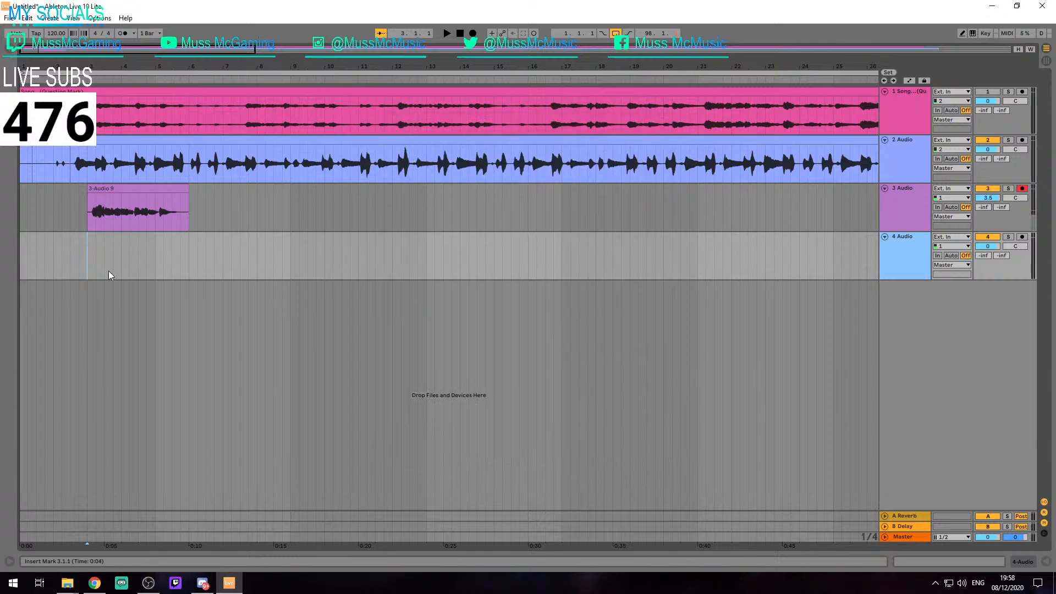
Arm track 4 and record a vocal take from 3.1.1 to just past 11.1.1
key("space")
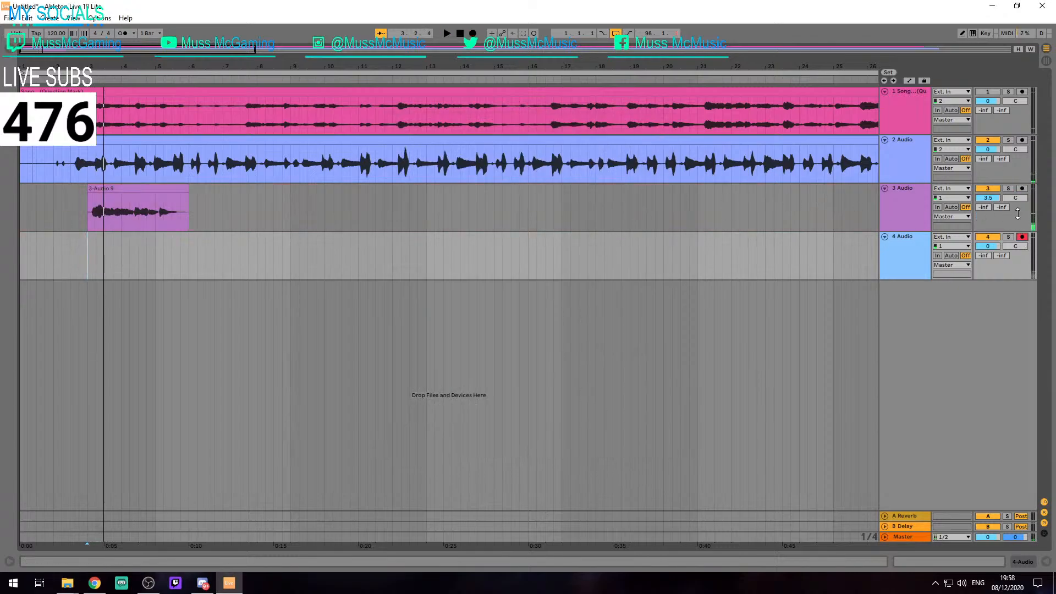
key("F9")
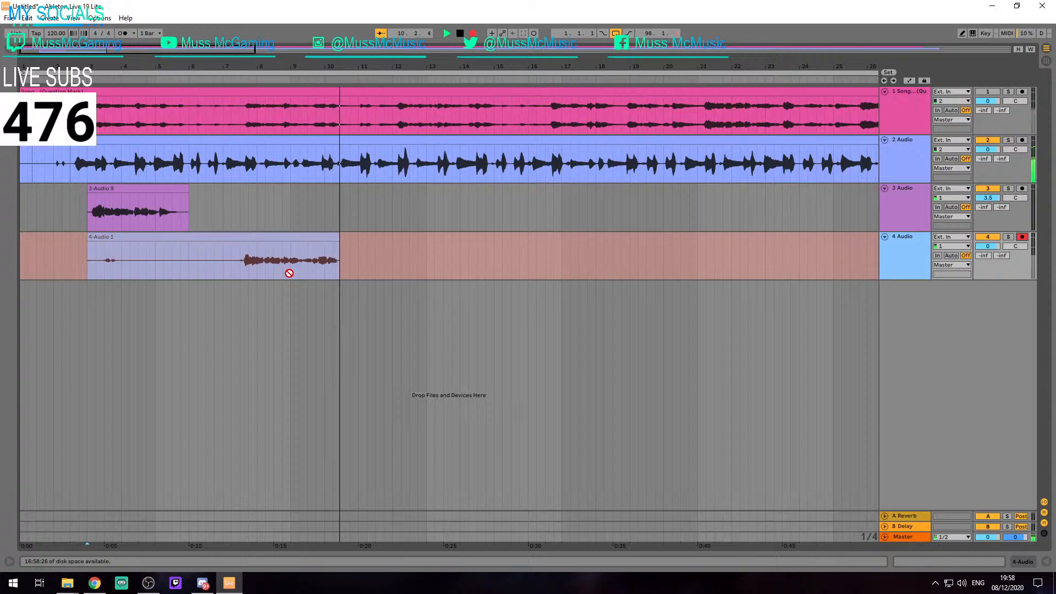
key("space")
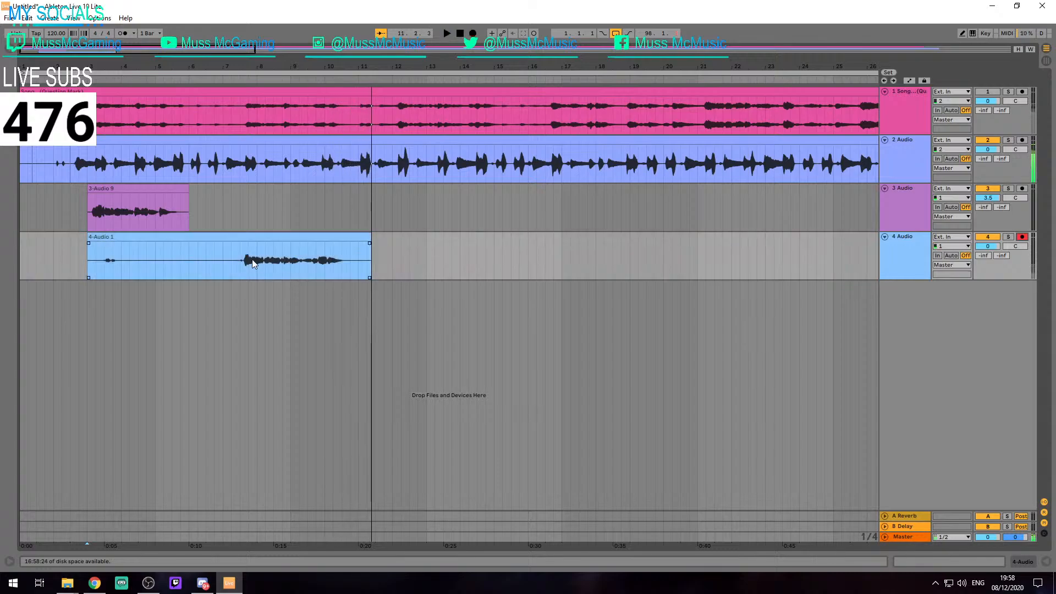
Trim the track 4 take to run from 7.3.1 to 10.4.1 and play it back with the other vocals
left_click_drag(90, 237, 276, 237)
scroll(232, 240, "up", 4)
scroll(275, 238, "down", 4)
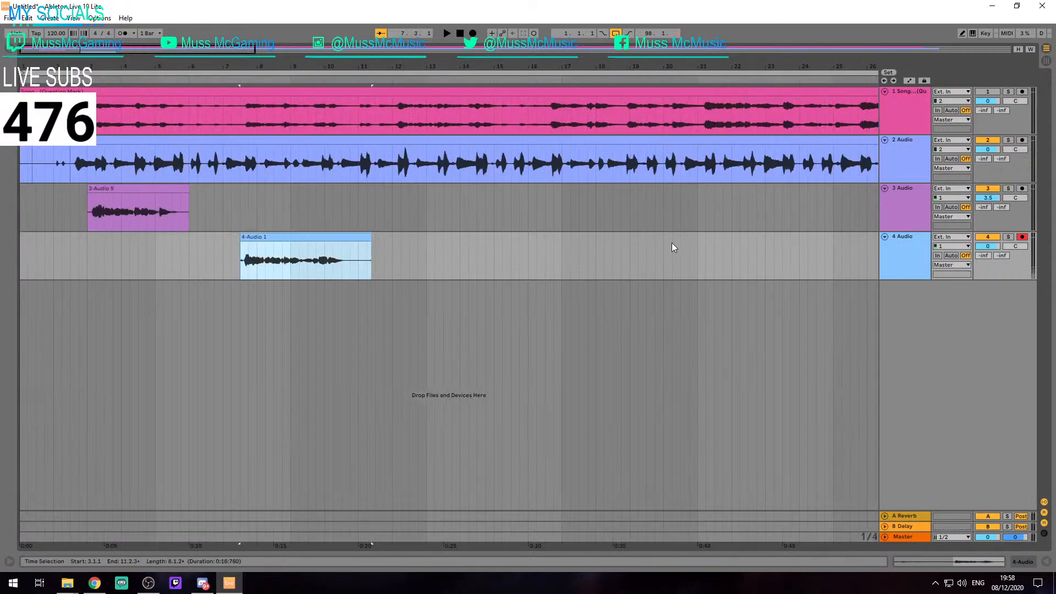
left_click_drag(369, 234, 354, 238)
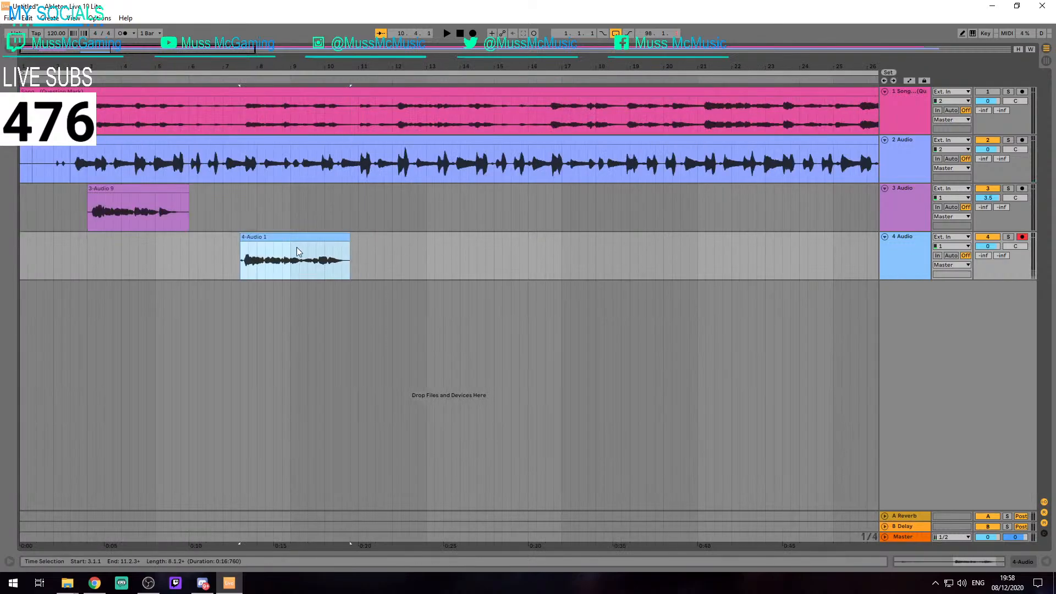
scroll(296, 246, "up", 3)
key("space")
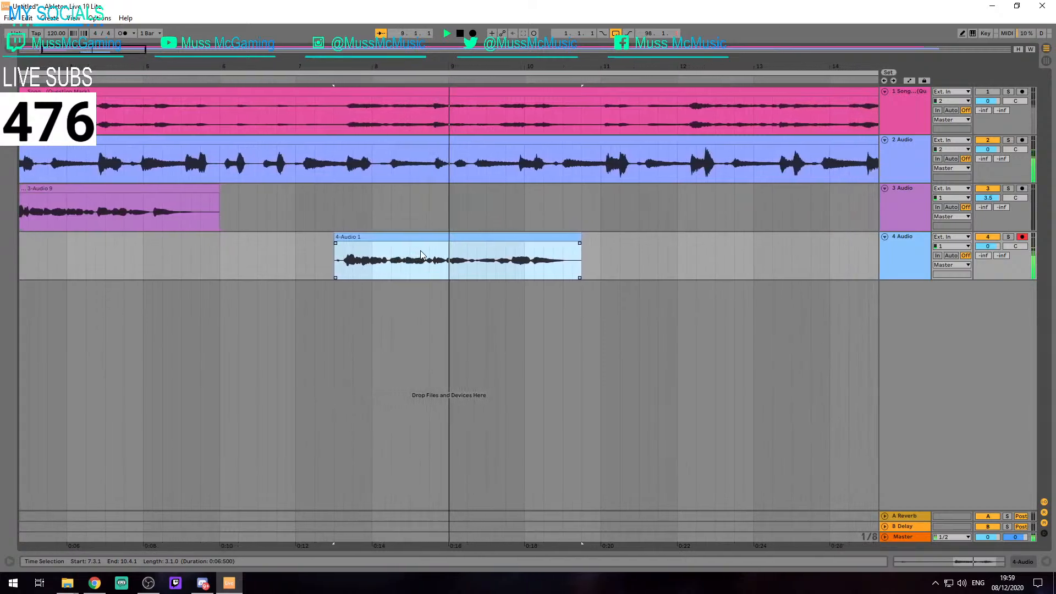
key("space")
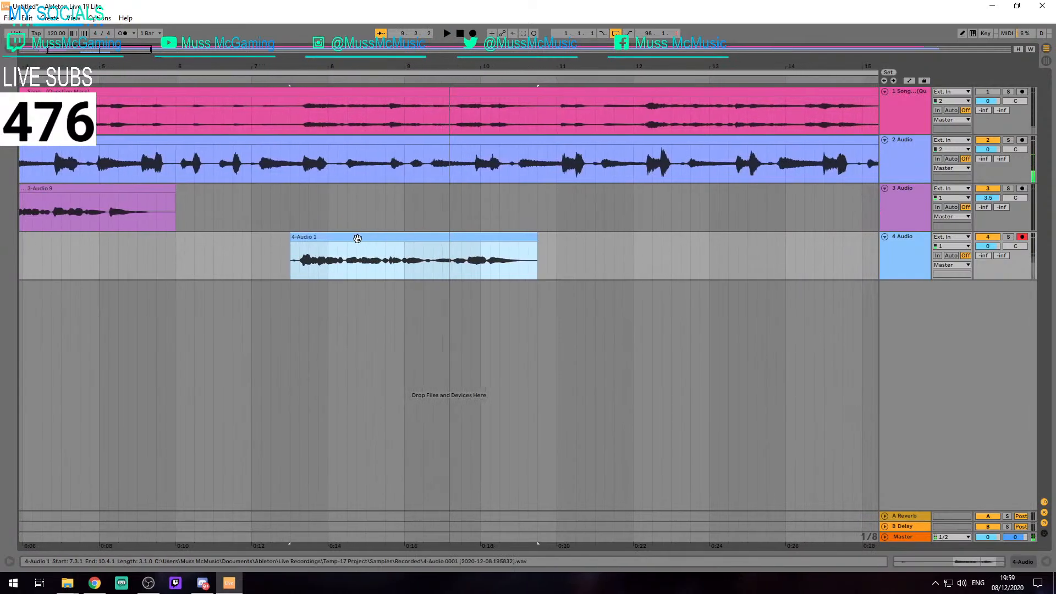
Delete the take on track 4 and record a replacement from 6.1.1 to about 11.2.2
key("Delete")
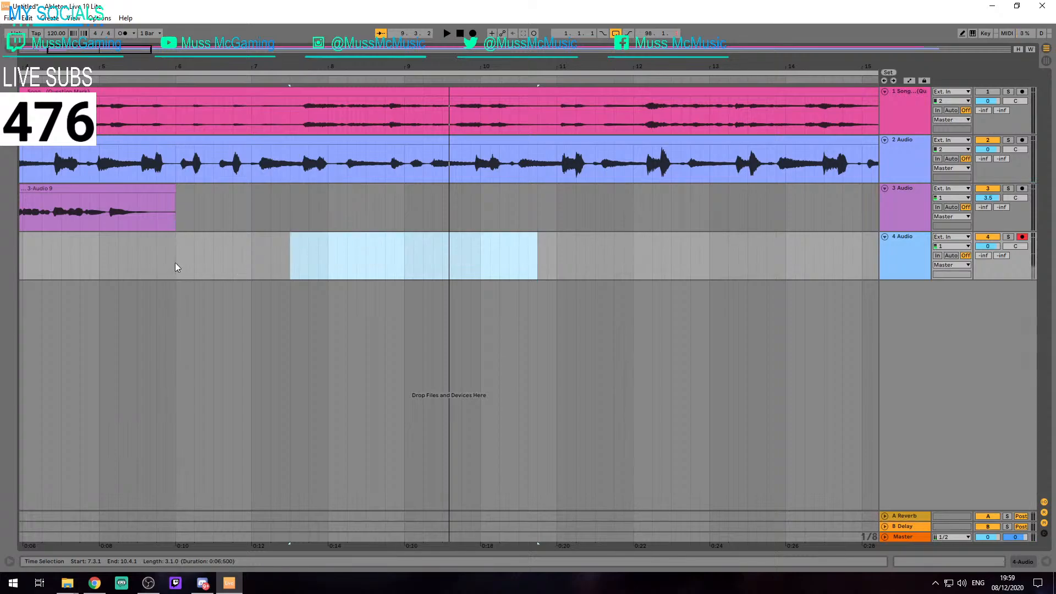
key("F9")
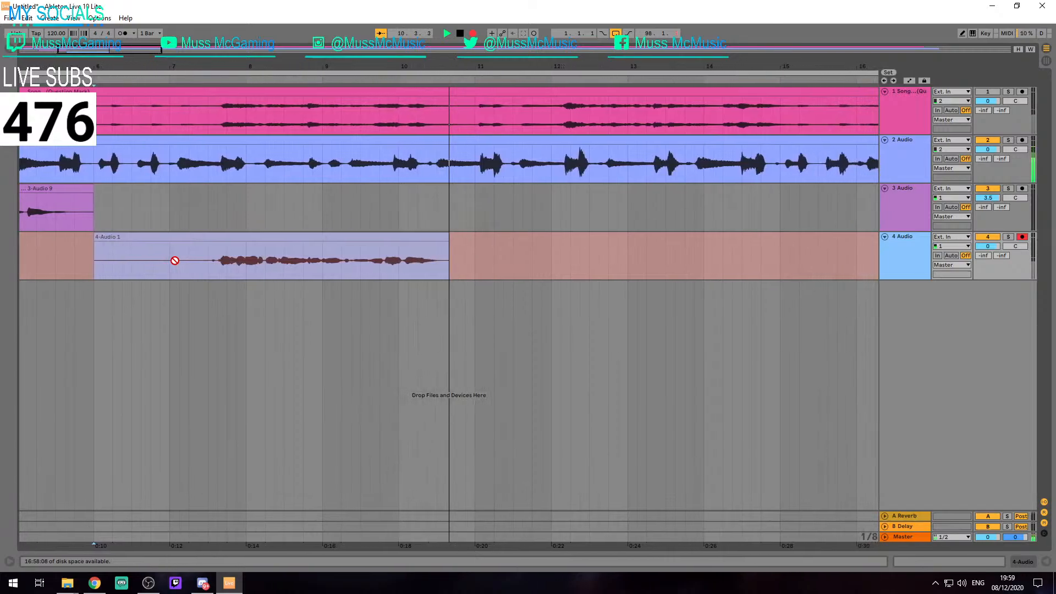
key("space")
Trim the new track 4 take to run from 7.3.1 to 10.3.3 and play it back with the track 2 vocals
left_click(177, 265)
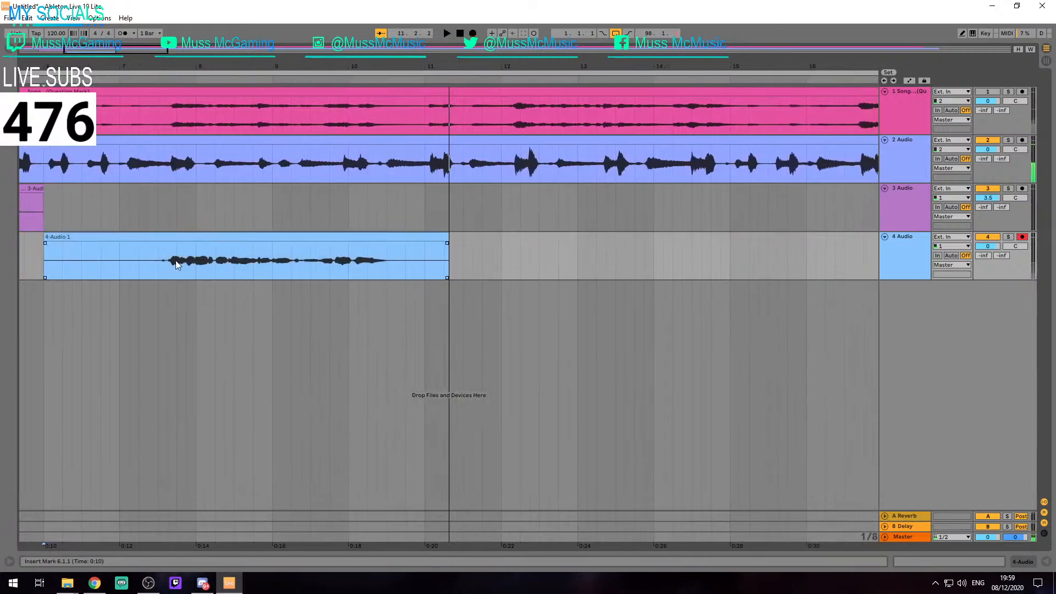
left_click_drag(45, 249, 159, 248)
left_click(450, 240)
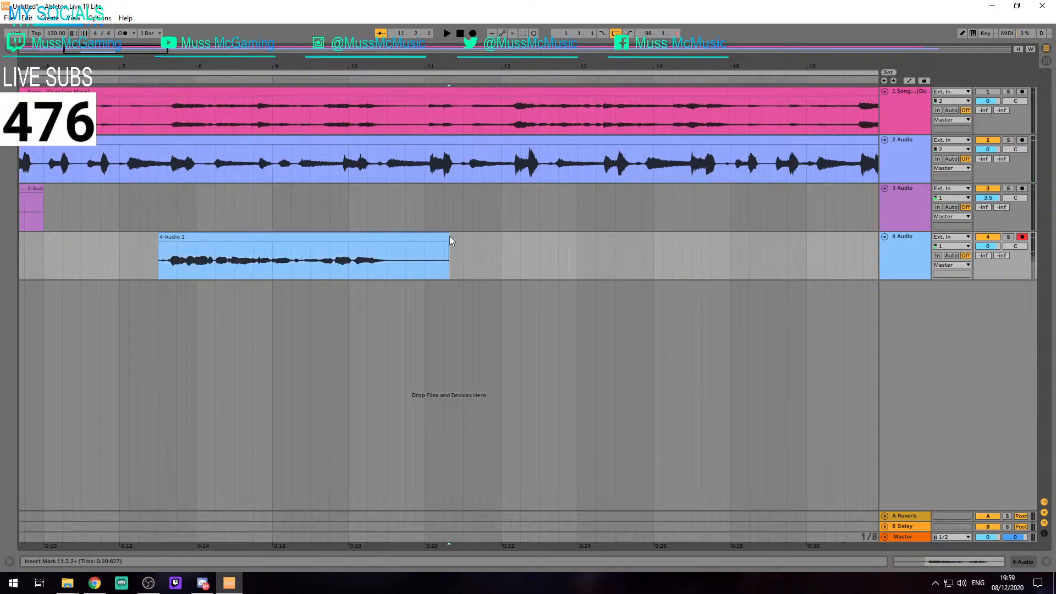
left_click_drag(450, 241, 397, 250)
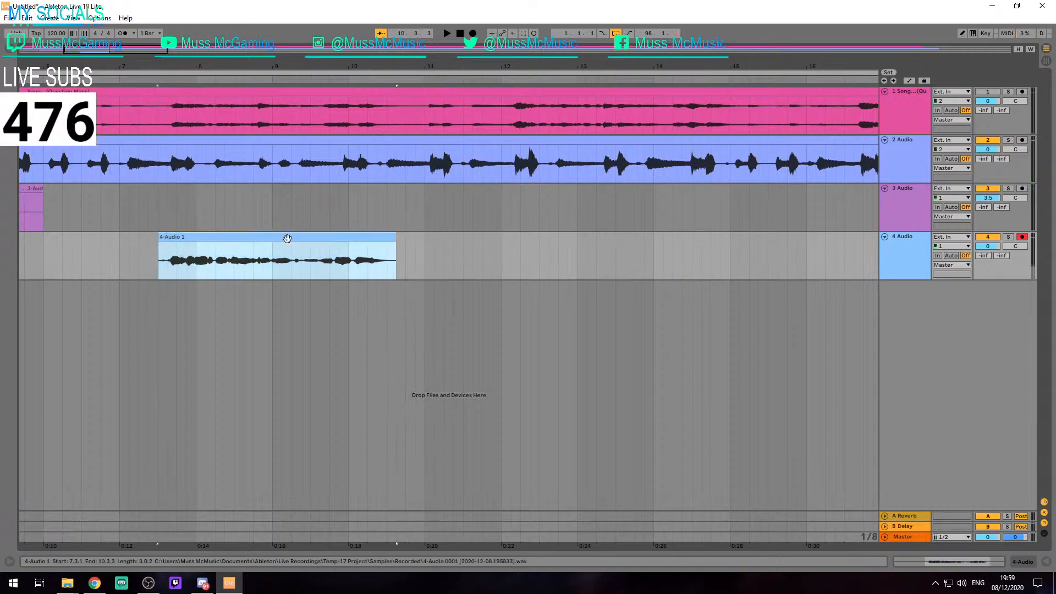
key("space")
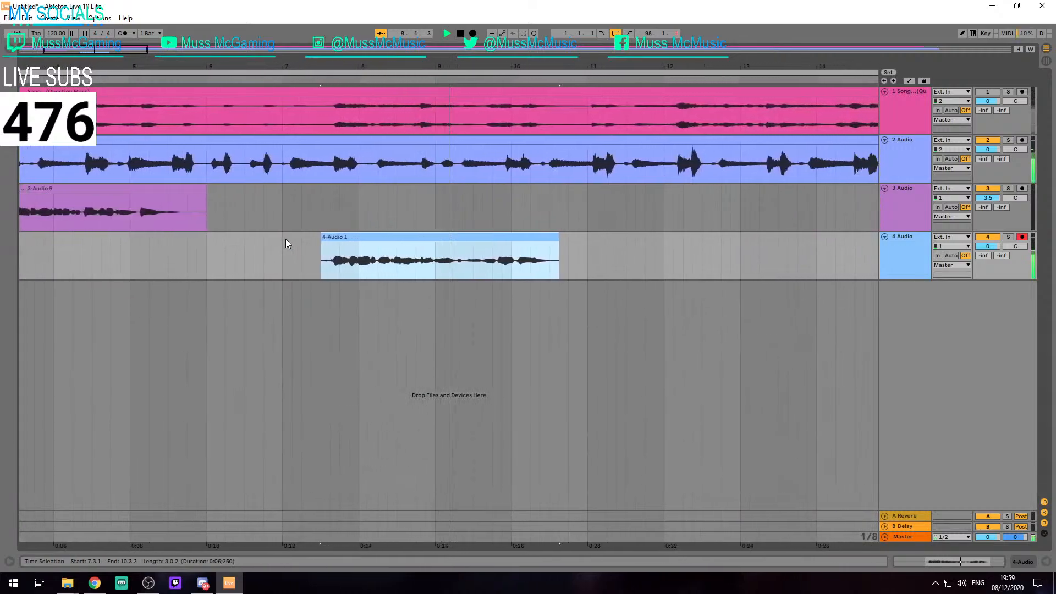
key("space")
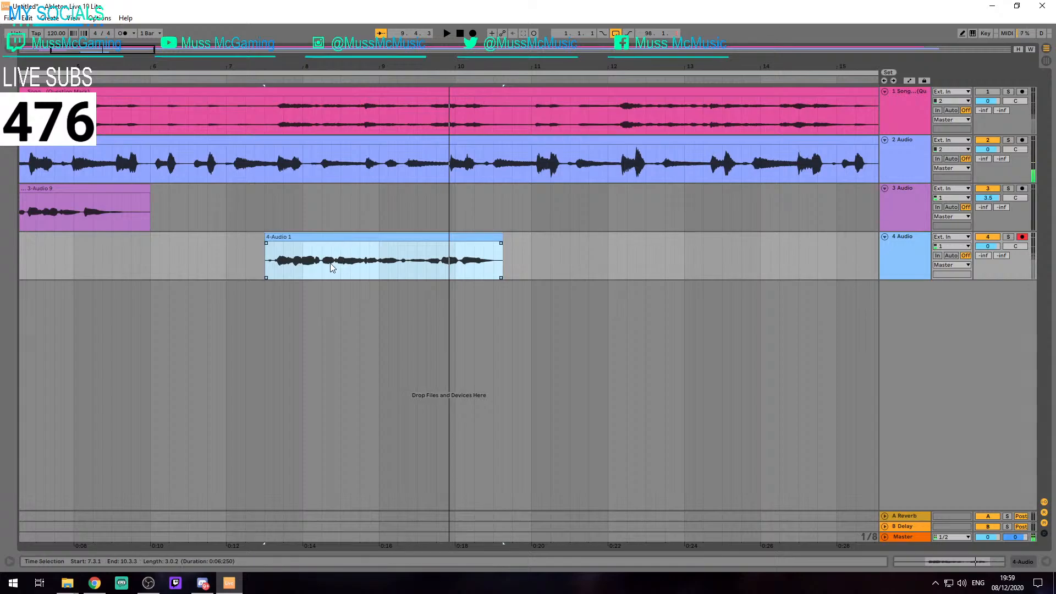
Examine the driver type and audio device settings in the audio preferences
key("ctrl+comma")
left_click(649, 157)
left_click(585, 170)
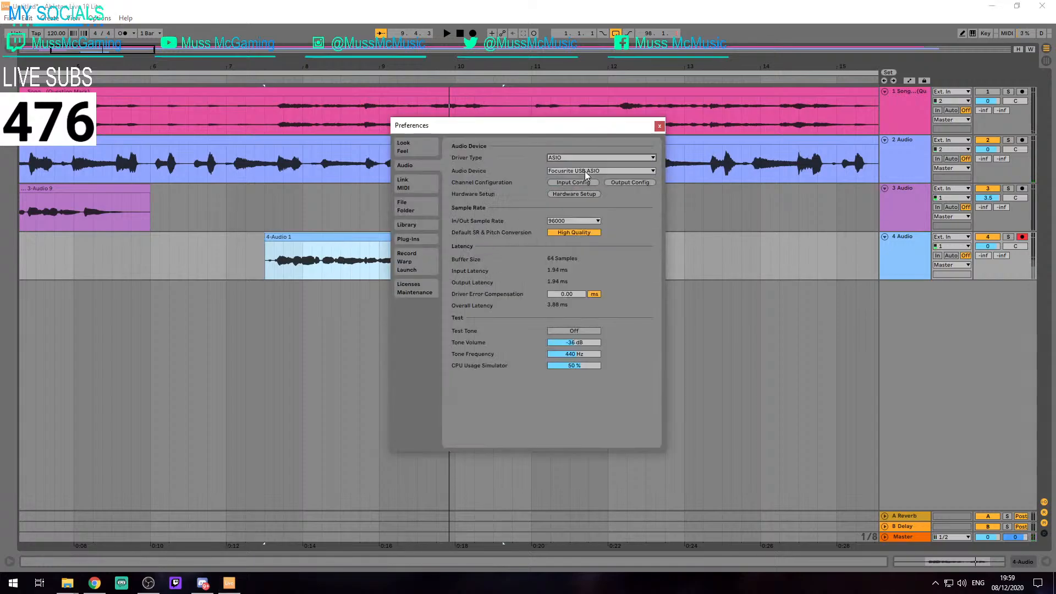
left_click(660, 127)
Play the trimmed track 4 take again from 7.3.1 to check its timing against the track 2 vocals
key("space")
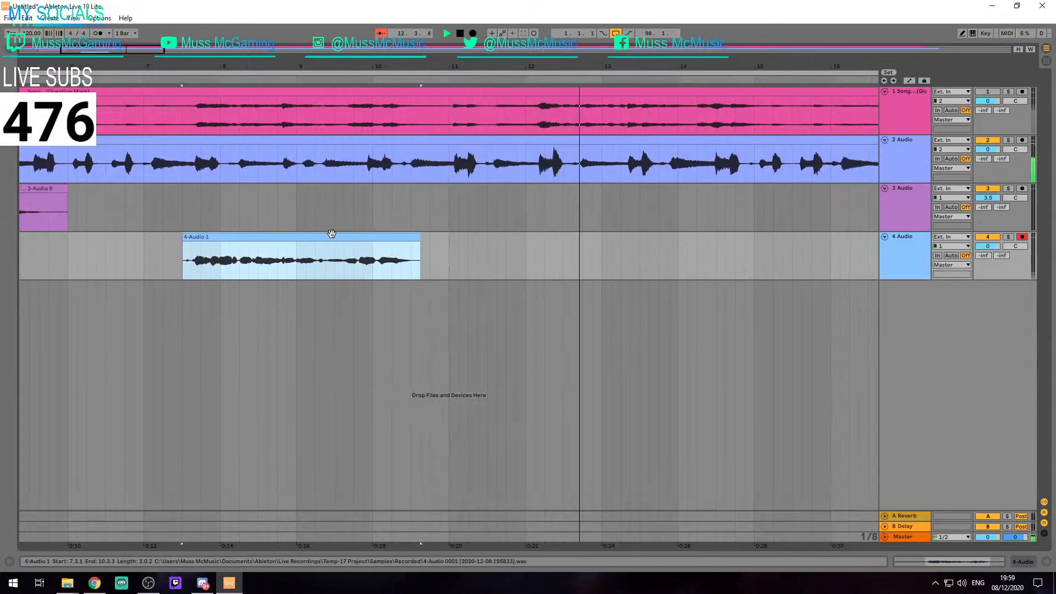
key("space")
key("space")
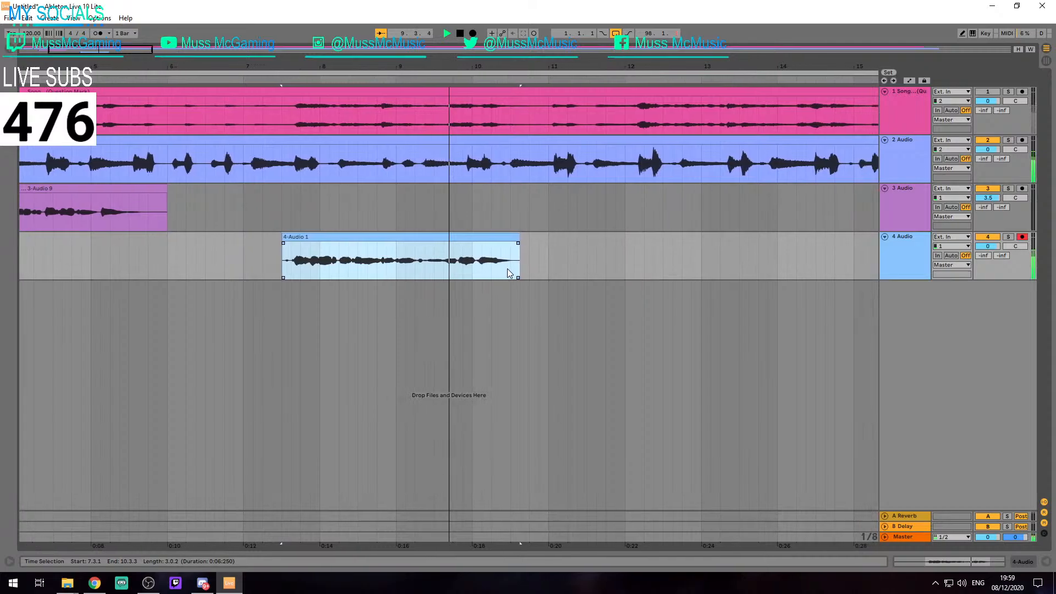
key("space")
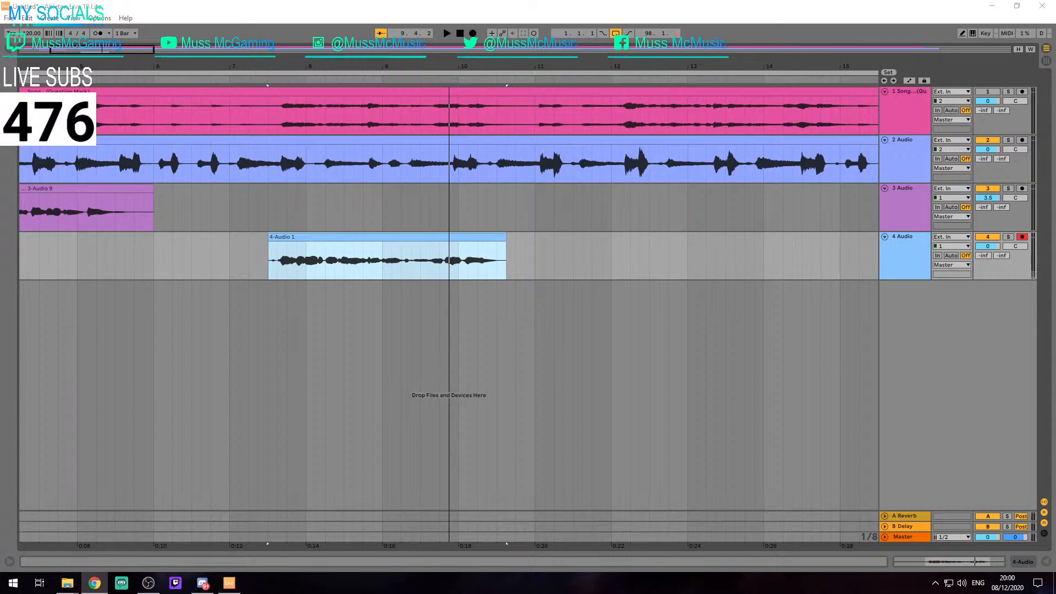
Record a replacement take over the existing one on track 4 from 6.1.1 to about 11.1.1 after checking the audio preferences
left_click(309, 236)
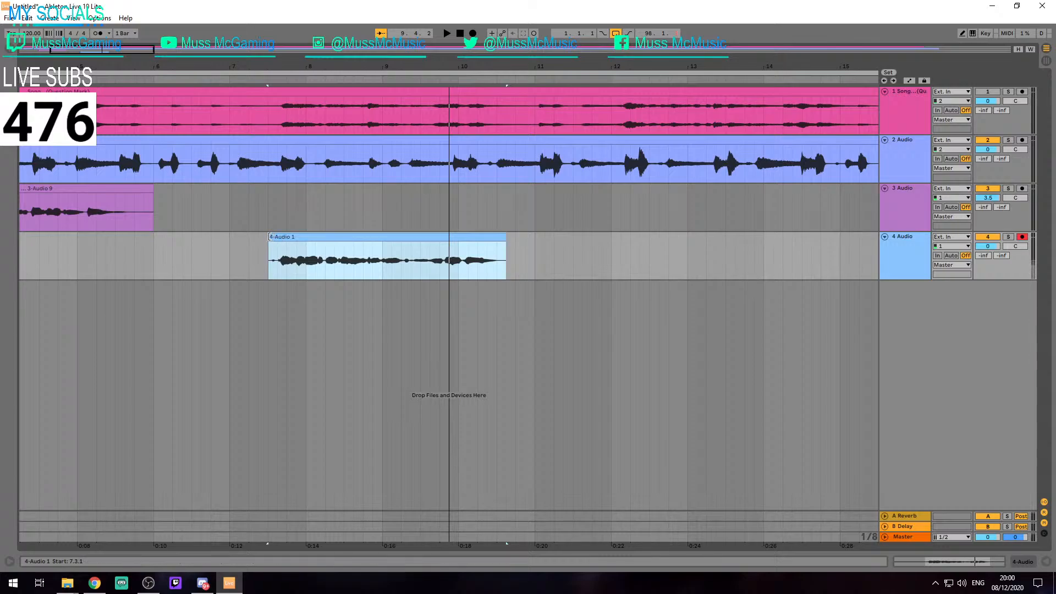
left_click(153, 258)
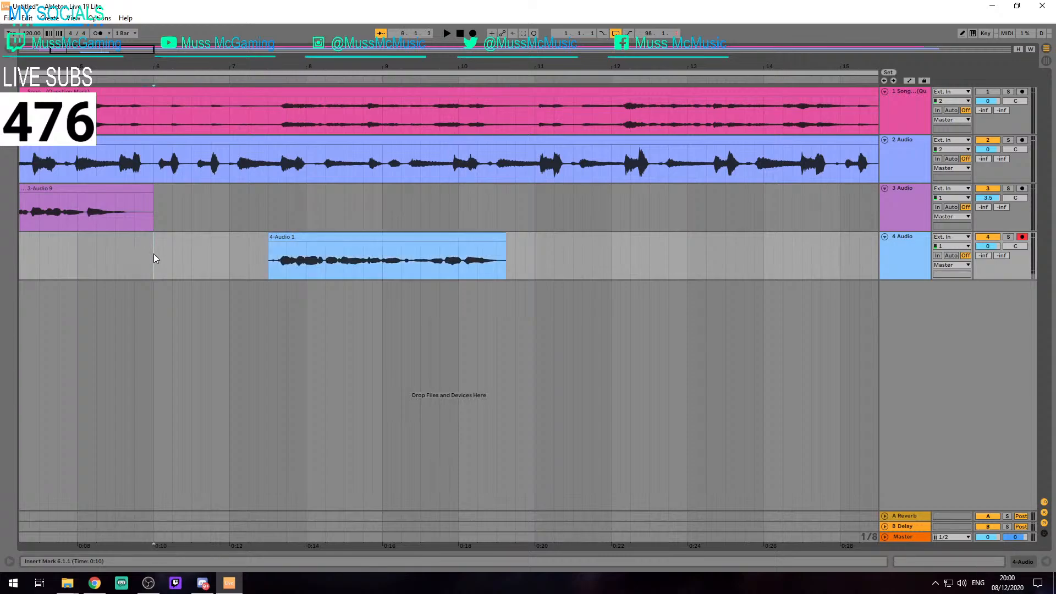
key("ctrl+comma")
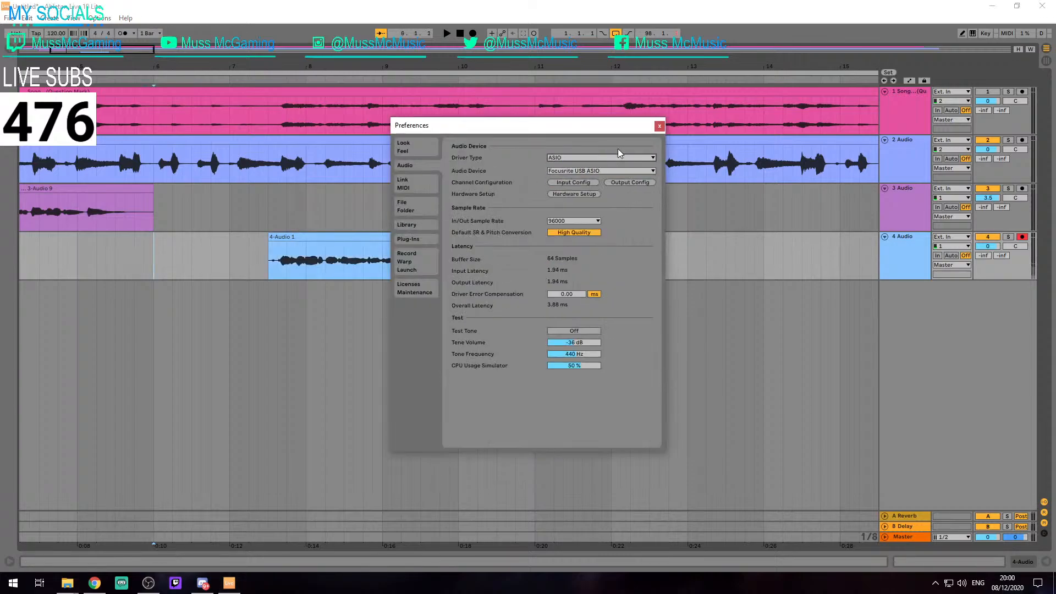
left_click(659, 127)
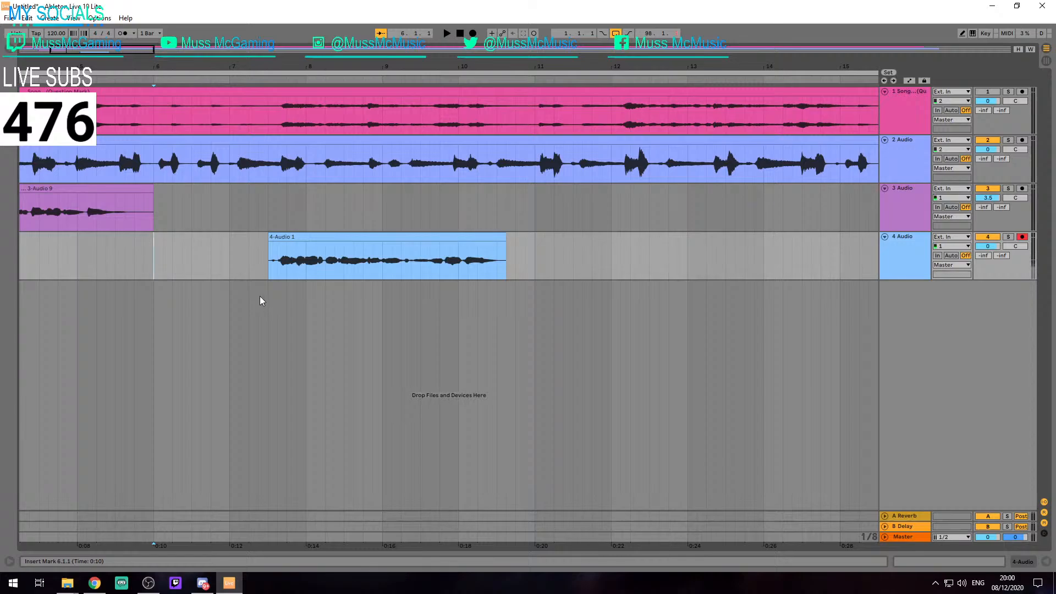
key("F9")
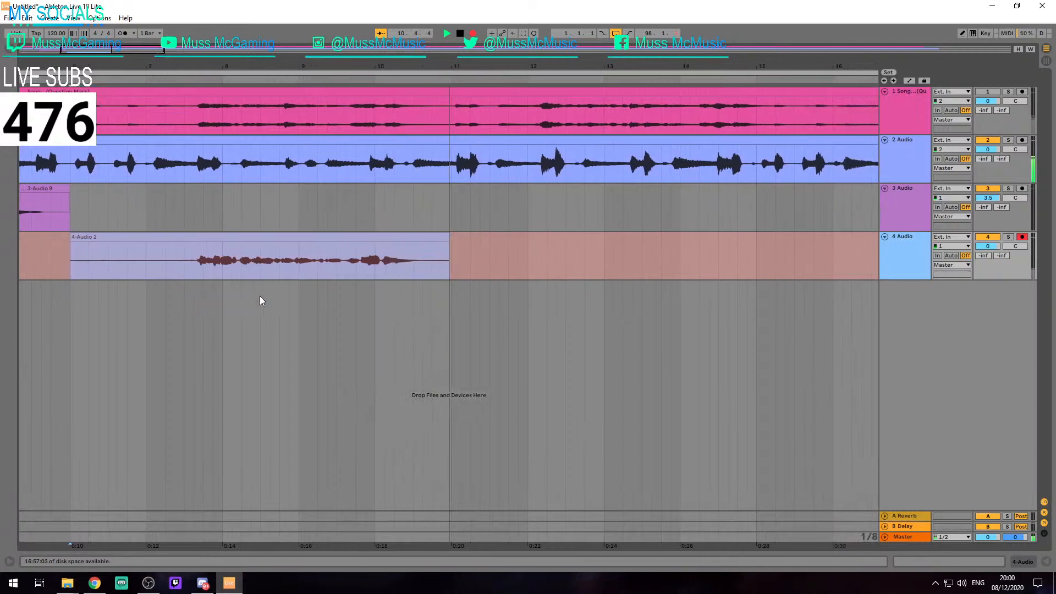
key("space")
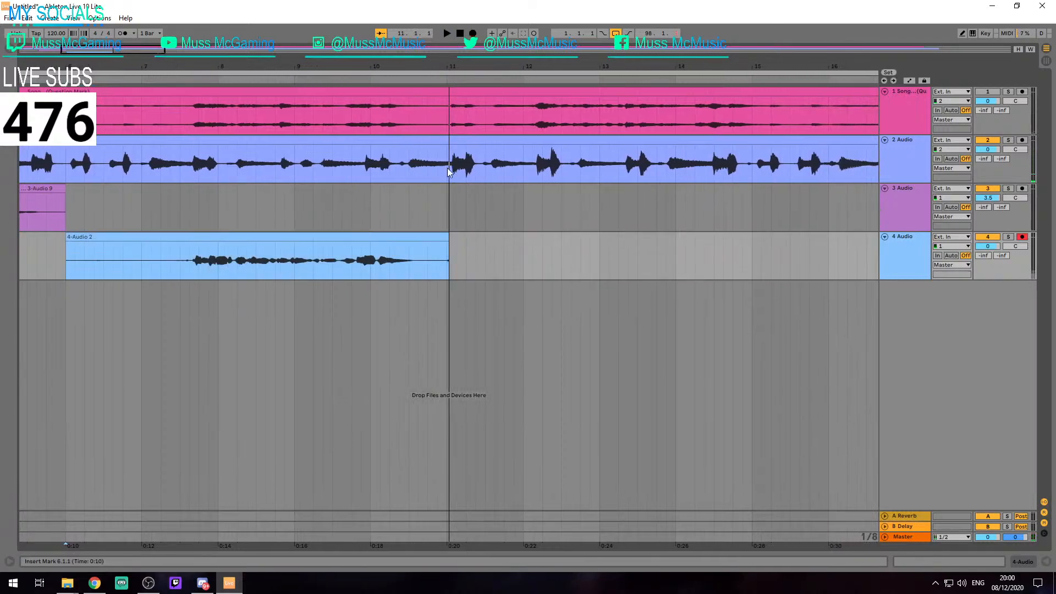
Set the audio driver type to MME/DirectX in the preferences
key("ctrl+comma")
left_click(605, 158)
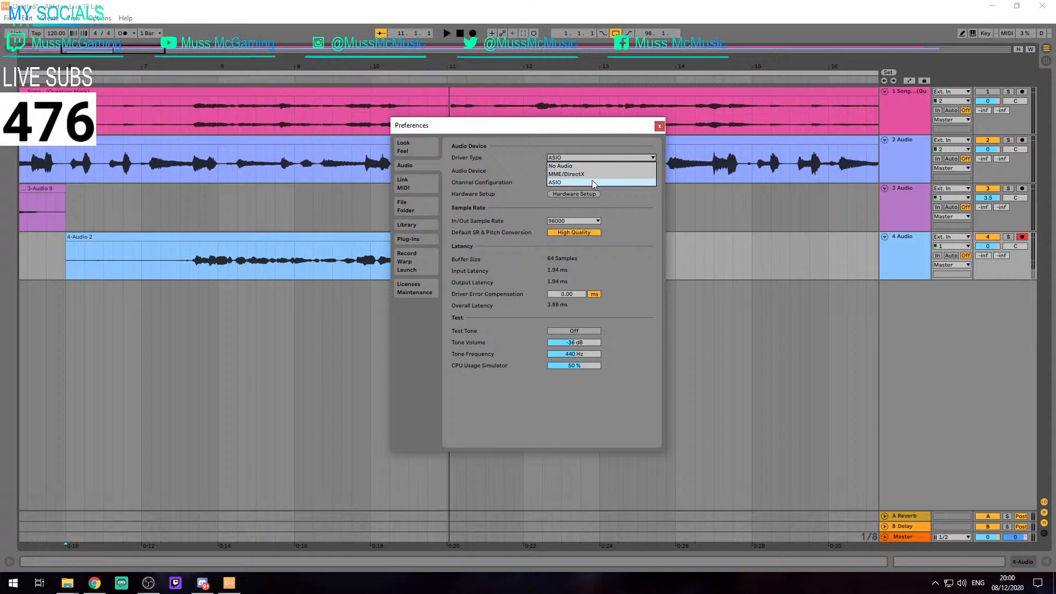
left_click(582, 175)
left_click(660, 126)
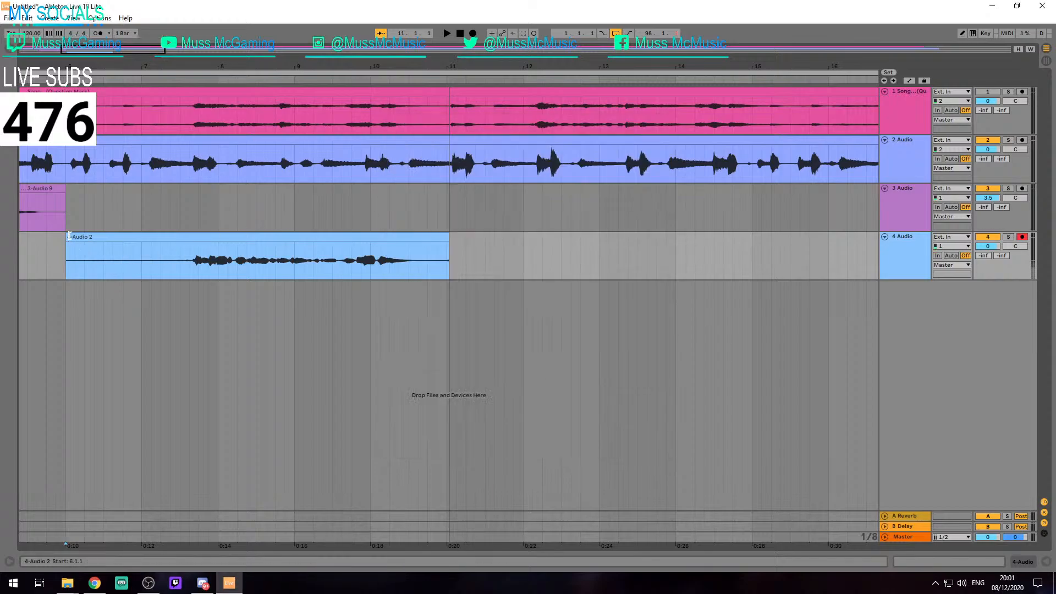
Trim the new track 4 take to run from 7.3.1 to 10.3.3
left_click_drag(66, 237, 181, 234)
left_click_drag(447, 236, 418, 236)
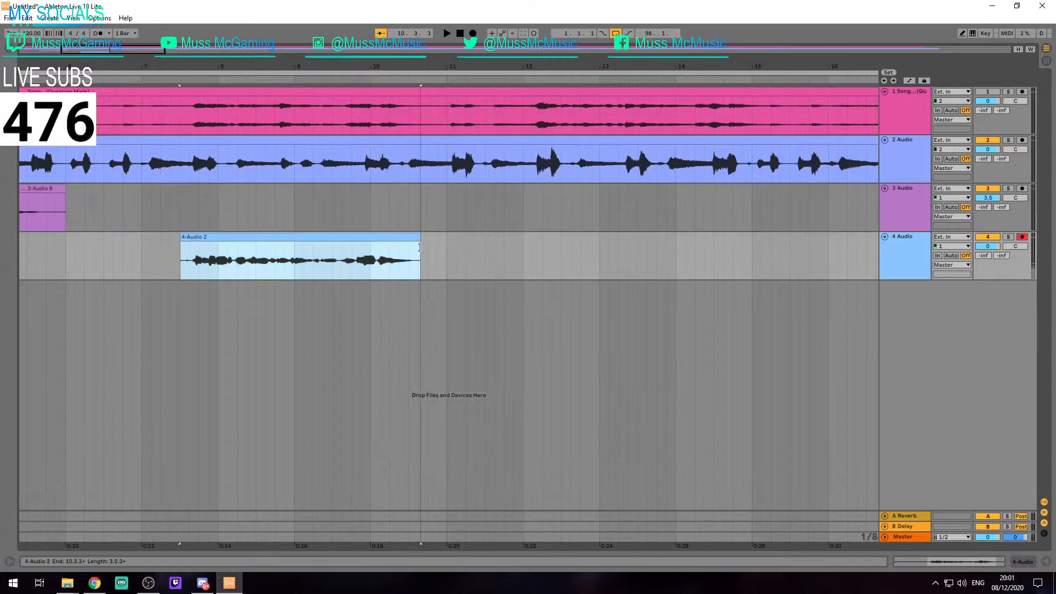
left_click(296, 208)
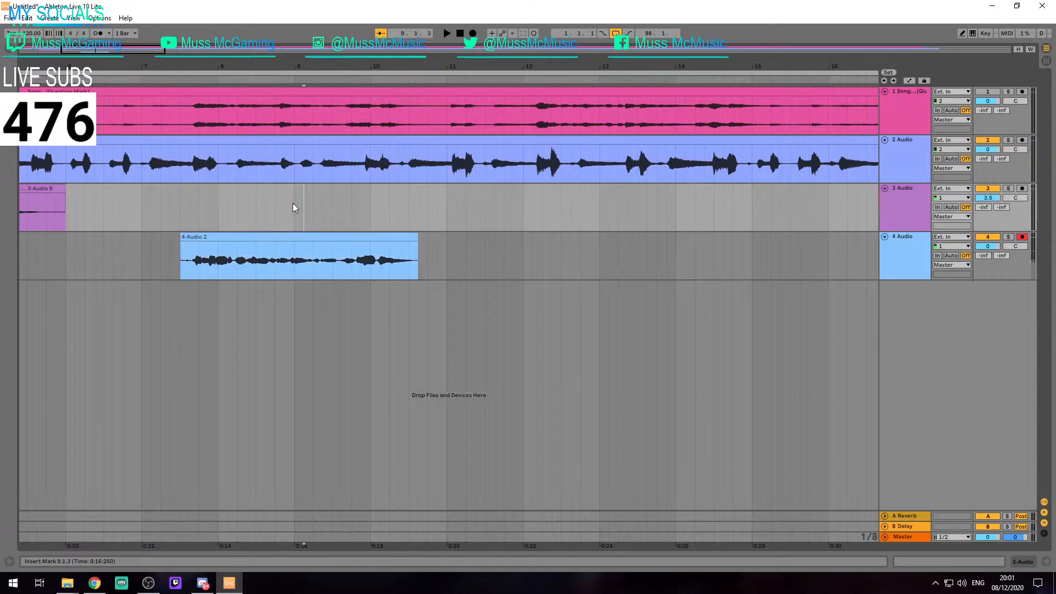
Save the Live Set as "Intentions From Our Bed Rooms Project 2" in the "Intentions From Our Bed Rooms-1 Project" folder
key("ctrl+s")
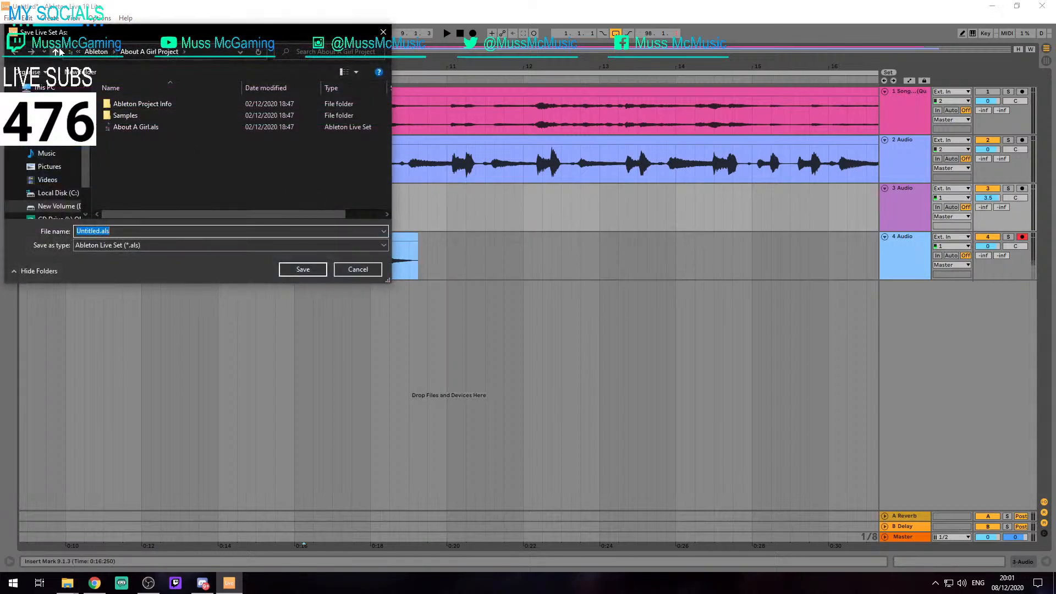
scroll(154, 145, "down", 6)
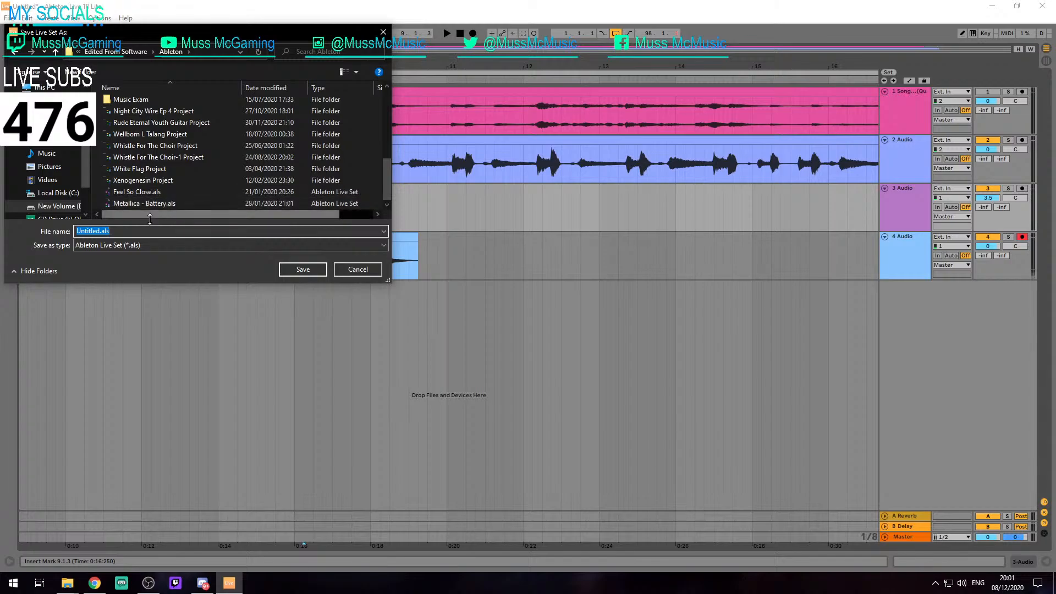
scroll(154, 145, "up", 2)
left_click(143, 125)
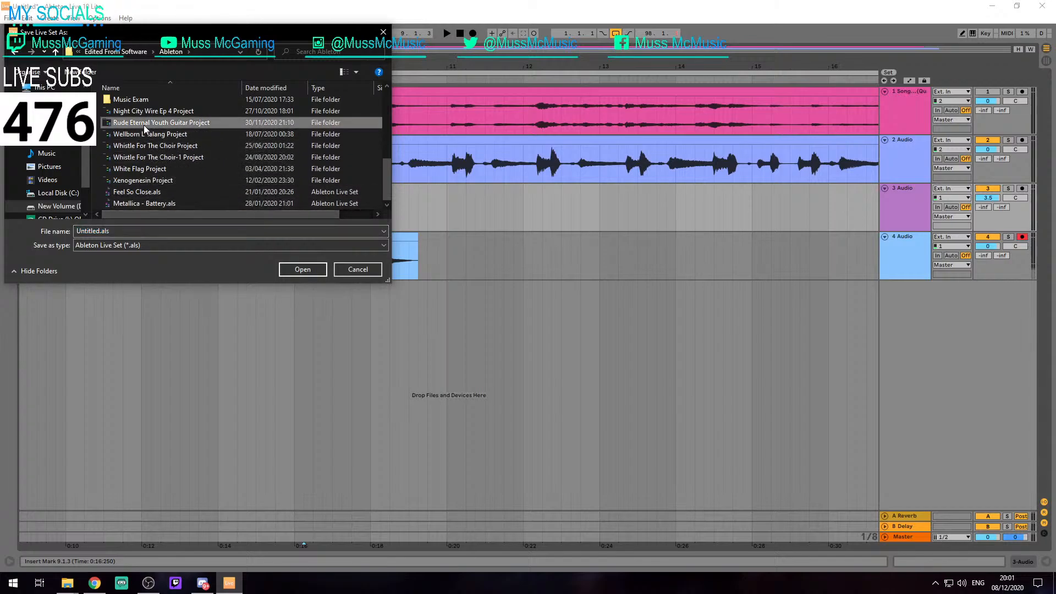
left_click_drag(176, 33, 1055, 72)
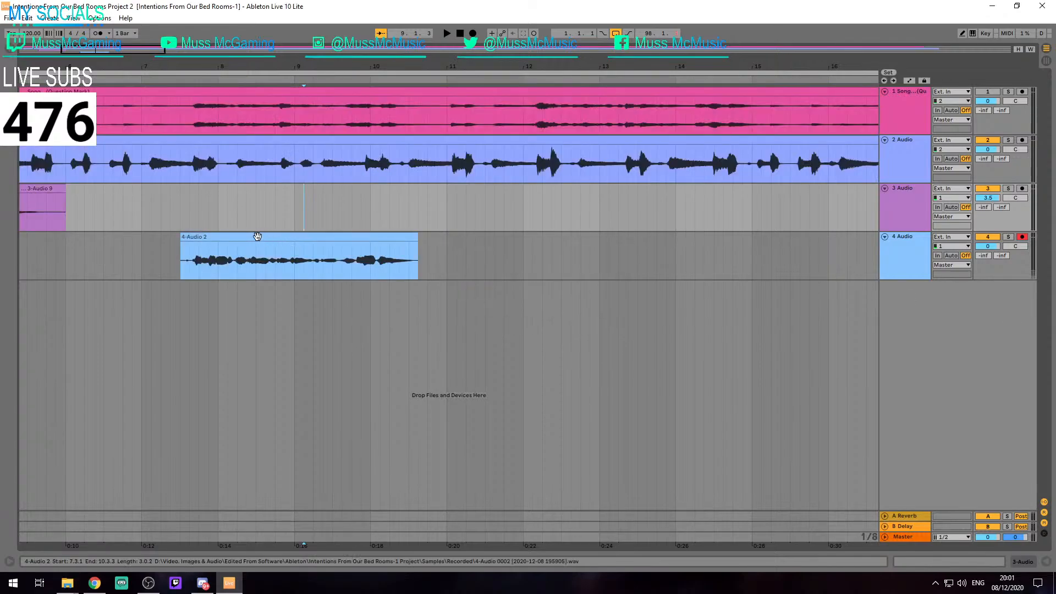
Play the trimmed track 4 take from 7.3.1 twice and check the driver and latency settings in the audio preferences between playbacks
left_click(257, 236)
key("space")
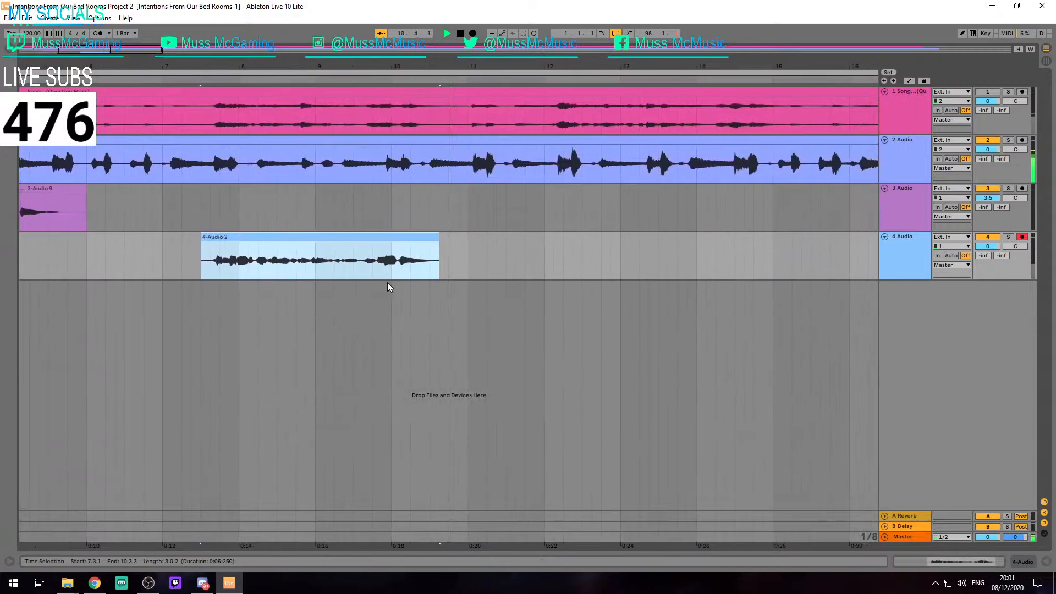
key("space")
key("ctrl+comma")
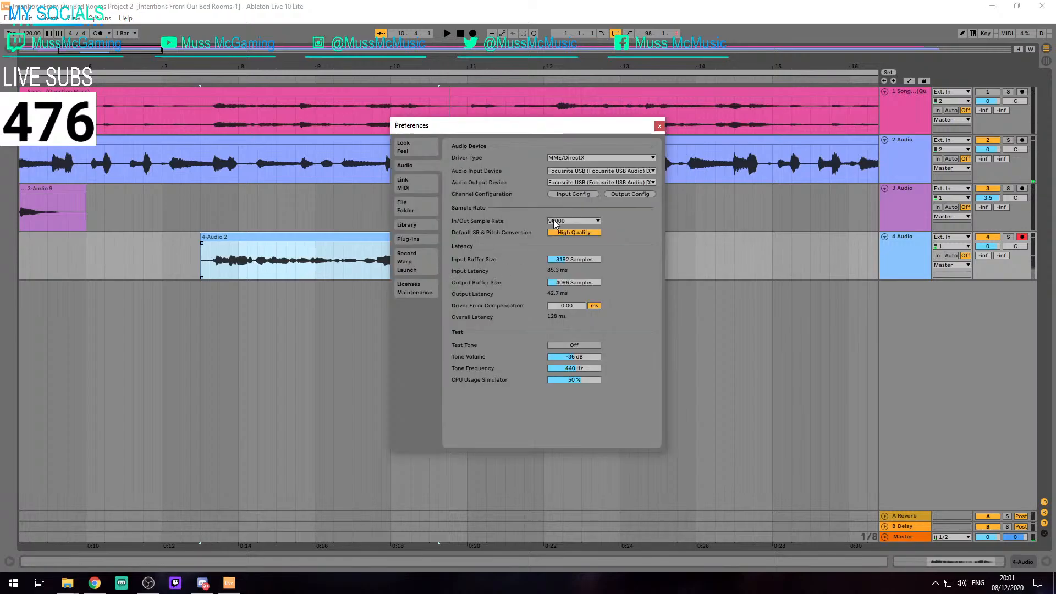
left_click(659, 125)
key("space")
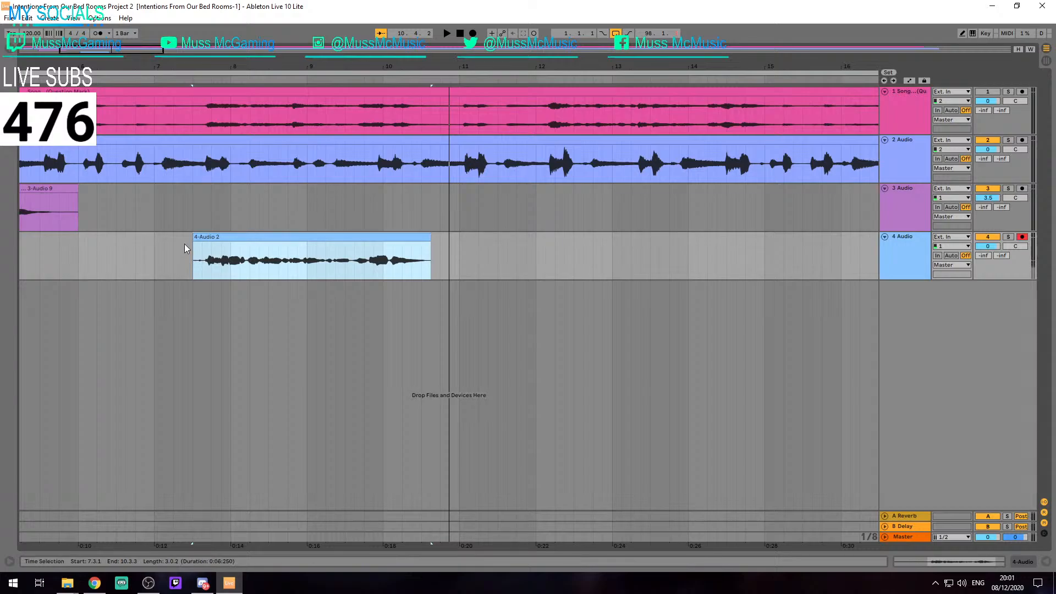
Trim the start of the track 4 take to 7.3.3 and play it back with the track 2 vocals from 6.1.1
scroll(183, 243, "up", 5)
left_click_drag(231, 237, 290, 236)
scroll(286, 242, "down", 10)
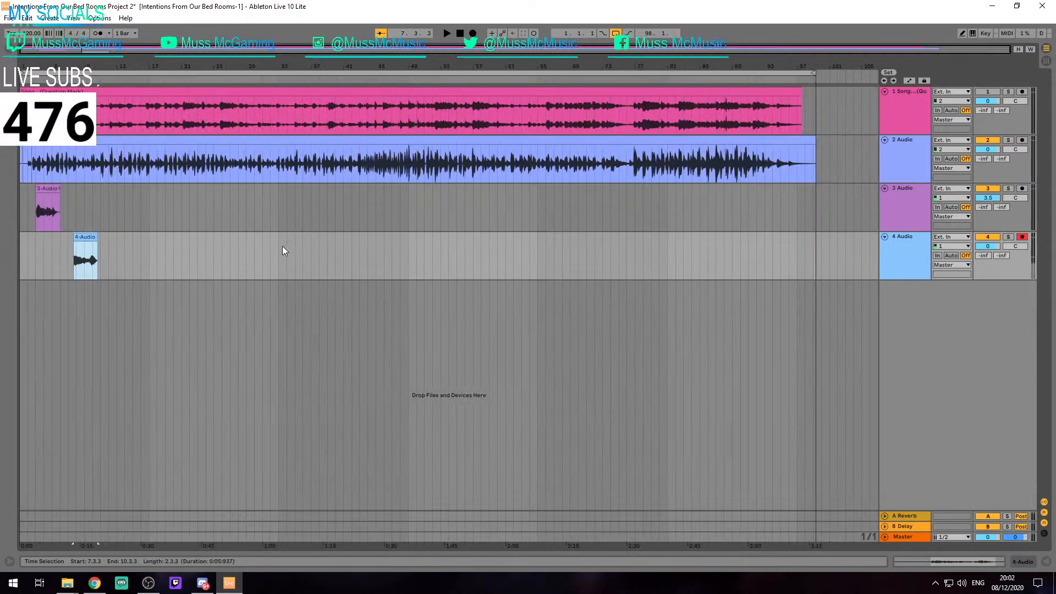
key("space")
key("space")
scroll(77, 248, "up", 5)
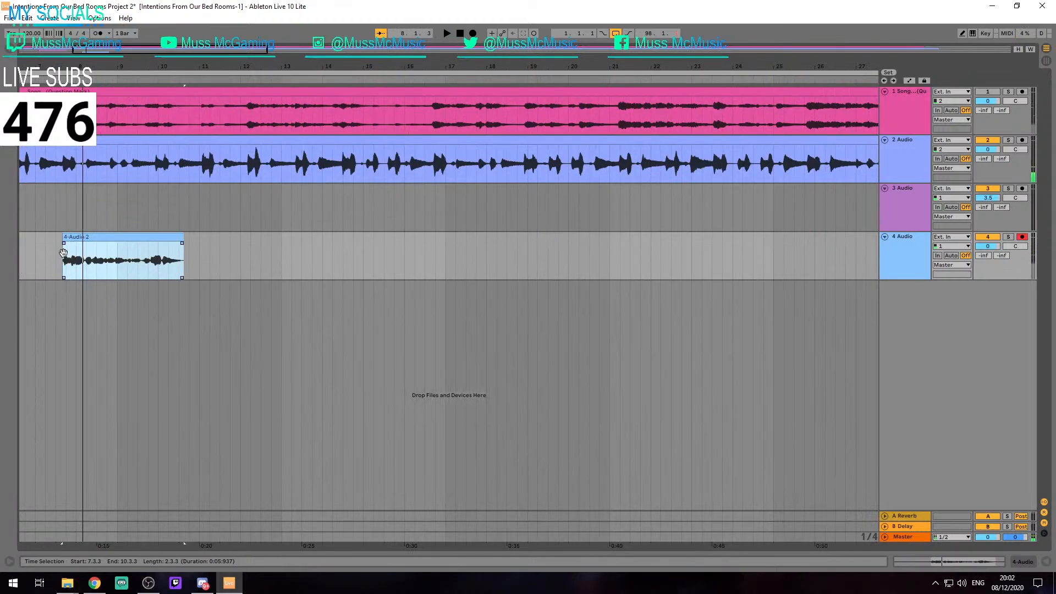
scroll(71, 250, "left", 3)
left_click(158, 252)
left_click(138, 256)
key("space")
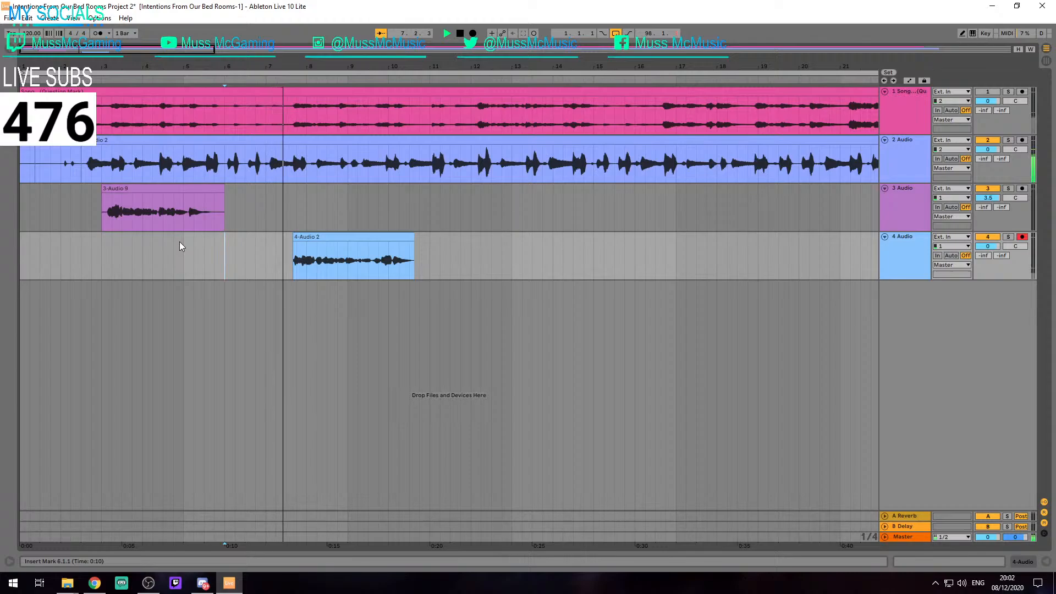
key("space")
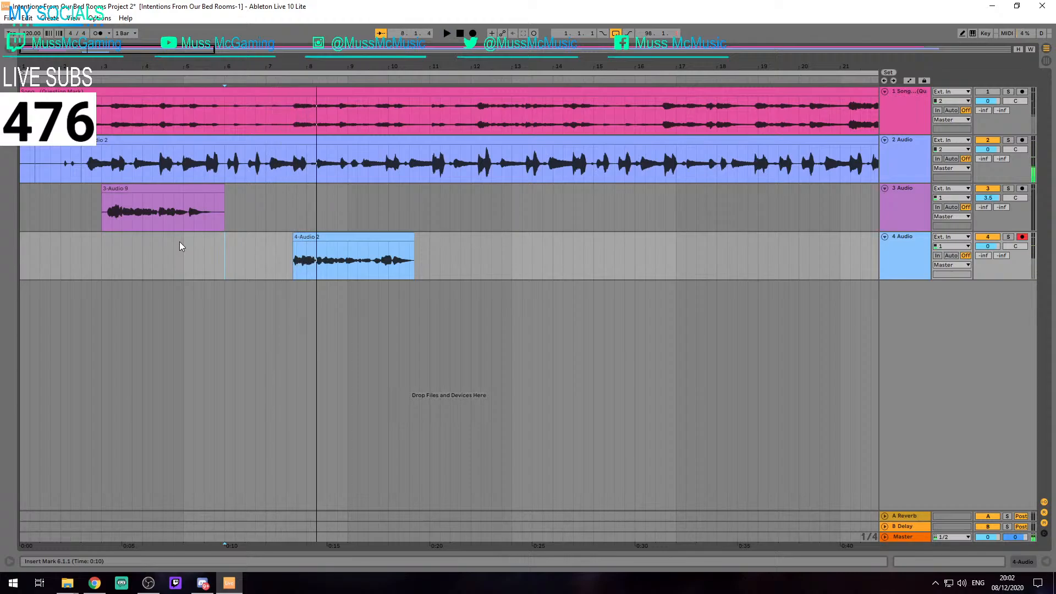
Extend the start of the track 4 take to 7.2.2 and play it back while comparing its waveform with the track 2 vocals
scroll(235, 240, "up", 5)
left_click_drag(529, 238, 462, 250)
key("space")
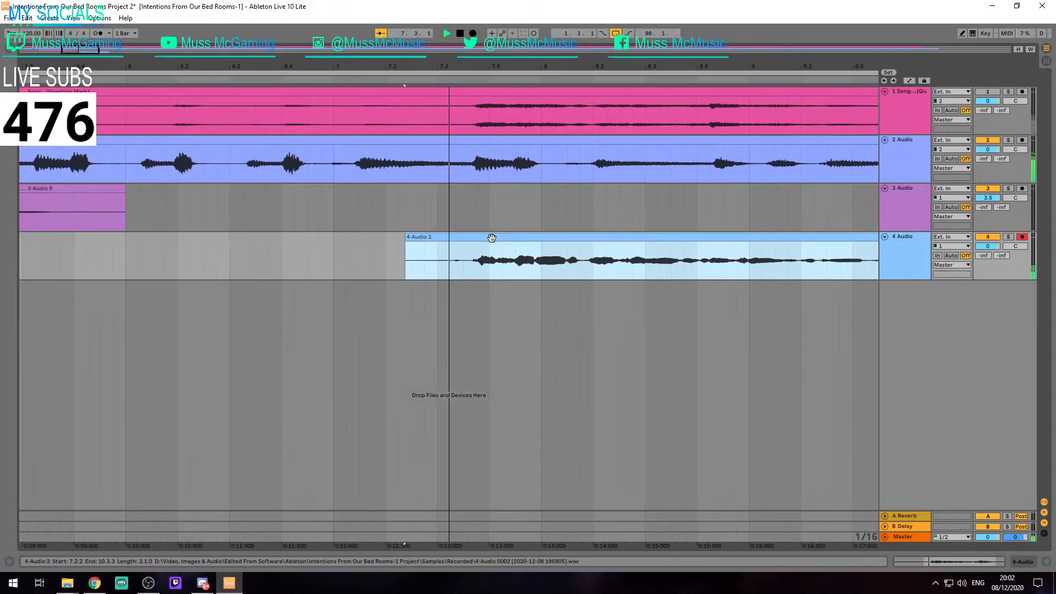
scroll(448, 247, "down", 5)
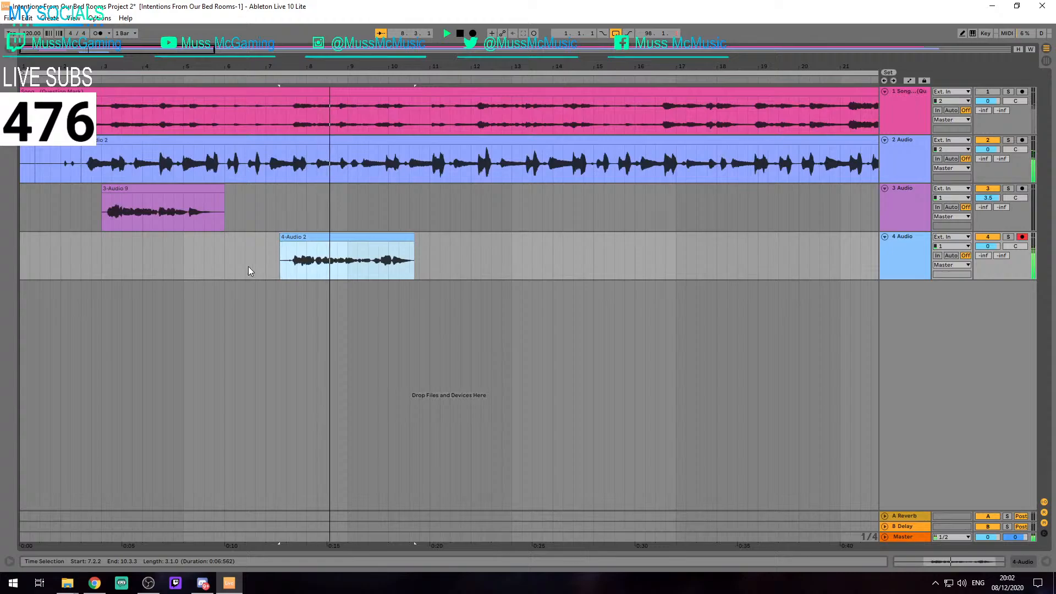
scroll(285, 268, "up", 6)
scroll(285, 268, "down", 4)
scroll(285, 268, "up", 5)
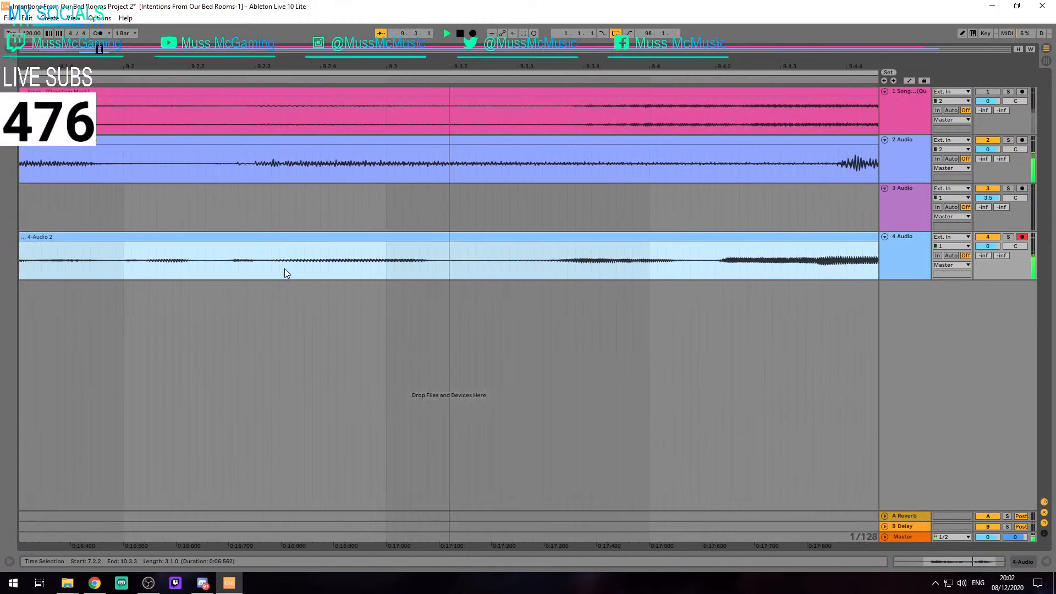
scroll(285, 268, "down", 5)
scroll(285, 268, "down", 3)
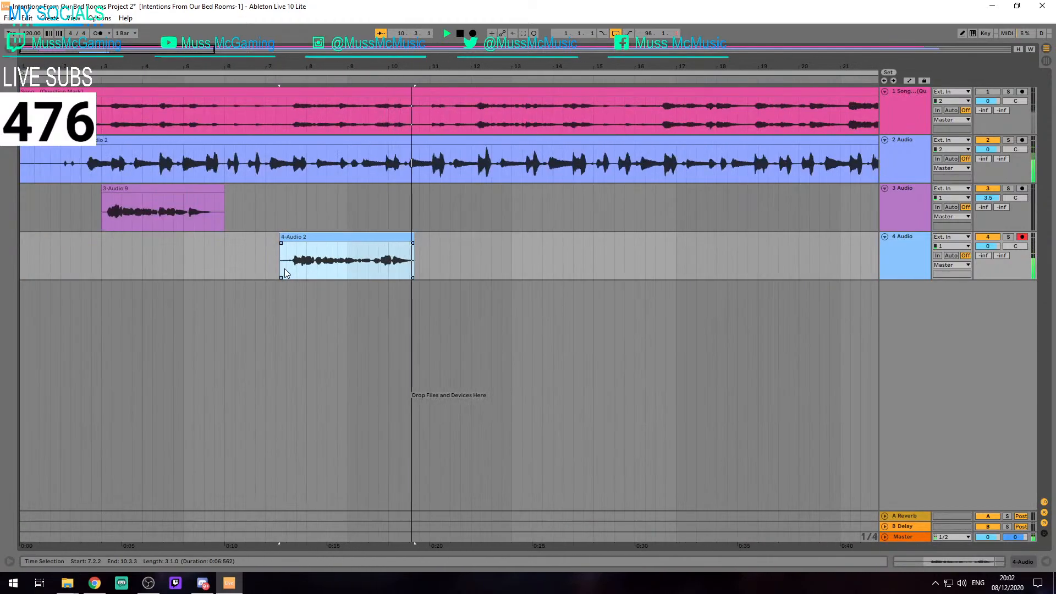
left_click(231, 254)
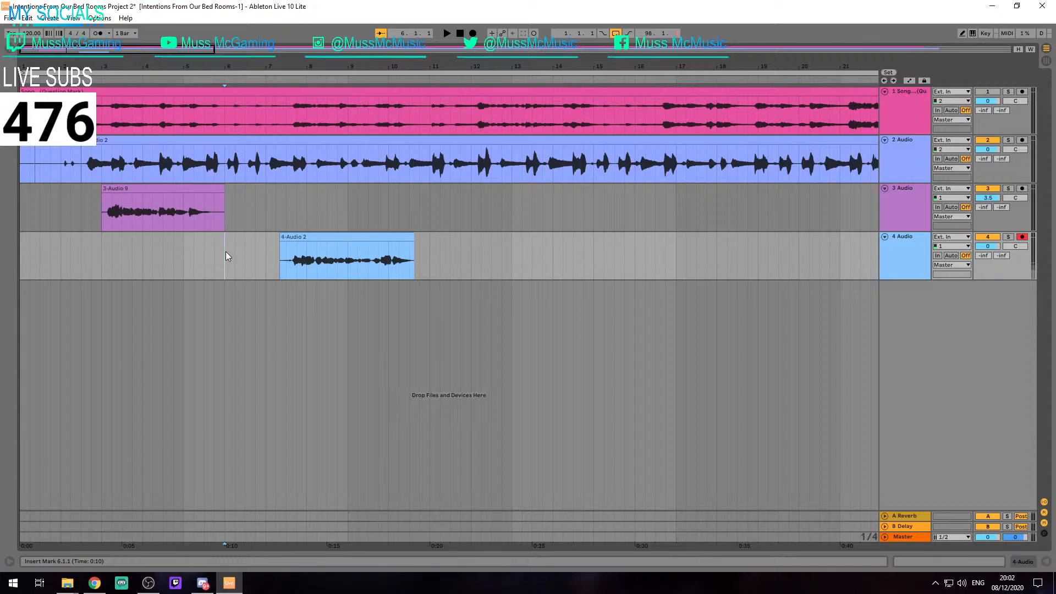
Trim the start of the track 4 take to 7.3.1 and move the clip up to track 3 at the same position
scroll(288, 256, "up", 5)
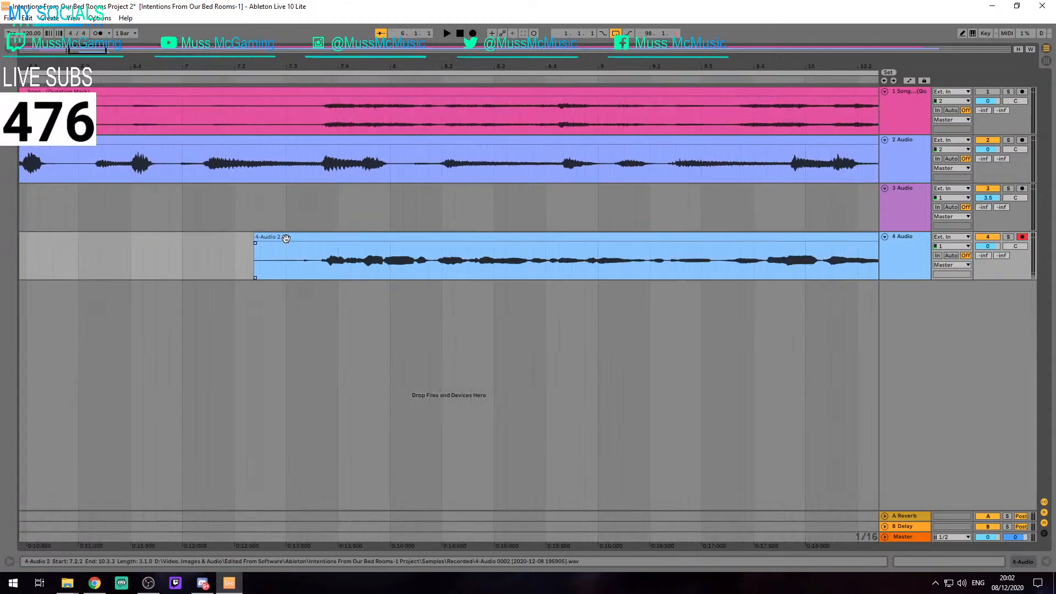
left_click(246, 239)
left_click_drag(245, 238, 305, 216)
scroll(305, 216, "down", 8)
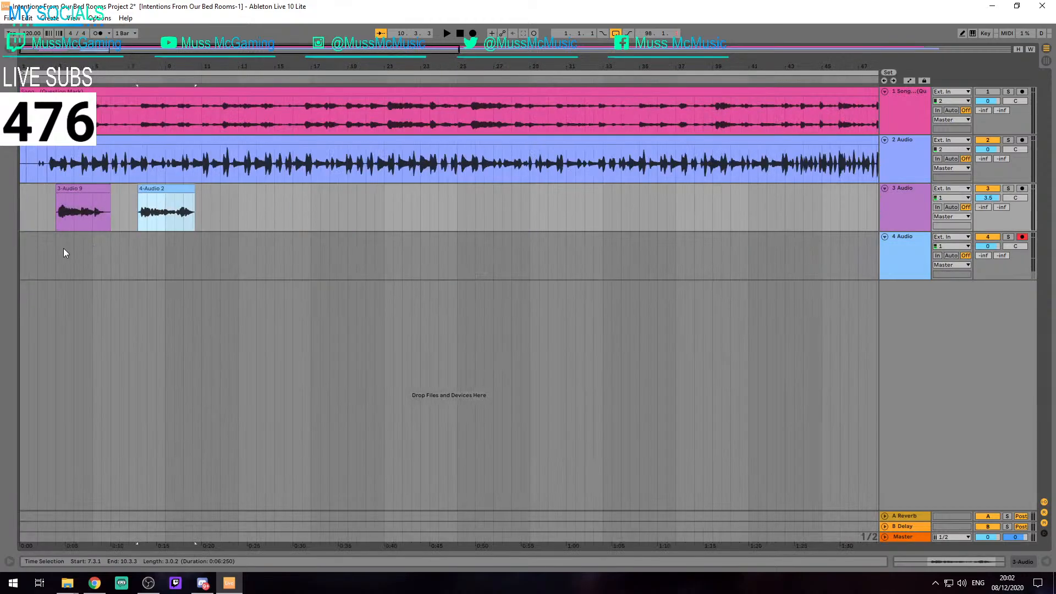
left_click(61, 248)
left_click(214, 216)
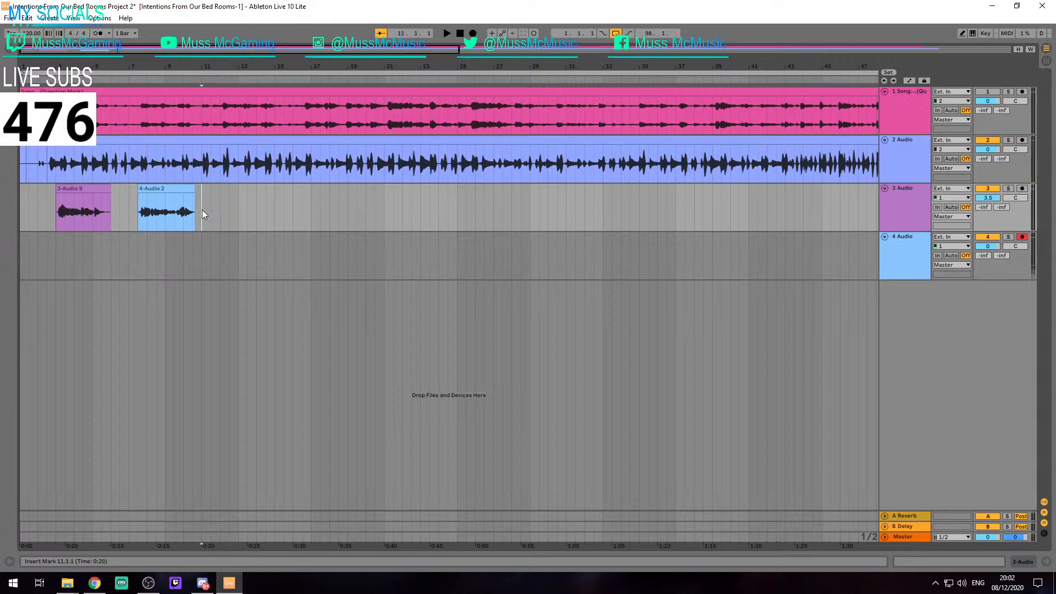
Examine the driver type options in the audio preferences
key("ctrl+comma")
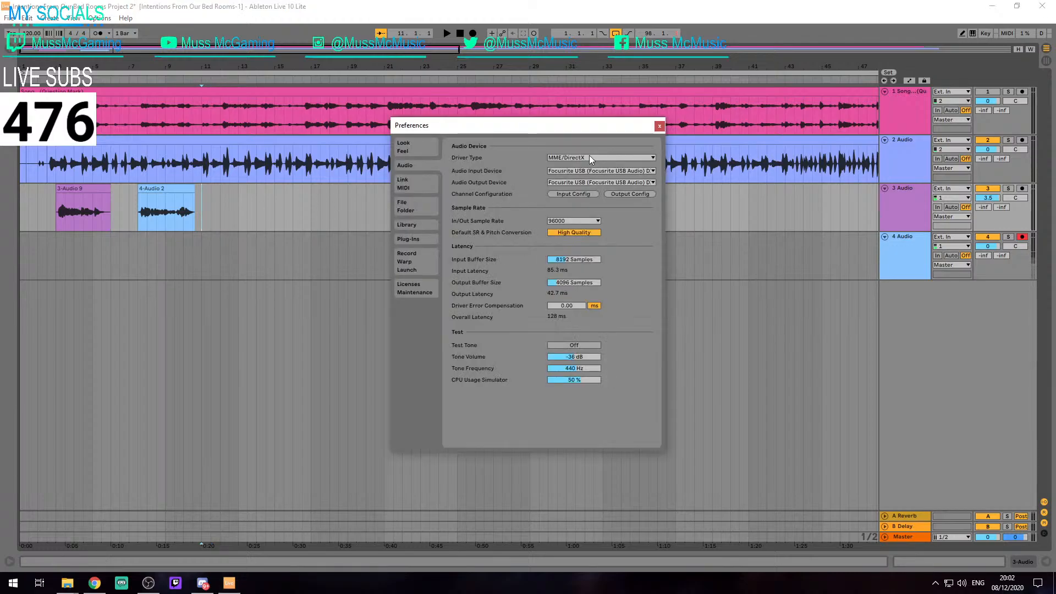
left_click(589, 157)
left_click(650, 157)
left_click(659, 126)
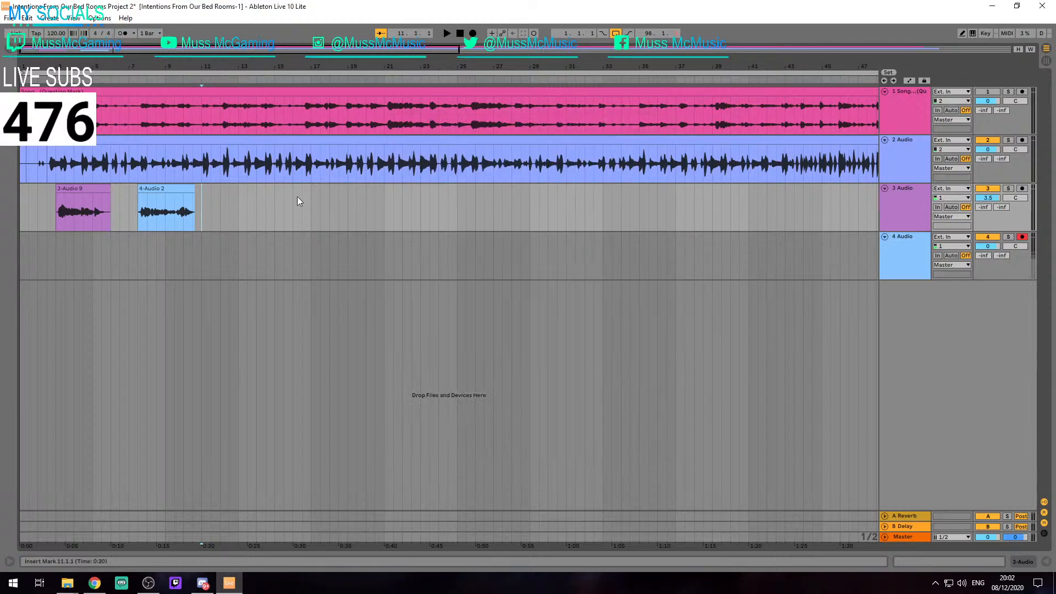
Record another vocal take on track 4 from about 10.1.1 to 14.3.2
left_click(70, 202)
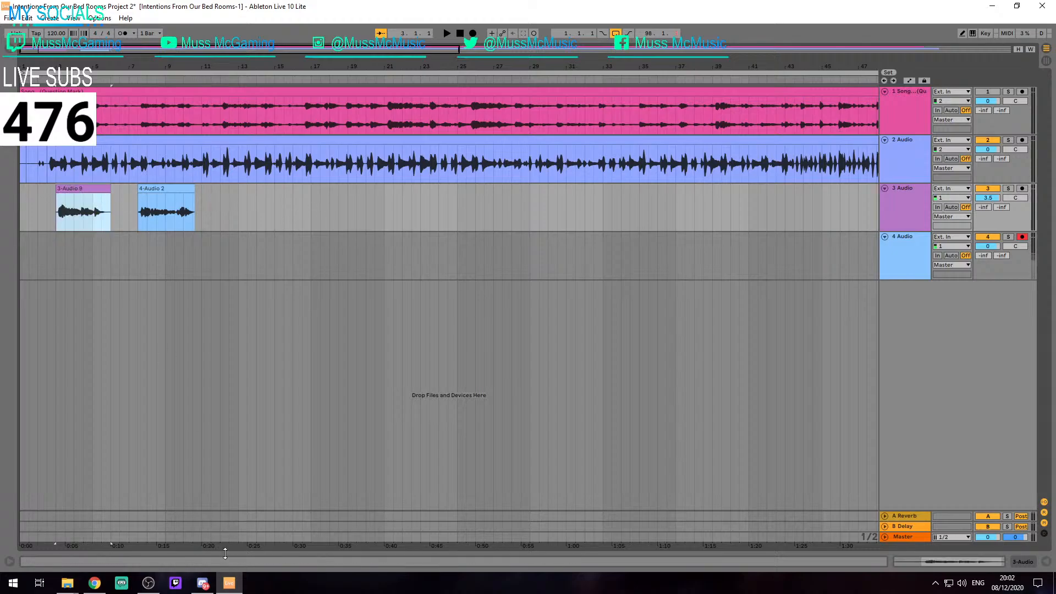
left_click(203, 212)
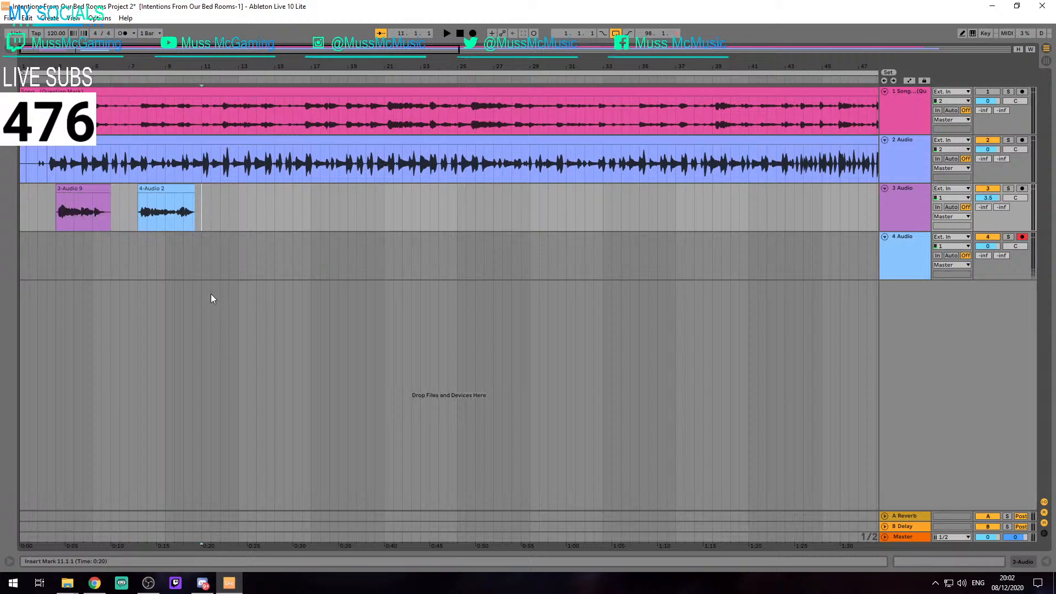
left_click(187, 258)
key("F9")
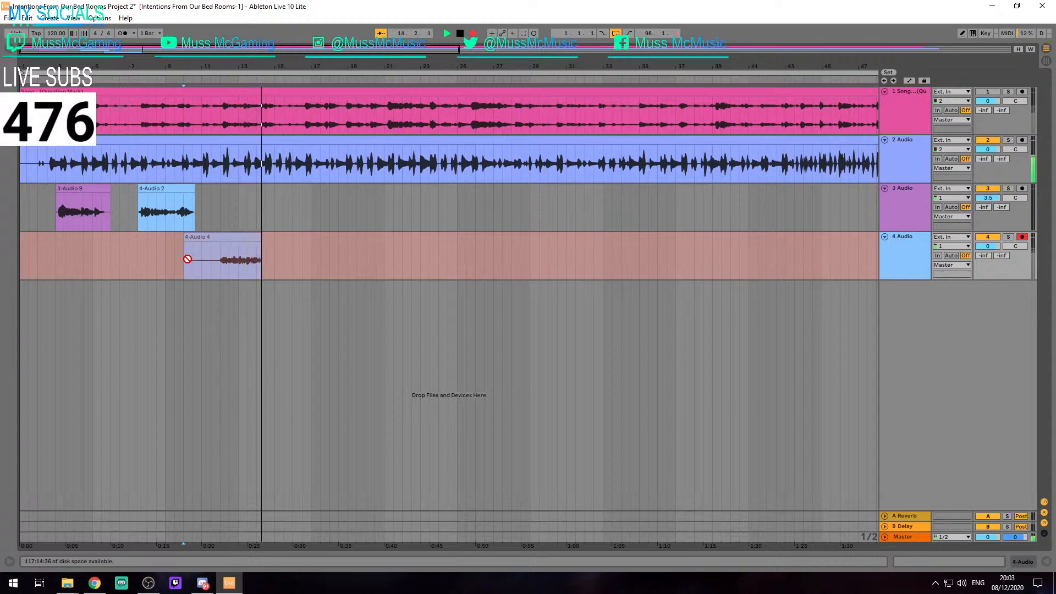
key("space")
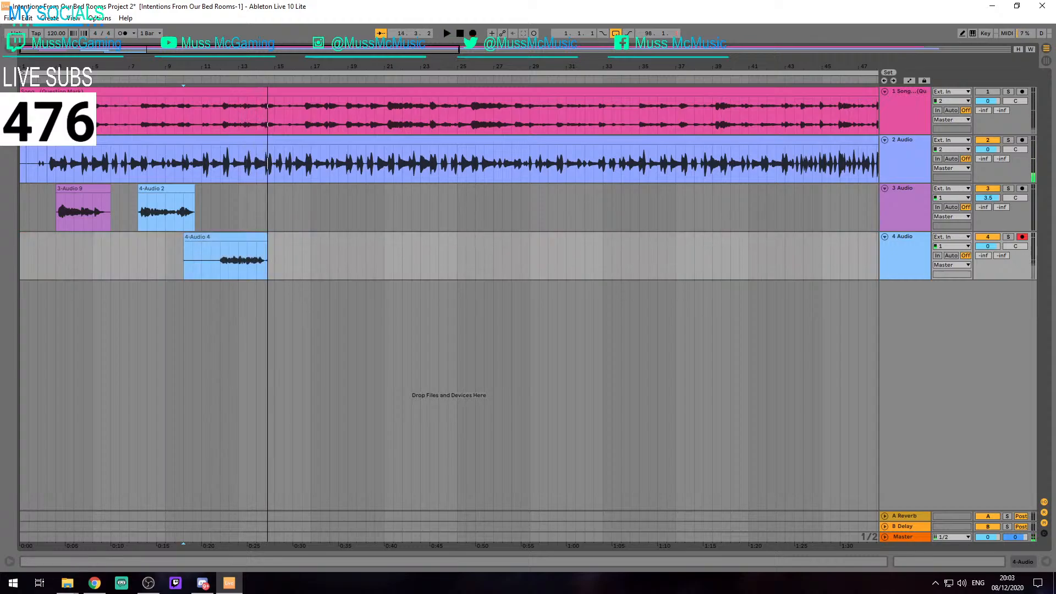
left_click(211, 253)
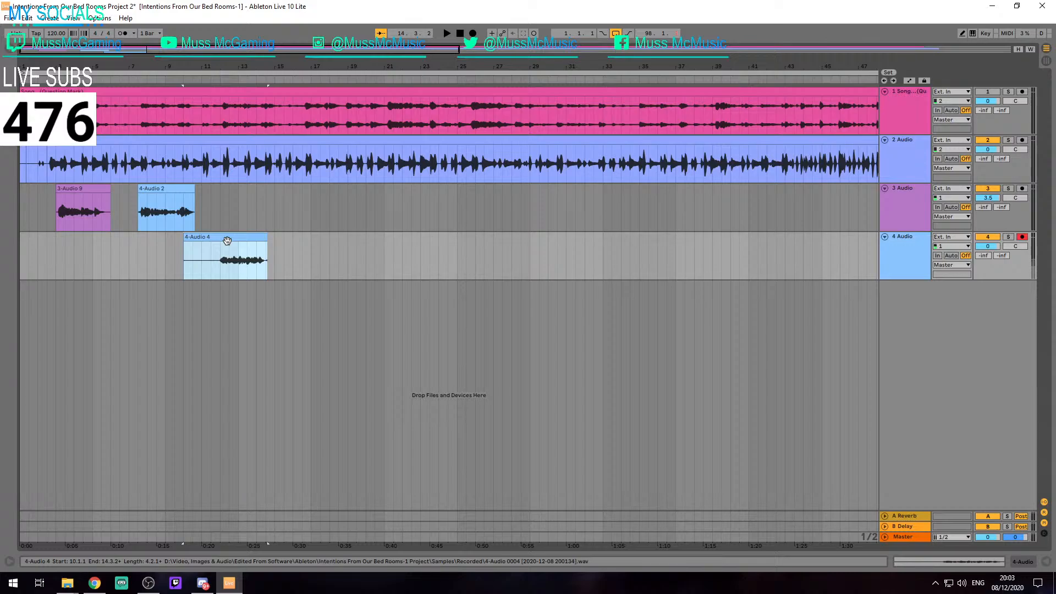
key("F9")
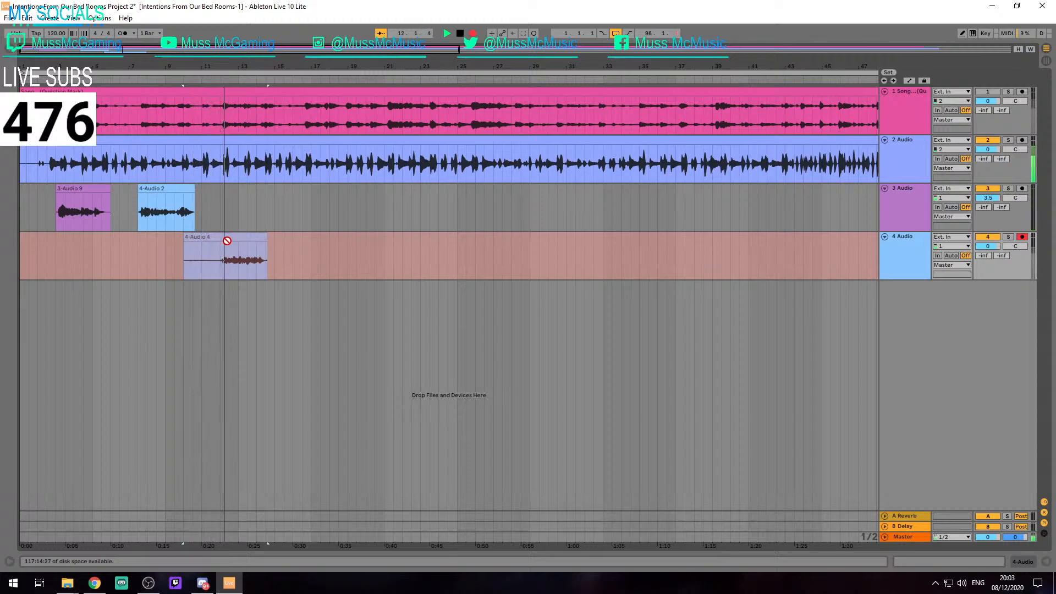
key("space")
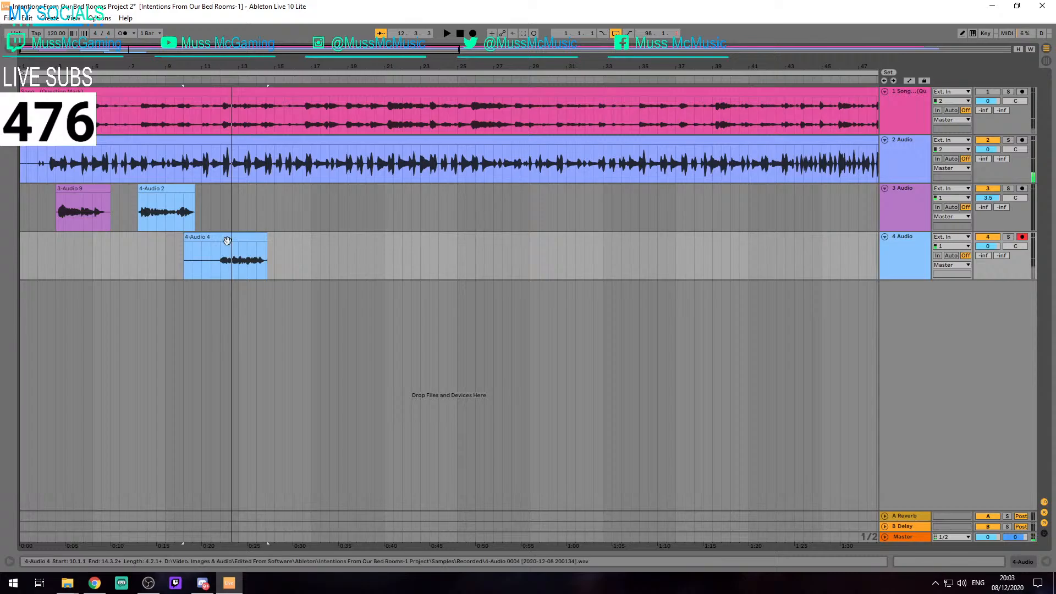
Play back the second take on track 3, and the track 4 take from 12.1.1
left_click(194, 200)
key("space")
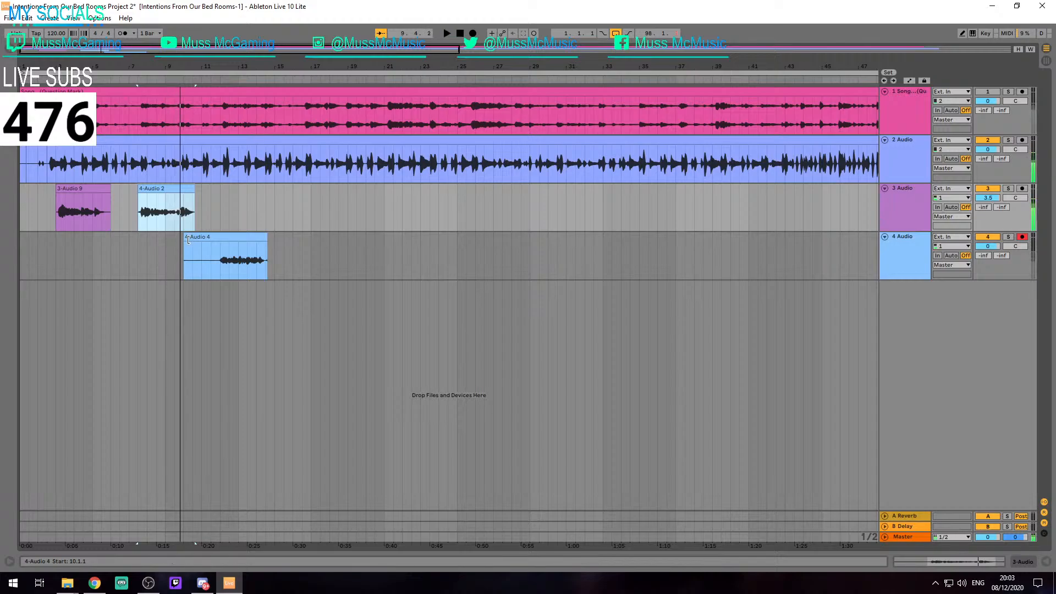
key("space")
left_click(231, 240)
left_click(221, 262)
key("space")
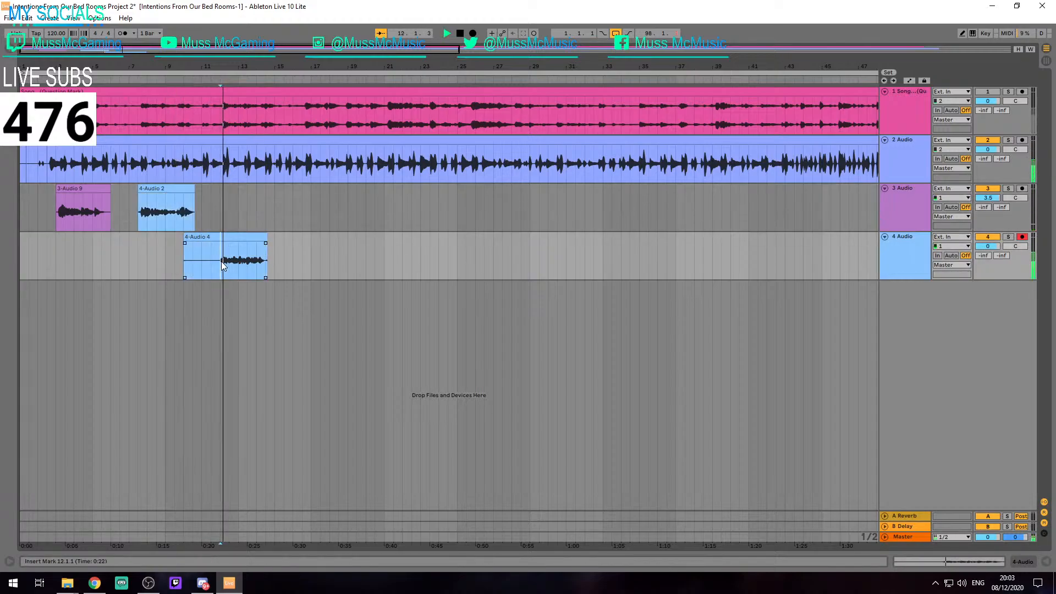
key("space")
Record a new vocal take over the track 4 clip from 10.1.1 to about 15.4.2
left_click(207, 236)
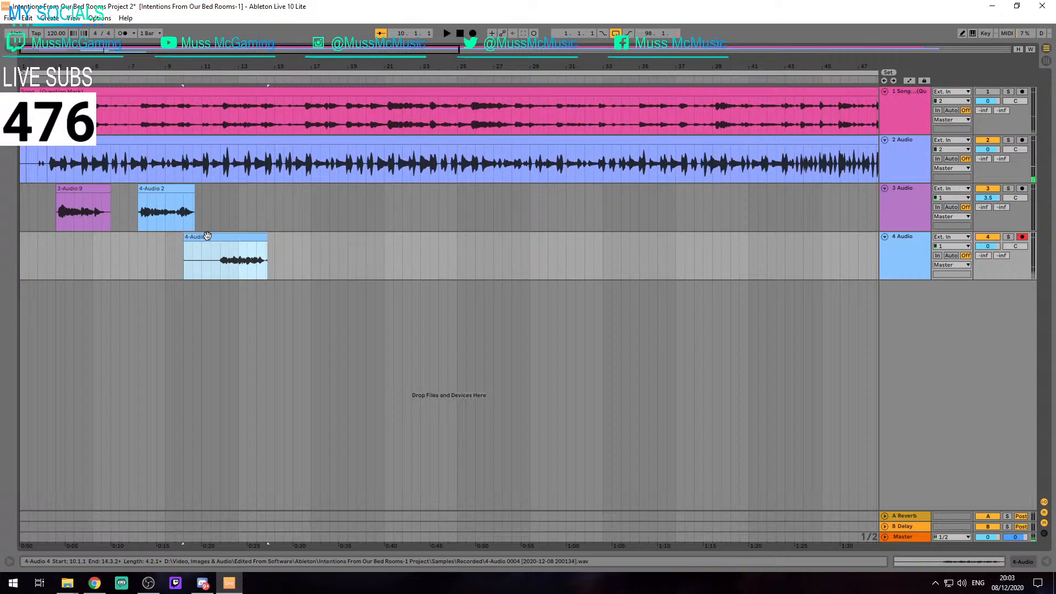
key("F9")
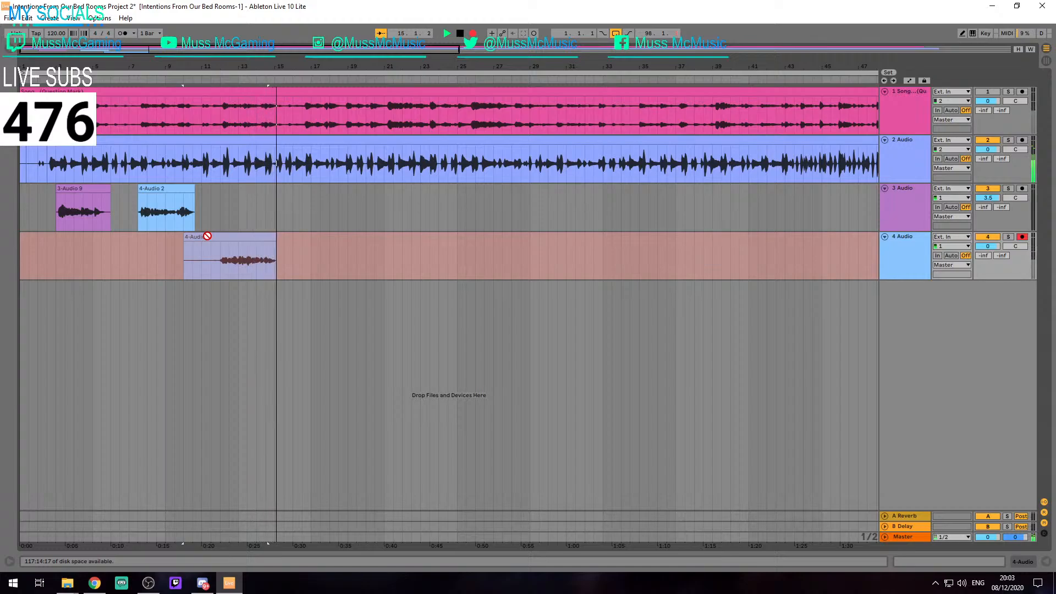
key("space")
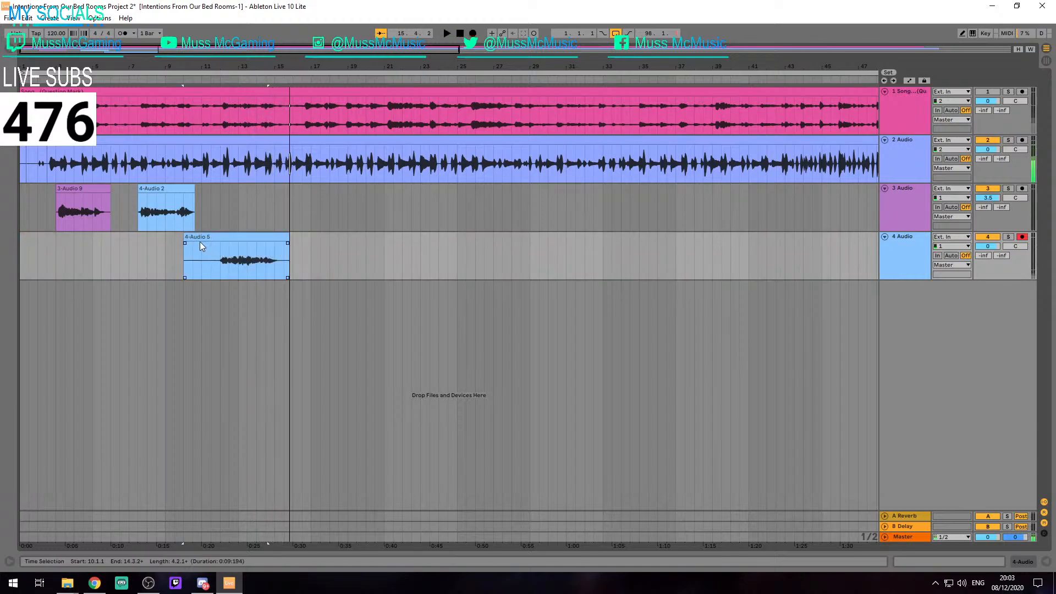
Trim the new track 4 take to run from 11.4.1 to 15.2.1 and play it back
scroll(185, 238, "up", 3)
left_click_drag(184, 238, 259, 241)
scroll(260, 241, "up", 4)
scroll(501, 240, "down", 2)
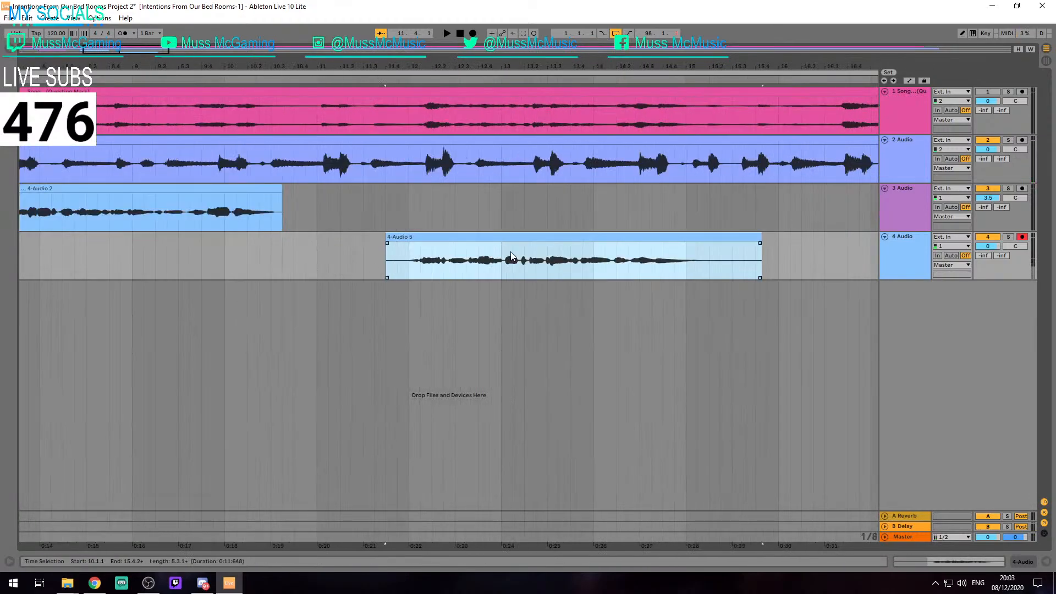
left_click_drag(761, 247, 710, 248)
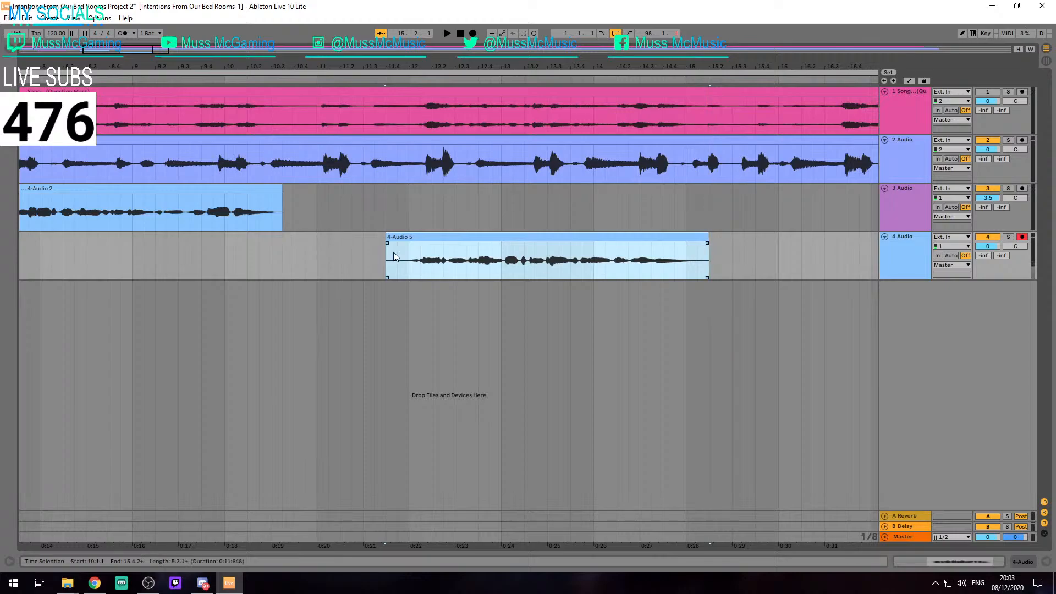
key("space")
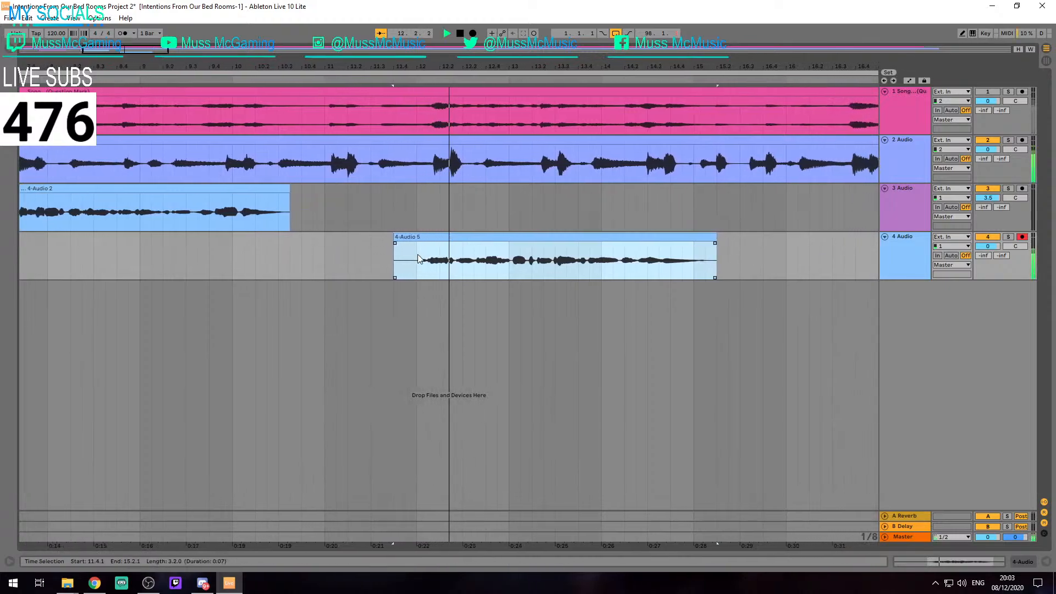
key("space")
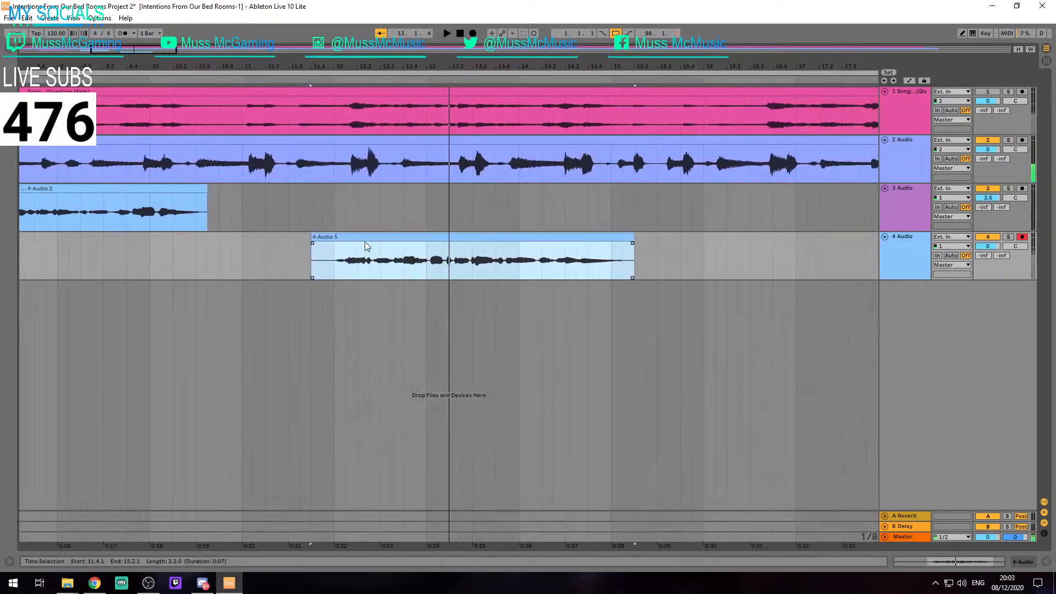
left_click(354, 247)
left_click(203, 584)
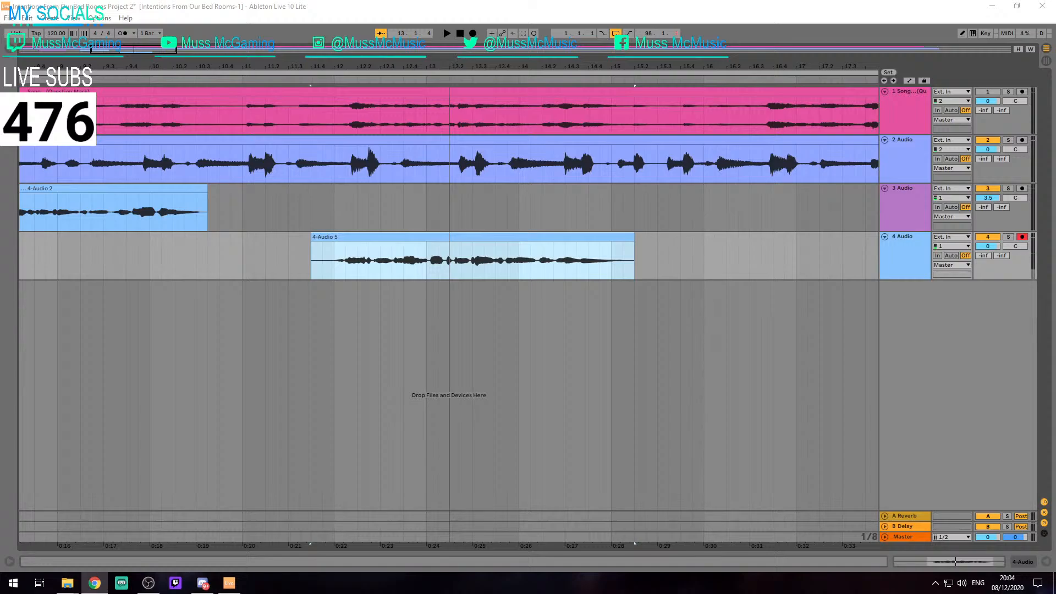
left_click(752, 311)
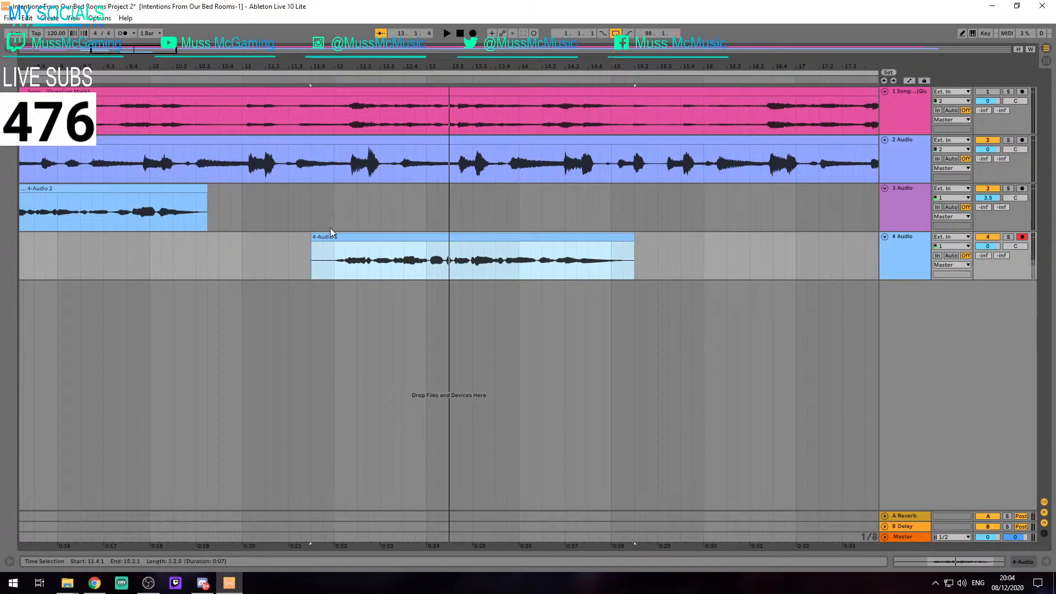
Extend the start of the track 4 take back to 10.1.1 and try to record over it from there
left_click_drag(313, 237, 162, 236)
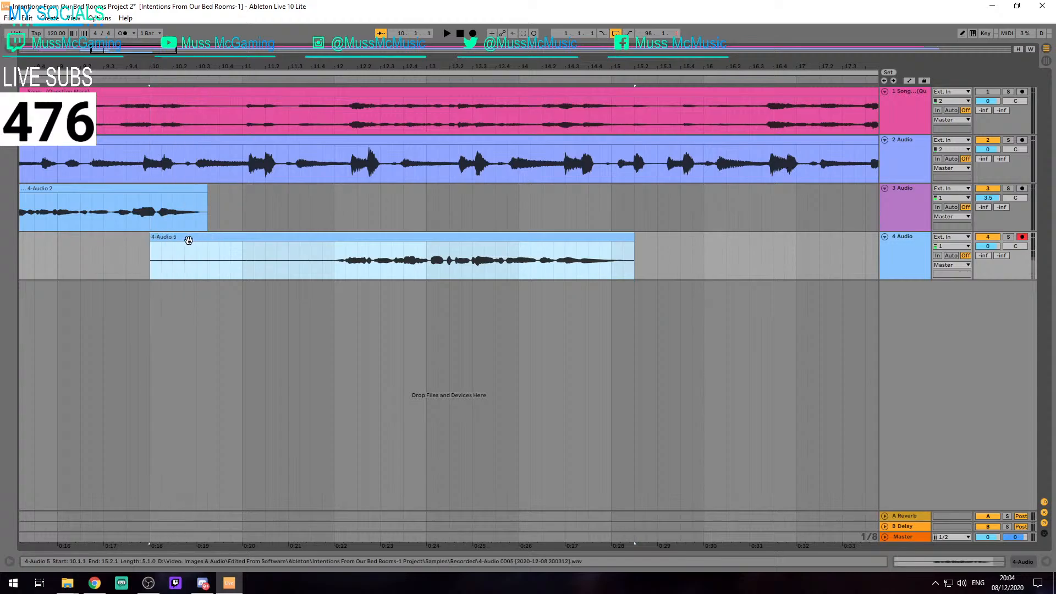
key("F9")
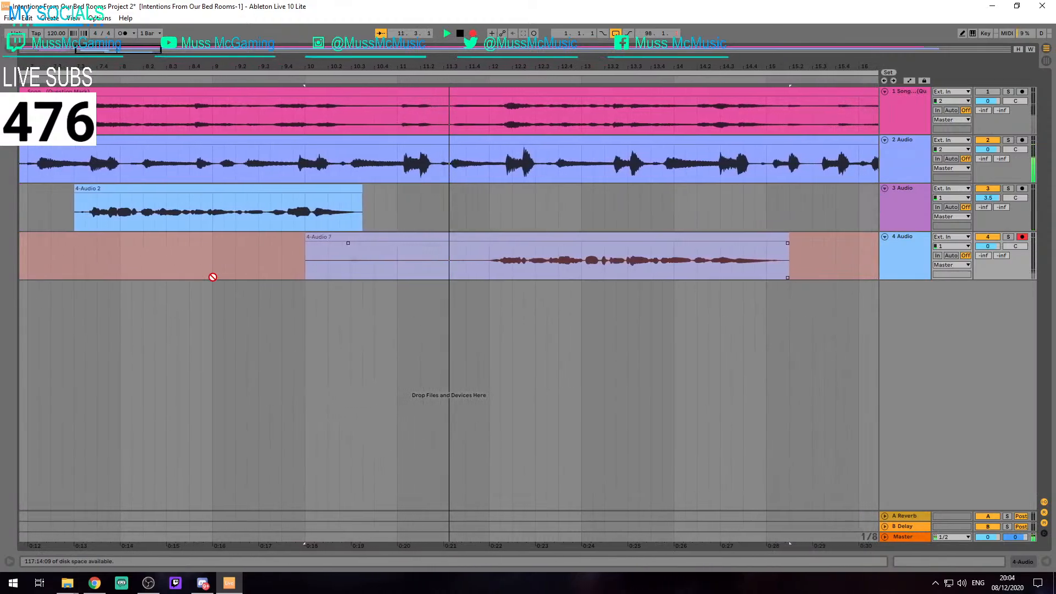
key("space")
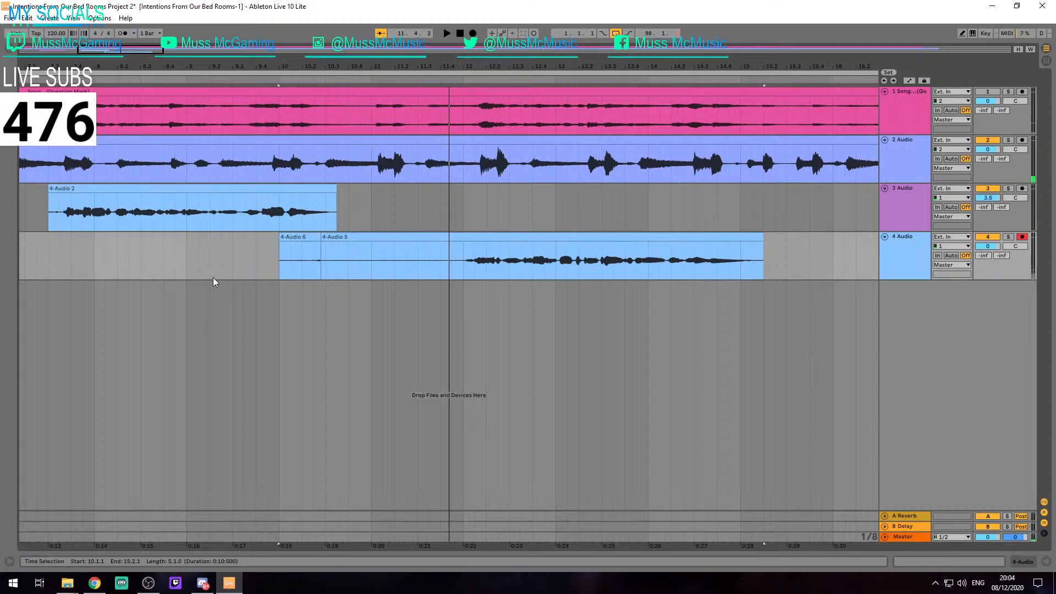
Record another vocal take over the full track 4 clip from 10.1.1 to about 15.3.1
left_click(309, 236)
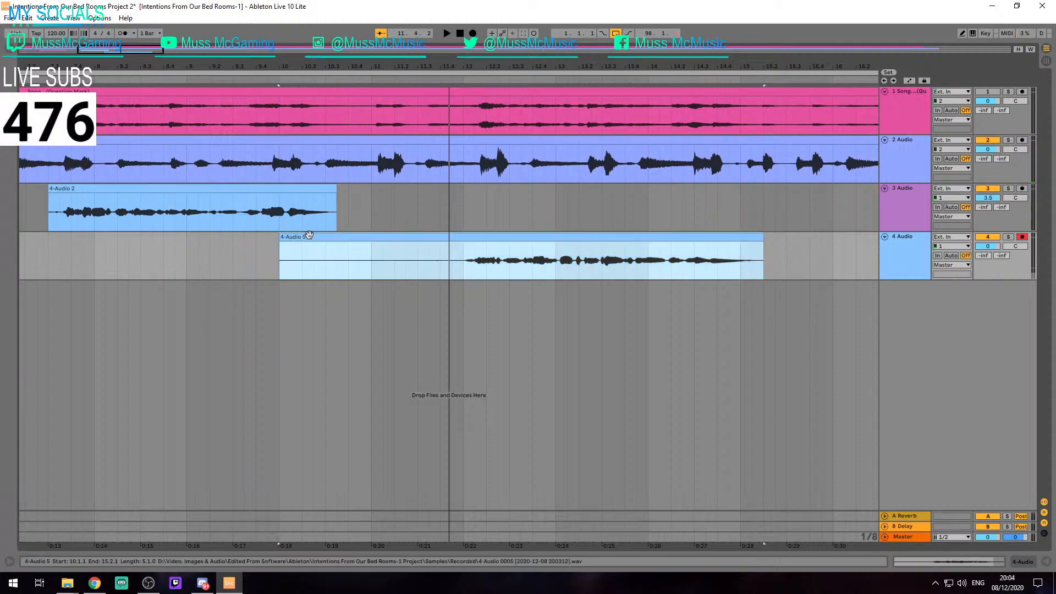
key("F9")
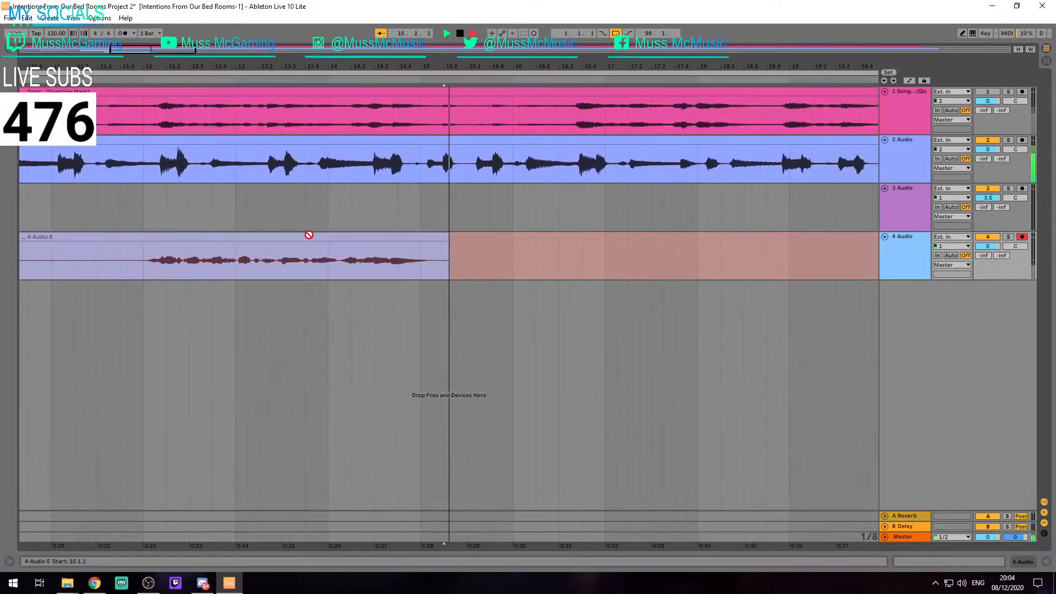
key("space")
Trim the latest track 4 take to run from 12.1.1 to 15.2.1 and play it back
scroll(138, 252, "down", 3)
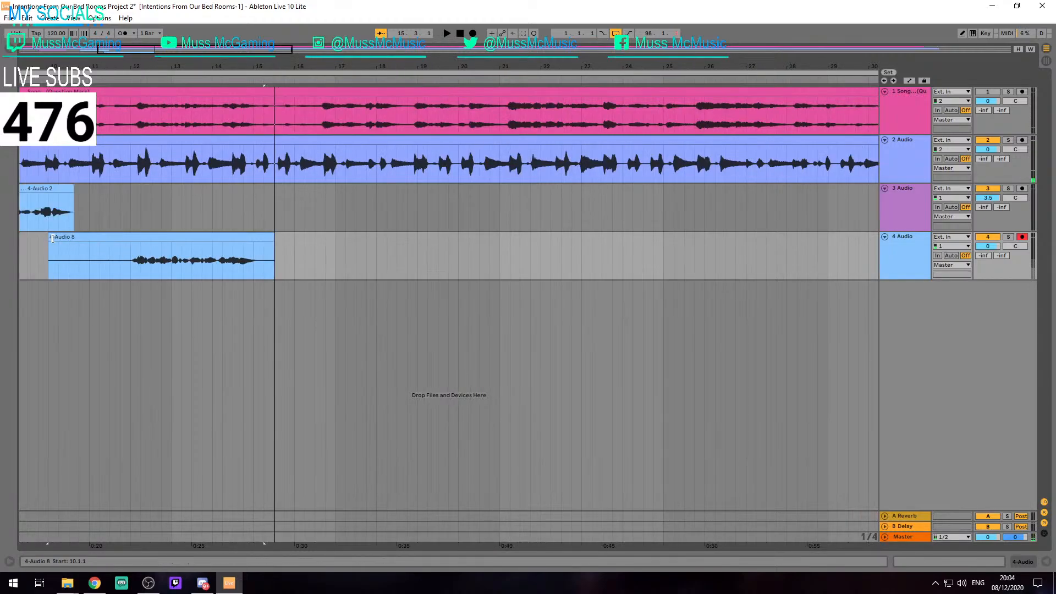
left_click_drag(49, 238, 143, 238)
scroll(122, 249, "up", 3)
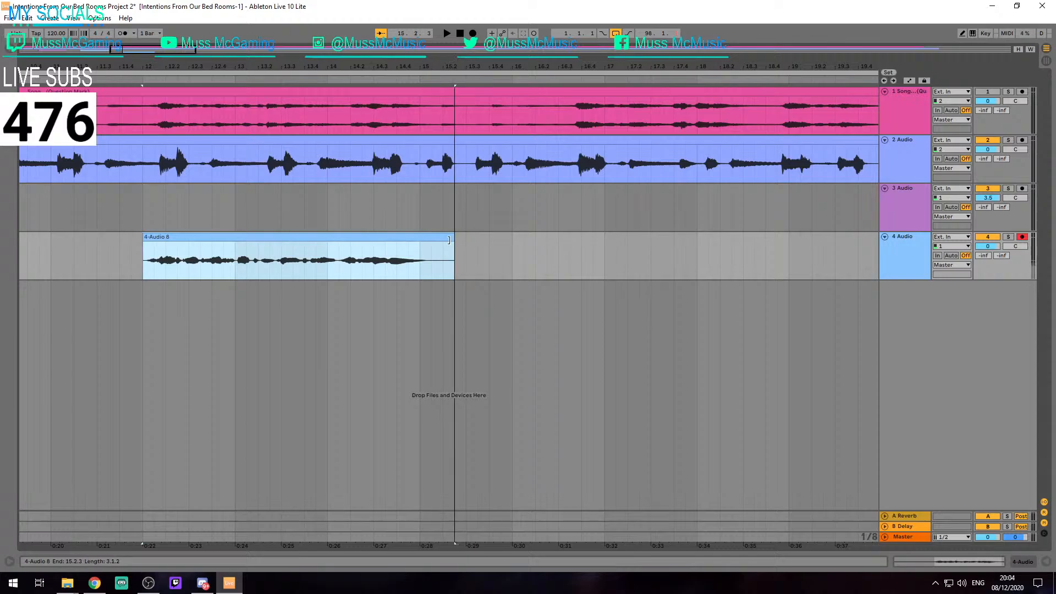
key("space")
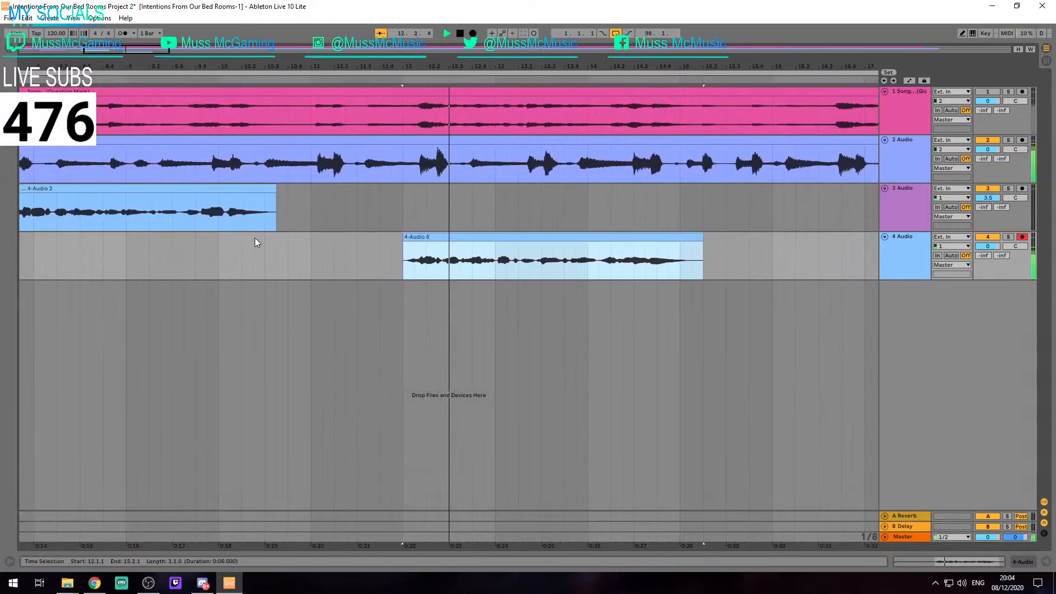
key("space")
scroll(372, 237, "down", 3)
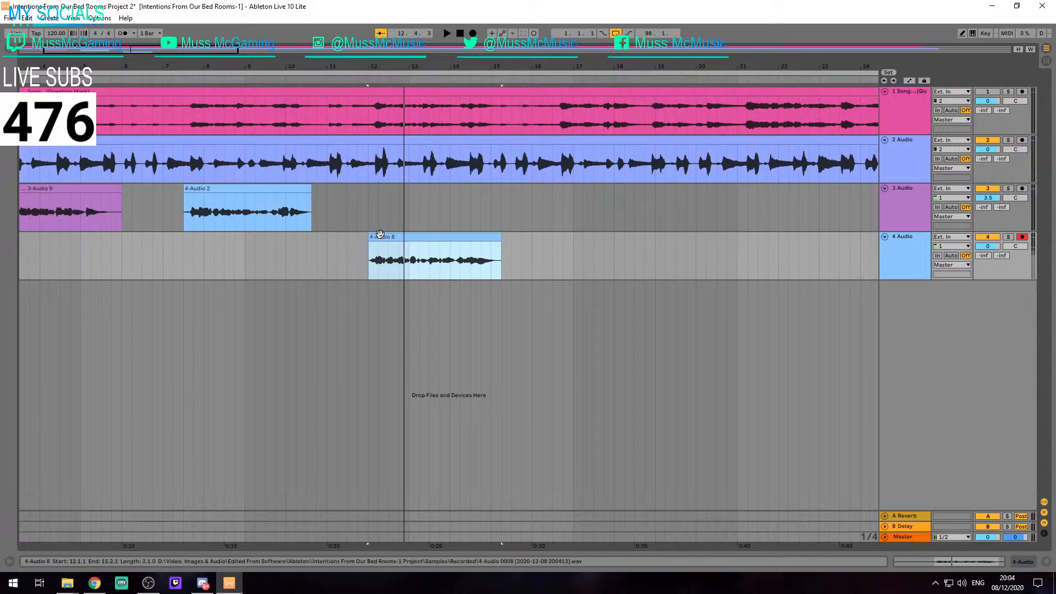
key("alt+Tab")
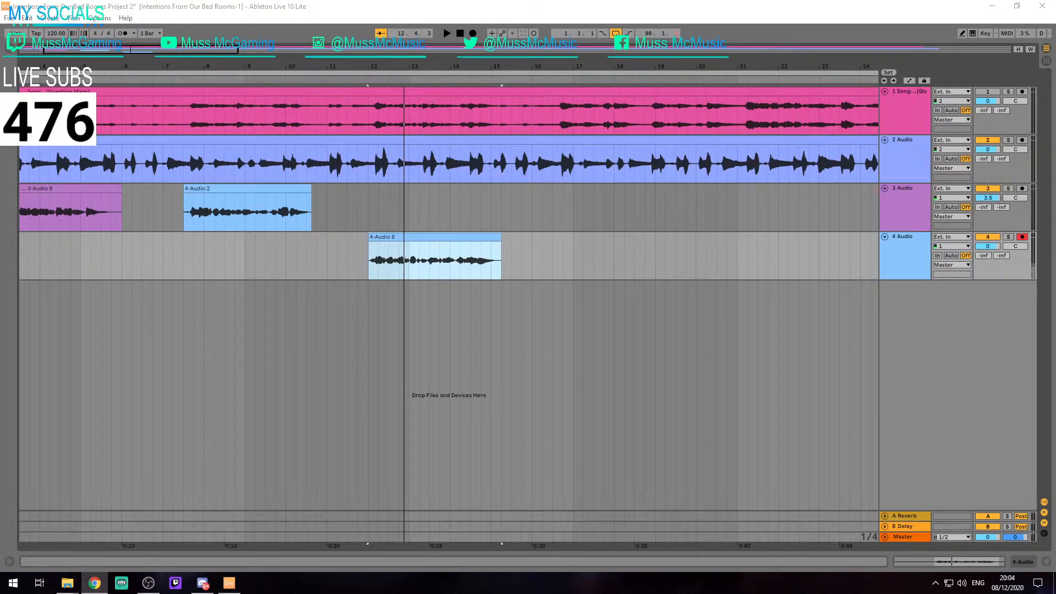
scroll(397, 246, "down", 5)
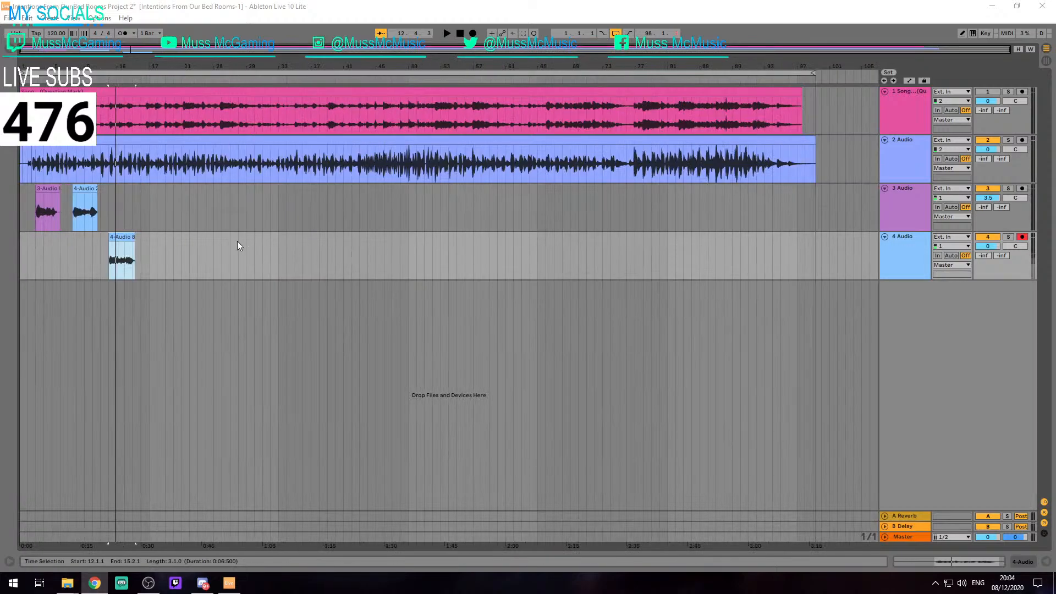
Record a longer vocal take on track 4 from 10.4.1 to about 22.1.1, replacing the existing clip there
left_click(170, 245, "ctrl+alt")
scroll(133, 264, "up", 5)
left_click_drag(62, 256, 284, 258)
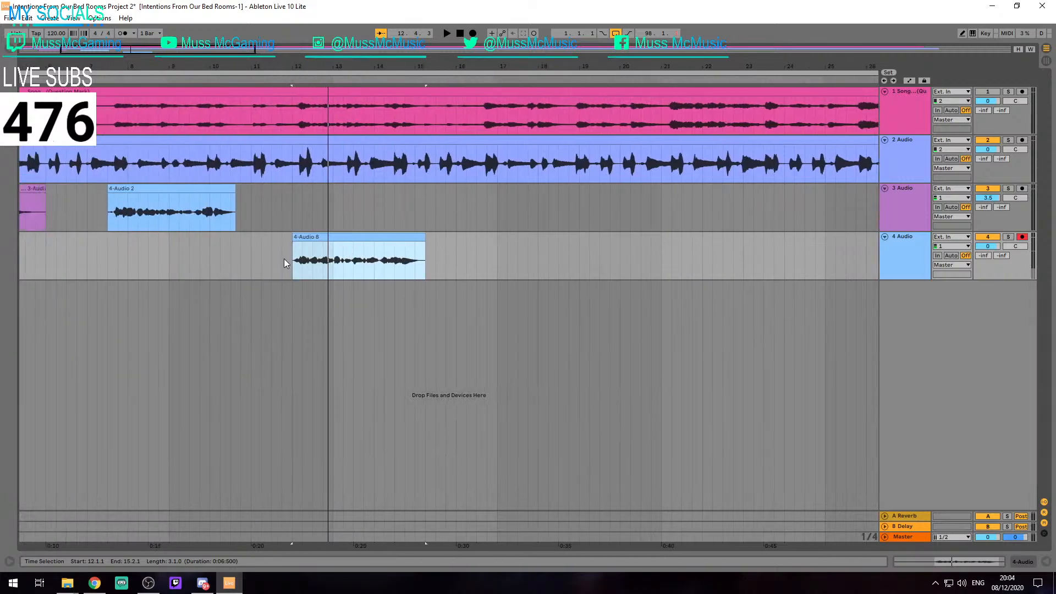
left_click(242, 253)
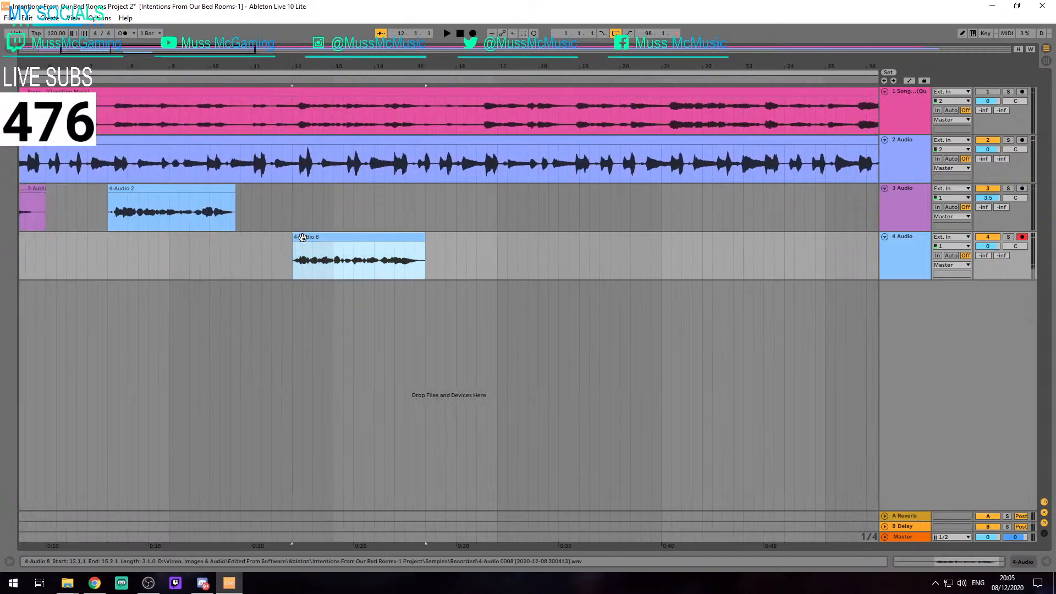
left_click(243, 249)
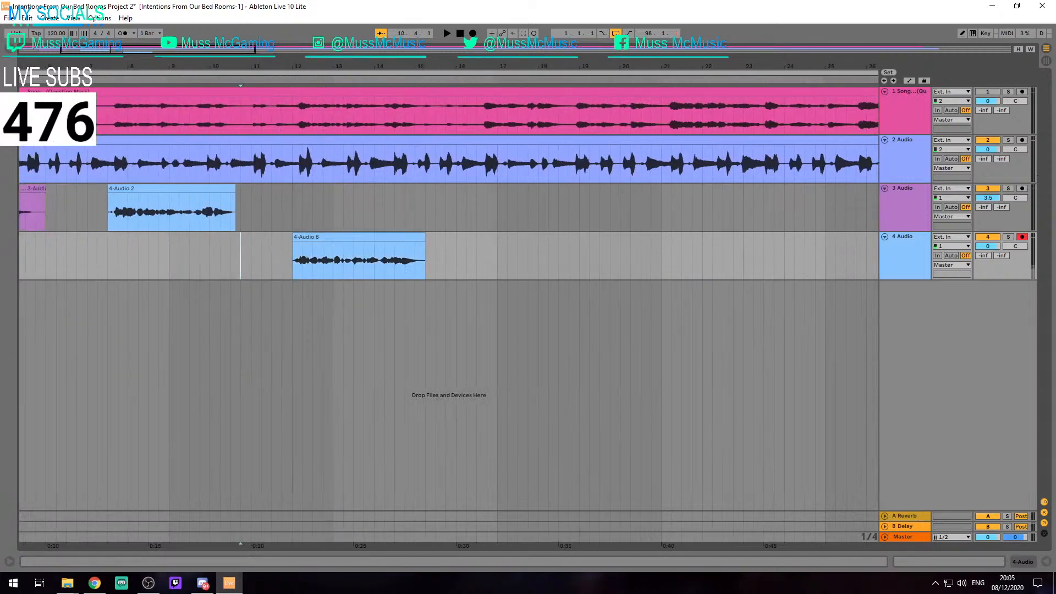
key("F9")
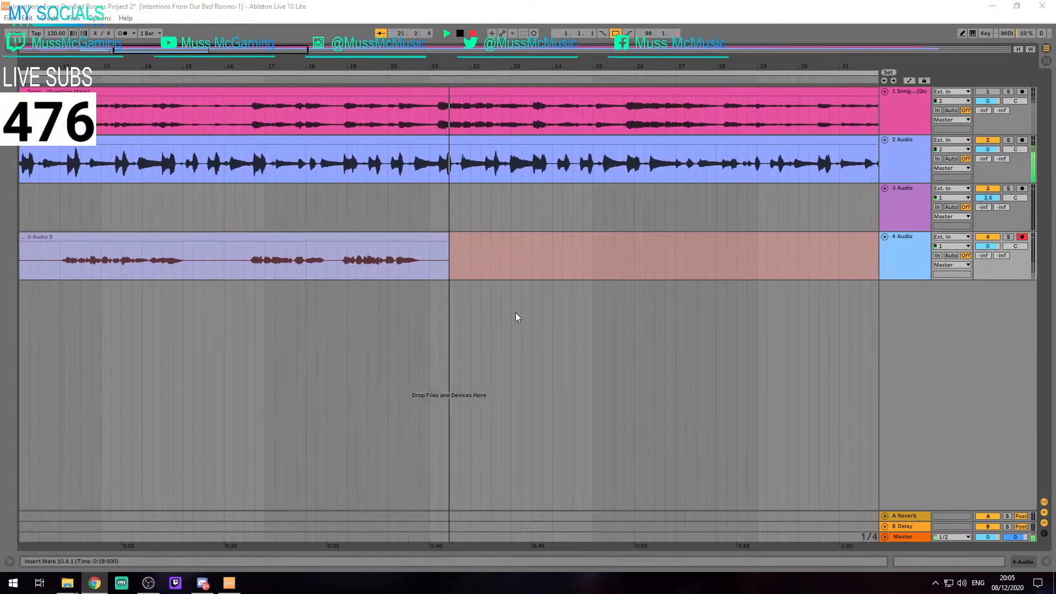
left_click(438, 220)
key("space")
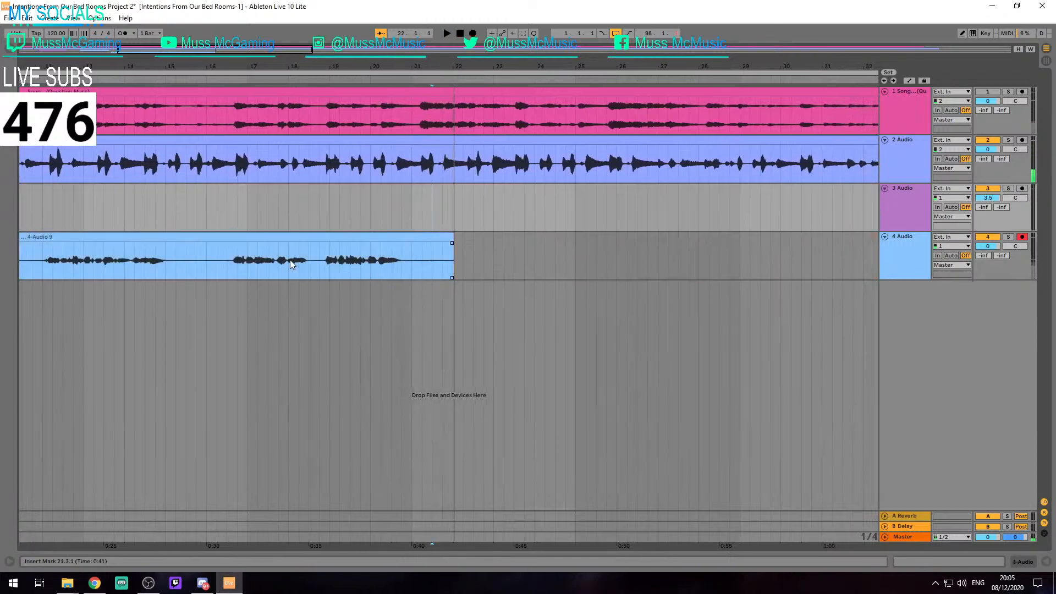
Arm track 3 and record a vocal take on it from 19.4.1 to about 24.2.4
scroll(290, 260, "down", 2)
scroll(167, 252, "up", 2)
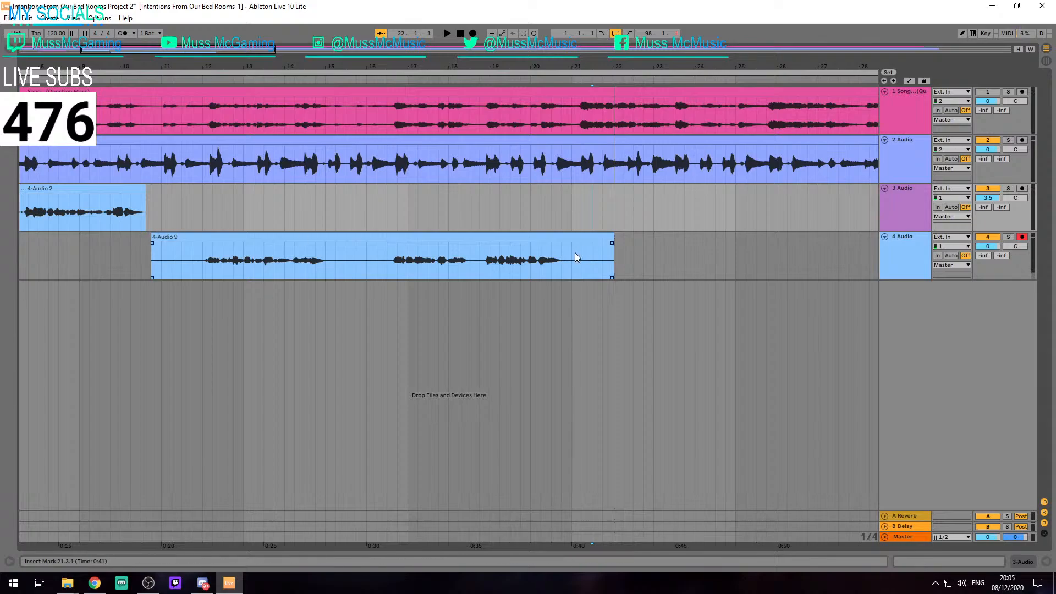
left_click(521, 200)
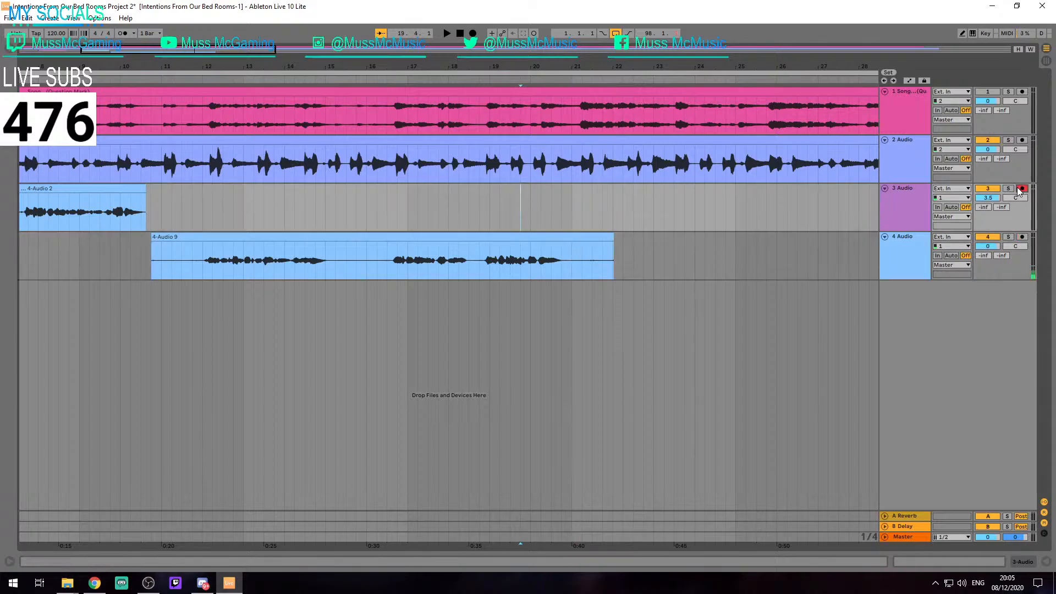
key("F9")
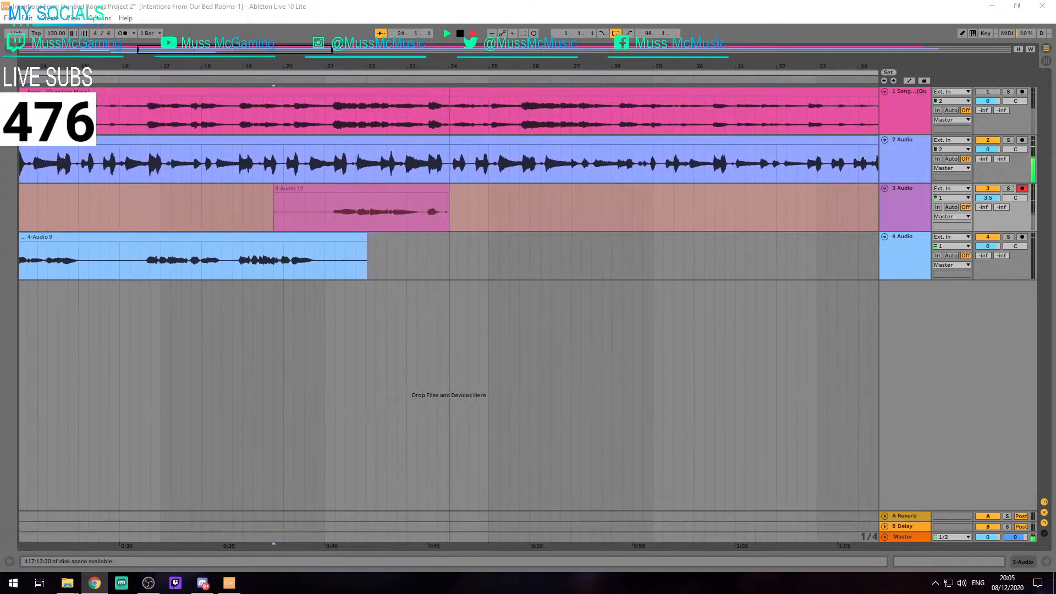
key("space")
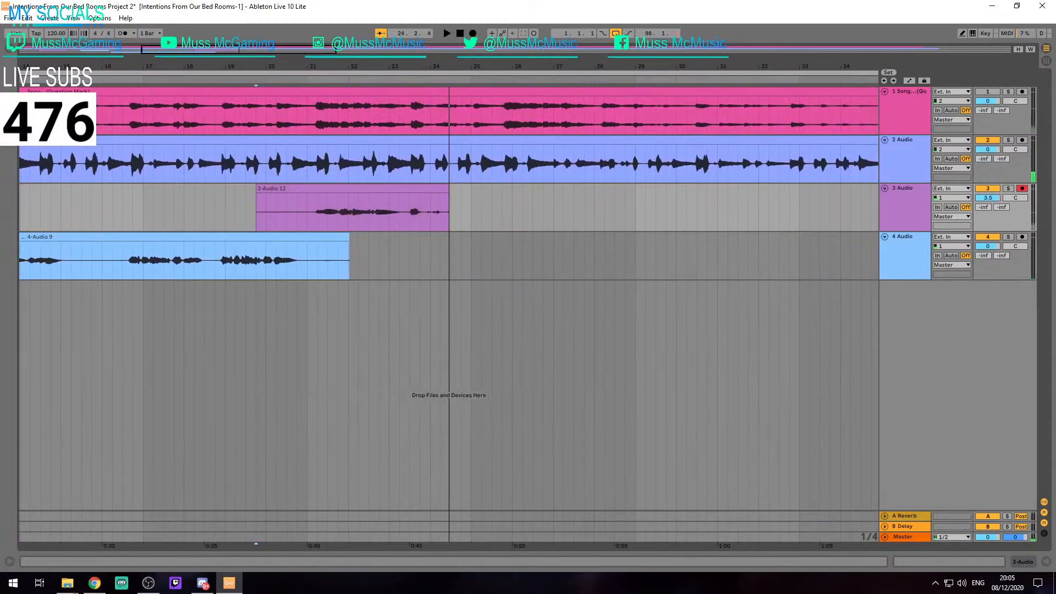
key("alt+Tab")
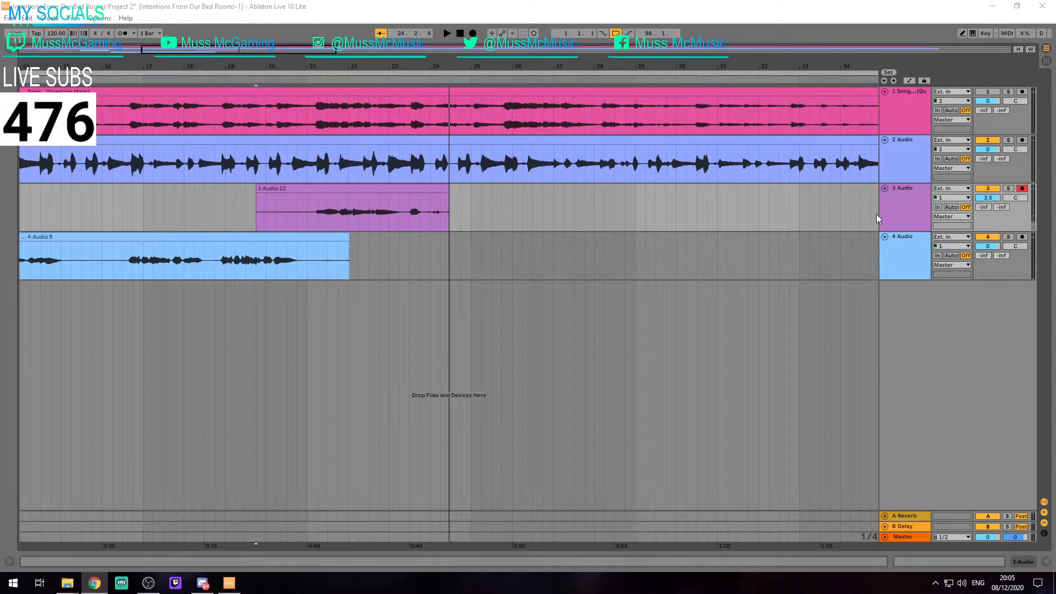
Record the track 3 vocal take again from 19.4.1 to about 30.2.4, replacing the shorter clip
key("F9")
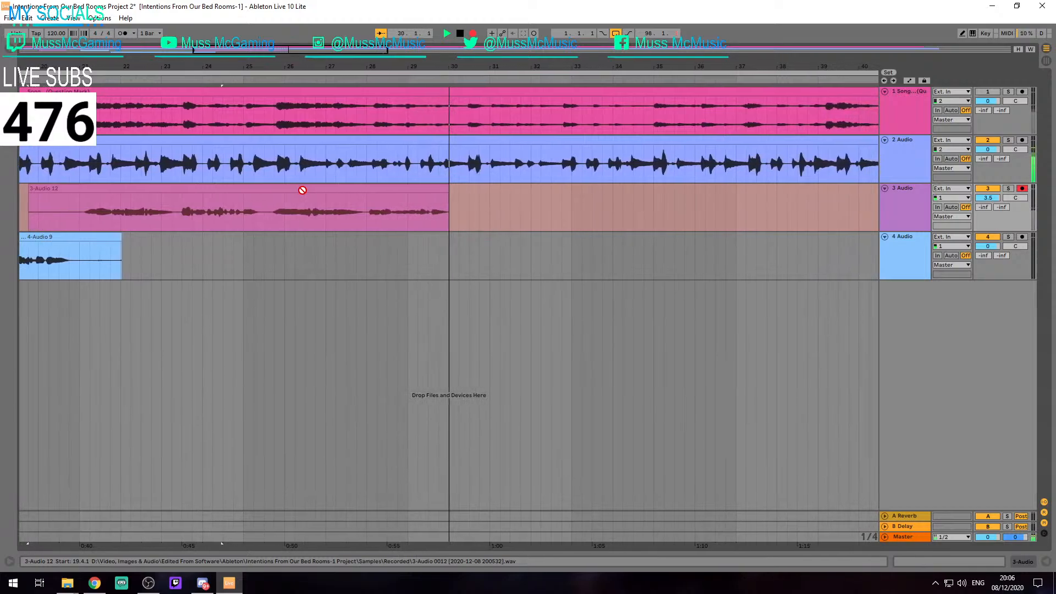
key("space")
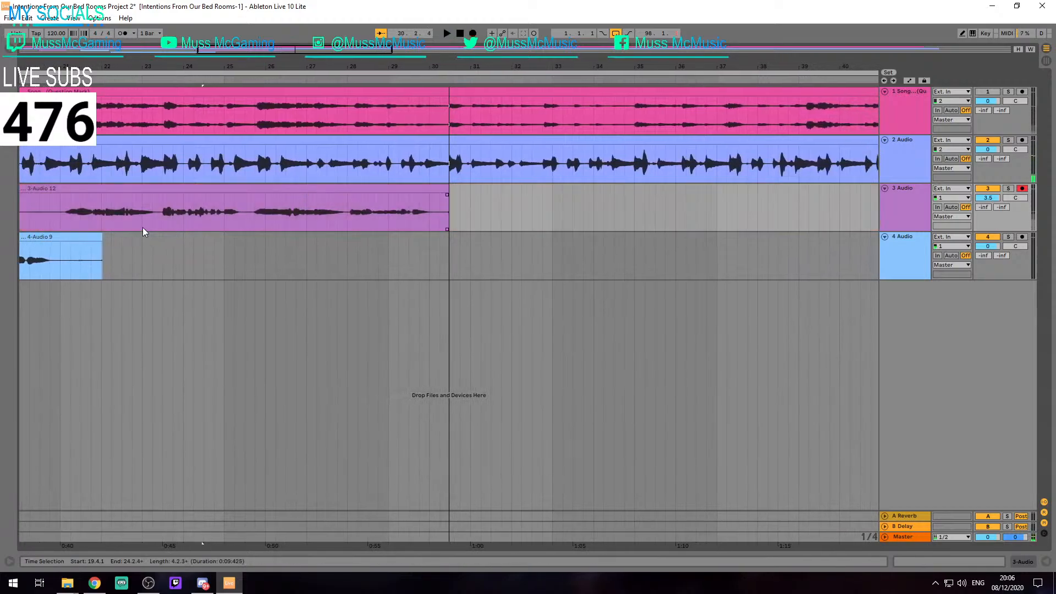
scroll(162, 228, "left", 3)
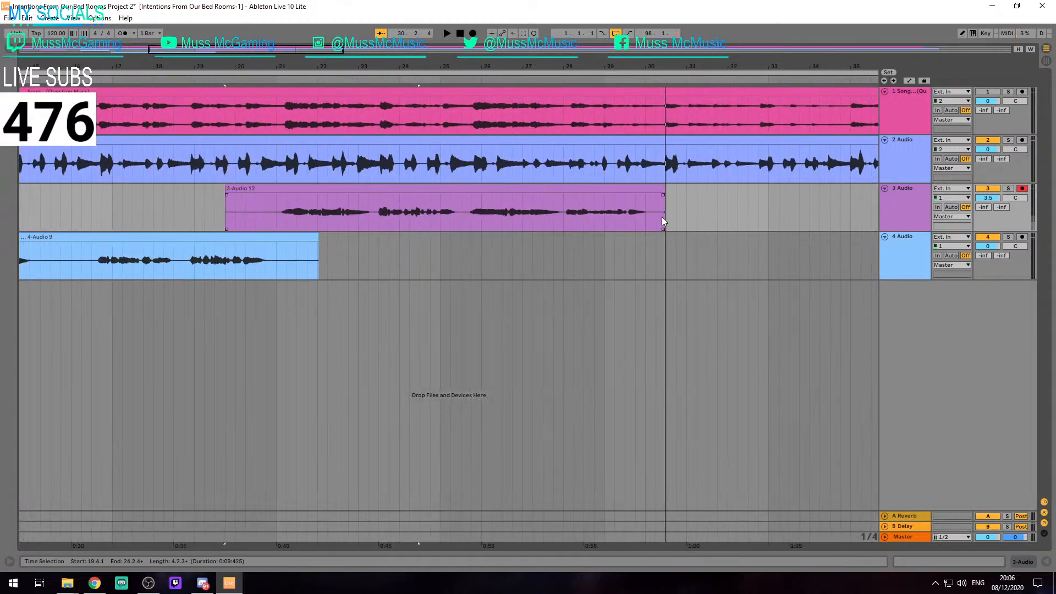
scroll(566, 203, "right", 5)
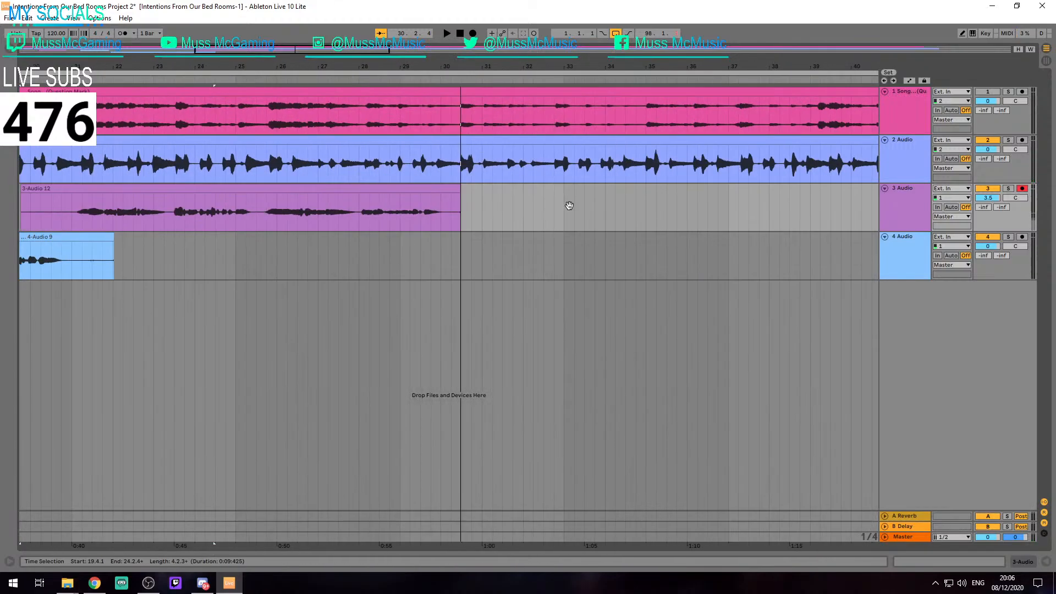
Audition the song after the track 3 clip from 33.2.1, 34.3.1 and 35.1.1 to locate the next vocal entry
left_click(464, 199)
key("space")
key("space")
left_click(413, 207)
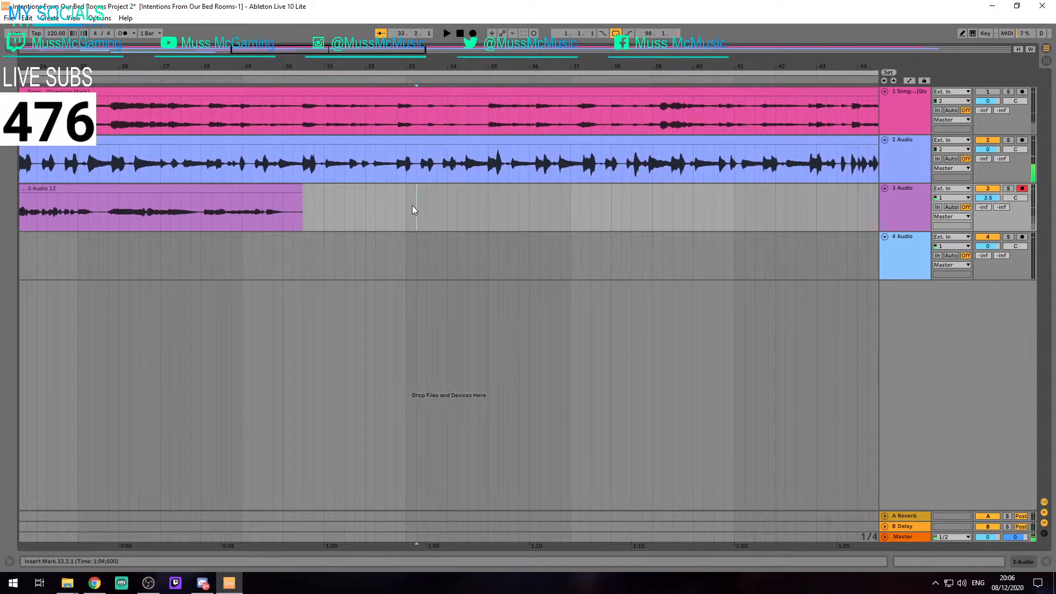
key("space")
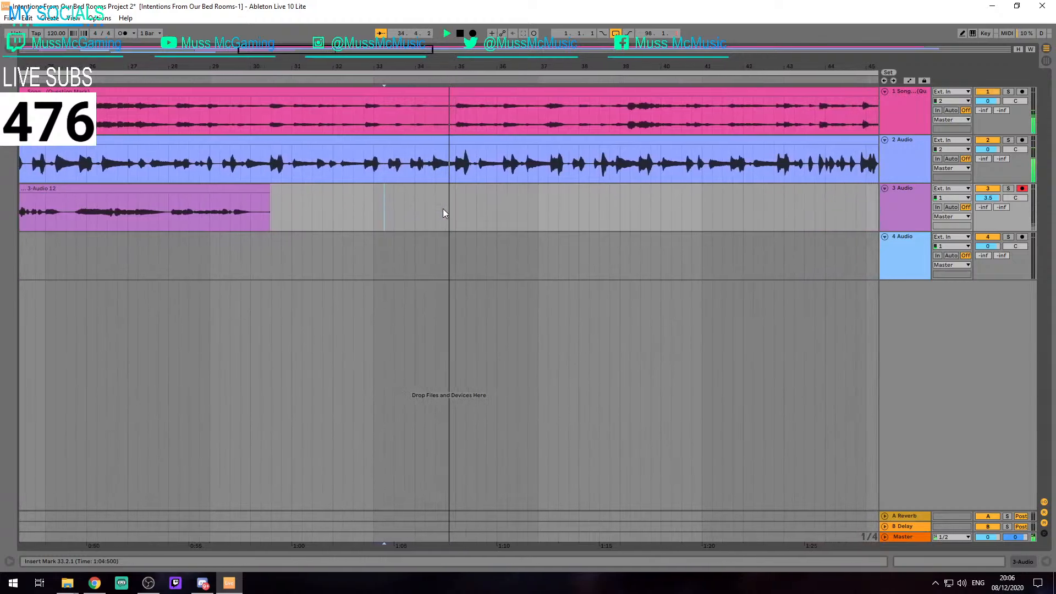
key("space")
left_click(425, 213)
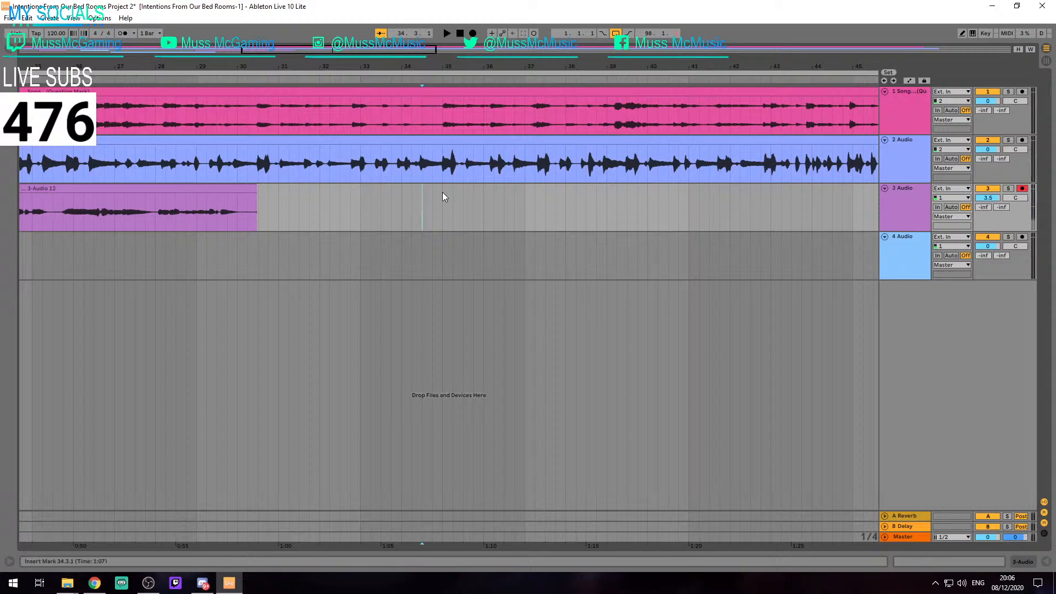
key("space")
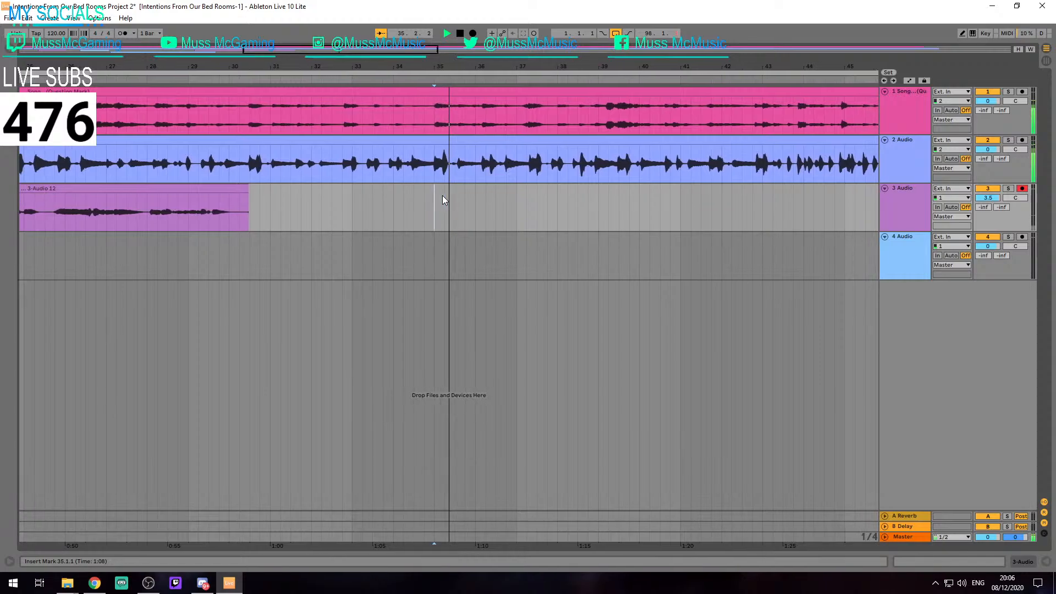
key("space")
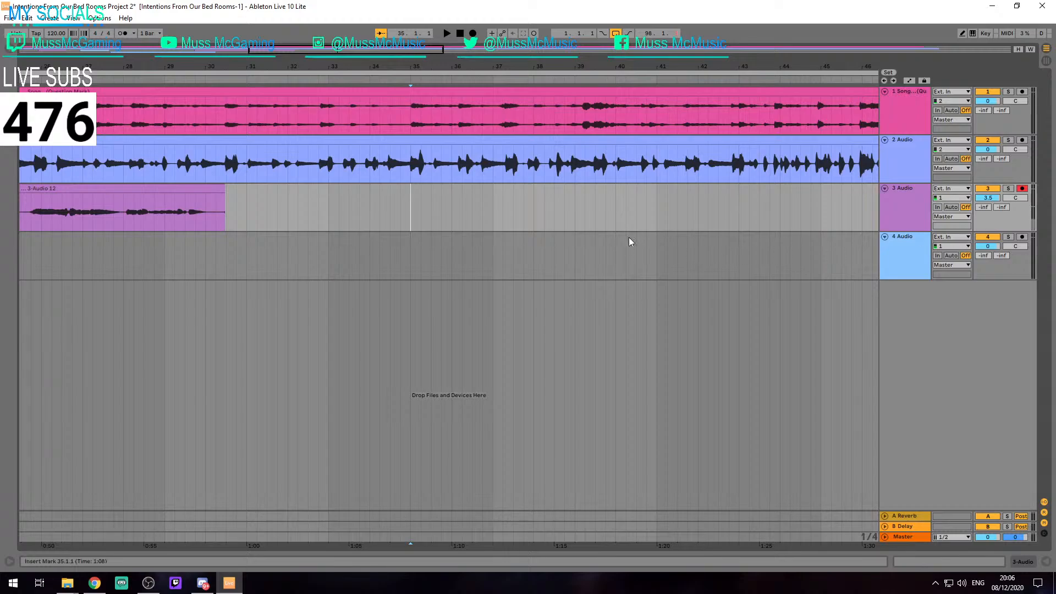
Record a short track 3 take from 35.1.1 to about 36.2.1, audition the song beyond it, and delete the take
key("F9")
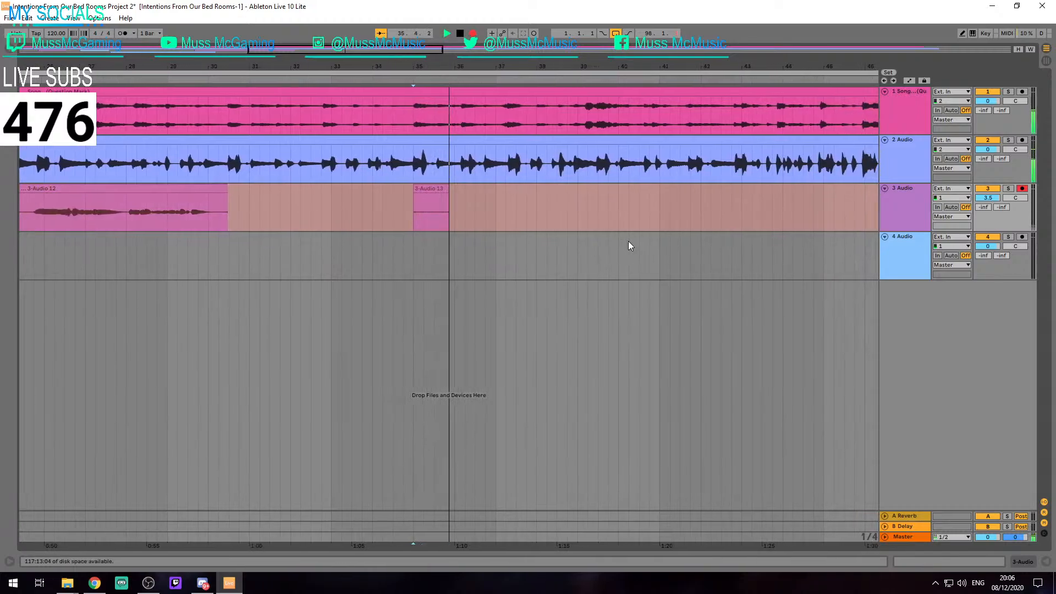
key("space")
left_click(539, 203)
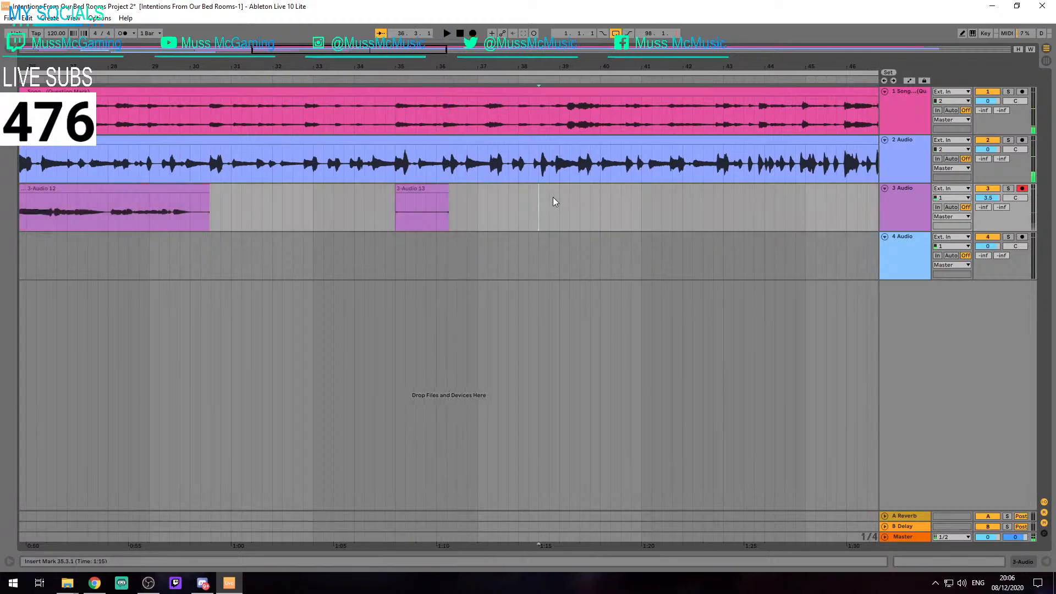
key("space")
left_click(357, 208)
key("space")
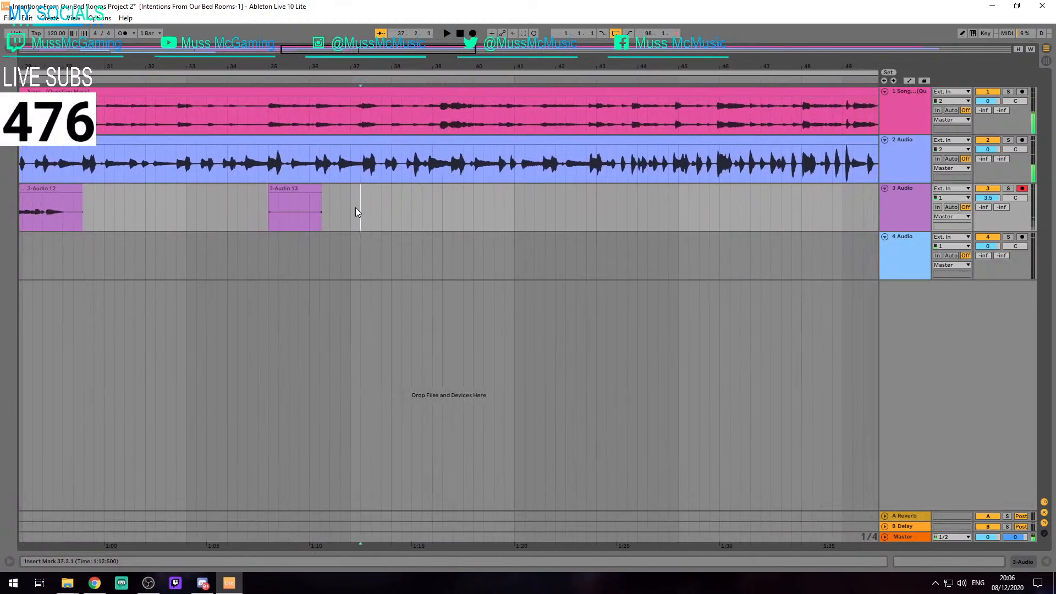
key("space")
left_click(368, 204)
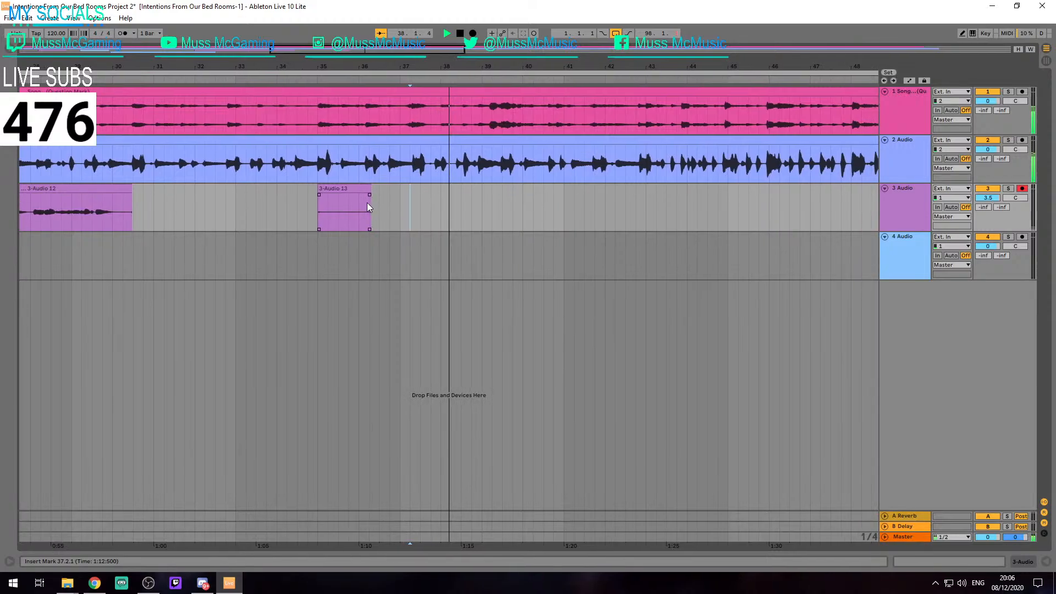
key("Delete")
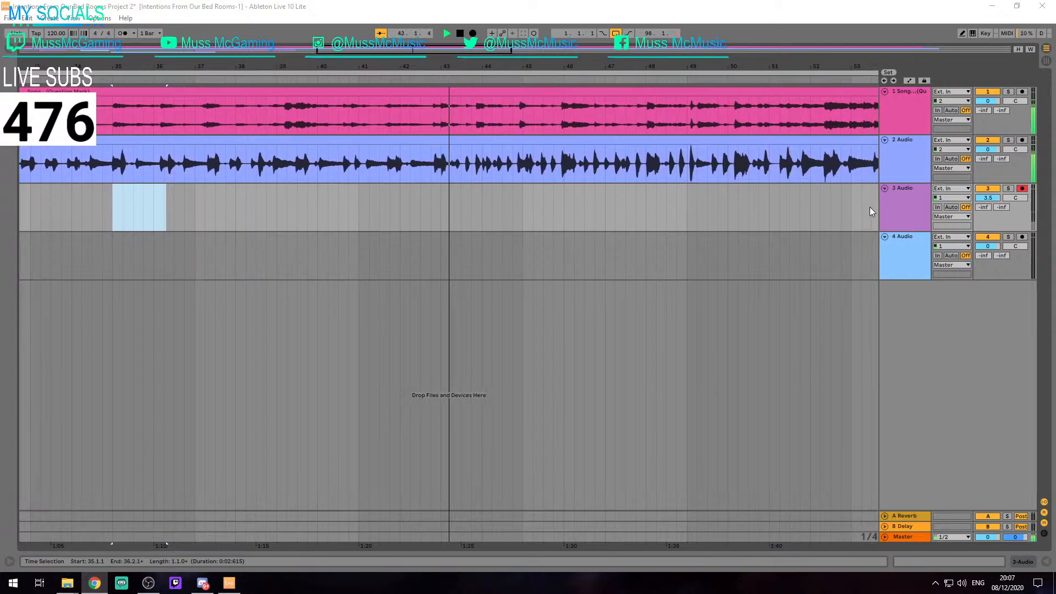
Record a vocal take on track 3 from 44.1.3 to about 47.3.1 and trim its start to 45.3.1
left_click(473, 33)
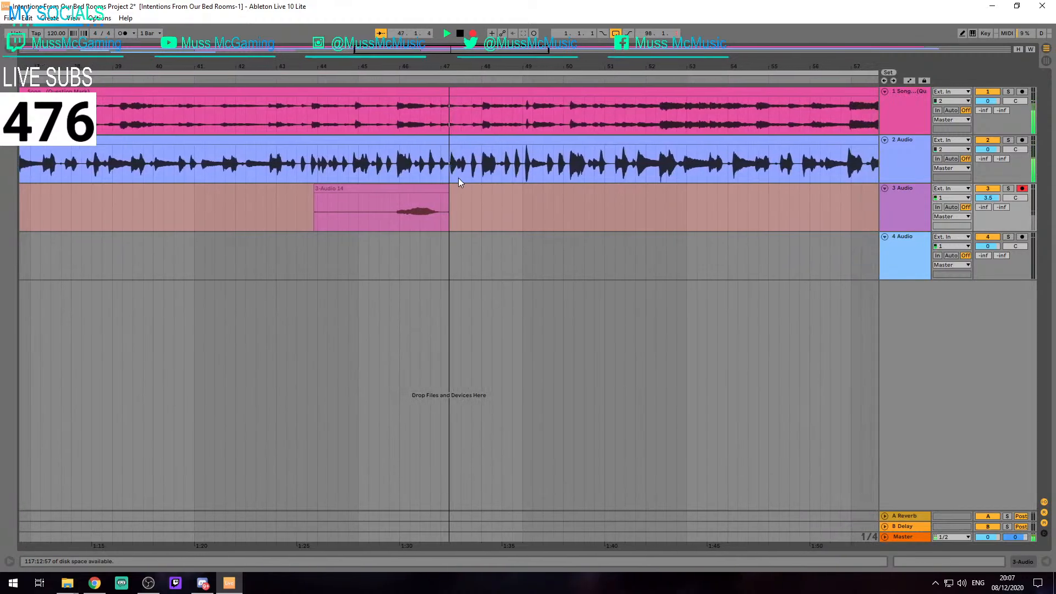
key("space")
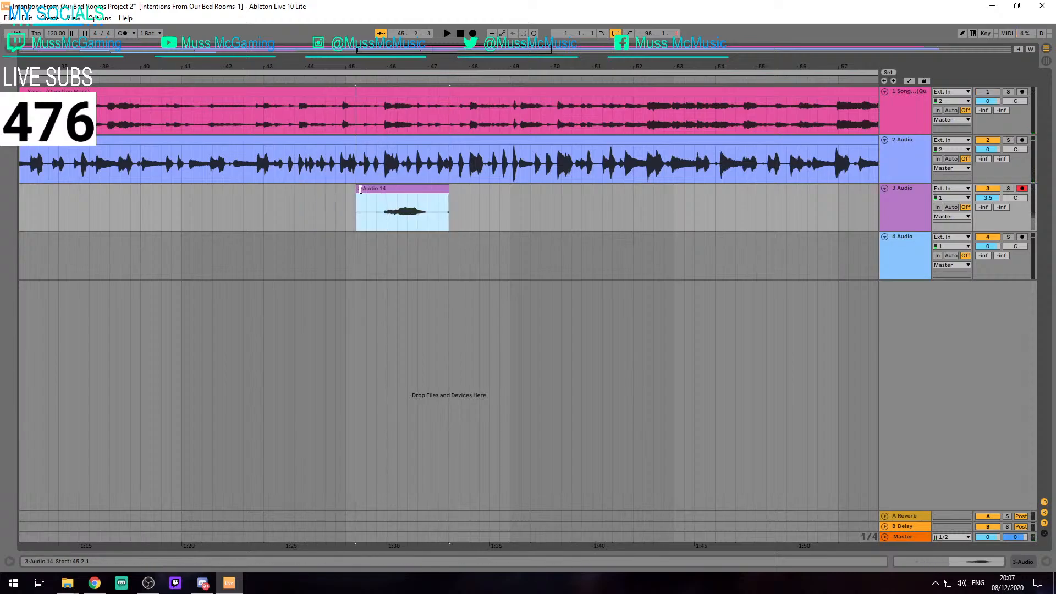
key("space")
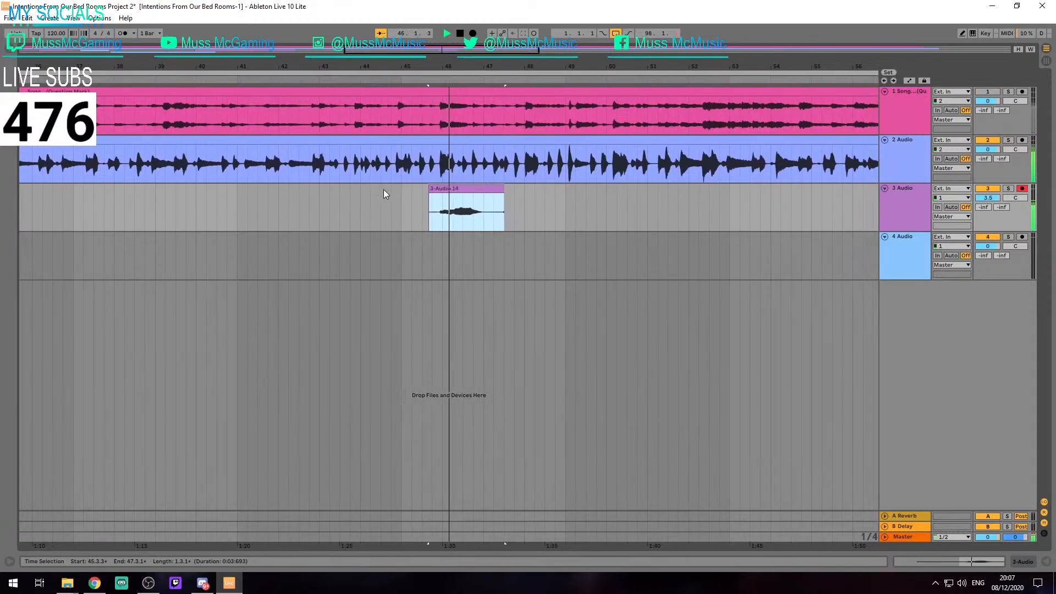
Restore the track 3 take's start to 44.1.3 and play it back from 43.3.1 and earlier
key("space")
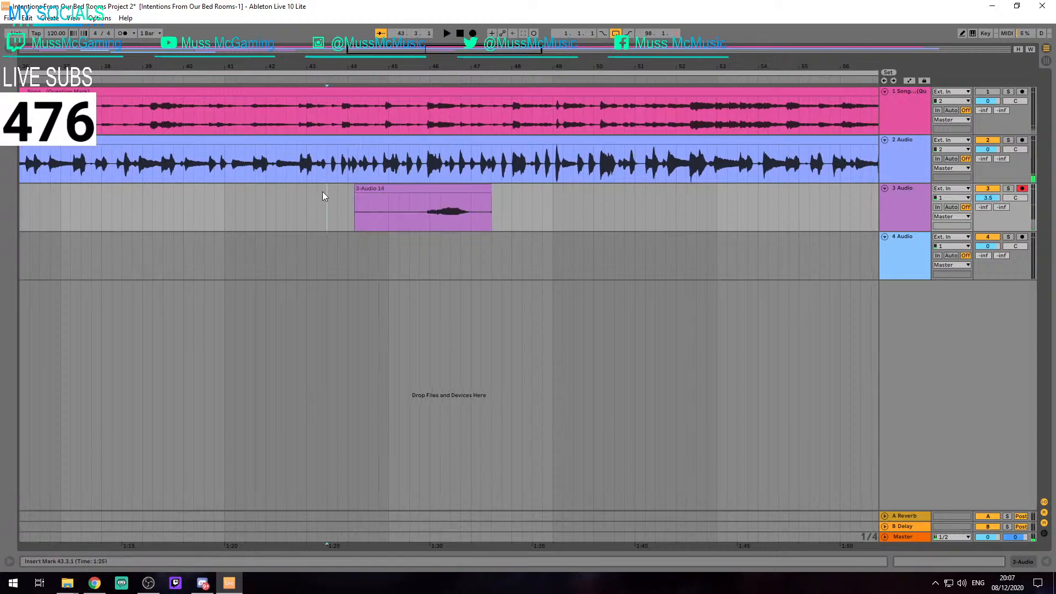
key("space")
key("space")
left_click(305, 207)
key("space")
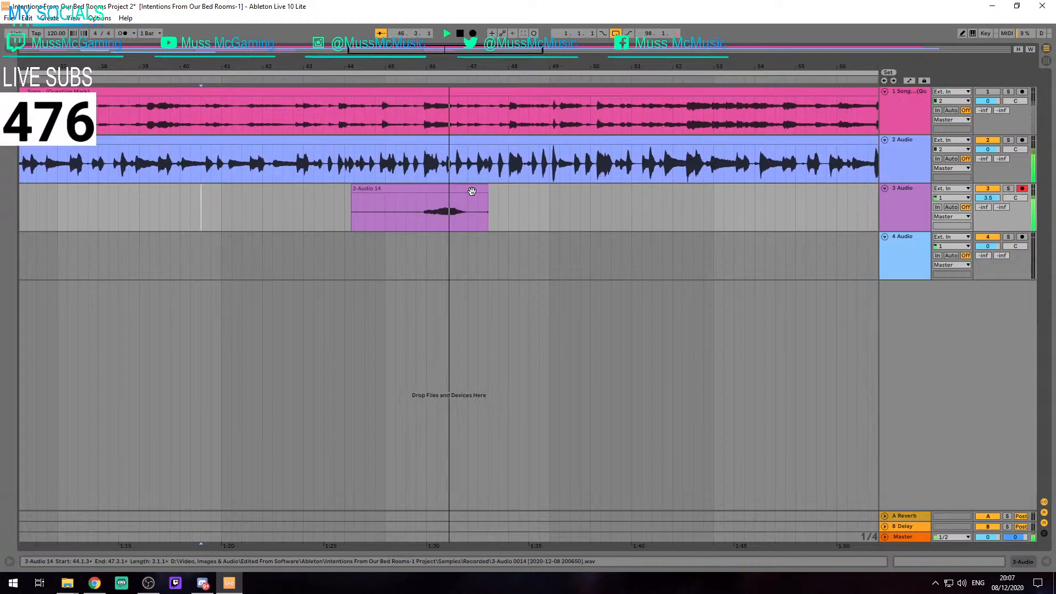
key("space")
Re-record the track 3 vocal over the existing clip from 44.1.3 to about 47.2.3 and delete the old clip's leftover end
left_click(405, 212)
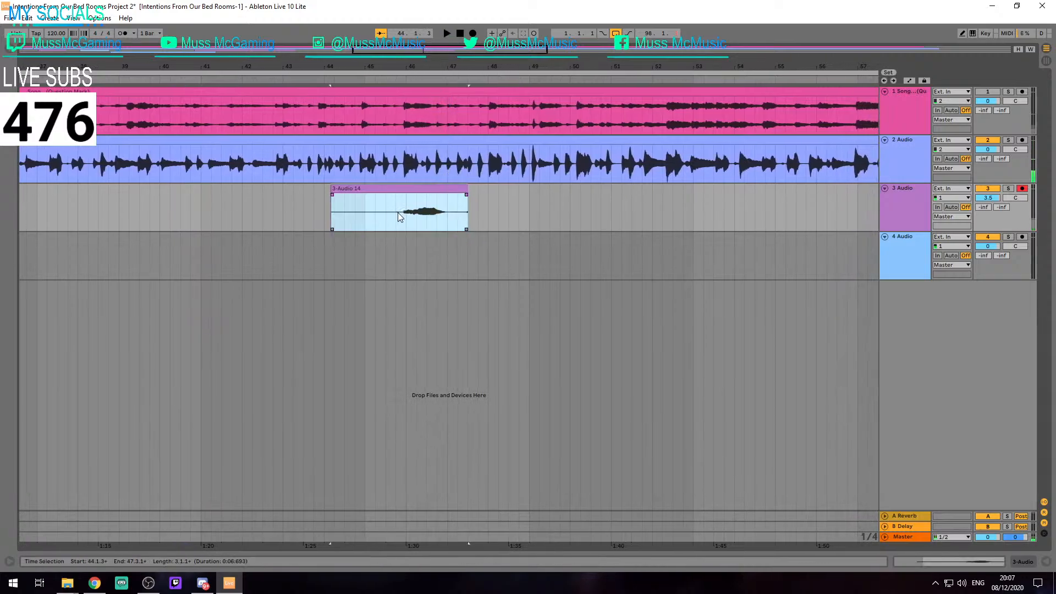
key("F9")
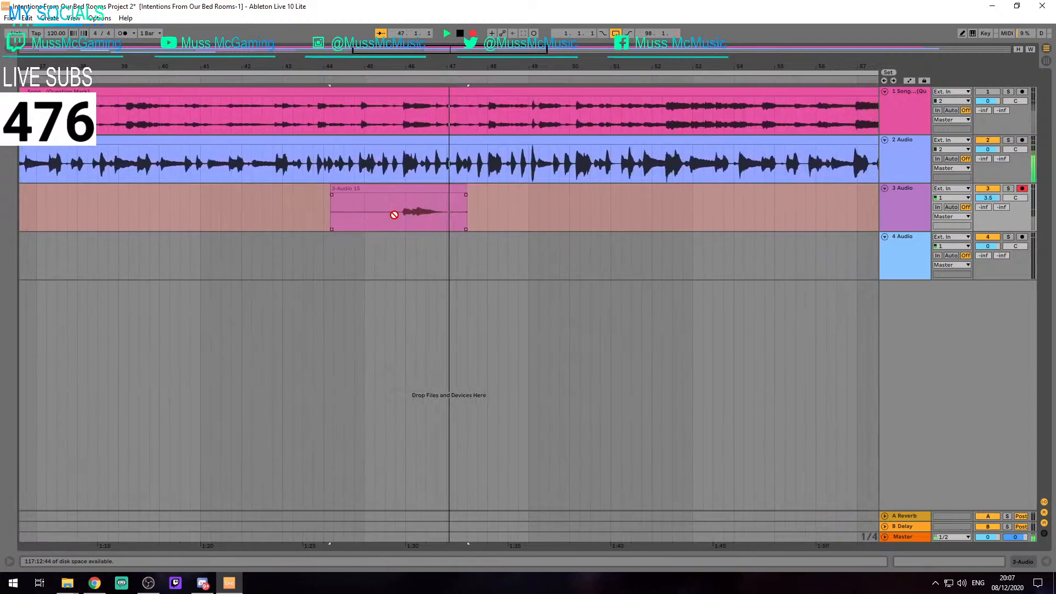
key("space")
left_click(390, 186)
key("space")
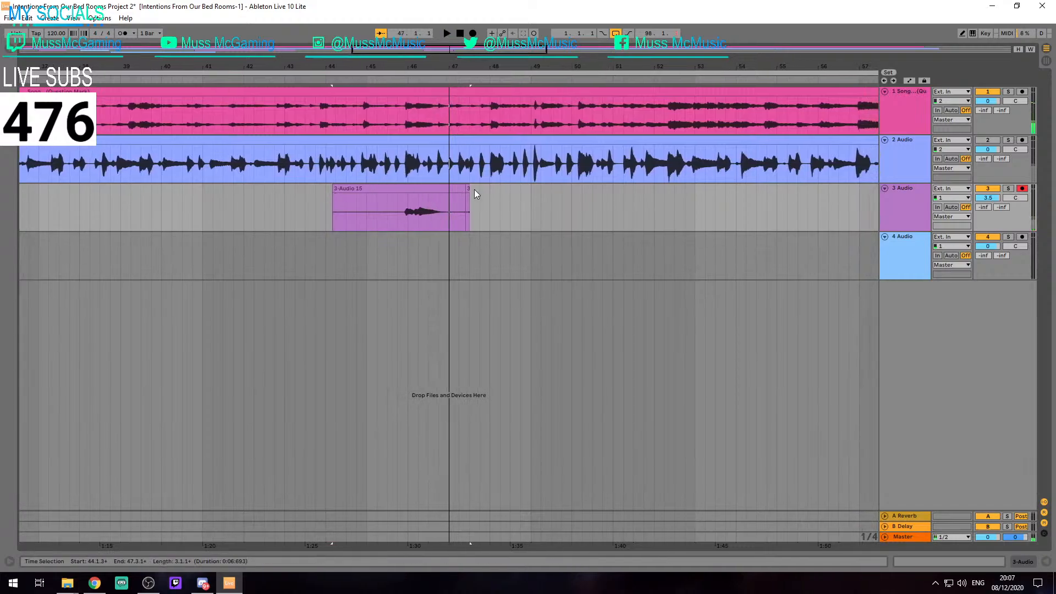
left_click(468, 188)
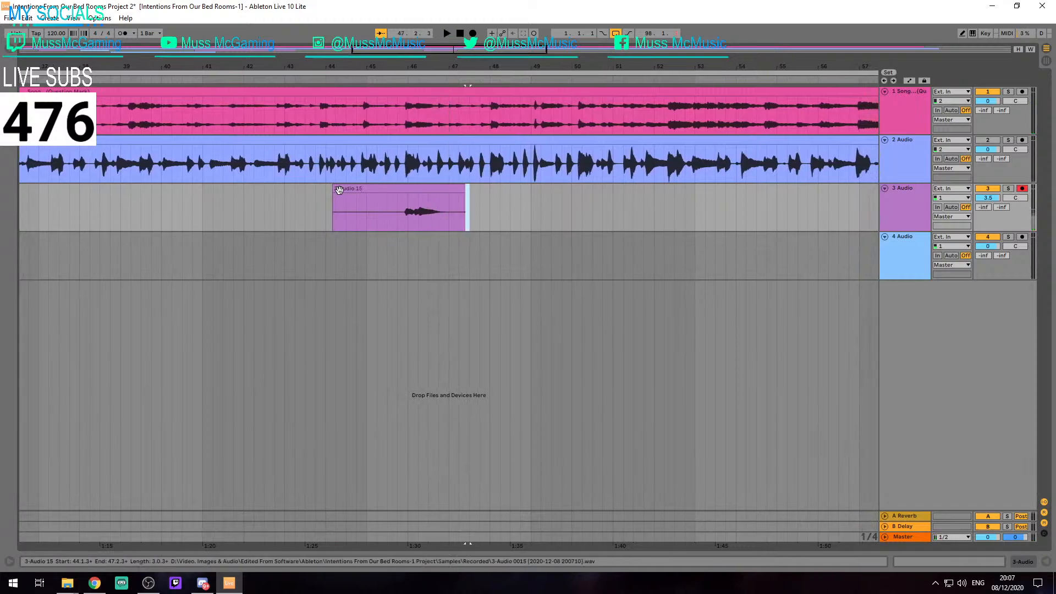
Play the song onward to the next vocal entry and record a track 3 take from 49.2.1 to about 60.2.4
key("space")
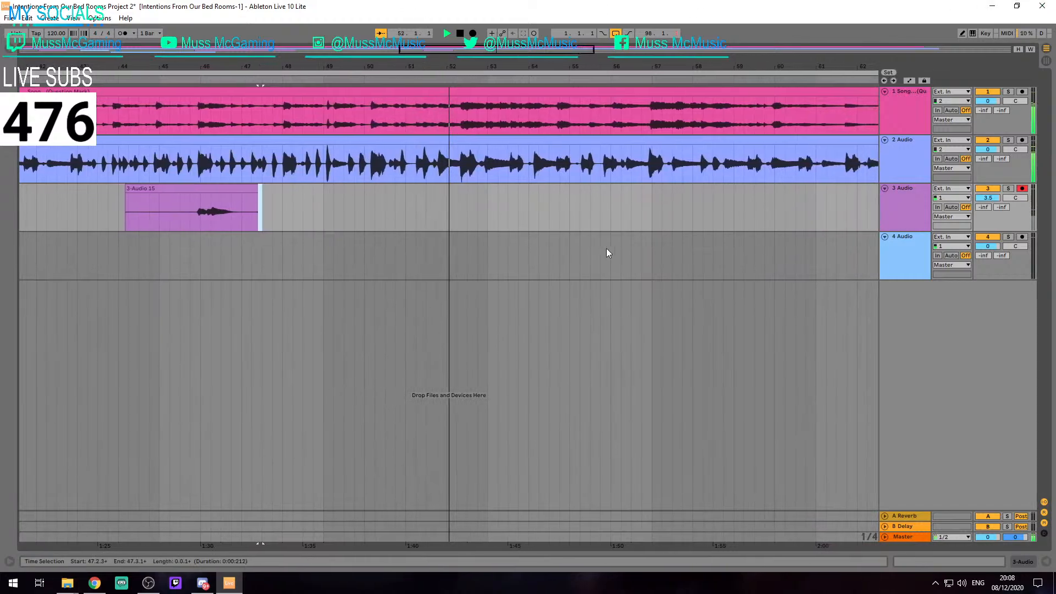
key("space")
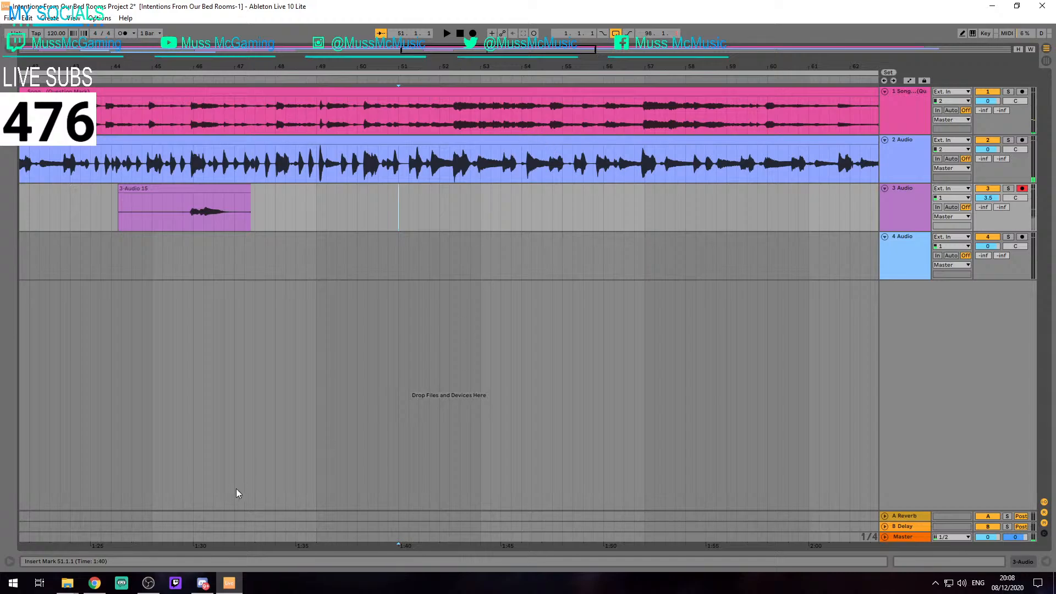
key("F9")
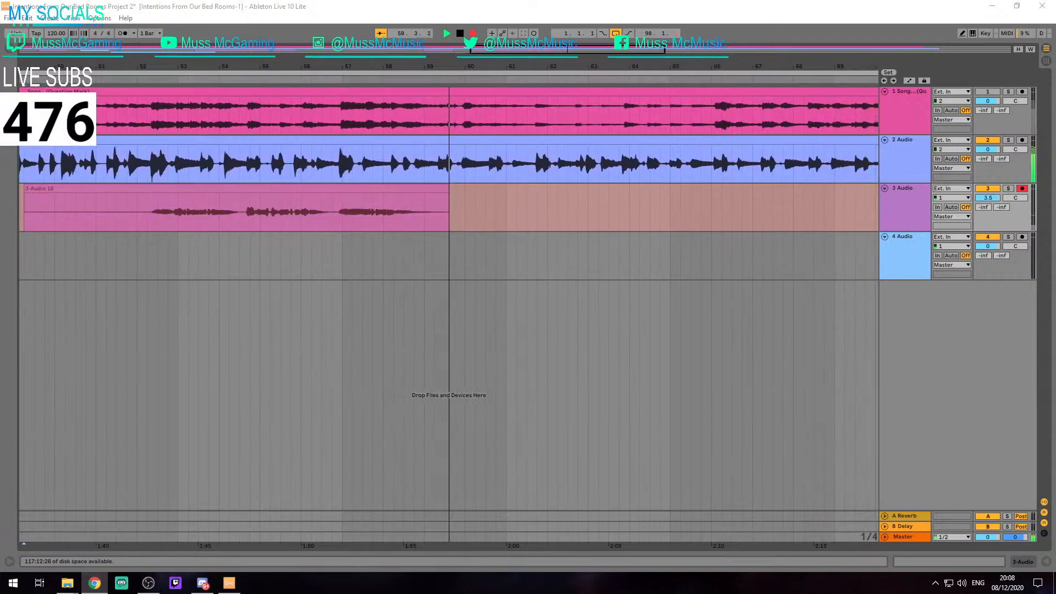
key("space")
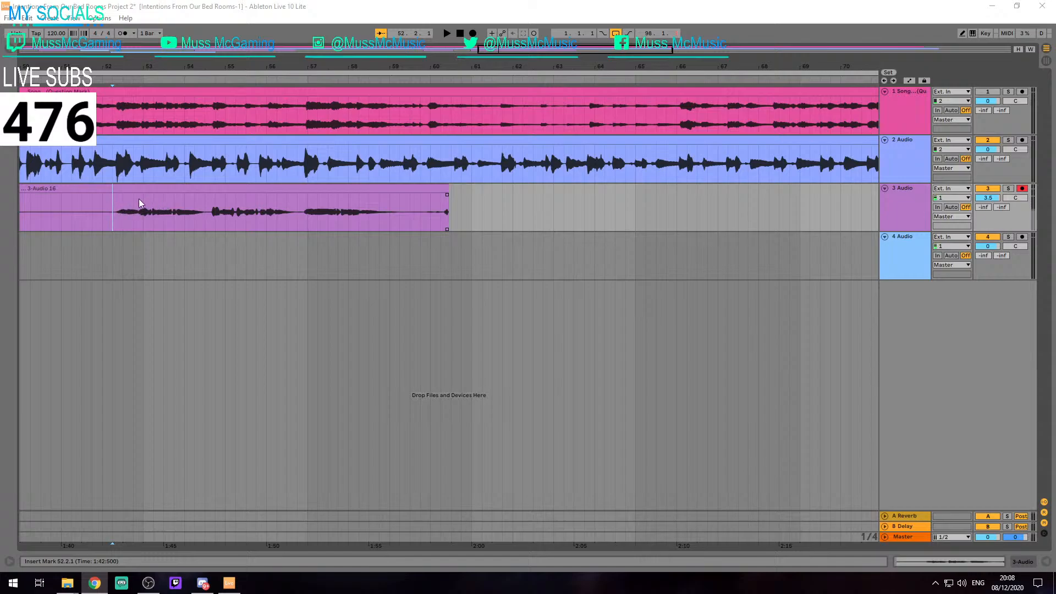
Play back the newest track 3 take from 52.1.1 to check its timing against the song
scroll(236, 220, "down", 2)
left_click(179, 214)
key("space")
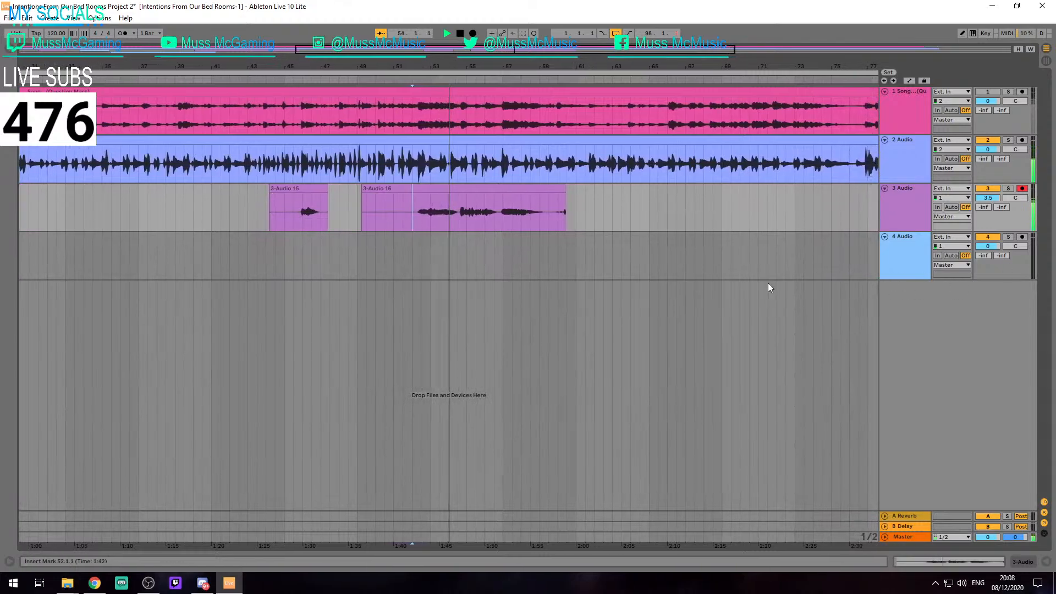
key("space")
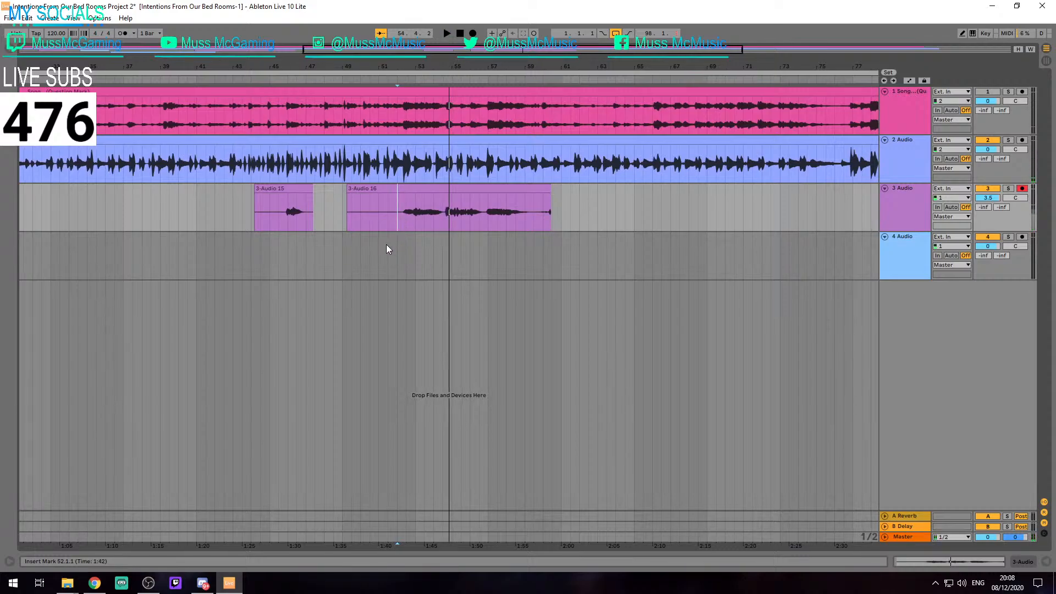
Check the driver type, input and output devices, and latency figures in the audio preferences
key("ctrl+comma")
left_click(576, 175)
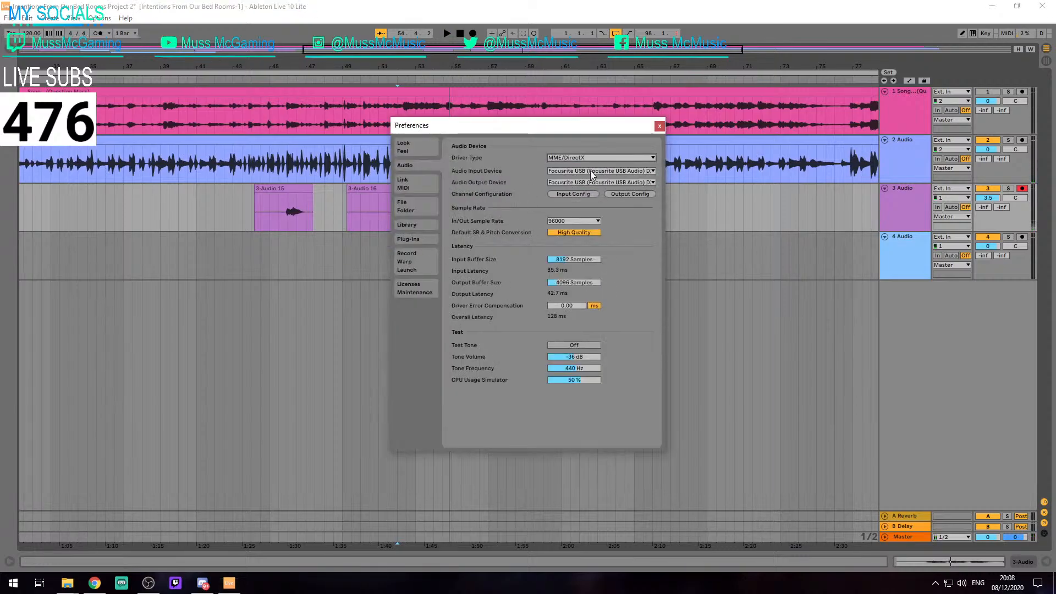
left_click(658, 126)
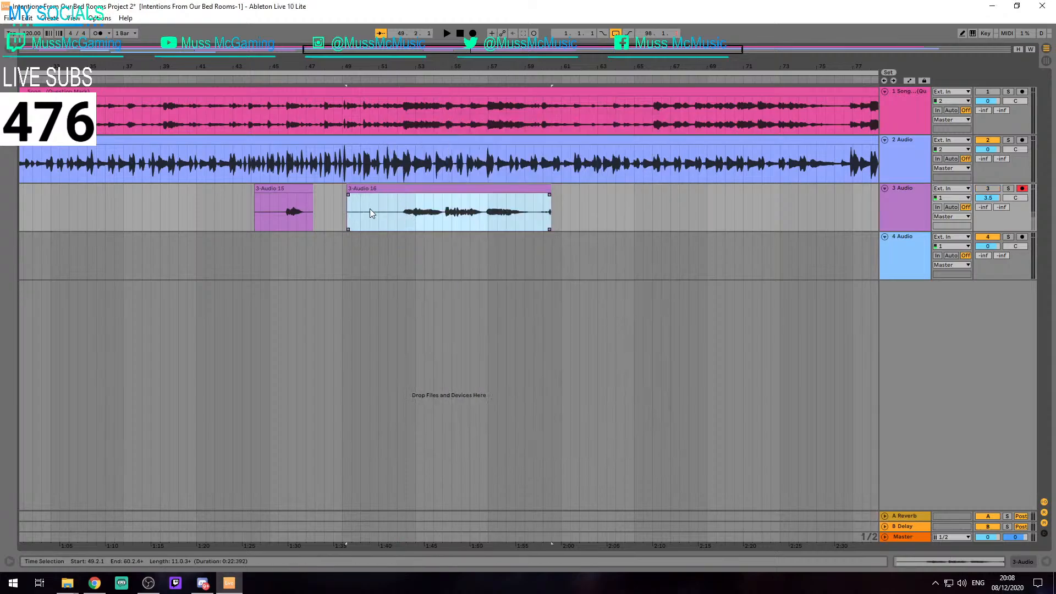
Play the song from 49.2.1 and delete the track 3 take running from 49.2.1 to 60.2.4
key("space")
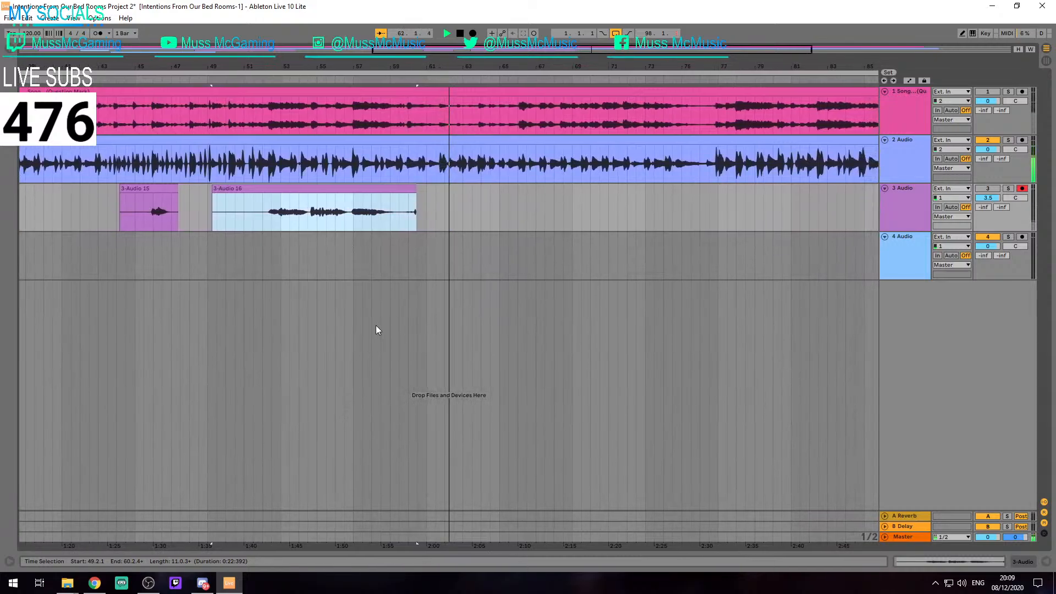
key("space")
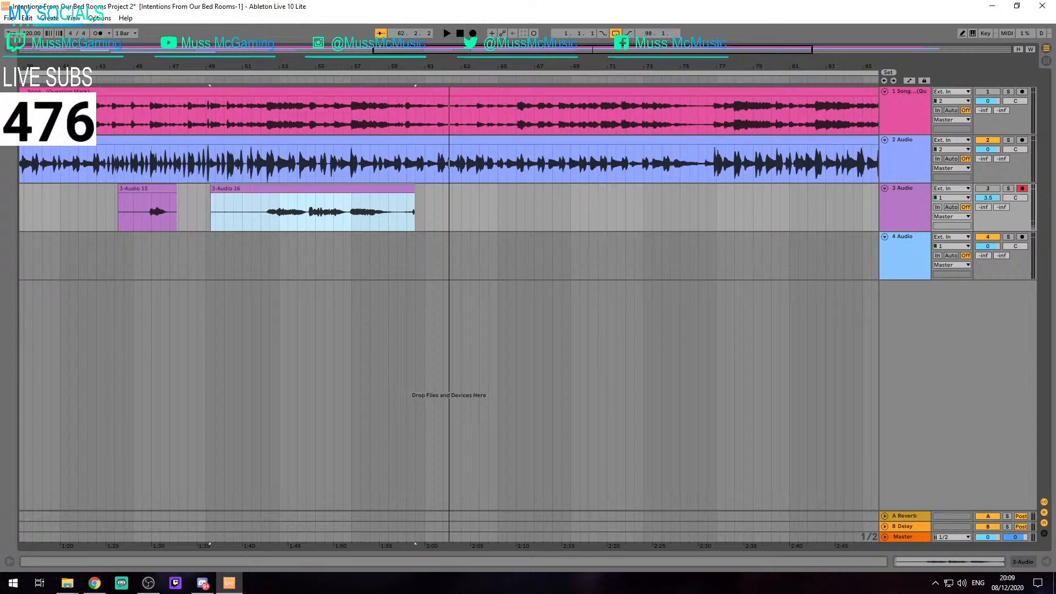
left_click(248, 189)
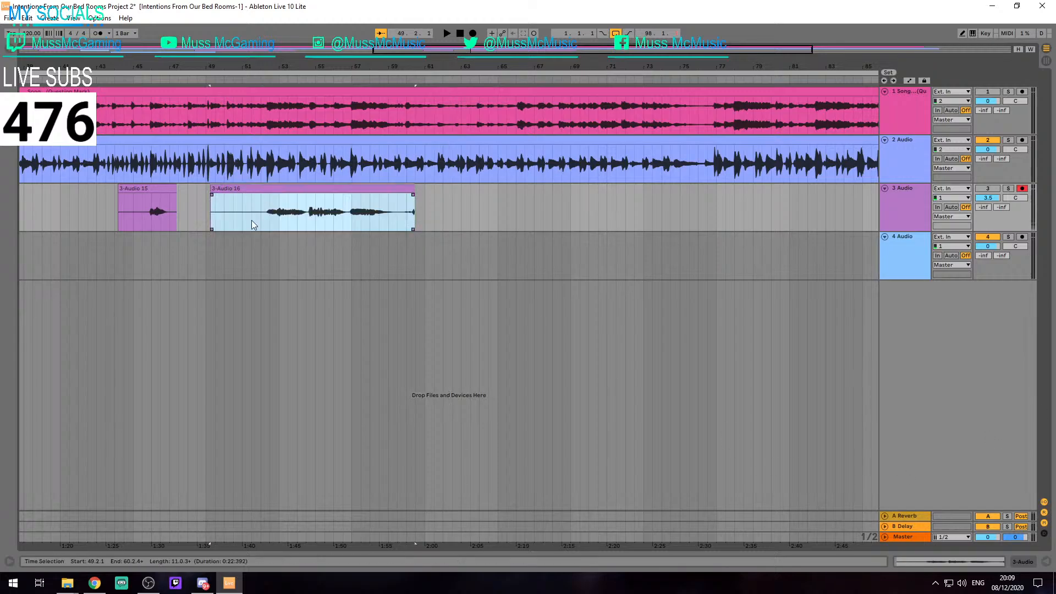
key("Delete")
Set the audio driver type to ASIO in the preferences and close them
key("ctrl+comma")
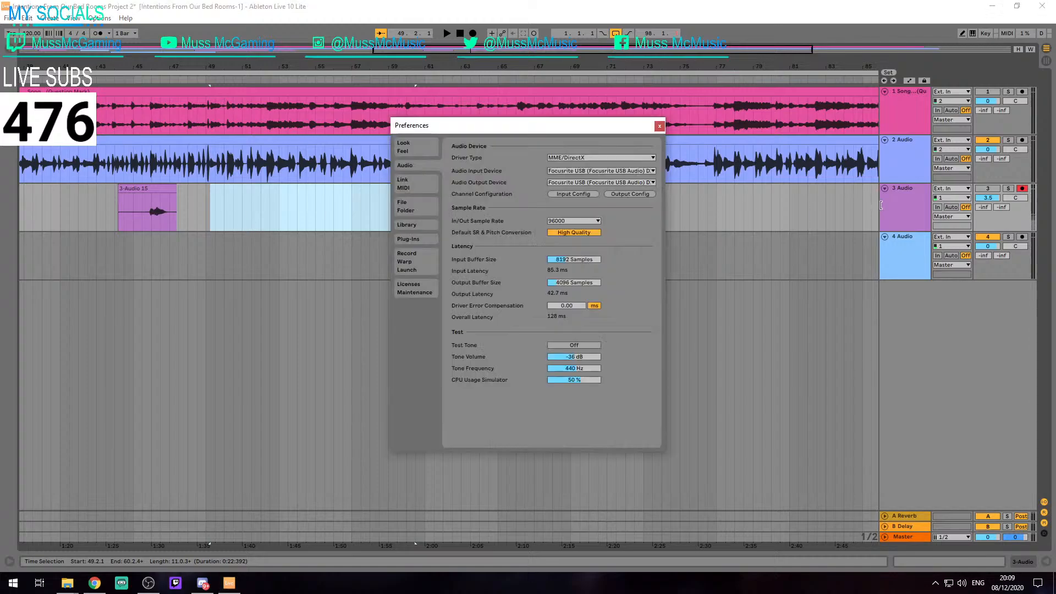
left_click(598, 155)
left_click(575, 166)
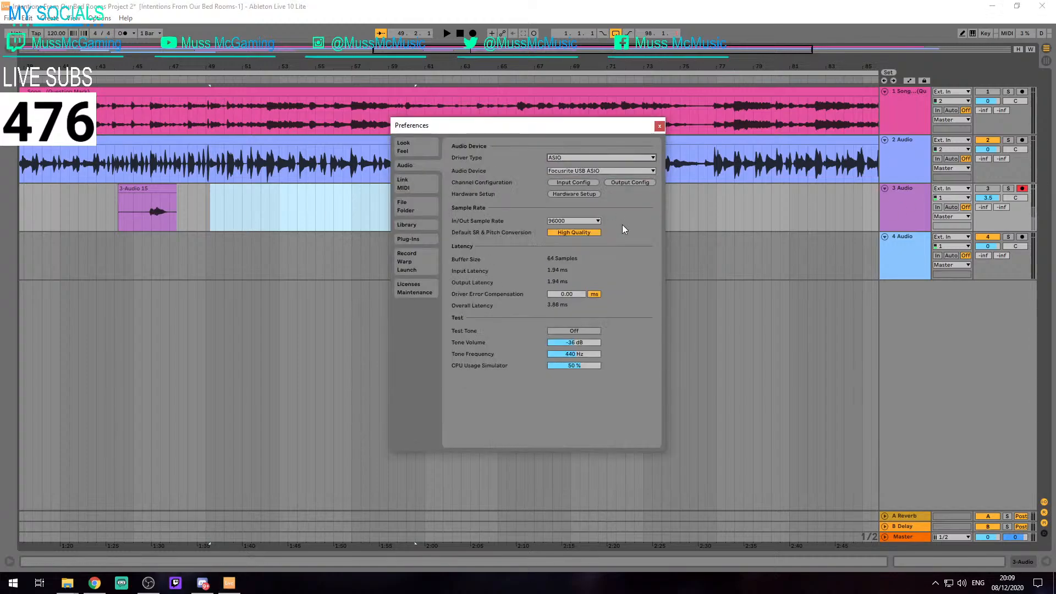
left_click(659, 126)
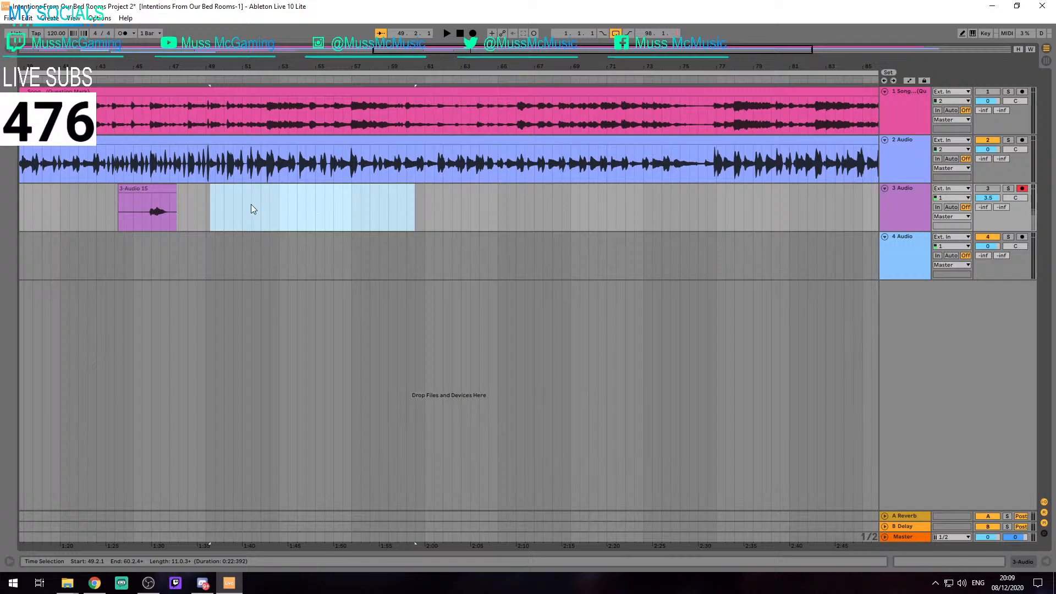
Record a short vocal take on track 3 starting at 49.1.1
left_click(233, 207)
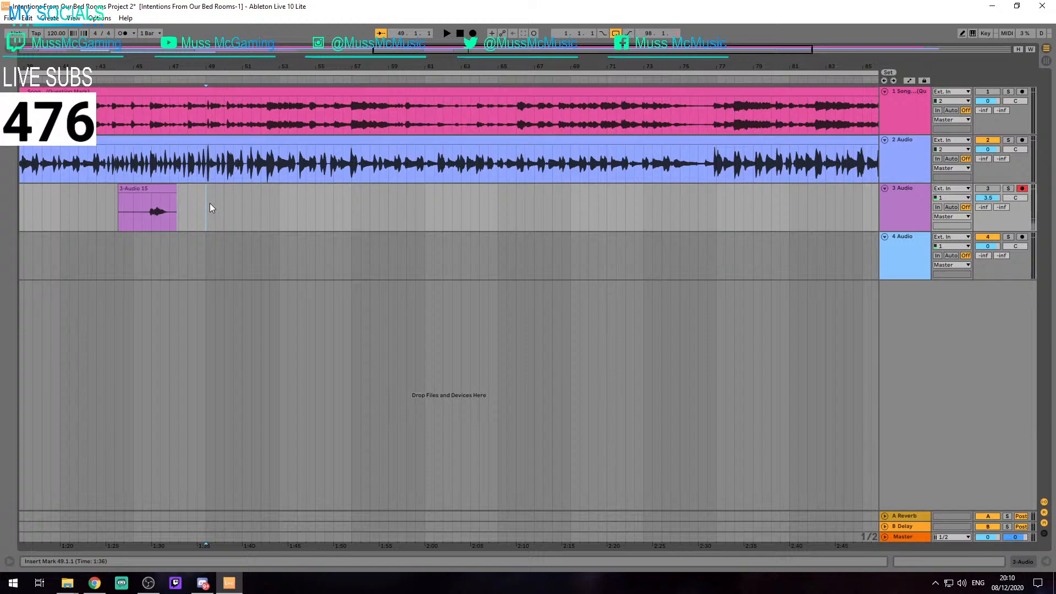
key("F9")
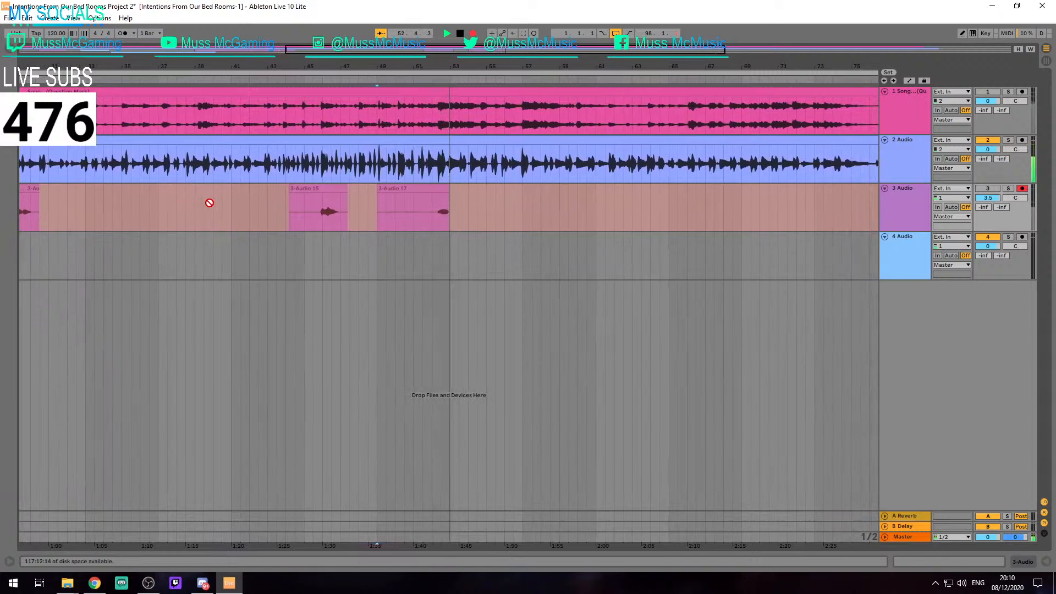
key("space")
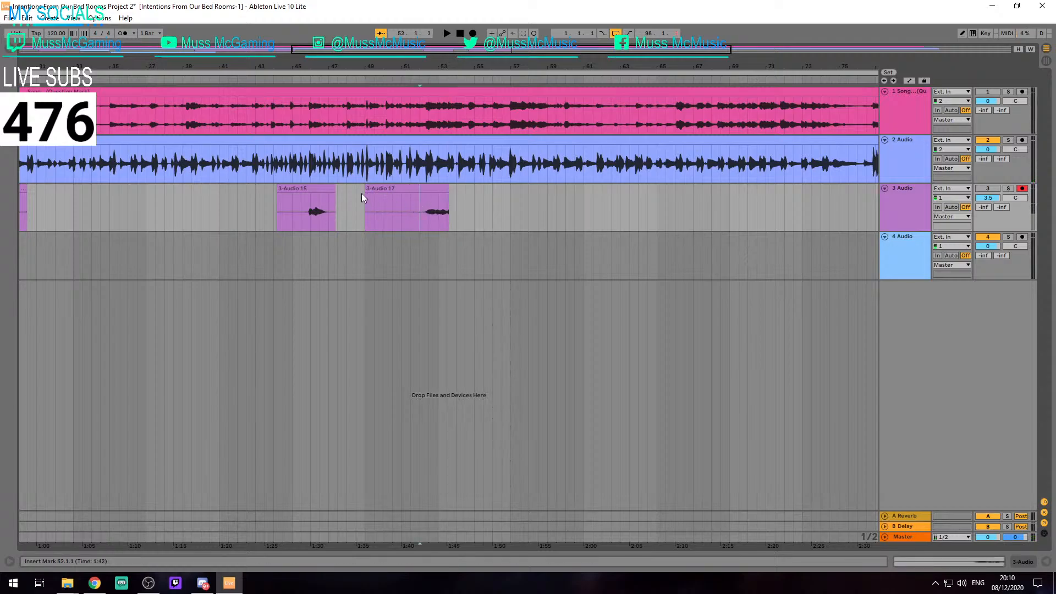
Record the track 3 take again from 49.1.1 to about 55.3.4, replacing the short one
left_click(374, 189)
key("F9")
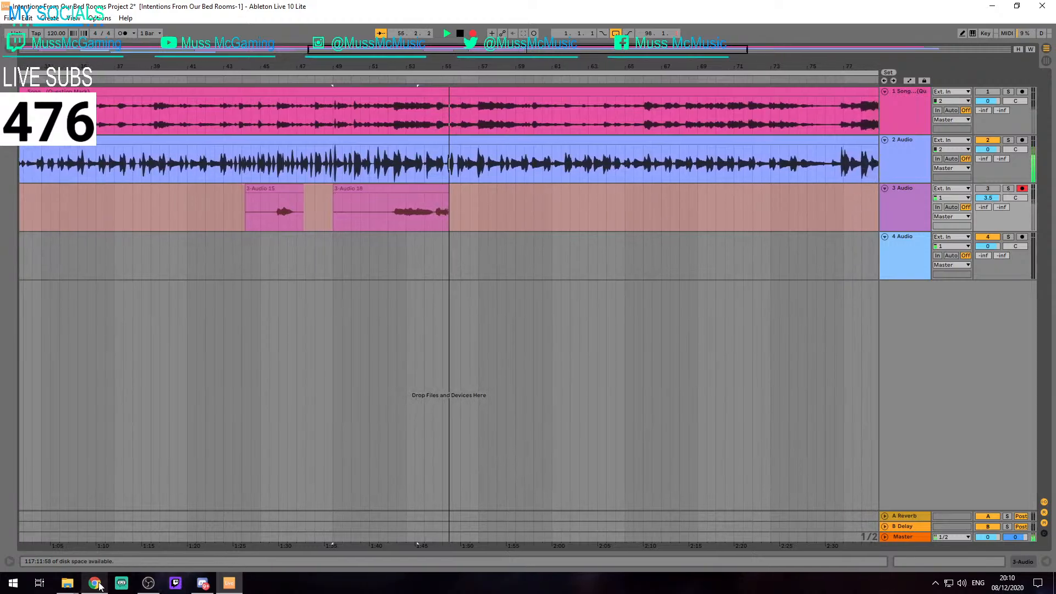
key("space")
Trim the start of the newest track 3 take to 52.1.1
left_click(383, 217)
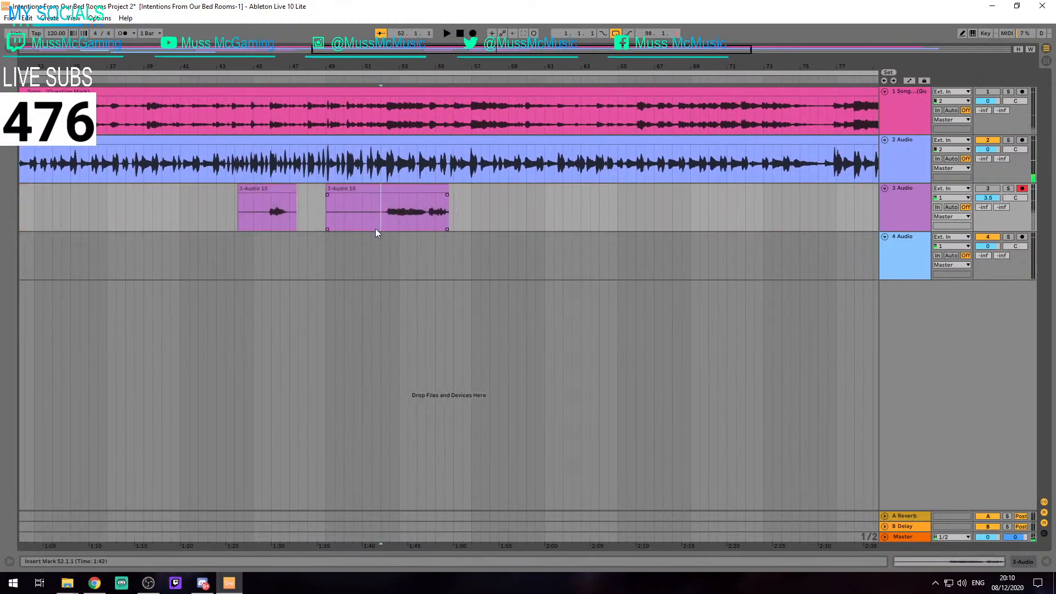
scroll(372, 223, "up", 3)
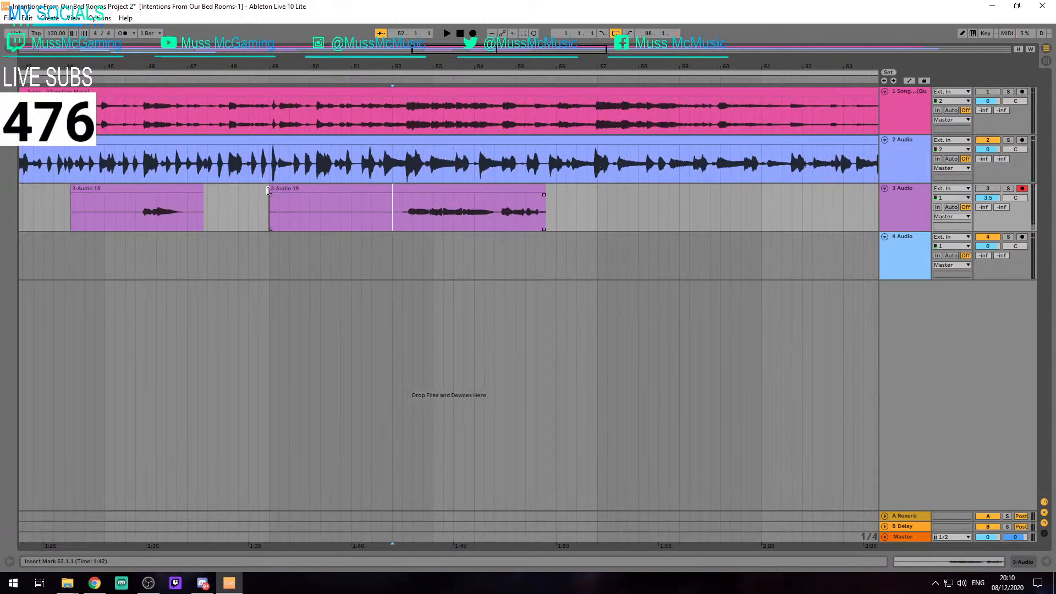
left_click_drag(272, 188, 392, 199)
scroll(410, 198, "up", 5)
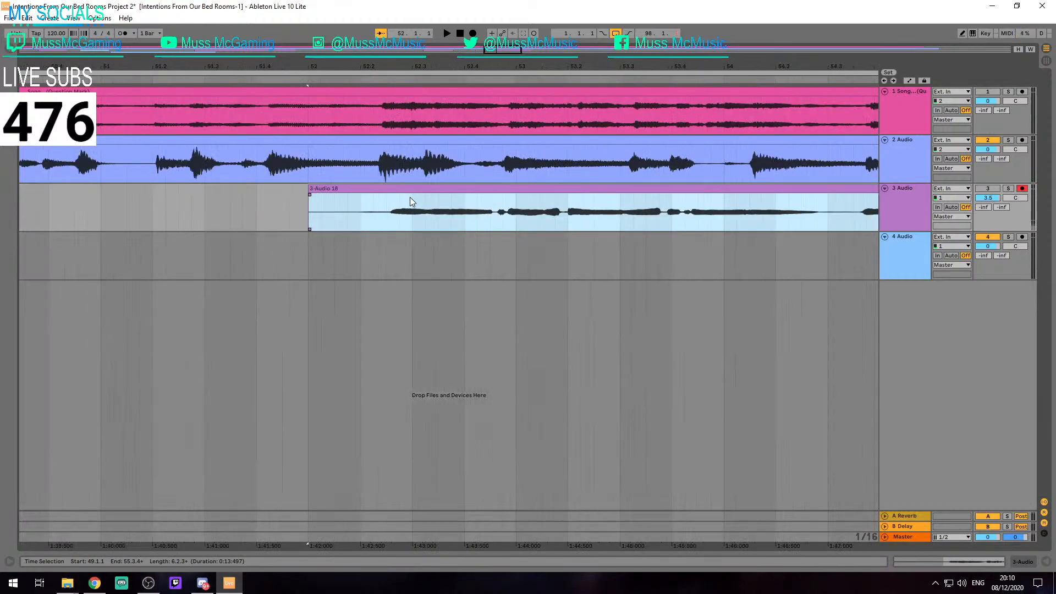
scroll(411, 198, "down", 5)
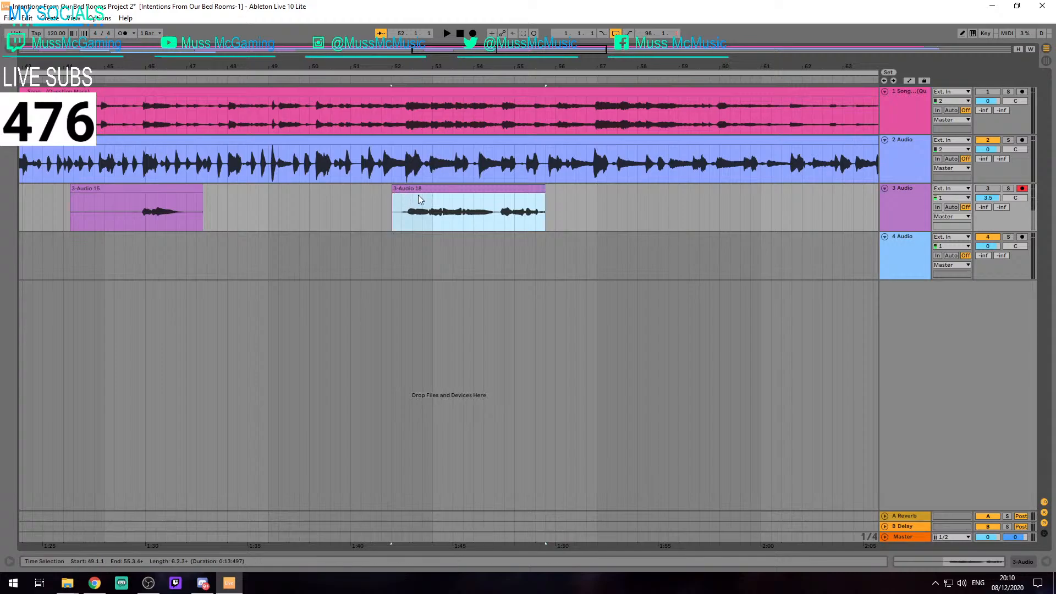
scroll(444, 194, "down", 4)
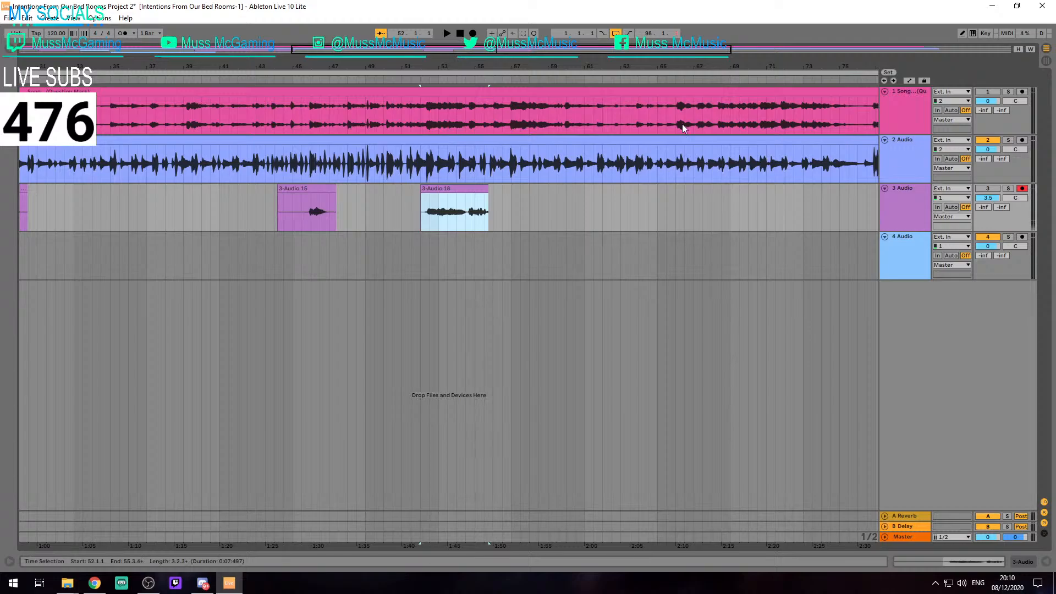
Extend the start of the newest track 3 take back to 51.1.1
scroll(432, 171, "up", 5)
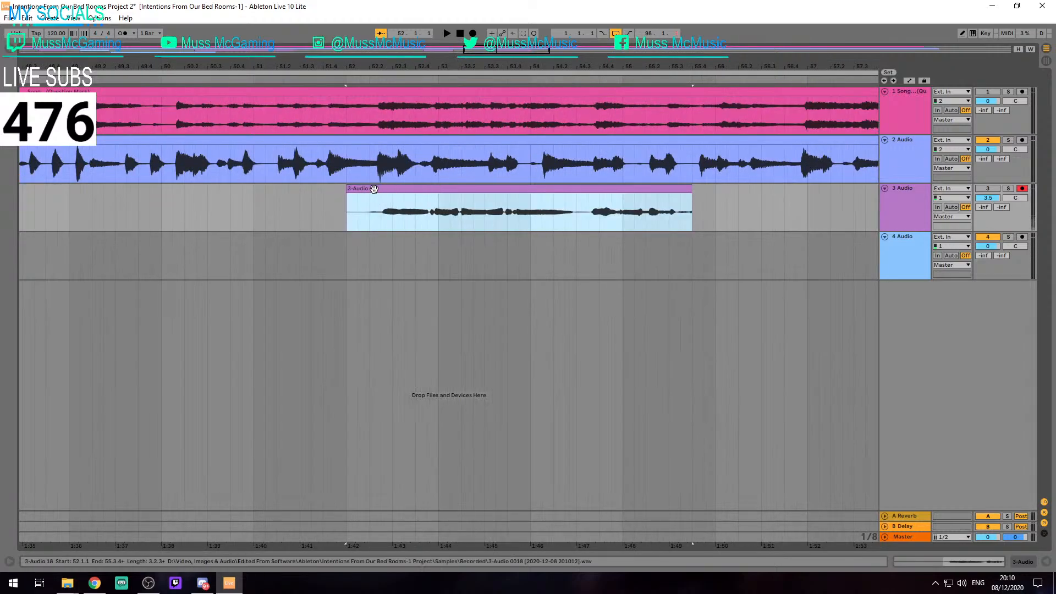
left_click_drag(352, 190, 261, 192)
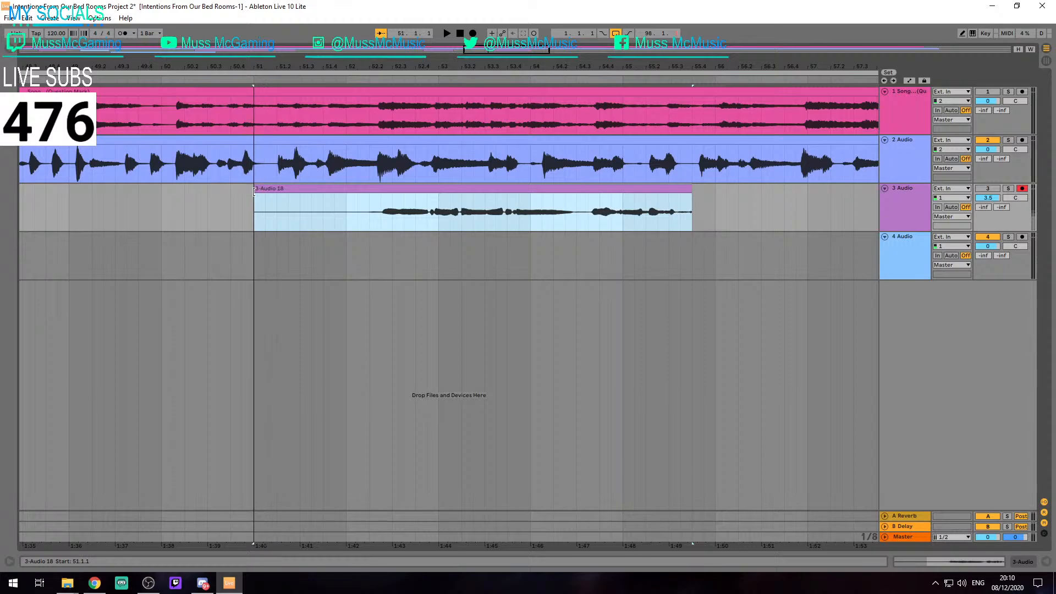
scroll(319, 187, "down", 5)
scroll(354, 192, "up", 4)
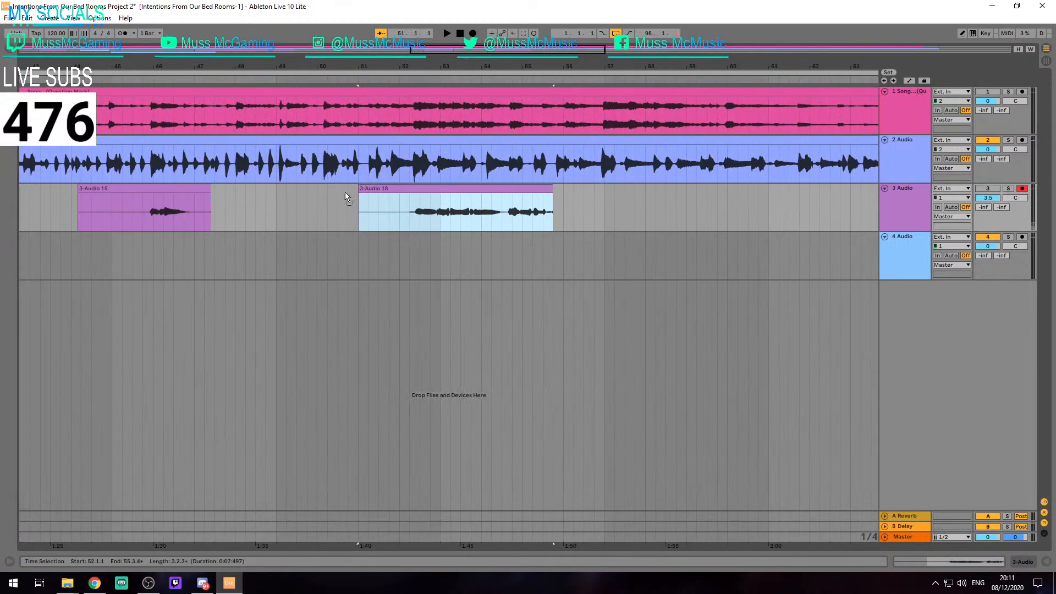
Play back the newest track 3 take from 51.1.1 and 52.2.1 to check its timing against track 2
left_click(439, 192)
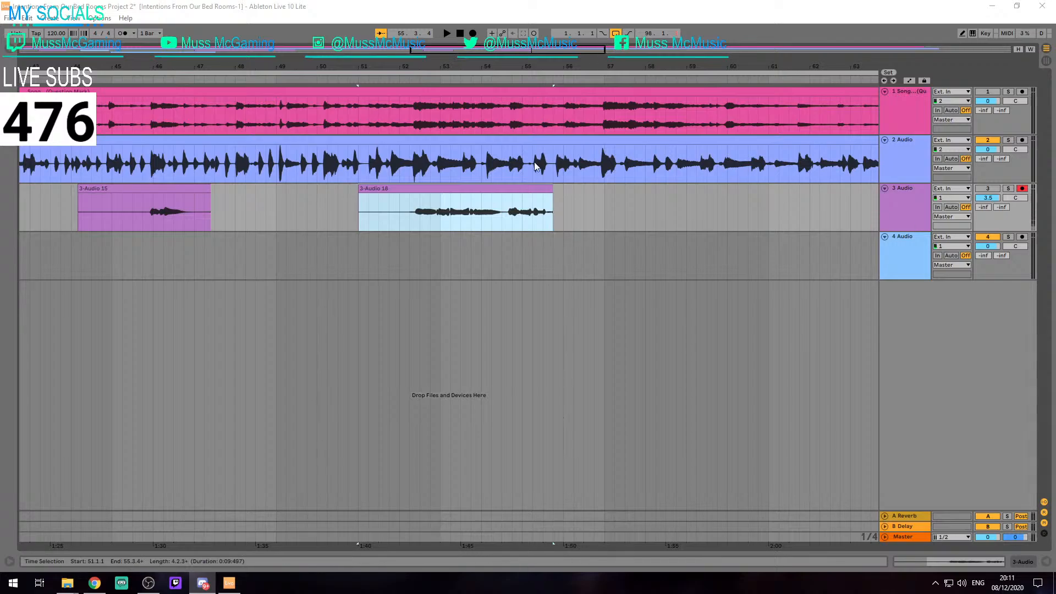
key("space")
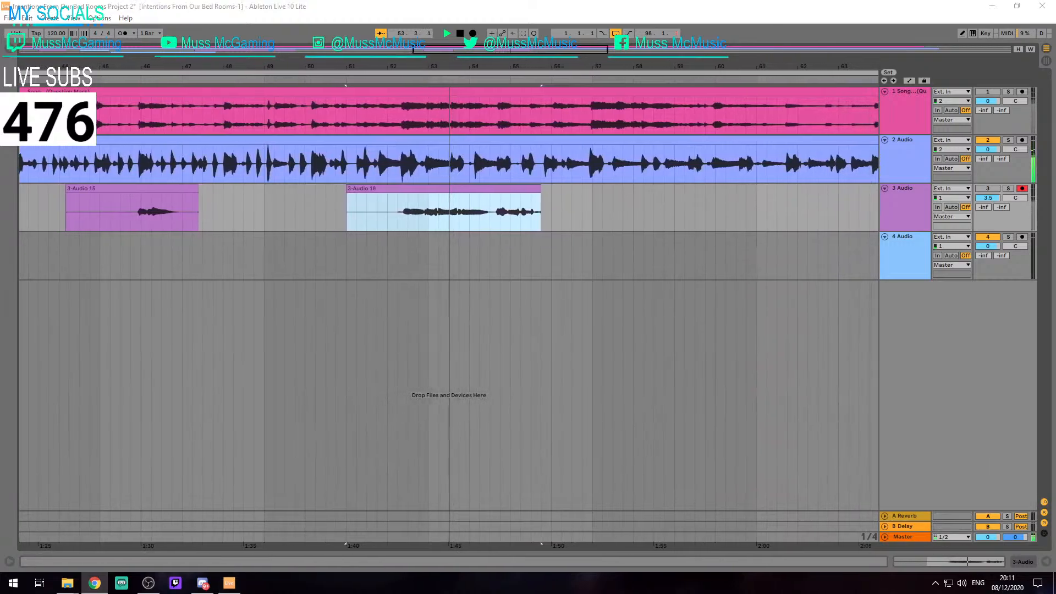
key("space")
left_click(487, 236)
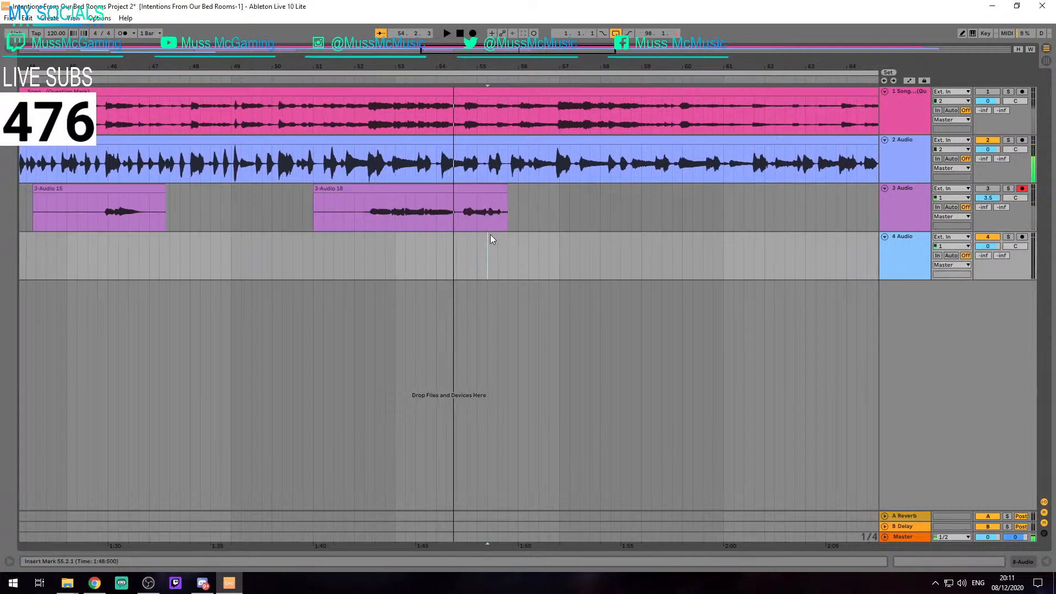
left_click(318, 213)
key("space")
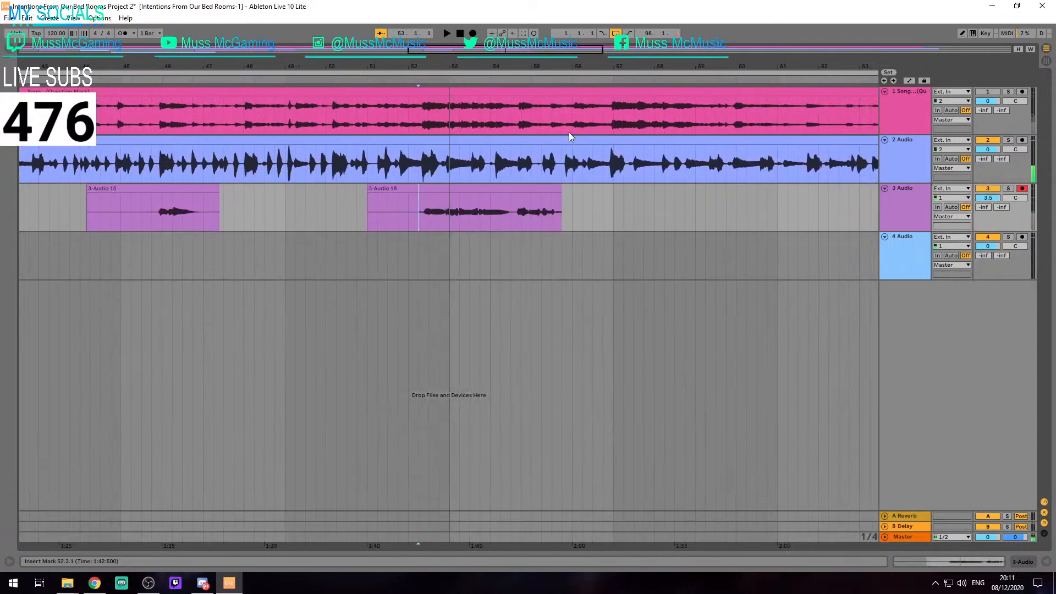
Listen to the original song on track 1 alone from around bar 52, with tracks 2 and 3 switched off
key("space")
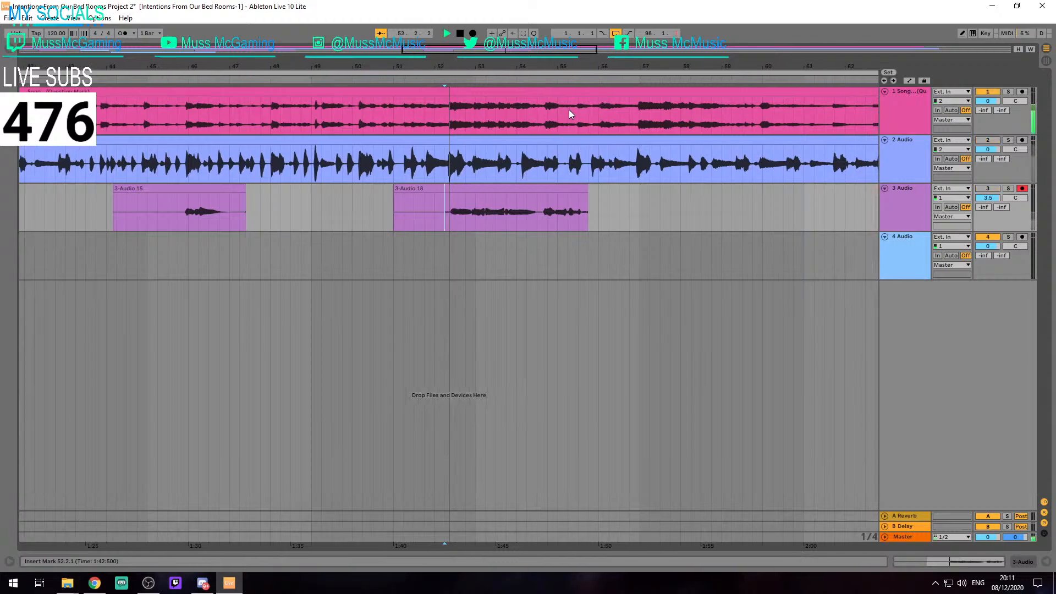
left_click(413, 129)
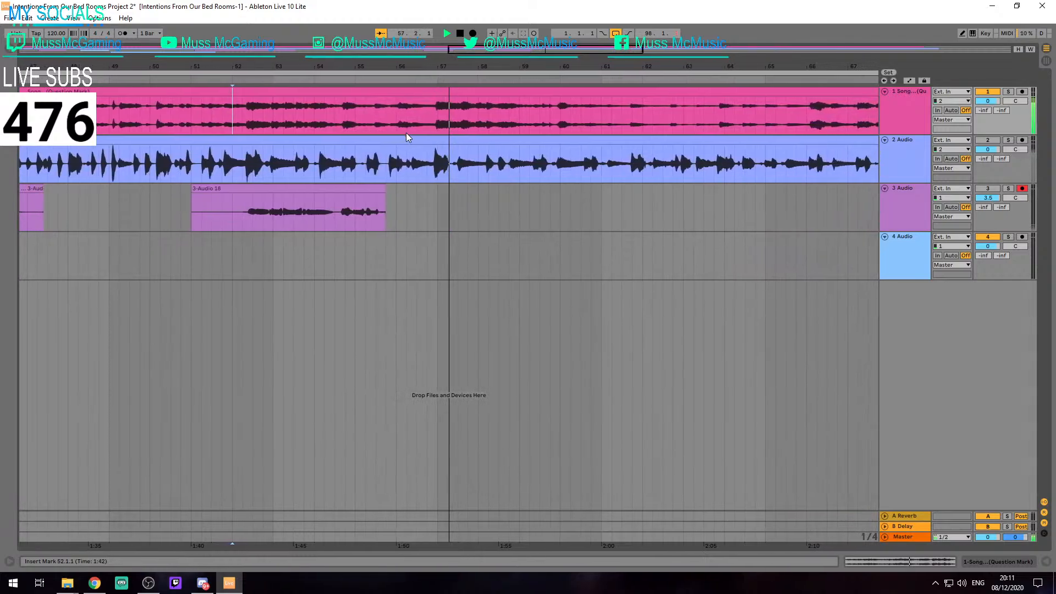
key("space")
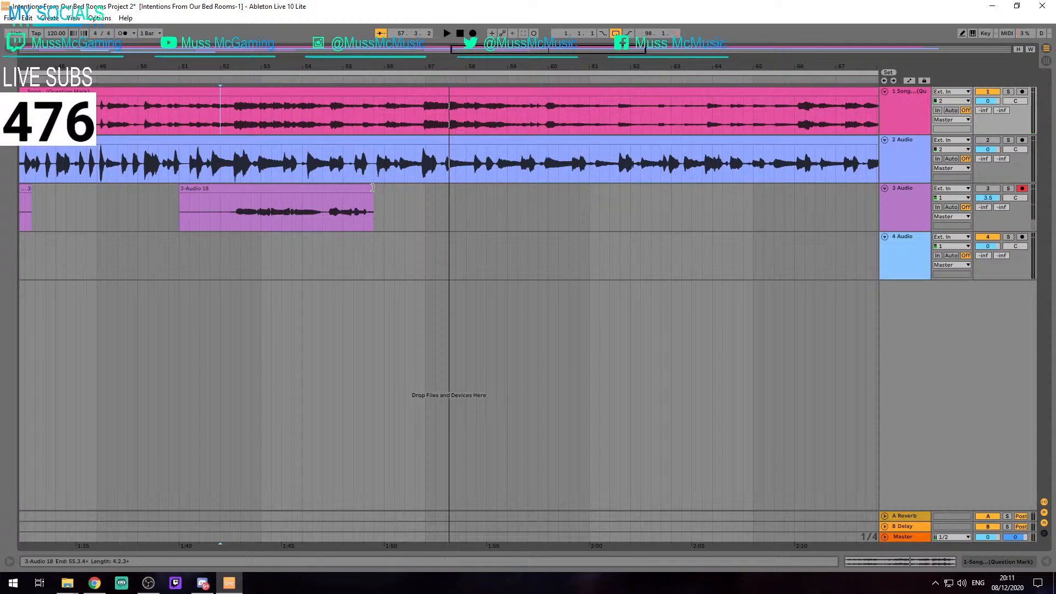
Record a new track 3 take over the existing one, from 51.1.1 to about 64.3
key("alt+Tab")
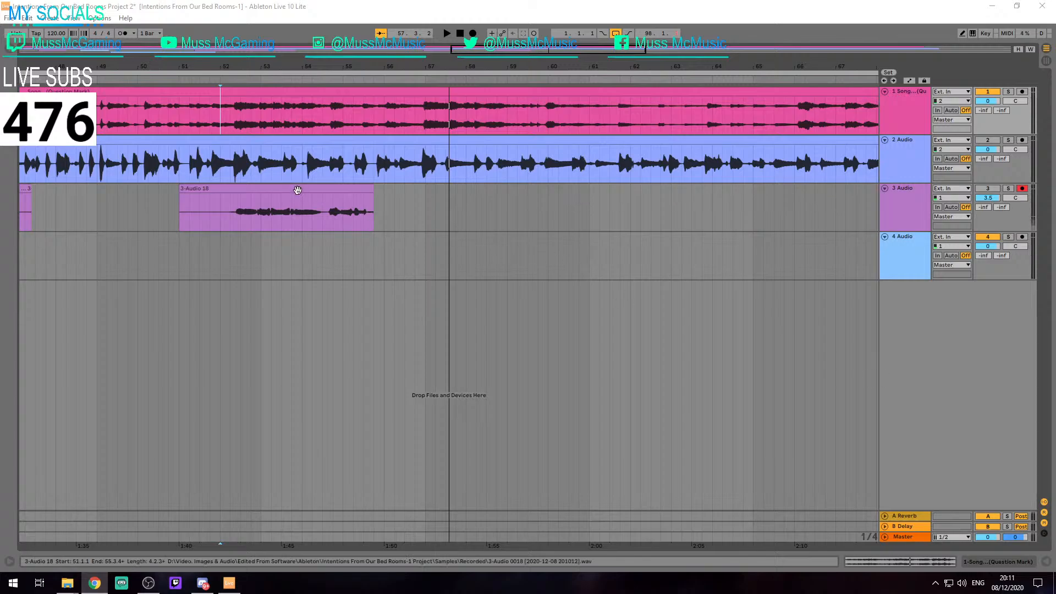
left_click(183, 193)
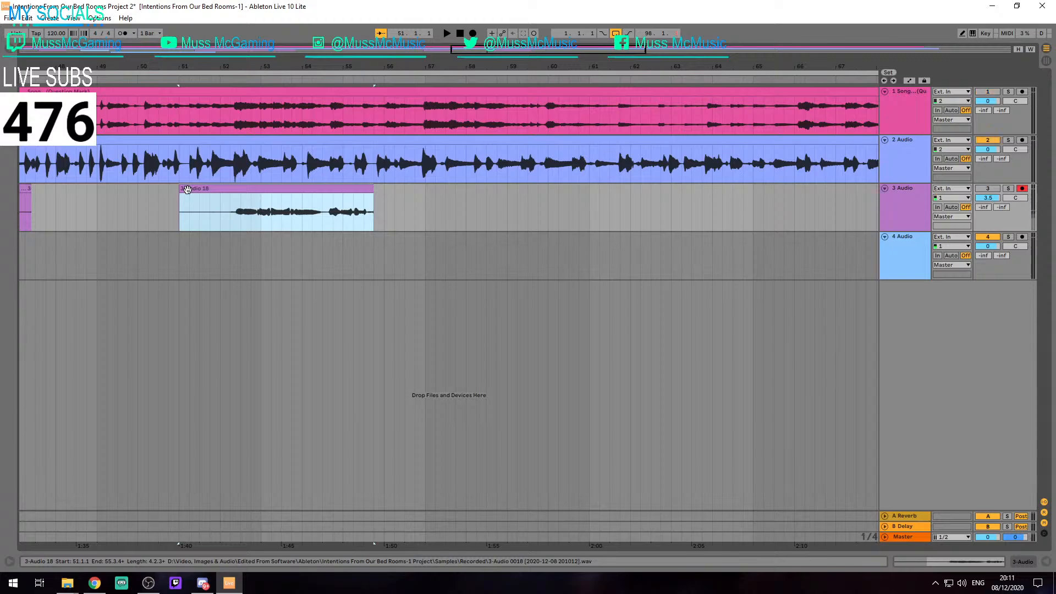
key("F9")
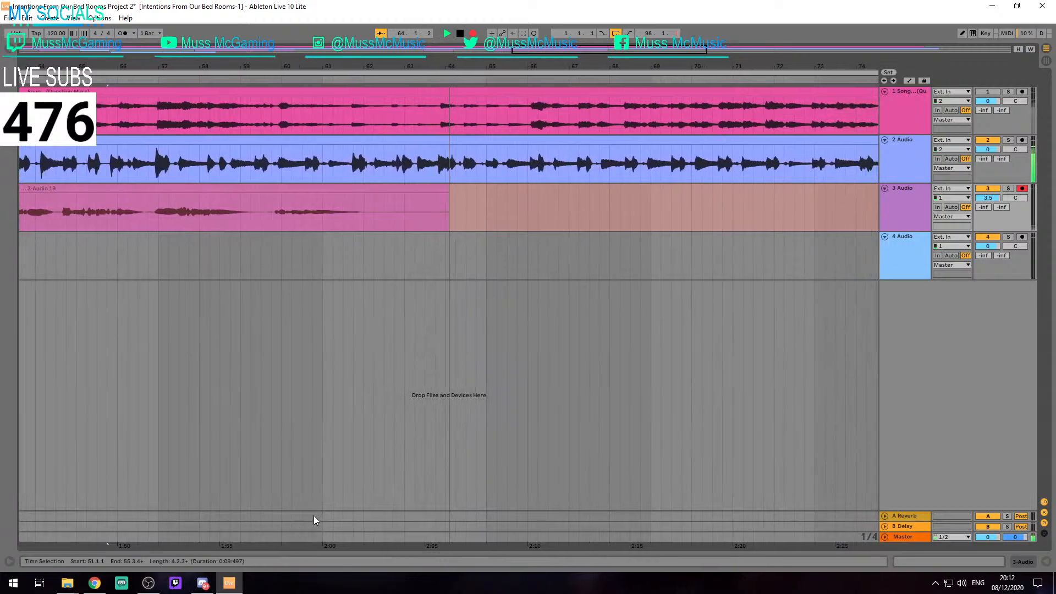
key("space")
Play the end of the new track 3 take from 62.2.1 and shorten the clip's end to about 62.1.4
left_click(356, 219)
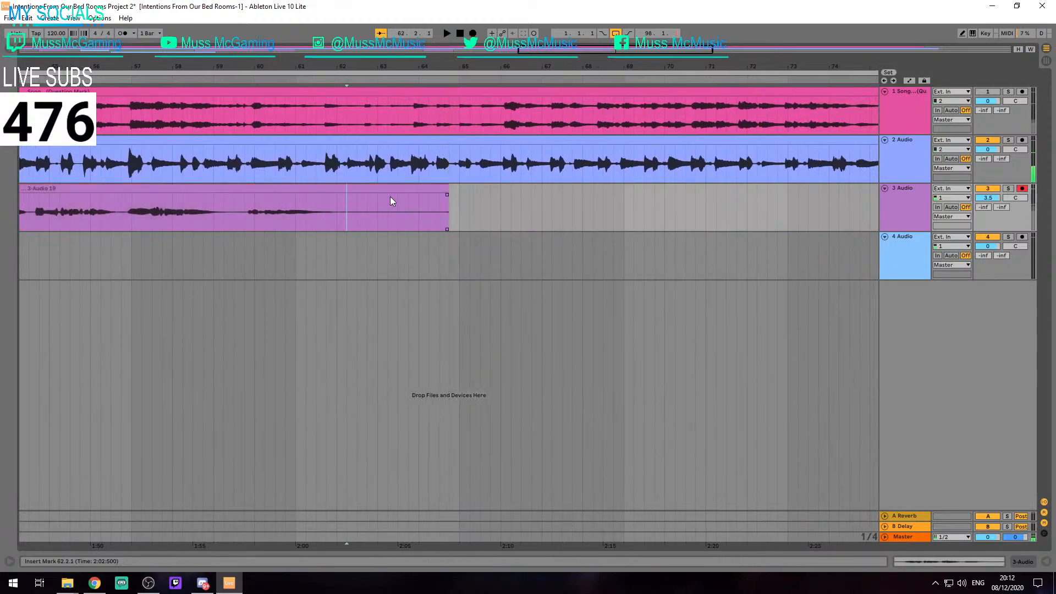
key("space")
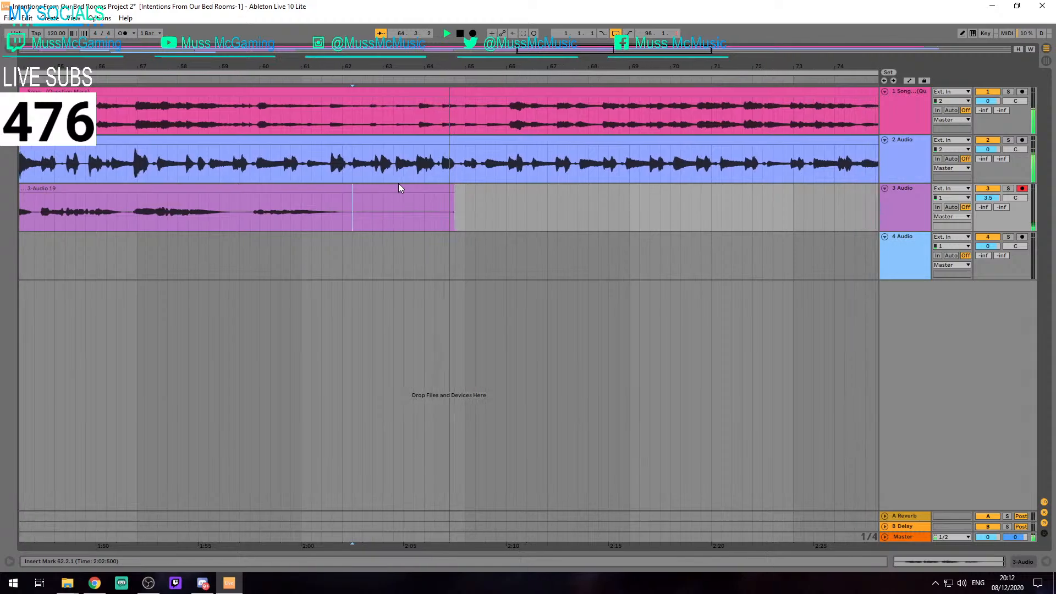
left_click_drag(451, 188, 376, 202)
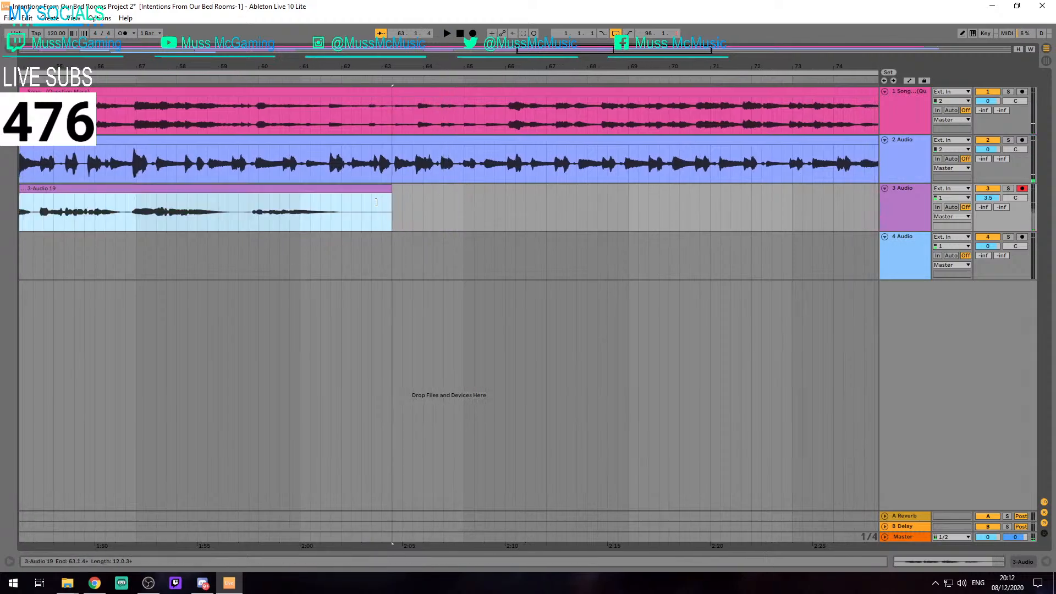
left_click_drag(228, 326, 497, 317)
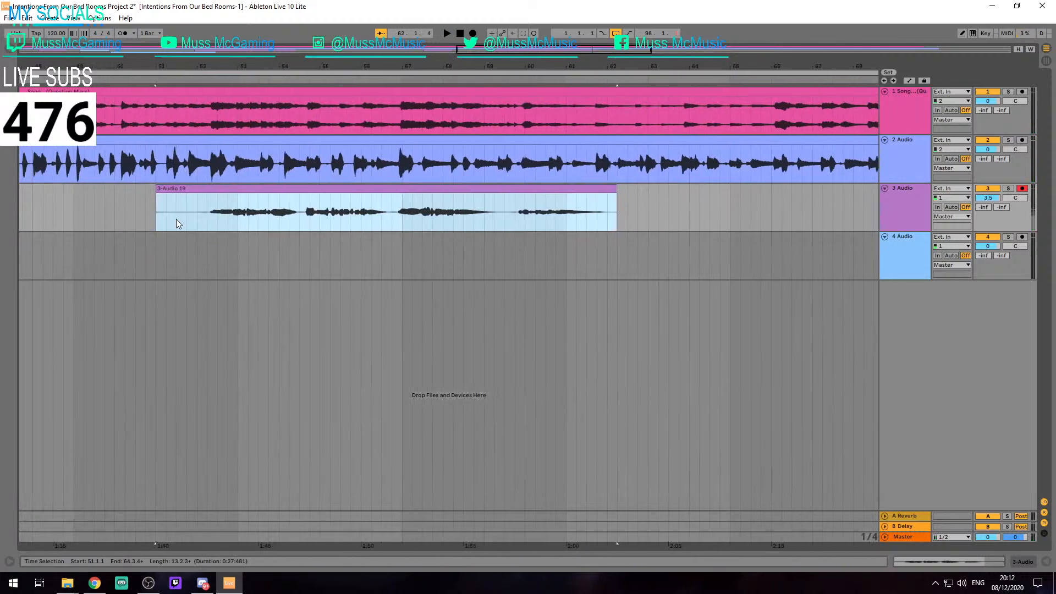
Trim the new track 3 take's start to 52.1.1 and its end to 62.1.1
left_click(161, 188)
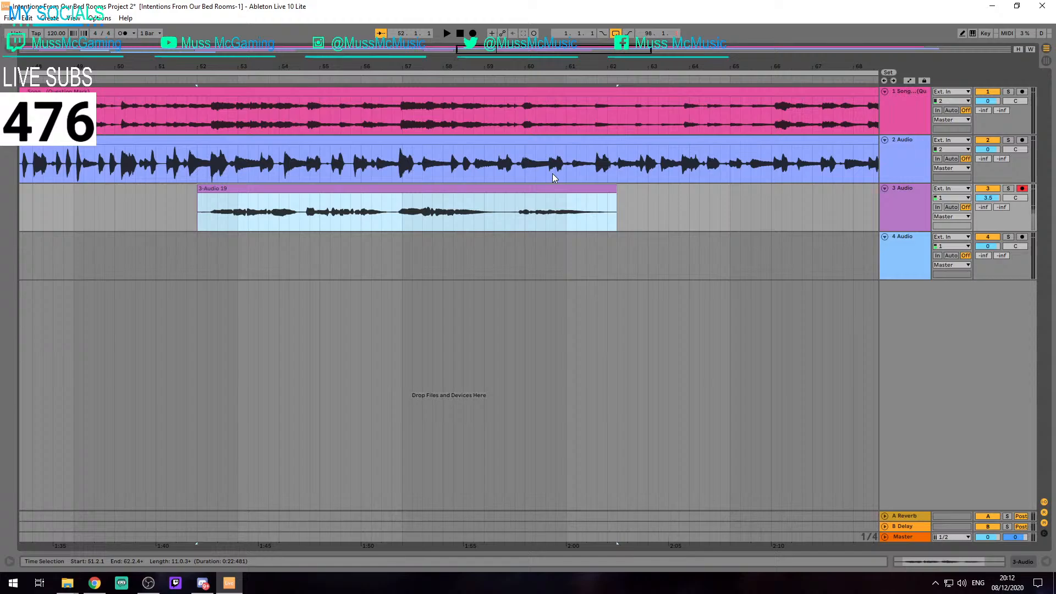
left_click(618, 199)
scroll(620, 199, "up", 3)
scroll(621, 201, "up", 5)
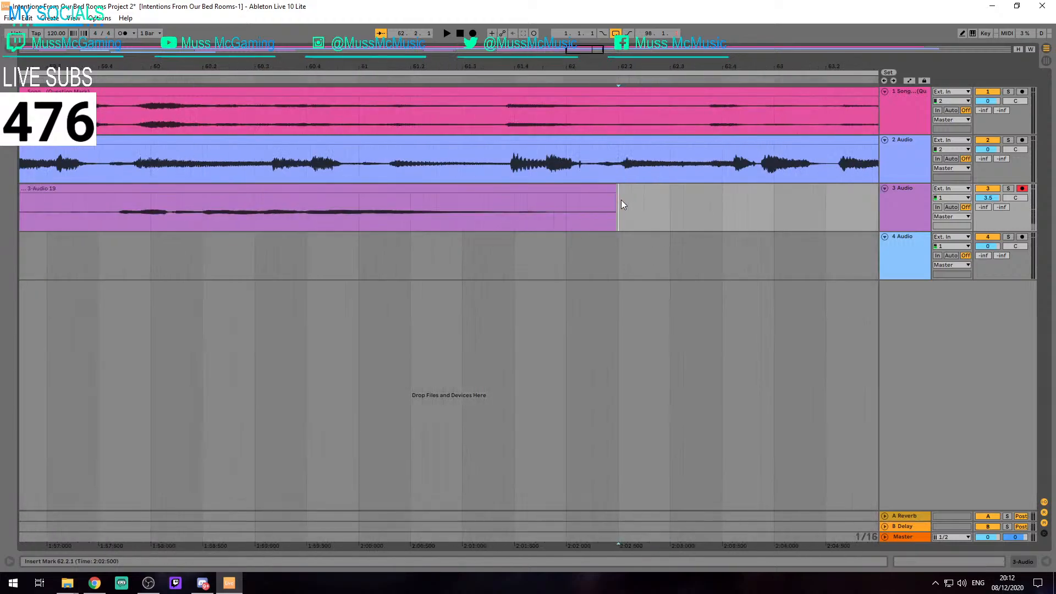
left_click(645, 188)
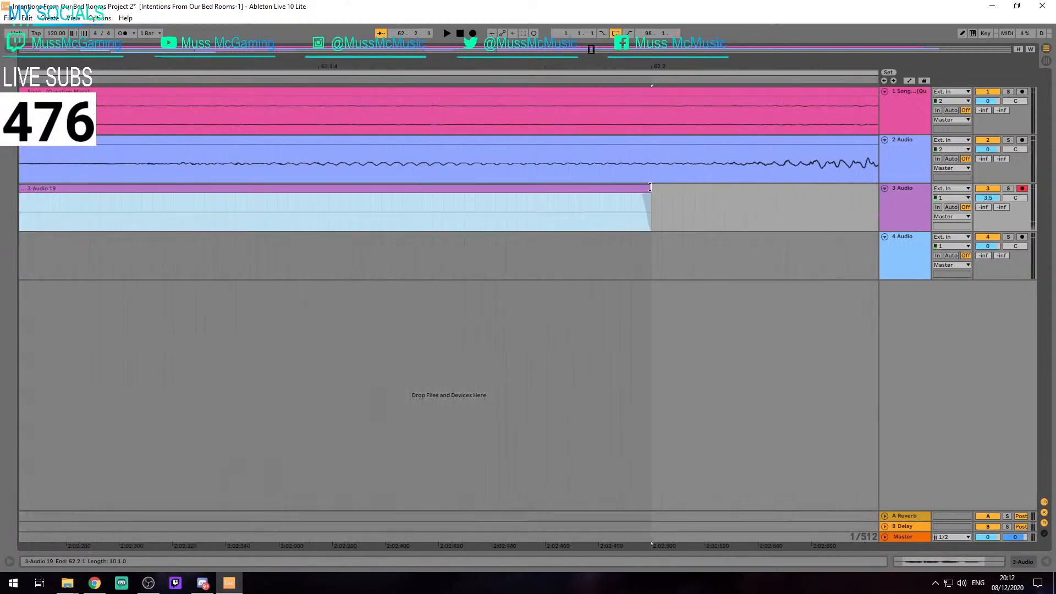
scroll(649, 188, "down", 5)
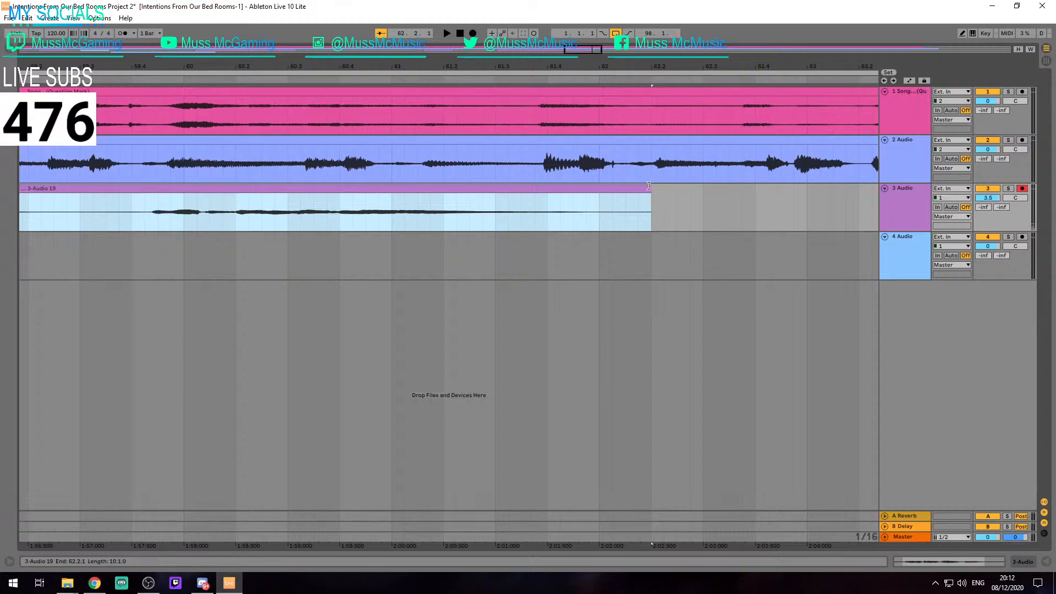
left_click_drag(652, 188, 599, 193)
scroll(603, 193, "down", 4)
scroll(604, 193, "up", 2)
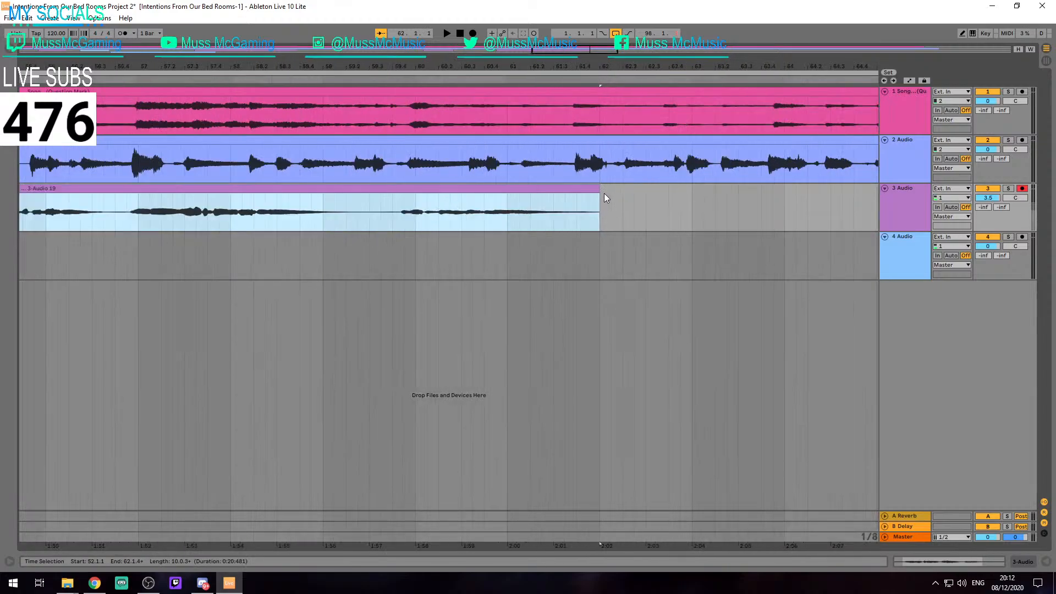
scroll(621, 212, "down", 3)
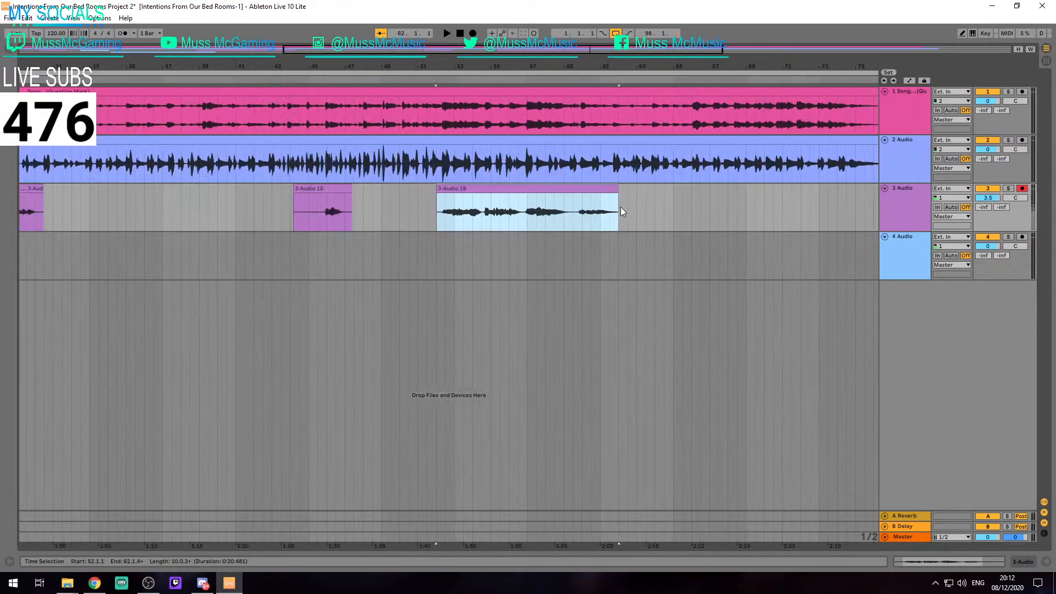
Record two more track 3 takes, from 62.1.1 to about bar 78 and from 77.1.1 to about 90.4
scroll(624, 213, "down", 4)
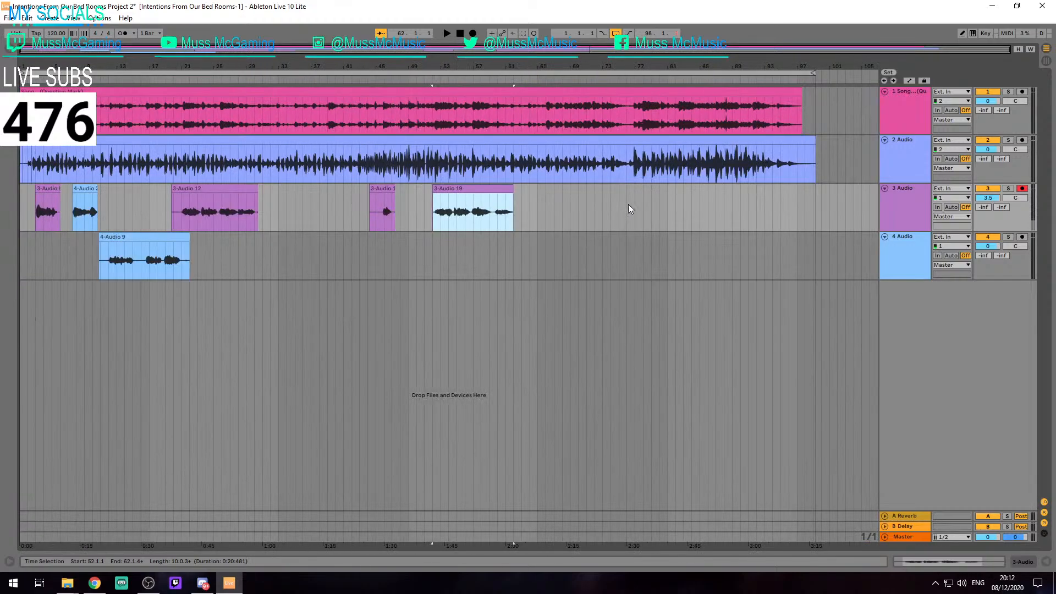
scroll(529, 208, "up", 5)
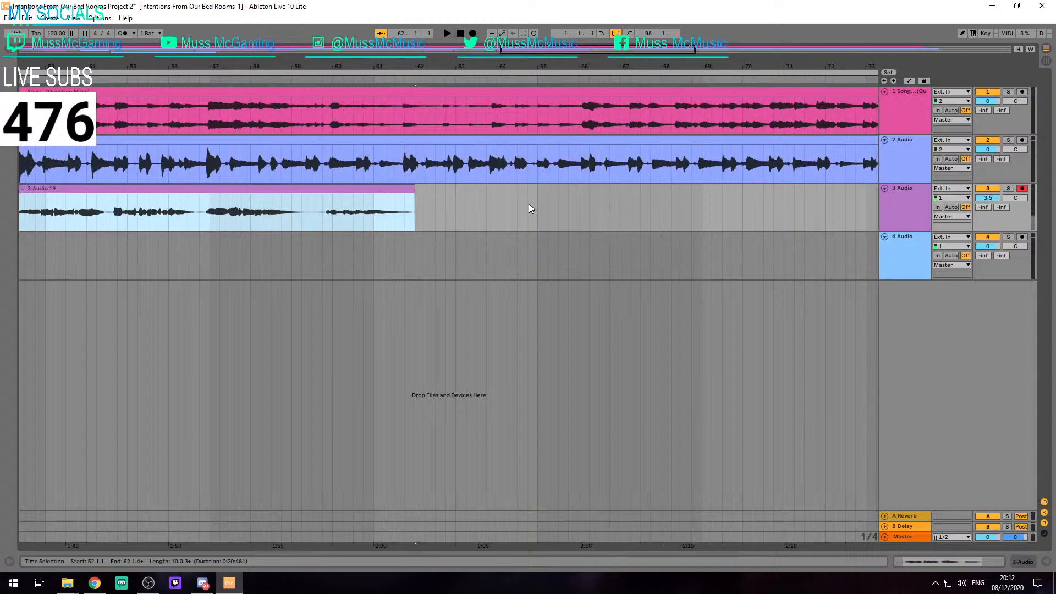
left_click(424, 209)
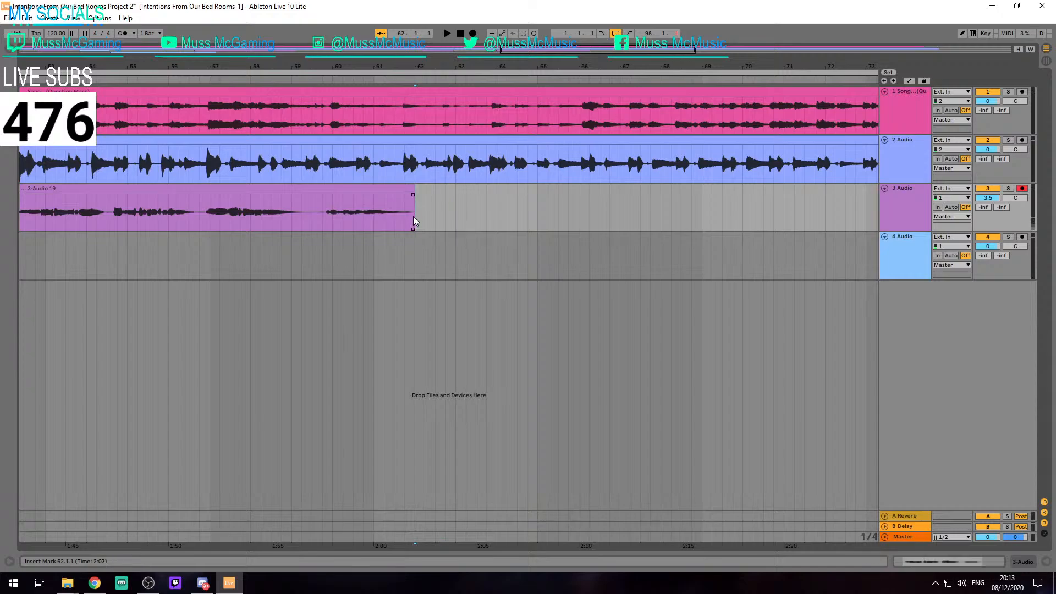
key("F9")
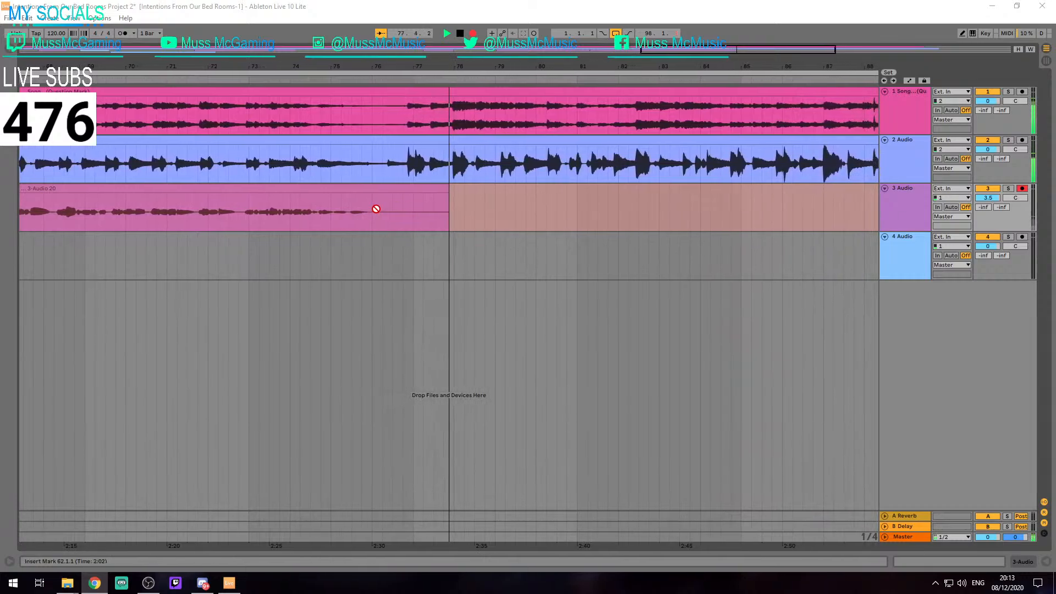
key("space")
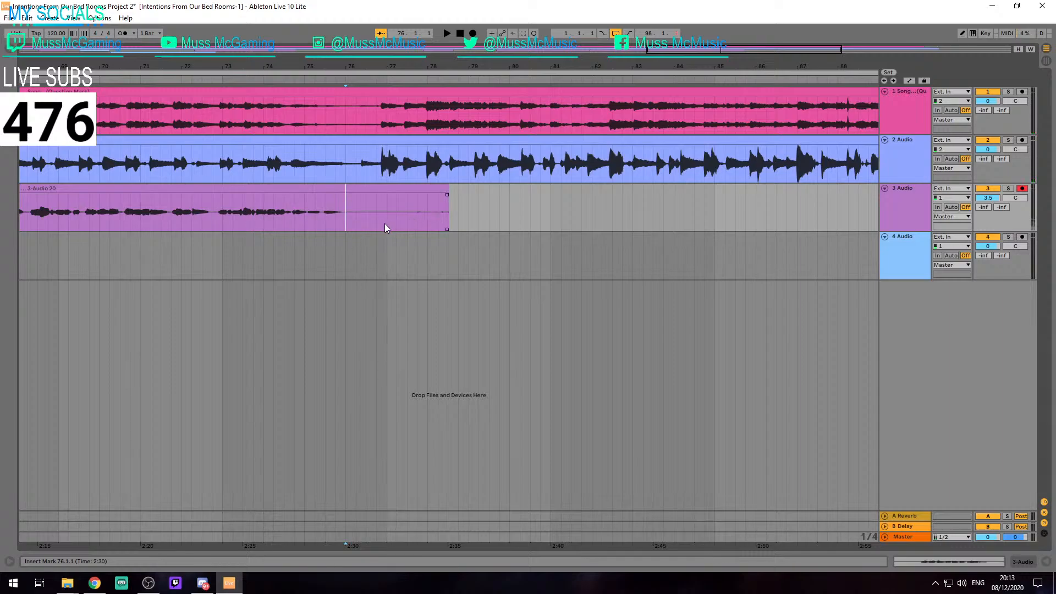
key("F9")
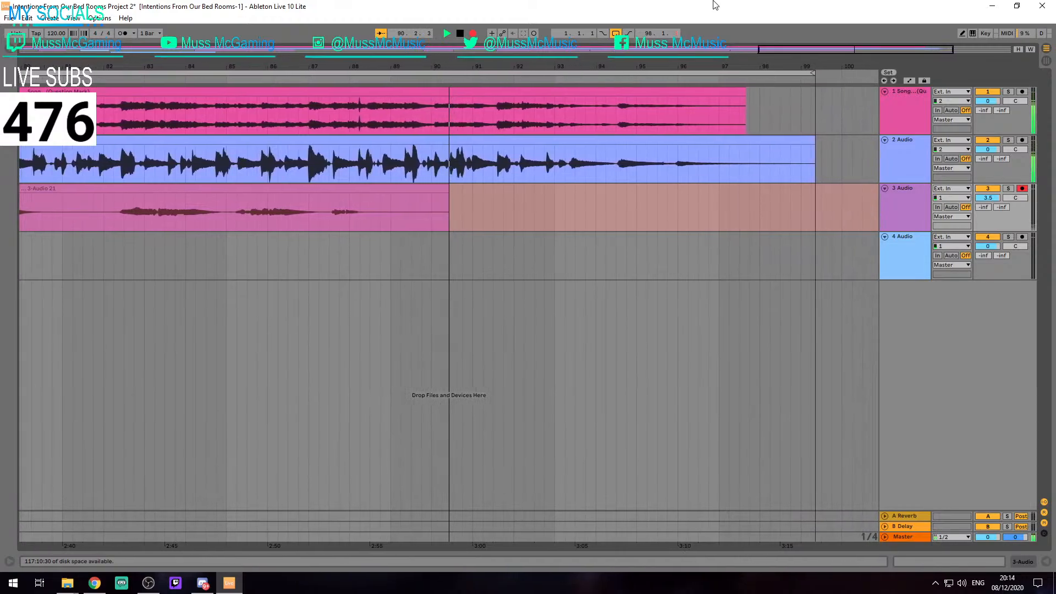
key("space")
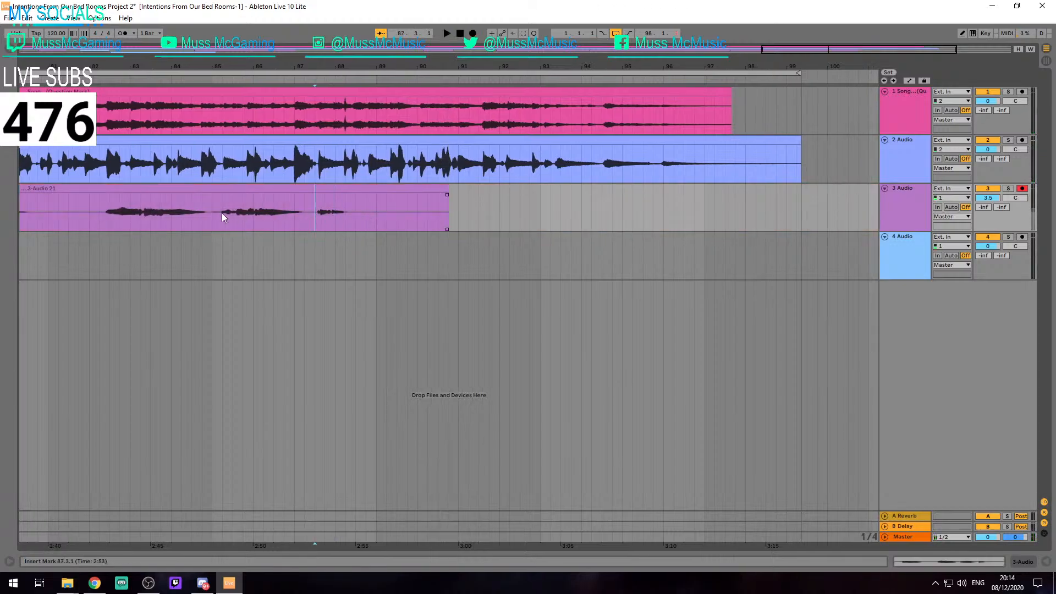
Play the newest track 3 take from 77.1.1 with the original song on track 1 switched off
scroll(252, 227, "left", 6)
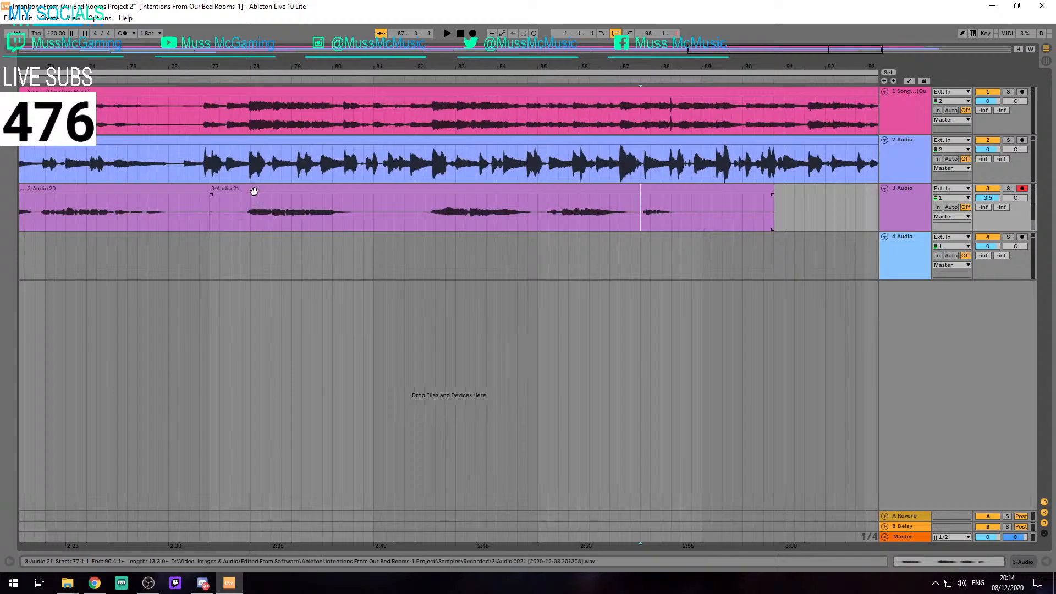
left_click(415, 220)
left_click(225, 191)
key("space")
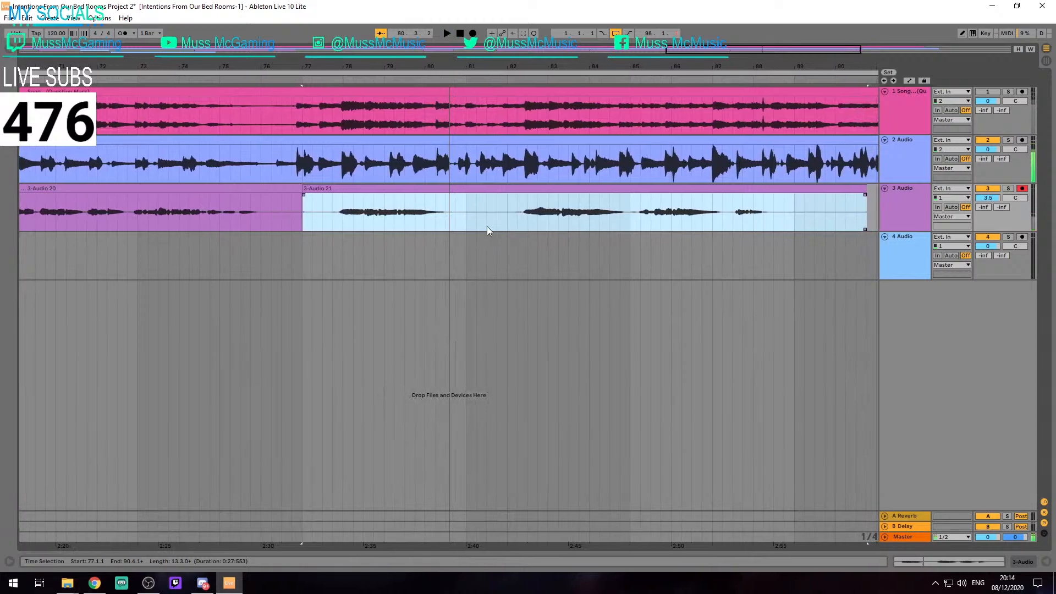
Arm track 4 and record a second vocal on it from 77.1.1 to about 93.1, with the song on track 1 audible
left_click(309, 245)
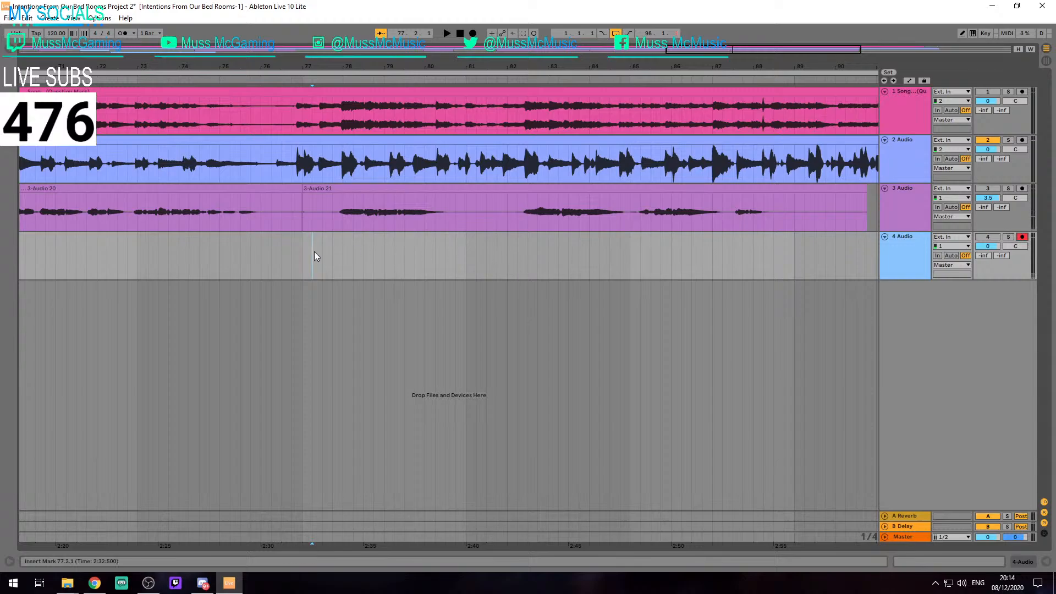
key("F9")
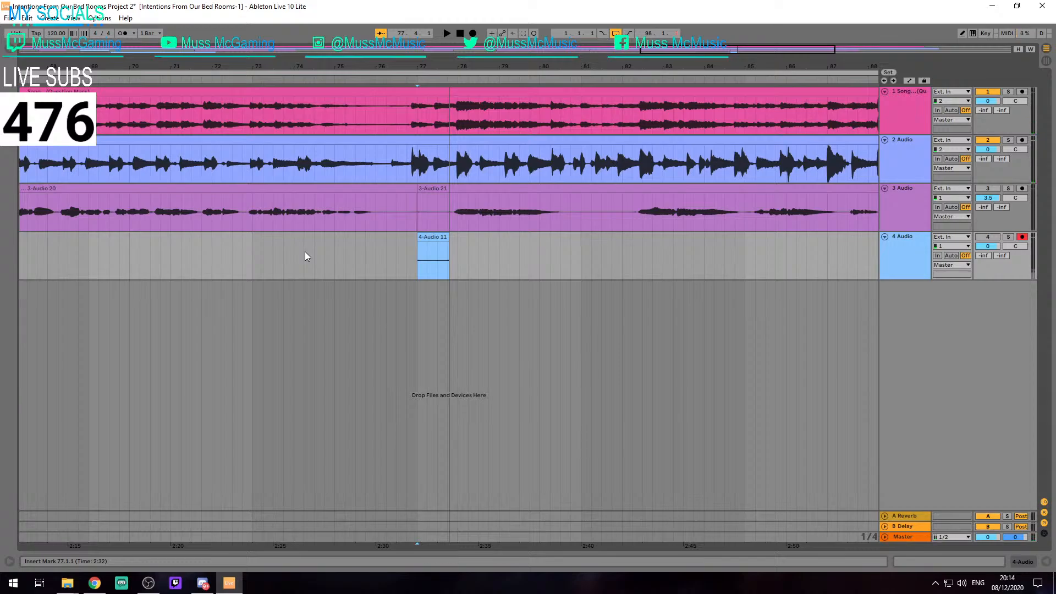
key("F9")
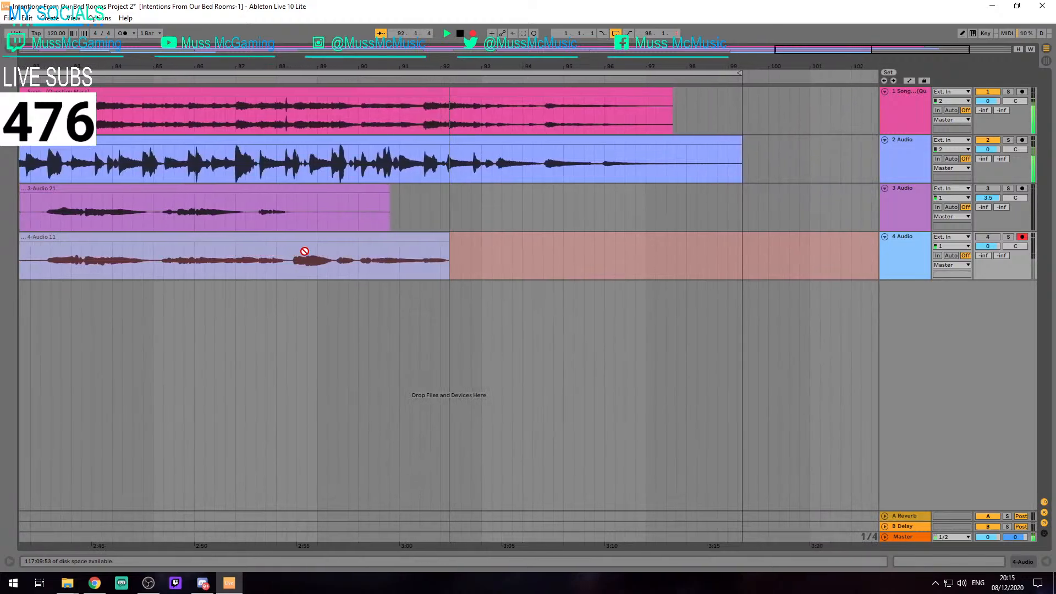
key("space")
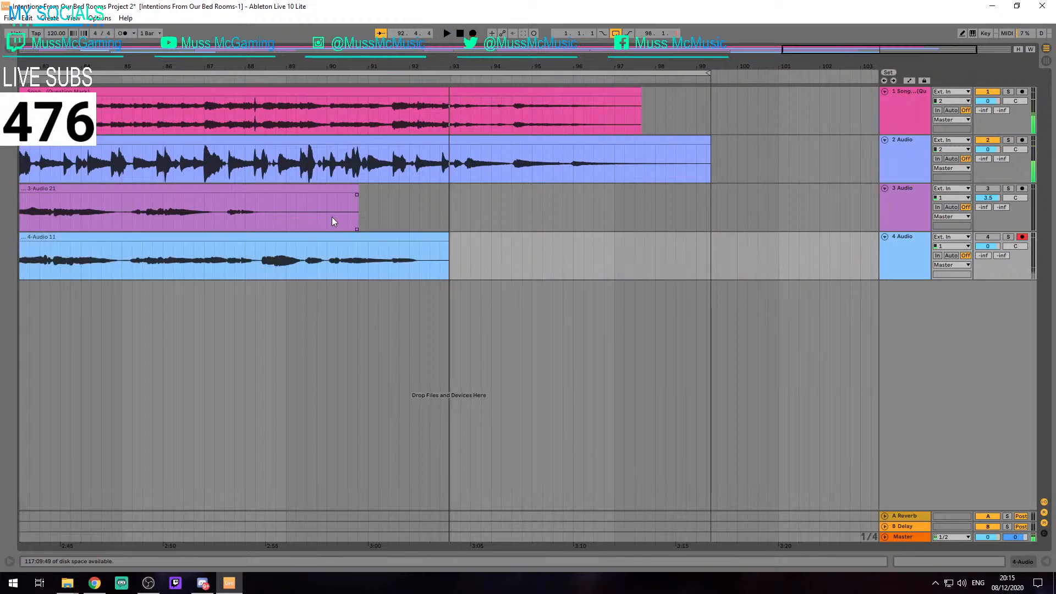
Record a new track 3 take over the end of the existing one, from about bar 85 to about bar 97
left_click(327, 220)
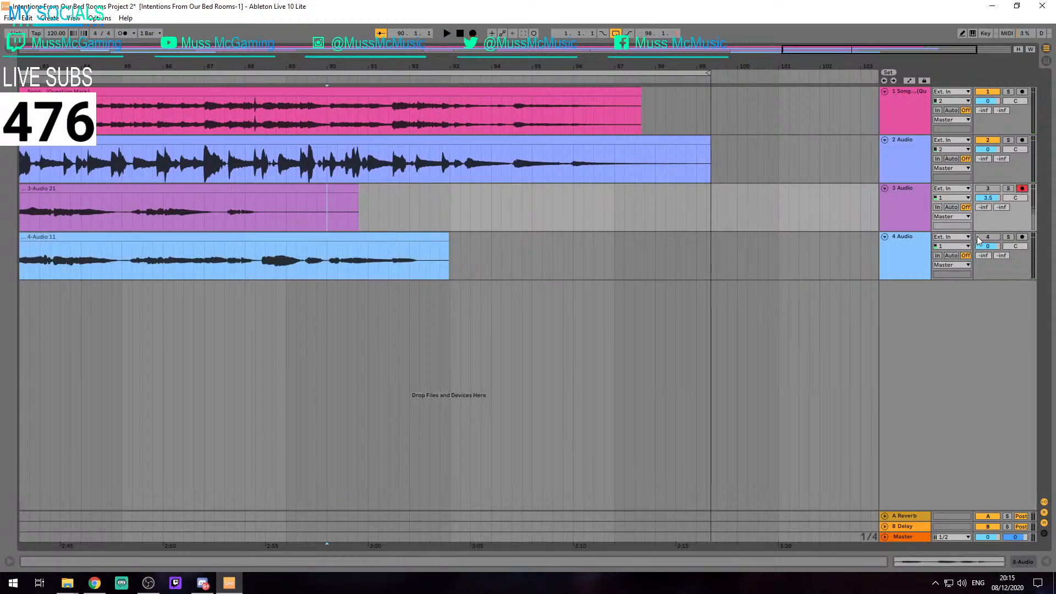
left_click(226, 212)
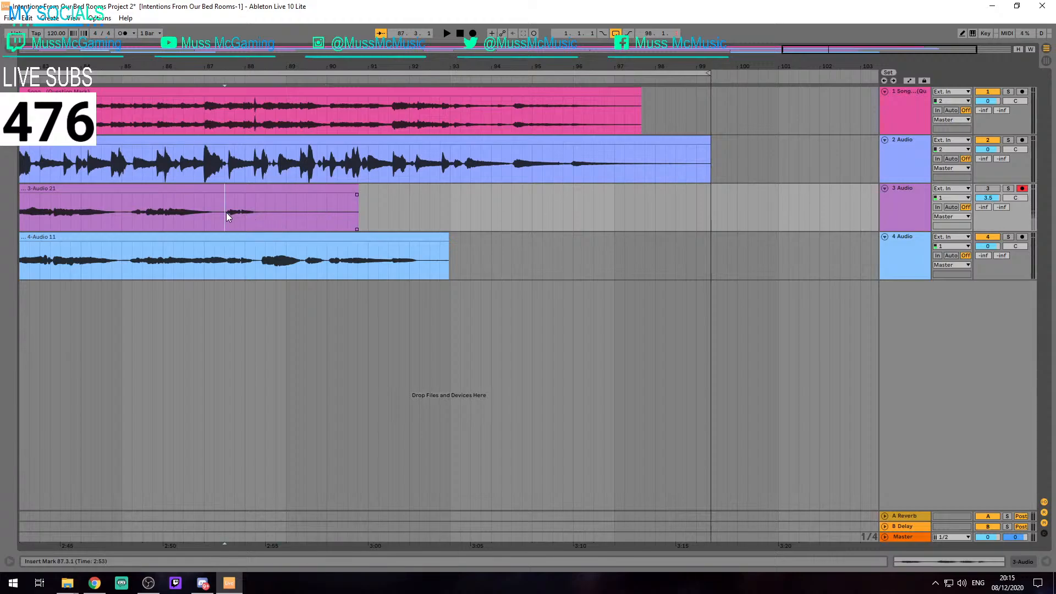
left_click(121, 219)
key("F9")
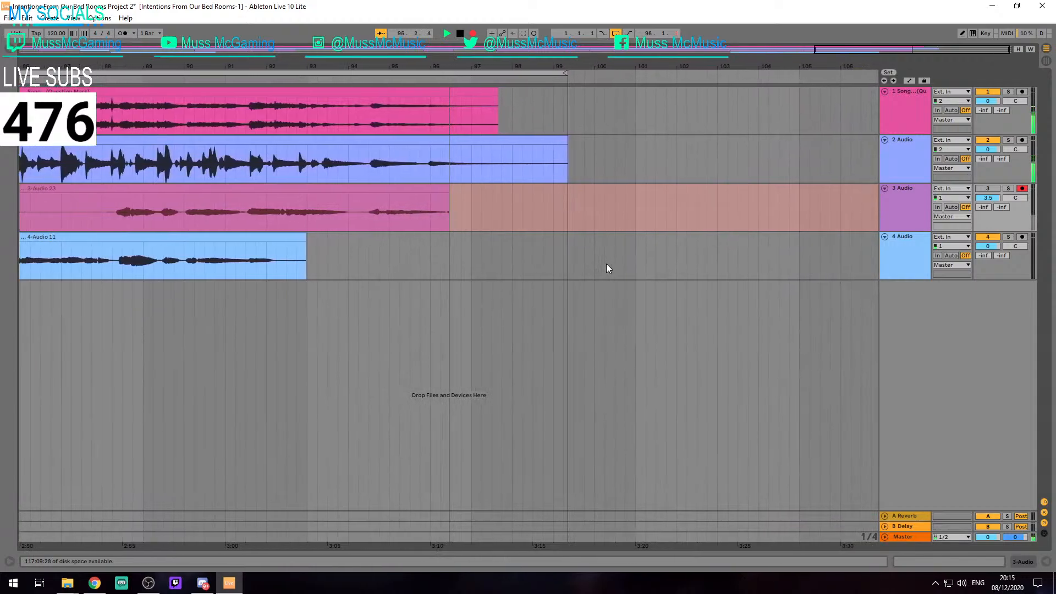
key("space")
Record the closing track 4 take from 93.1.1 to about 97.1.1, with track 2 switched off and track 3 audible
left_click(317, 277)
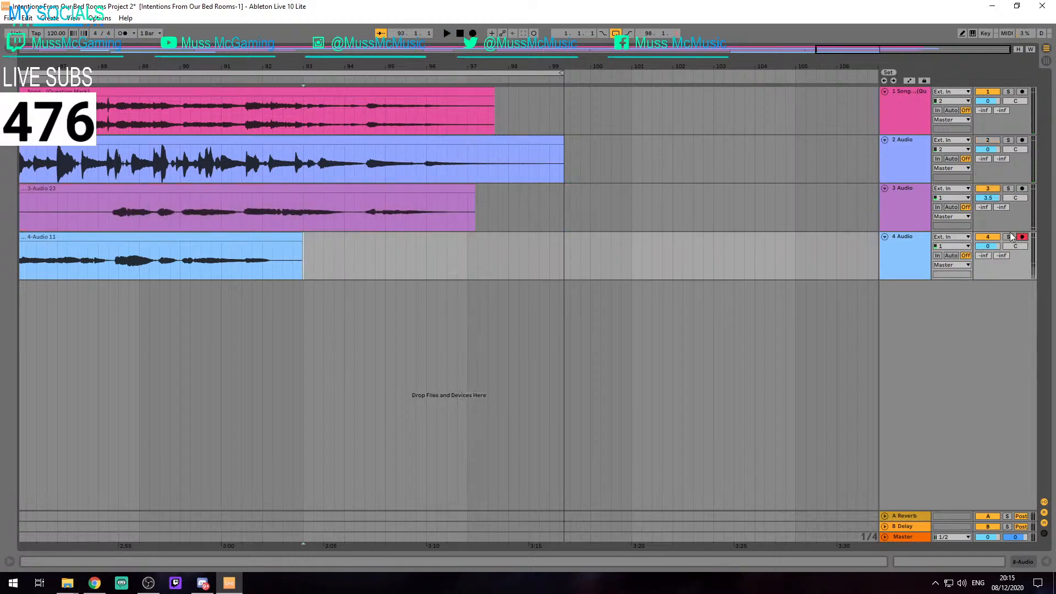
key("F9")
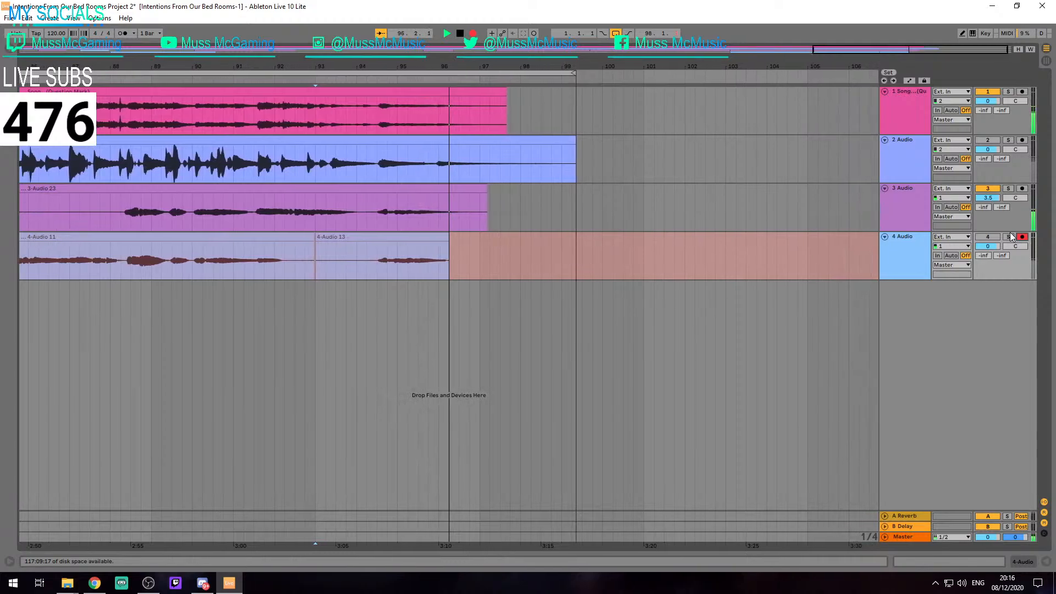
key("space")
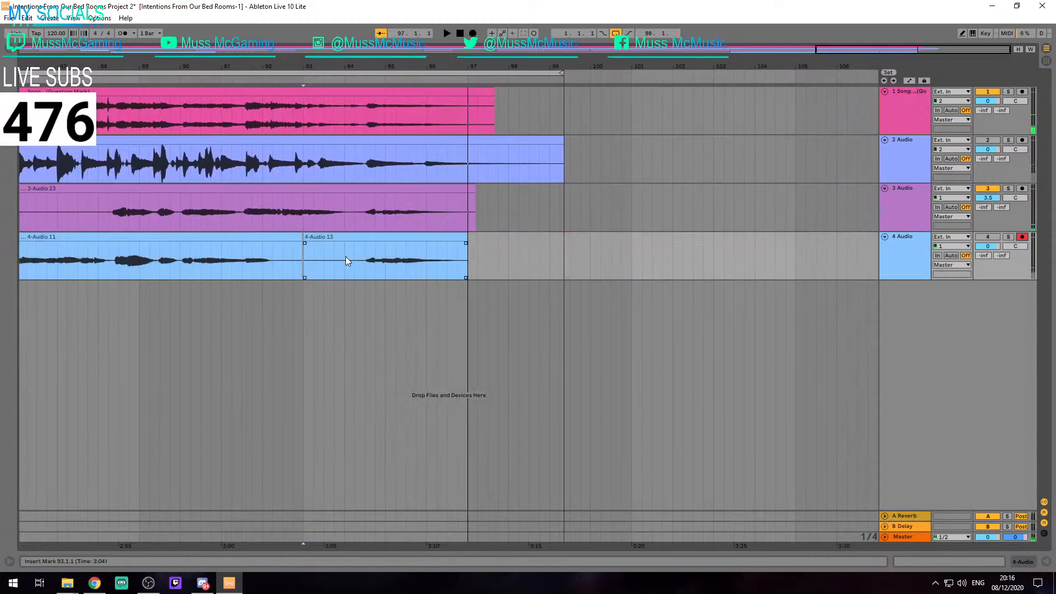
Set the audio driver type to MME/DirectX and close the preferences
scroll(294, 210, "down", 5)
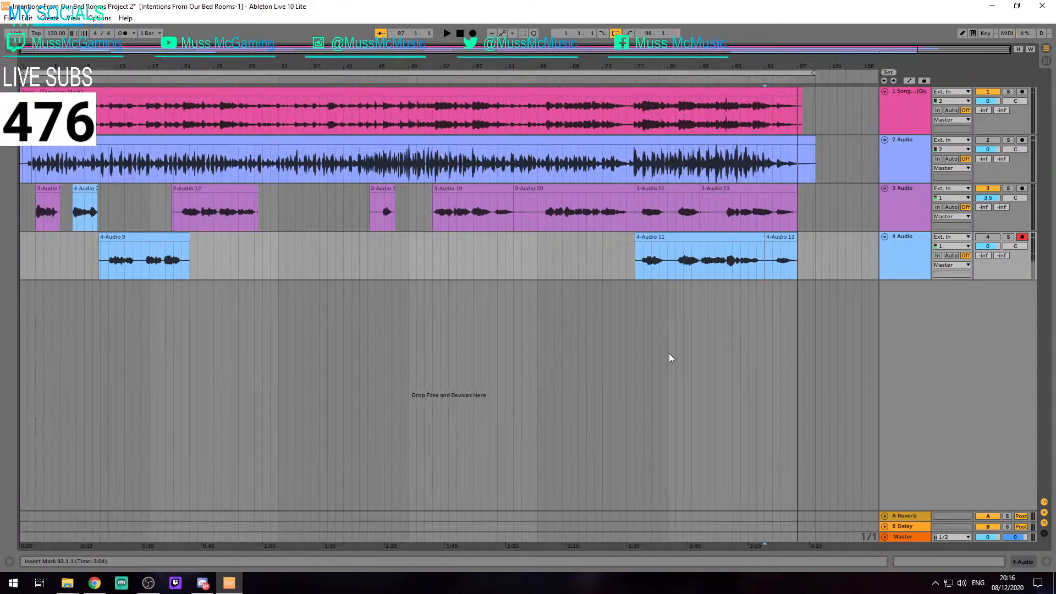
key("ctrl+comma")
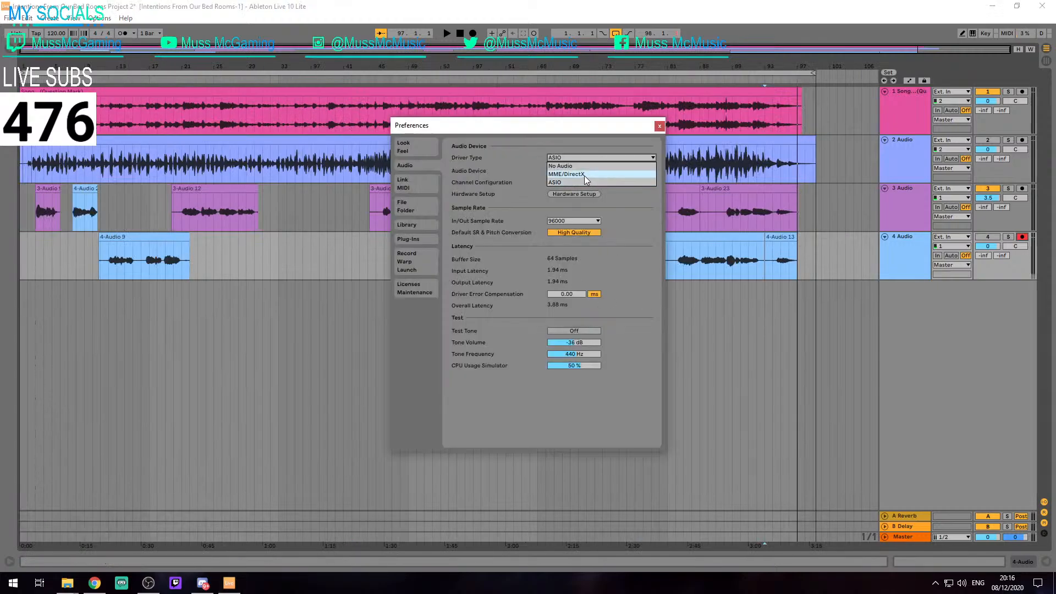
left_click(584, 175)
left_click(658, 126)
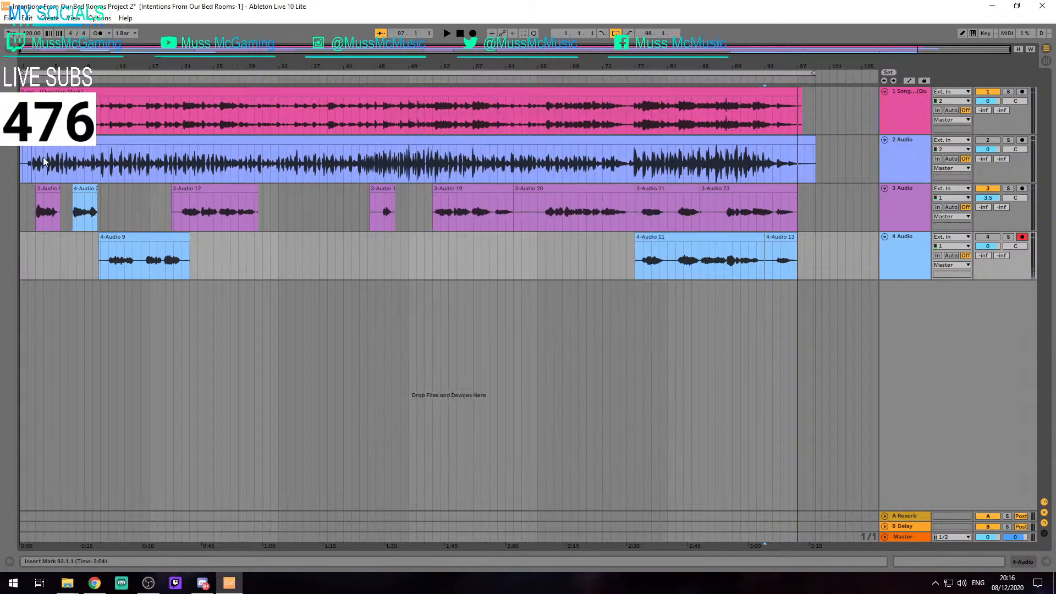
Play the mix from 2.3.1 twice with track 1 switched off and tracks 2, 3 and 4 on
left_click(50, 140)
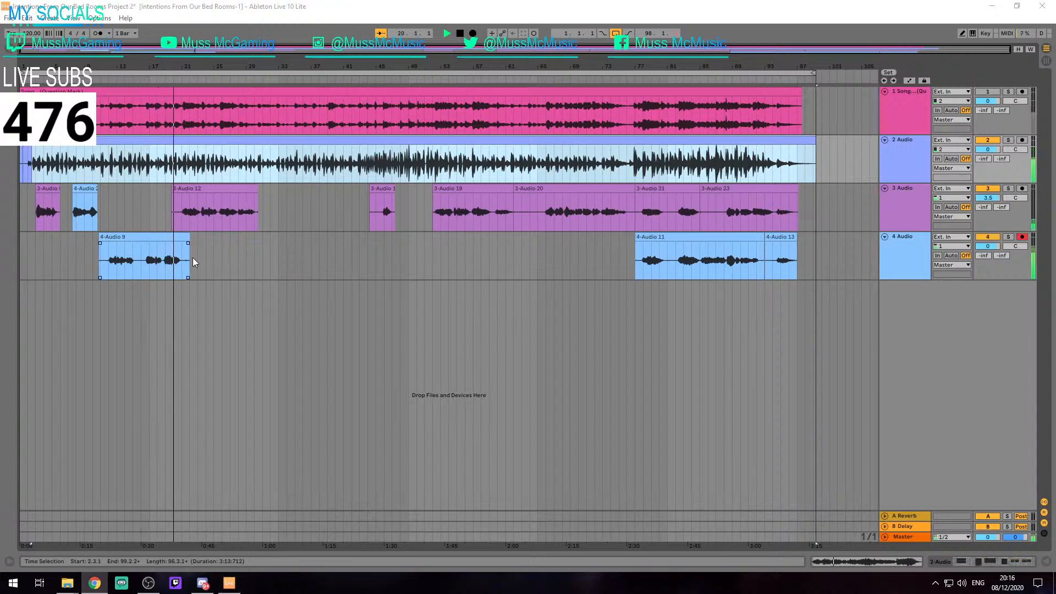
left_click(262, 258)
key("space")
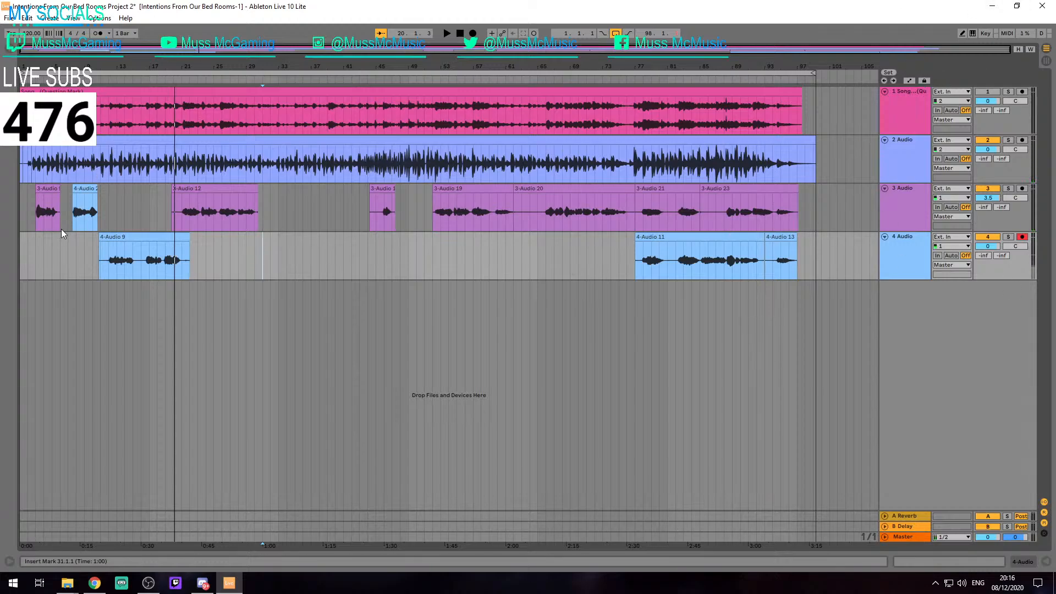
left_click(50, 158)
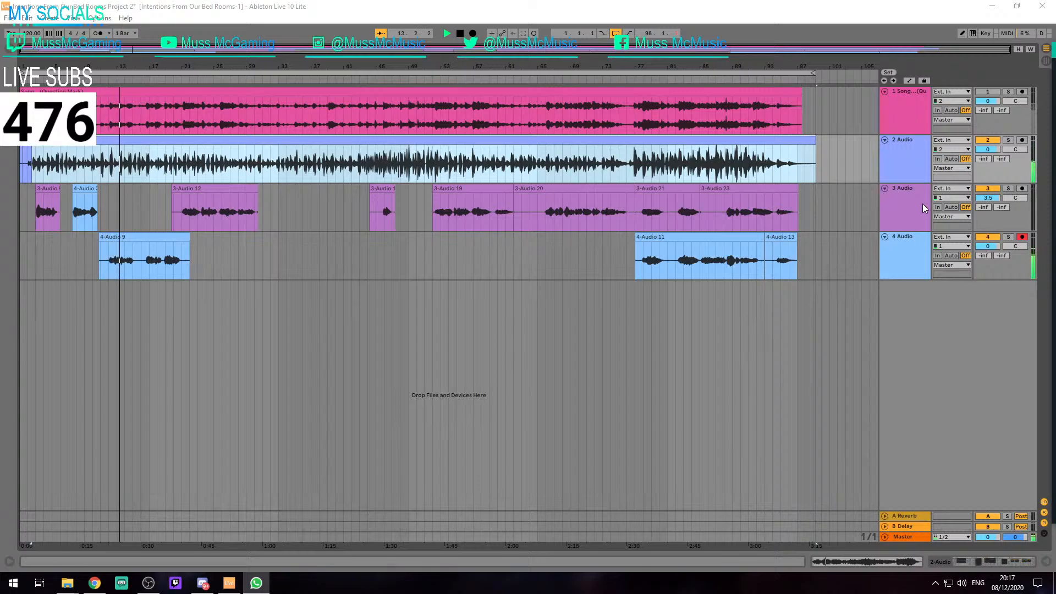
Set track 4's volume to 3.5 dB during playback
left_click(987, 246)
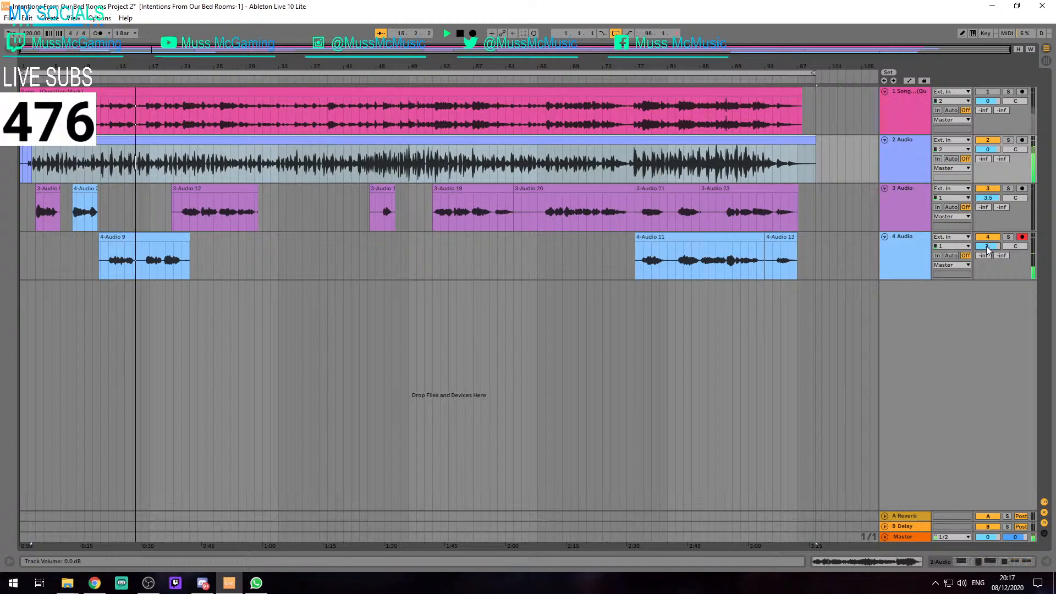
type("3.5")
key("Return")
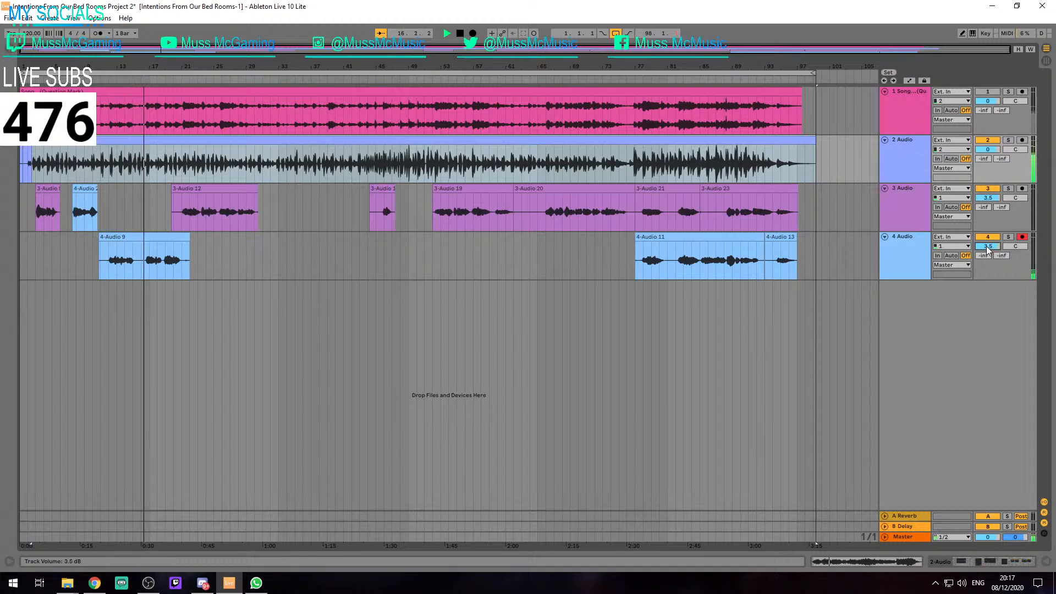
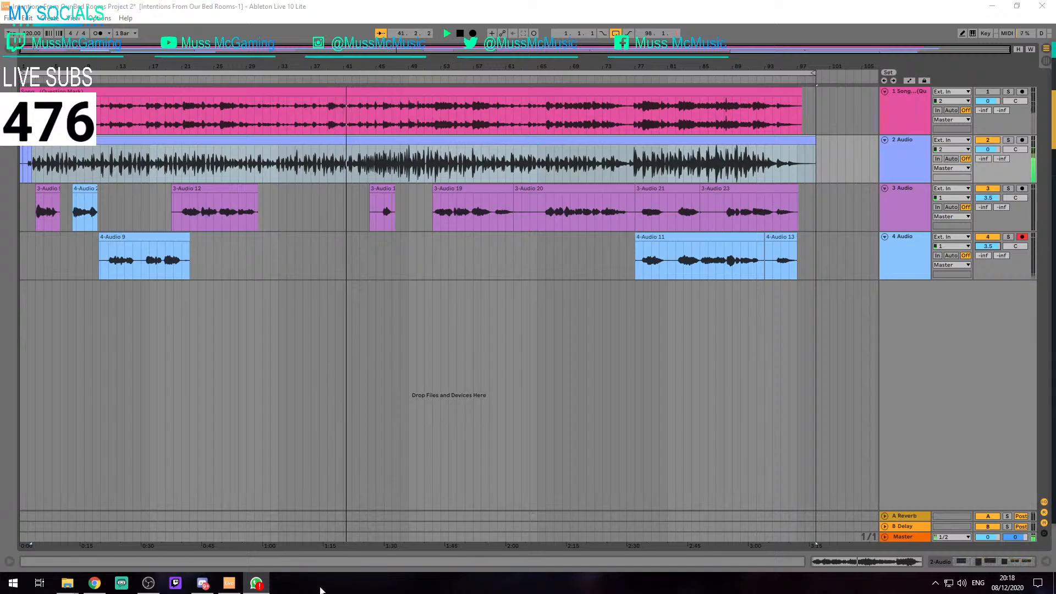
Select the 3-Audio 19 clip on track 3 and stop the playback at its start
mouse_move(214, 588)
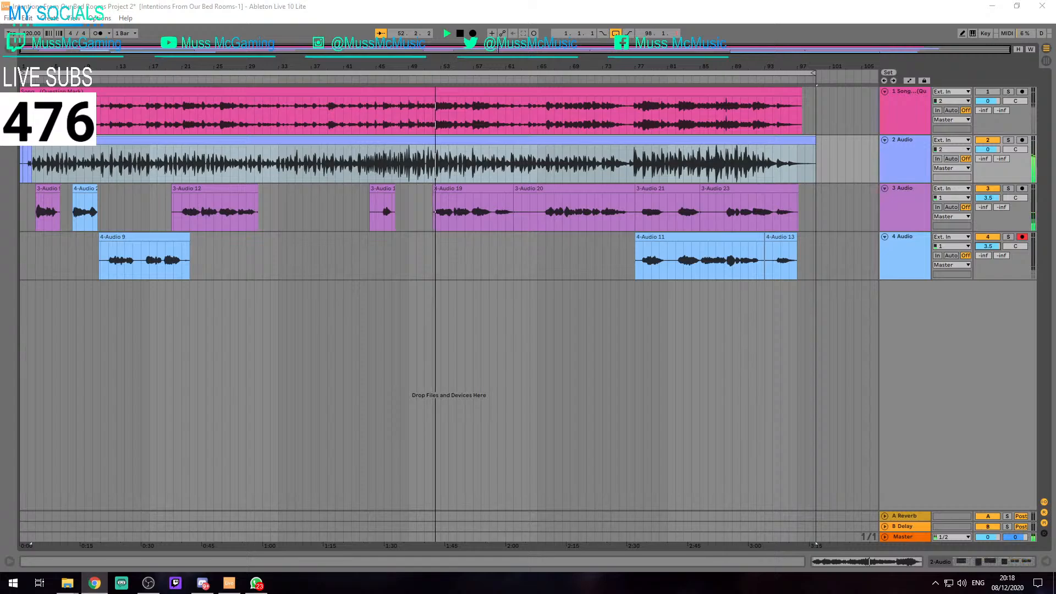
left_click(459, 207)
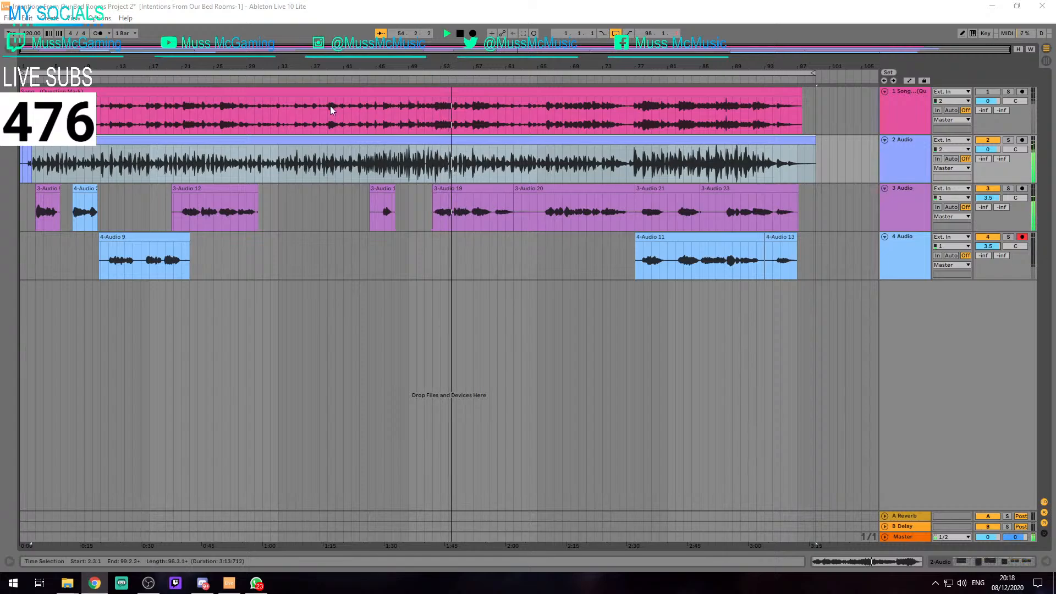
left_click(440, 259)
left_click(451, 190)
key("space")
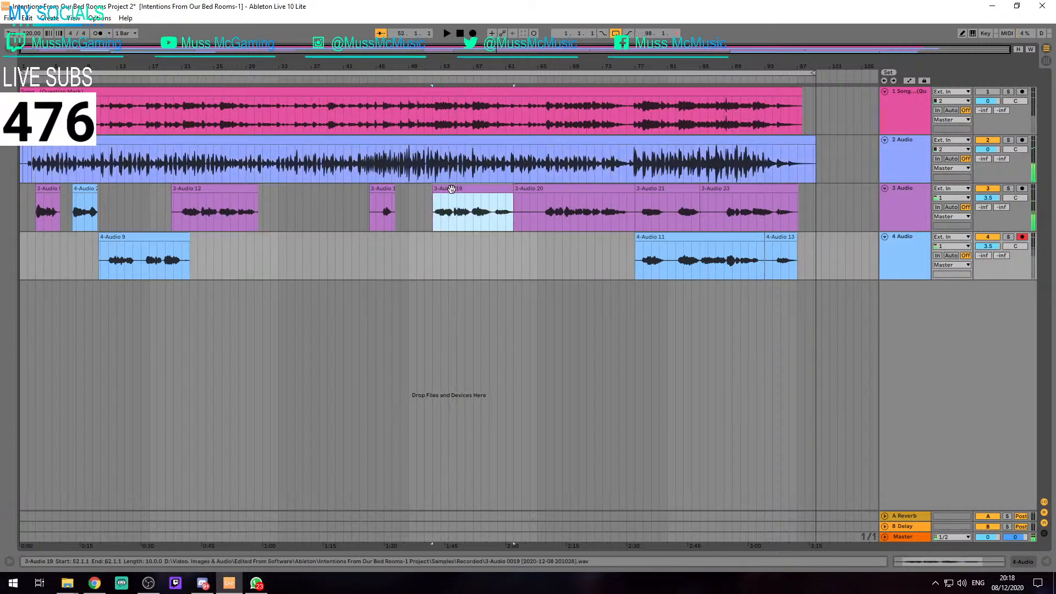
Examine the waveform timing at the start of the 3-Audio 19 clip against track 2 and the neighbouring clips
key("z")
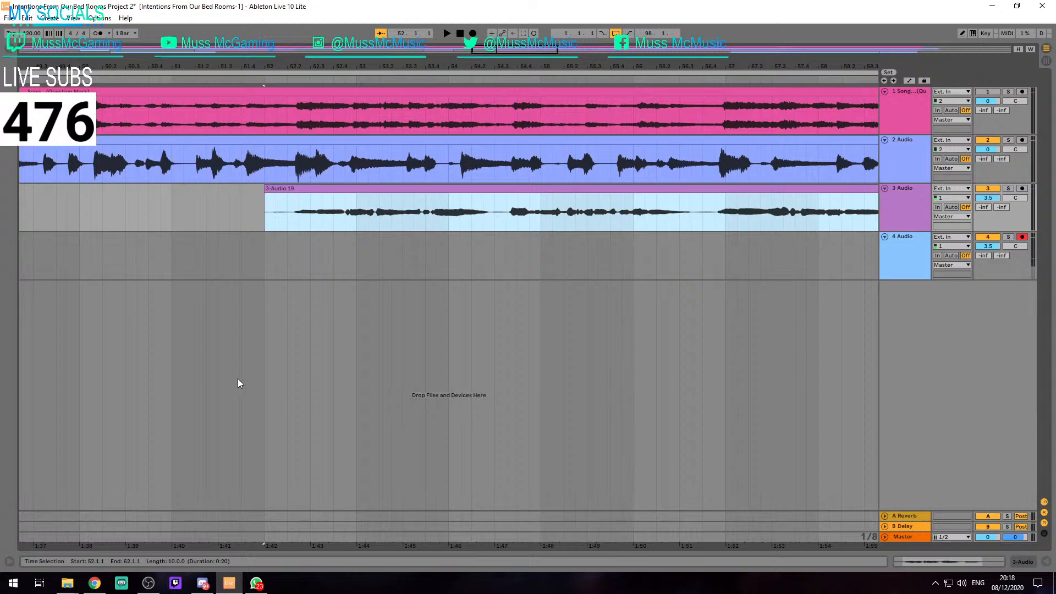
left_click(94, 585)
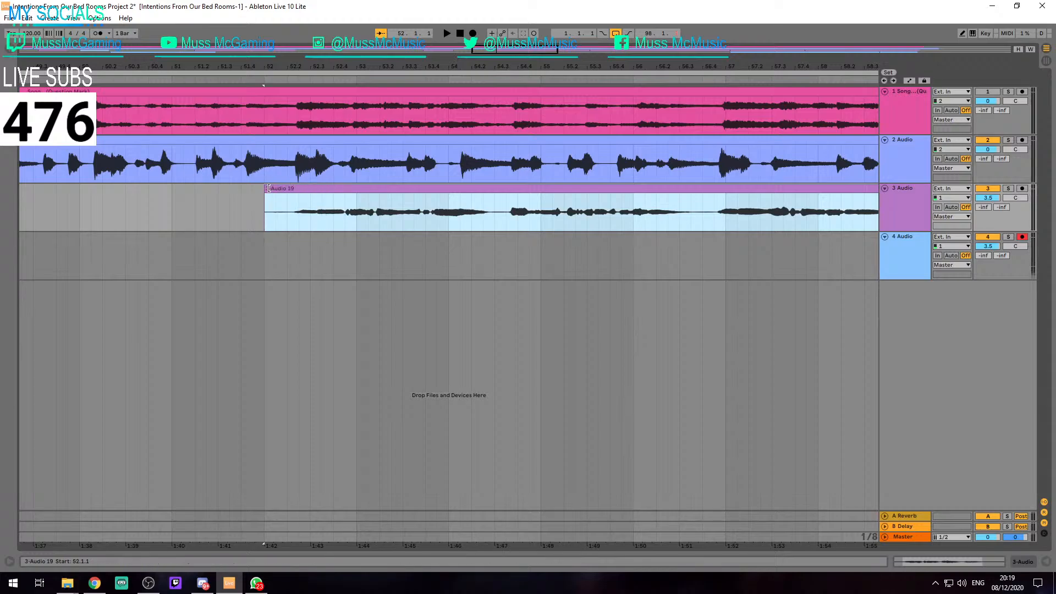
scroll(267, 190, "down", 5)
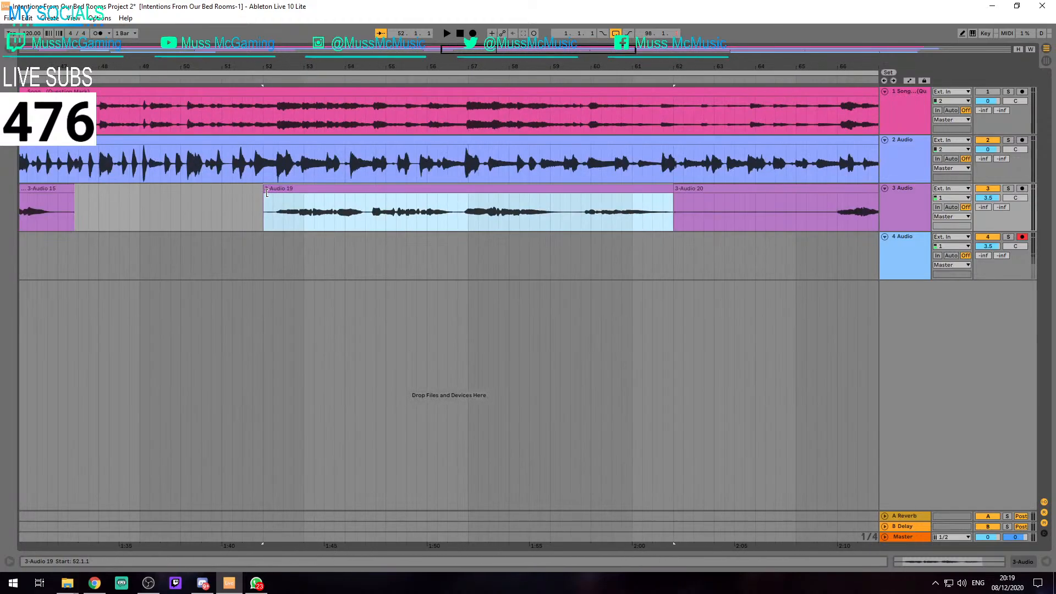
scroll(268, 192, "down", 2)
scroll(265, 192, "up", 8)
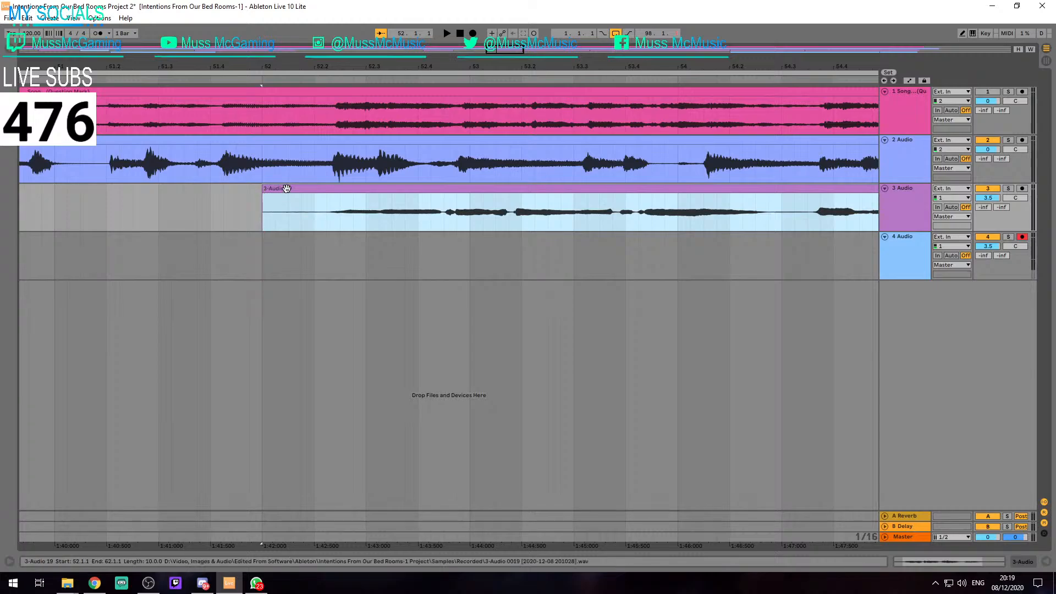
scroll(286, 189, "down", 10)
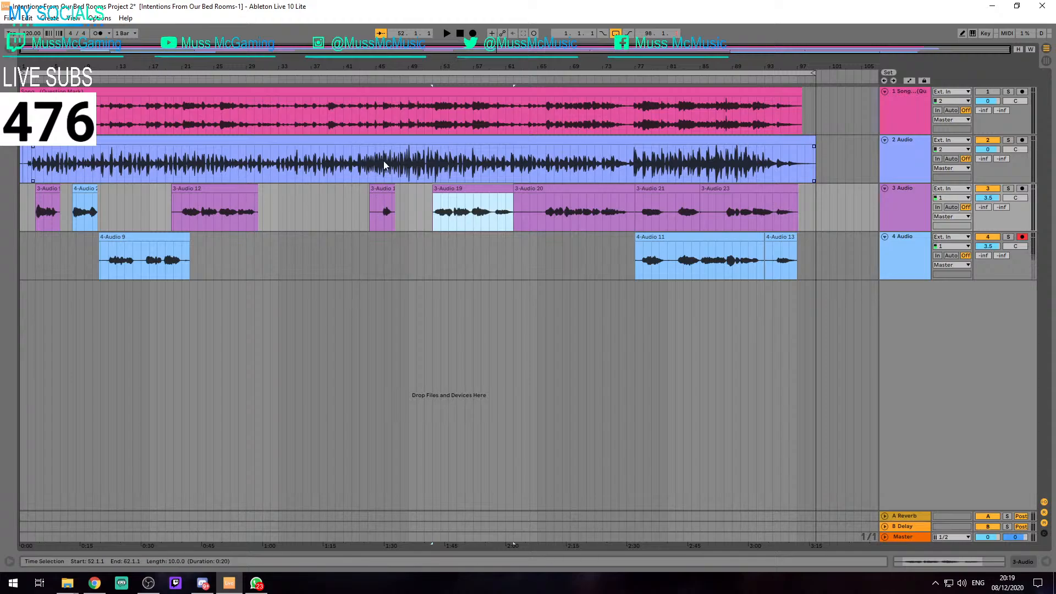
scroll(273, 163, "up", 5)
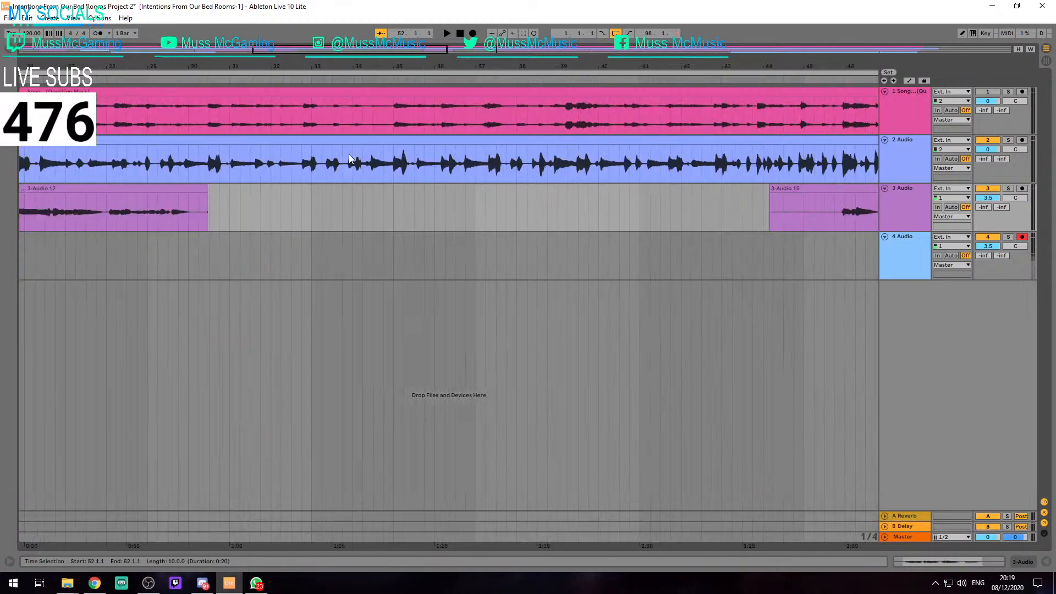
scroll(303, 198, "down", 5)
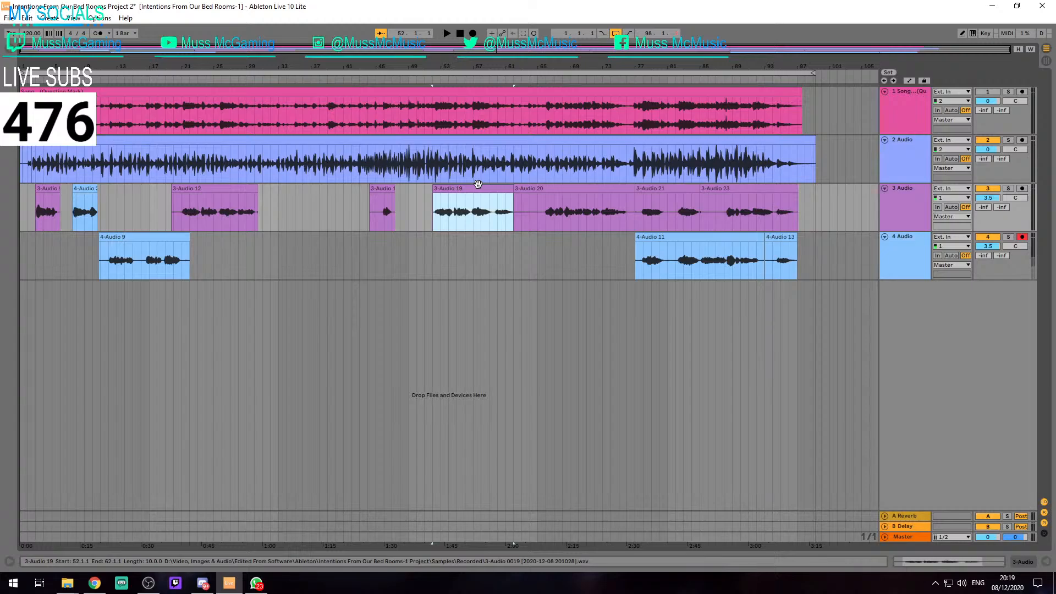
Play the mix from the start of the 3-Audio 19 clip at 52.1.1
left_click(932, 305)
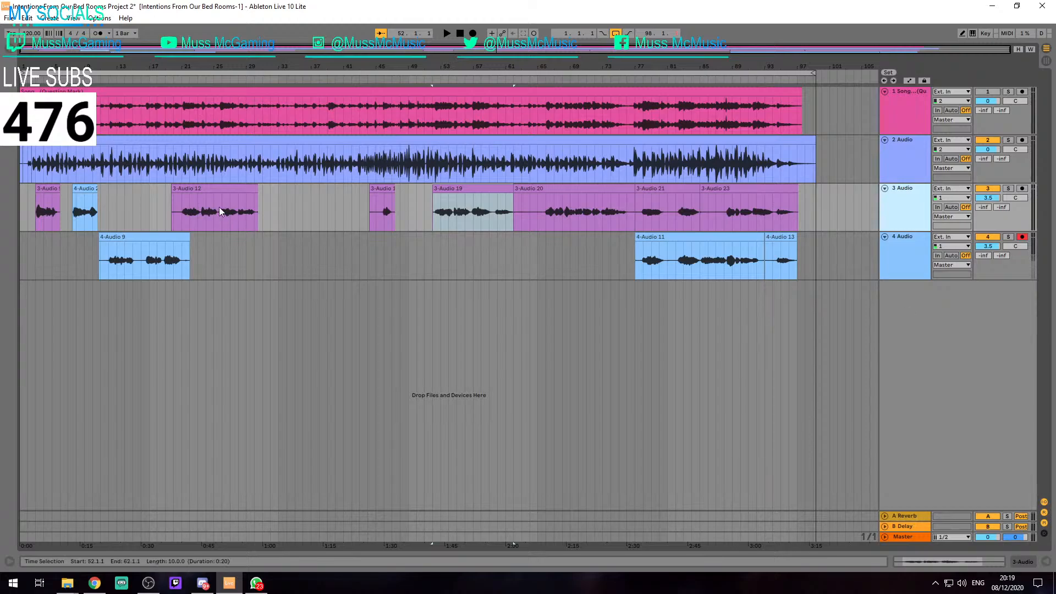
left_click(464, 192)
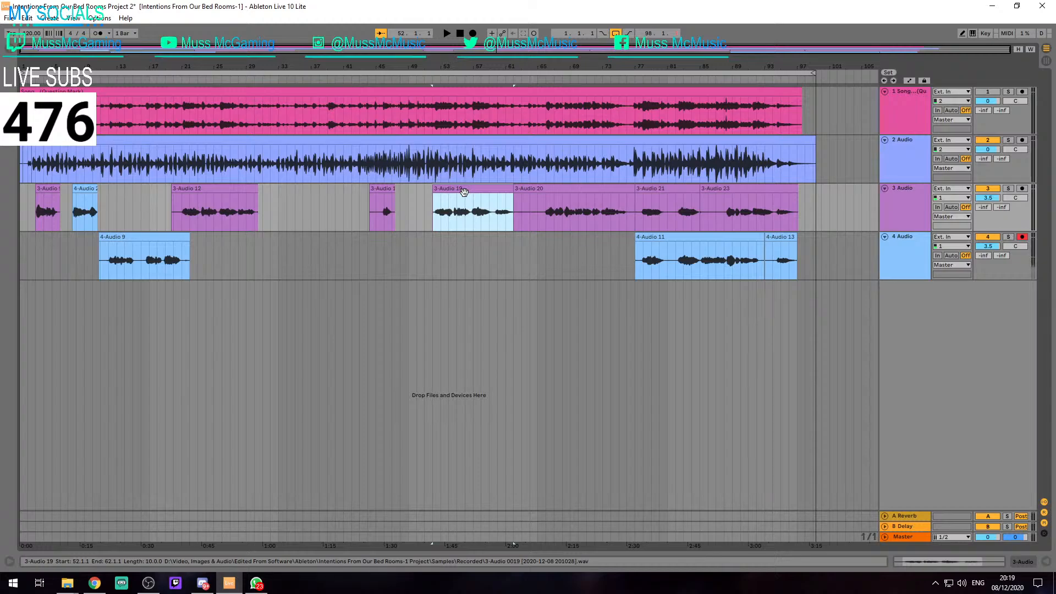
key("space")
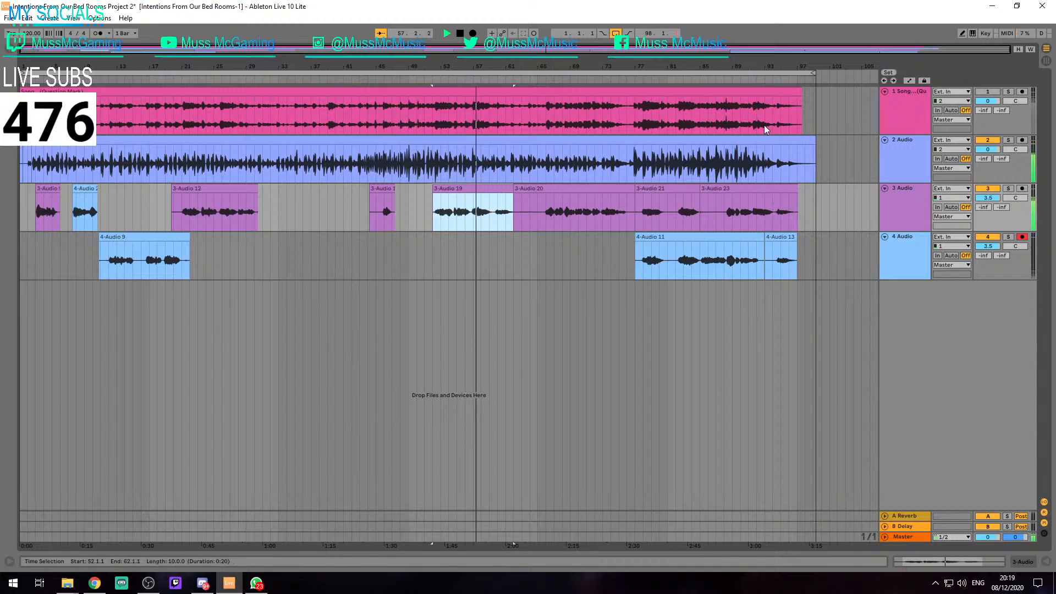
Copy track 2's Auto Filter, Compressor, Channel EQ, Chorus and Reverb onto tracks 3 and 4 during playback
left_click(903, 155)
double_click(899, 157)
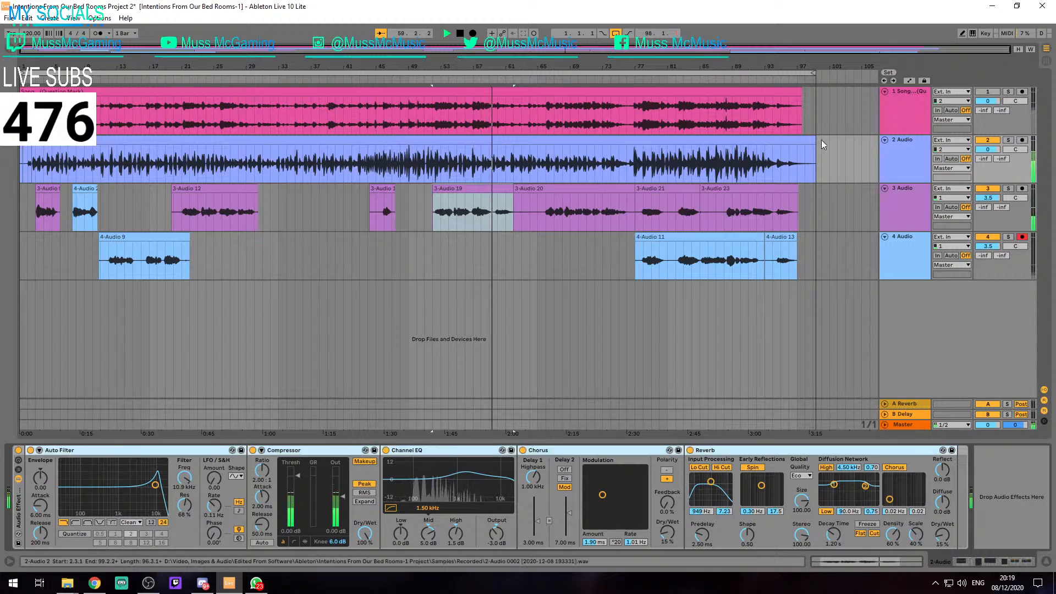
left_click(910, 195)
left_click(314, 492)
key("ctrl+v")
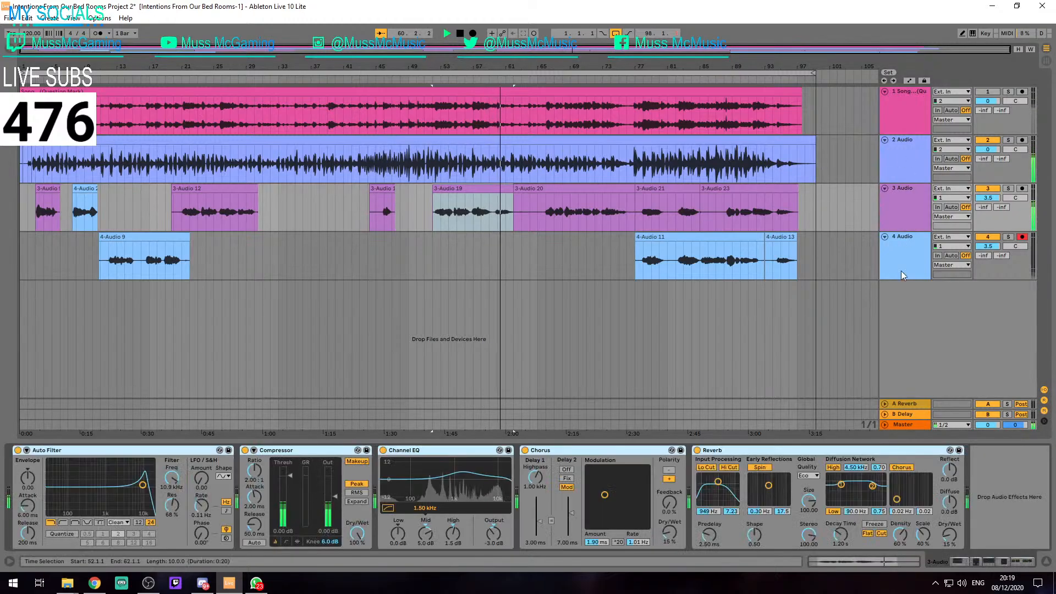
left_click(903, 255)
left_click(644, 484)
key("ctrl+v")
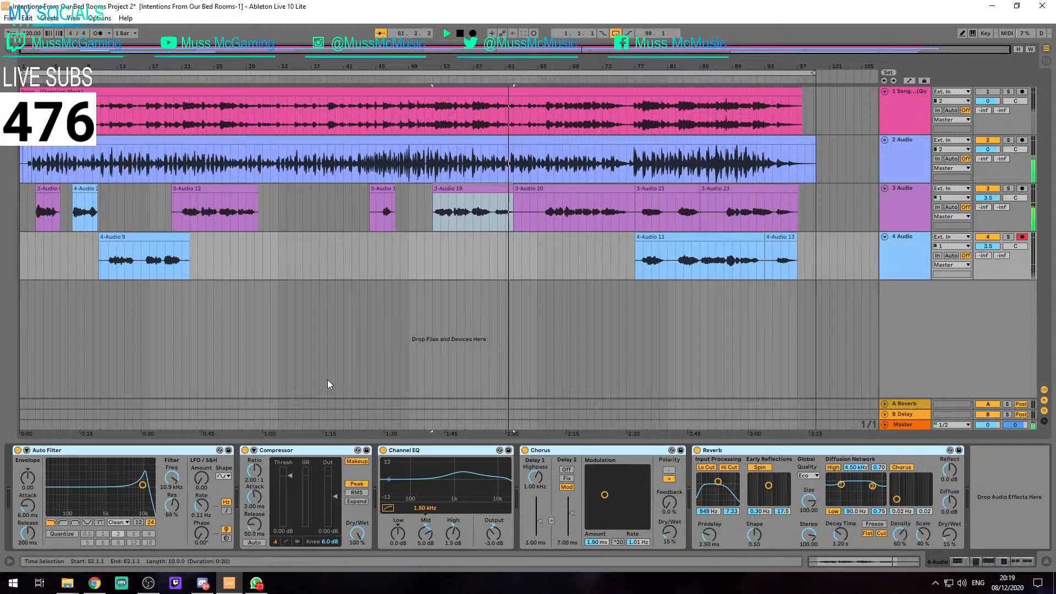
Group track 3's Auto Filter into a rack and raise its Channel EQ High gain to 5.0 dB
left_click(835, 217)
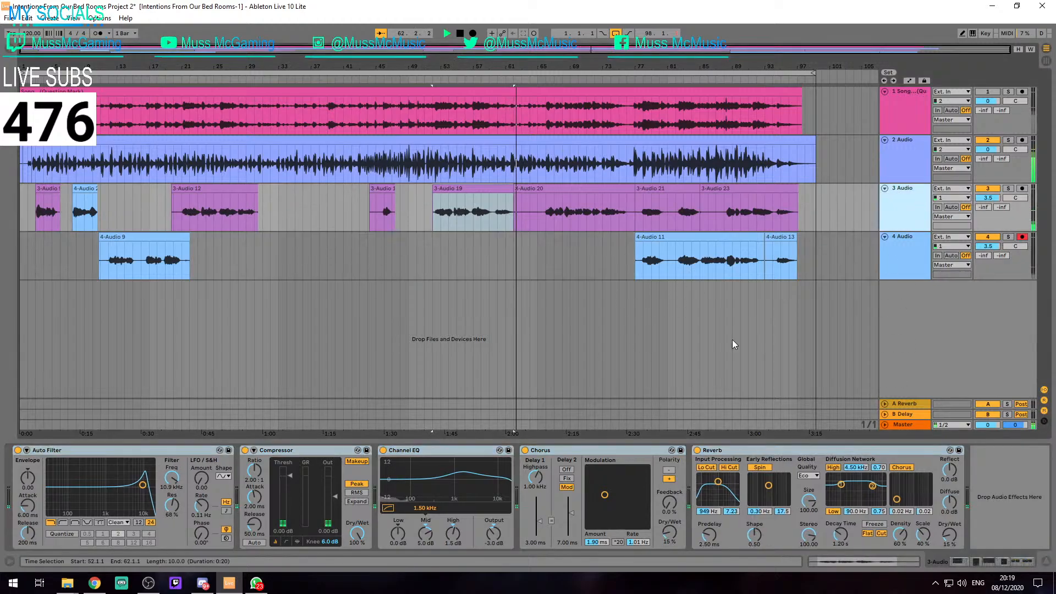
left_click(201, 455)
key("ctrl+g")
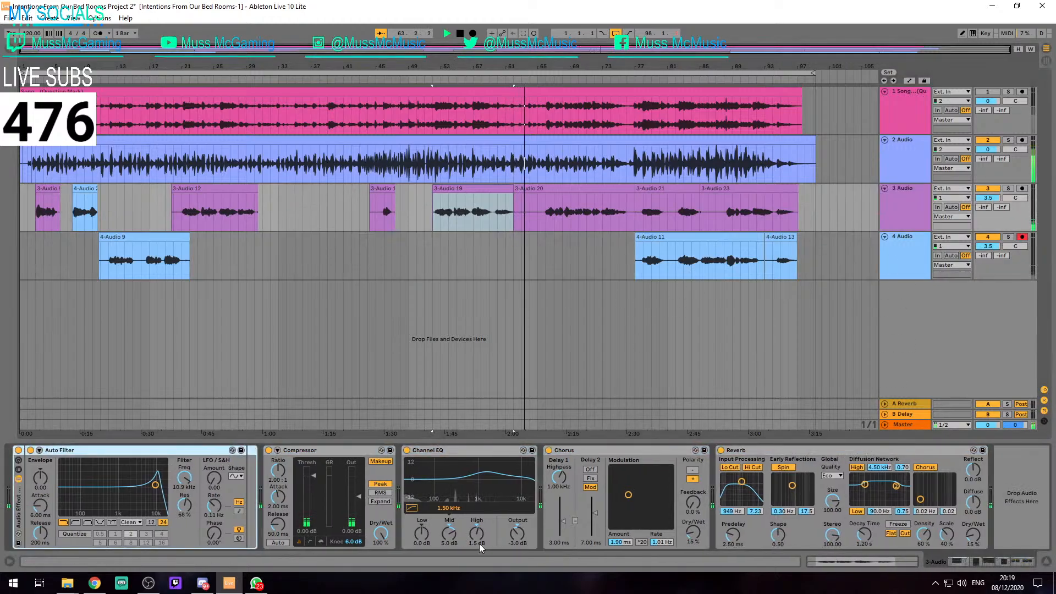
scroll(486, 545, "up", 5)
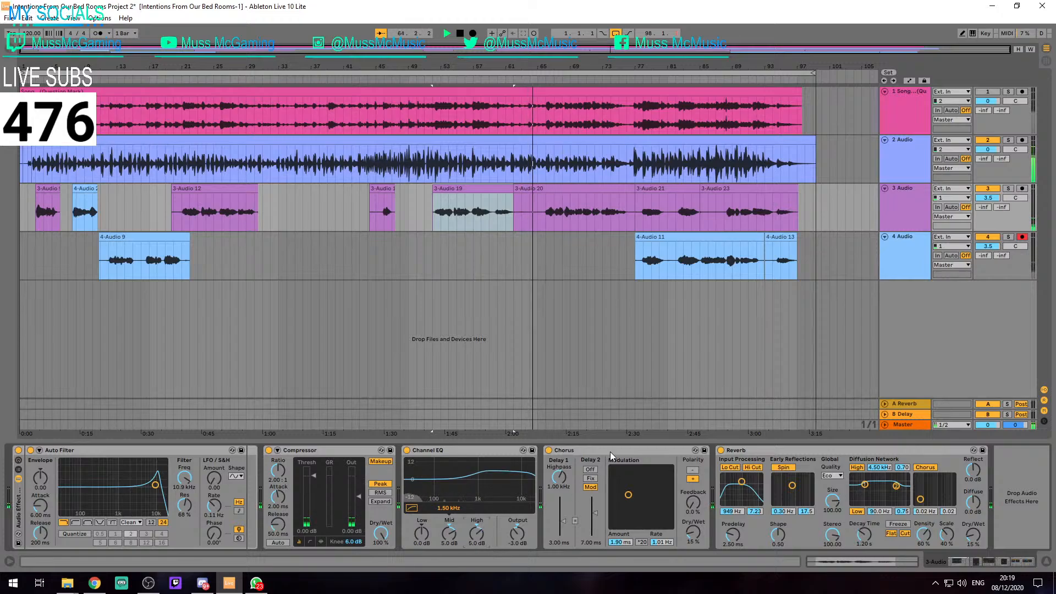
Set track 4's Channel EQ to a High gain of 5.0 dB and a Mid gain of 2.0 dB
left_click(887, 268)
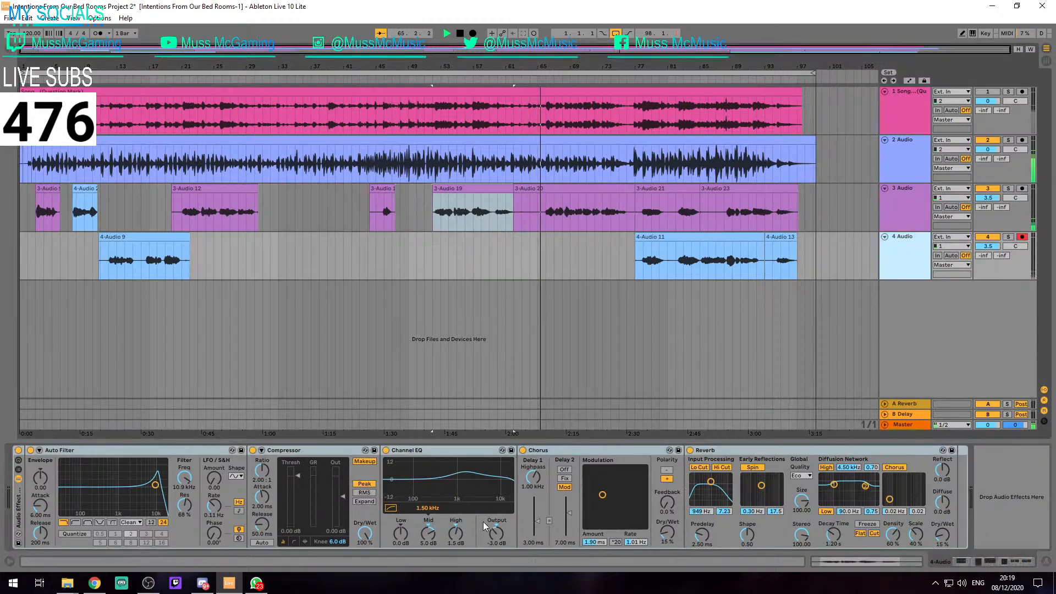
scroll(457, 543, "up", 5)
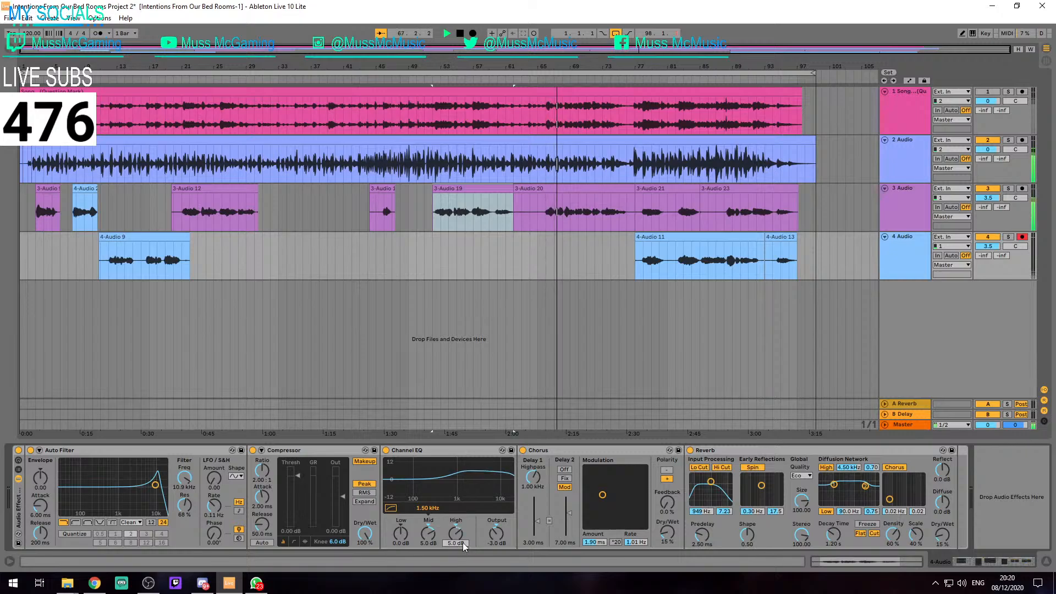
left_click(432, 543)
type("2")
key("Return")
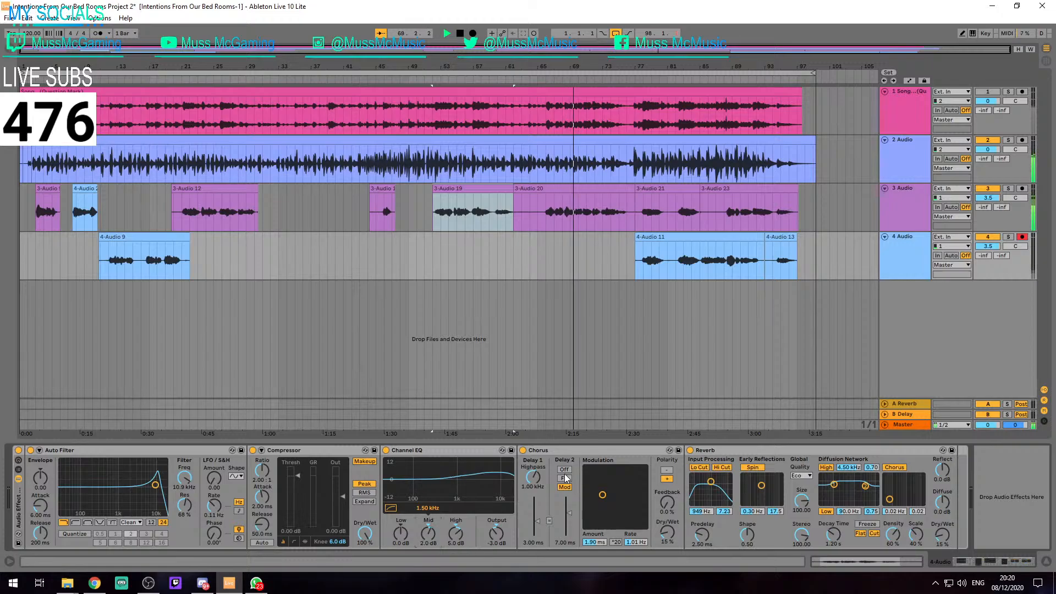
Set the Mid gain of track 3's Channel EQ to 2.0 dB
left_click(903, 202)
left_click(443, 544)
type("2")
key("Return")
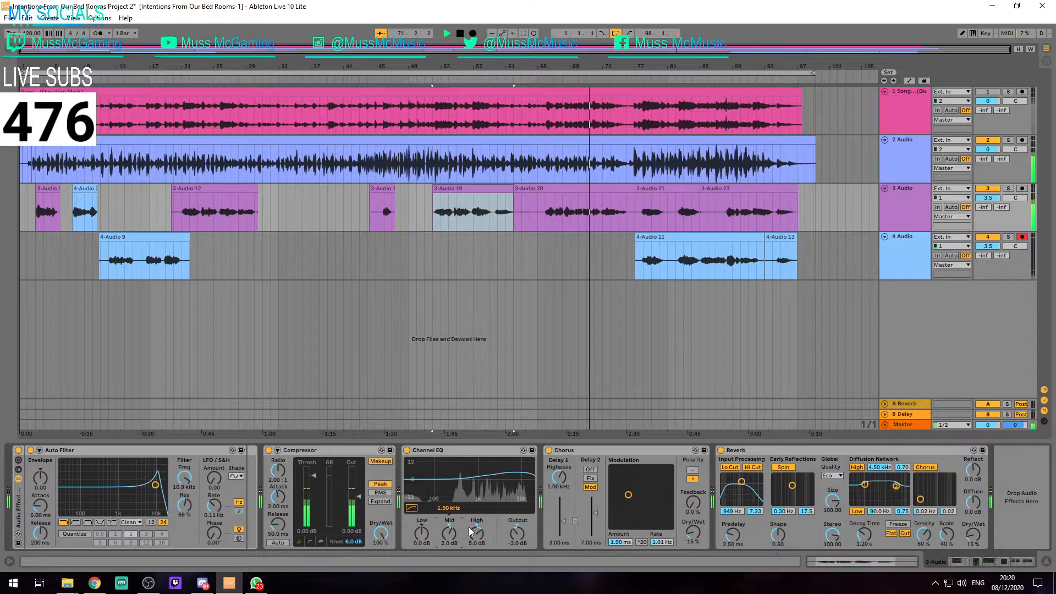
Stop the playback and replay the mix from the start of the 4-Audio 11 clip at 77.1.1
left_click(549, 188)
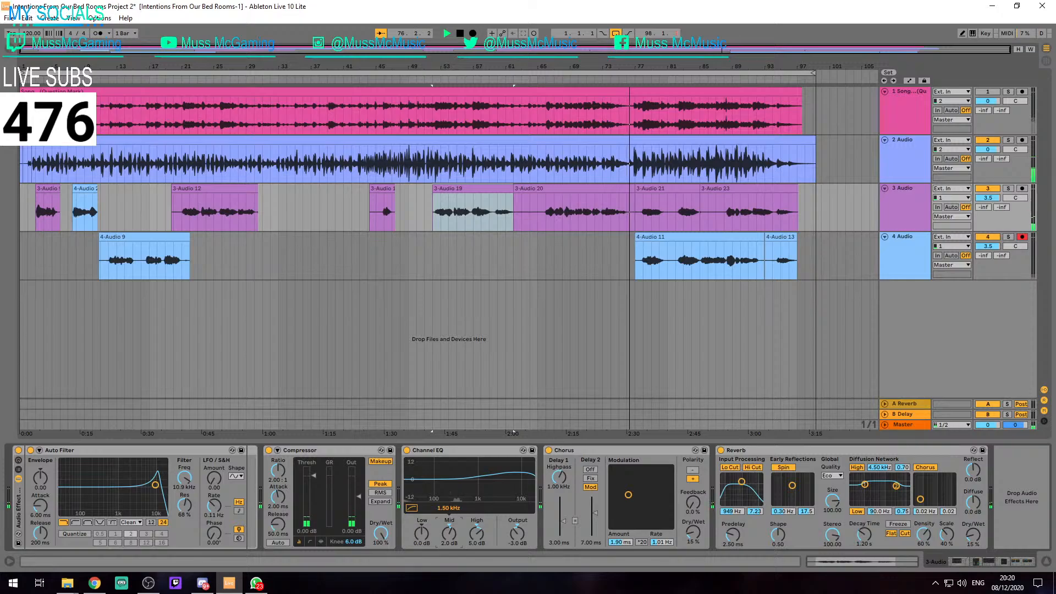
left_click(602, 246)
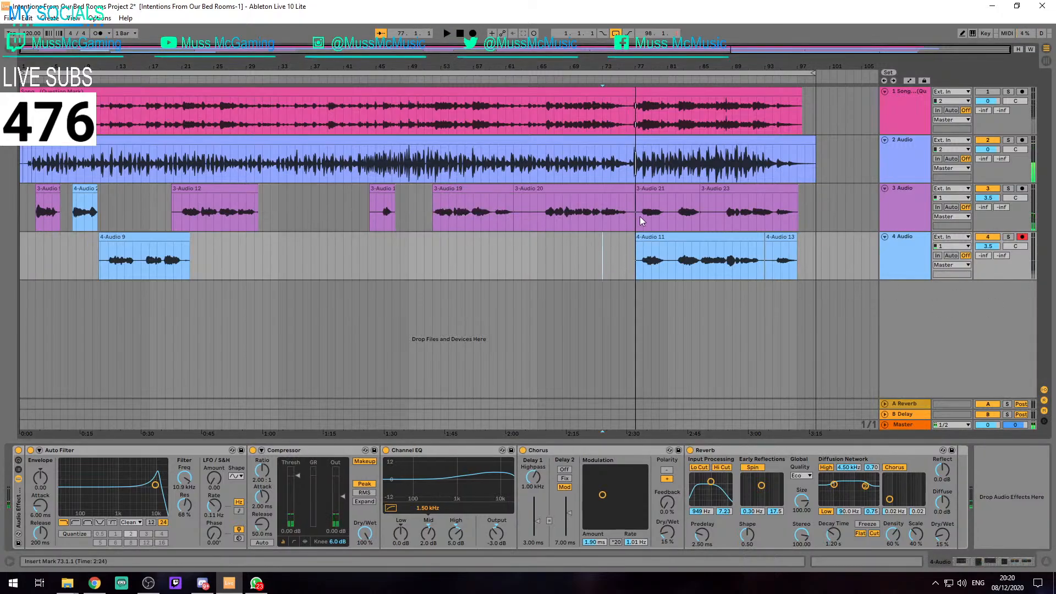
scroll(639, 217, "up", 5)
scroll(576, 220, "down", 5)
scroll(520, 216, "up", 5)
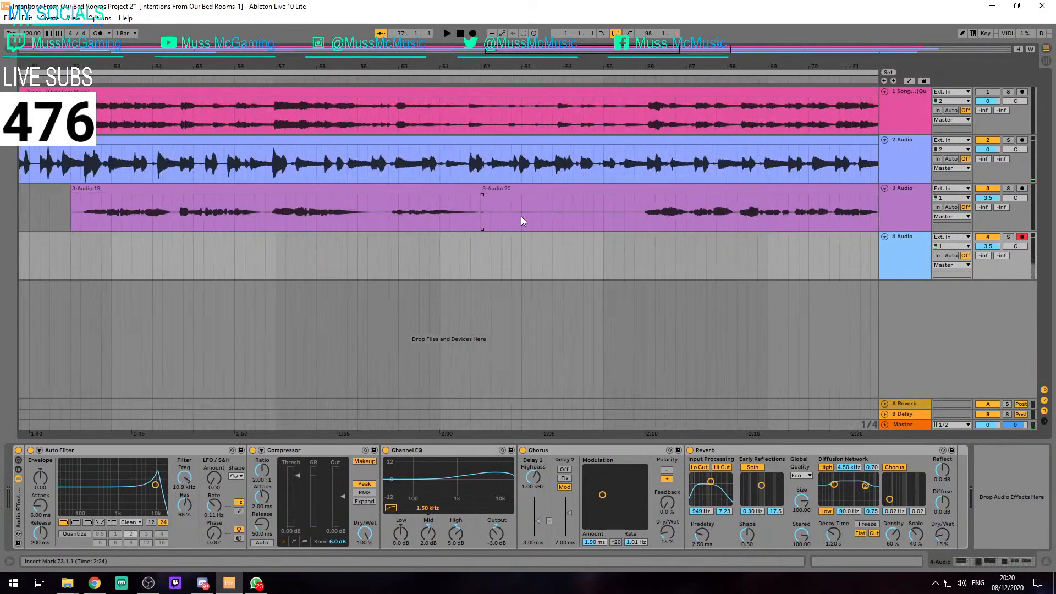
scroll(520, 217, "down", 2)
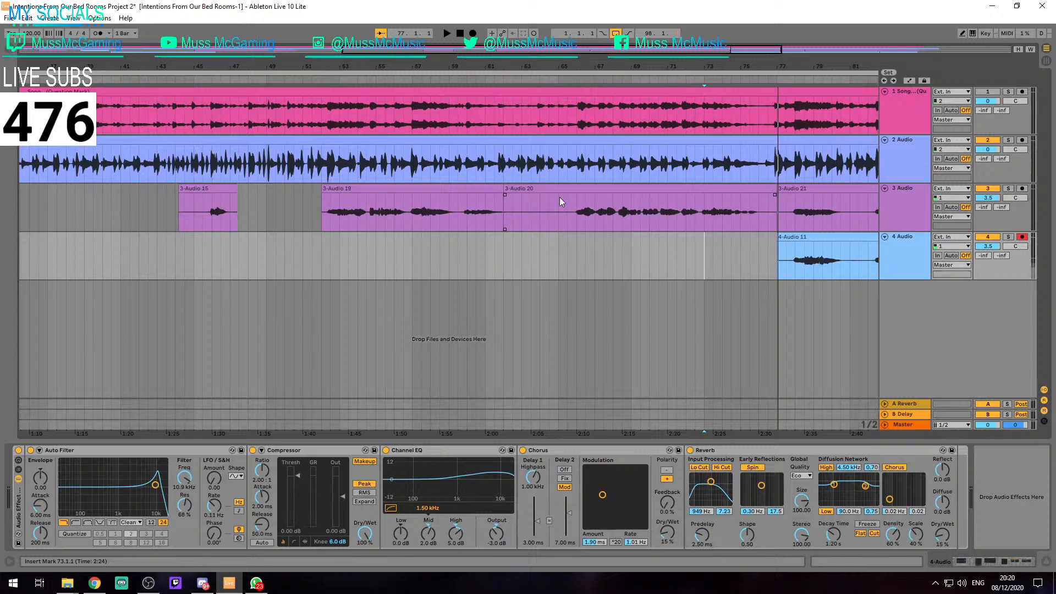
left_click(779, 253)
key("space")
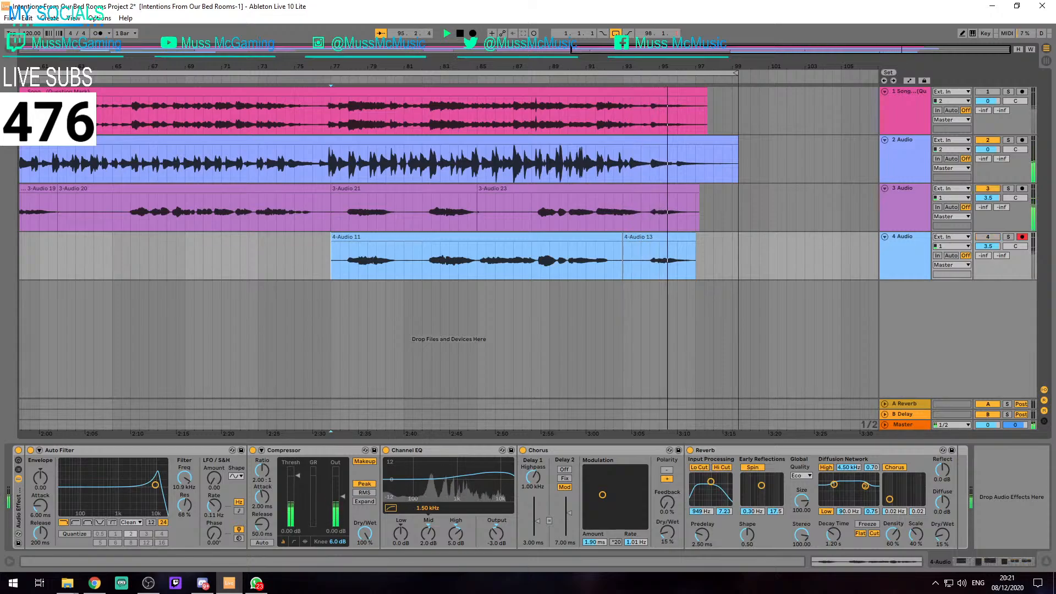
Replay the song's ending from within the 3-Audio 23 clip with track 4 switched off, and stop near 97.2.4
left_click(595, 219)
key("space")
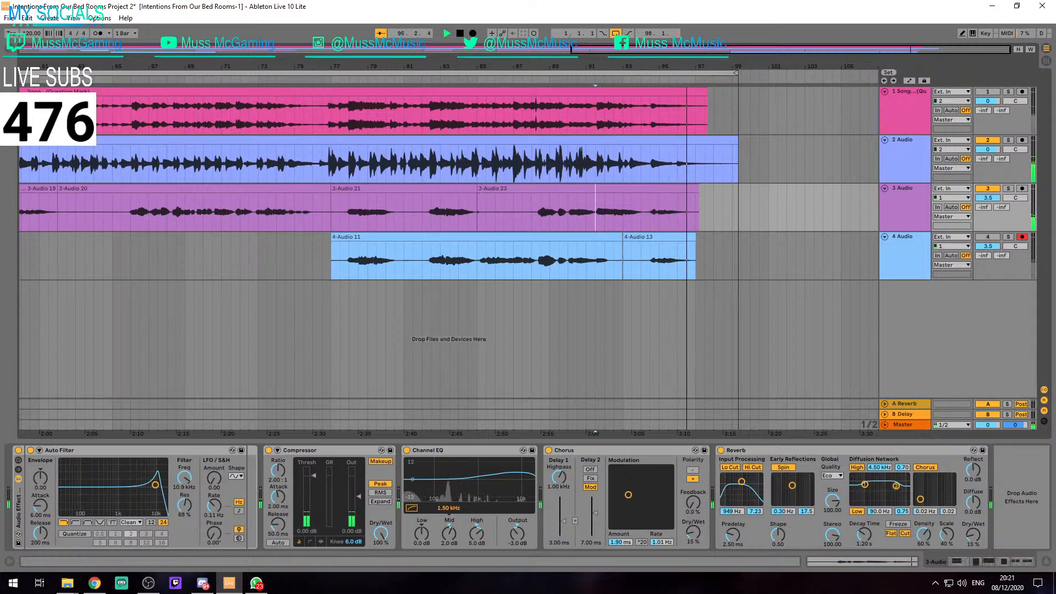
left_click(724, 257)
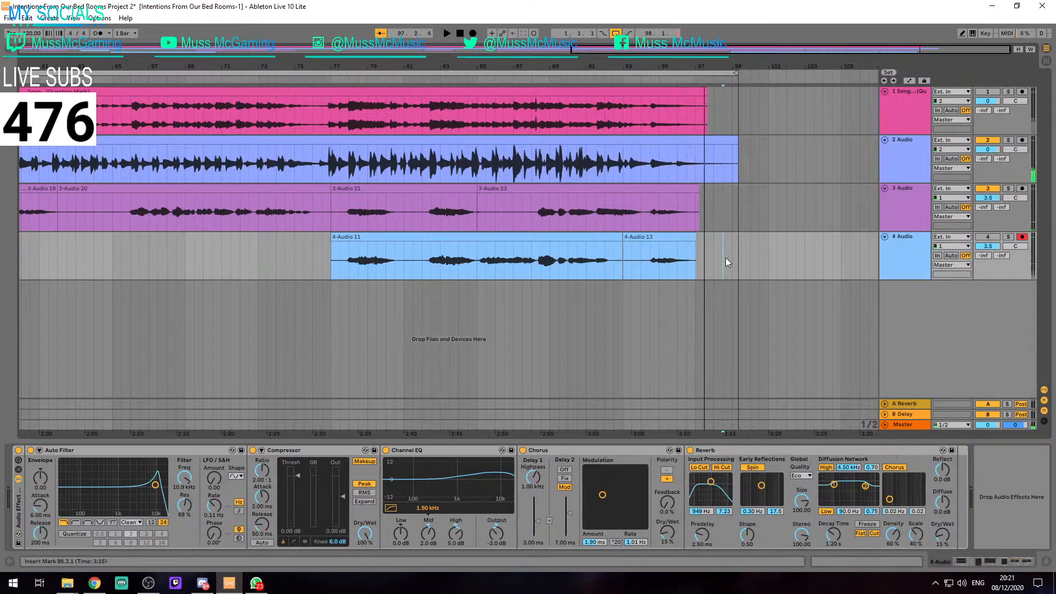
Select the short opening clip of track 2 from 1.1.1 to 1.2.3
scroll(554, 253, "down", 4)
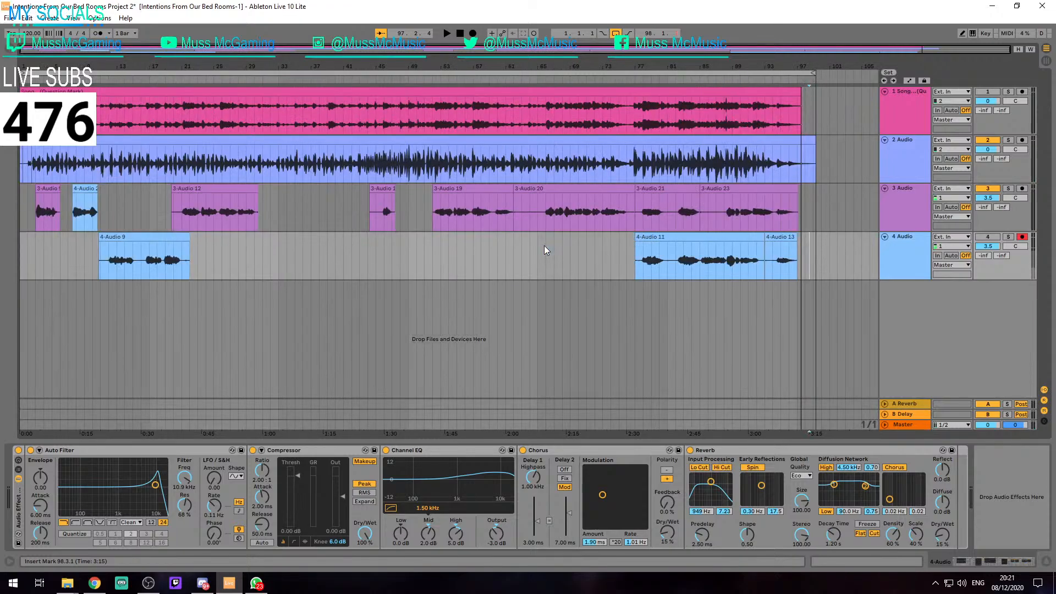
scroll(66, 224, "up", 5)
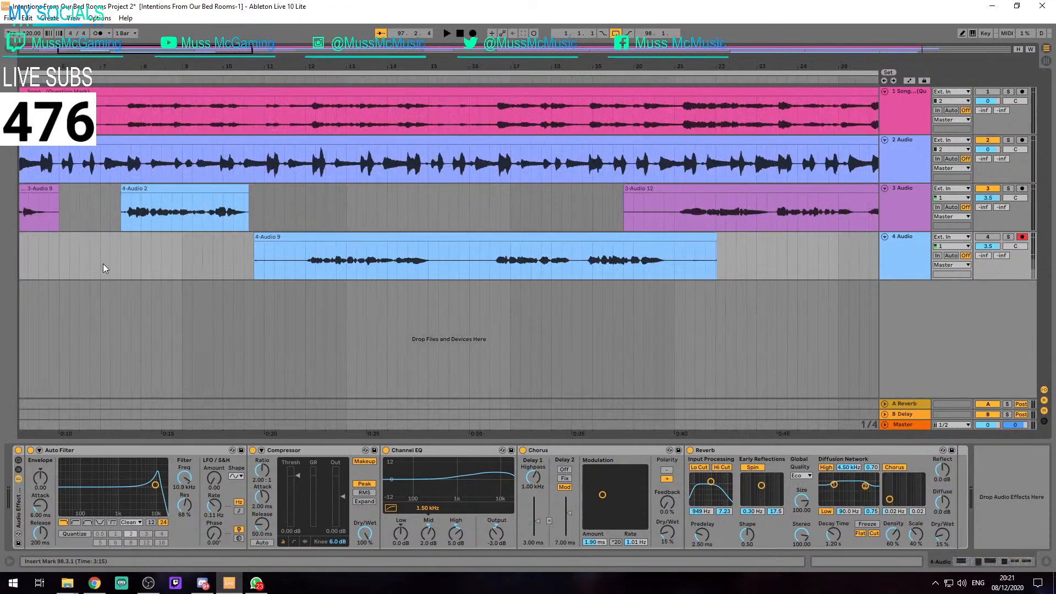
left_click_drag(89, 260, 328, 266)
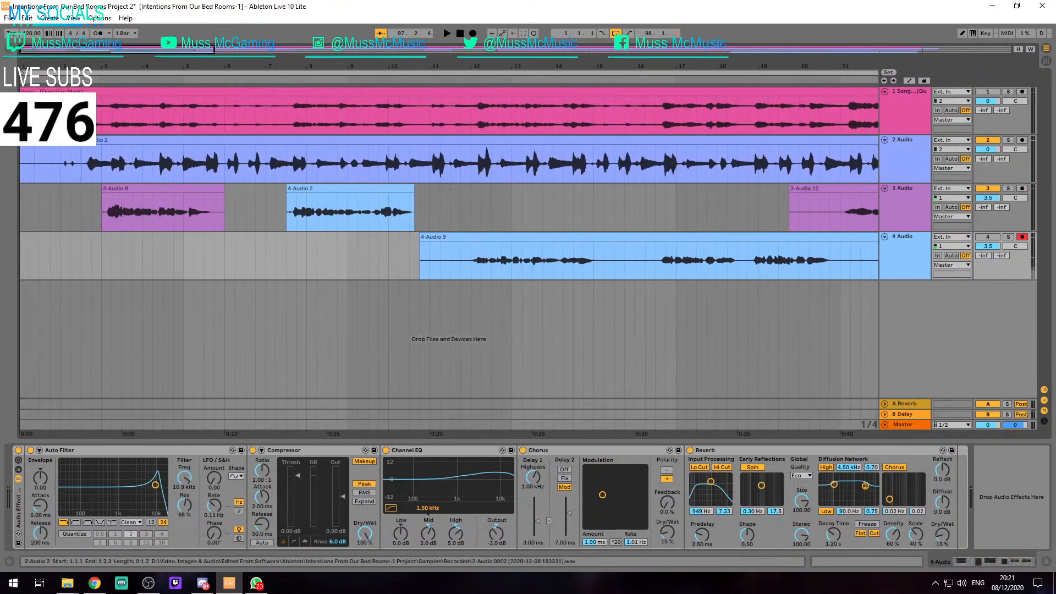
left_click(28, 141)
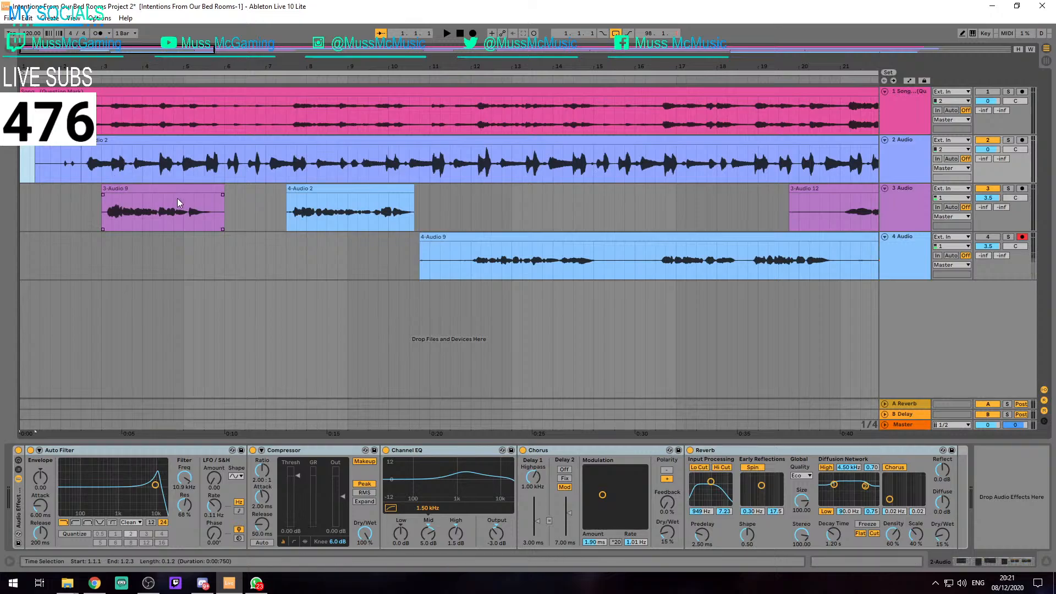
scroll(229, 221, "down", 5)
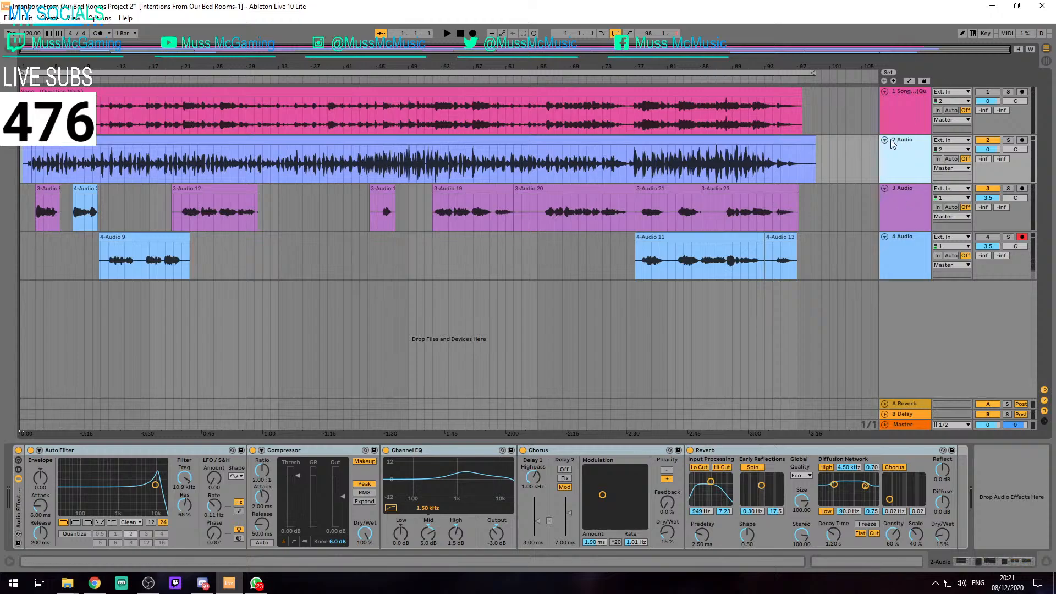
Trim the start of the 3-Audio 23 clip to 91.3.1 and delete the 4-Audio 13 clip from track 4
scroll(721, 226, "up", 15, "ctrl")
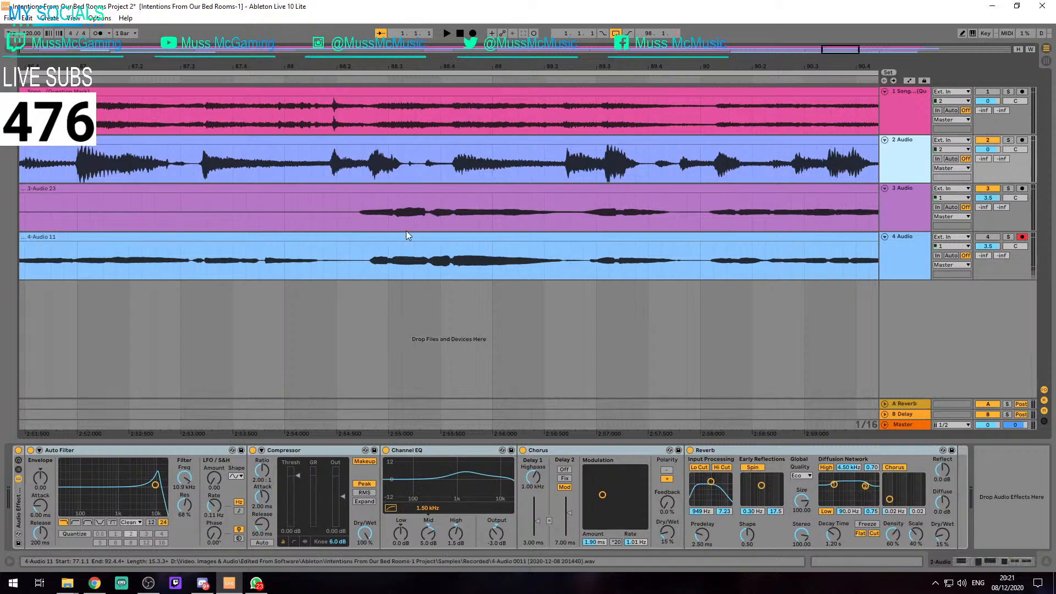
scroll(406, 230, "down", 8, "ctrl")
left_click_drag(134, 189, 401, 188)
scroll(401, 188, "up", 10, "ctrl")
scroll(467, 193, "down", 10, "ctrl")
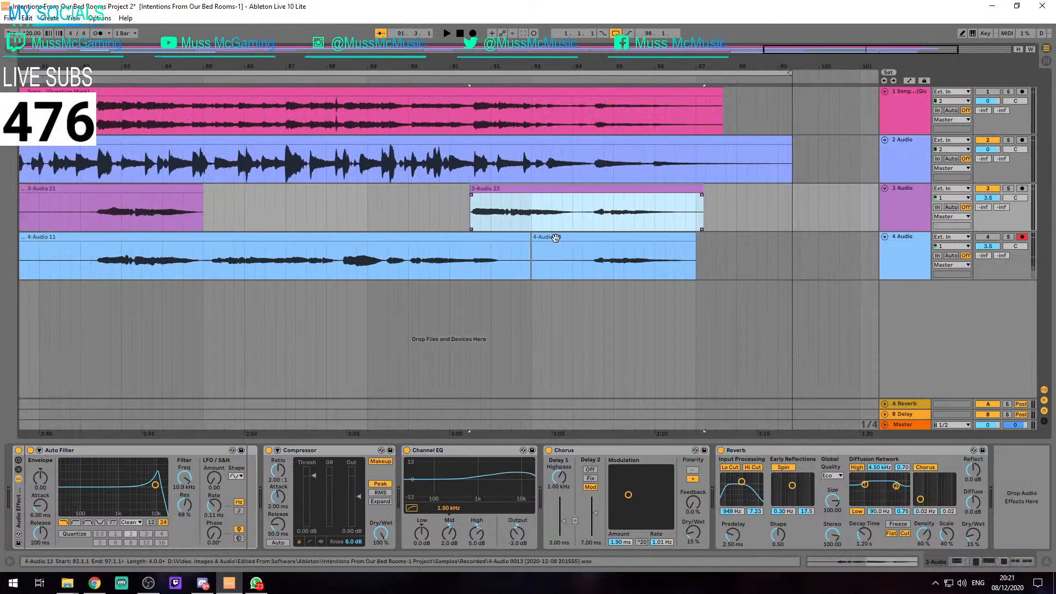
left_click(639, 236)
key("Delete")
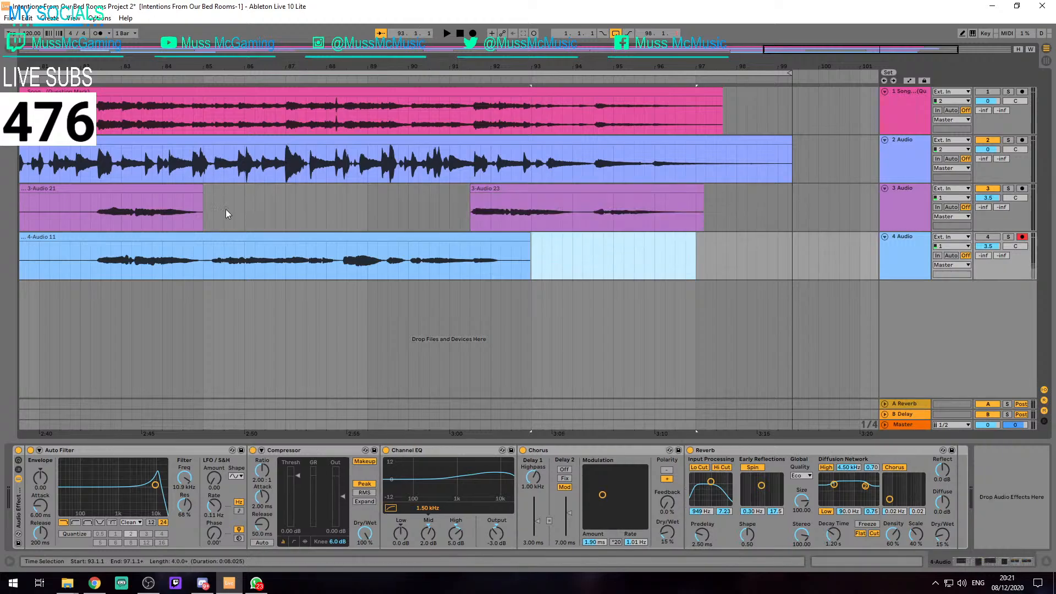
Switch track 4 back on, play the mix from the start of 4-Audio 11 at 77.1.1, and stop near bar 82
left_click_drag(229, 212, 472, 223)
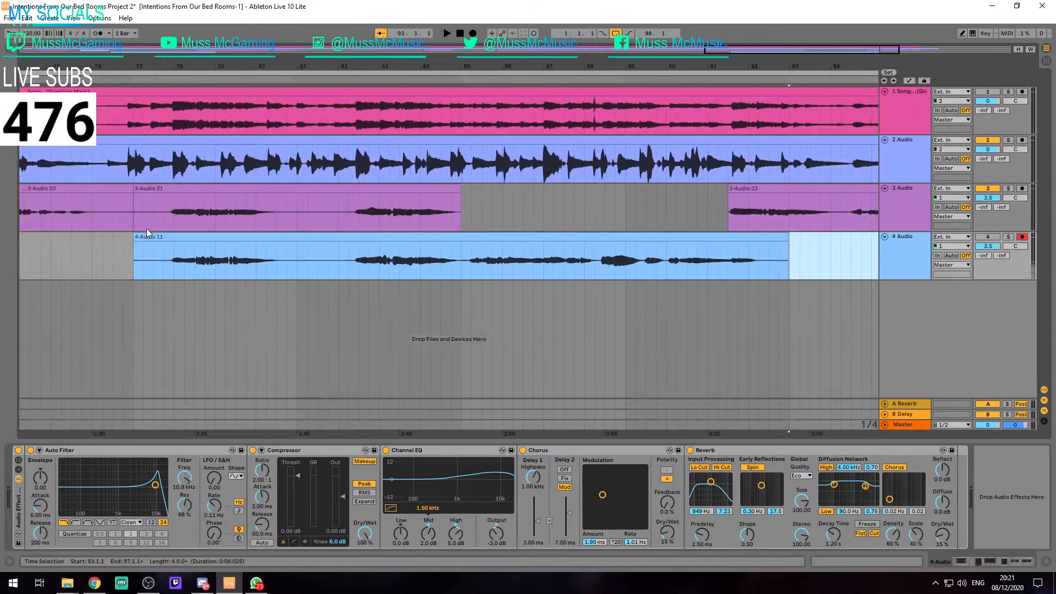
left_click(131, 235)
key("space")
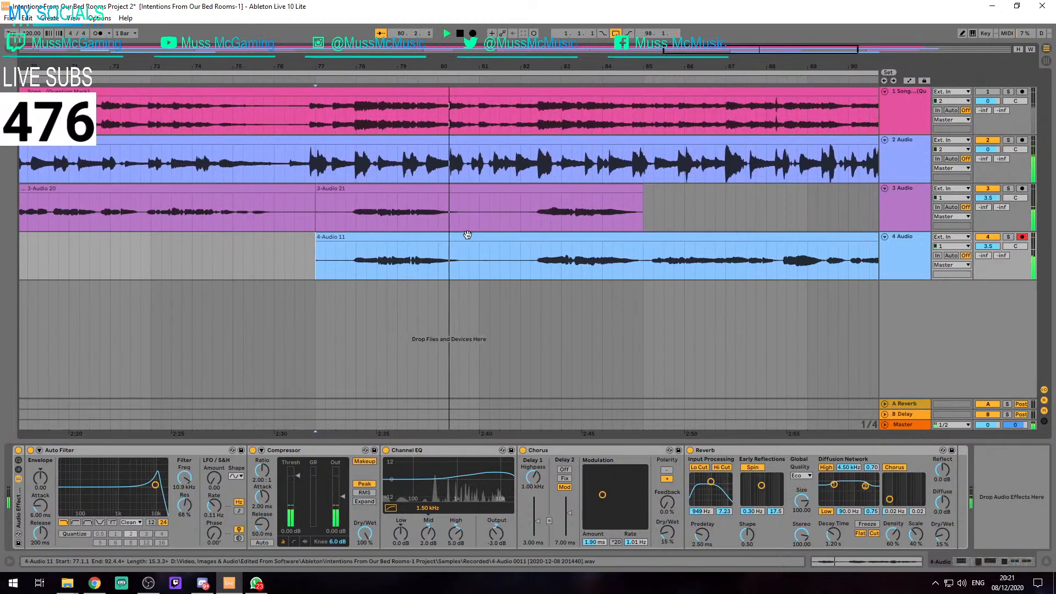
scroll(465, 236, "down", 5)
scroll(641, 234, "up", 2)
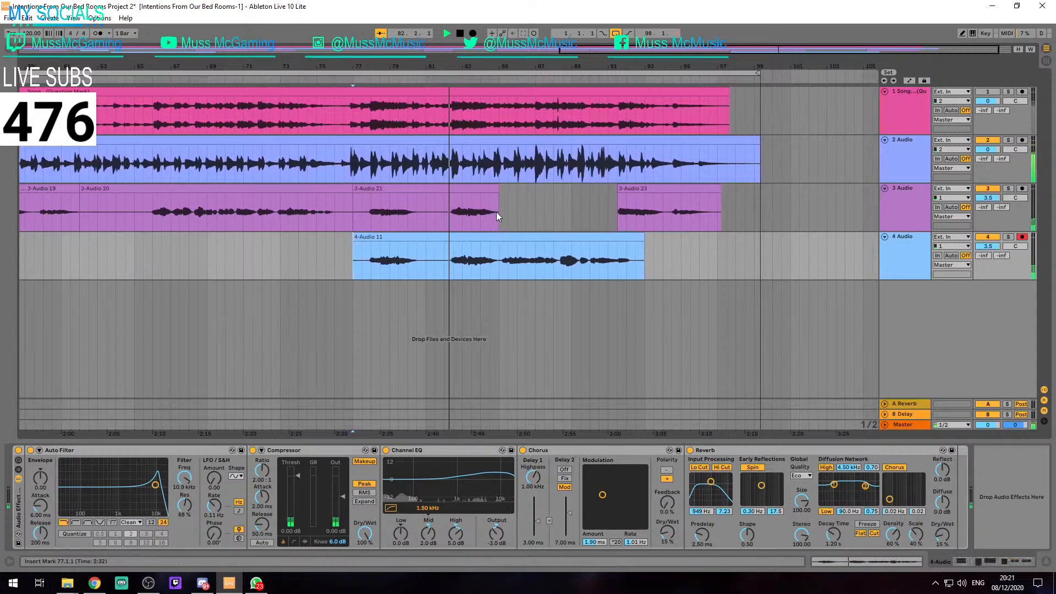
key("space")
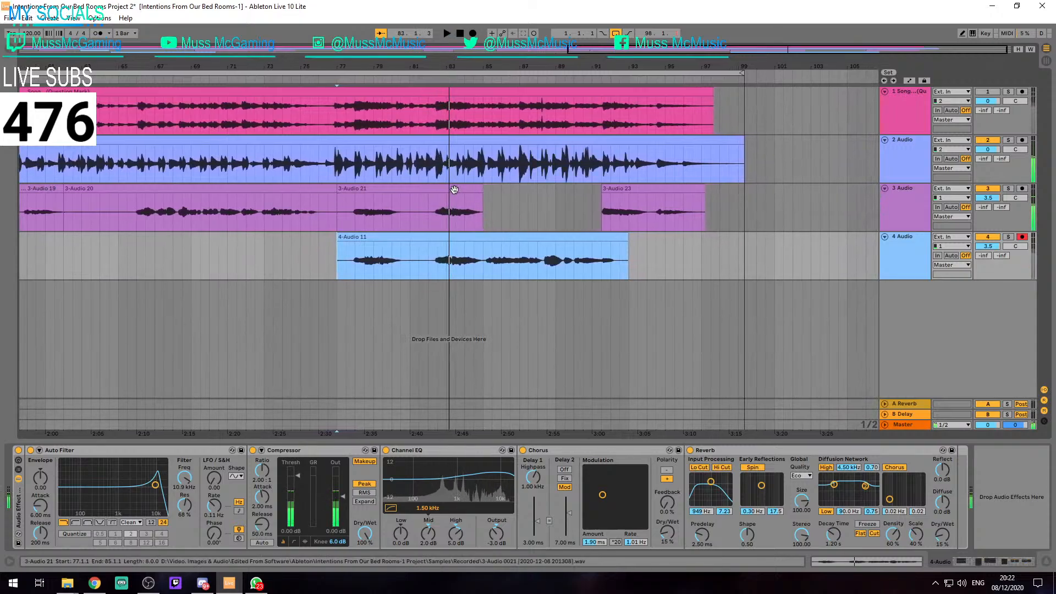
Delete the 3-Audio 21 clip from track 3
left_click(451, 189)
key("Delete")
left_click_drag(393, 214, 339, 245)
left_click(227, 256)
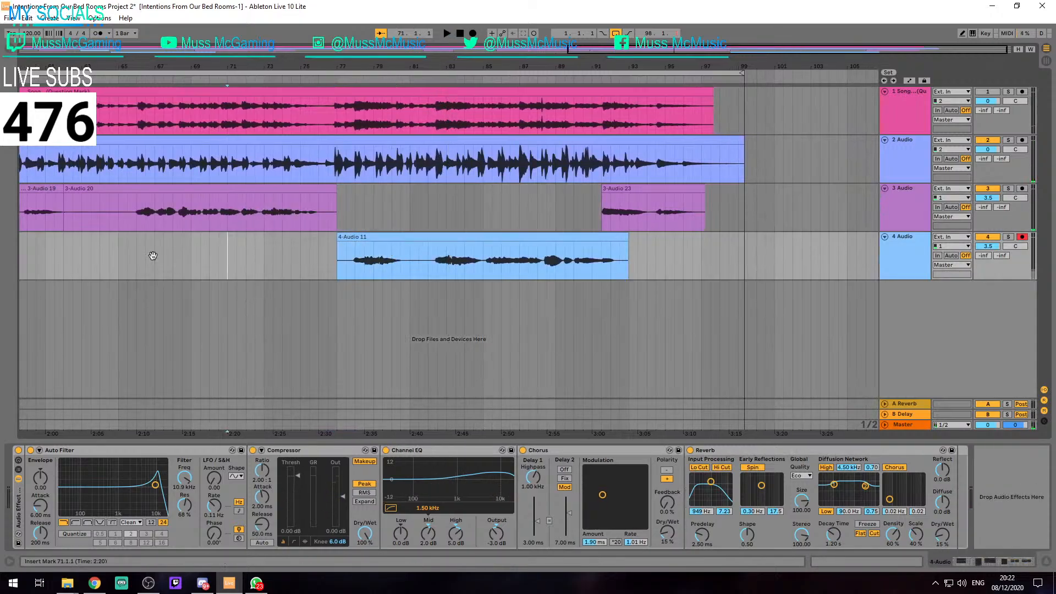
scroll(248, 242, "left", 3)
left_click_drag(323, 63, 322, 33)
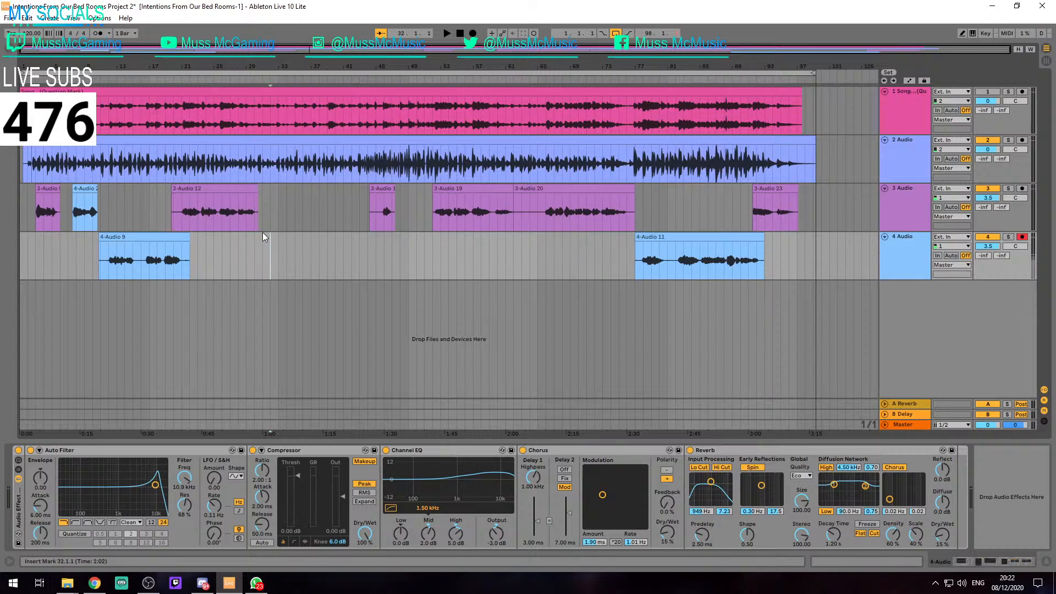
Select the whole arrangement, switch on MIDI mapping mode, and clear the selection
key("ctrl+a")
key("ctrl+m")
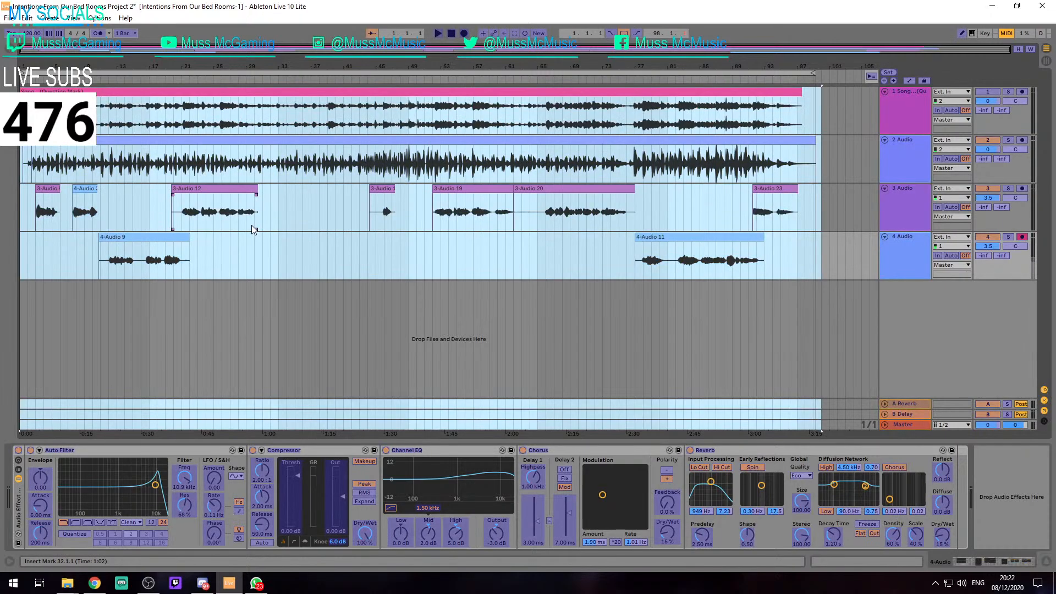
left_click(389, 310)
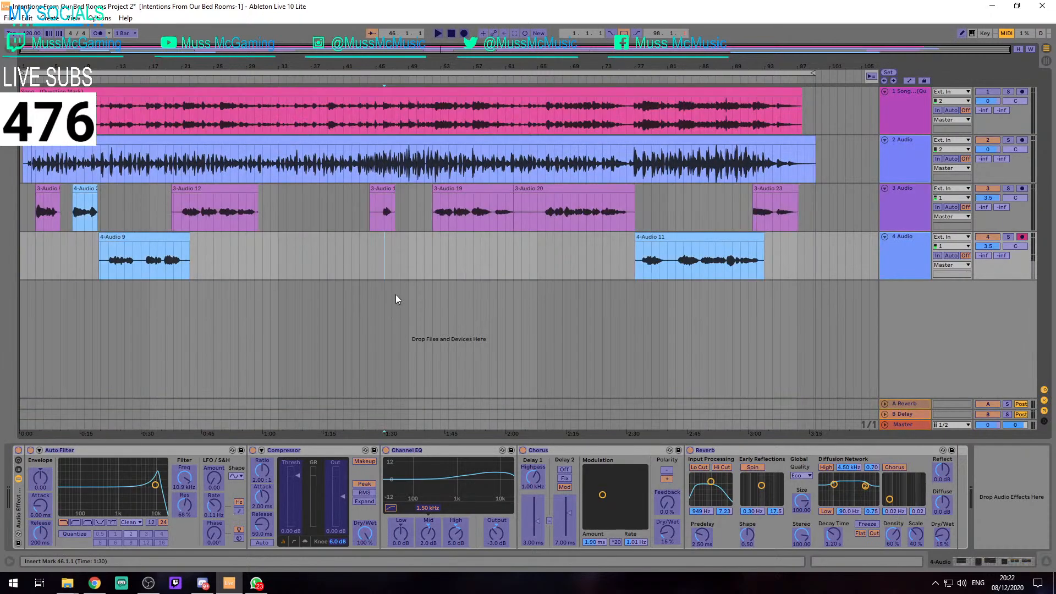
key("ctrl+a")
left_click(352, 372)
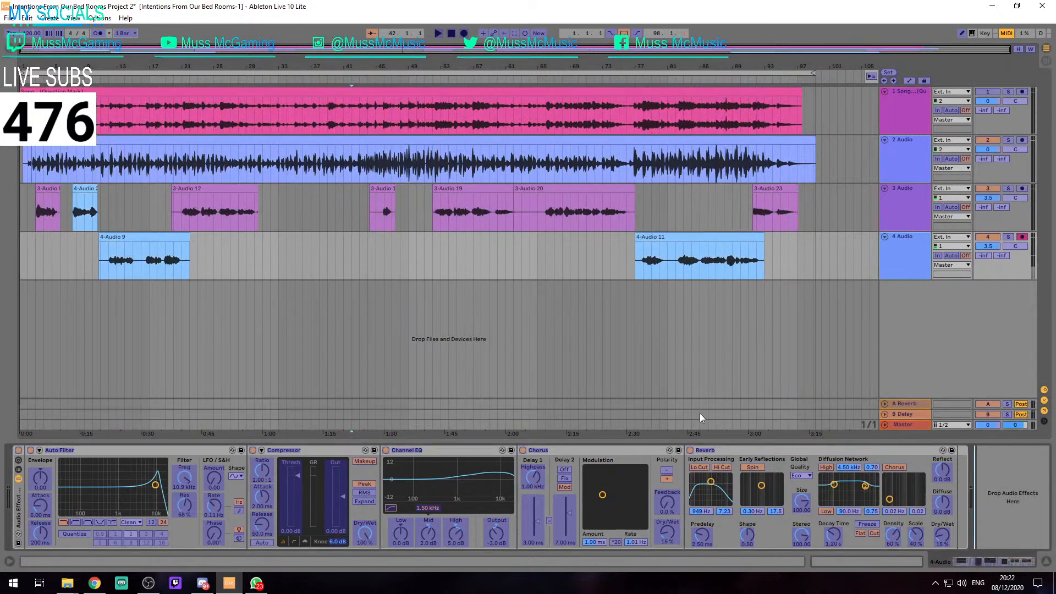
Save the current Live Set
left_click(707, 259)
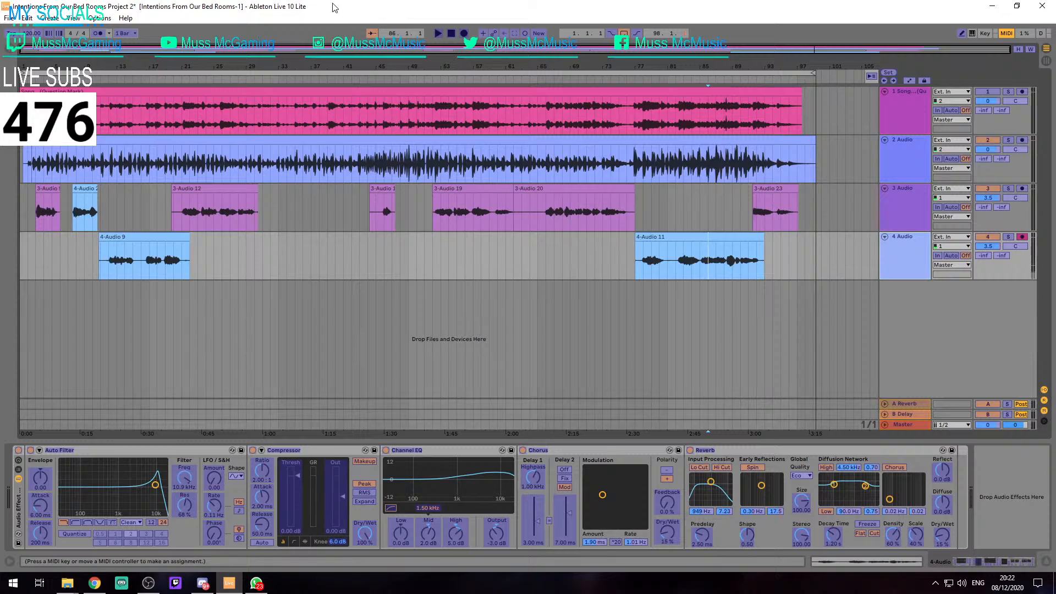
left_click(308, 242)
key("ctrl+s")
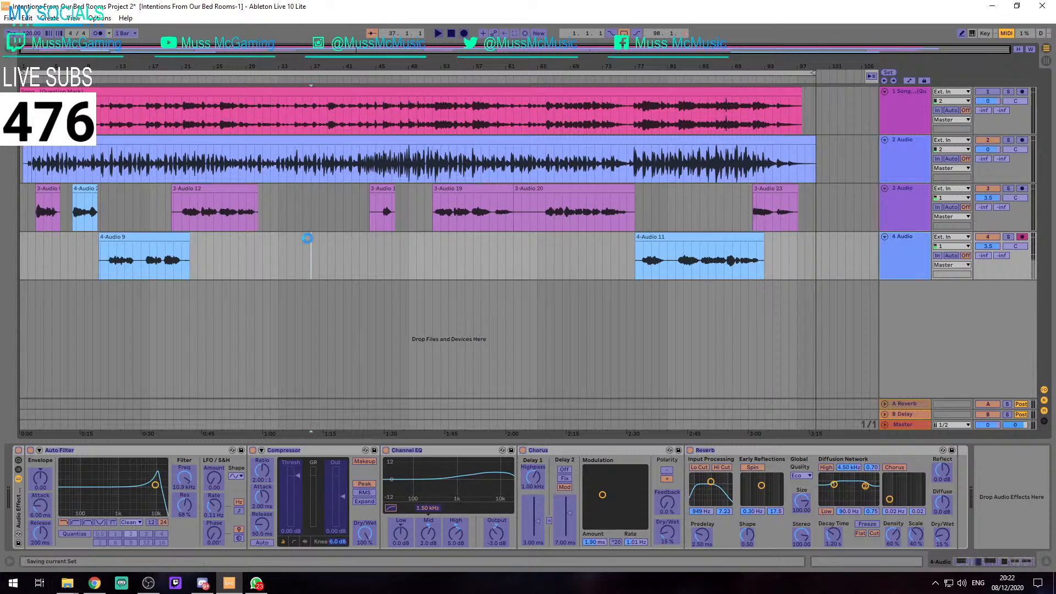
left_click(271, 202)
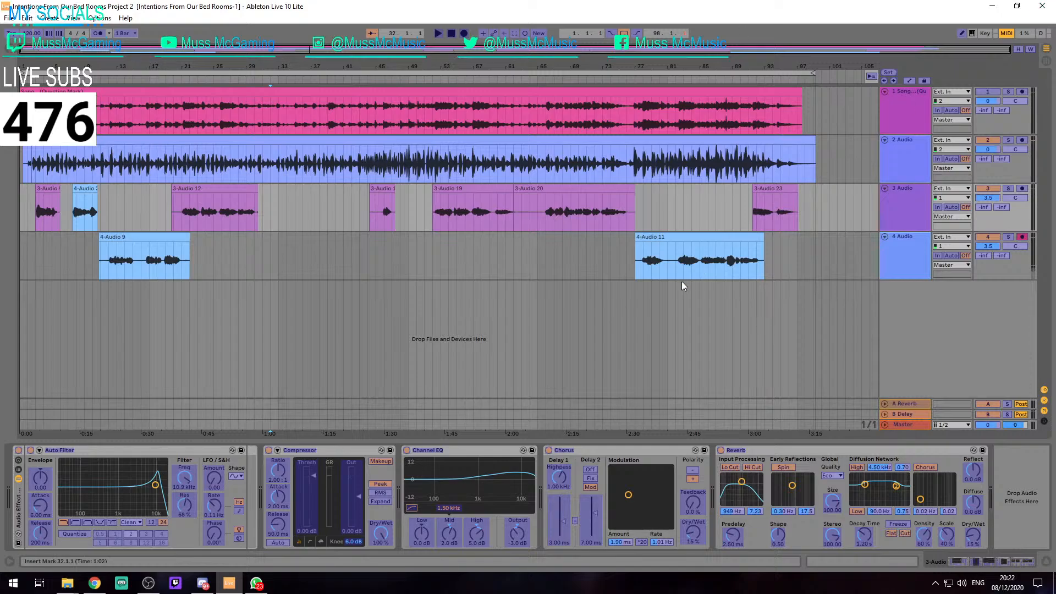
left_click(295, 280)
key("ctrl+a")
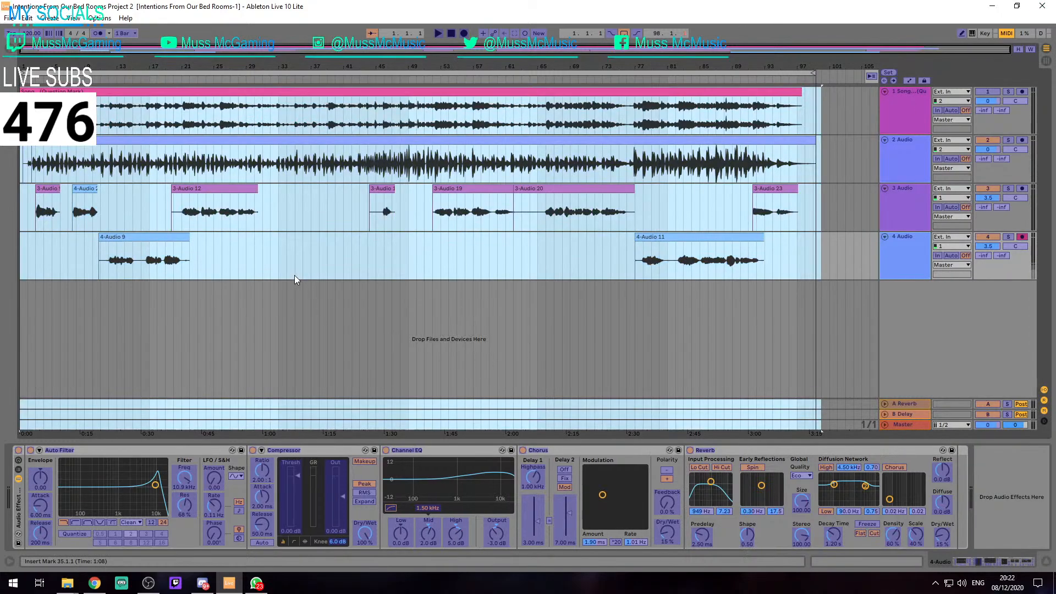
left_click(276, 352)
Delete the restored 3-Audio 21 clip from track 3 again and save the Live Set
left_click_drag(108, 491, 159, 485)
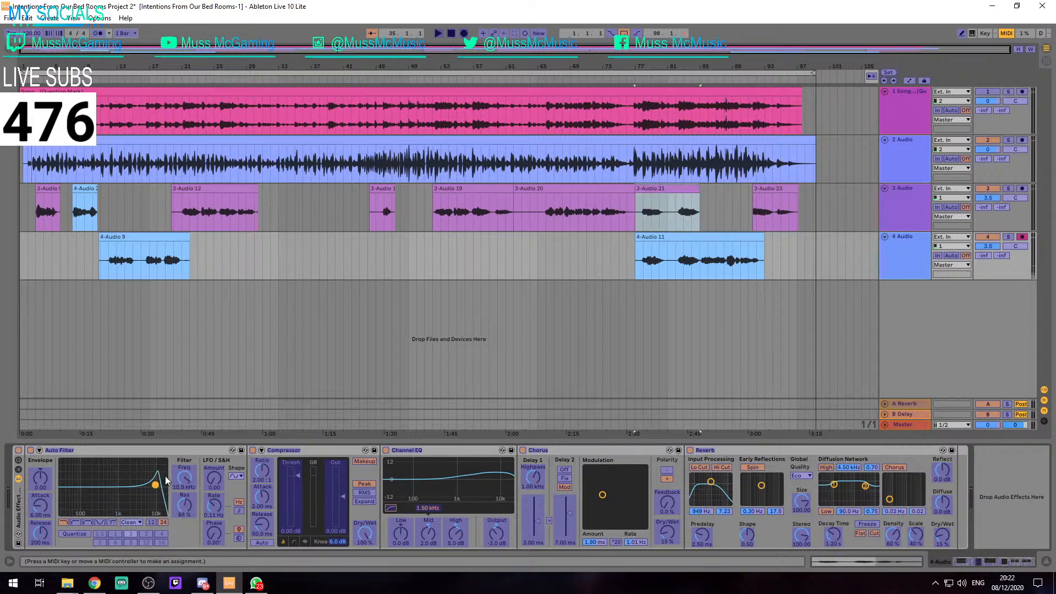
key("Delete")
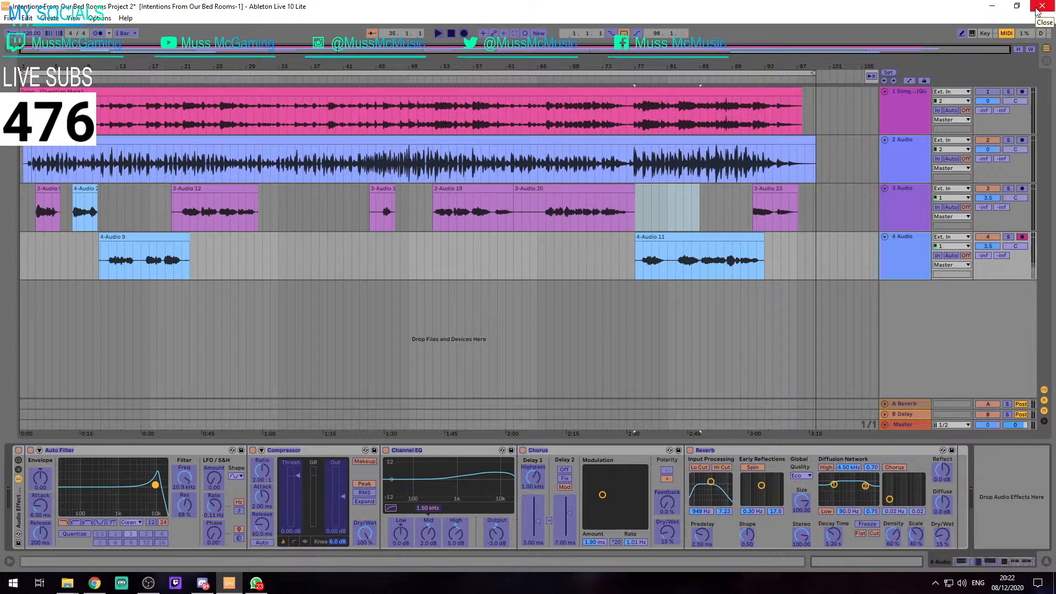
left_click(554, 272)
key("ctrl+s")
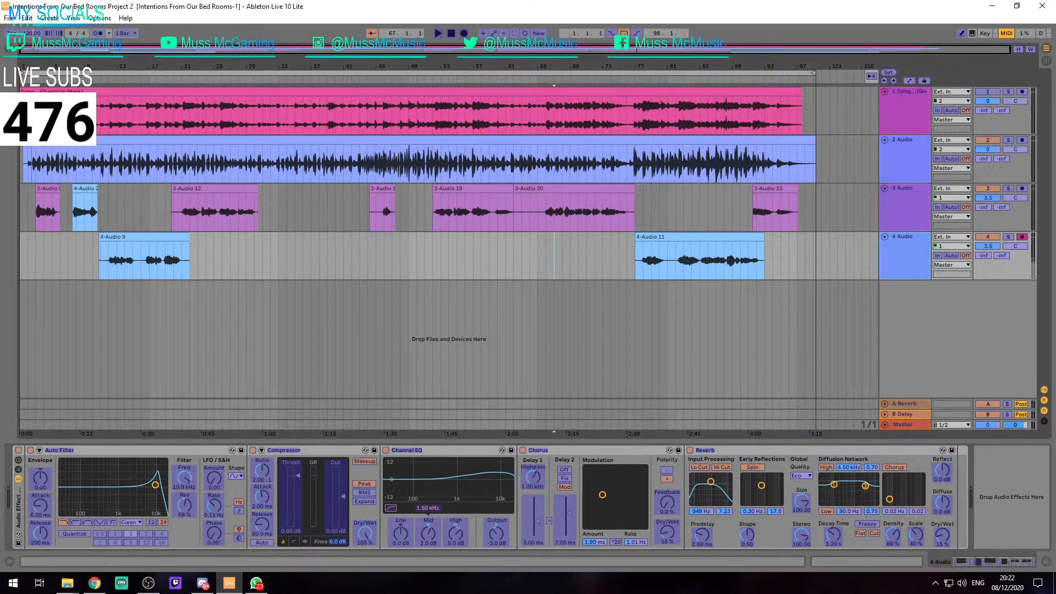
Close Ableton Live and launch it again from the desktop
left_click(1043, 6)
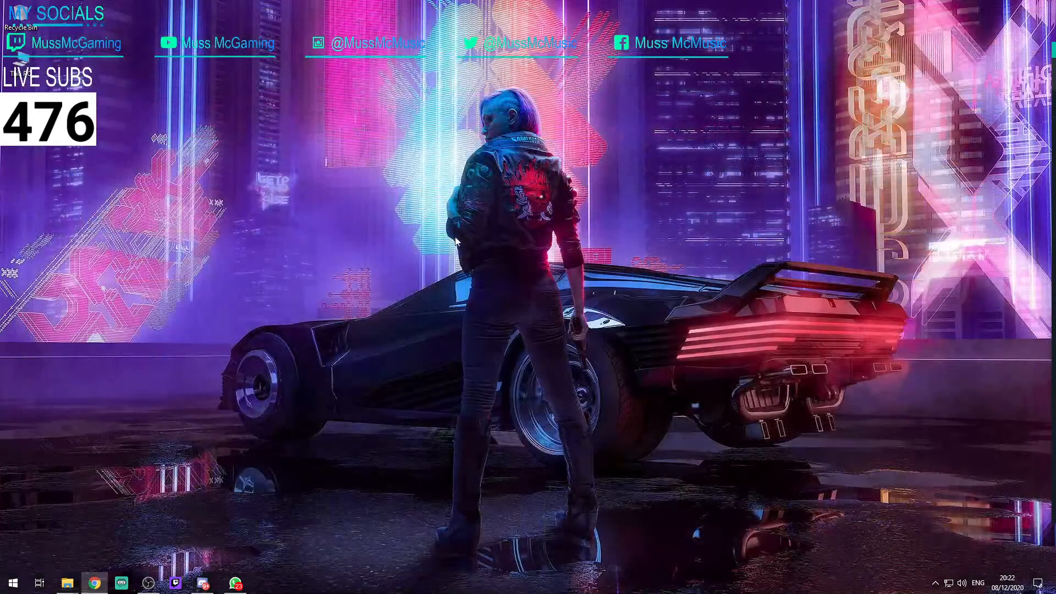
right_click(447, 200)
key("e")
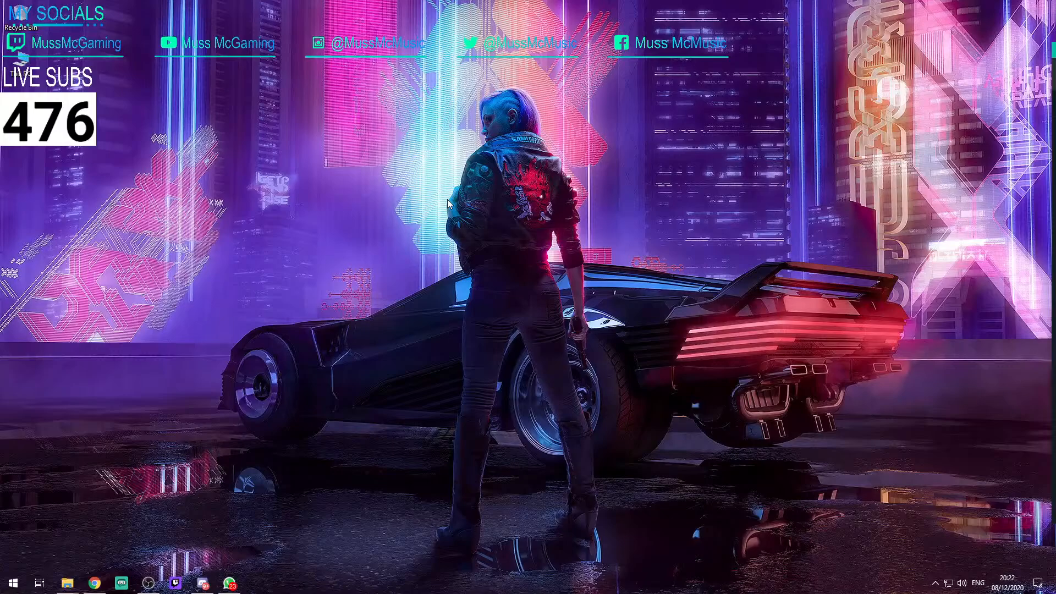
key("super")
type("able")
key("Return")
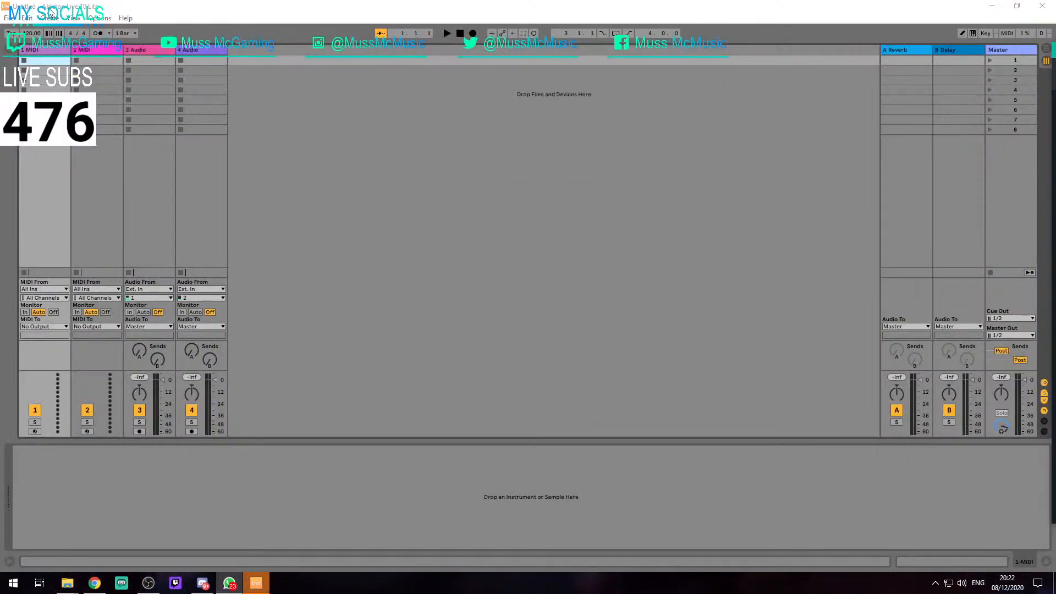
Reopen the recent set Intentions From Our Bed Rooms Project 2.als
left_click(9, 18)
mouse_move(66, 54)
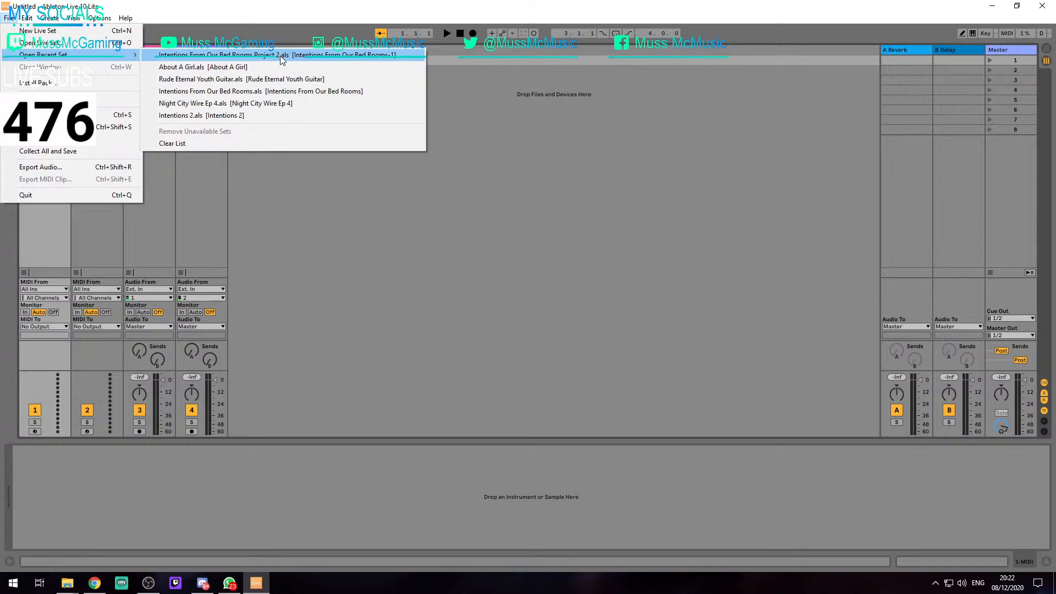
left_click(282, 56)
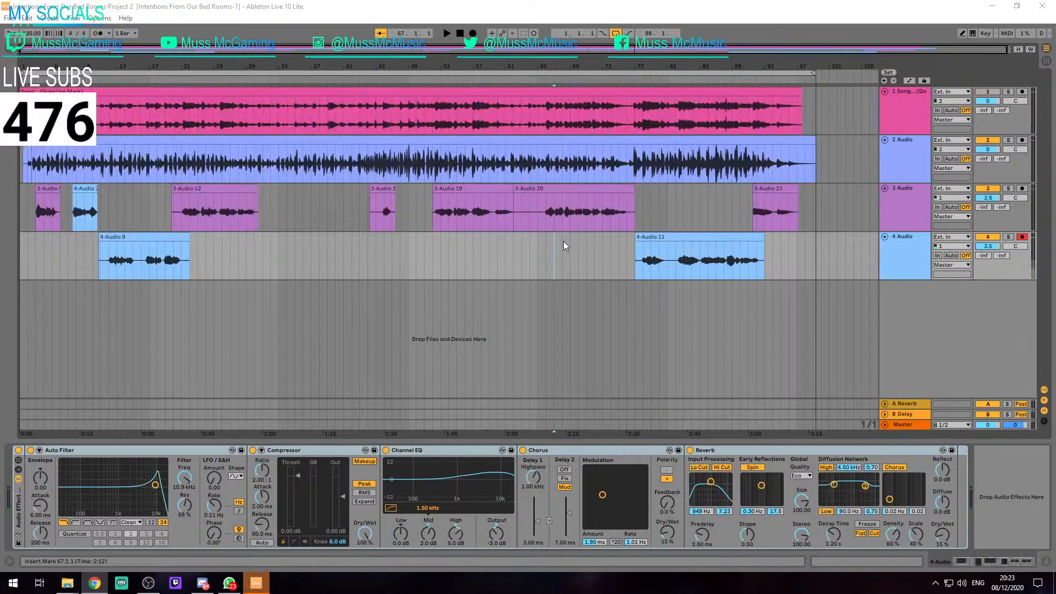
left_click(257, 232)
key("ctrl+a")
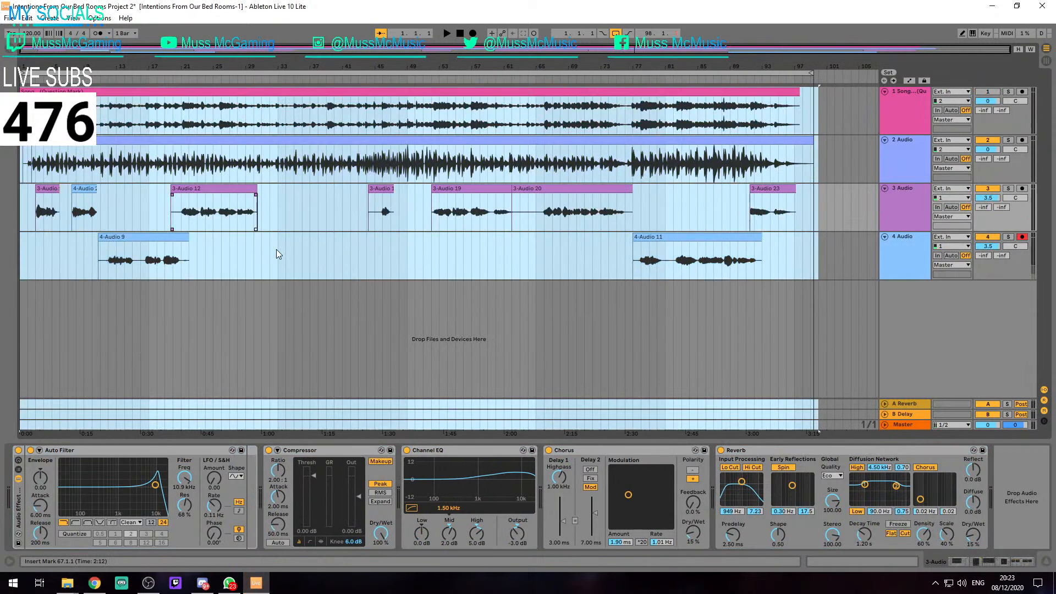
key("ctrl+m")
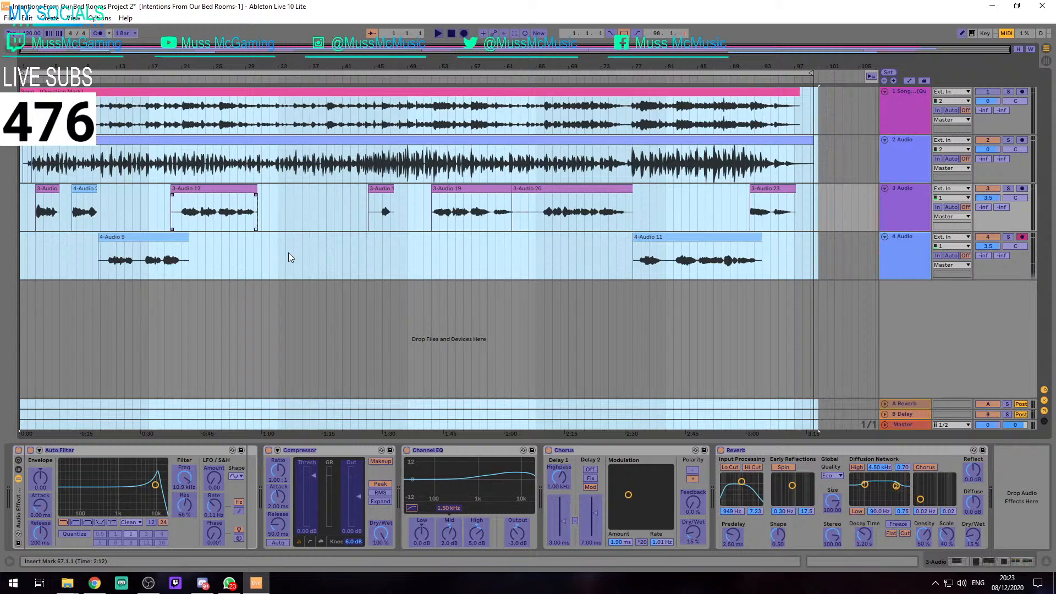
key("ctrl+m")
left_click(286, 252)
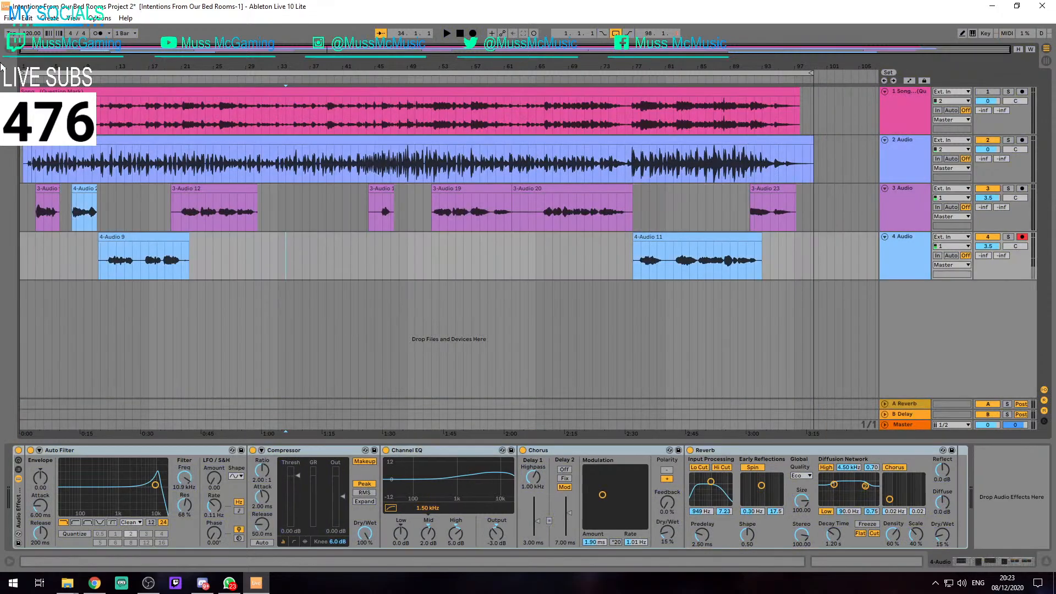
Select the whole arrangement and export the Master track from 1.1.1 with a length of 99.0.0 as a CBR 320 MP3
left_click_drag(31, 166, 22, 165)
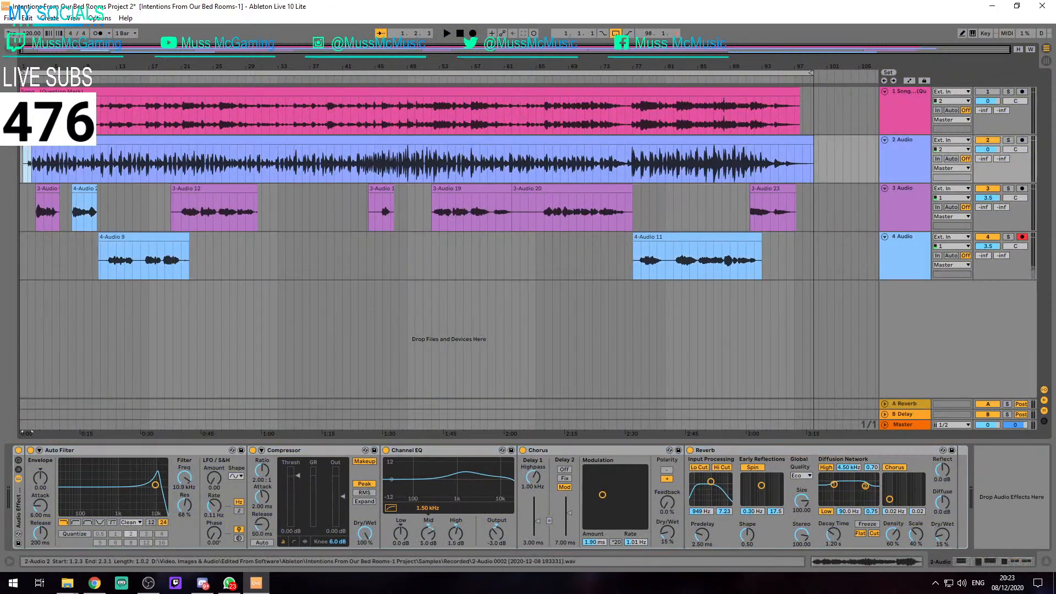
key("ctrl+a")
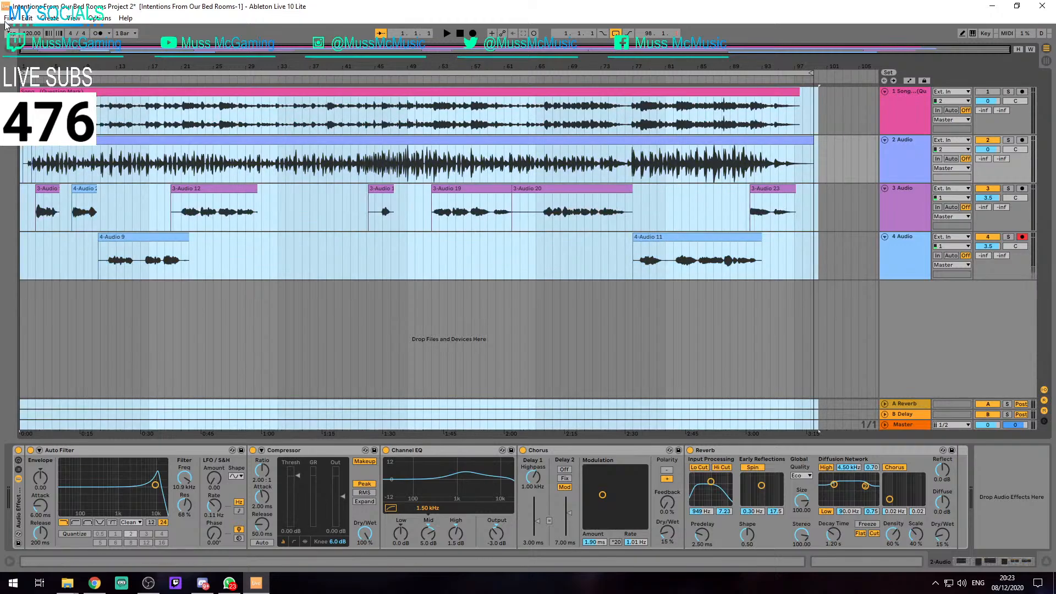
left_click(7, 20)
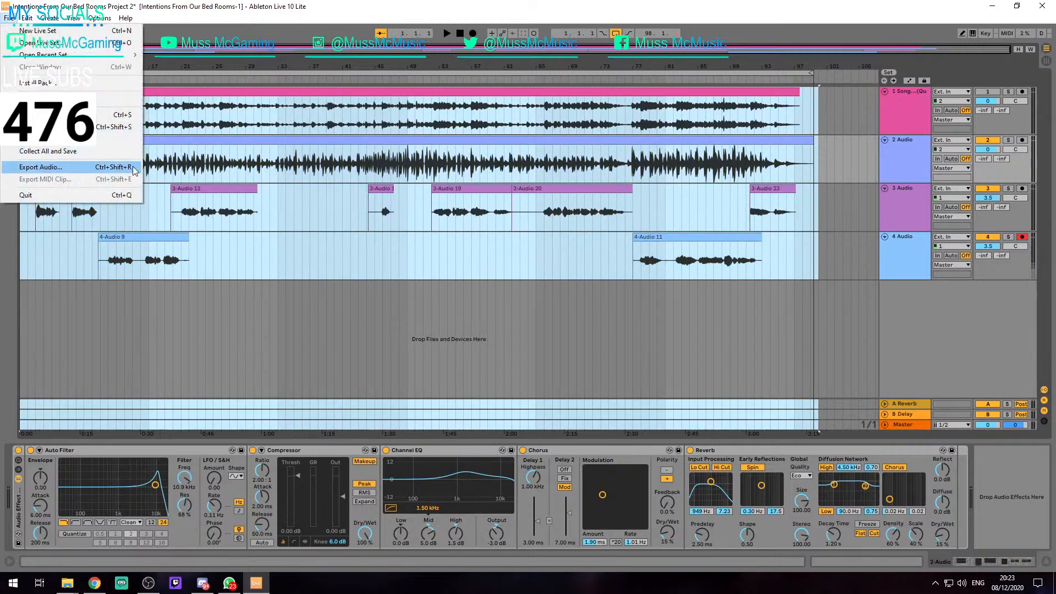
left_click(45, 168)
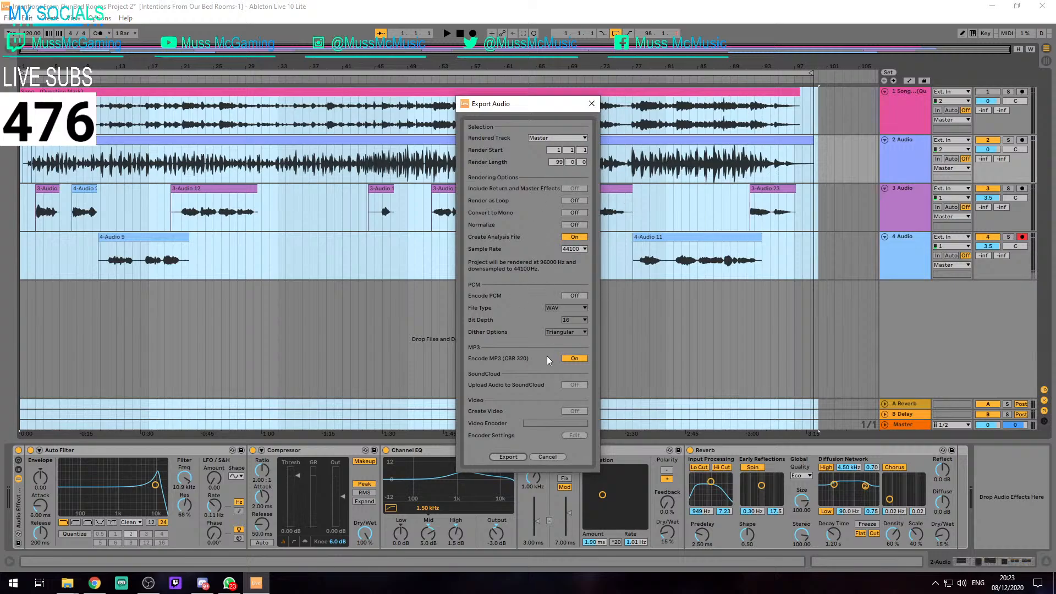
left_click(509, 457)
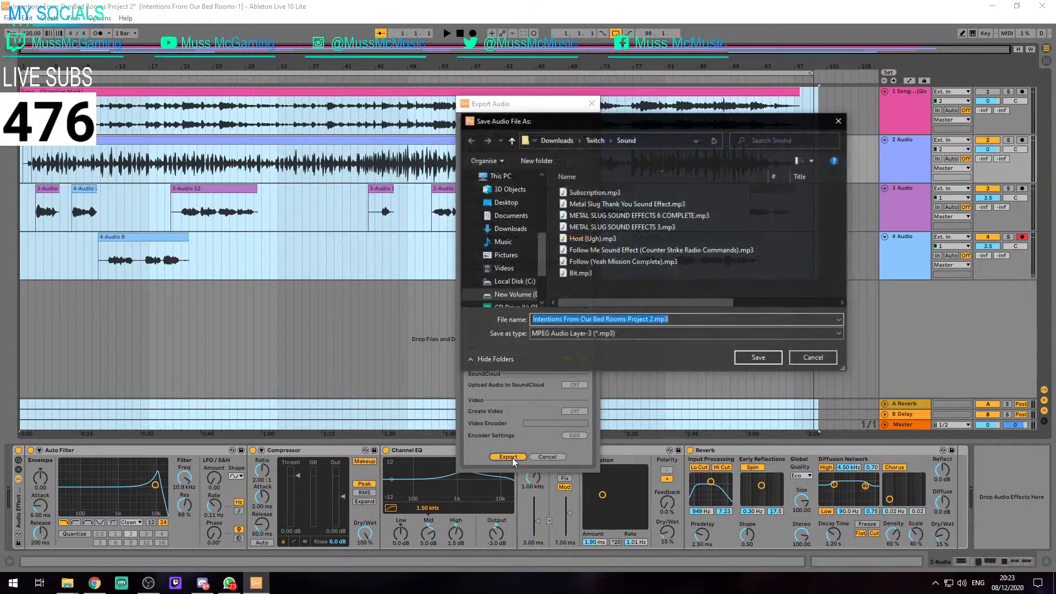
left_click_drag(533, 124, 1055, 124)
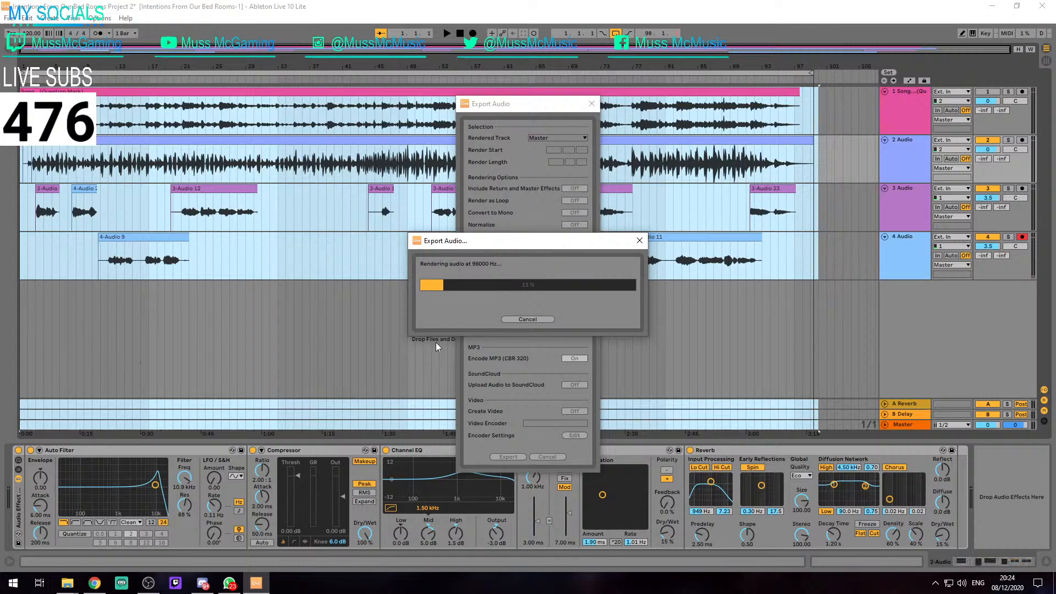
Open the Converted folder in File Explorer and close WhatsApp
left_click(234, 583)
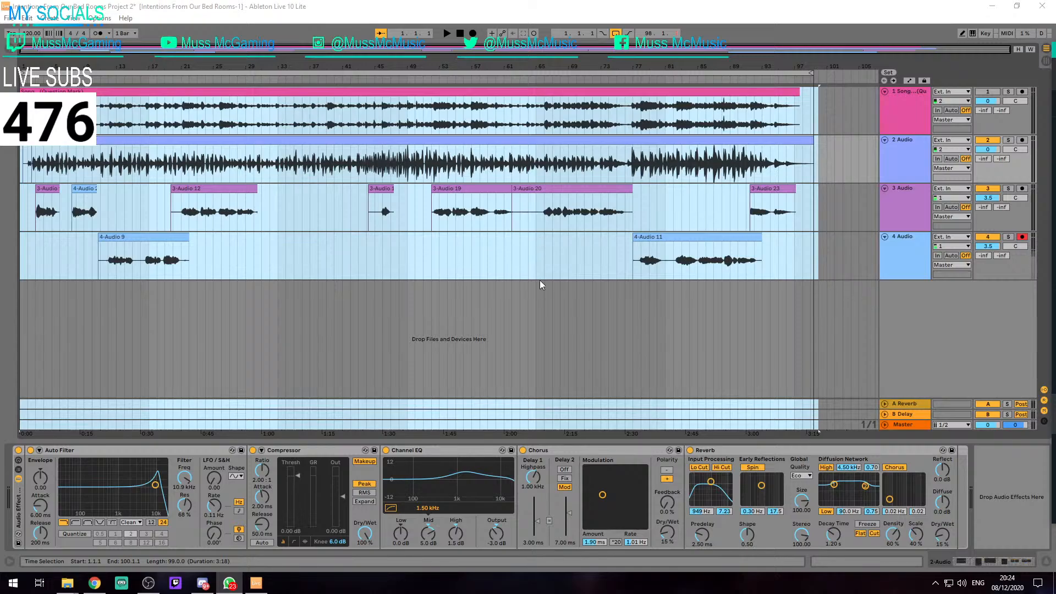
mouse_move(67, 583)
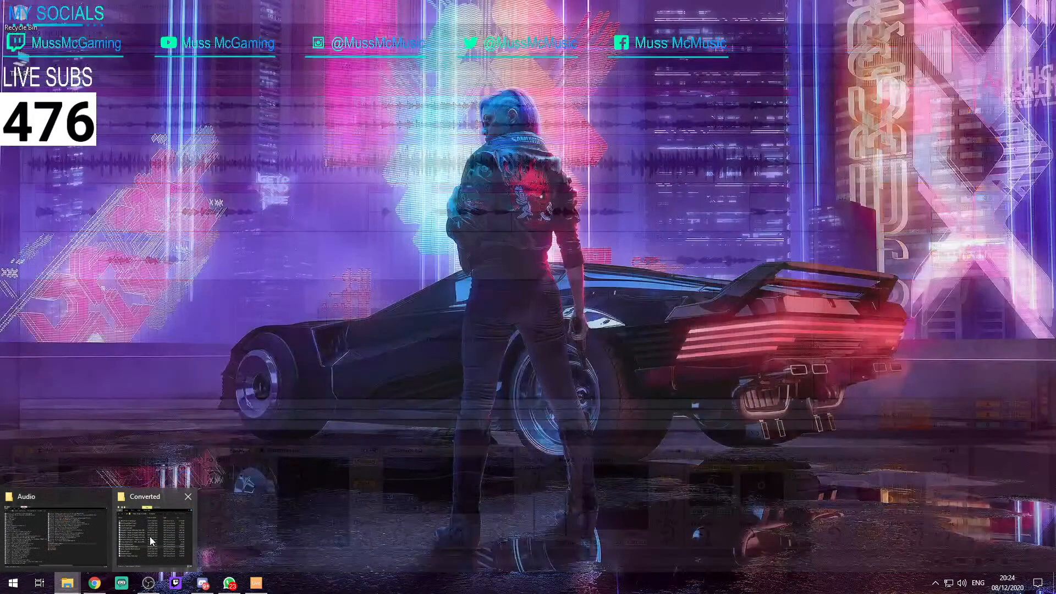
left_click(150, 539)
mouse_move(67, 583)
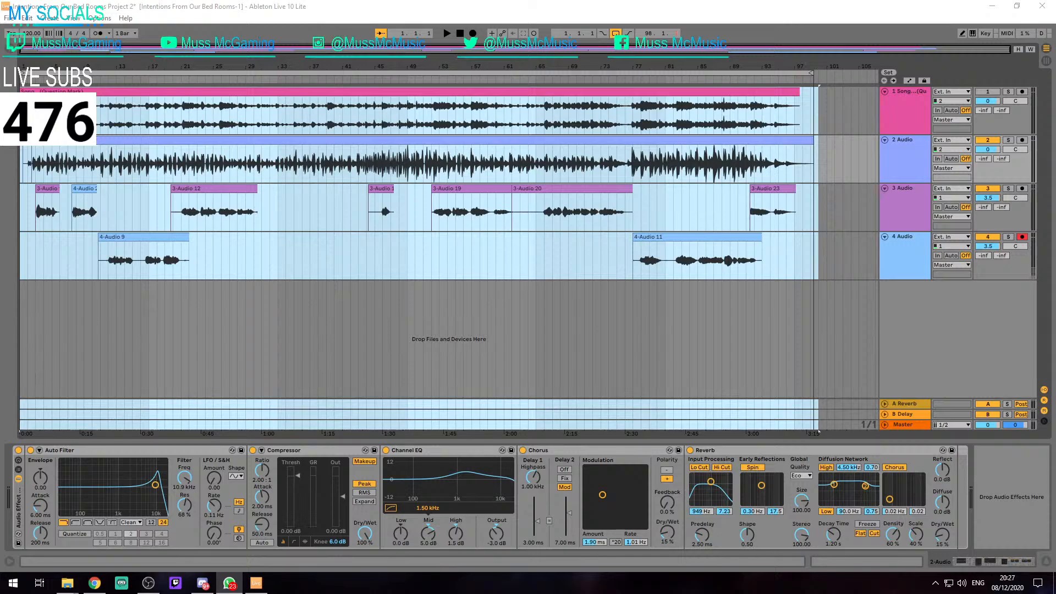
key("alt+F4")
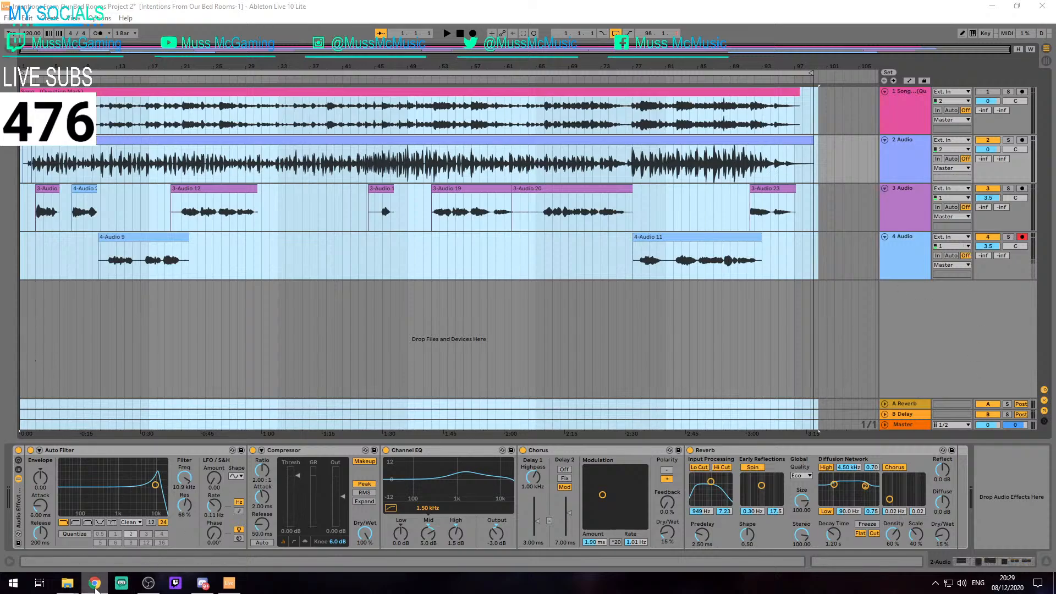
Clear the arrangement's time selection by placing the insert mark at bar 83 on track 4
mouse_move(96, 588)
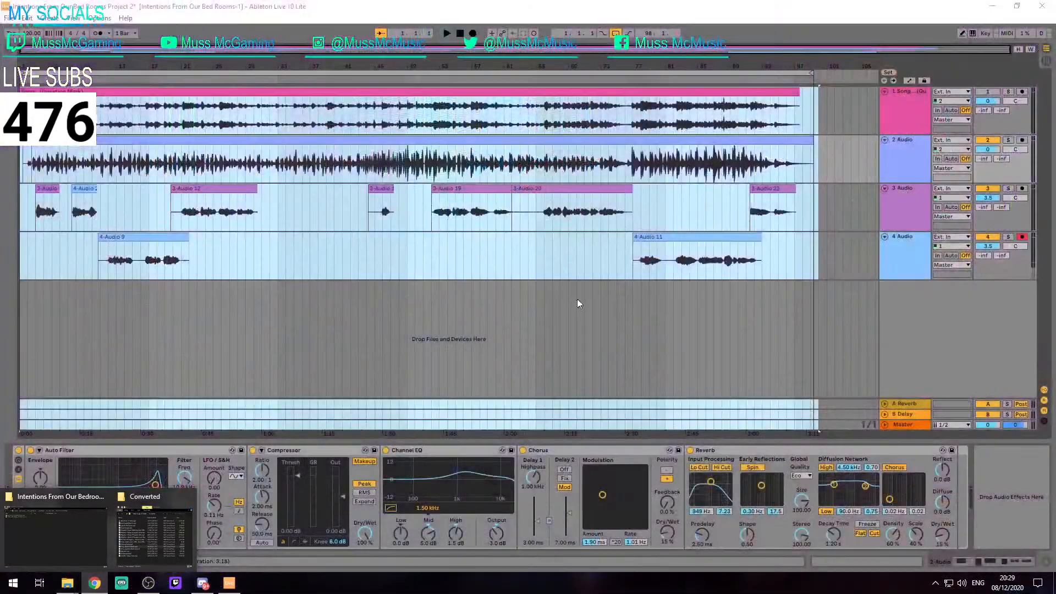
left_click(683, 321)
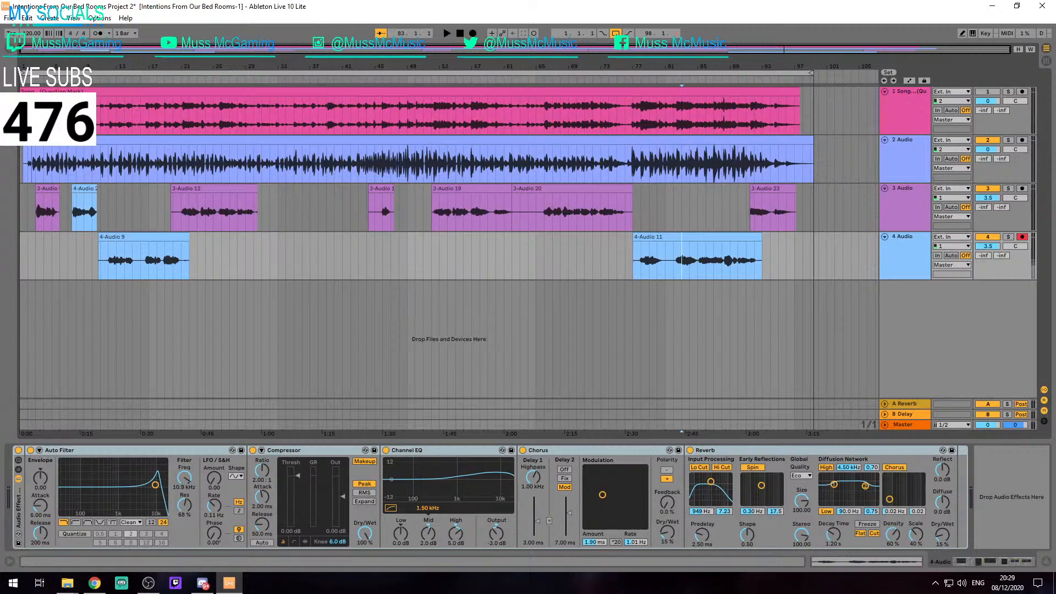
key("alt+Tab")
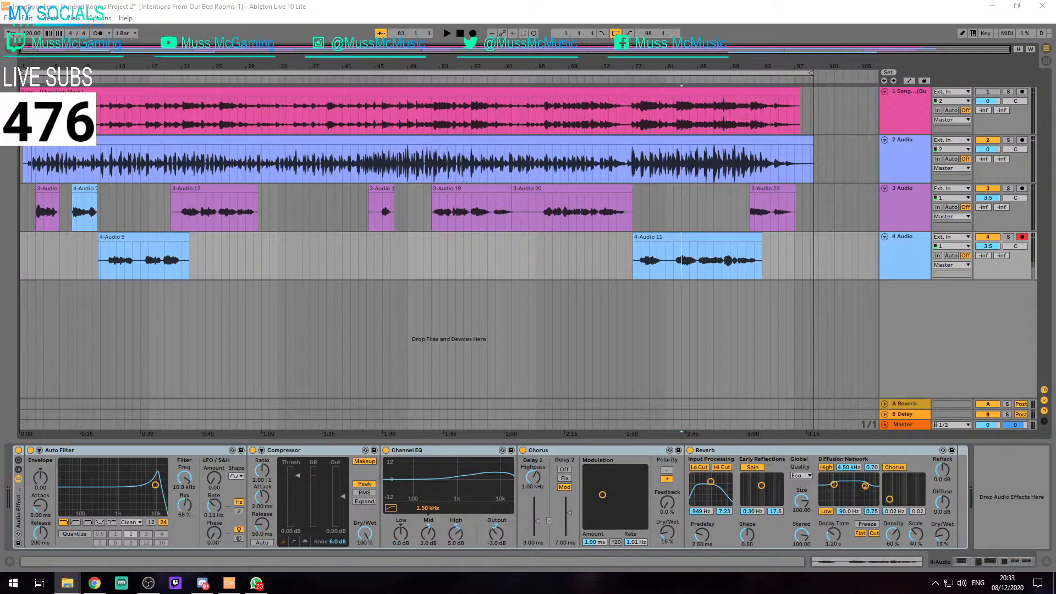
Launch YTD Video Downloader and dismiss its update offer
key("super")
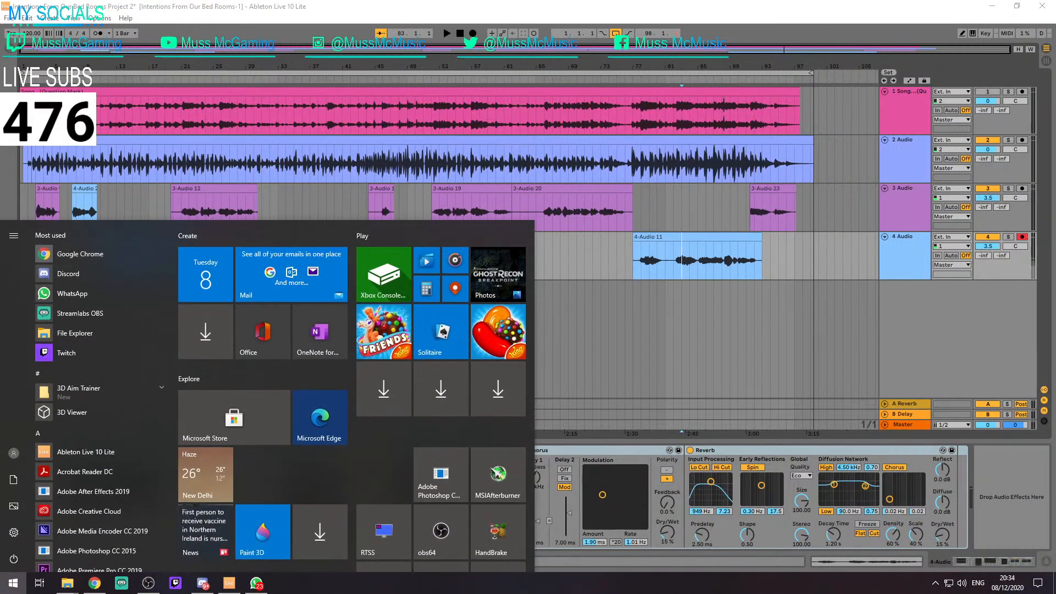
type("ytd")
key("Return")
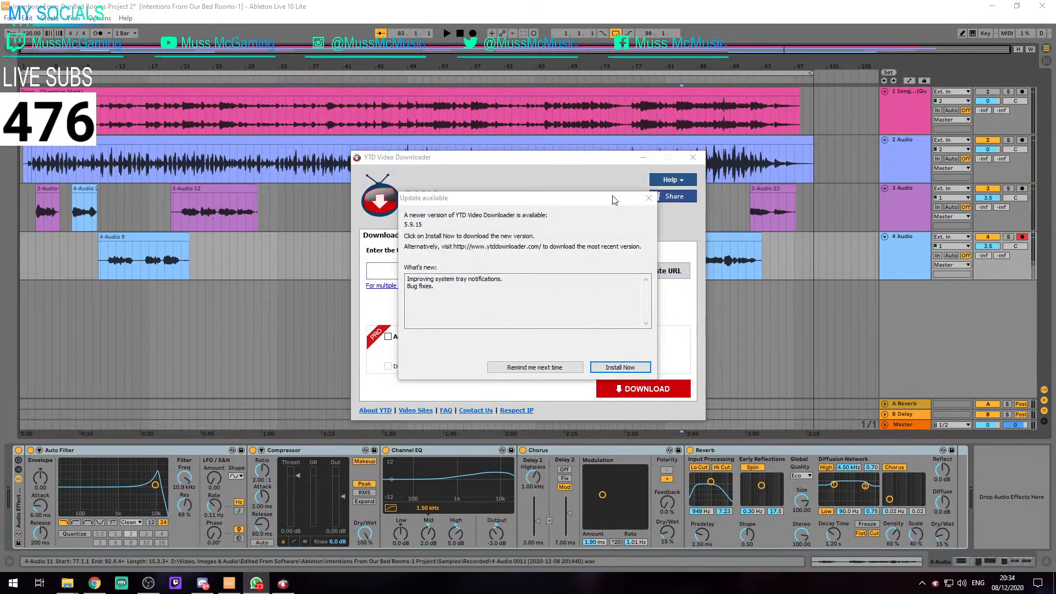
left_click(644, 197)
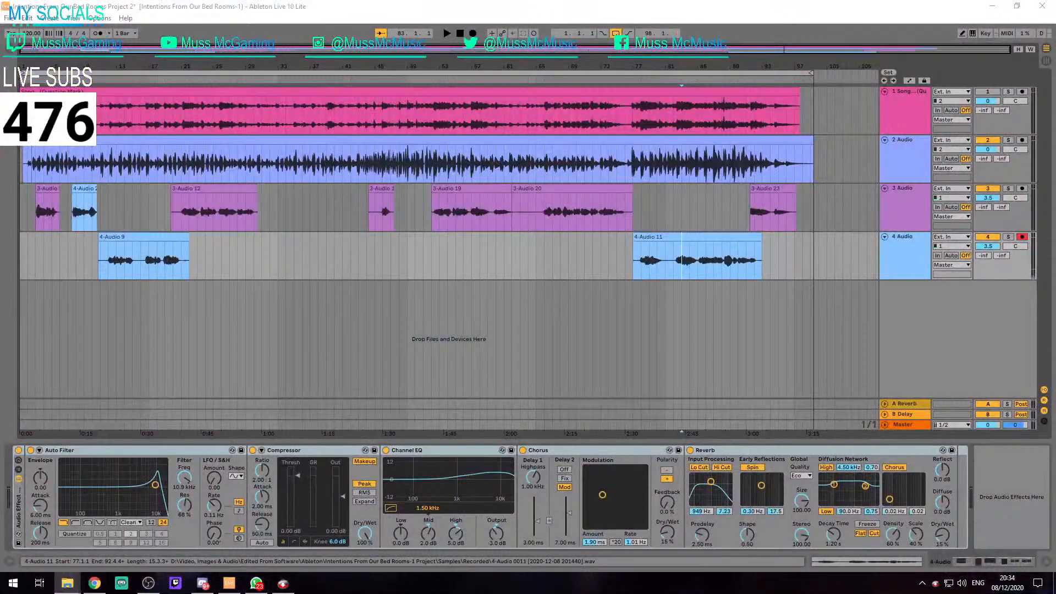
Try importing trail.mp3 onto a new audio track below track 4 at bar 3, and delete the clip
left_click_drag(535, 287, 33, 301)
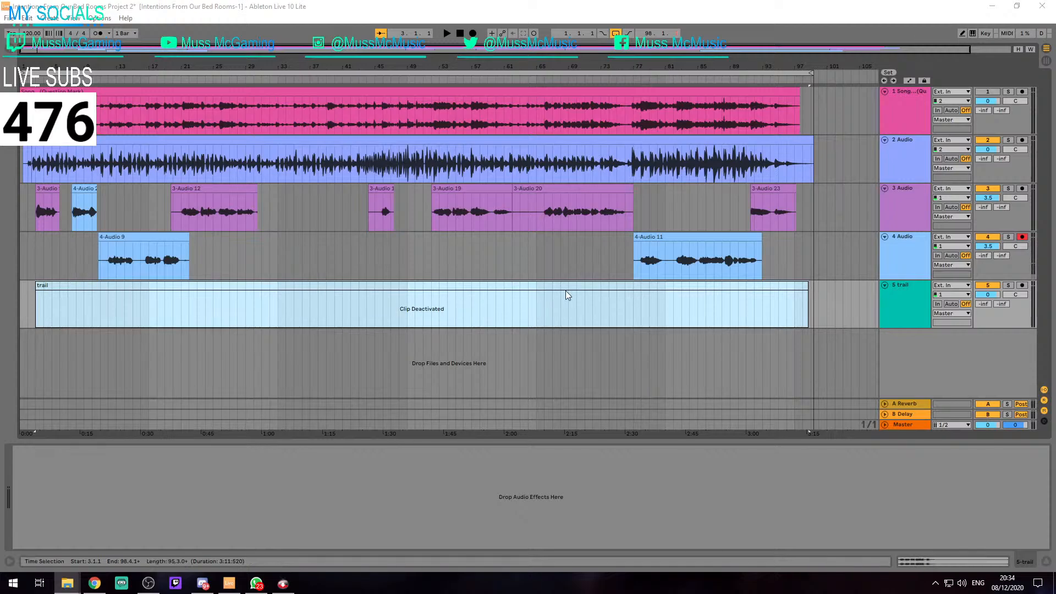
left_click(630, 288)
key("Delete")
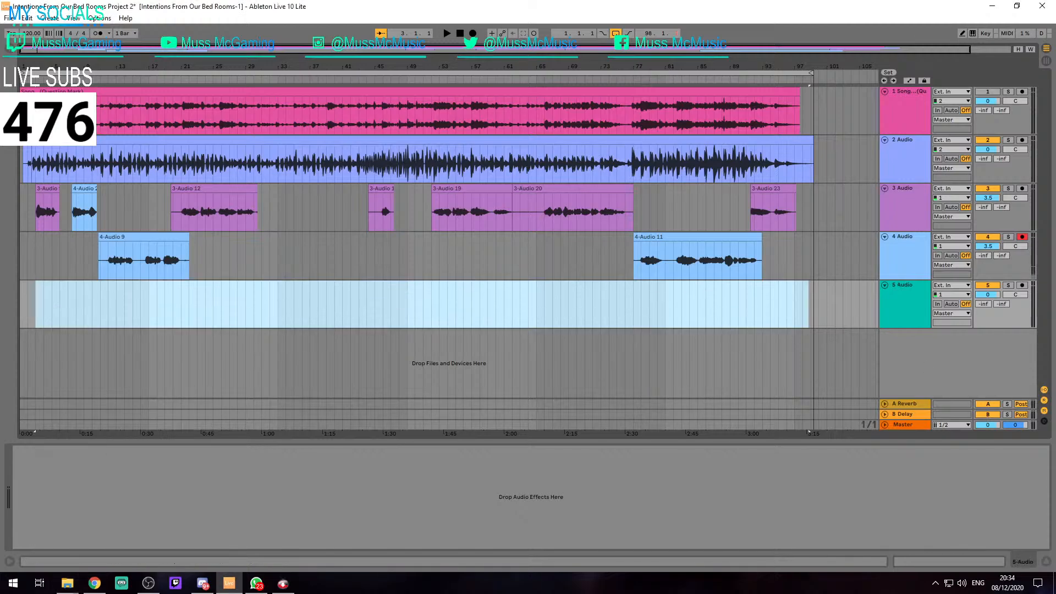
Try placing the trail clip at bar 13 on track 5, and remove the clip and its track
left_click(116, 295)
key("ctrl+v")
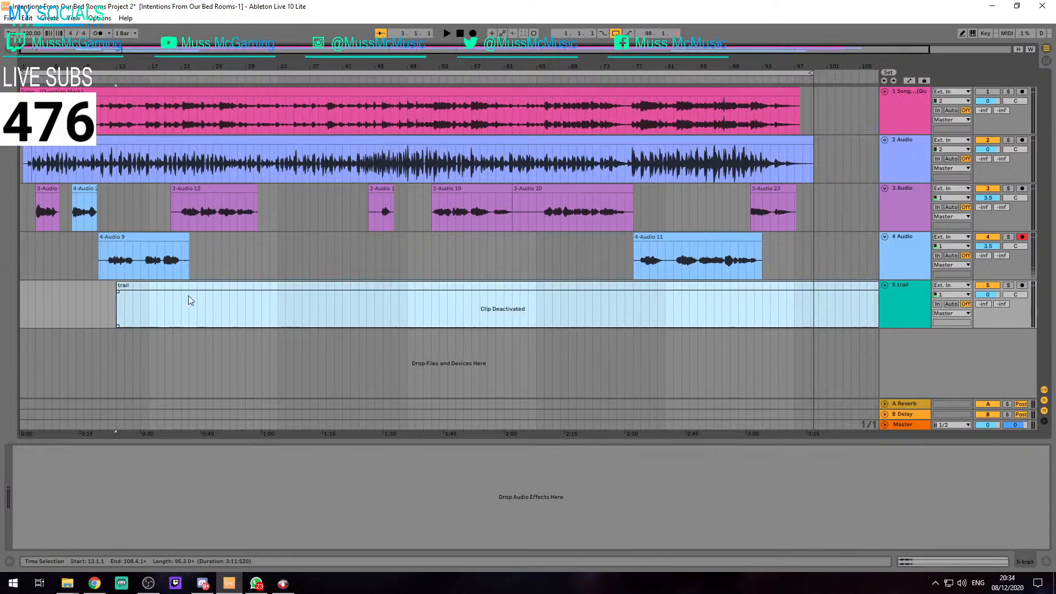
scroll(416, 303, "down", 1)
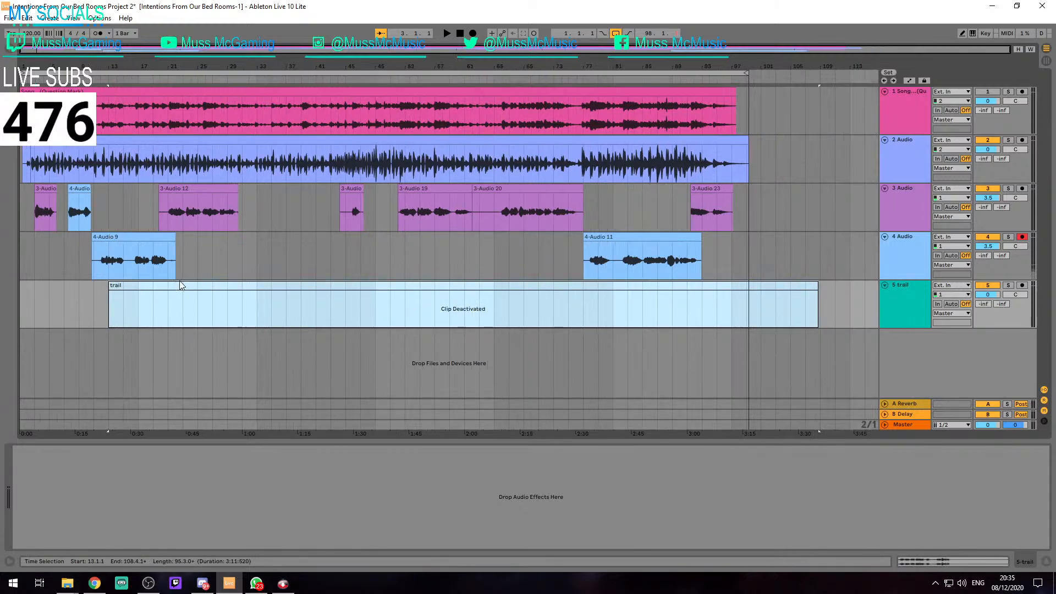
left_click(907, 297)
key("Delete")
key("ctrl+z")
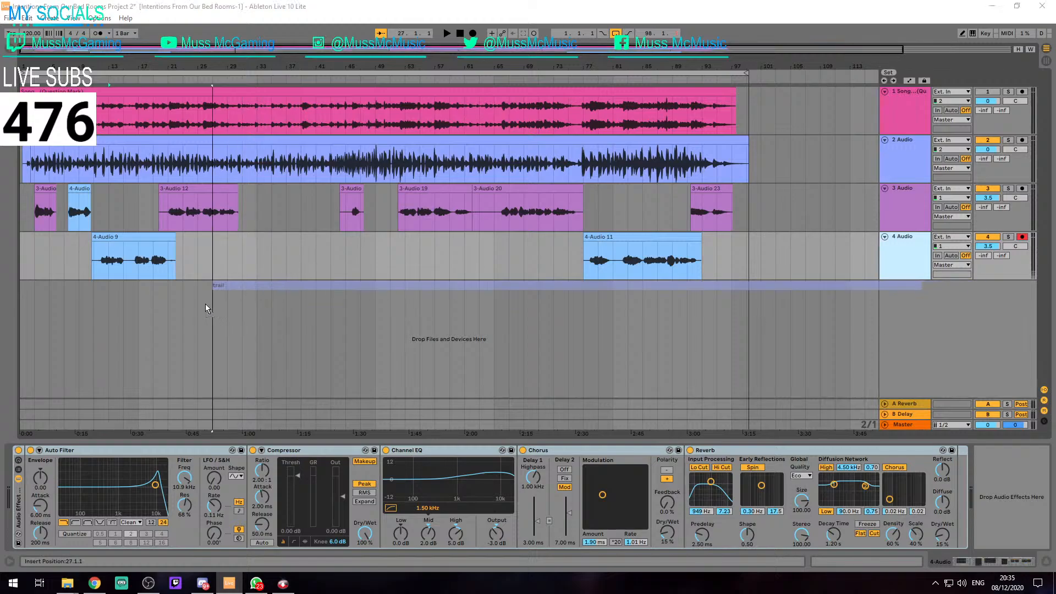
Move the newly imported trail clip on track 5 to start at 1.1.1 and open its sample settings
scroll(450, 297, "down", 1)
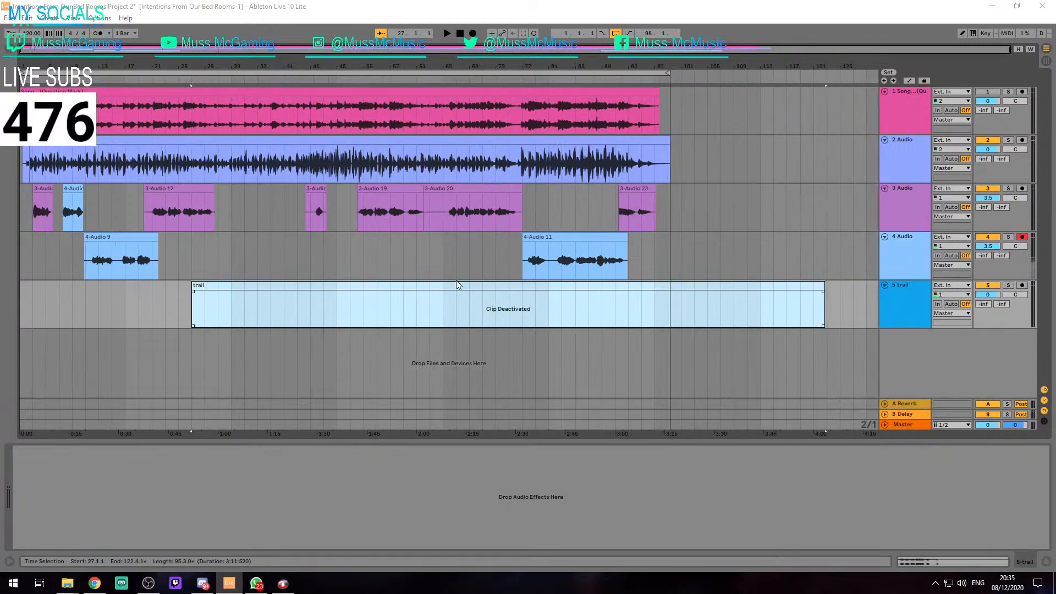
left_click_drag(456, 285, 281, 292)
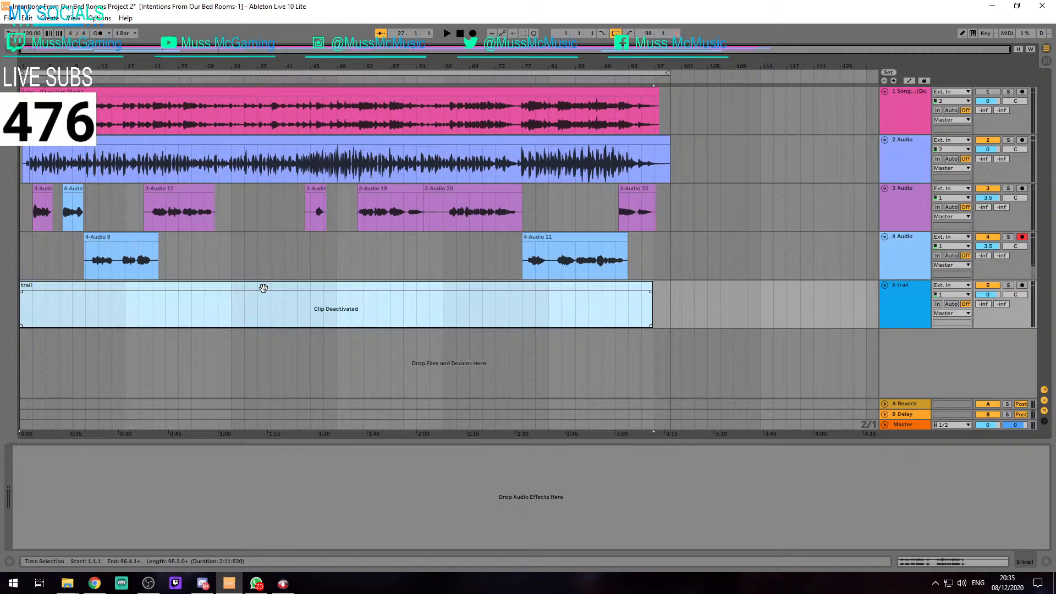
left_click(279, 316)
left_click(295, 287)
double_click(294, 287)
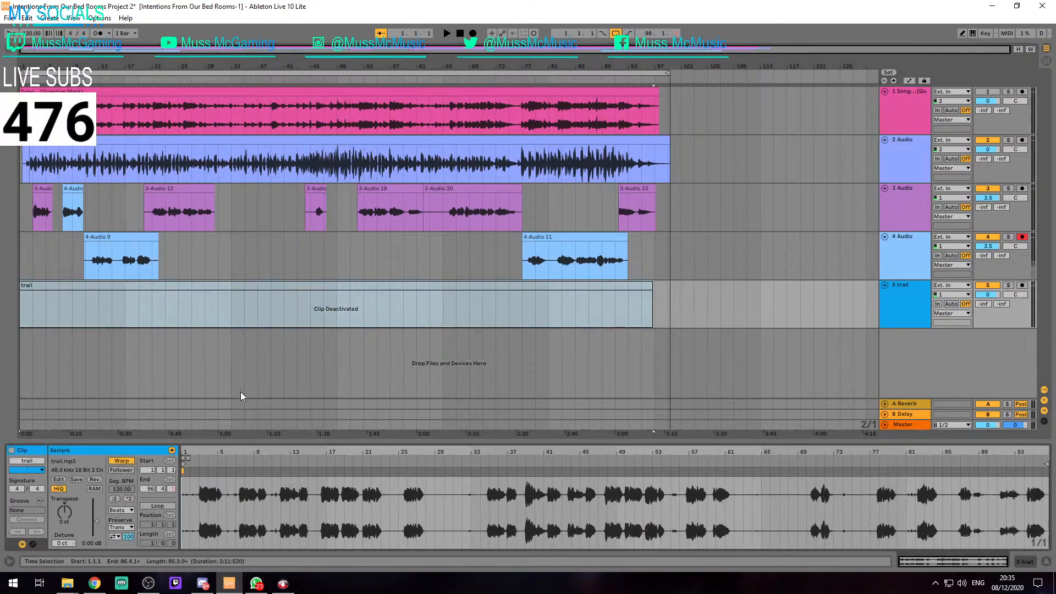
Play the arrangement from the start to check the deactivated trail clip, and delete that clip
key("space")
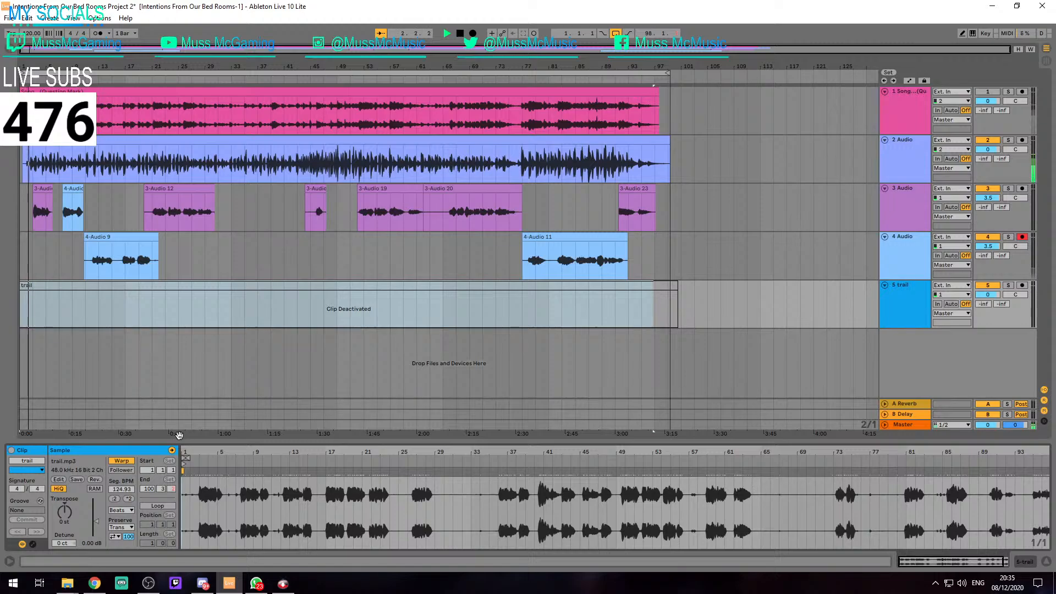
left_click(187, 493)
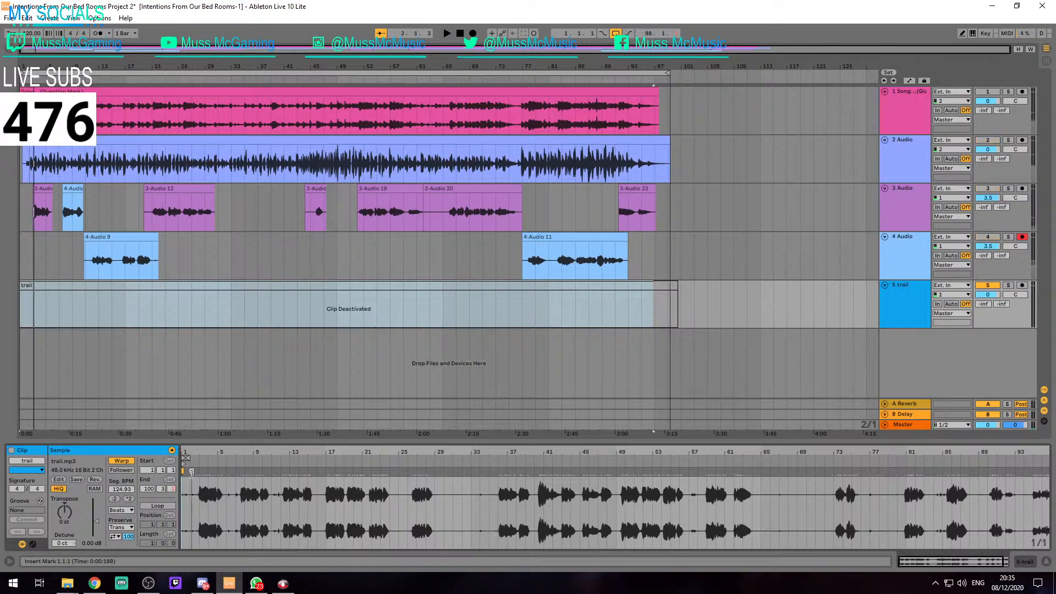
key("space")
key("space")
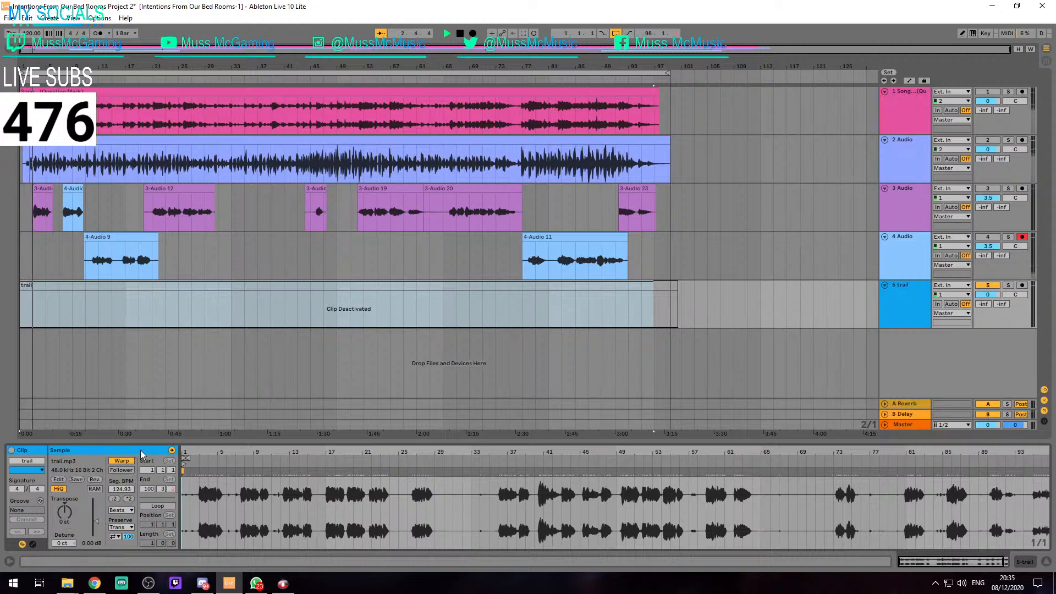
key("space")
left_click(354, 285)
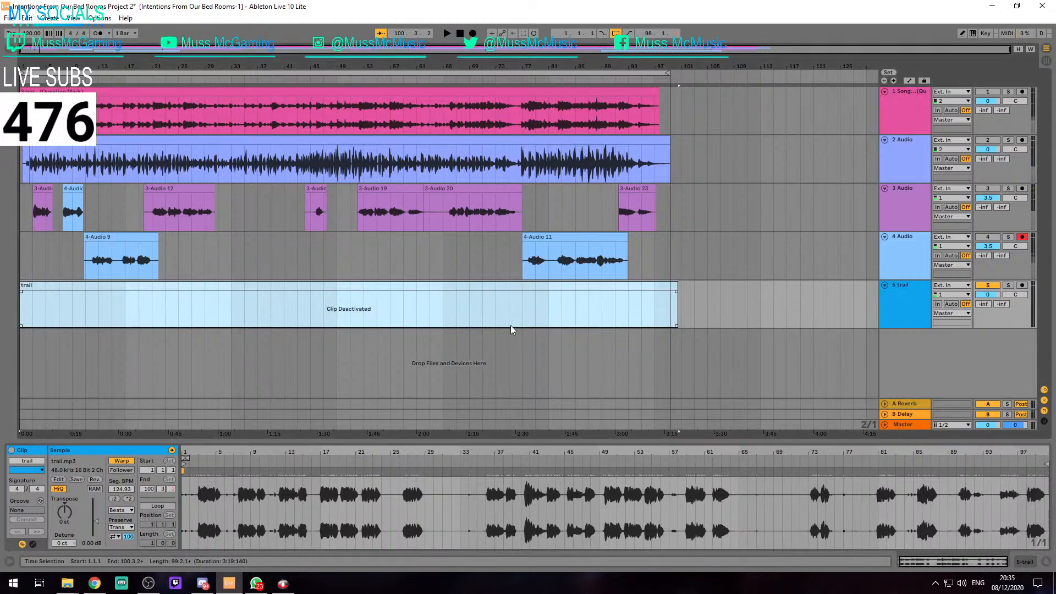
key("Delete")
Place trail.mp3 on track 5 again, starting at 1.1.1, and check the Audio preferences
left_click_drag(292, 332, 22, 296)
left_click(72, 286)
key("space")
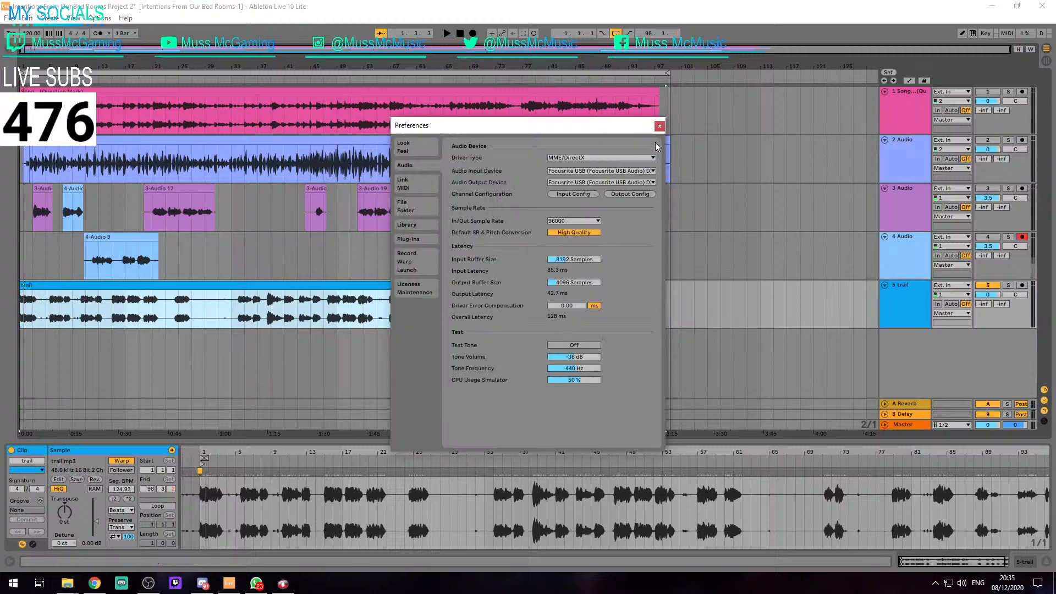
key("ctrl+comma")
left_click(660, 126)
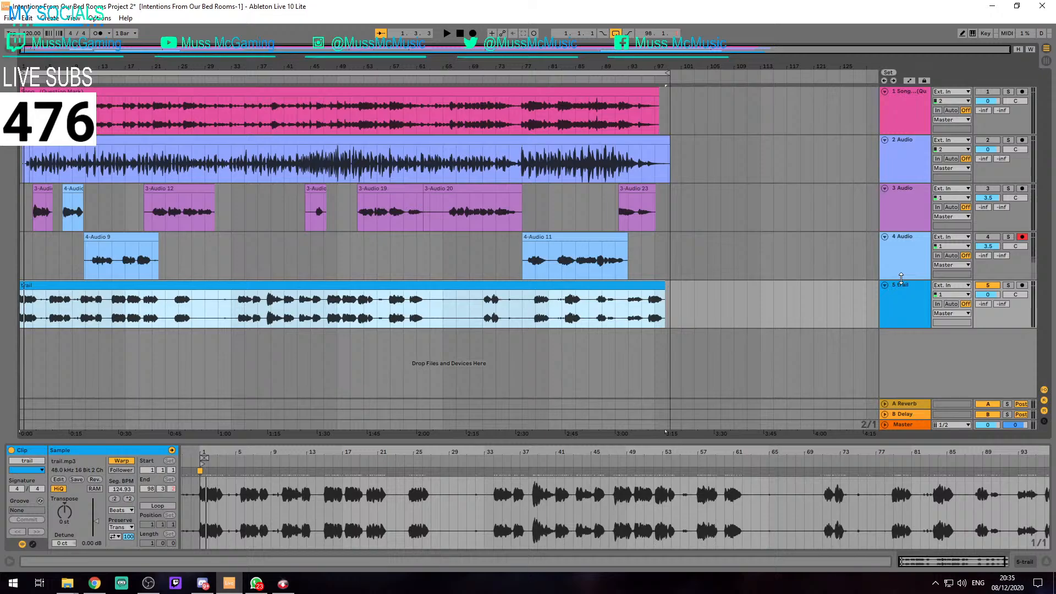
Move the trail clip on track 5 to start at 3.1.1, in line with the 3-Audio 9 clip
scroll(46, 308, "up", 8)
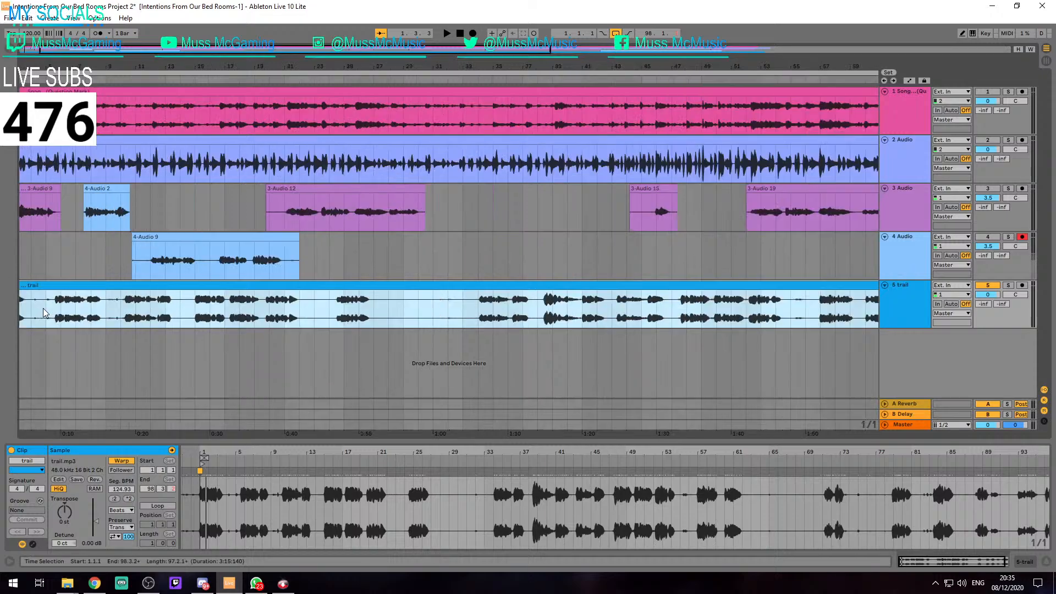
left_click_drag(49, 344, 462, 335)
left_click_drag(127, 335, 296, 338)
left_click_drag(56, 325, 434, 329)
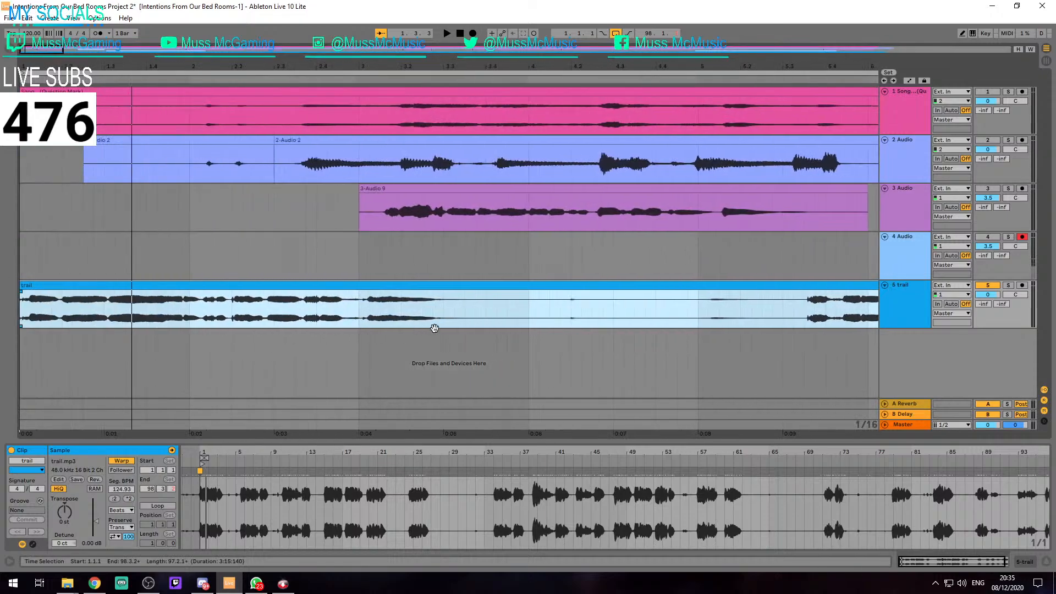
scroll(54, 293, "down", 5)
left_click_drag(50, 287, 117, 287)
scroll(117, 288, "up", 8)
left_click(127, 291)
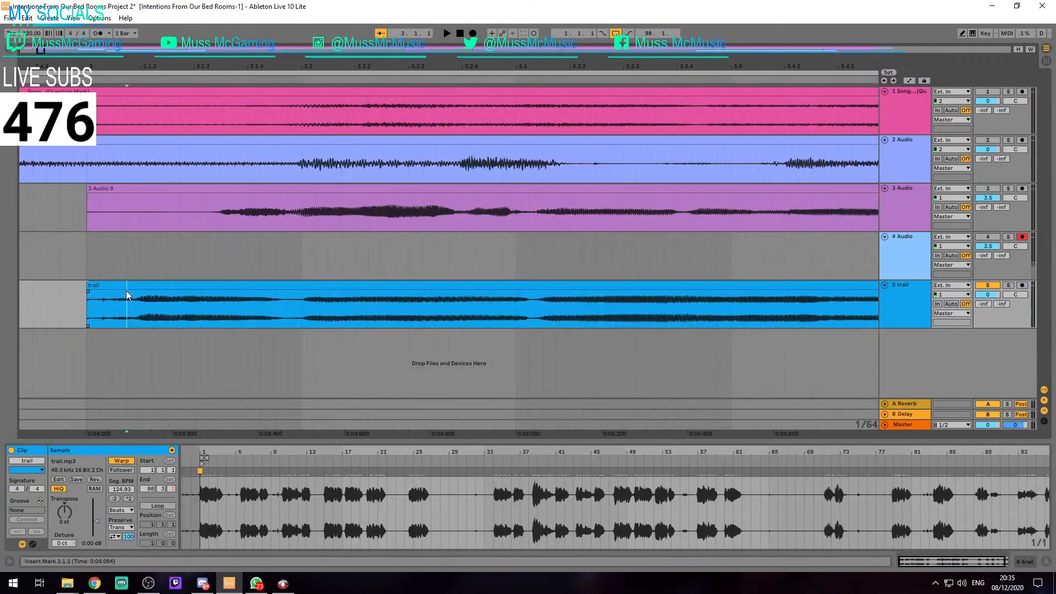
Play the trail clip from 3.1.1 and turn off its Warp setting
left_click(130, 287)
key("space")
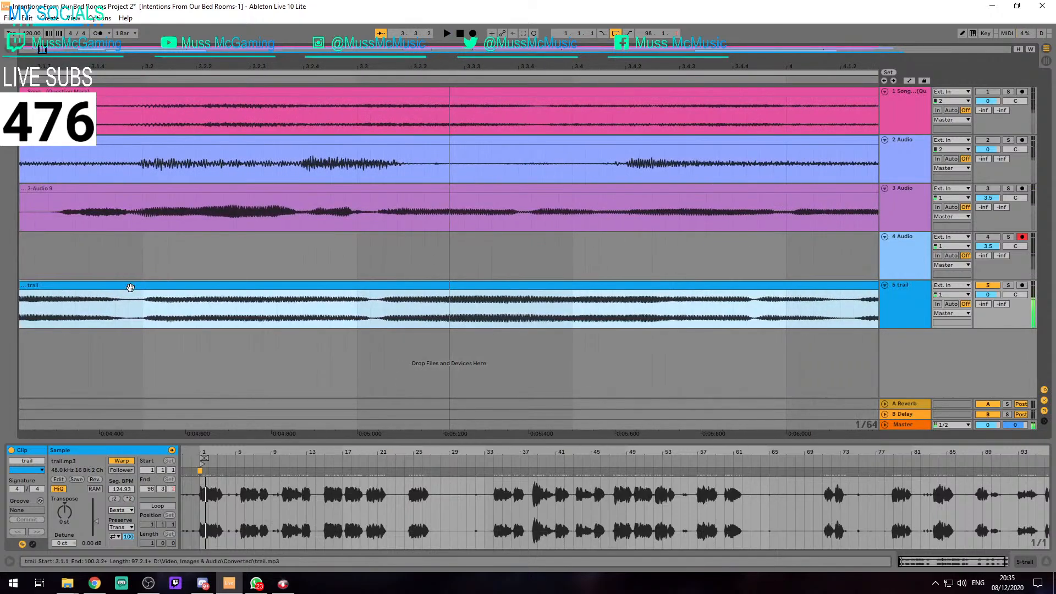
left_click(124, 463)
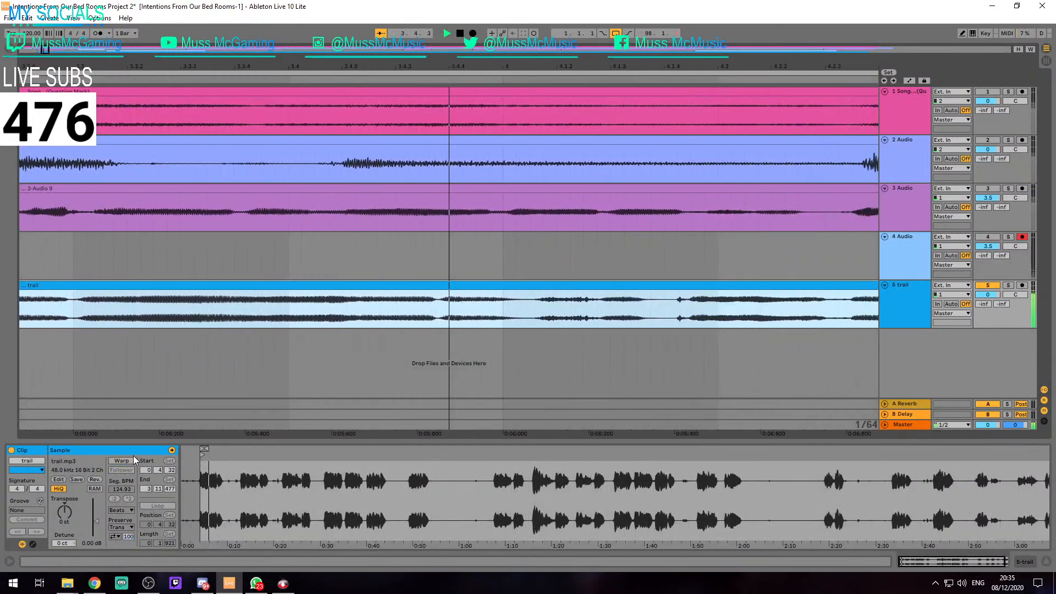
scroll(236, 407, "down", 5)
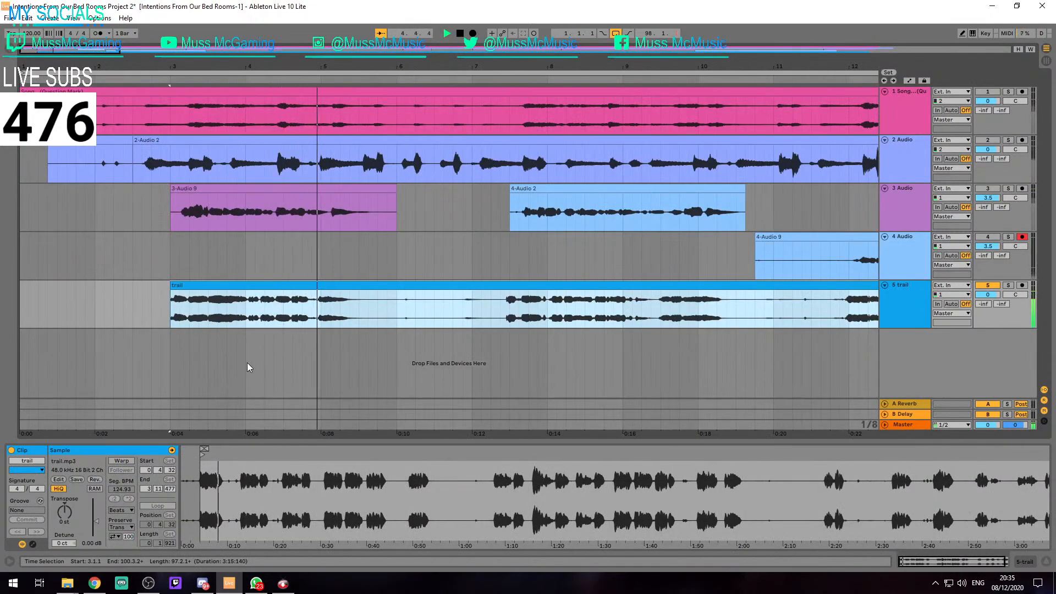
key("space")
Nudge the trail clip on track 5 to start at 3.1.3
scroll(181, 297, "up", 5)
left_click_drag(147, 296, 198, 295)
scroll(169, 287, "up", 5)
scroll(489, 302, "down", 3)
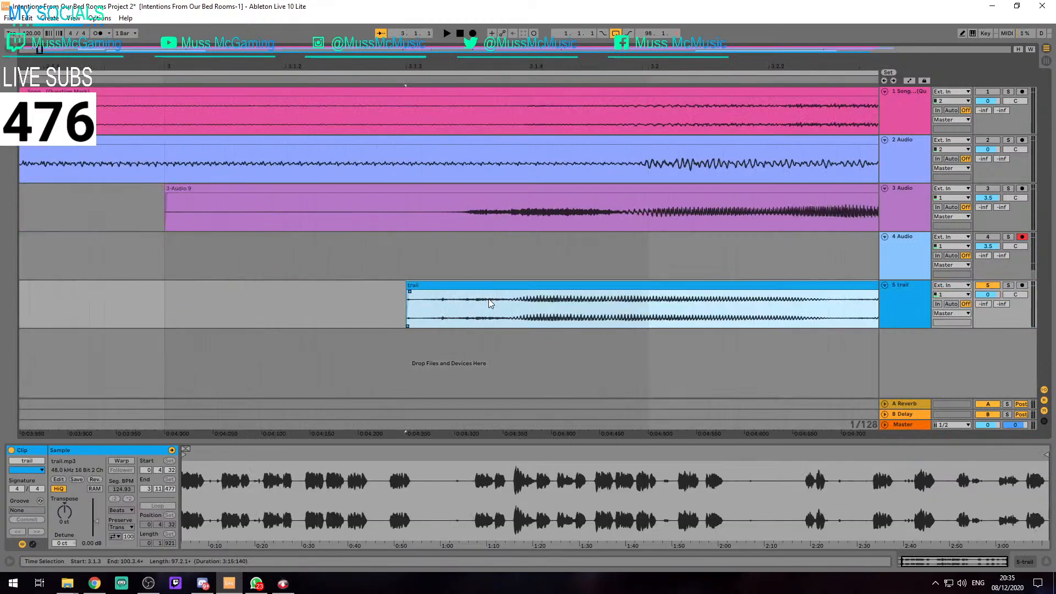
left_click_drag(511, 293, 514, 294)
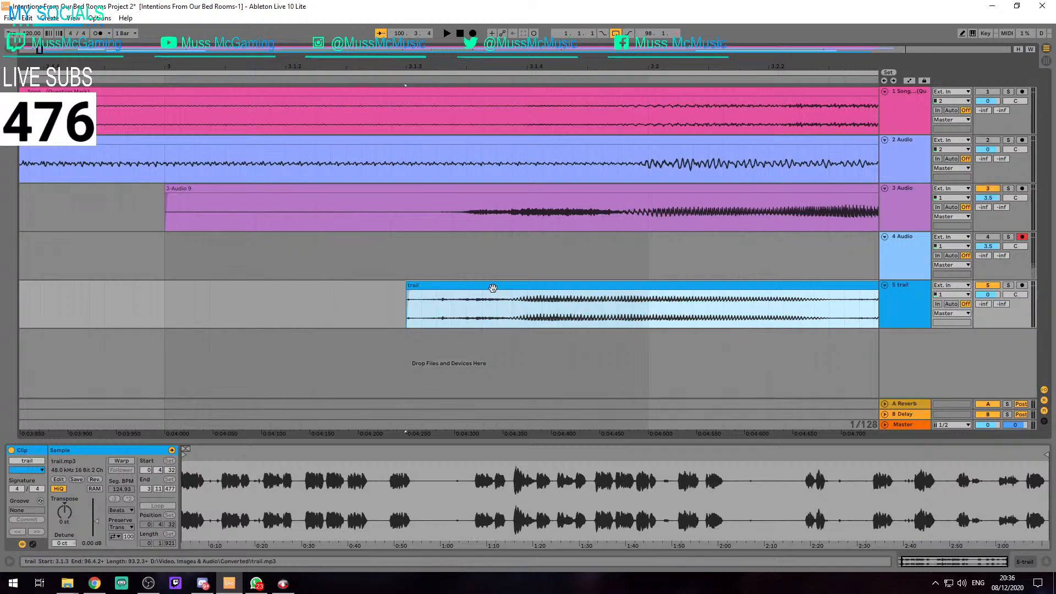
Play the trail clip together with the vocal on track 3 and compare their timing at the clip starts
key("space")
scroll(492, 287, "down", 4)
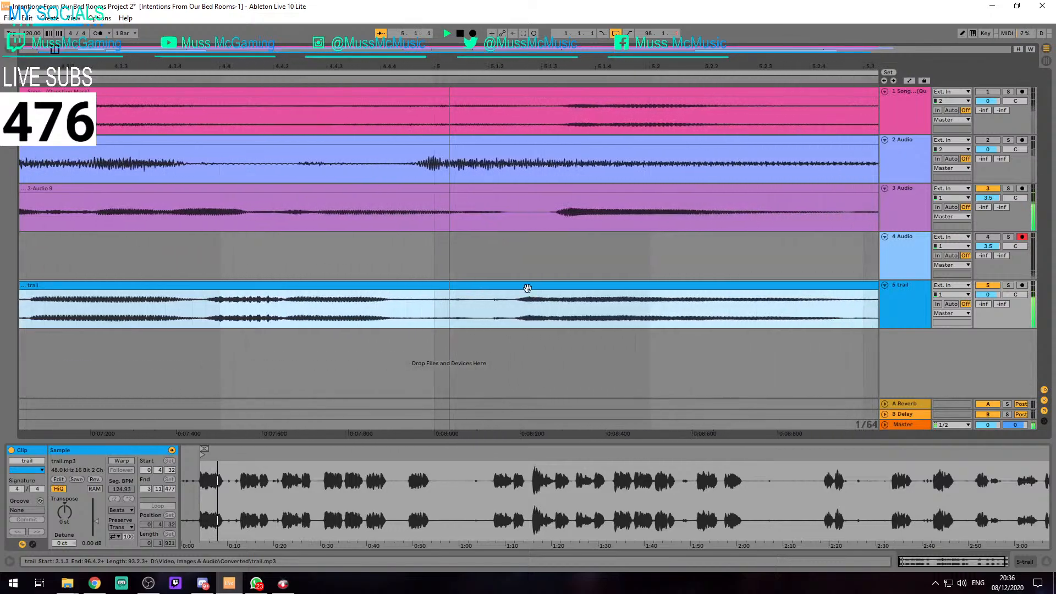
key("space")
scroll(235, 291, "down", 7)
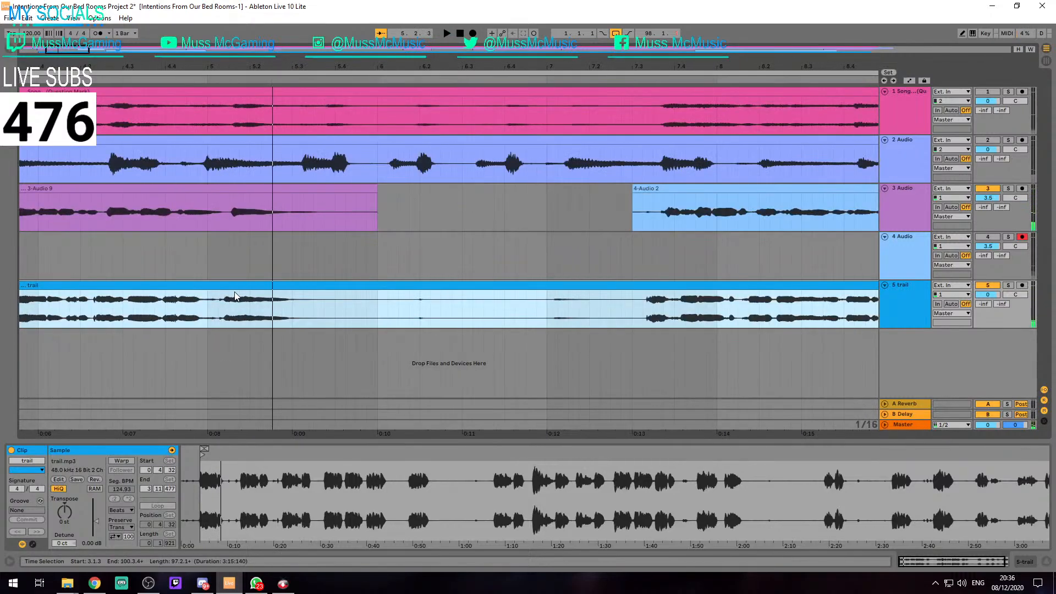
scroll(155, 266, "left", 3)
scroll(188, 263, "up", 5)
scroll(188, 263, "left", 2)
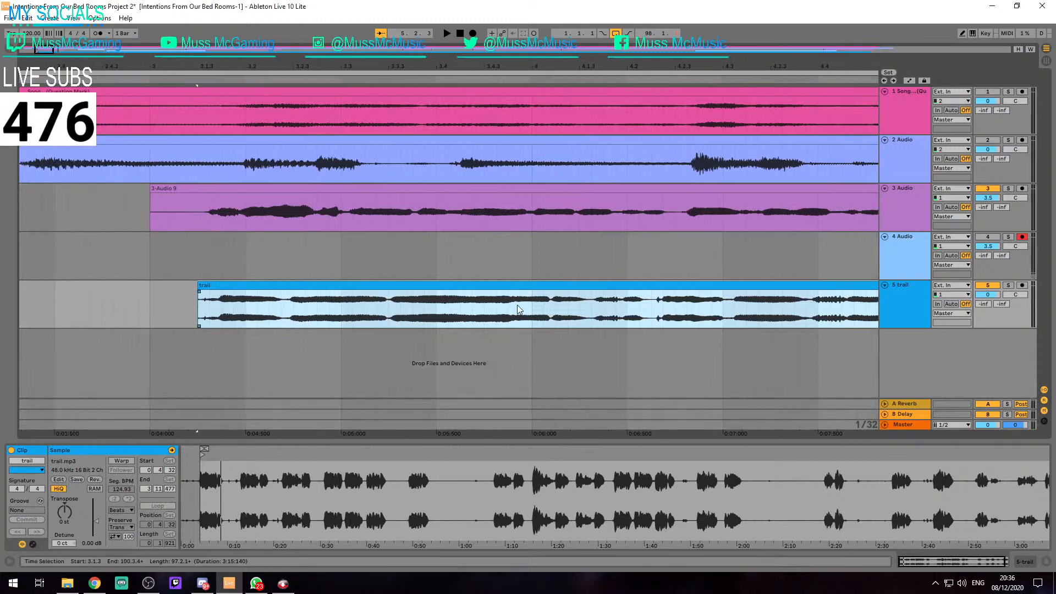
Play the trail clip on track 5 and nudge it slightly earlier to start just after 3.1.2
key("space")
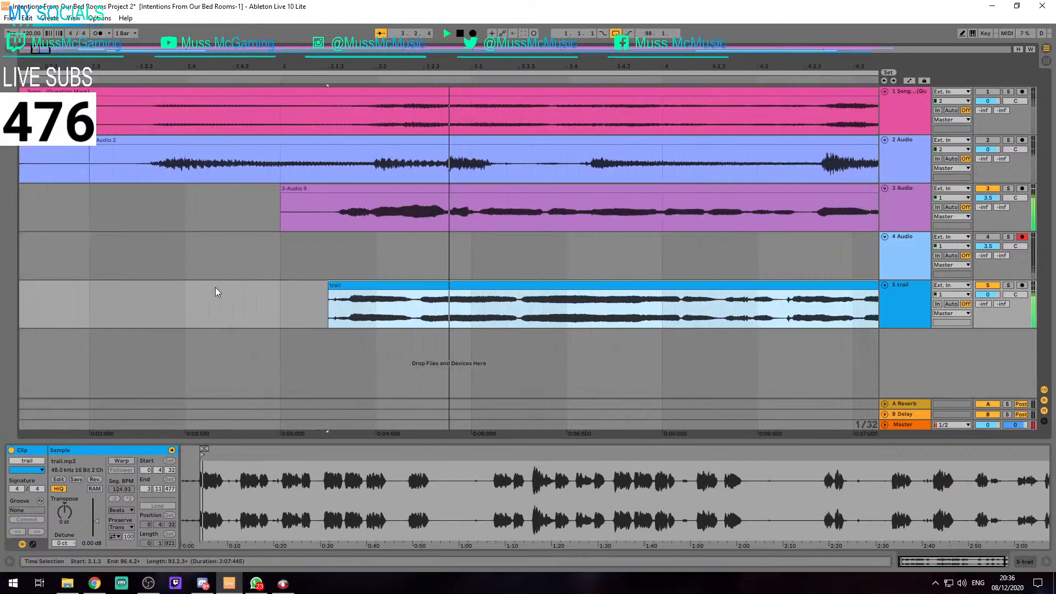
key("plus")
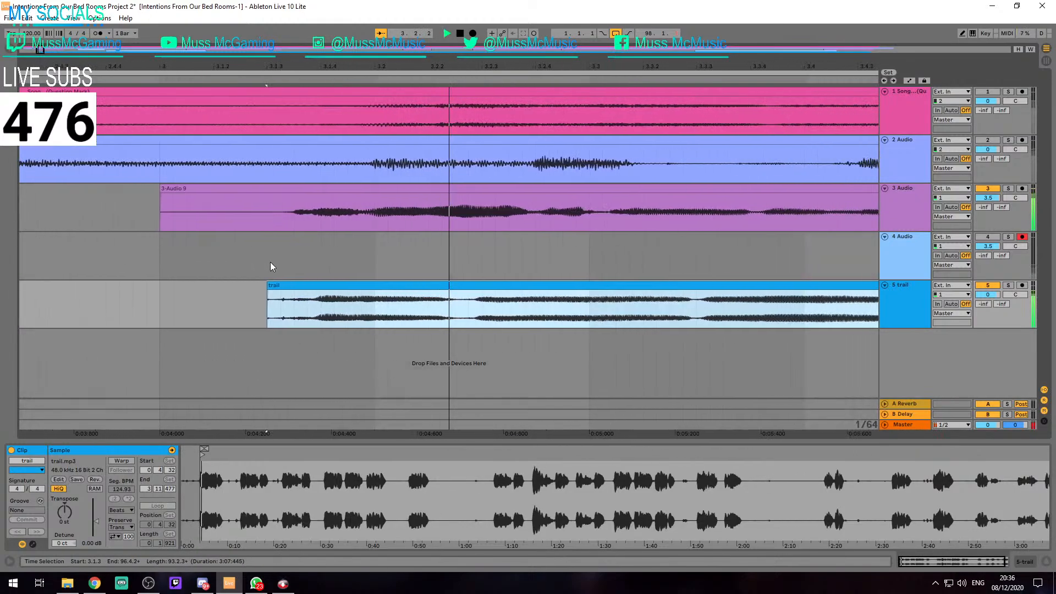
scroll(170, 280, "up", 5)
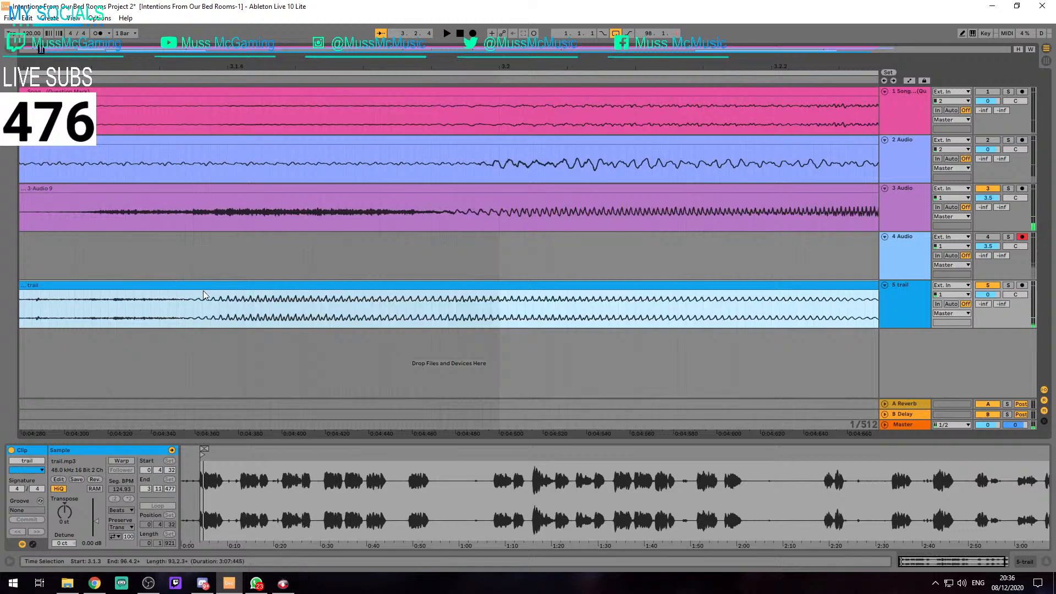
left_click_drag(202, 290, 239, 263)
scroll(156, 289, "down", 4)
scroll(134, 293, "up", 2)
left_click_drag(290, 285, 236, 285)
Play the trail clip from 3.1.2 with the vocal on track 3 and check their timing
key("space")
scroll(236, 285, "down", 4)
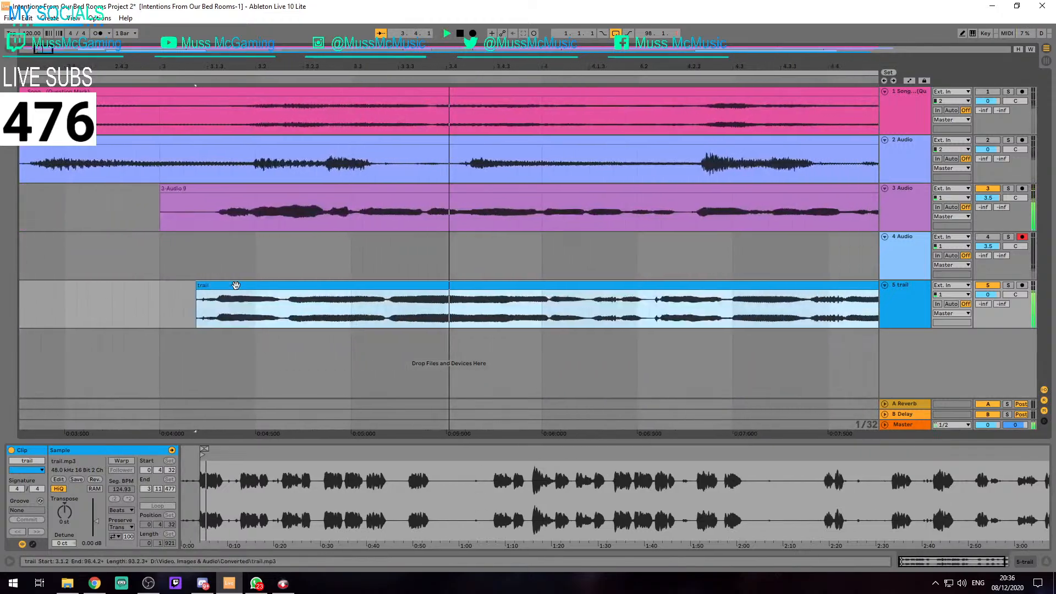
key("space")
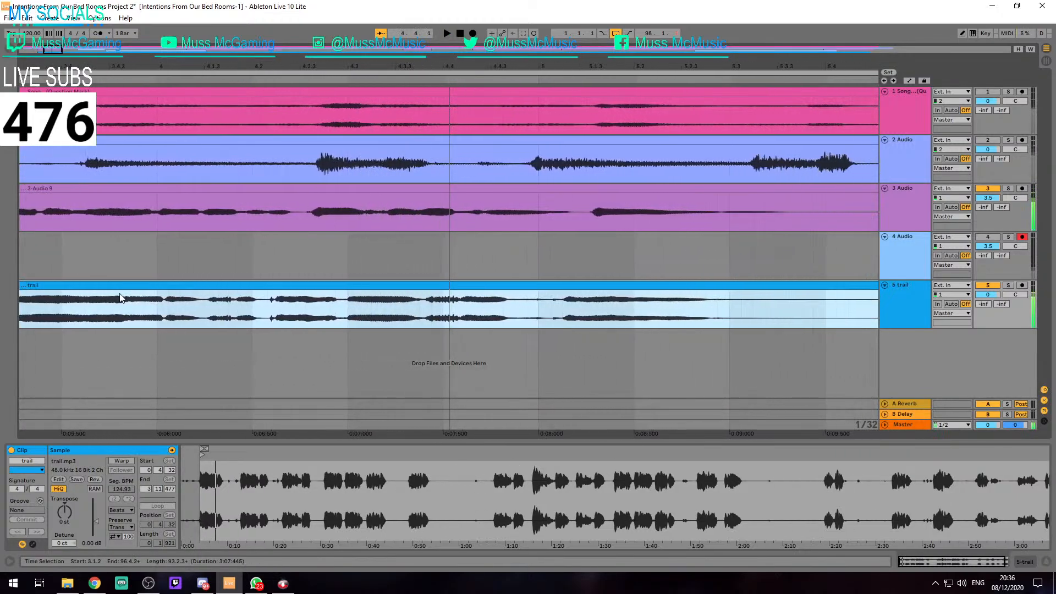
key("space")
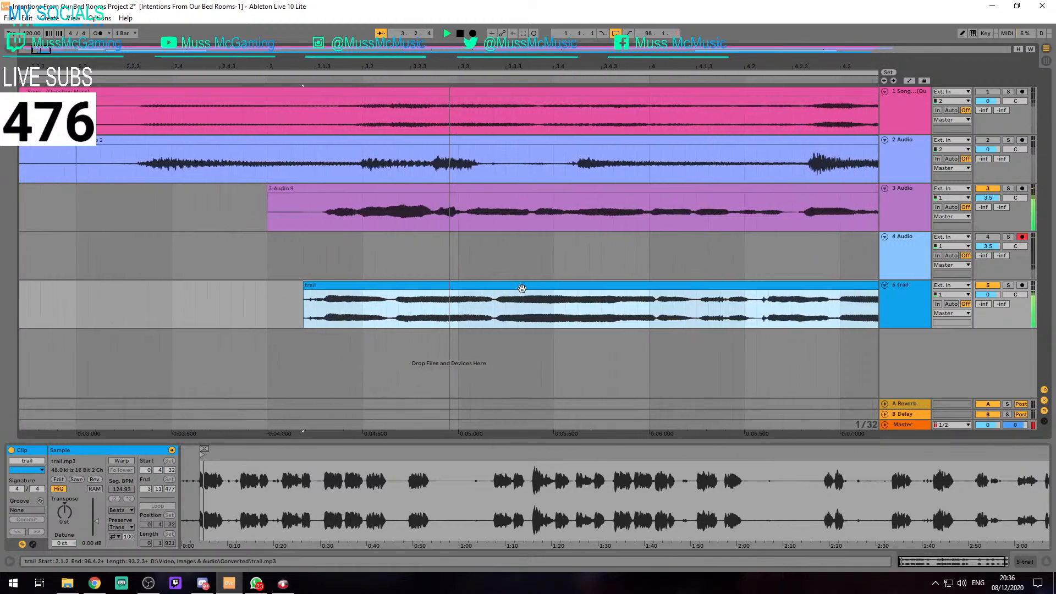
Set the audio driver type to ASIO in the Preferences
key("ctrl+comma")
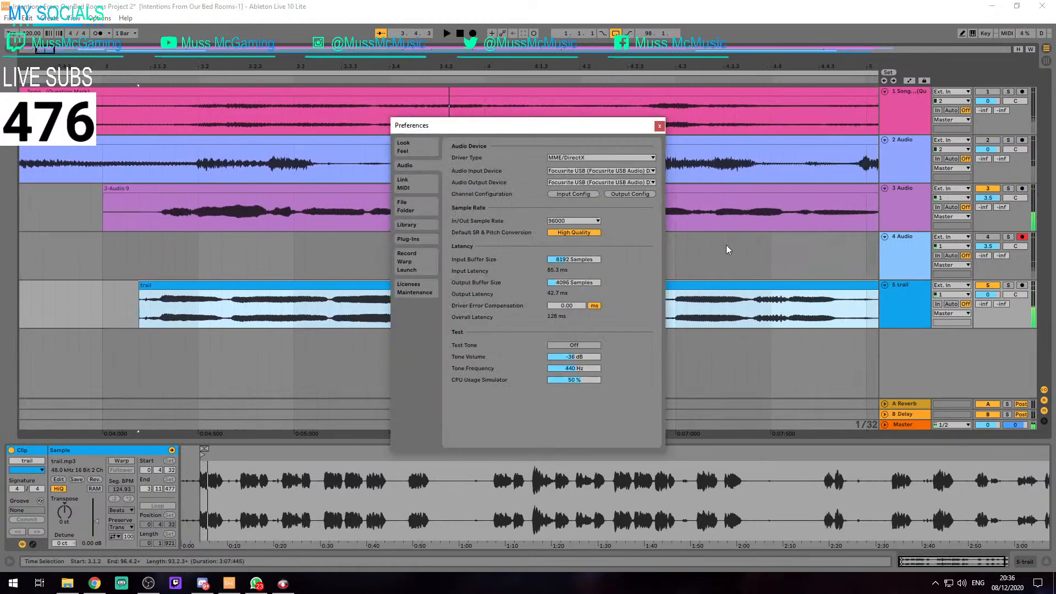
left_click(650, 159)
left_click(566, 183)
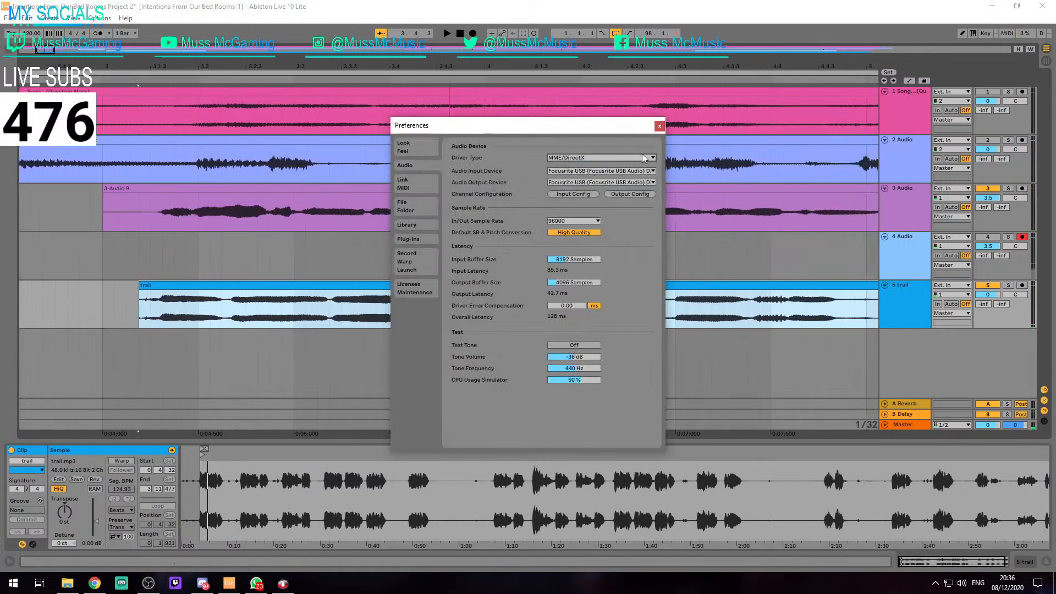
left_click(659, 126)
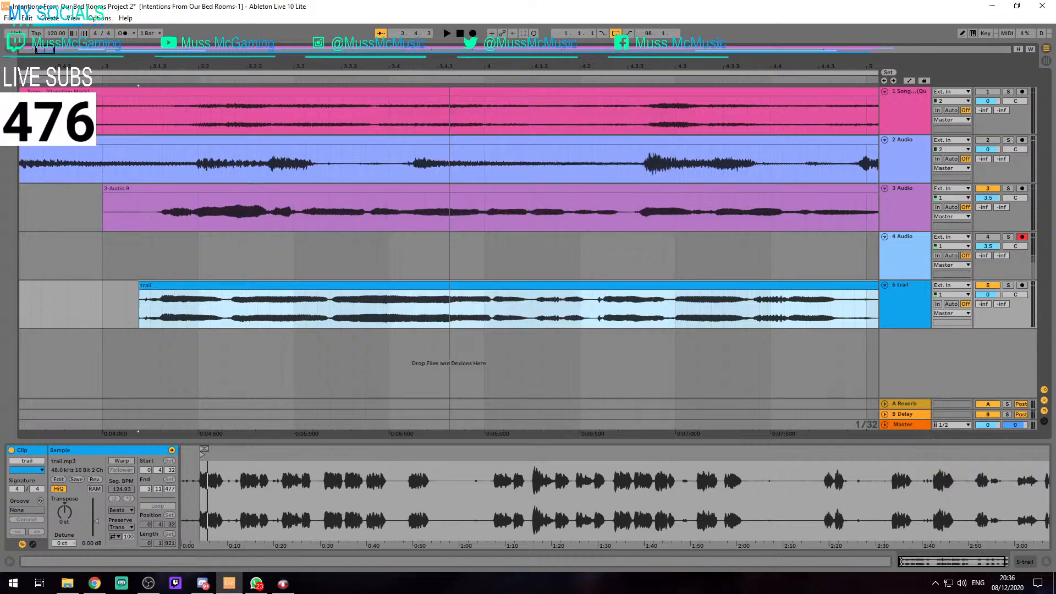
Play the trail clip with track 3's vocal and move it to start at 3.1.3, lining up the waveforms near bar 5
key("alt+Tab")
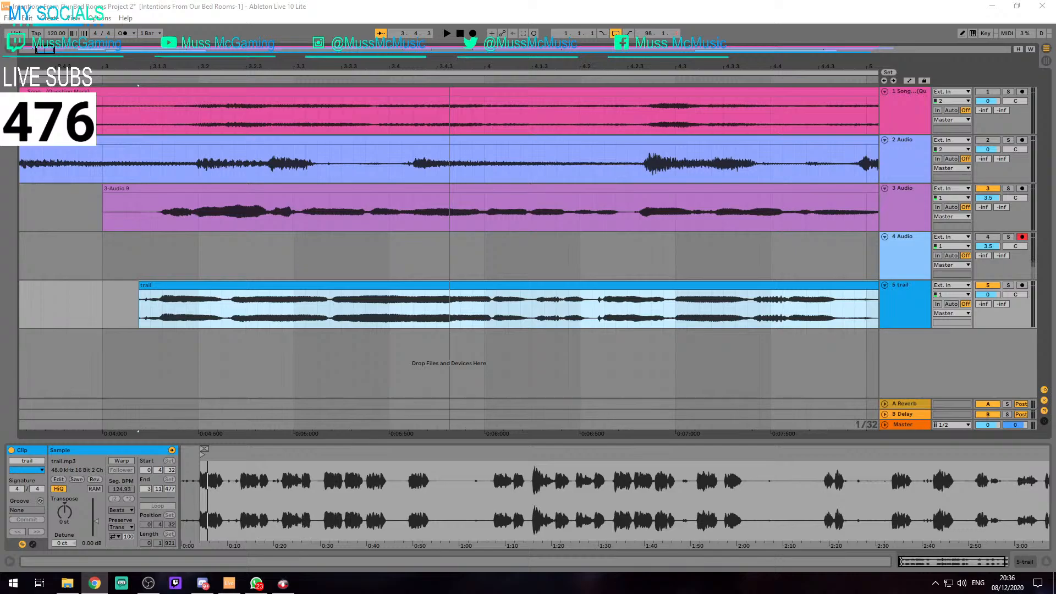
left_click(644, 335)
key("space")
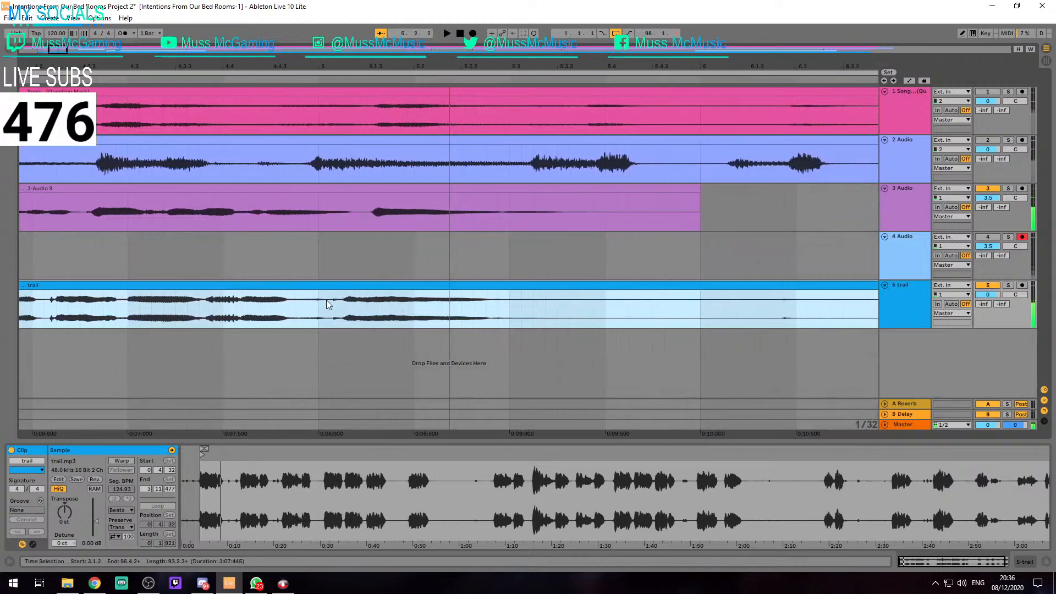
scroll(326, 299, "up", 4)
left_click_drag(422, 283, 555, 283)
scroll(555, 282, "up", 5)
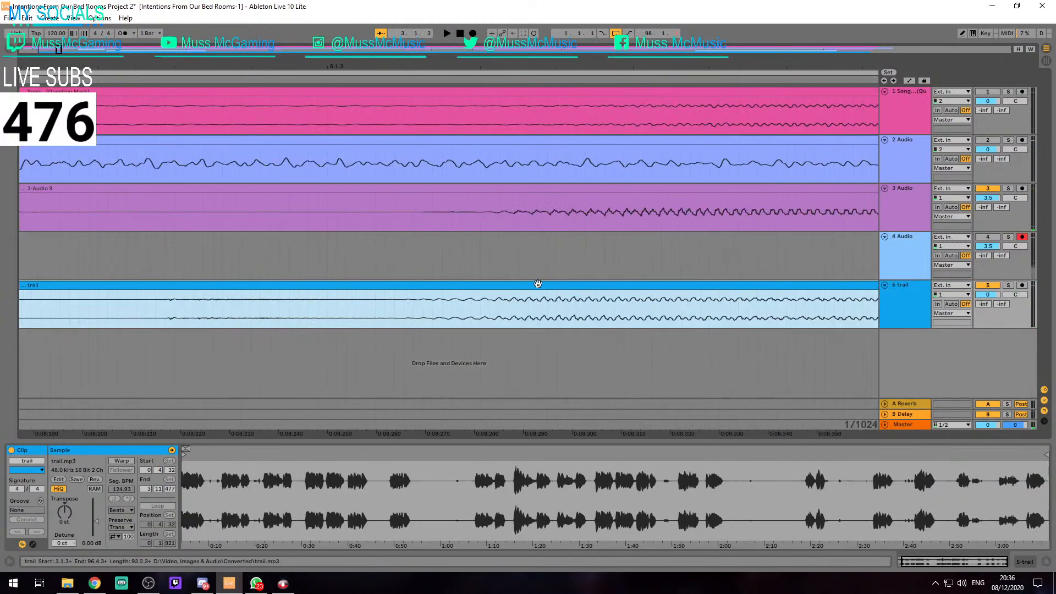
scroll(534, 284, "down", 3)
scroll(529, 285, "down", 10)
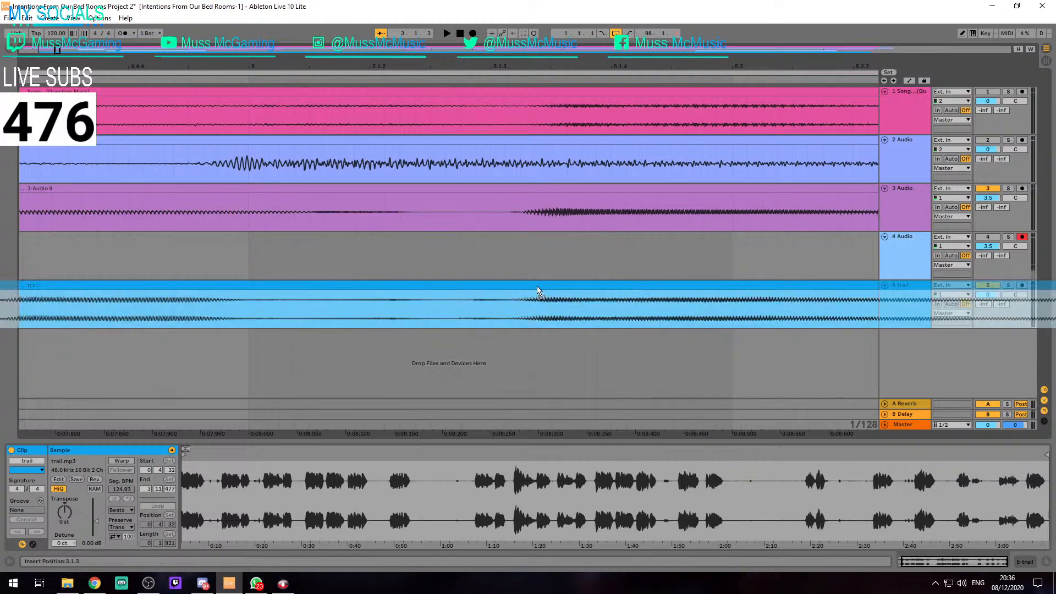
Turn track 2 on and play the trail clip together with the vocals on tracks 2 and 3
key("space")
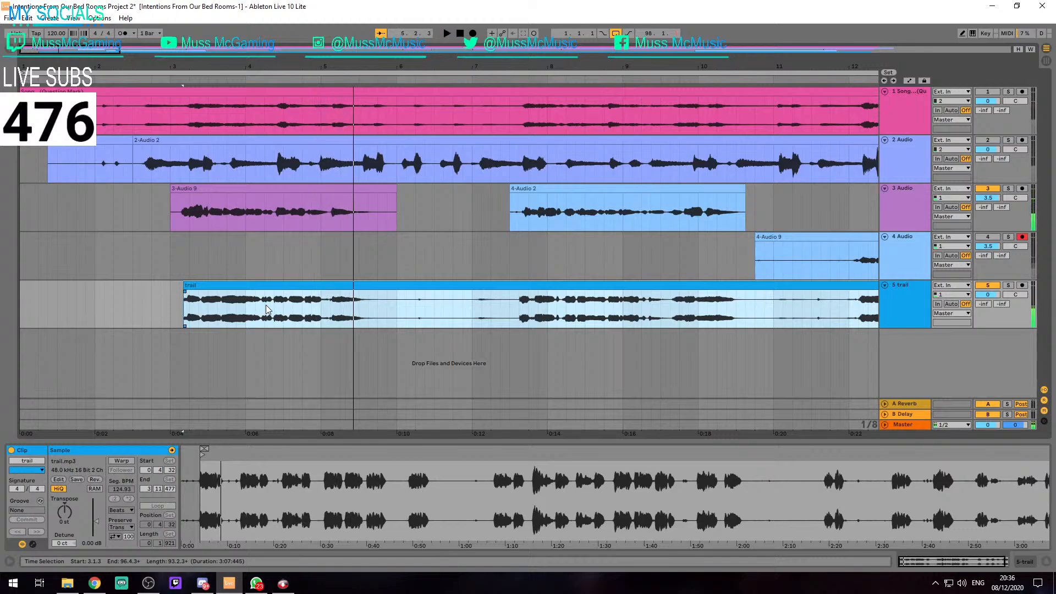
key("space")
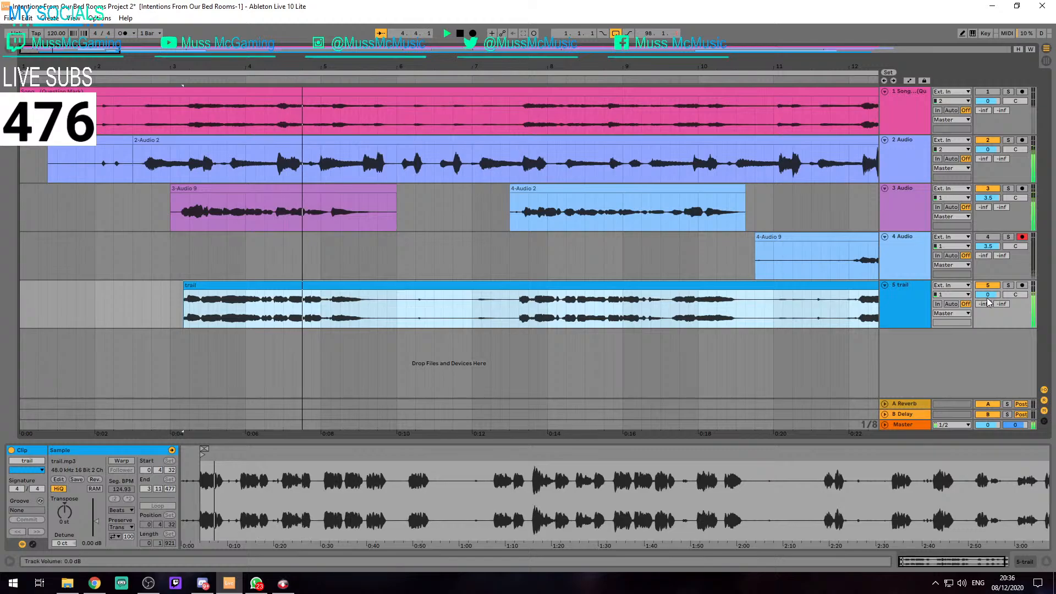
key("space")
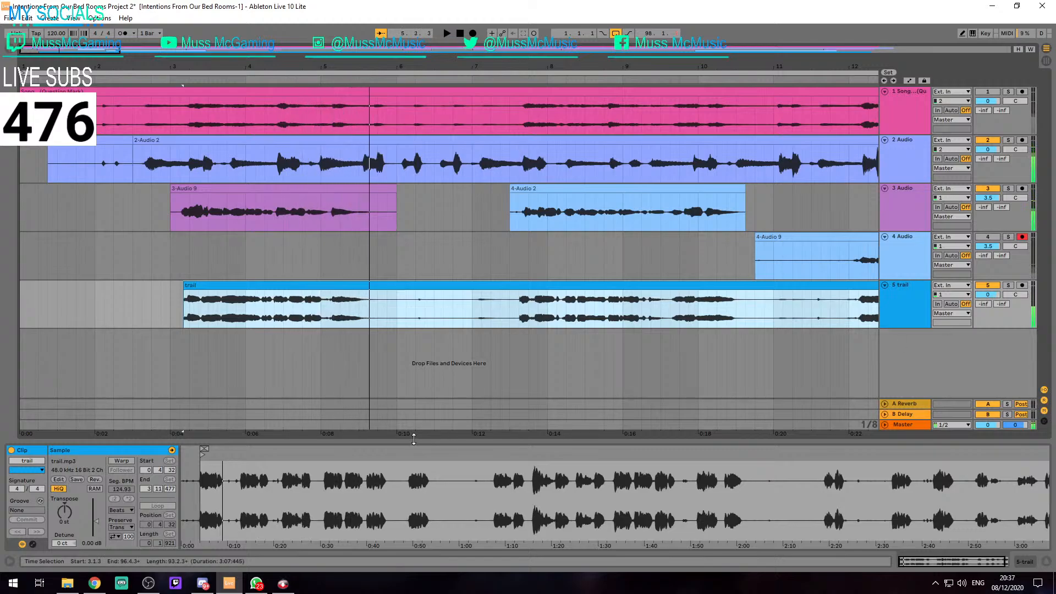
Set the audio driver type to MME/DirectX in the Preferences
key("ctrl+comma")
left_click(572, 158)
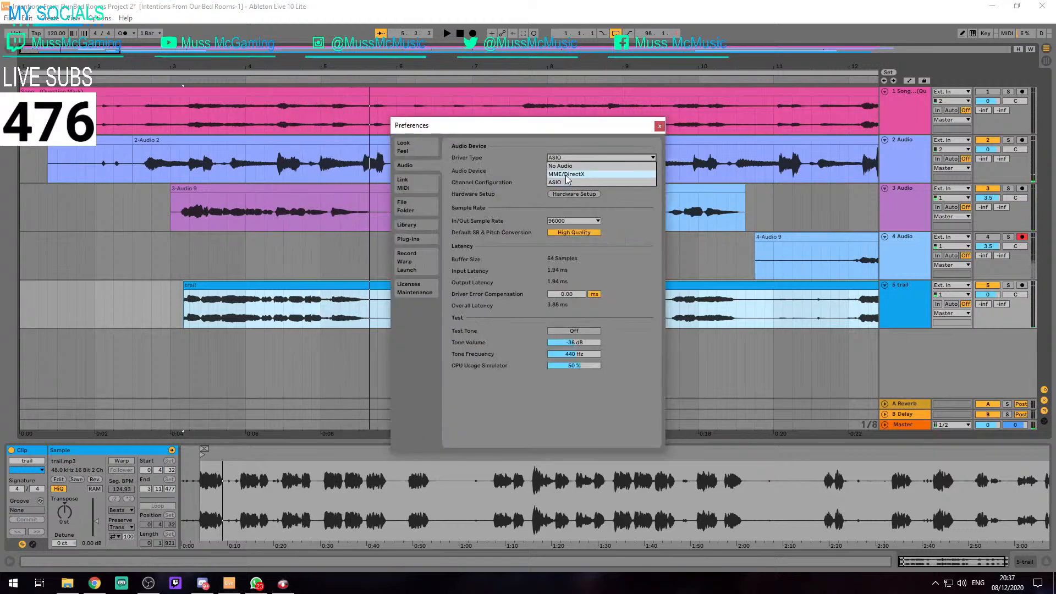
left_click(566, 175)
left_click(659, 126)
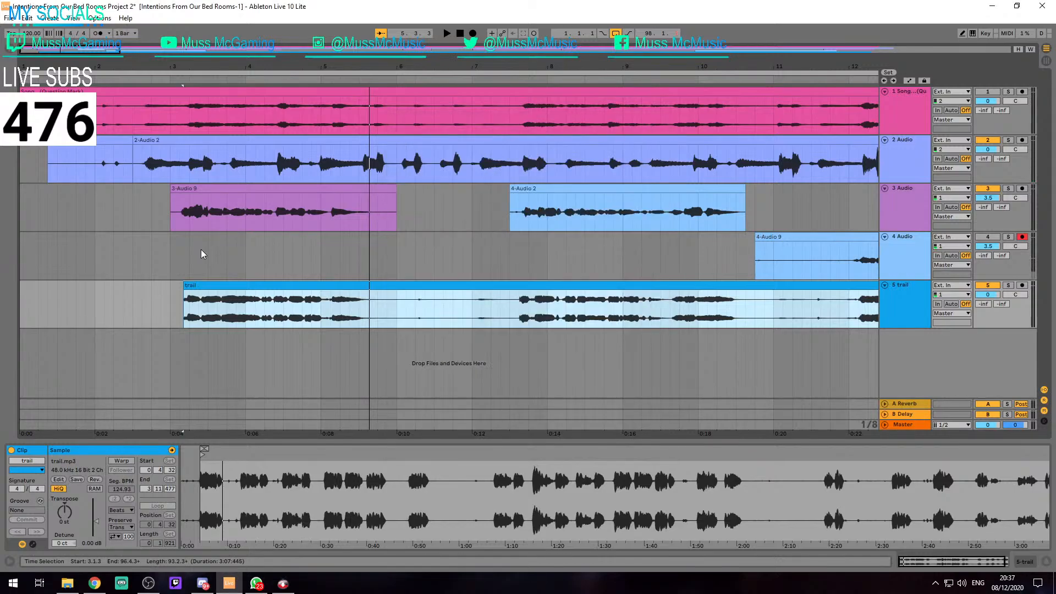
Show track 3's device chain and group its Auto Filter into two additional nested racks
left_click(918, 294)
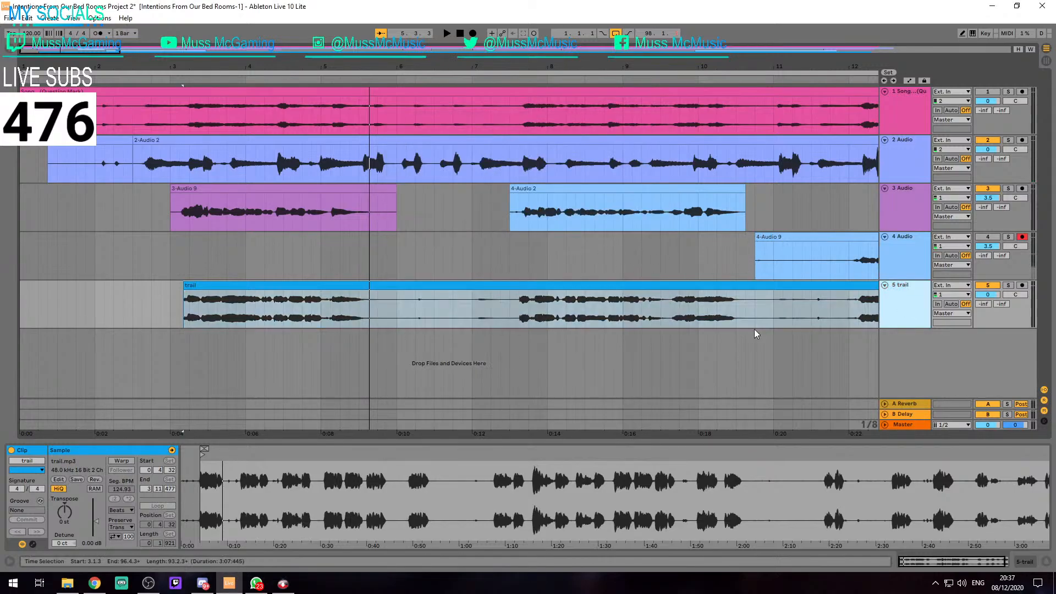
left_click(903, 203)
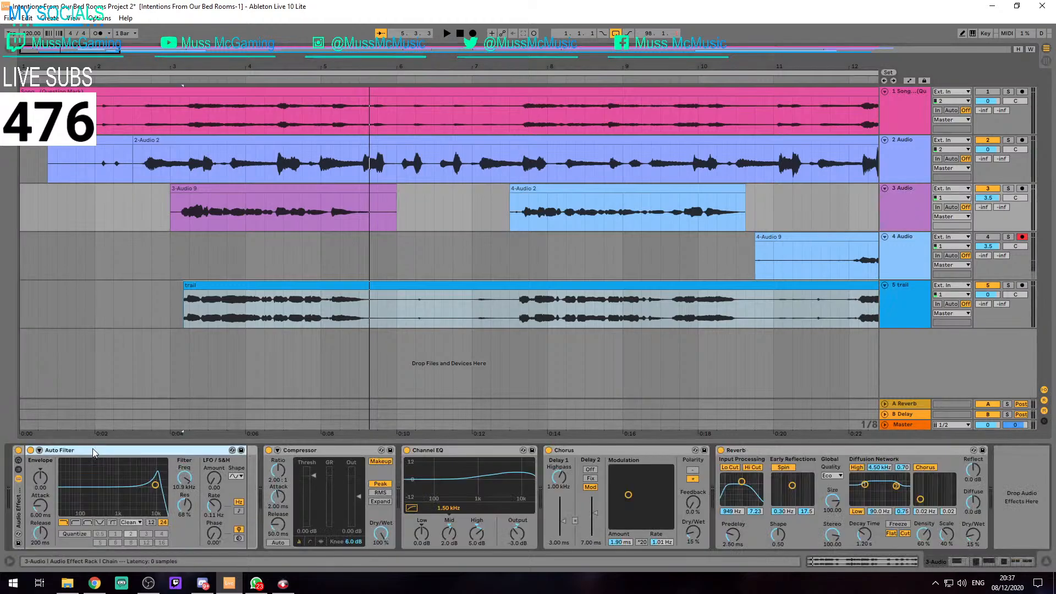
left_click(151, 306)
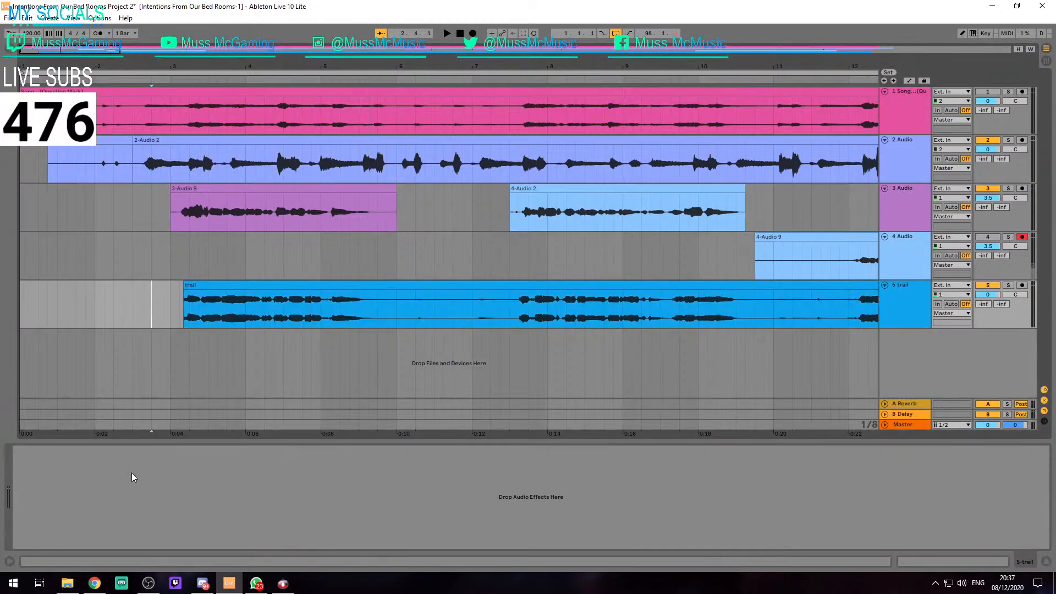
left_click(818, 211)
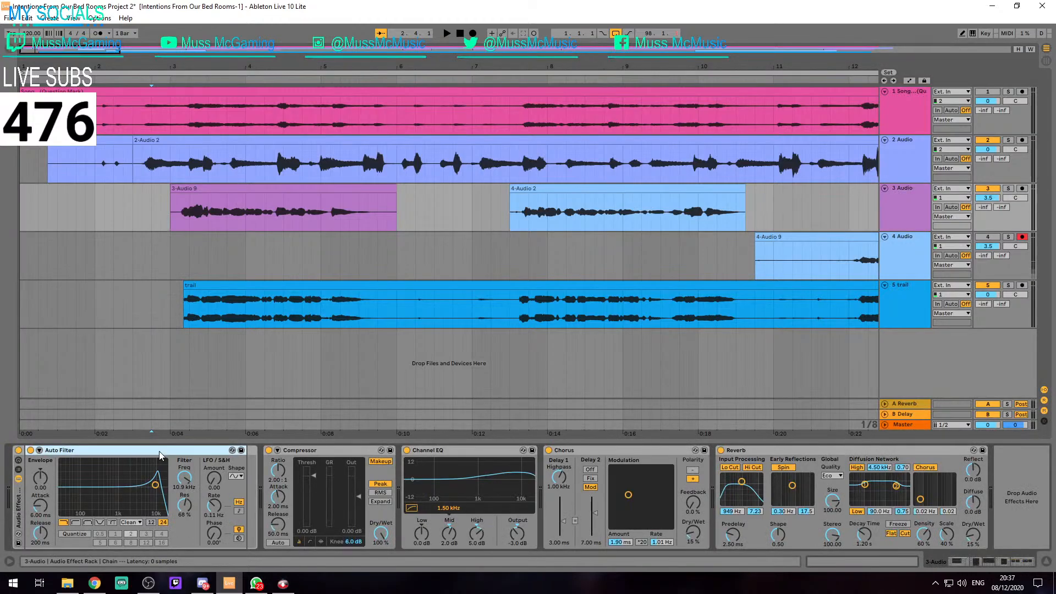
left_click(301, 453)
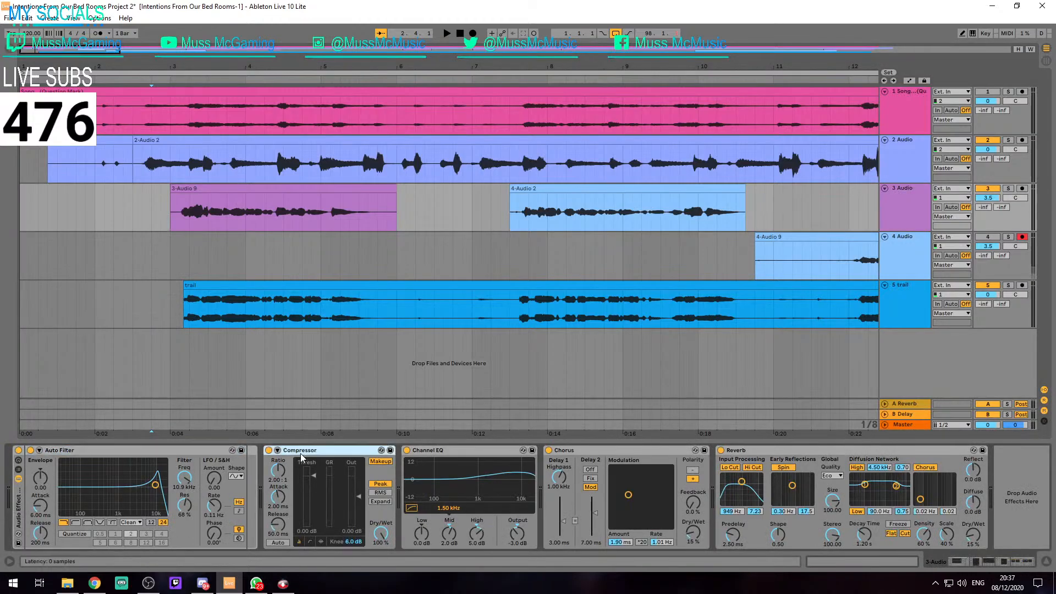
left_click(253, 452)
right_click(253, 452)
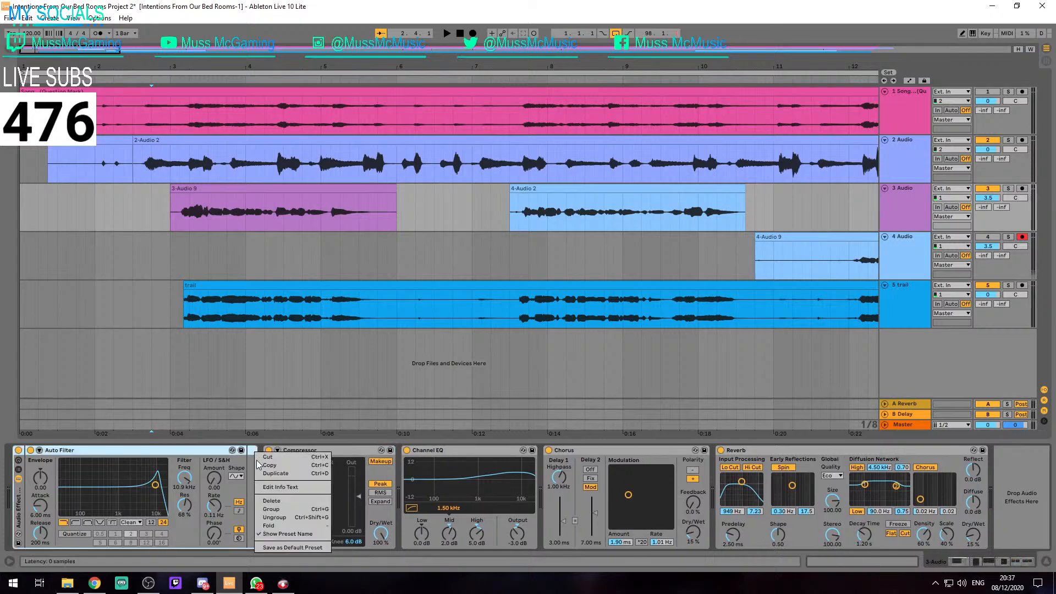
left_click(82, 452)
key("ctrl+g")
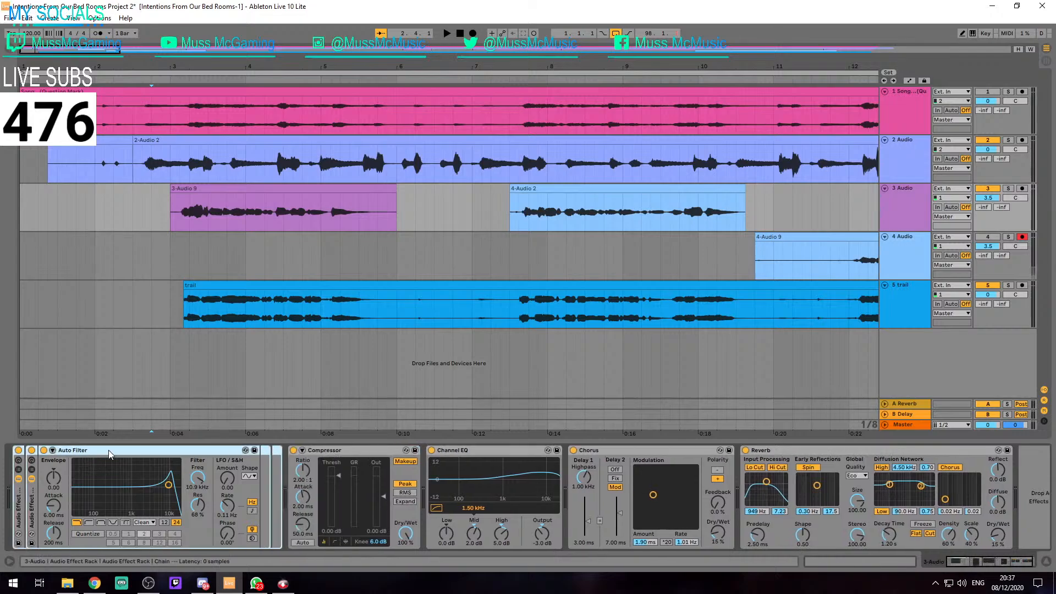
key("ctrl+g")
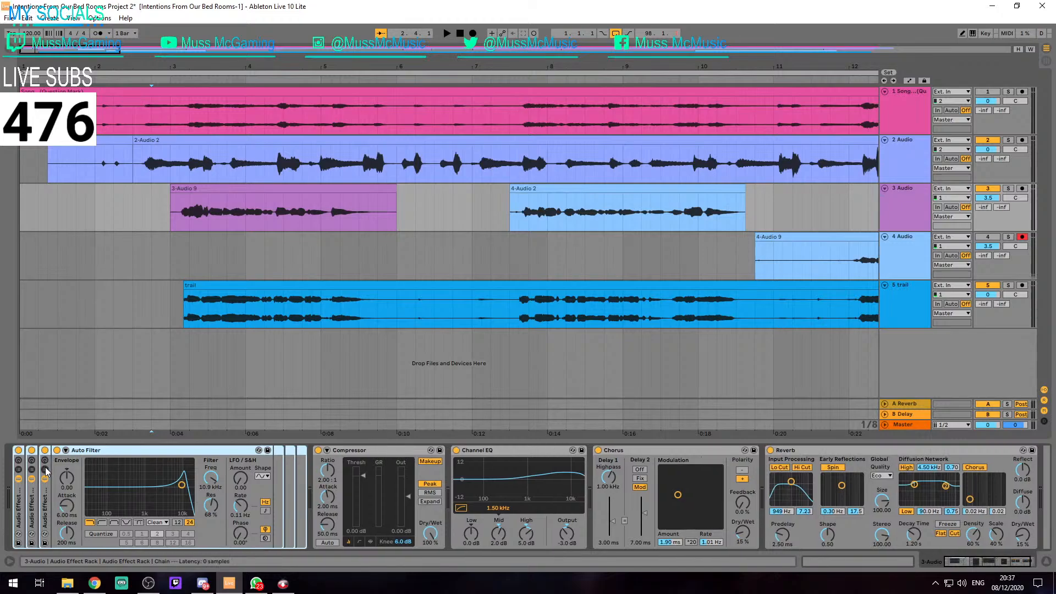
Ungroup all three nested Audio Effect Racks around track 3's Auto Filter
right_click(97, 451)
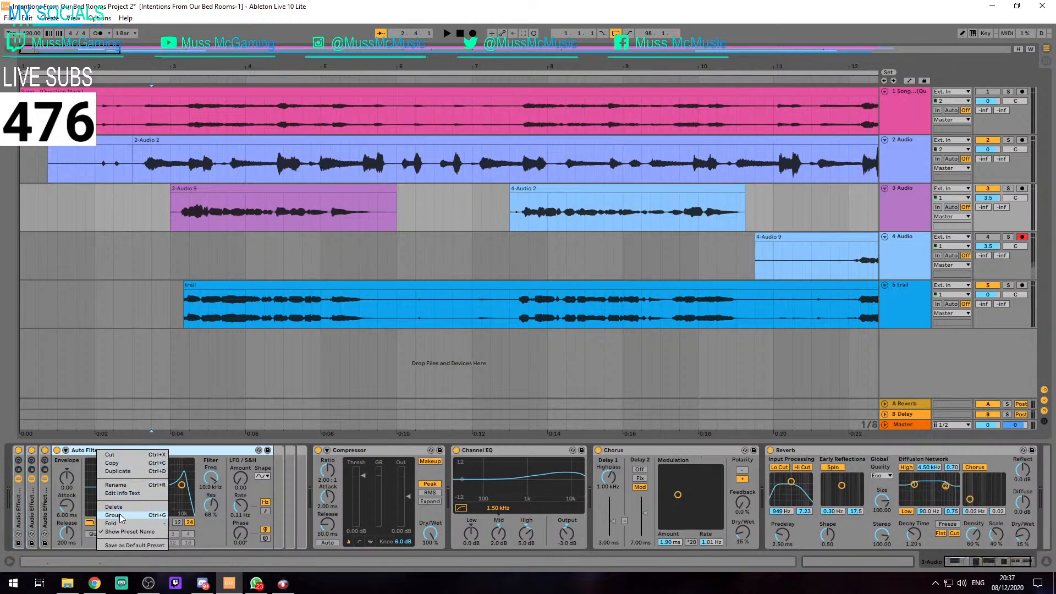
left_click(48, 501)
right_click(44, 505)
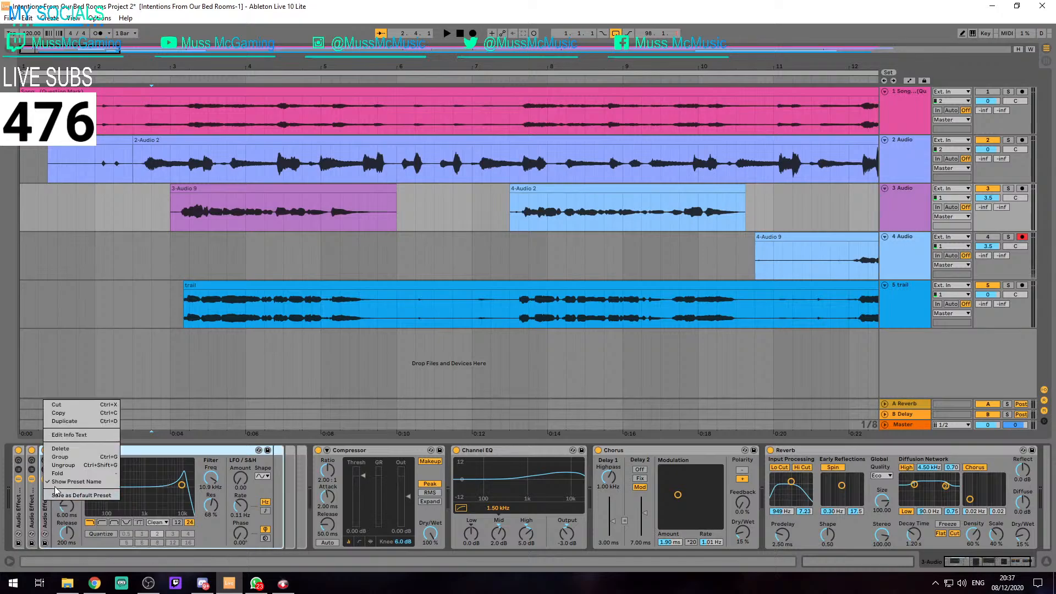
left_click(62, 465)
right_click(36, 496)
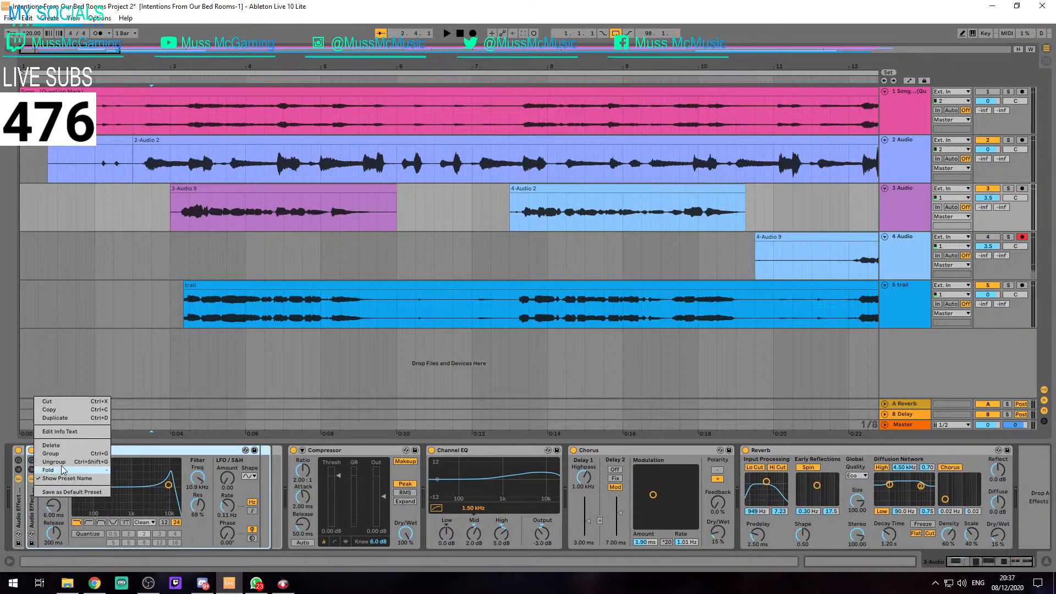
left_click(64, 460)
right_click(18, 495)
left_click(35, 458)
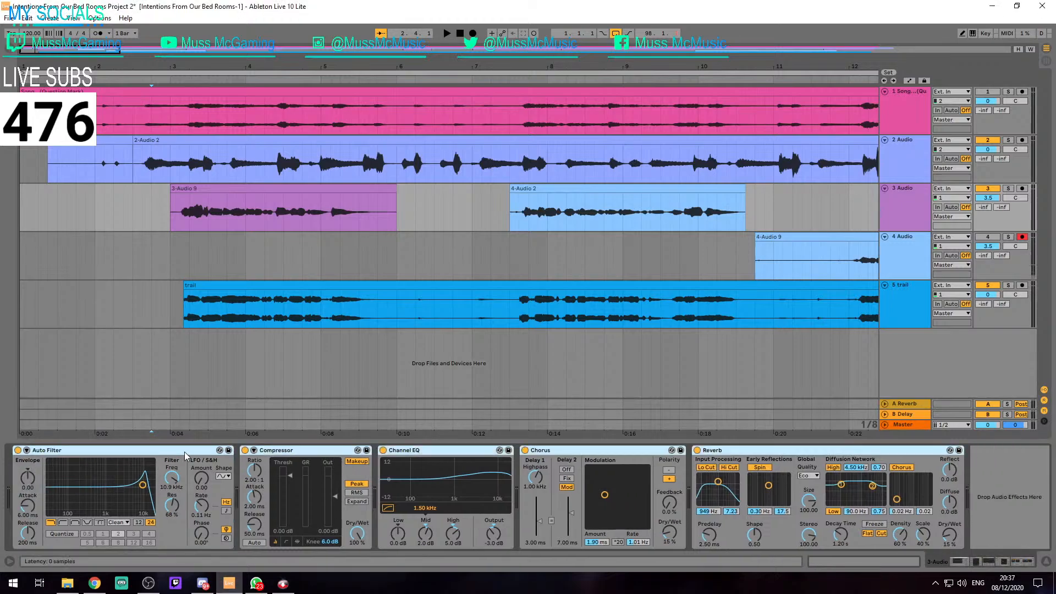
Group all of track 3's effects, Auto Filter through Reverb, into one Audio Effect Rack and copy it to the trail track
key("ctrl+a")
key("ctrl+g")
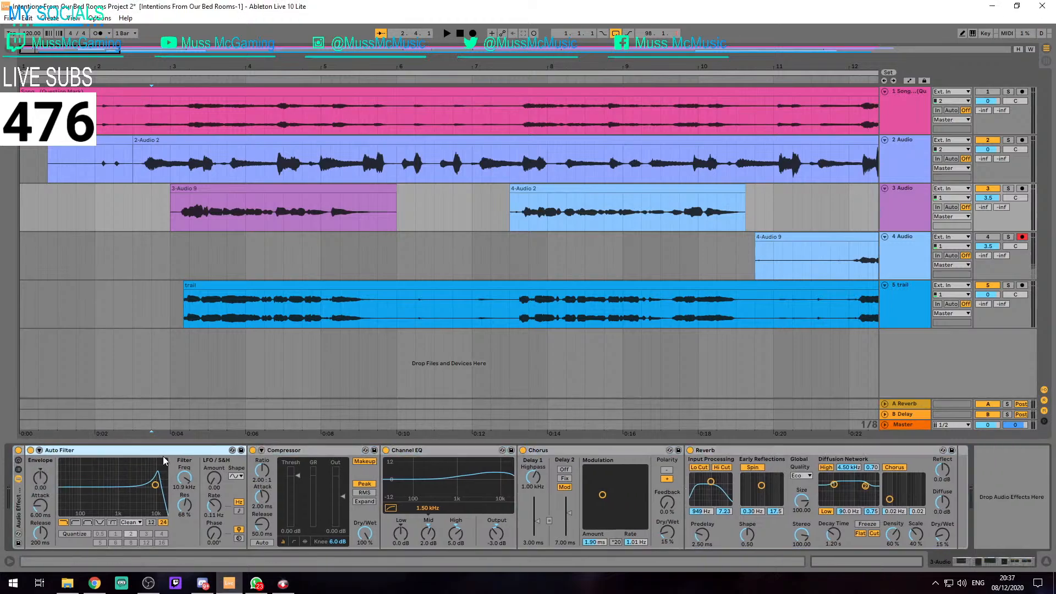
left_click(19, 499)
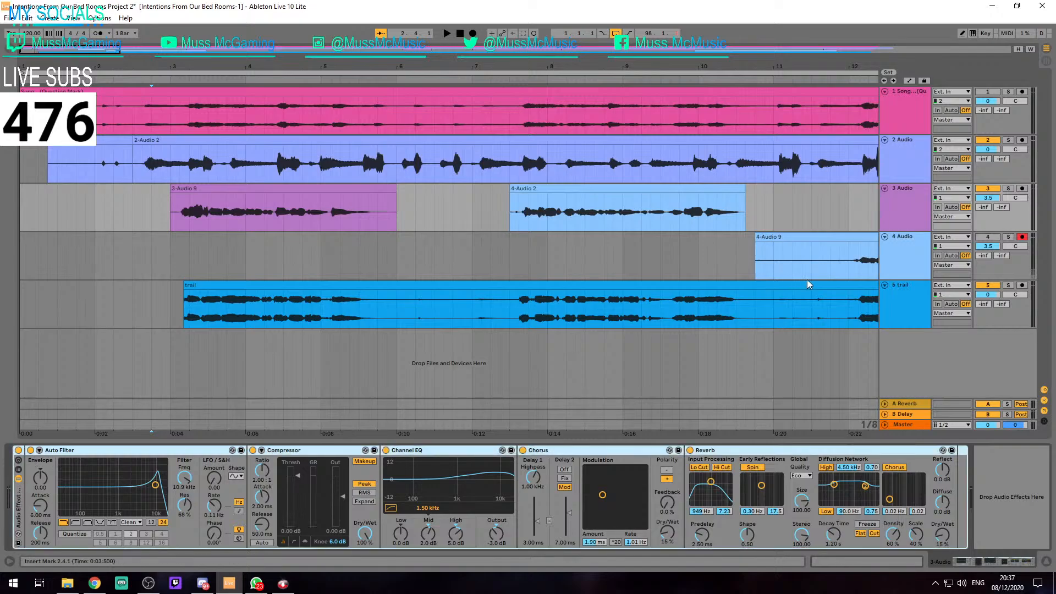
left_click(869, 317)
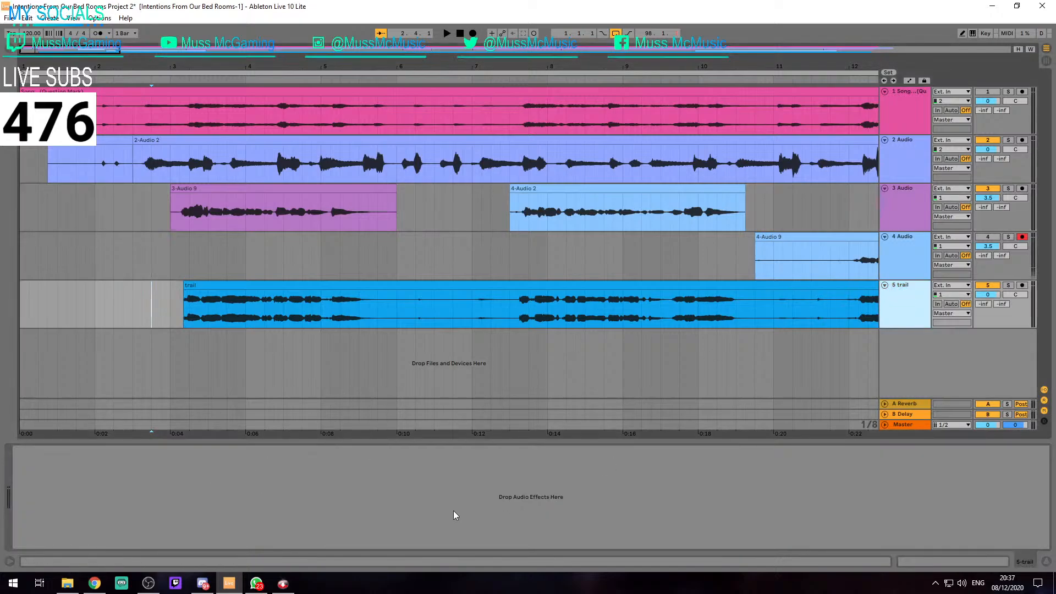
left_click(451, 491)
key("ctrl+v")
Play the trail clip from its start to hear it with the copied effects rack
left_click(219, 298)
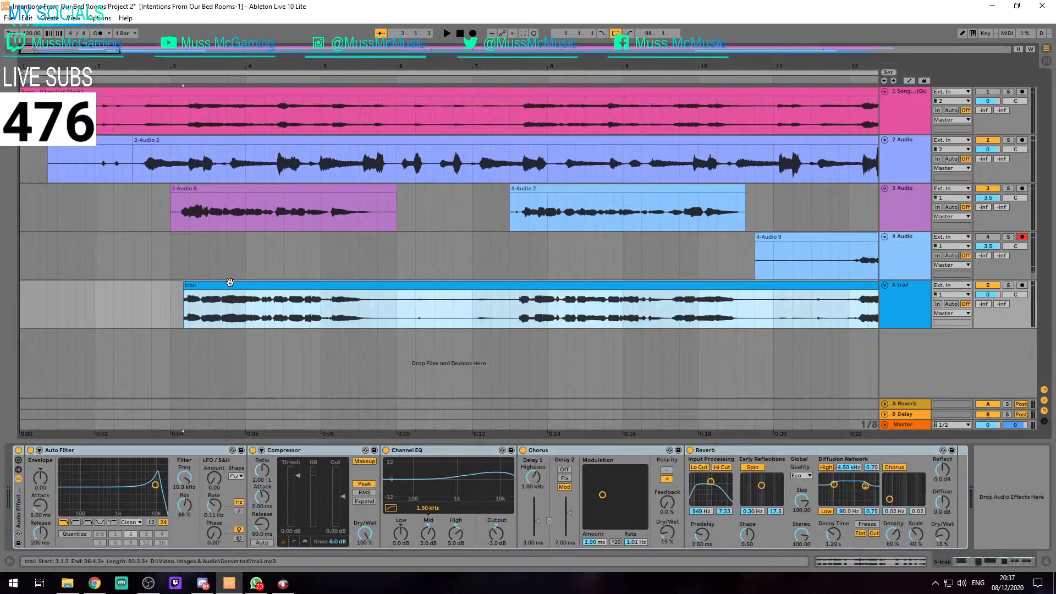
key("space")
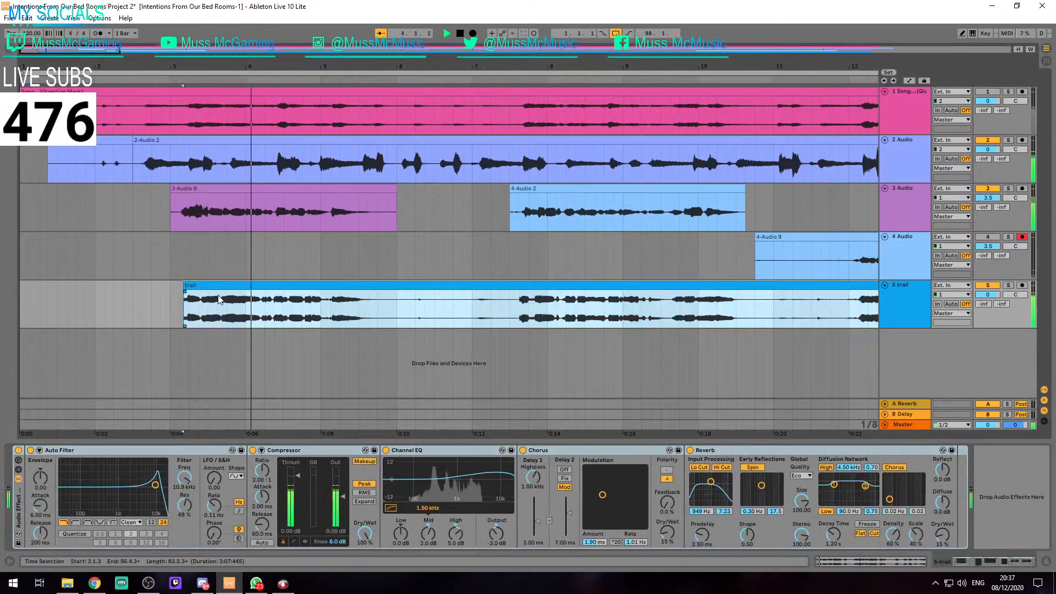
key("space")
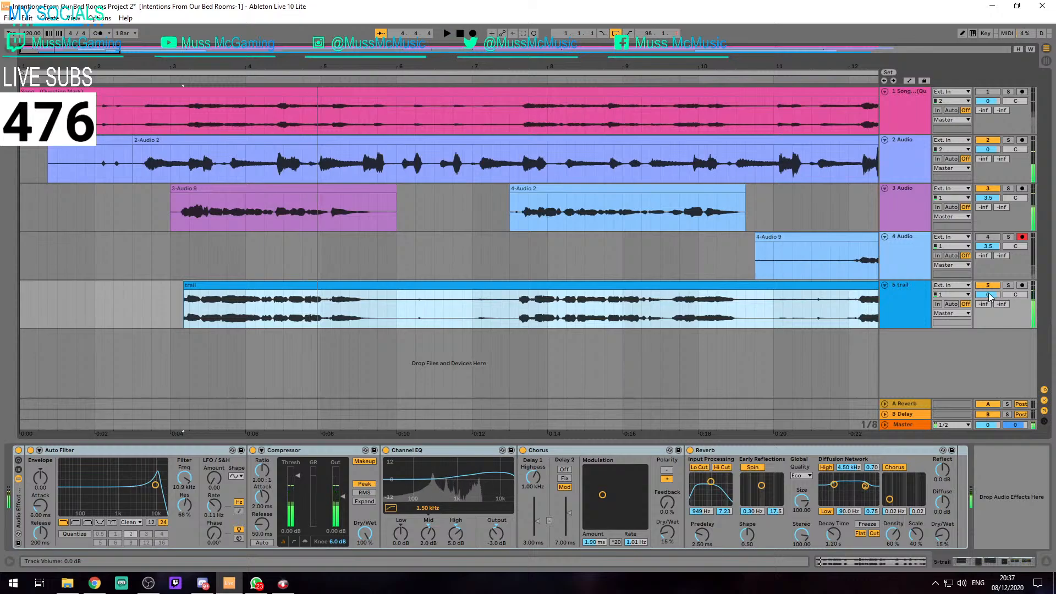
Try the trail track's volume at 5 dB and play the clip from its start
left_click(988, 293)
type("5")
key("Return")
left_click(233, 315)
key("space")
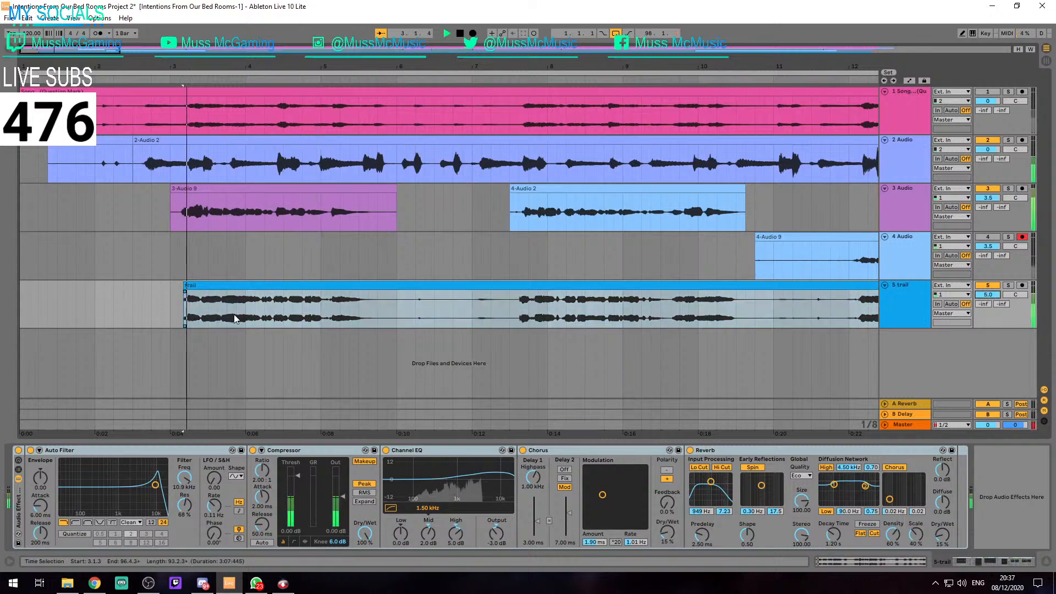
Set the trail track's volume to 3 dB and play the clip again to check the level
key("space")
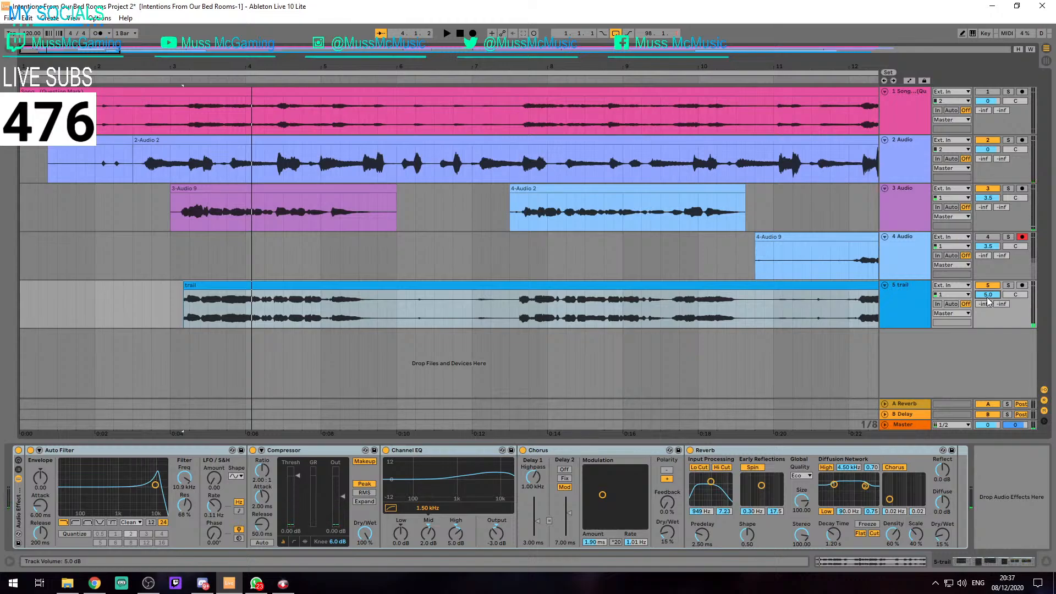
key("space")
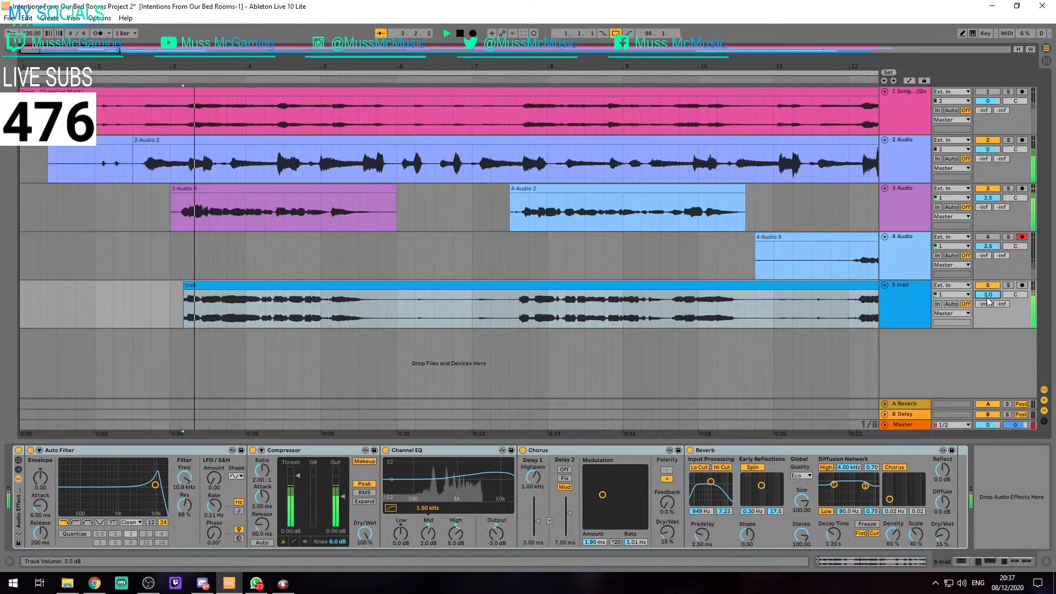
key("space")
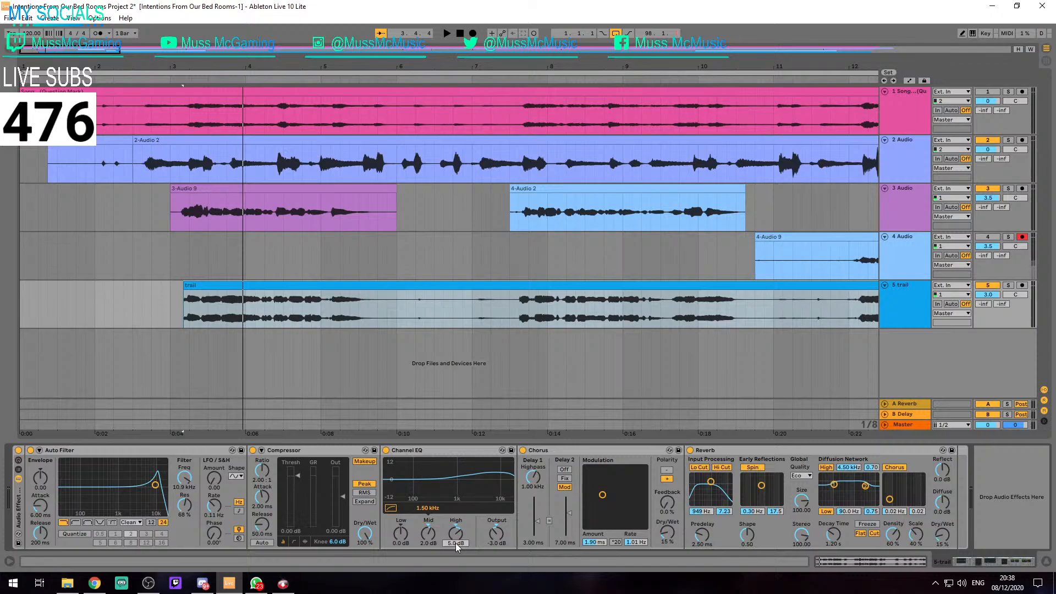
Set the trail track's Channel EQ to 4 dB Mid and 7 dB High, and play the clip back
key("Return")
key("Return")
left_click(333, 285)
key("space")
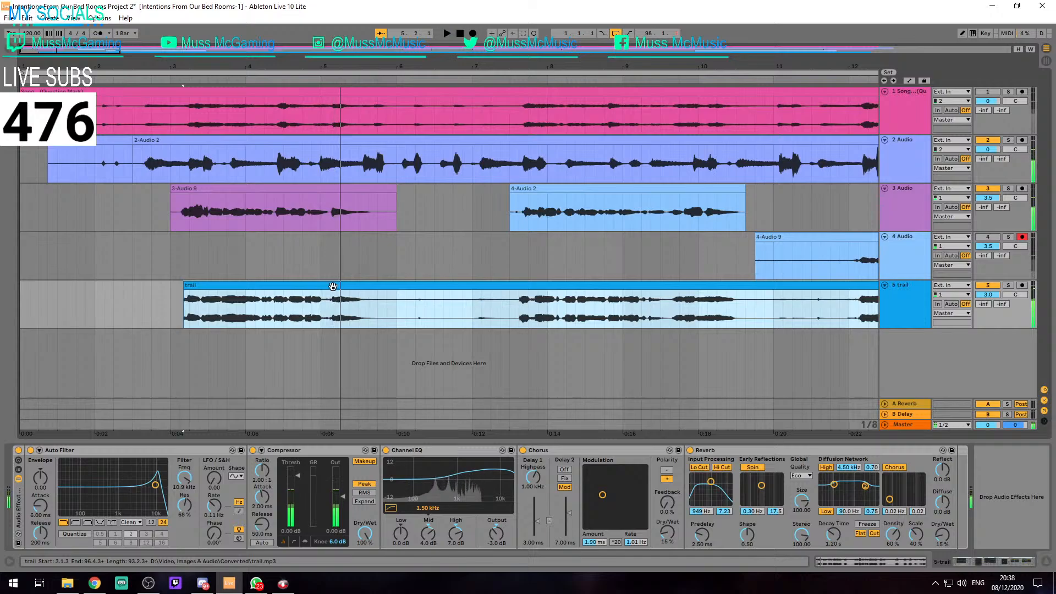
key("ctrl+comma")
left_click(659, 126)
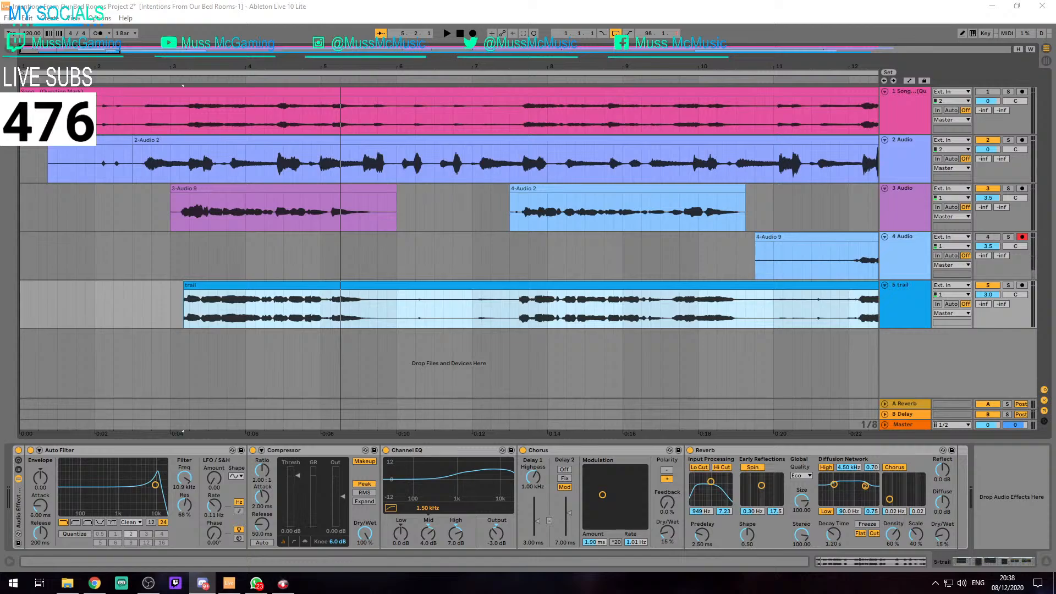
Audition the trail clip's opening both together with tracks 2 and 3 and with those two tracks muted
left_click(201, 284)
key("space")
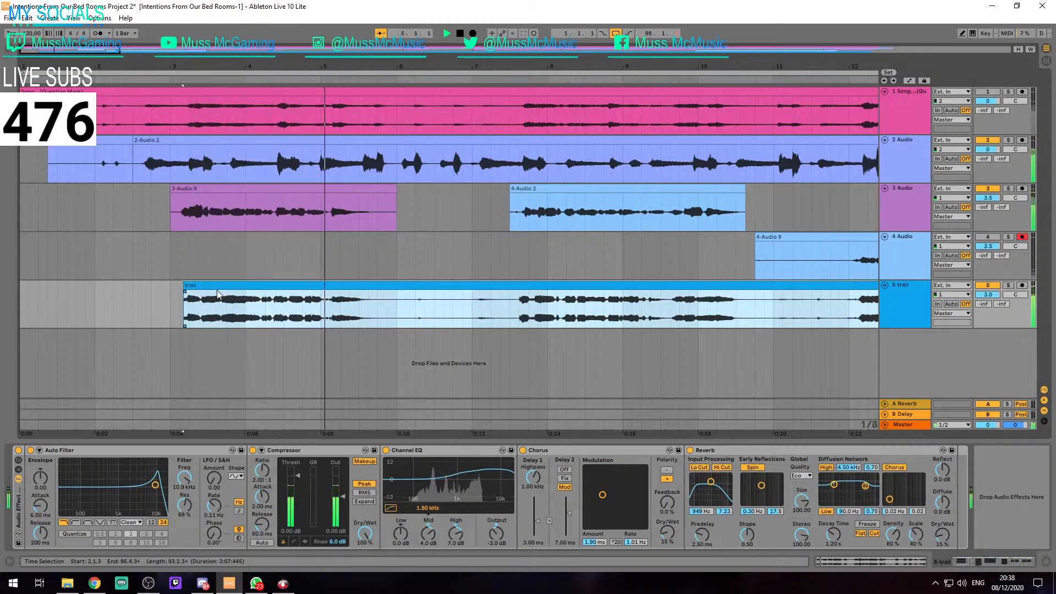
key("space")
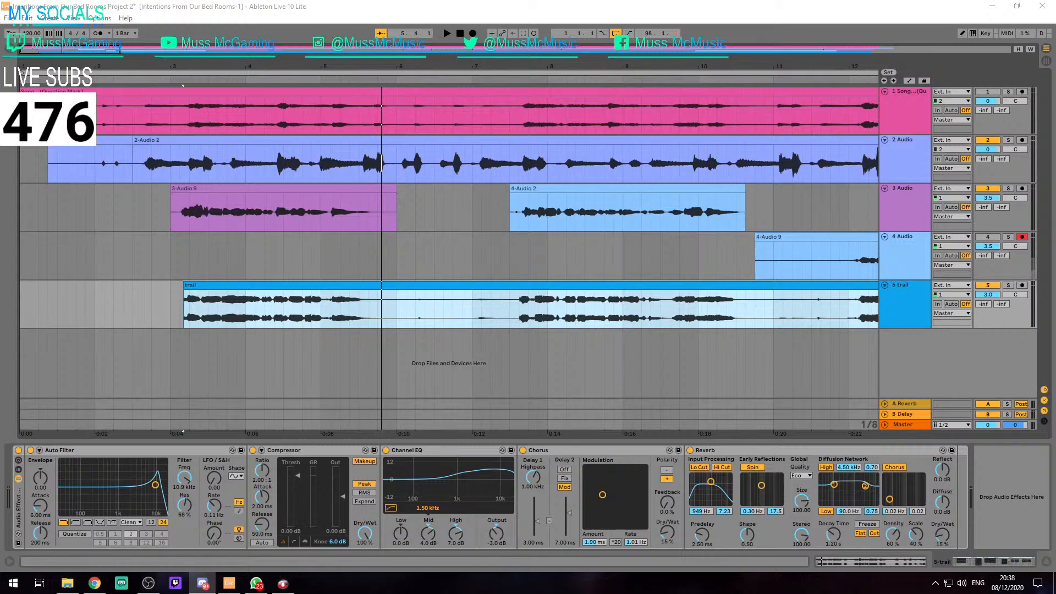
left_click(226, 281)
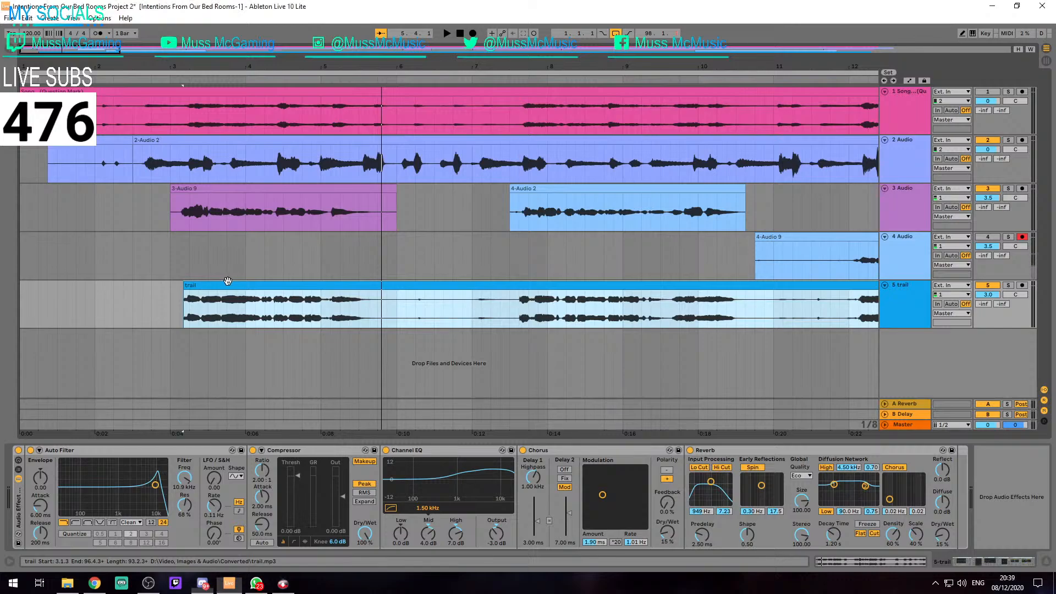
key("space")
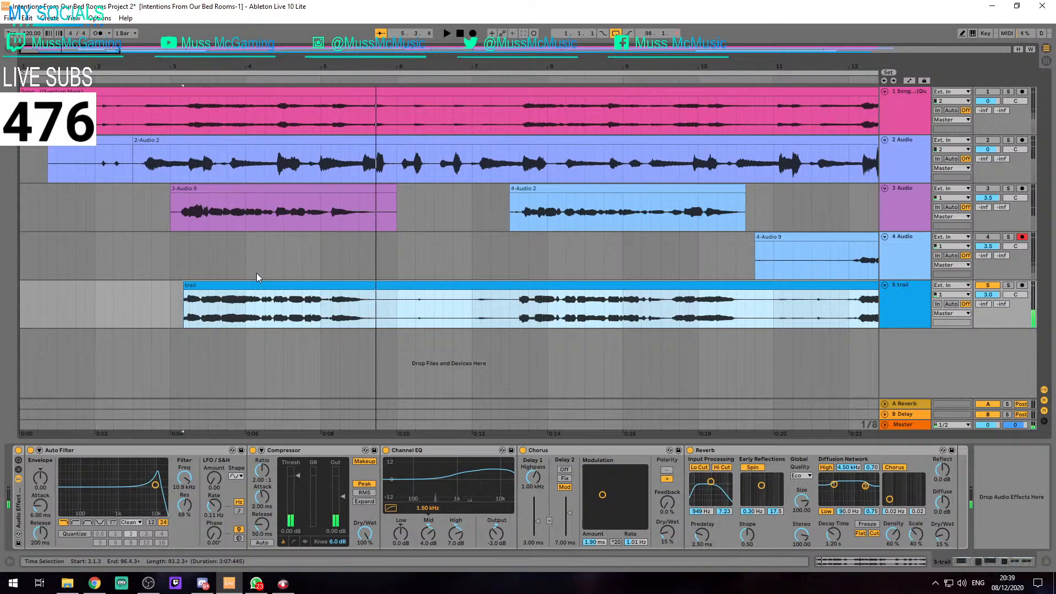
left_click(258, 285)
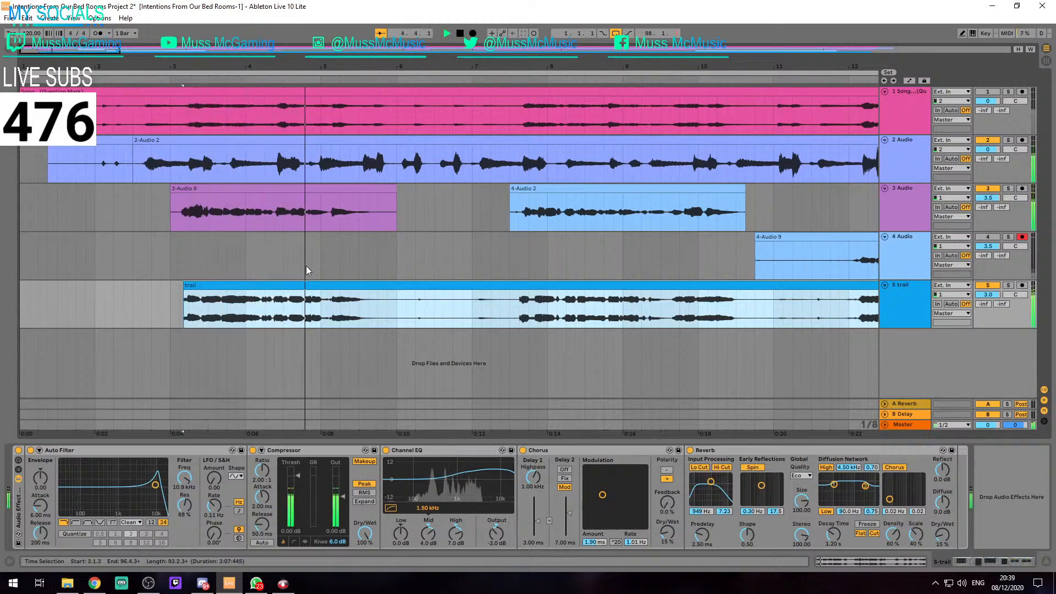
key("space")
Extend the start of the trail clip on track 5 to 3.1.1, in line with track 3's first clip
key("minus")
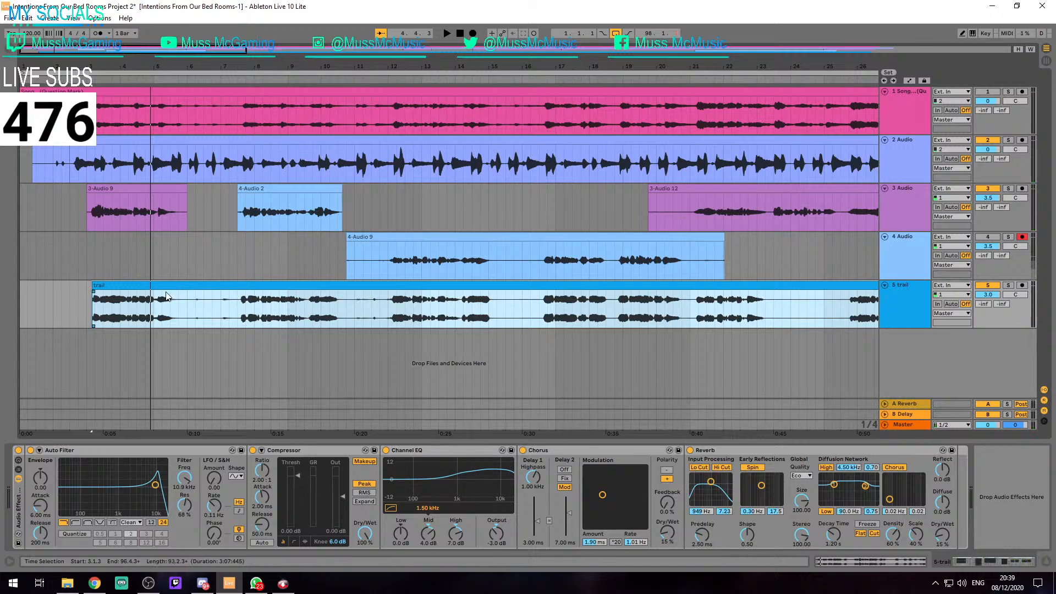
scroll(98, 265, "up", 2)
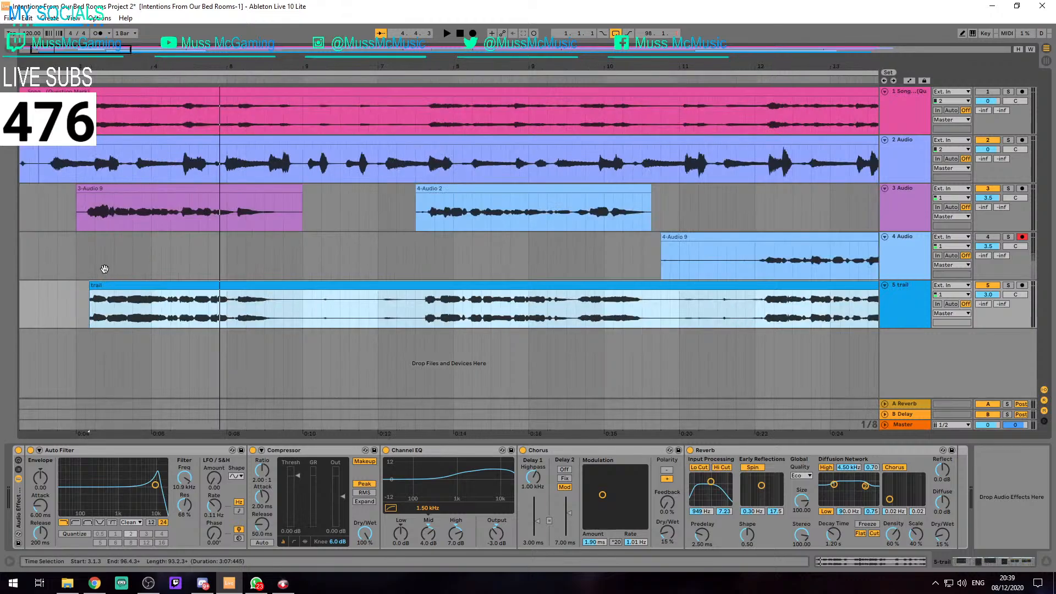
scroll(105, 269, "left", 2)
scroll(157, 275, "up", 5)
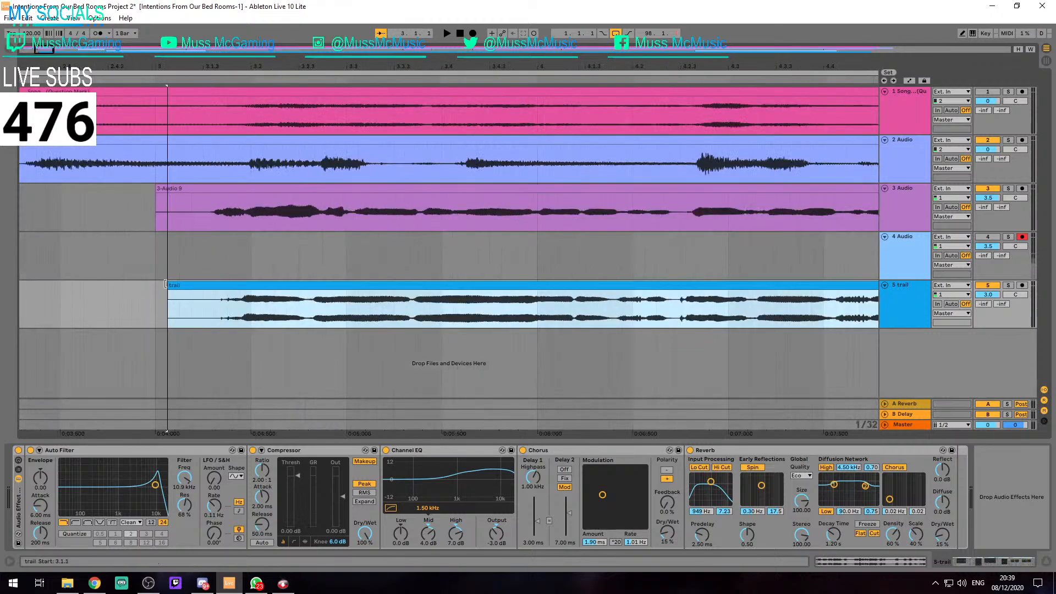
scroll(160, 279, "down", 2)
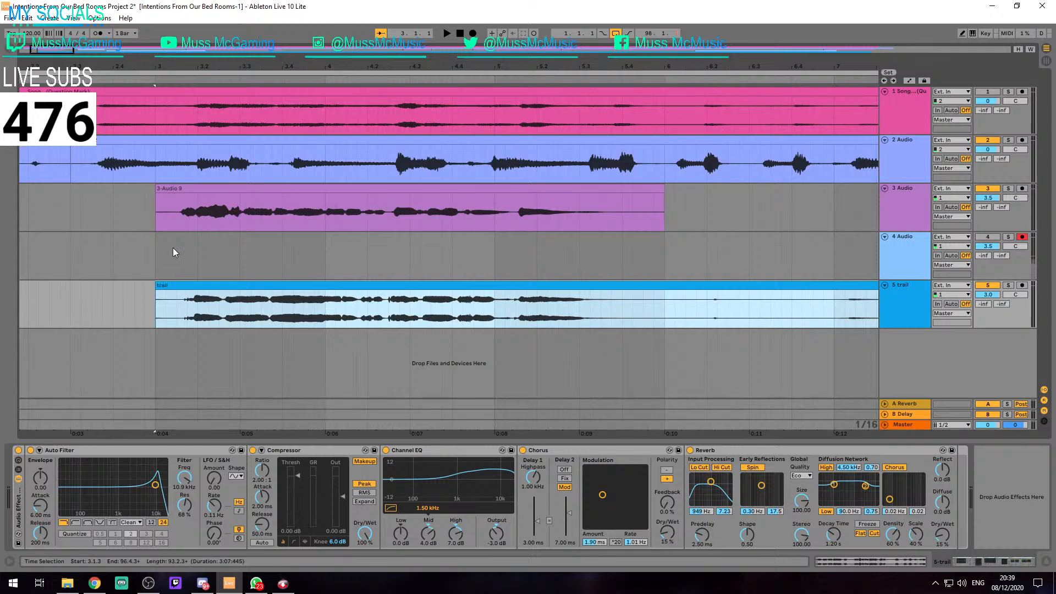
scroll(167, 231, "down", 2)
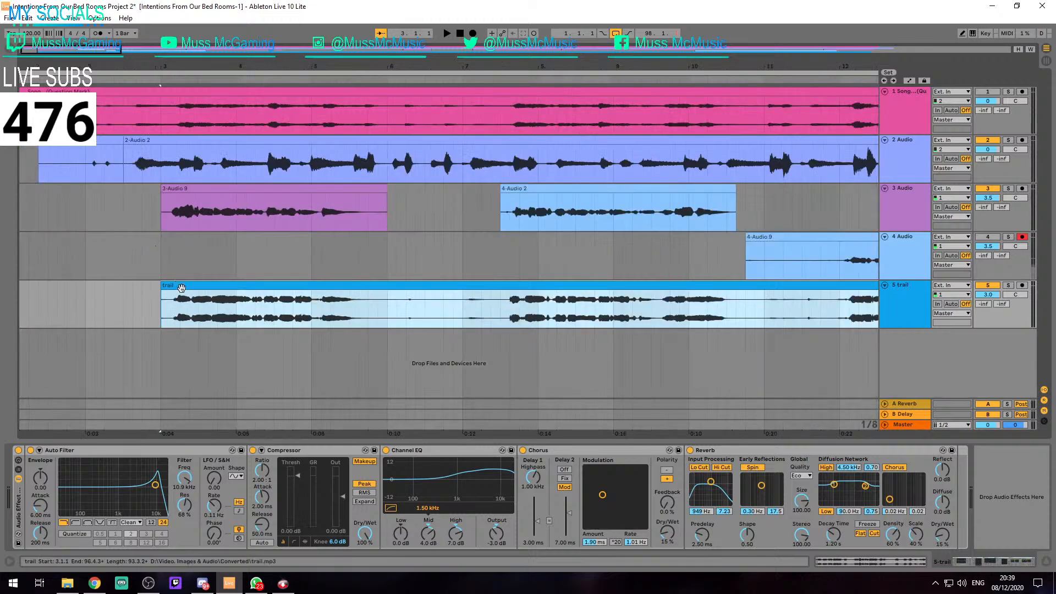
Activate track 4 and play the arrangement from bar 12 to about bar 31 to compare the trail clip with the vocals
key("space")
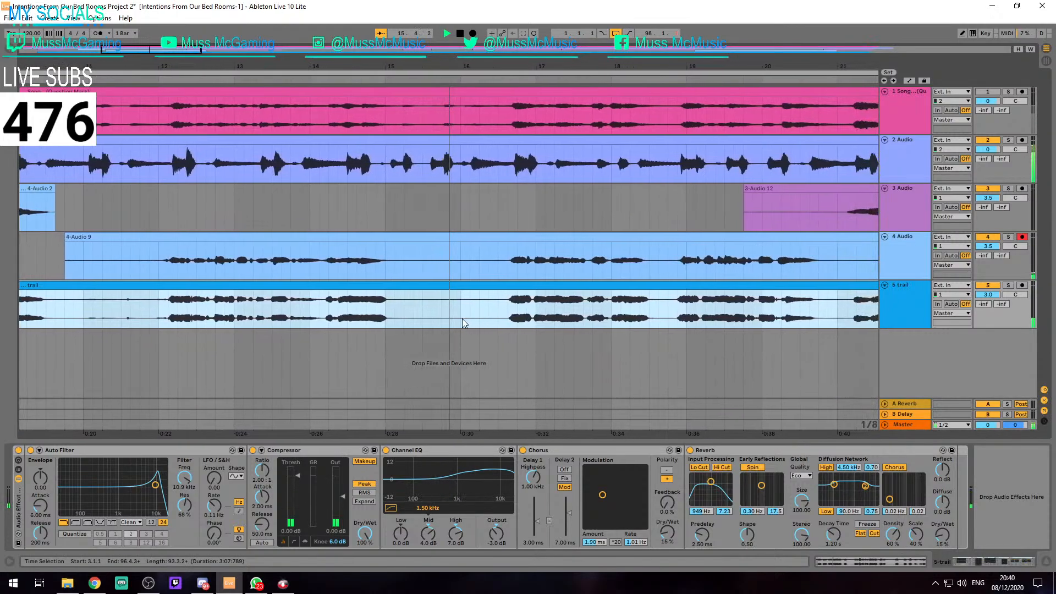
left_click(326, 237)
left_click(154, 303)
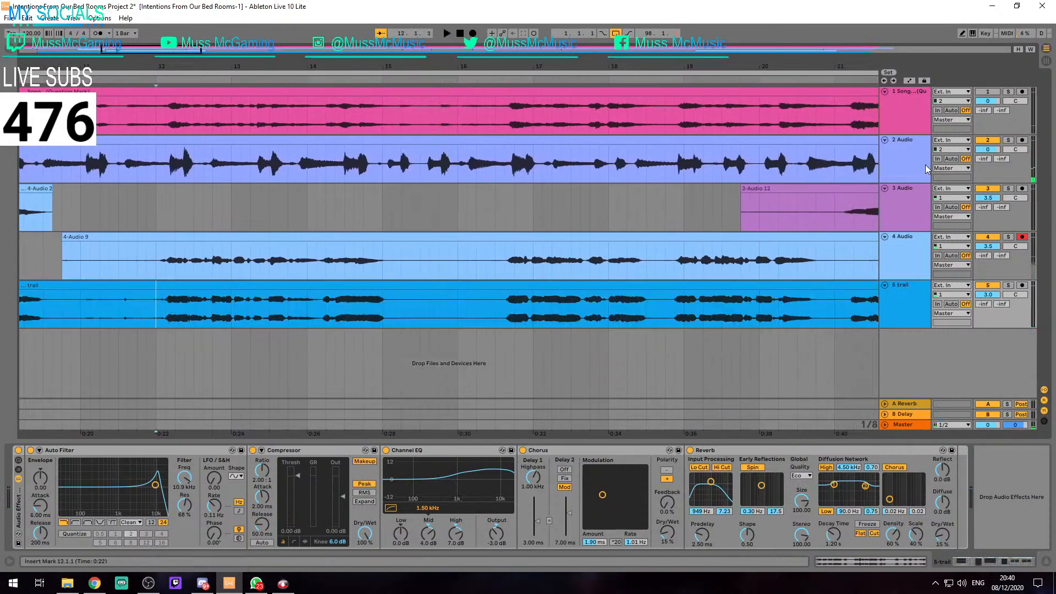
key("space")
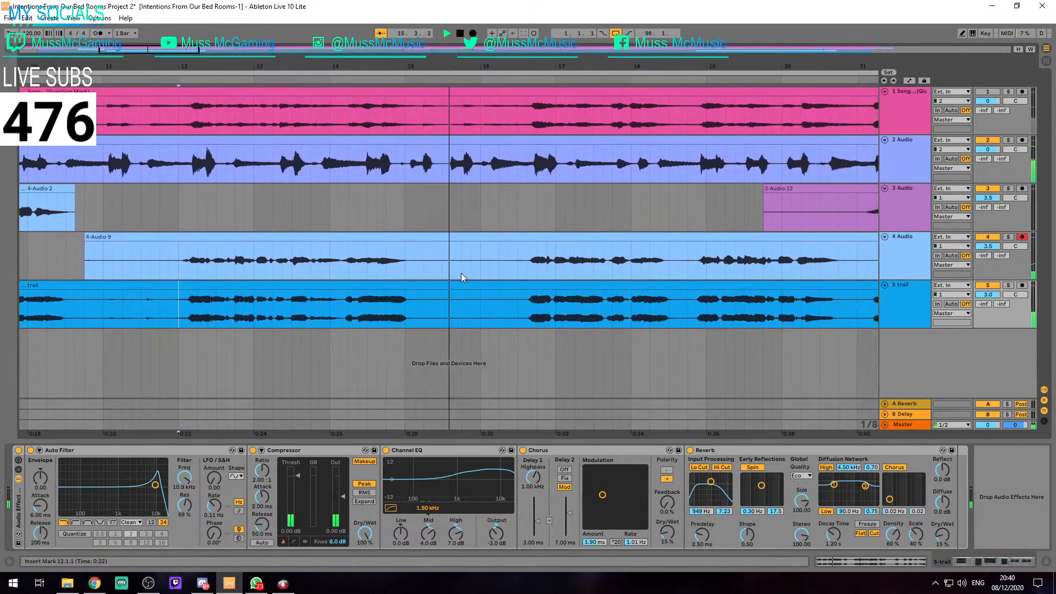
key("space")
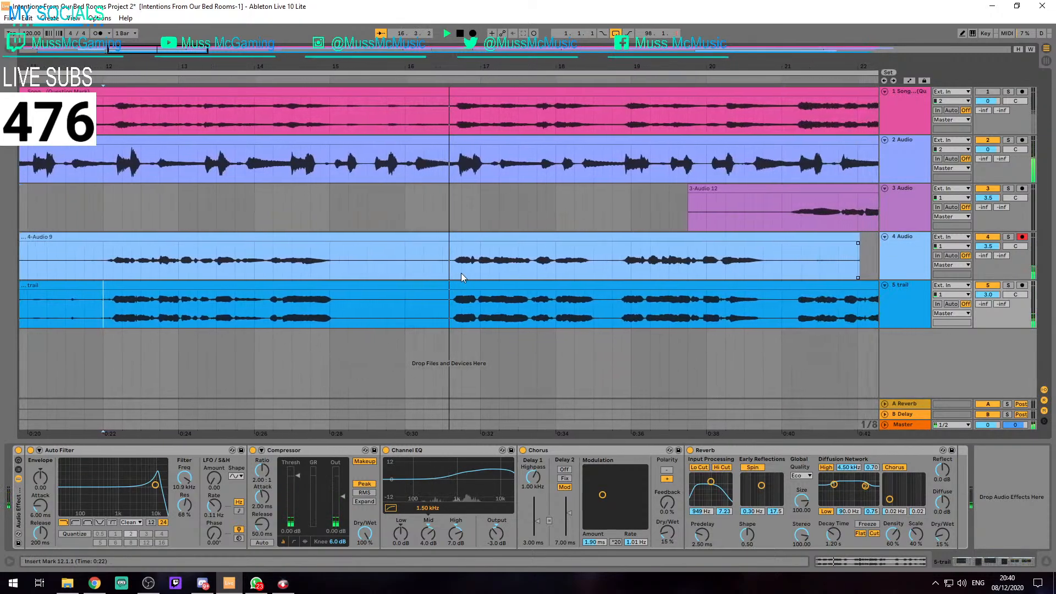
key("space")
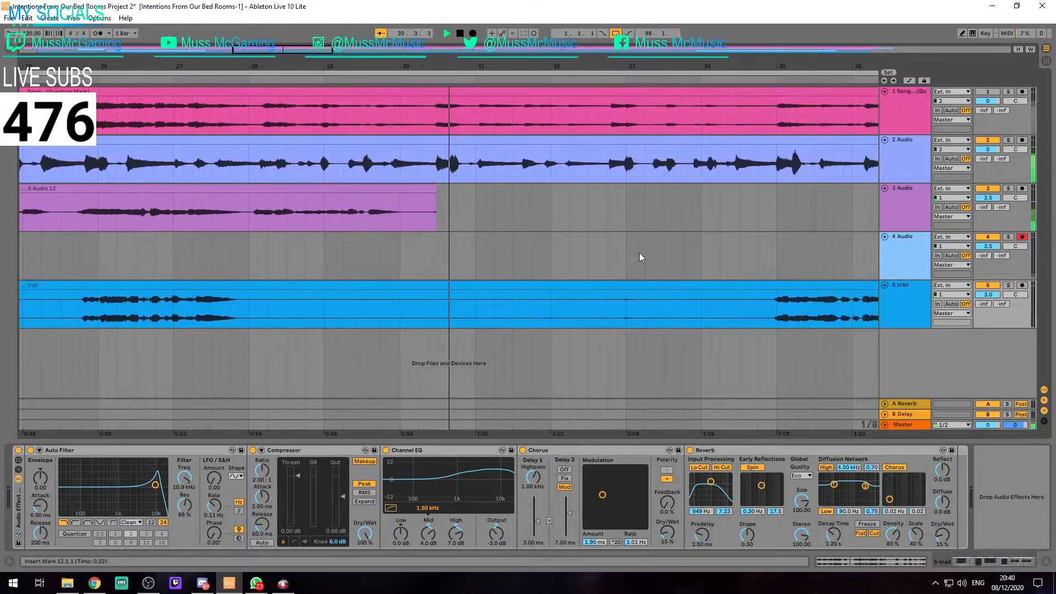
key("space")
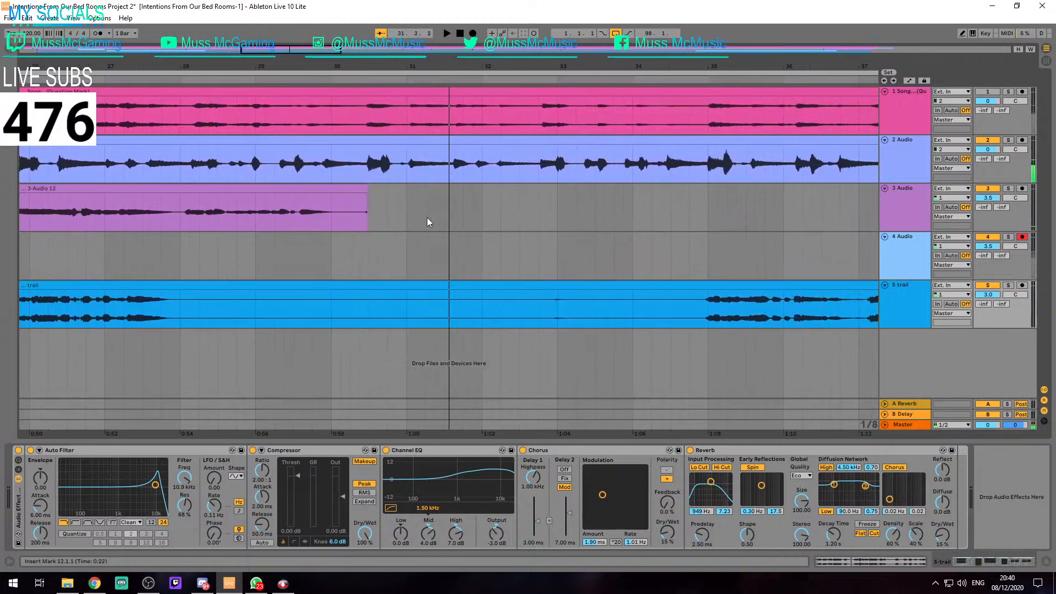
left_click(363, 209)
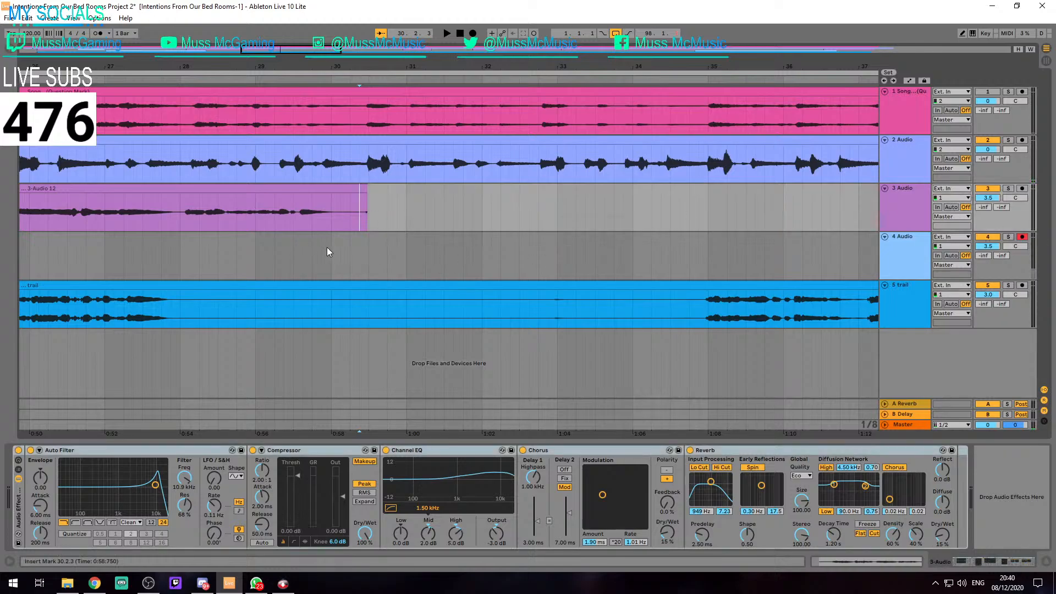
left_click(338, 256)
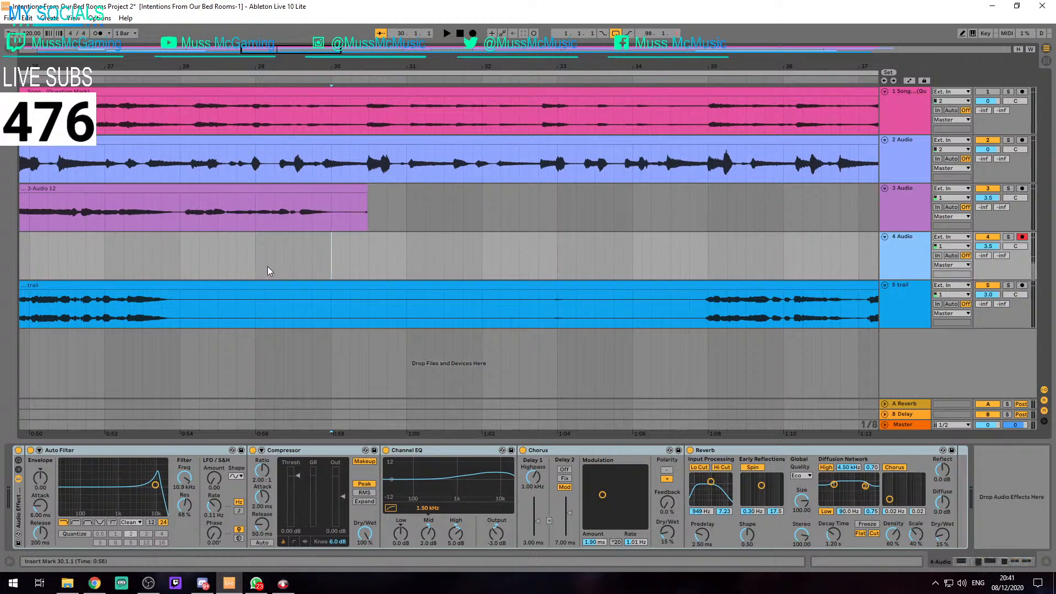
key("F9")
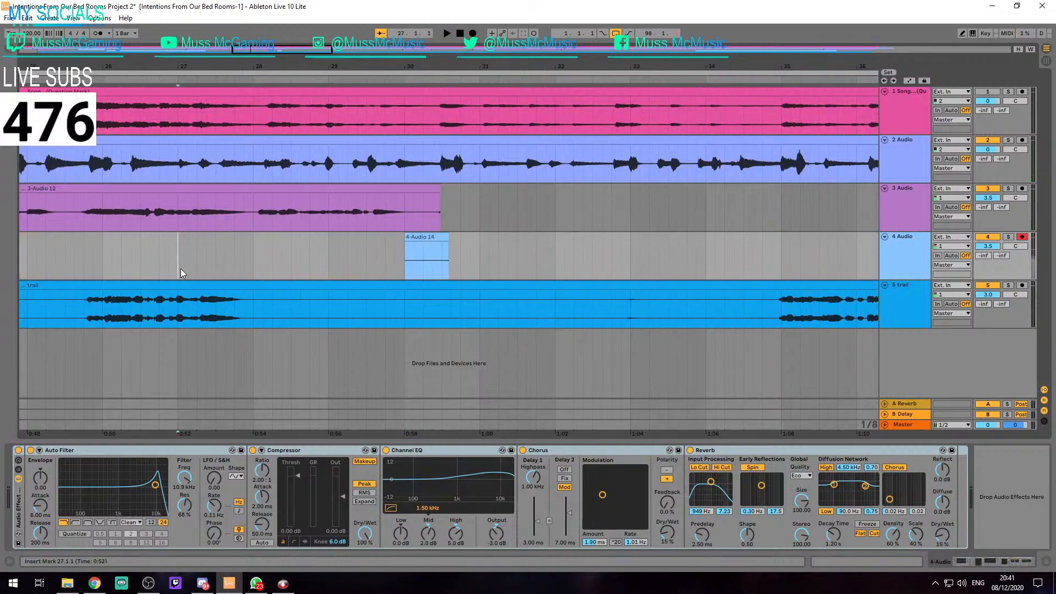
Record a new vocal take on track 4 from bar 27 to about bar 33
key("F9")
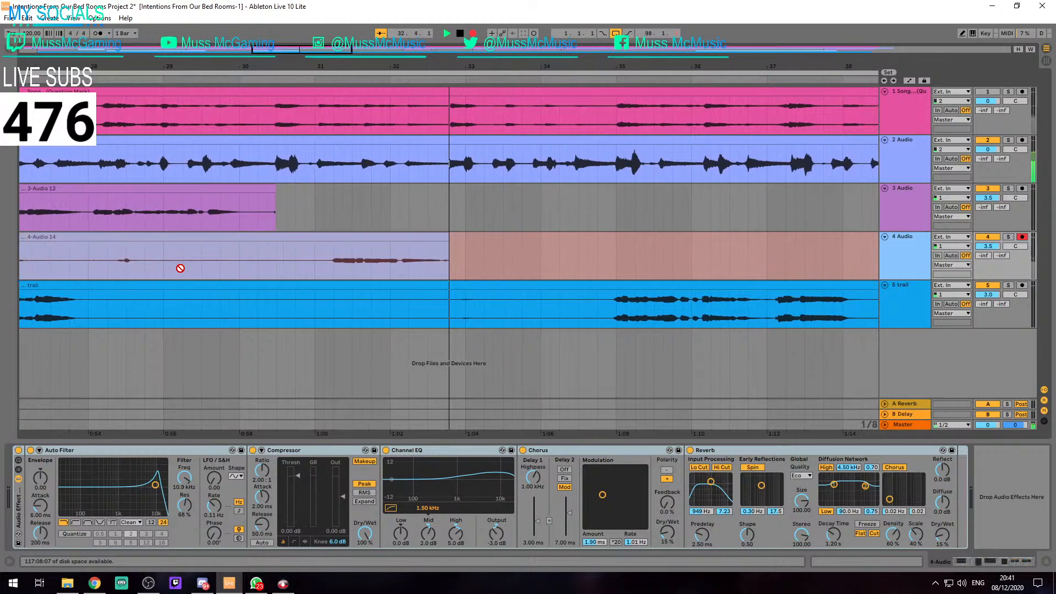
key("space")
key("w")
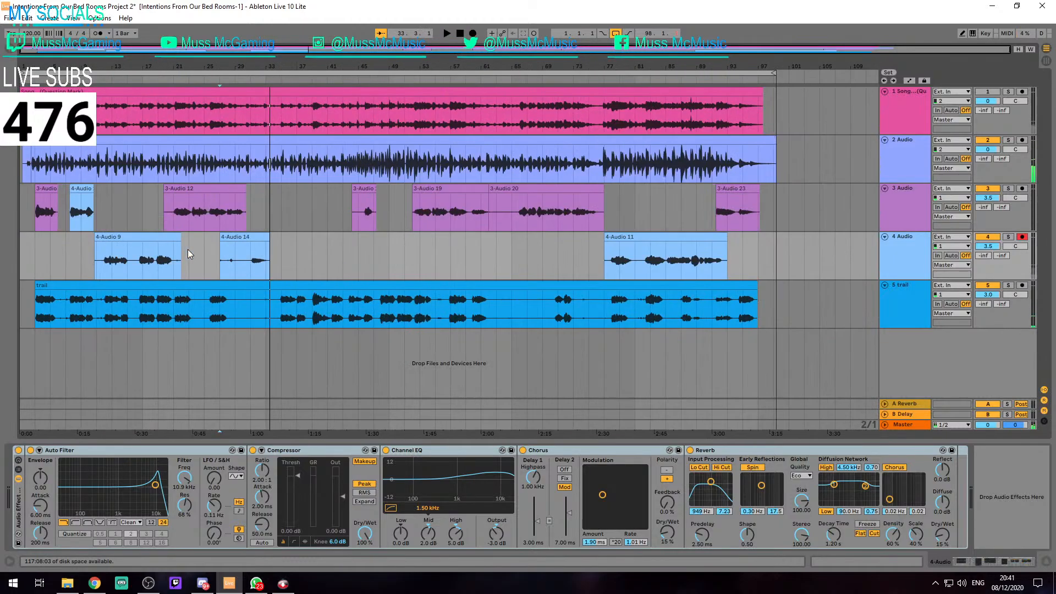
Trim the start of the newly recorded clip on track 4 to 31.1.1
left_click(227, 243)
key("z")
left_click_drag(192, 237, 339, 237)
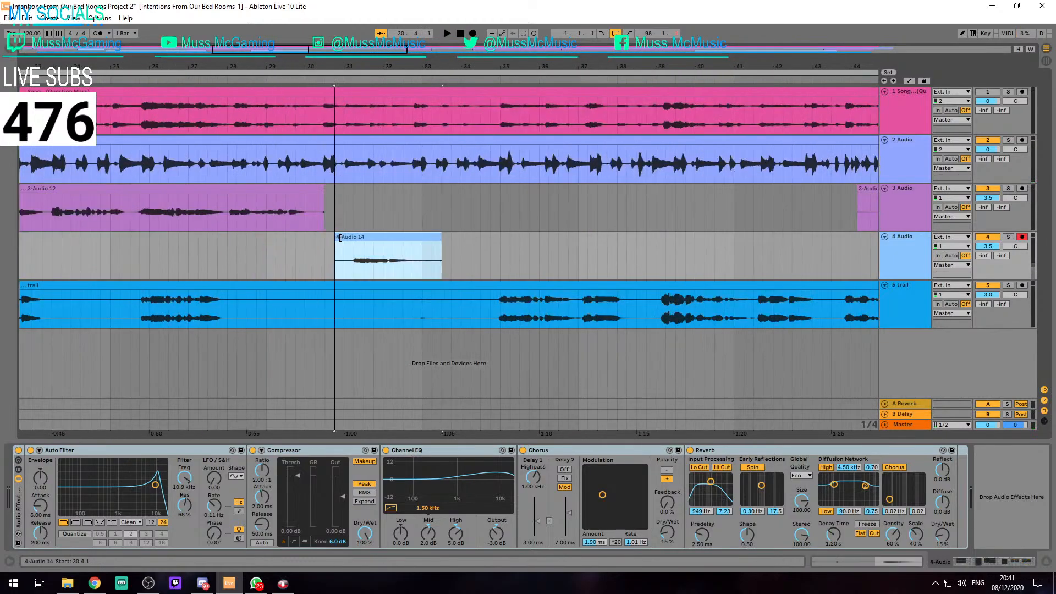
left_click(363, 235)
Play back the trimmed track 4 take from bar 31 along with the other tracks
key("space")
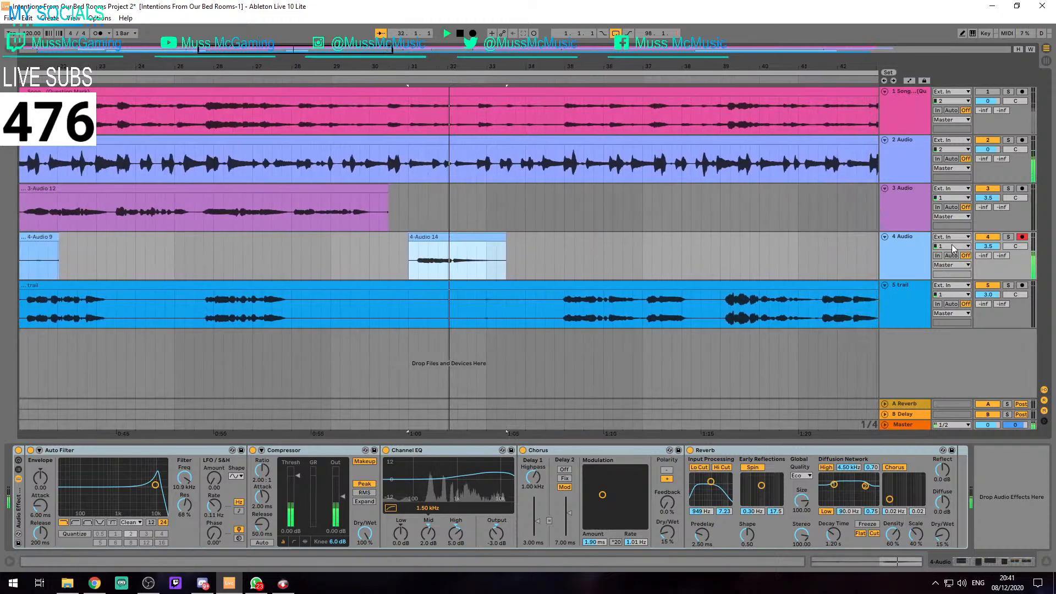
key("space")
scroll(418, 236, "up", 3)
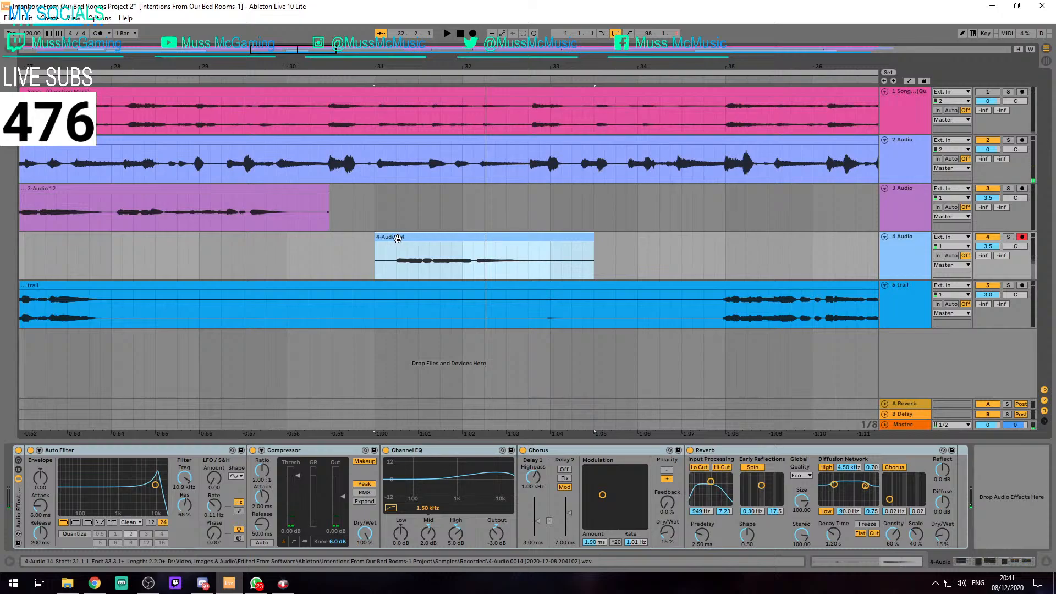
key("space")
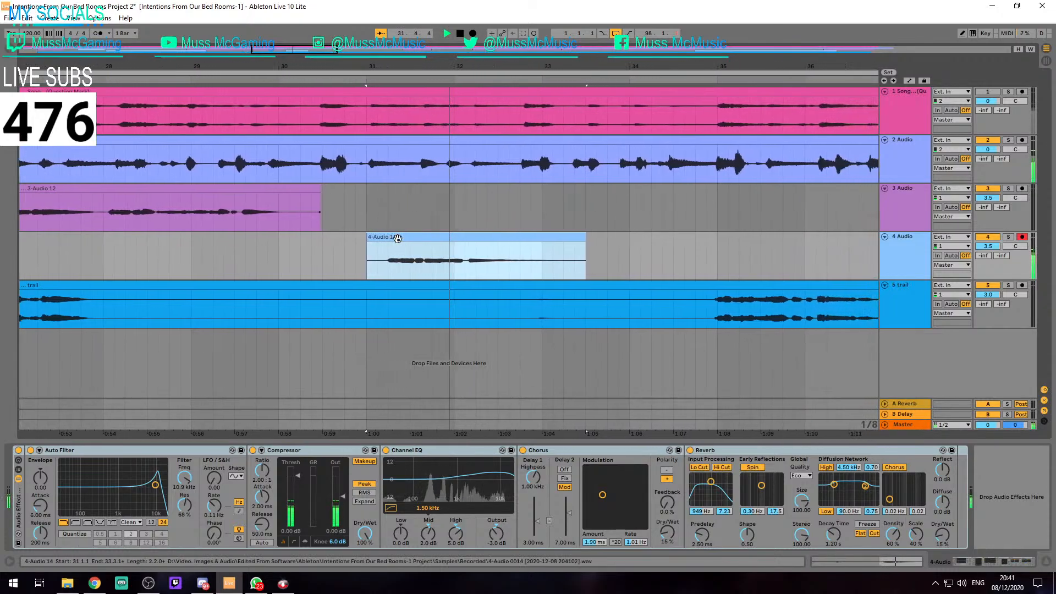
key("space")
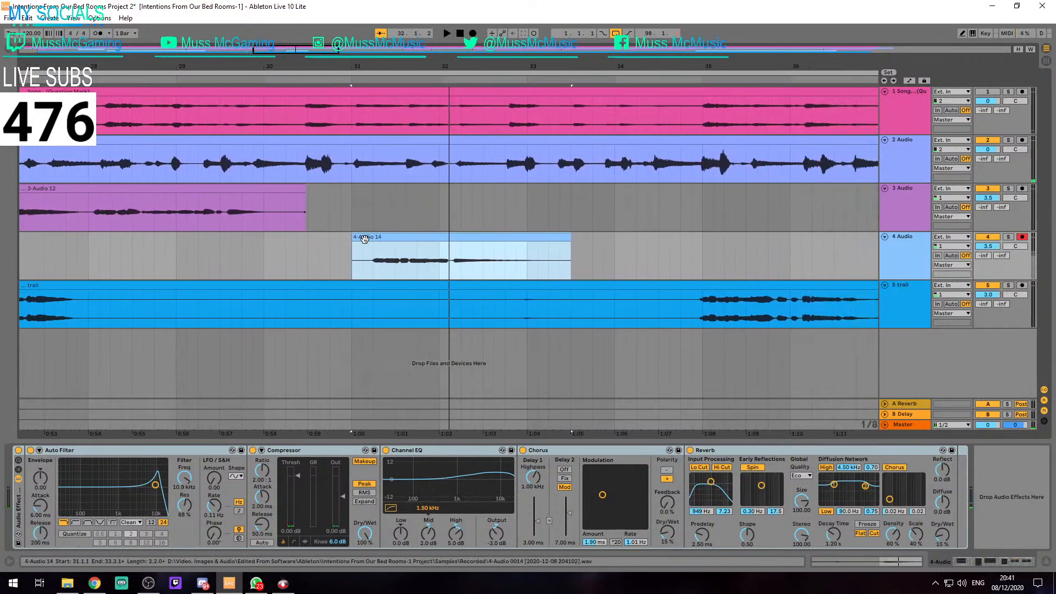
Extend the track 4 clip's start to 29.1.1 and try recording a new vocal take over it from there
scroll(364, 238, "down", 3)
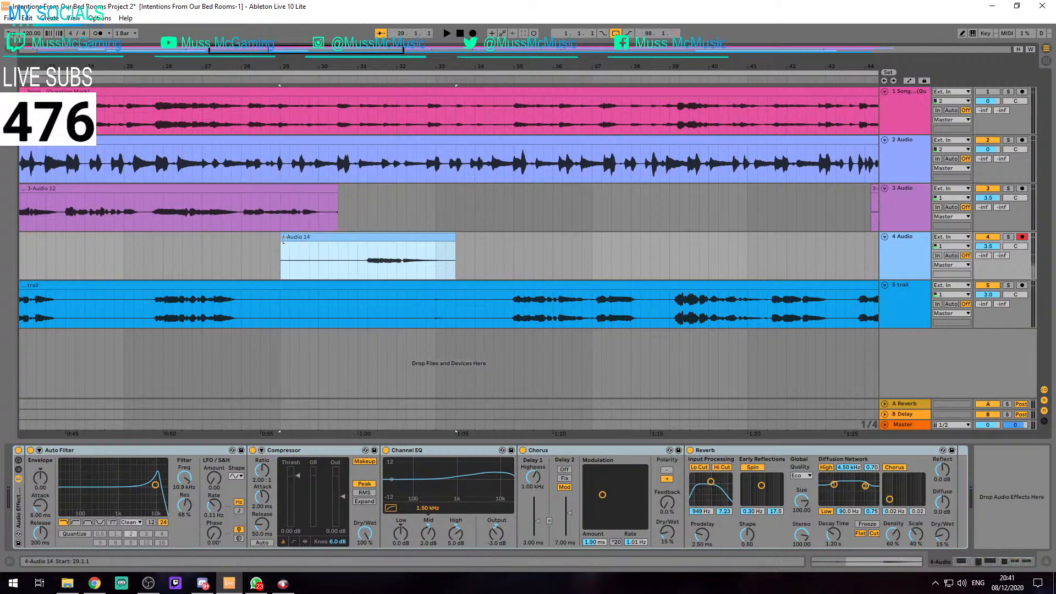
key("F9")
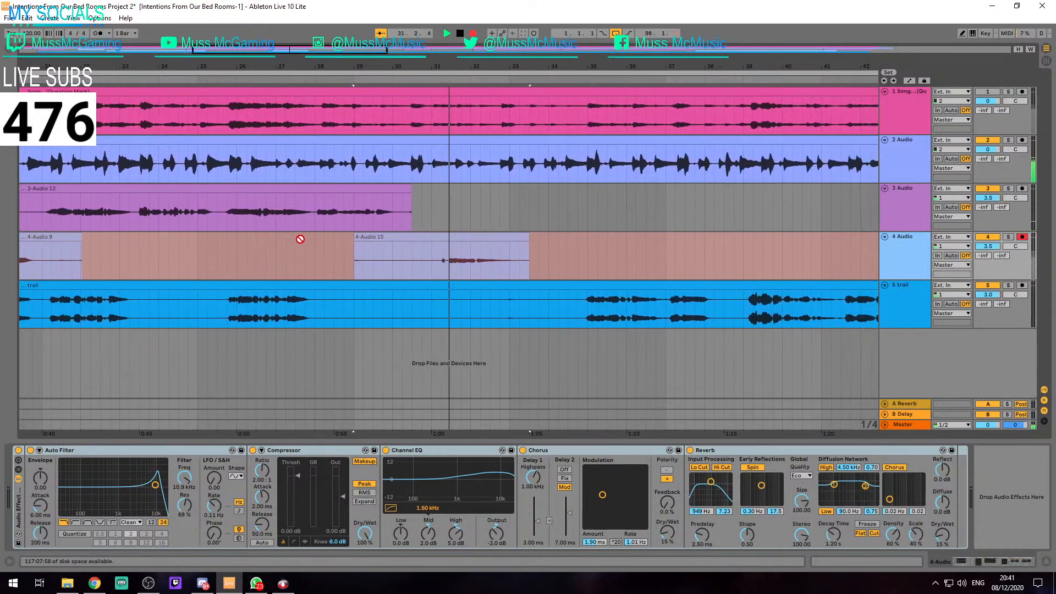
key("space")
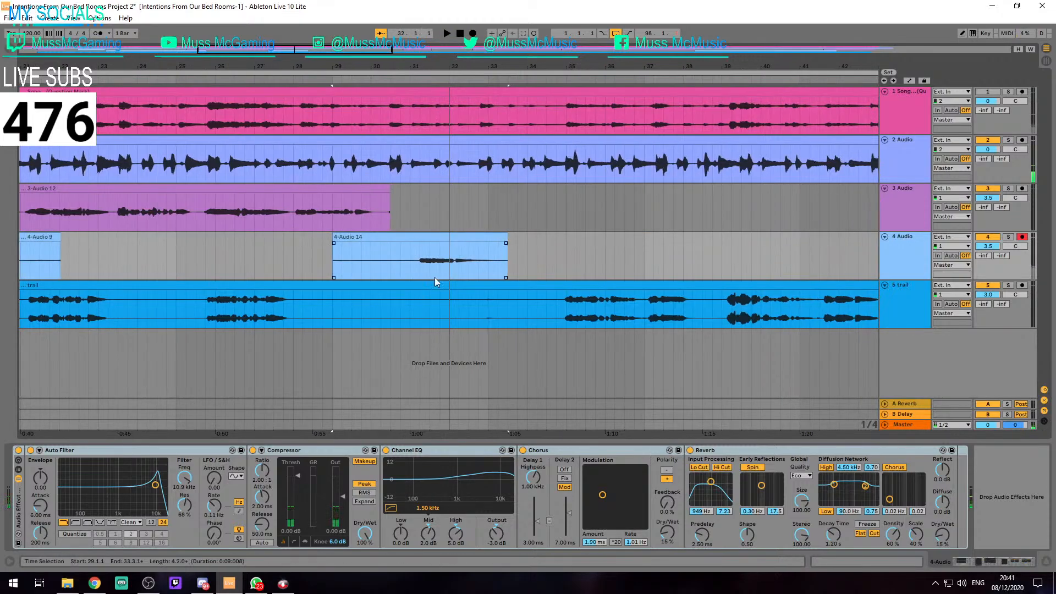
Try recording another vocal take on track 4 from 30.3.1 and play it back from around bar 31
key("F9")
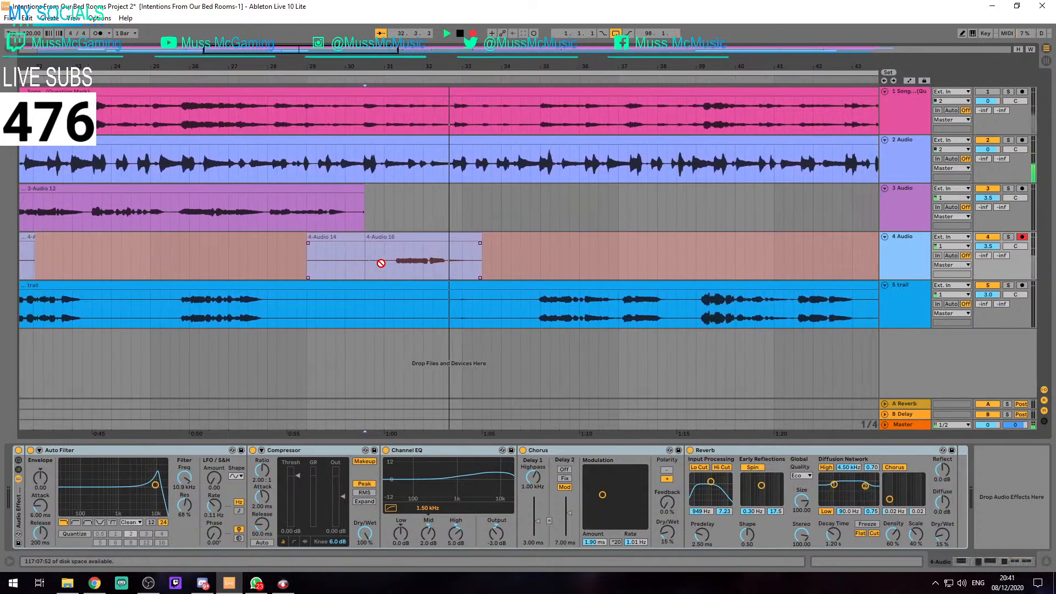
key("space")
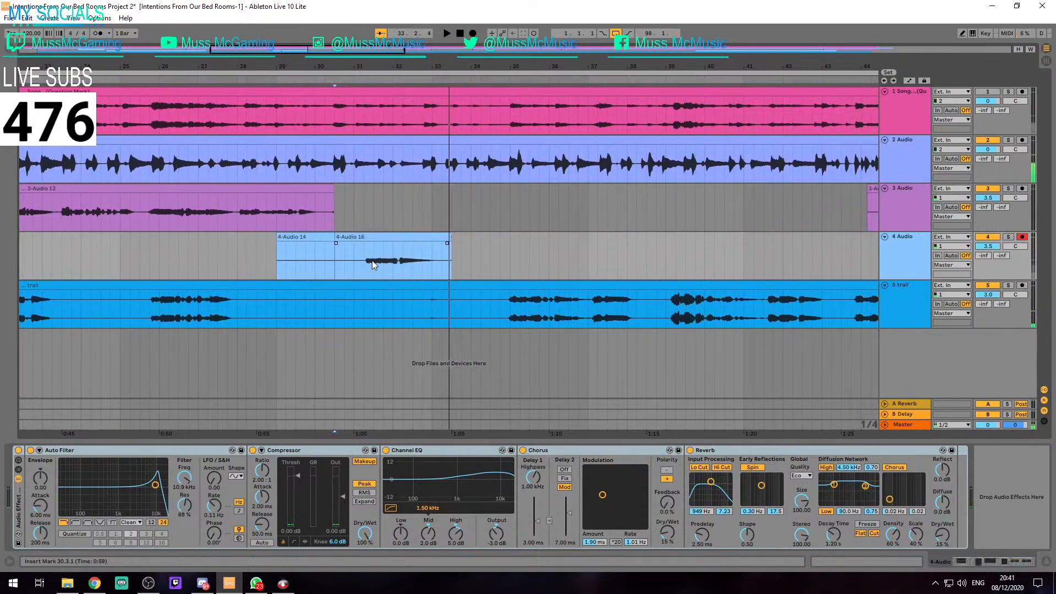
left_click(361, 261)
key("space")
key("space")
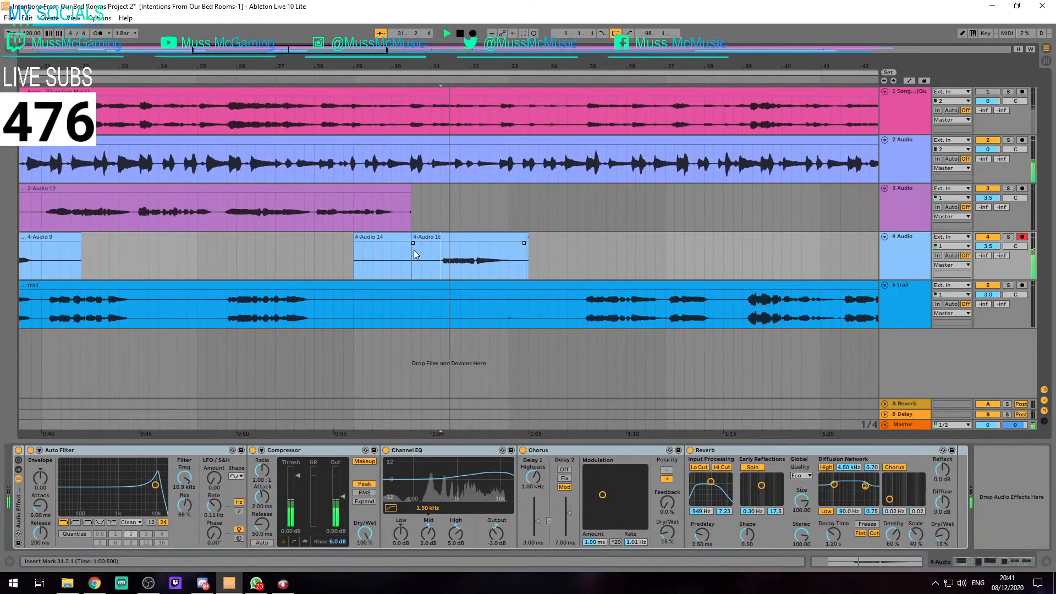
key("space")
Clear the old takes between bars 29 and 33 on track 4 and record a new vocal take from 30.1.1 to about bar 33
left_click(375, 237)
key("Delete")
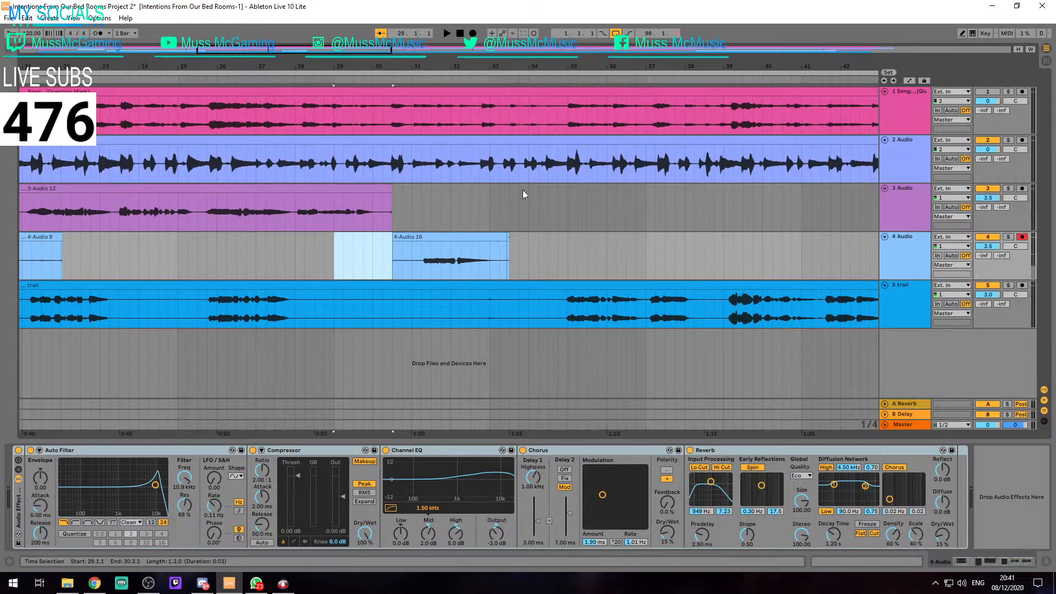
key("ctrl+comma")
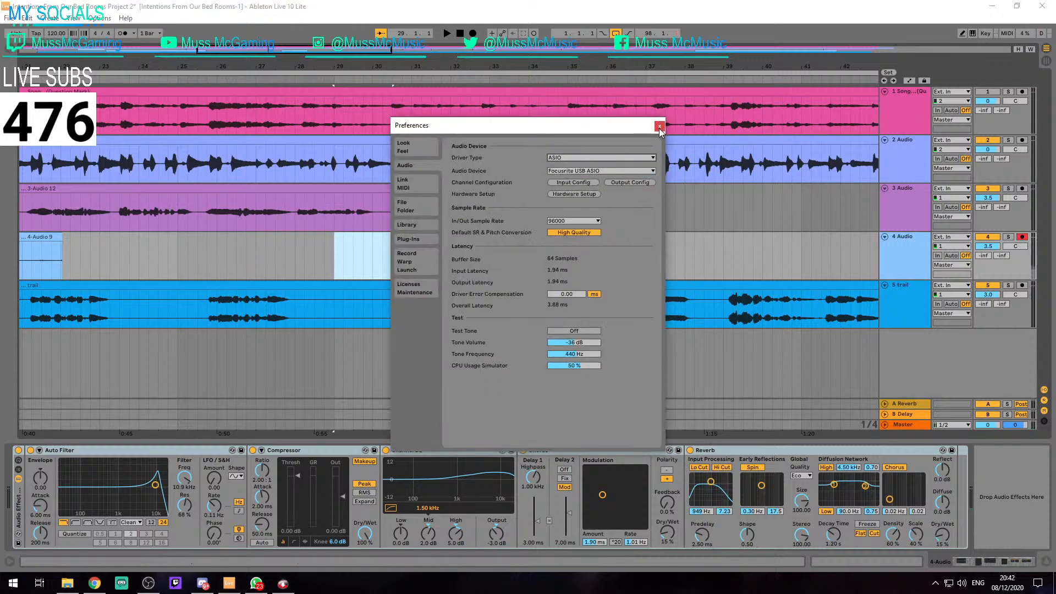
left_click(659, 126)
left_click(507, 236)
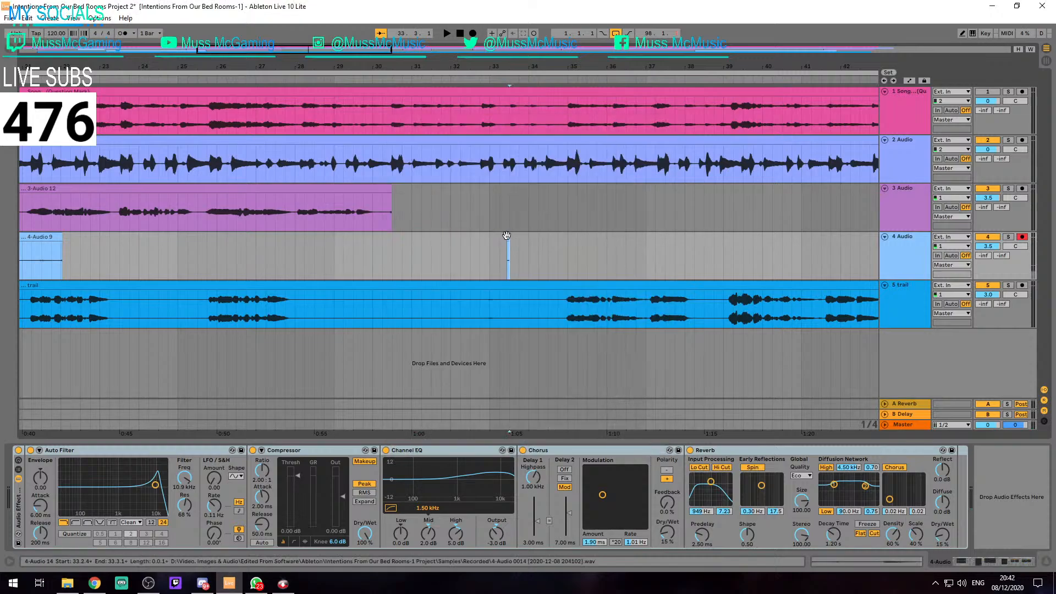
key("F9")
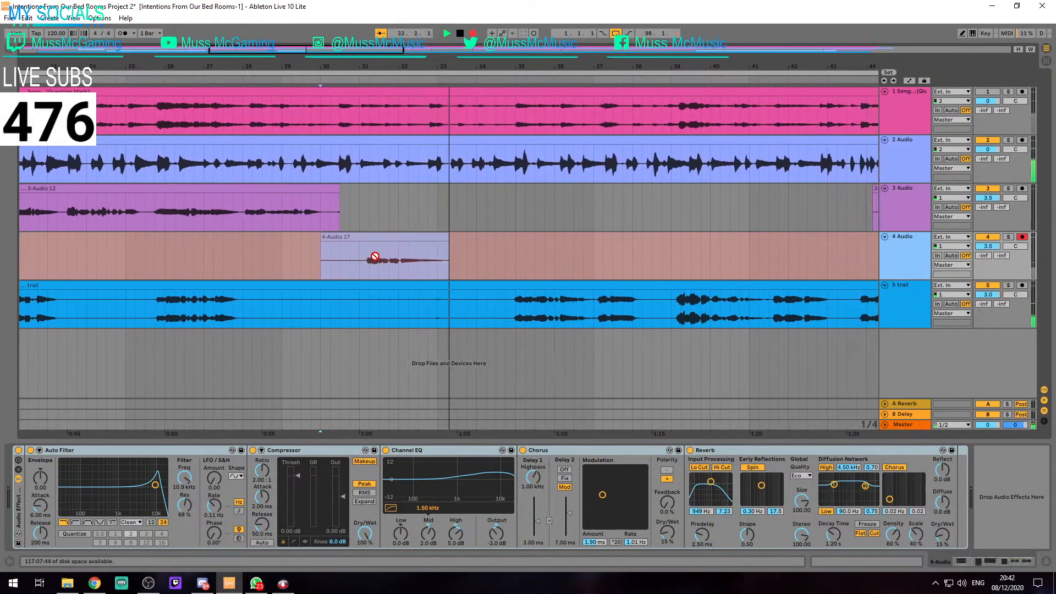
key("space")
Reselect the driver type in the audio preferences
key("ctrl+comma")
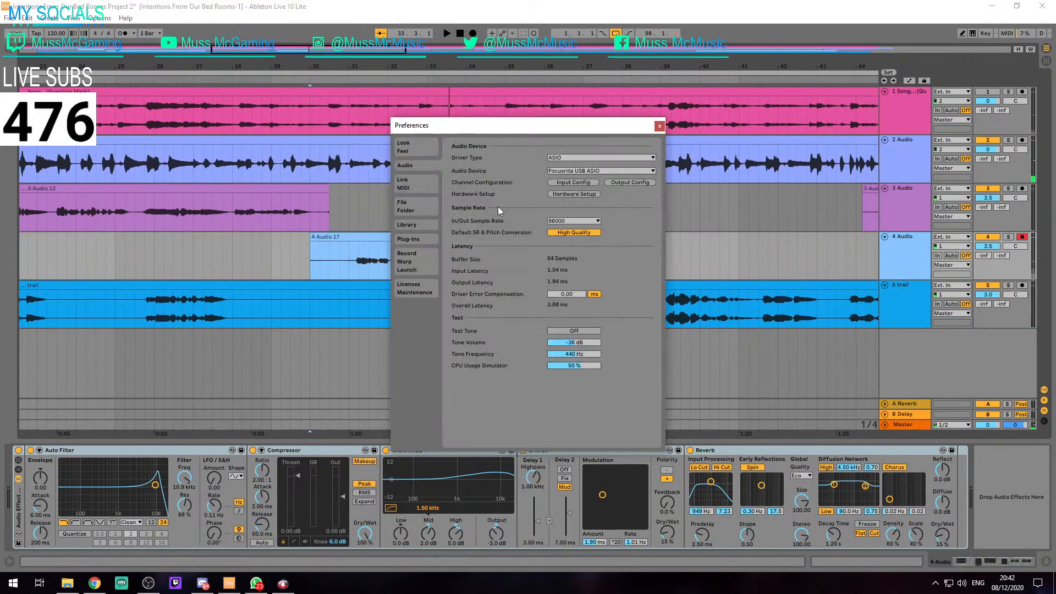
left_click(632, 158)
left_click(579, 172)
left_click(660, 126)
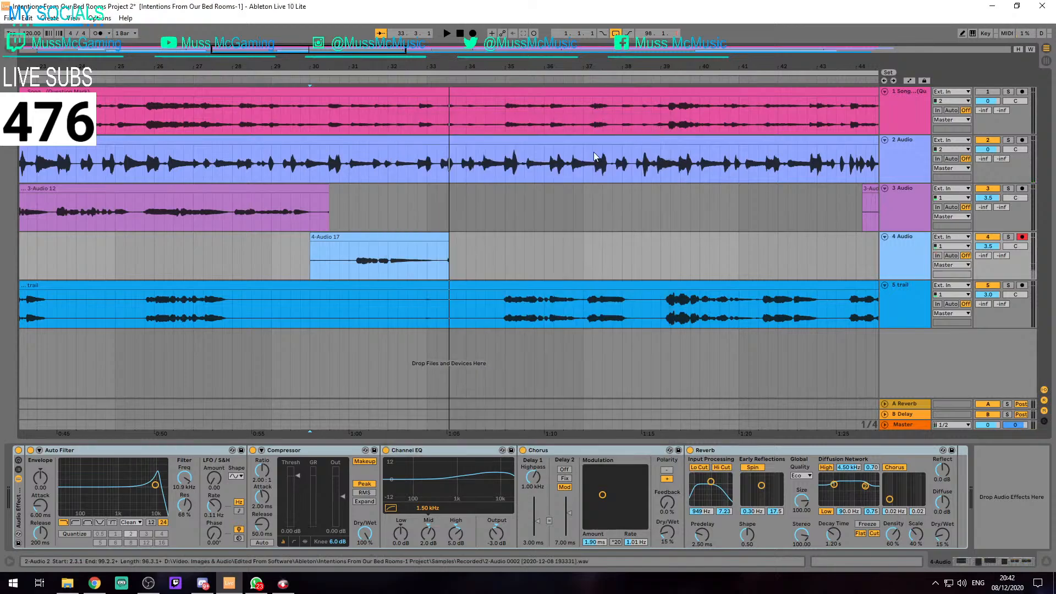
Play back the new track 4 take from 31.1.1 and trim it to span 31.1.1 to 33.2.1
key("space")
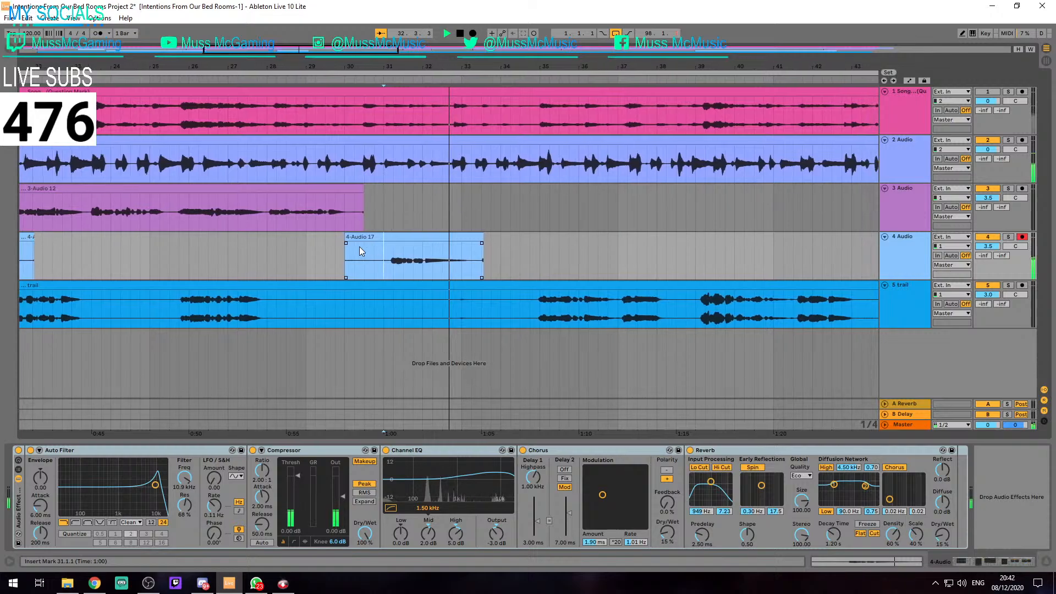
scroll(463, 250, "up", 5)
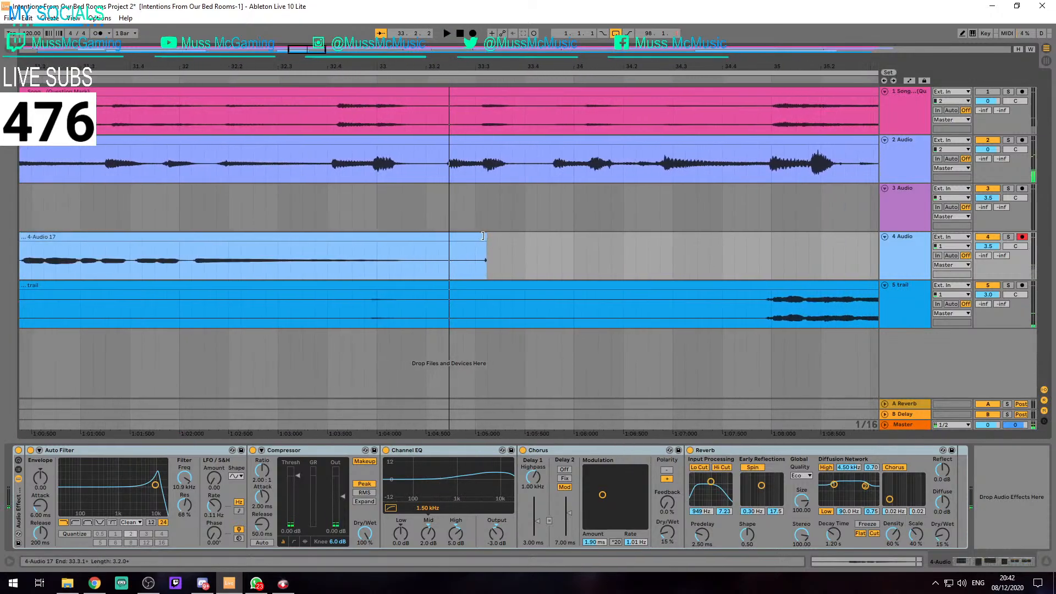
scroll(483, 236, "down", 2)
left_click(327, 265)
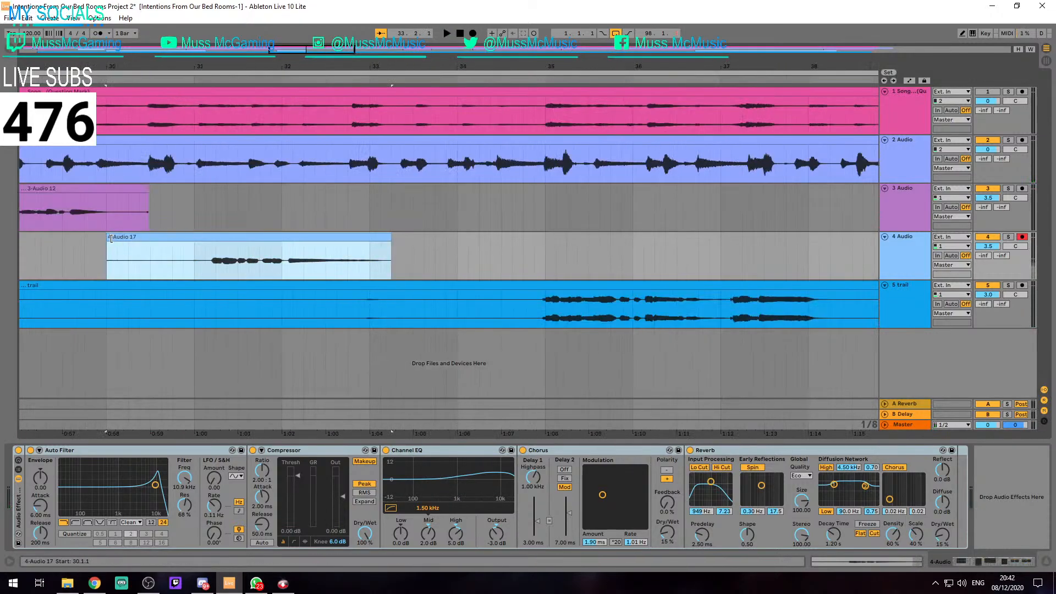
Play the arrangement from 34.3.3 to about bar 39 to hear the trail clip against the vocals
left_click(519, 313)
key("space")
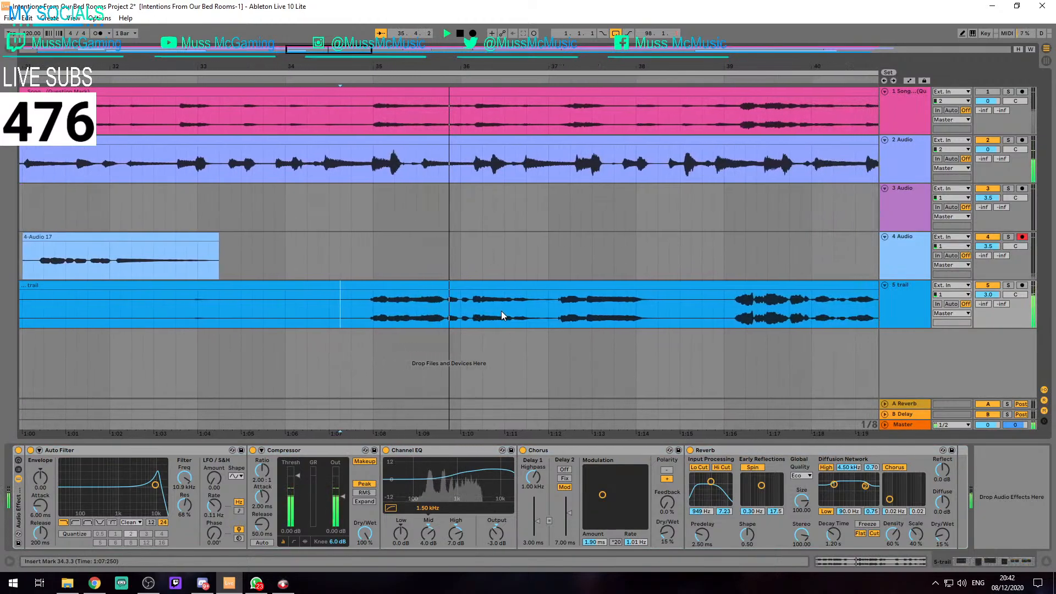
scroll(500, 311, "down", 4)
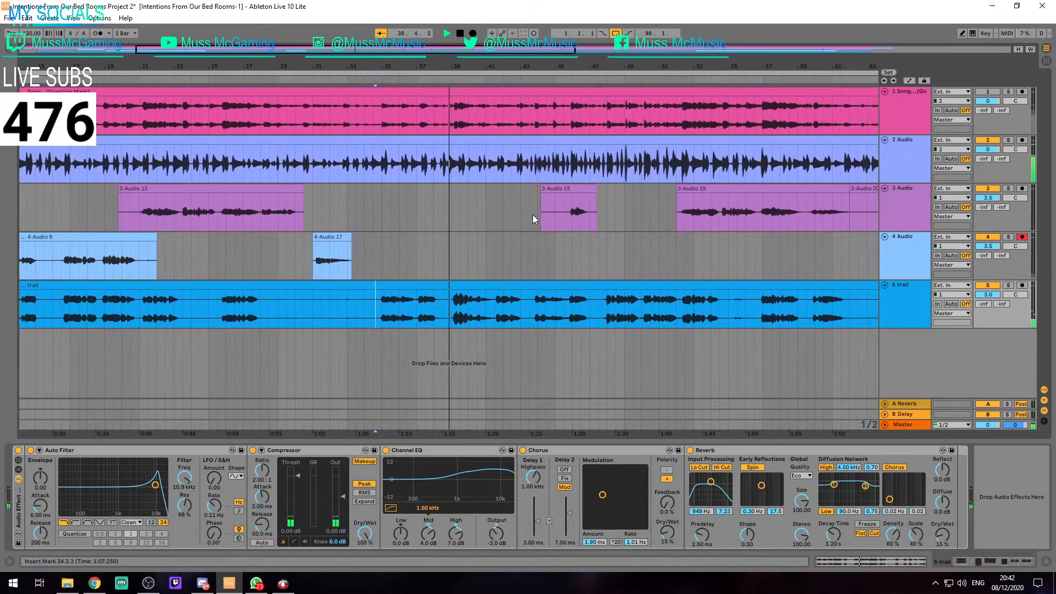
Trim the start of the track 3 clip near bar 44 to 45.4.1
scroll(535, 196, "up", 5)
left_click_drag(662, 209, 614, 233)
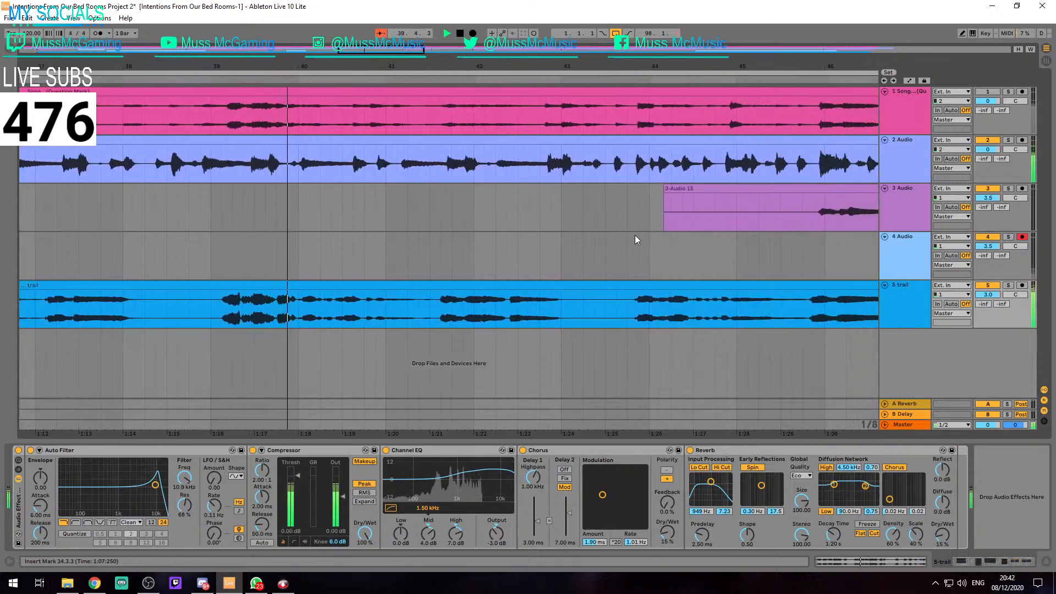
left_click_drag(665, 199, 803, 199)
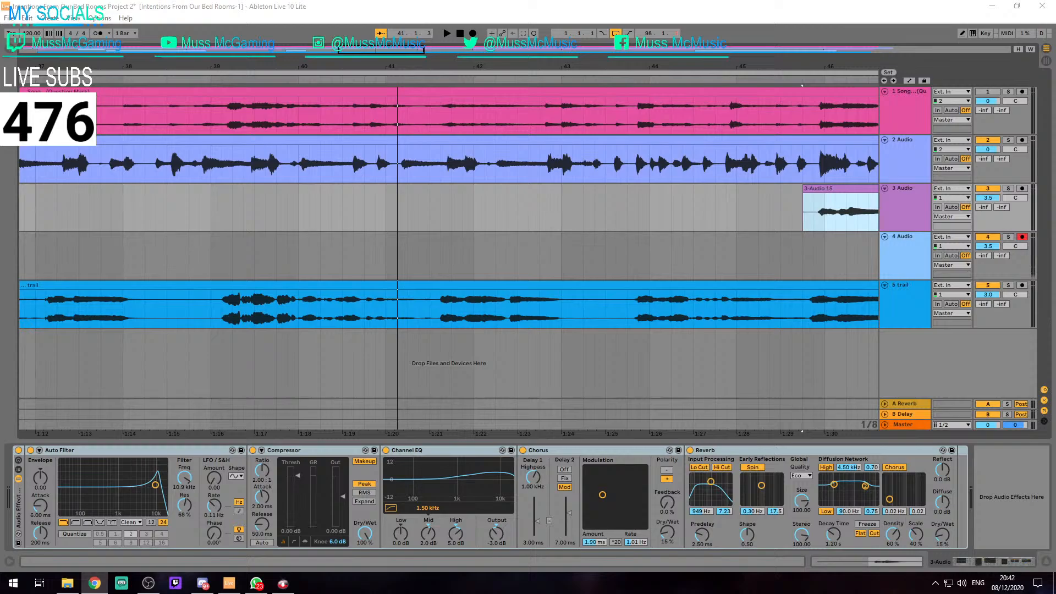
Play the arrangement from 39.1.3 to about bar 46 to compare the trail clip's timing with the vocals
scroll(383, 308, "down", 2)
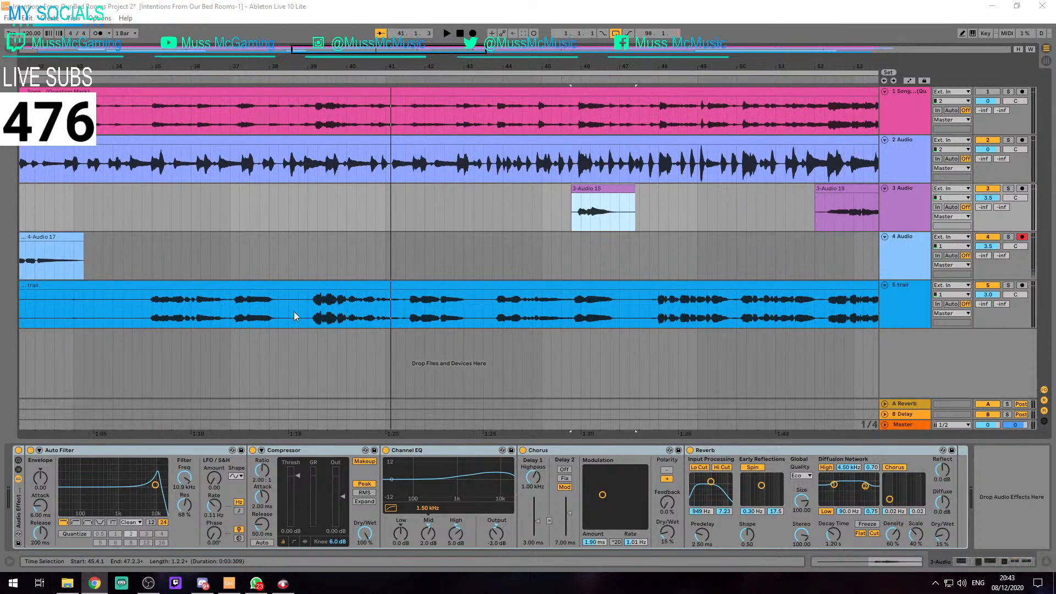
scroll(266, 304, "down", 2)
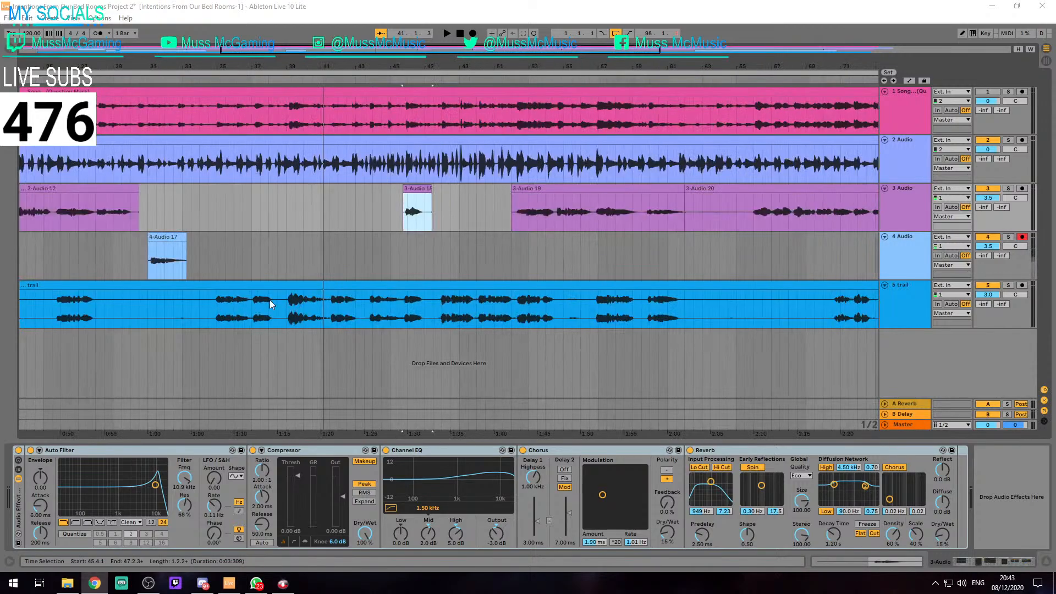
scroll(275, 301, "up", 4)
left_click(336, 322)
scroll(330, 321, "up", 3)
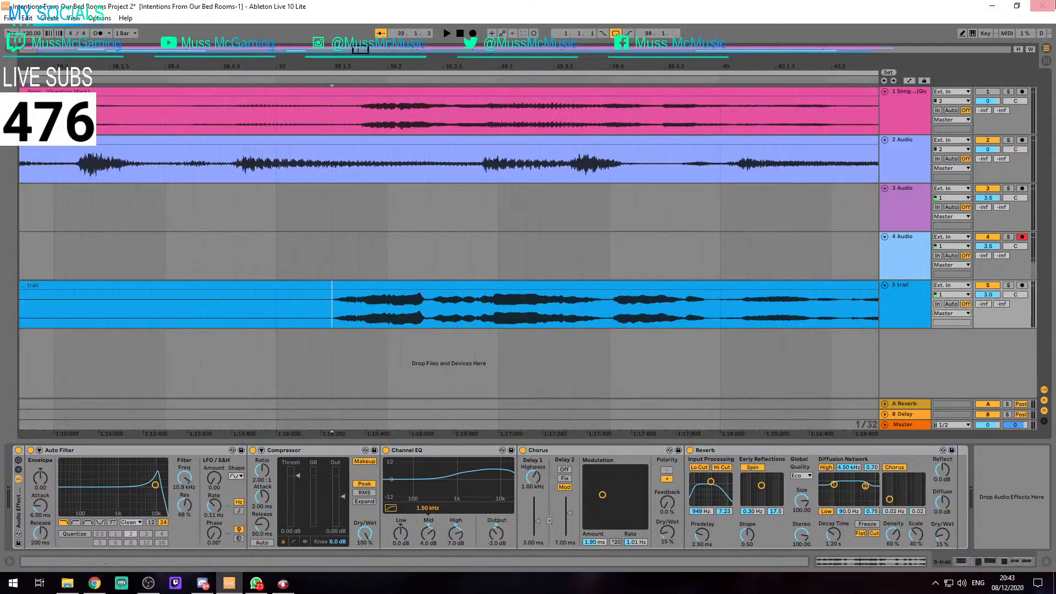
key("alt+Tab")
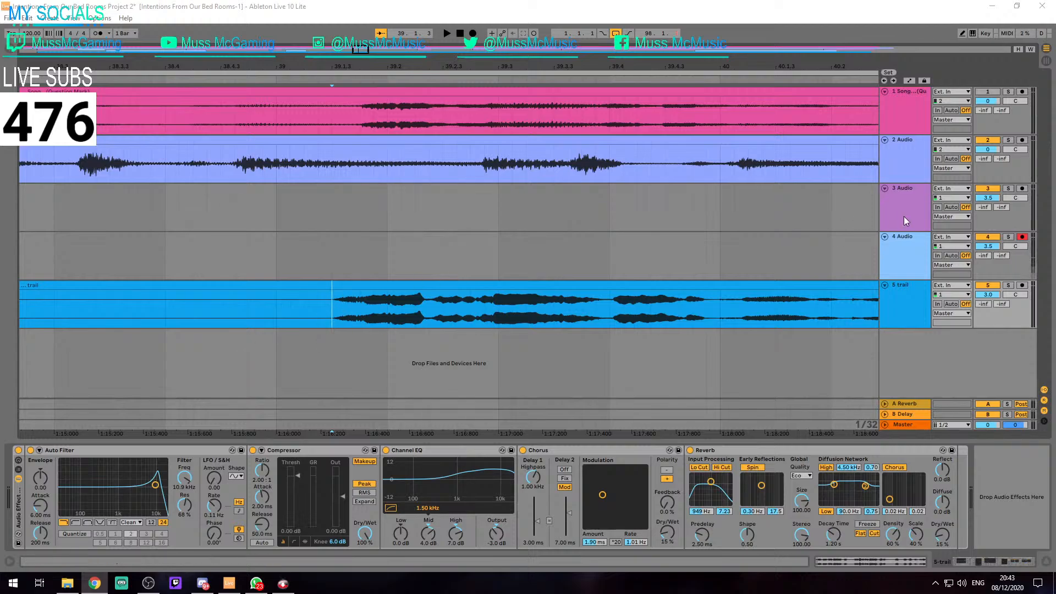
key("space")
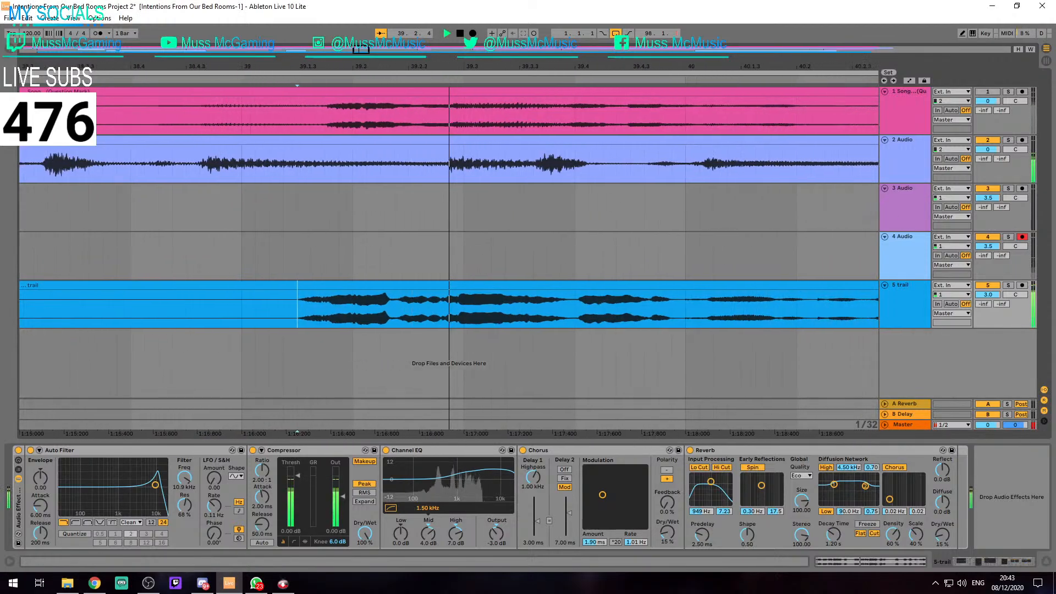
key("minus")
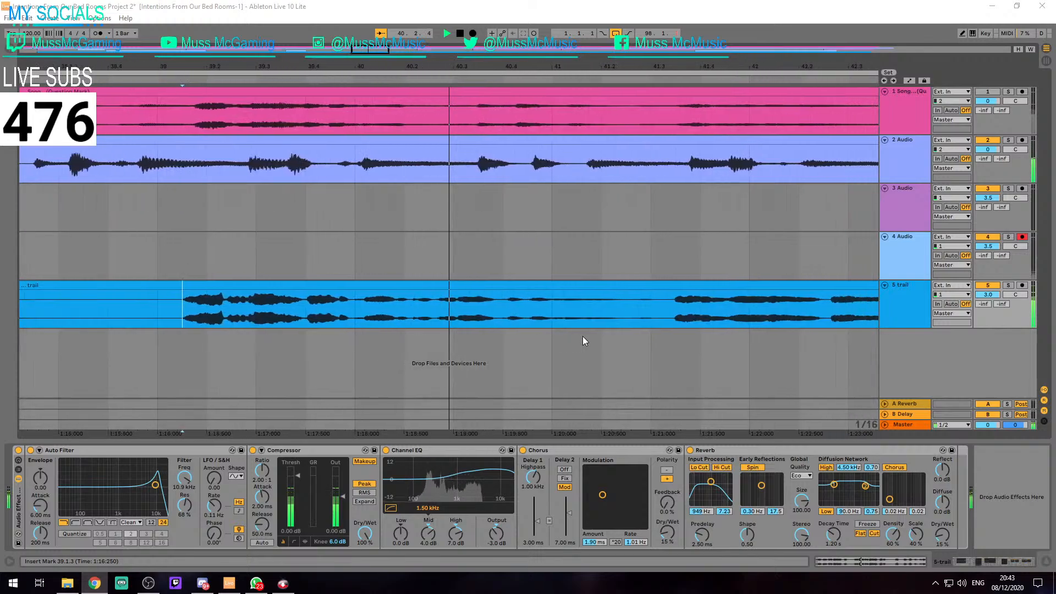
key("minus")
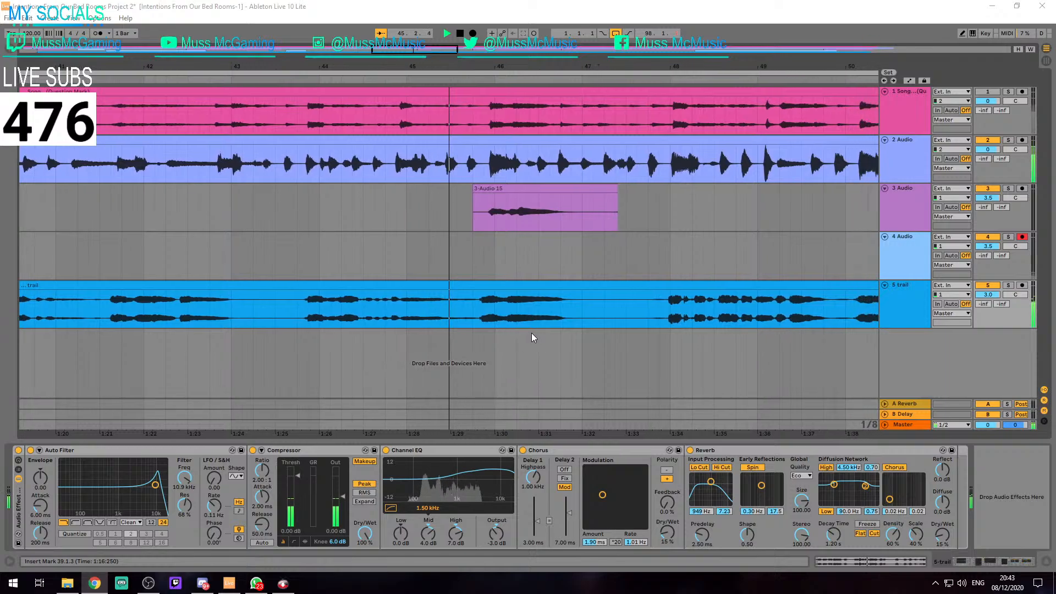
Stop playback and split the trail clip on track 5 at 45.4.2 and 47.1.1
scroll(524, 332, "up", 5)
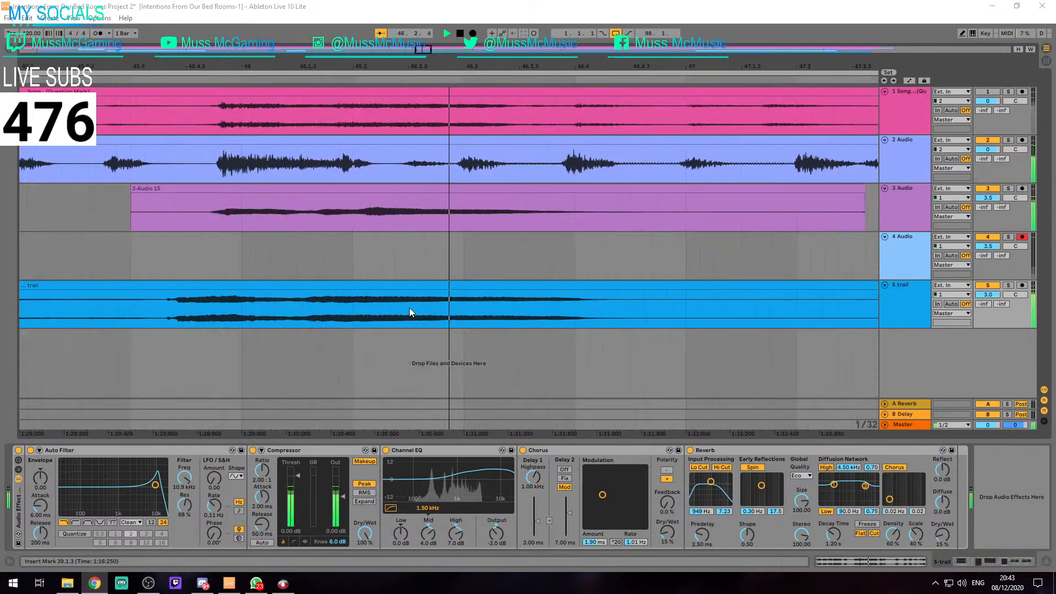
left_click(159, 255)
key("space")
left_click_drag(158, 255, 297, 257)
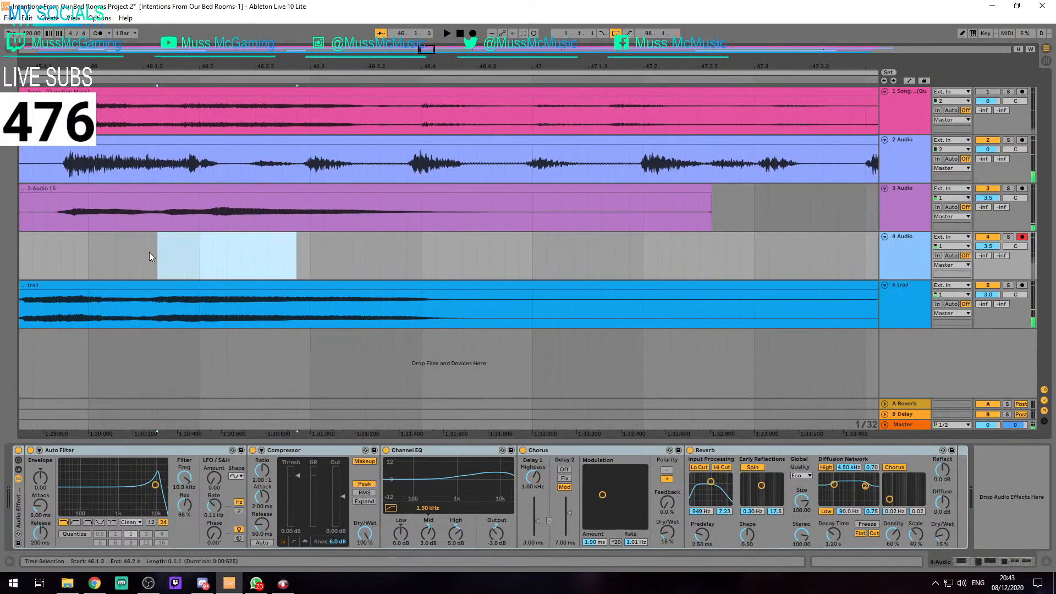
key("space")
left_click(149, 306)
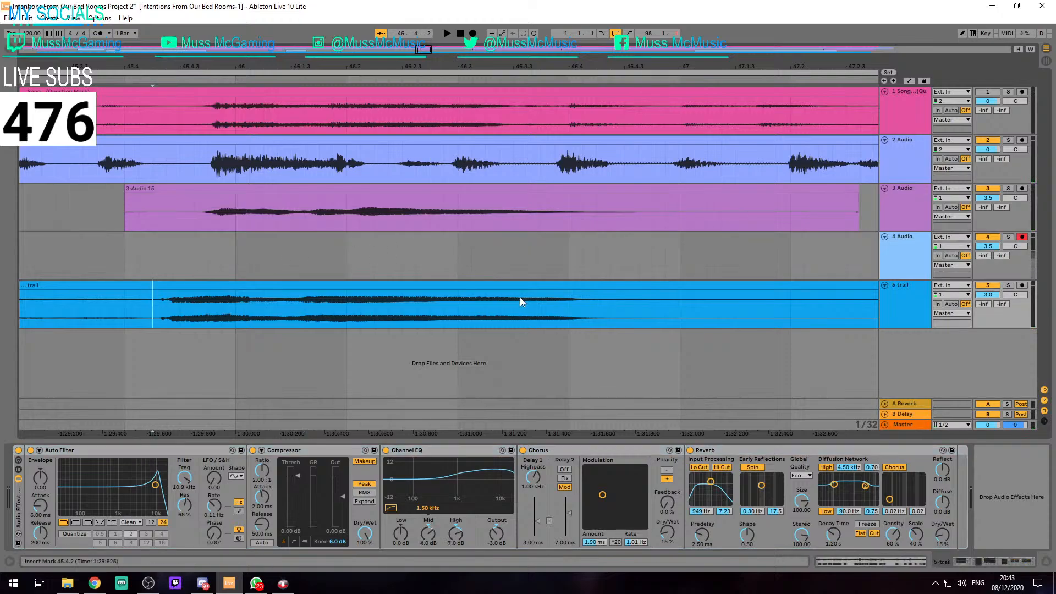
left_click(678, 316)
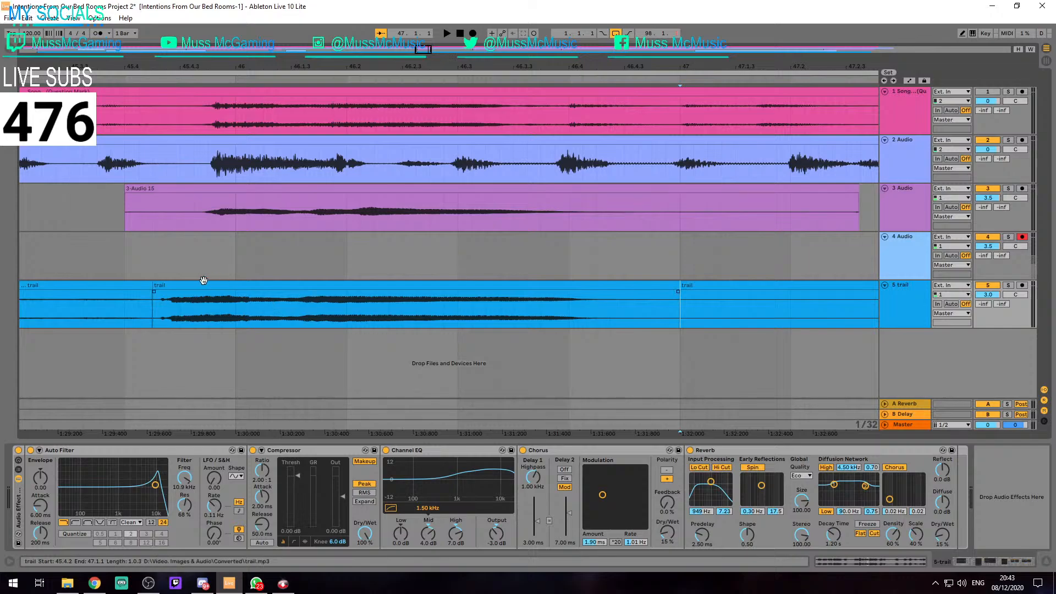
Shift the short trail clip on track 5 from 45.4.2 to about 45.4.3 so its onset lines up with the vocals above
scroll(184, 284, "down", 3)
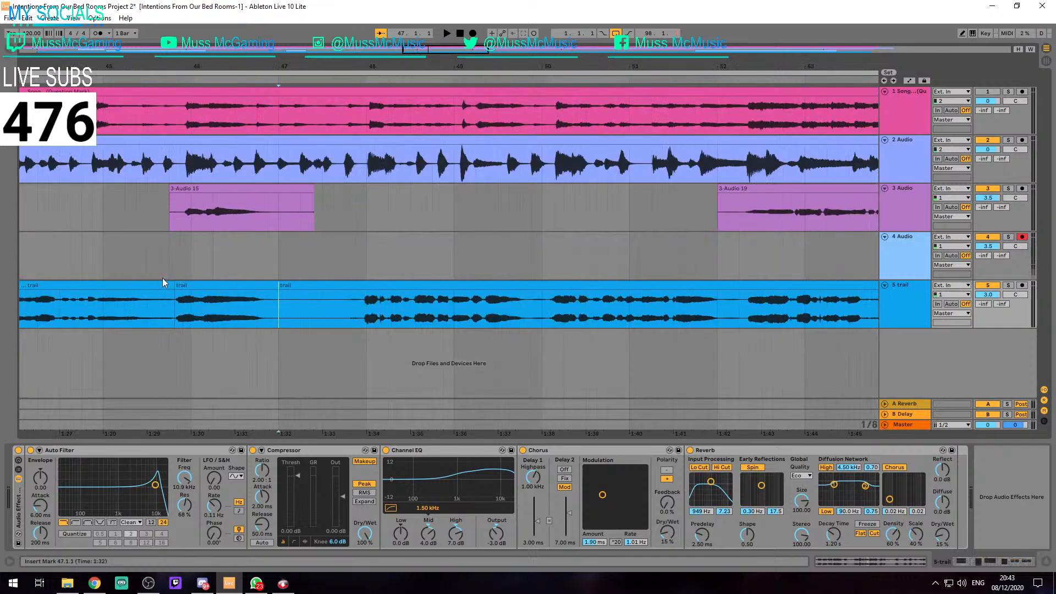
left_click(147, 273)
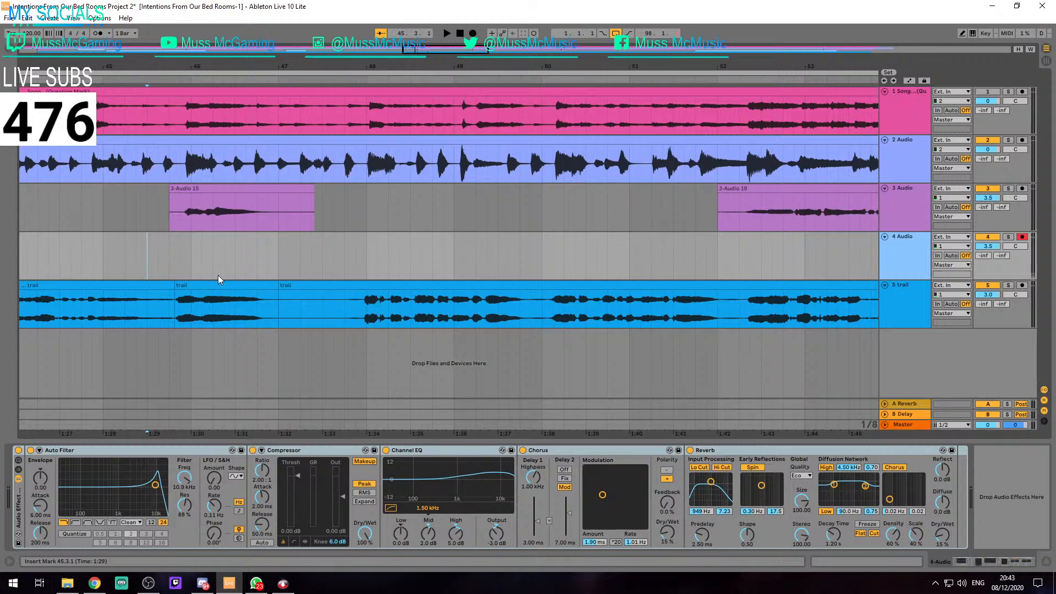
scroll(215, 279, "down", 3)
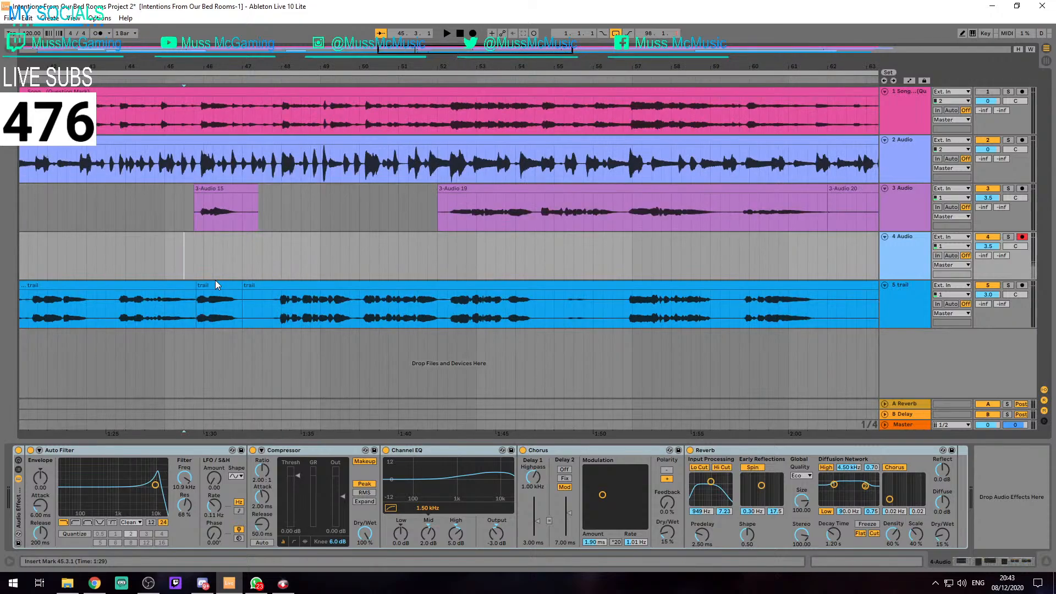
scroll(215, 280, "up", 8)
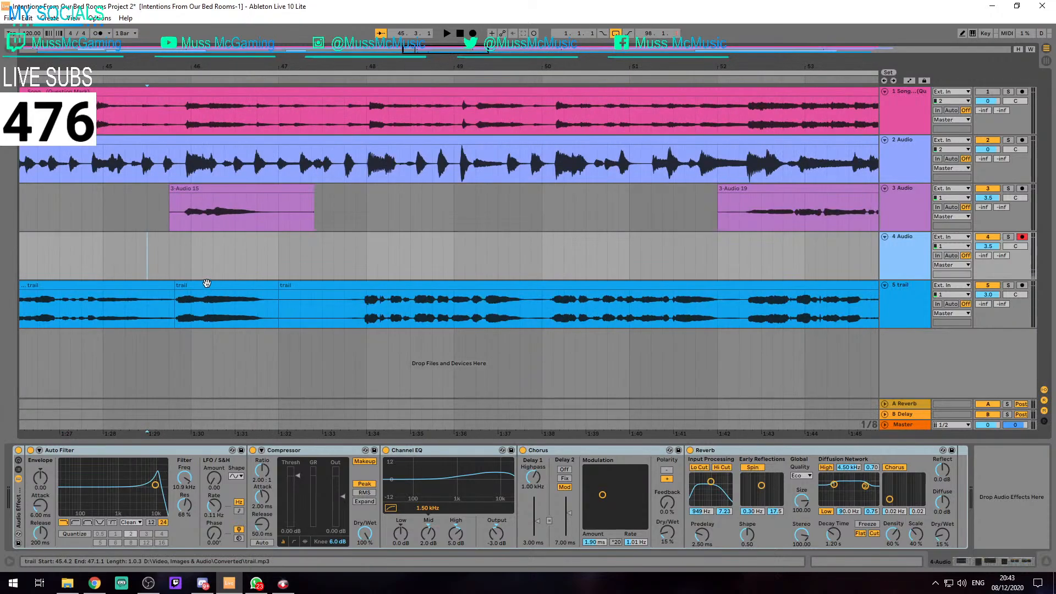
scroll(196, 270, "up", 2)
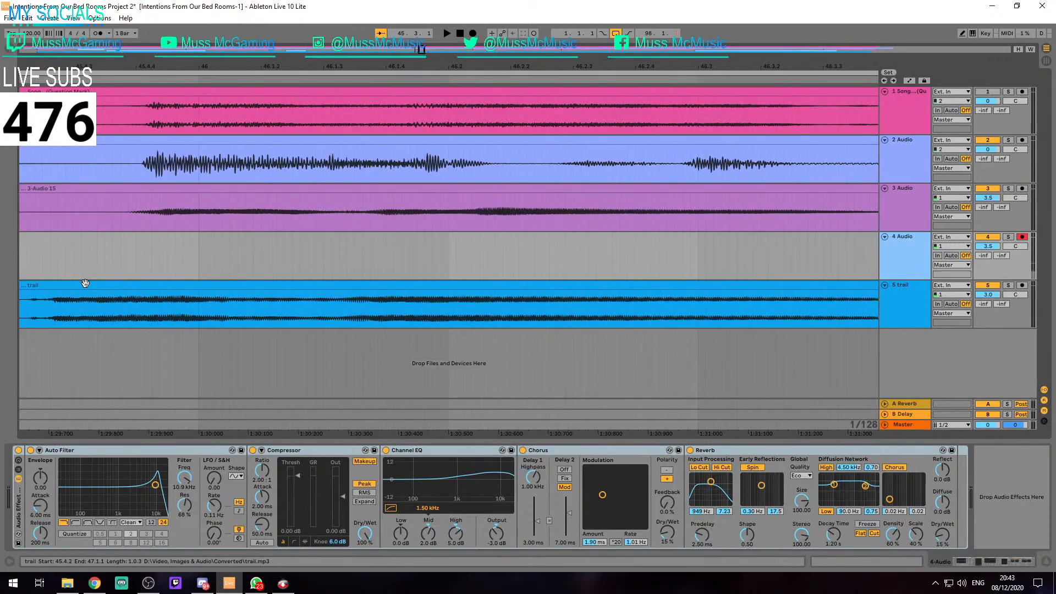
mouse_move(84, 283)
left_mouse_down()
mouse_move(194, 290)
mouse_move(114, 293)
left_mouse_up()
scroll(149, 285, "up", 4)
scroll(159, 266, "down", 4)
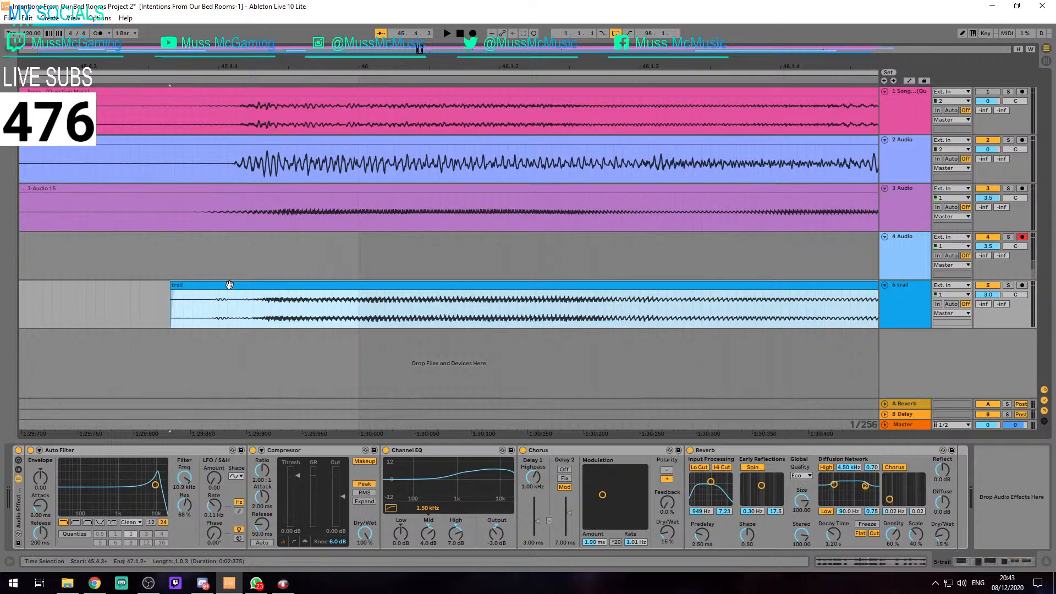
left_click_drag(229, 285, 225, 284)
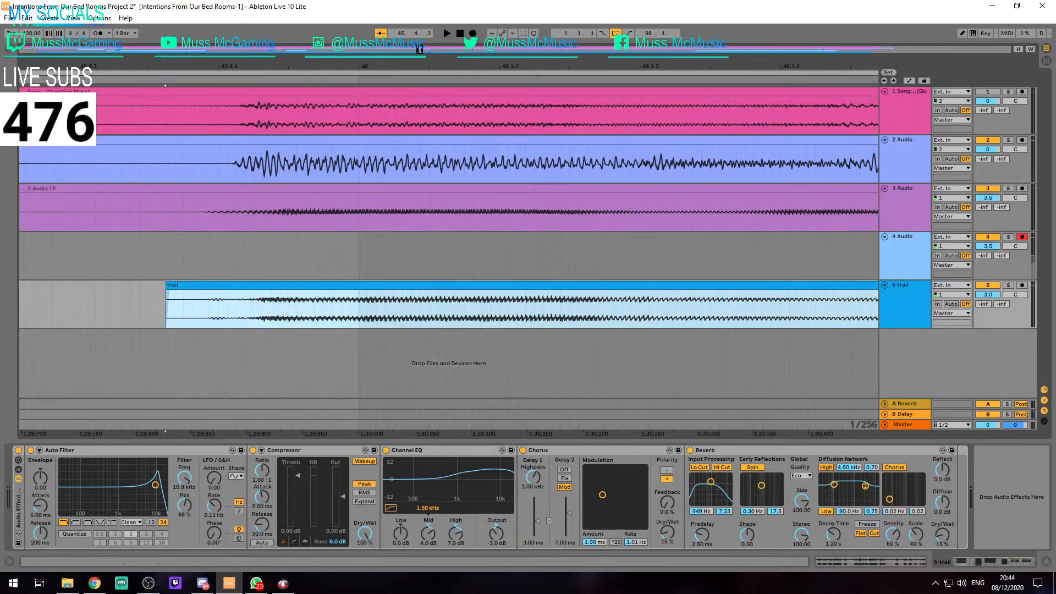
left_click(487, 544)
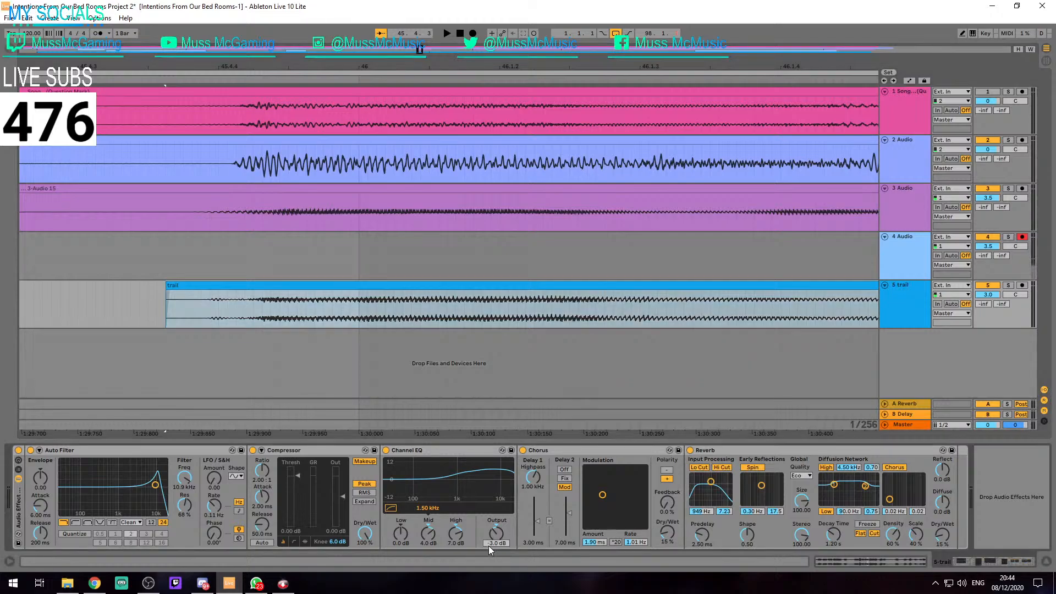
left_click(421, 253)
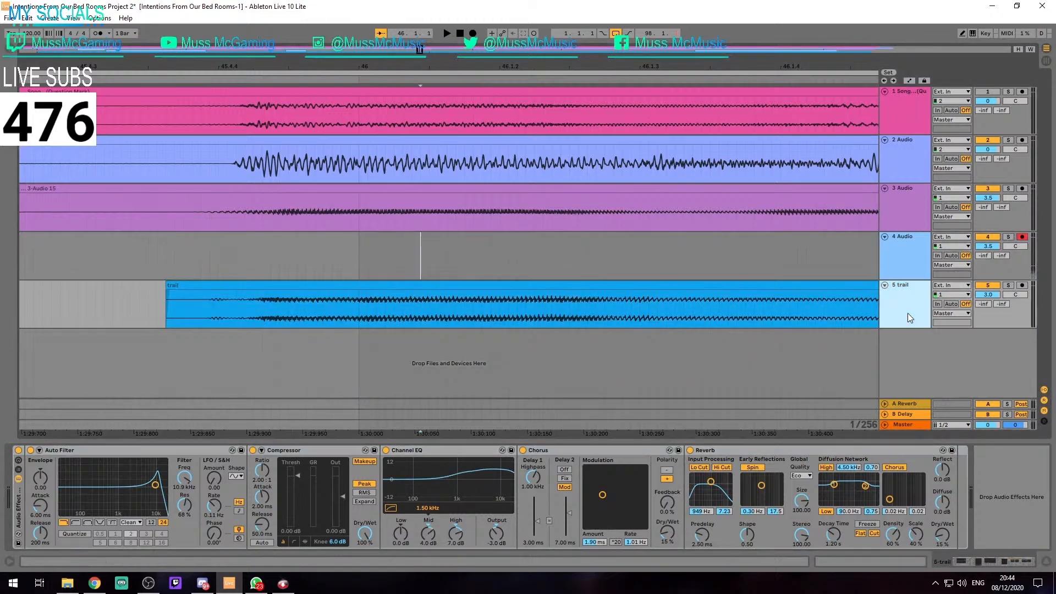
Split the long first trail clip on track 5 at 30.3.1, where the purple clip on track 3 ends
scroll(475, 291, "down", 5)
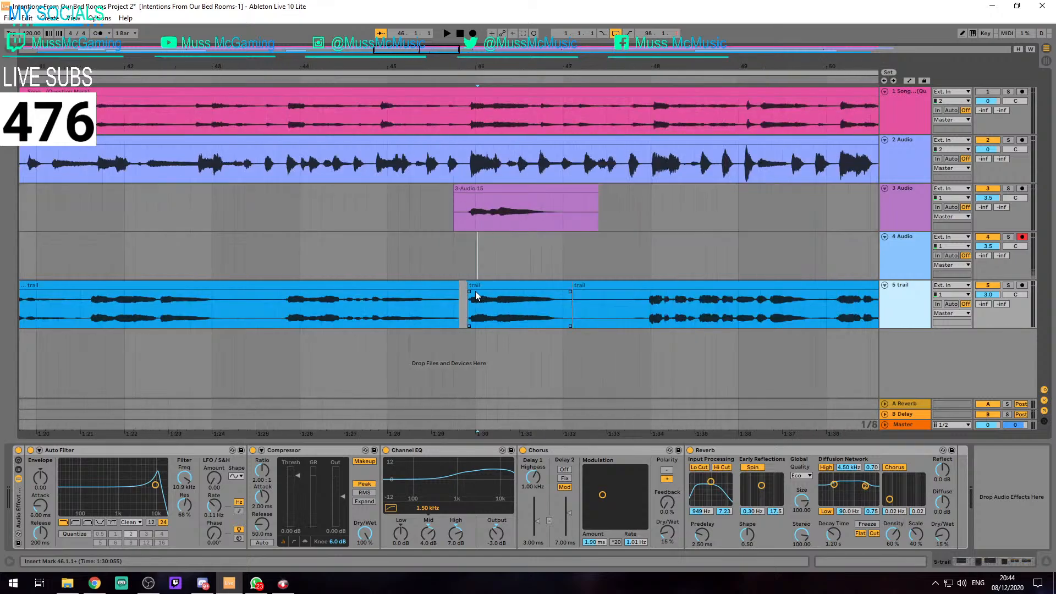
left_click_drag(274, 244, 555, 259)
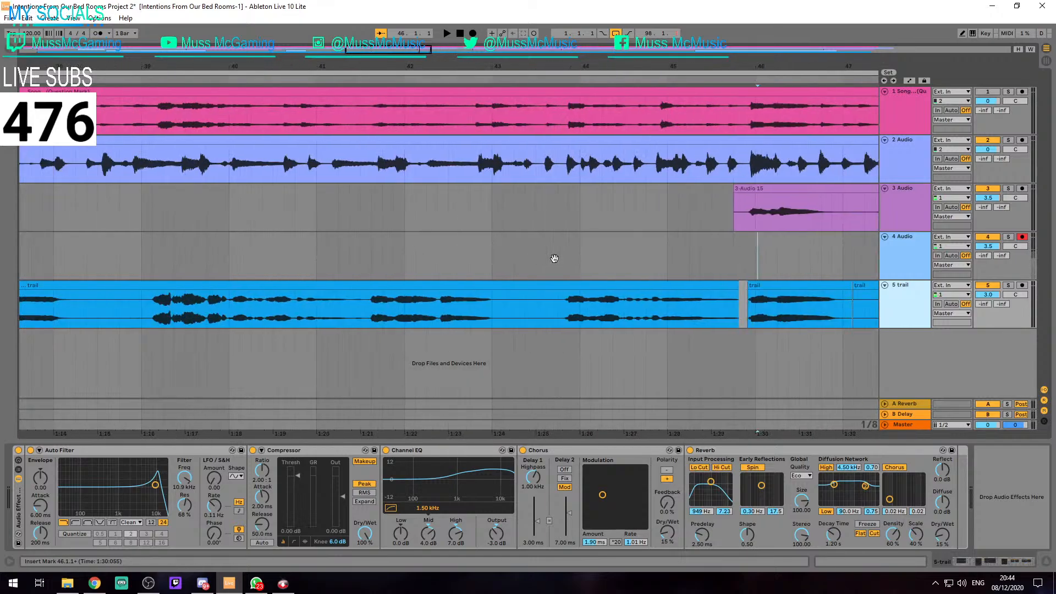
scroll(276, 264, "down", 8)
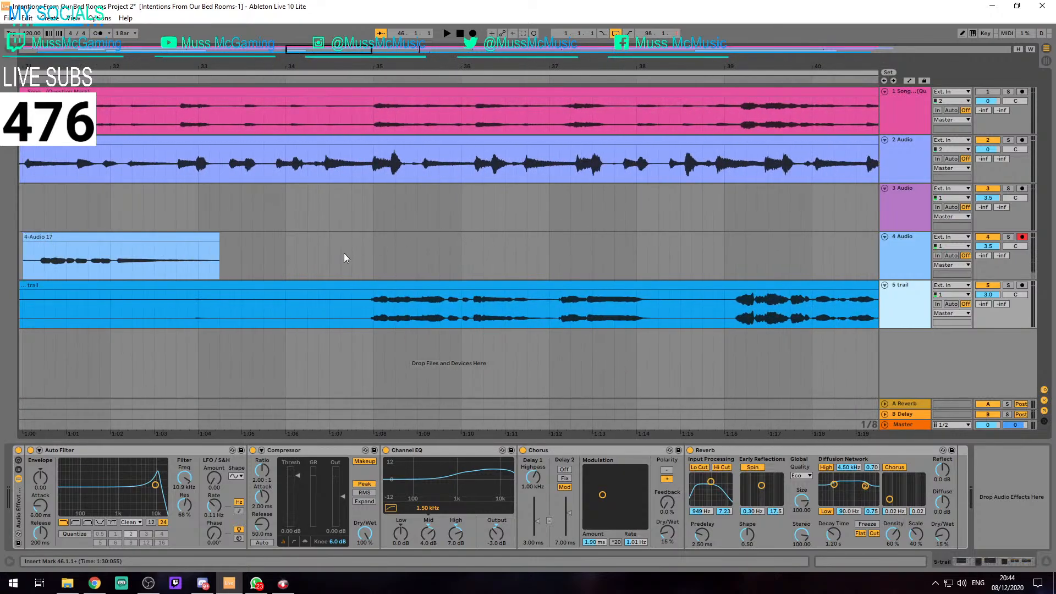
scroll(189, 285, "left", 8)
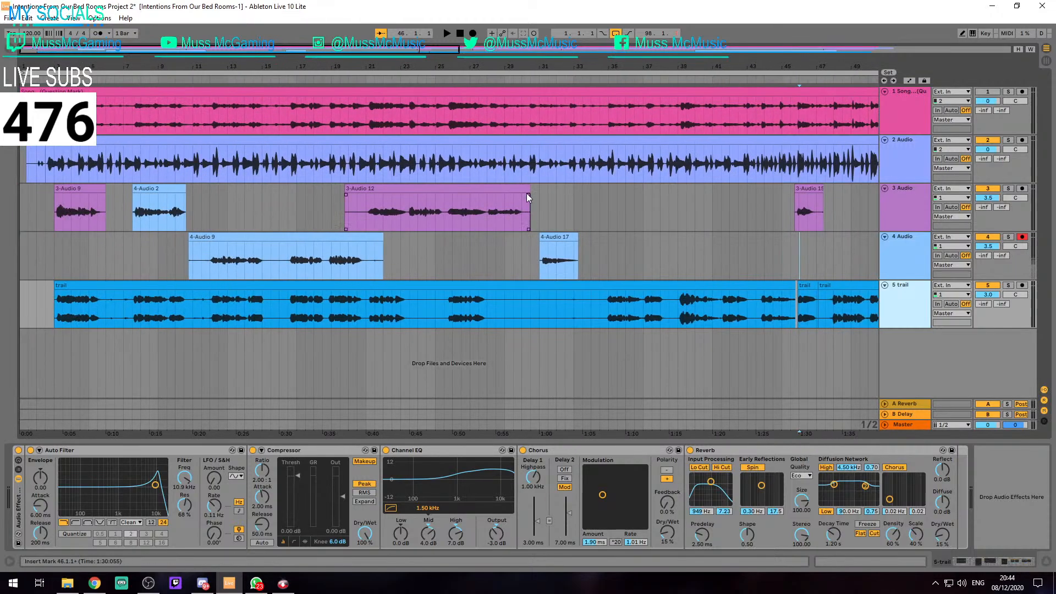
left_click(531, 297)
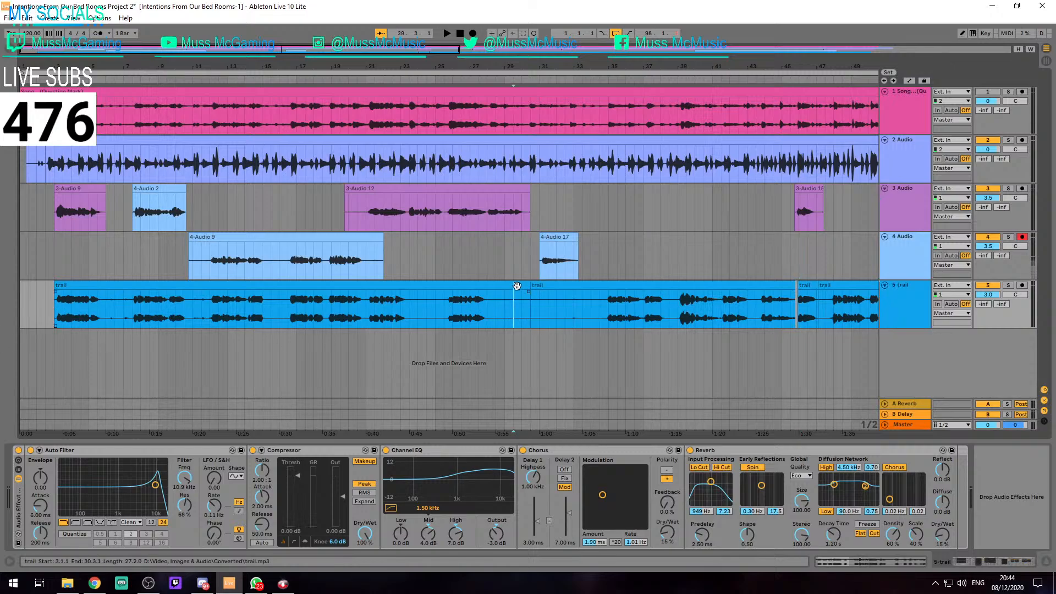
key("ctrl+e")
Set the Channel EQ output on the trail track to -6 dB
left_click(497, 543)
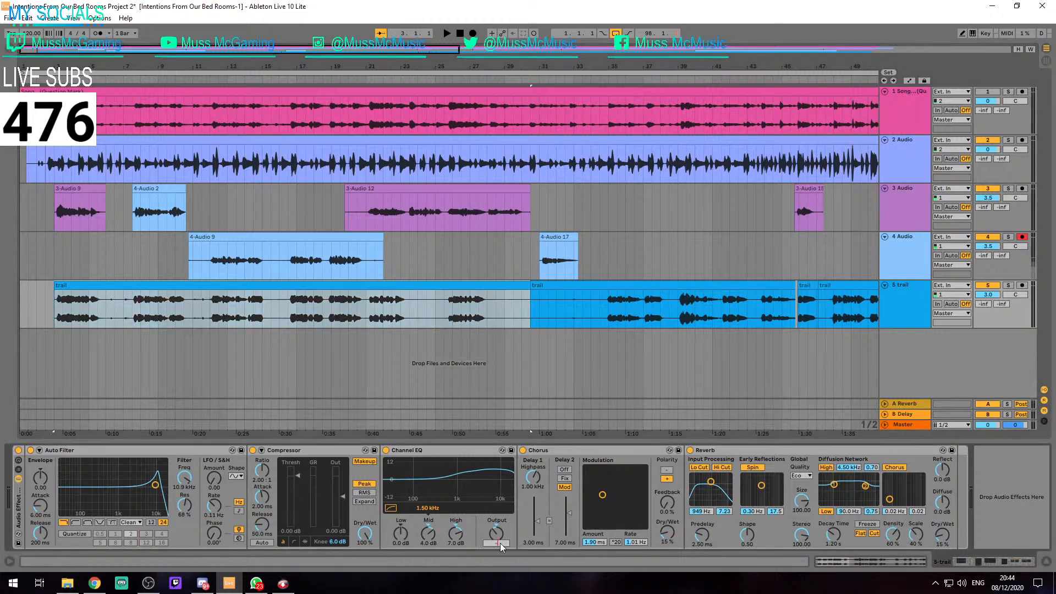
type("-6.0 dB")
key("Return")
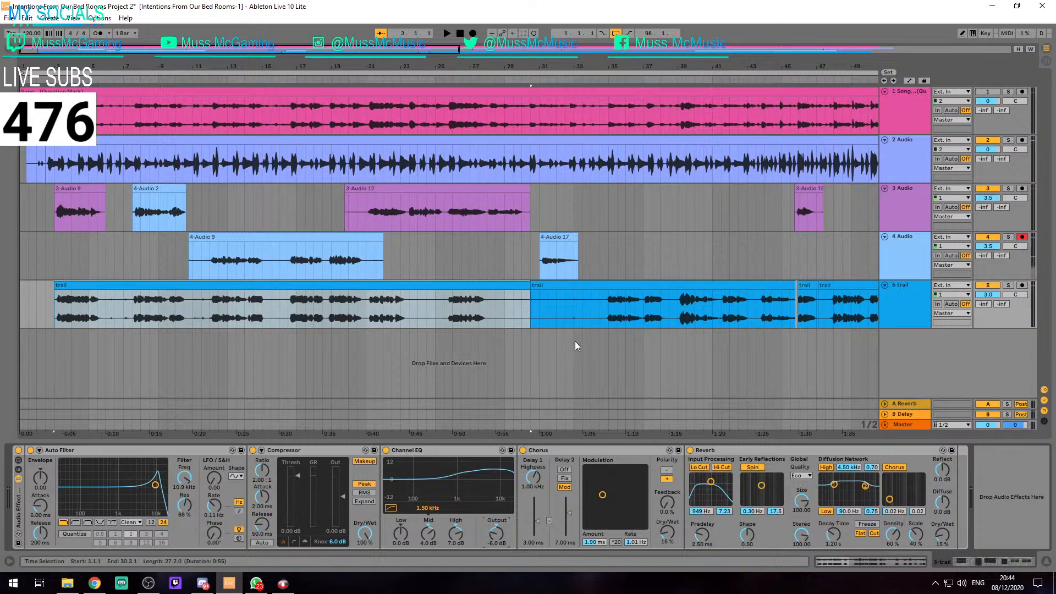
Move the trail section spanning 3.1.1 to 30.3.1 from track 5 onto a new track 6
left_click(604, 287)
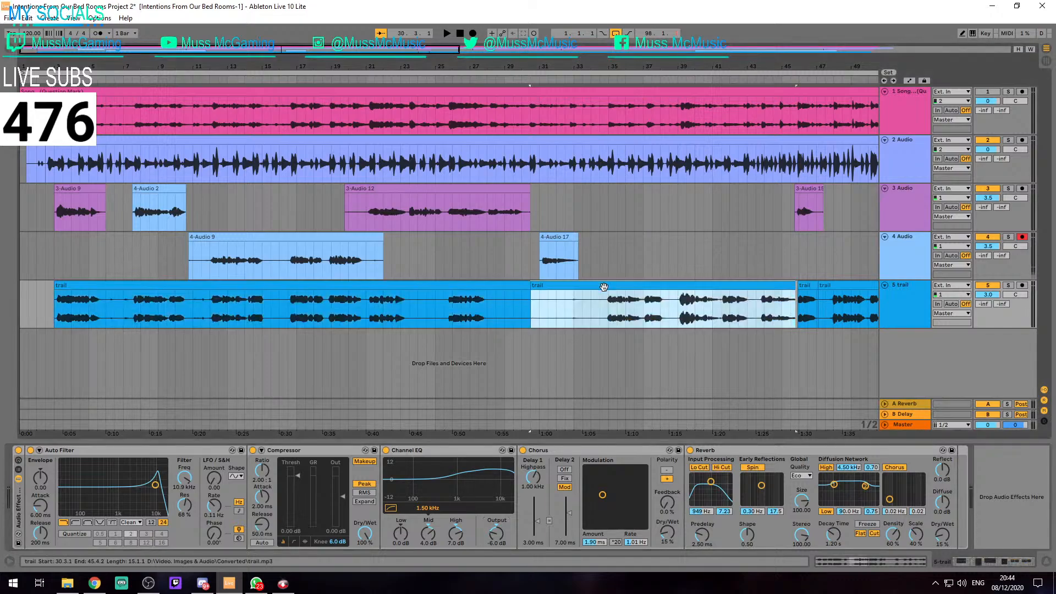
left_click(505, 286)
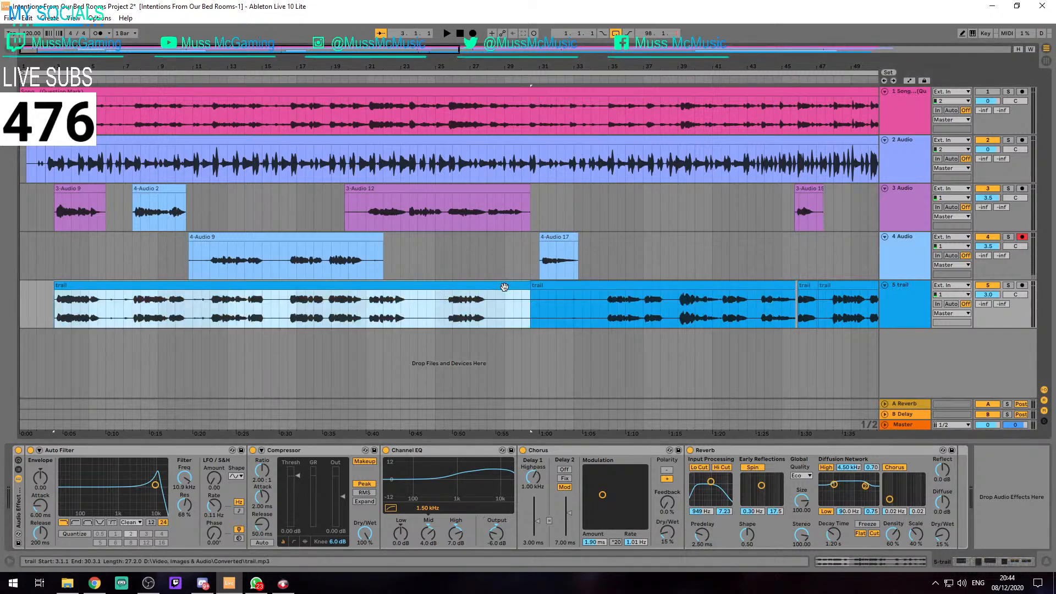
left_click_drag(388, 286, 388, 332)
Check the Channel EQ output for the trail clips on tracks 5 and 6
left_click(559, 305)
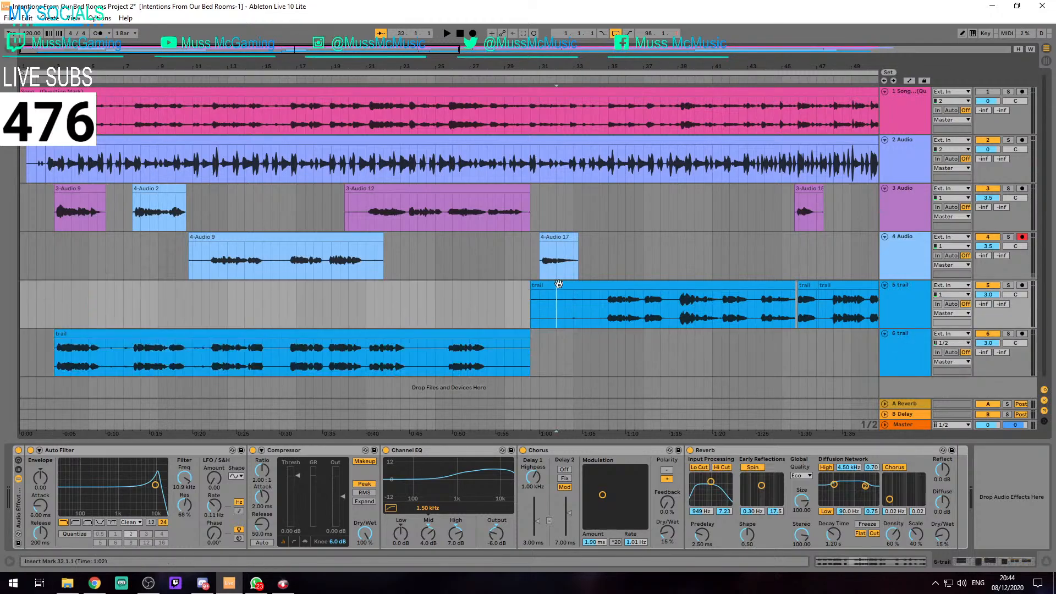
left_click_drag(490, 540, 495, 545)
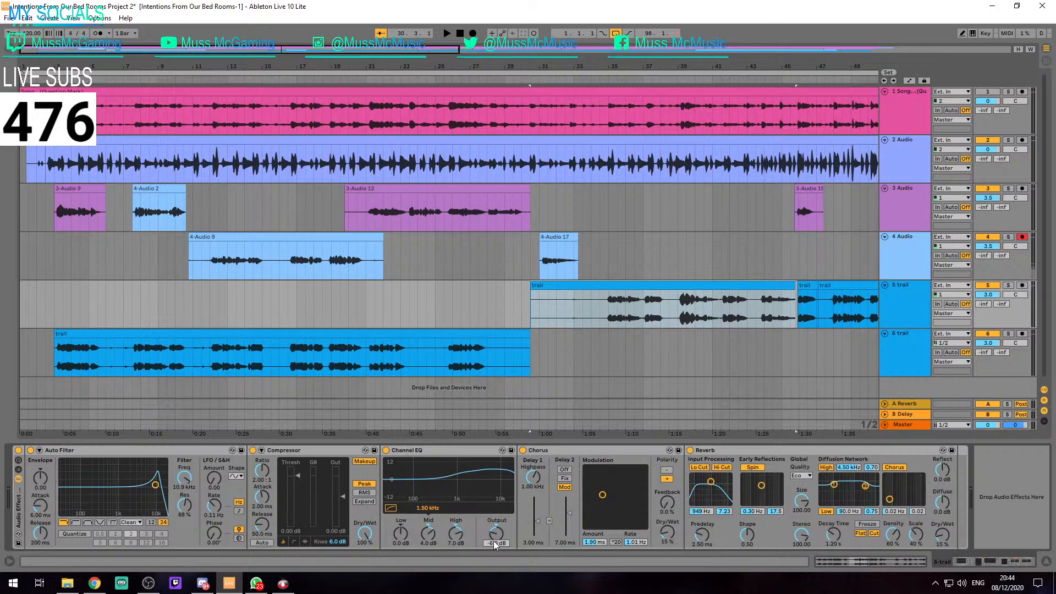
left_click(469, 334)
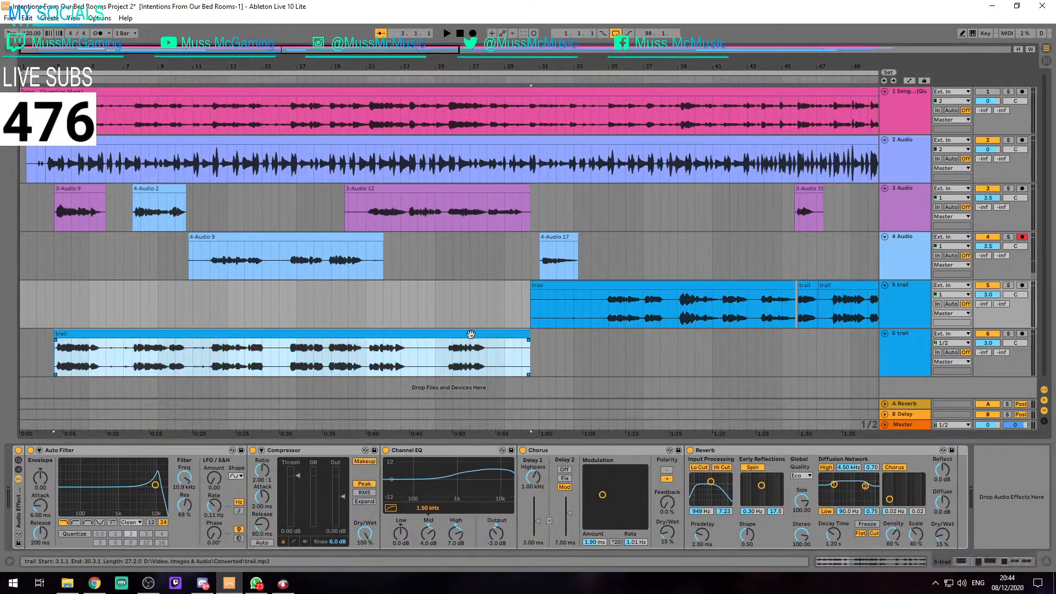
left_click(314, 332)
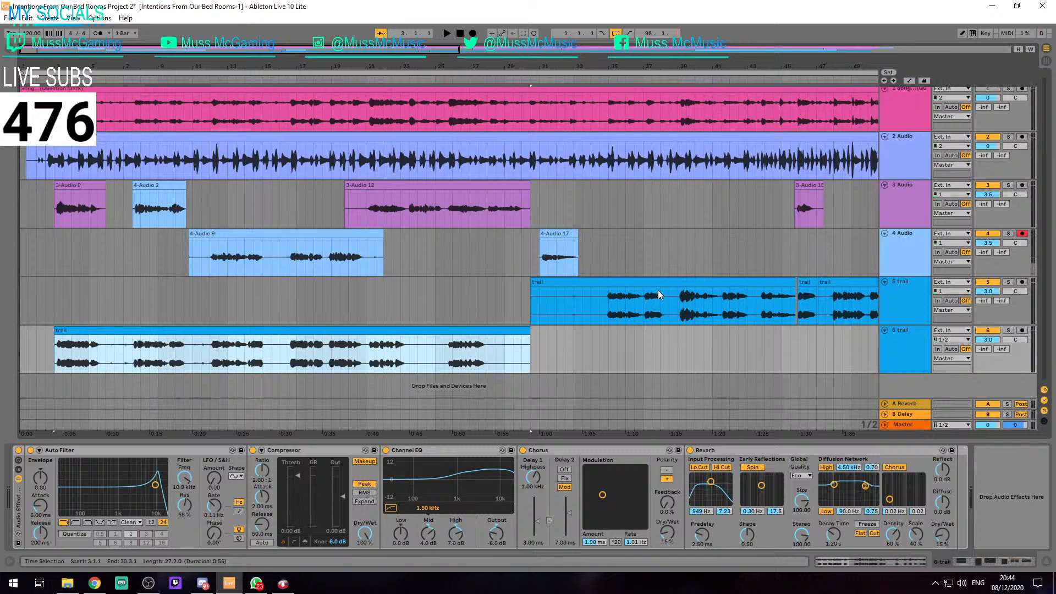
Play the arrangement from 44.1.1 to hear the shifted trail clip against the vocals
left_click(583, 320)
left_click(608, 304)
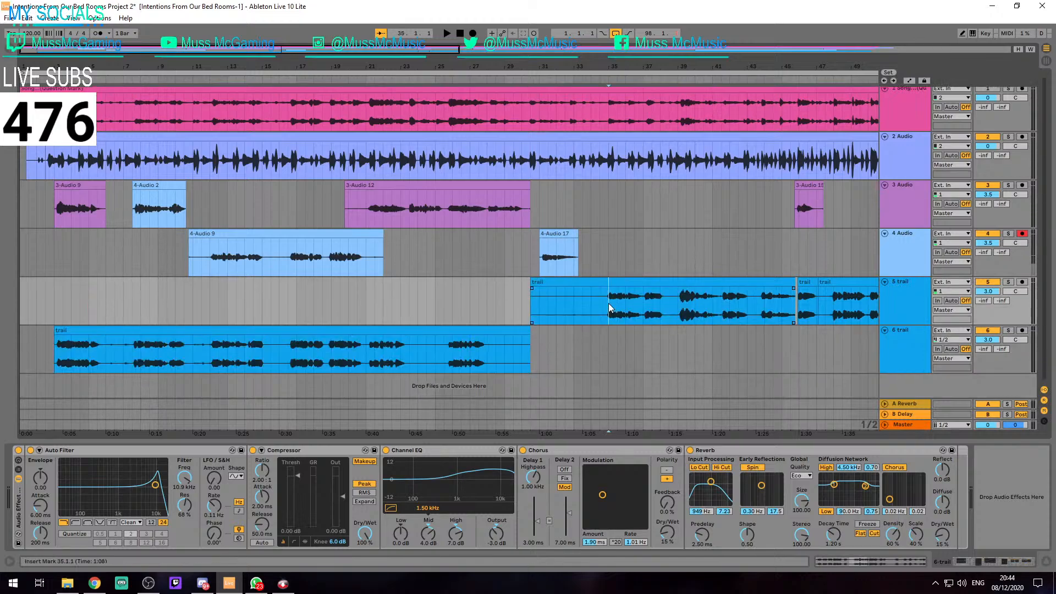
left_click(766, 306)
key("space")
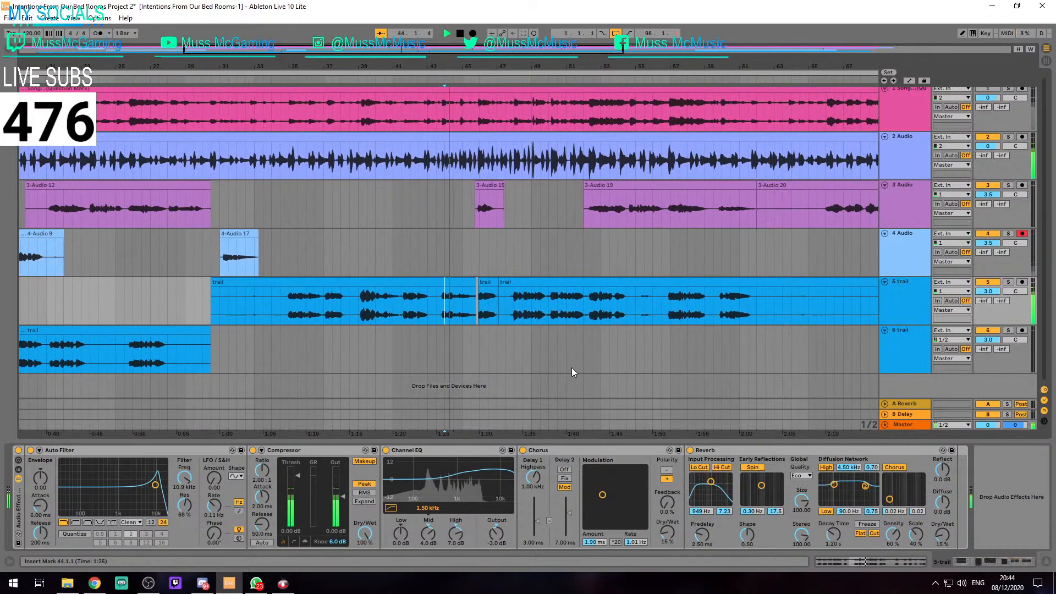
scroll(518, 383, "up", 4)
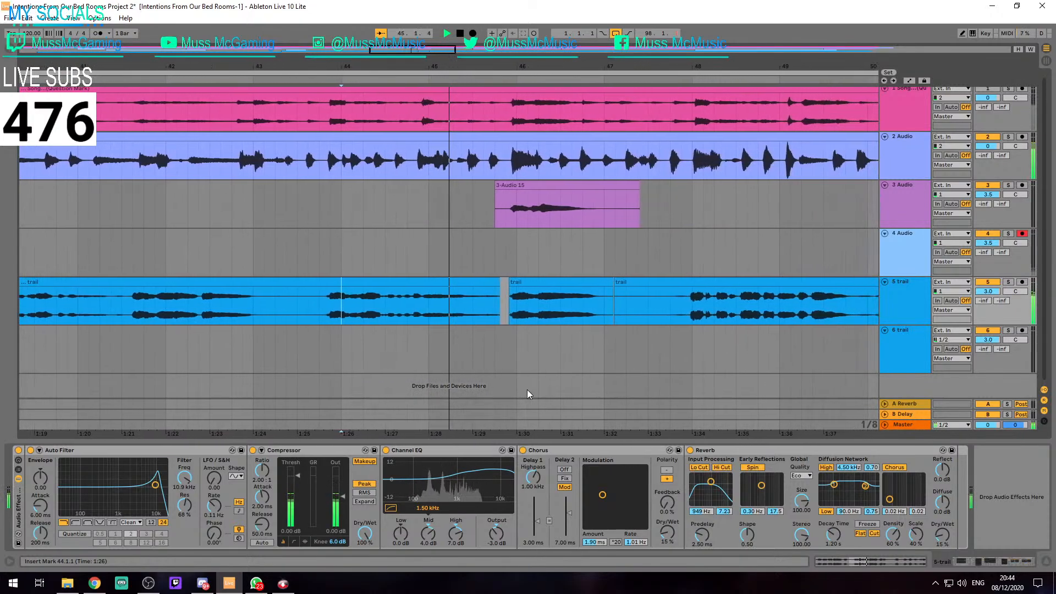
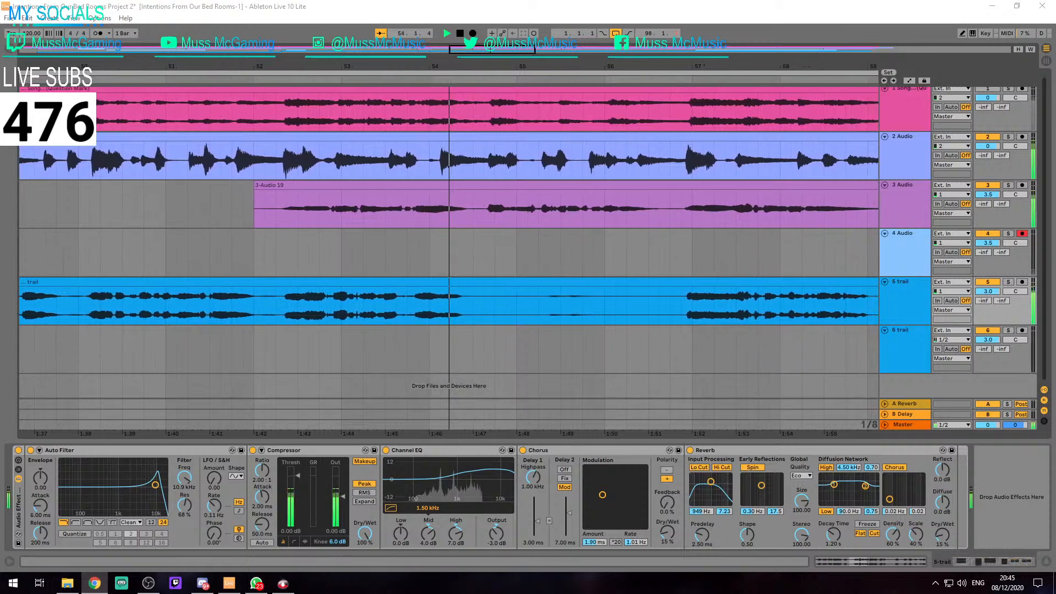
Split the track 5 trail clip at 52.1.1 and 54.3.1 and move the section between the splits onto track 6
left_click(530, 248)
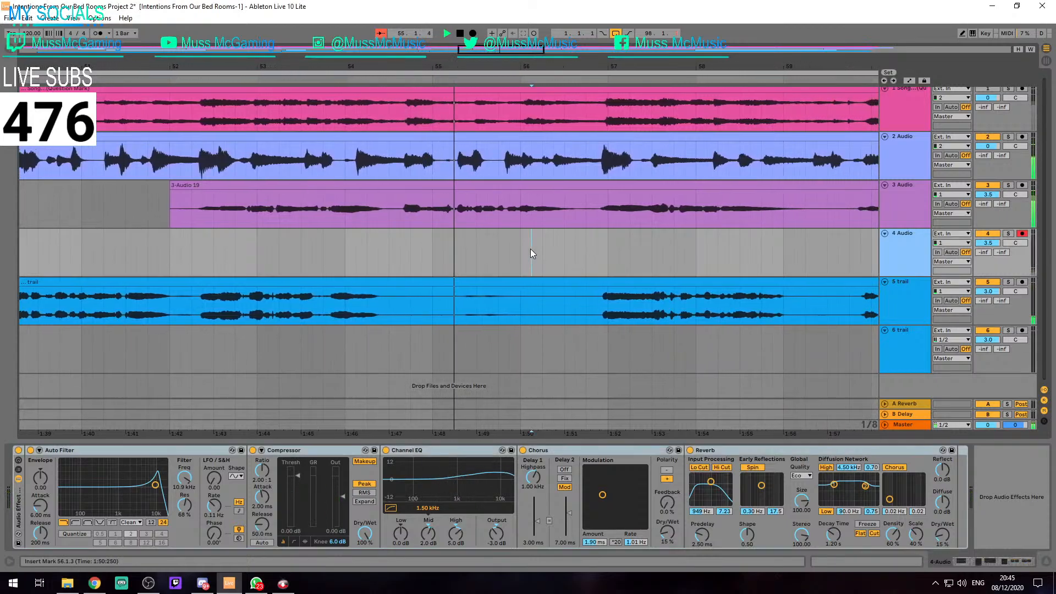
key("space")
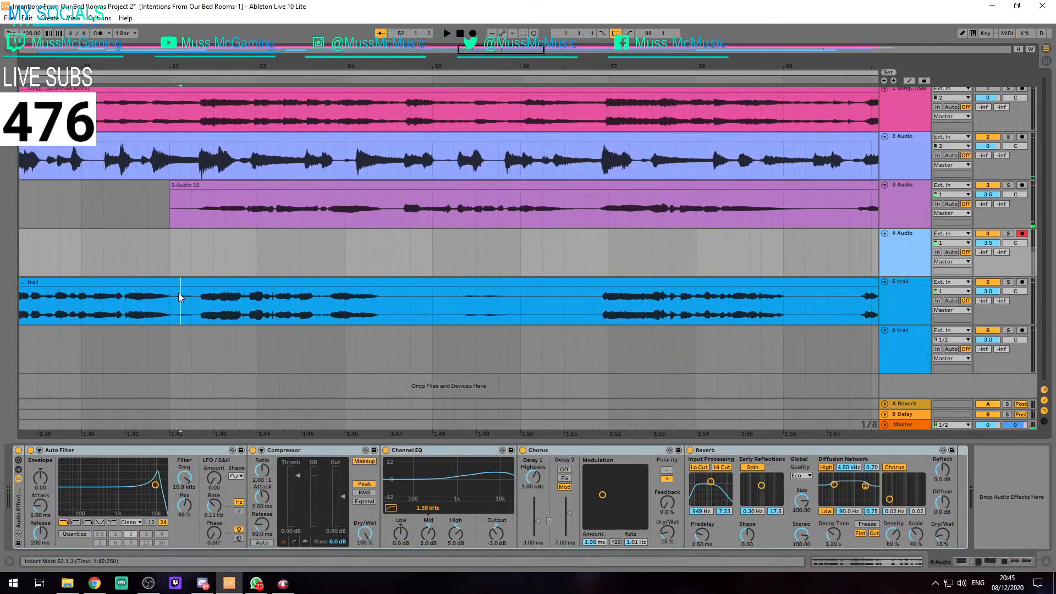
left_click(178, 293)
key("ctrl+e")
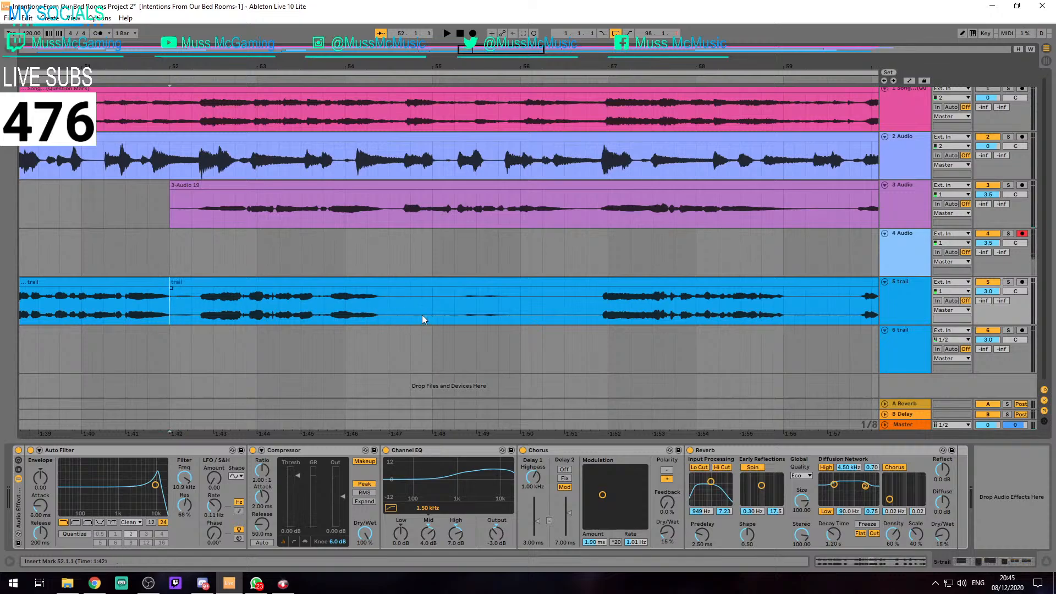
left_click(390, 306)
key("ctrl+e")
left_click_drag(277, 281, 275, 336)
key("minus")
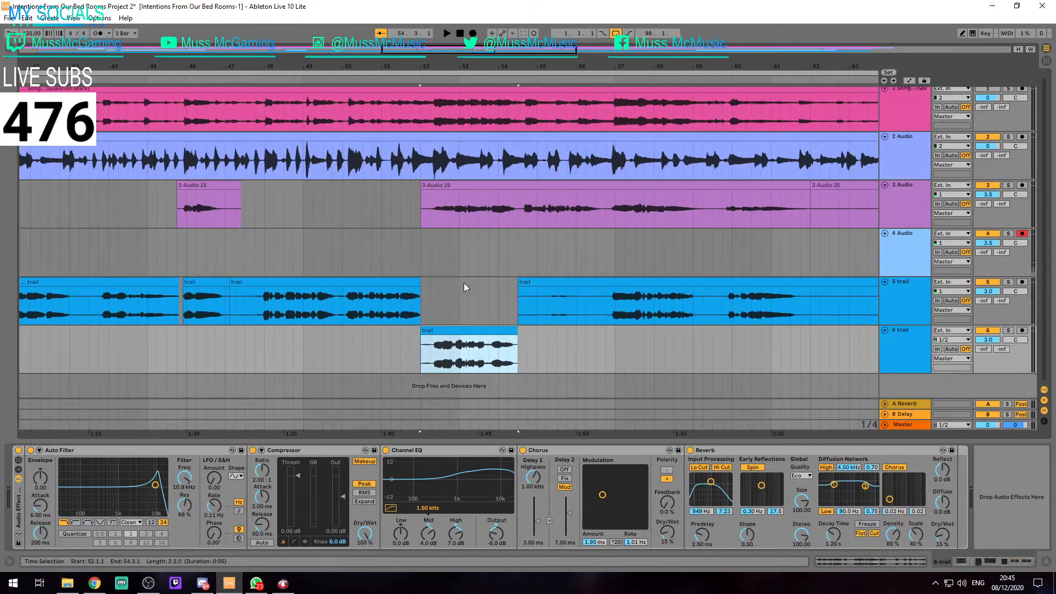
Compare the Channel EQ output of the short trail clip's track 5 with that of the track 3 vocal clip
scroll(186, 342, "left", 4)
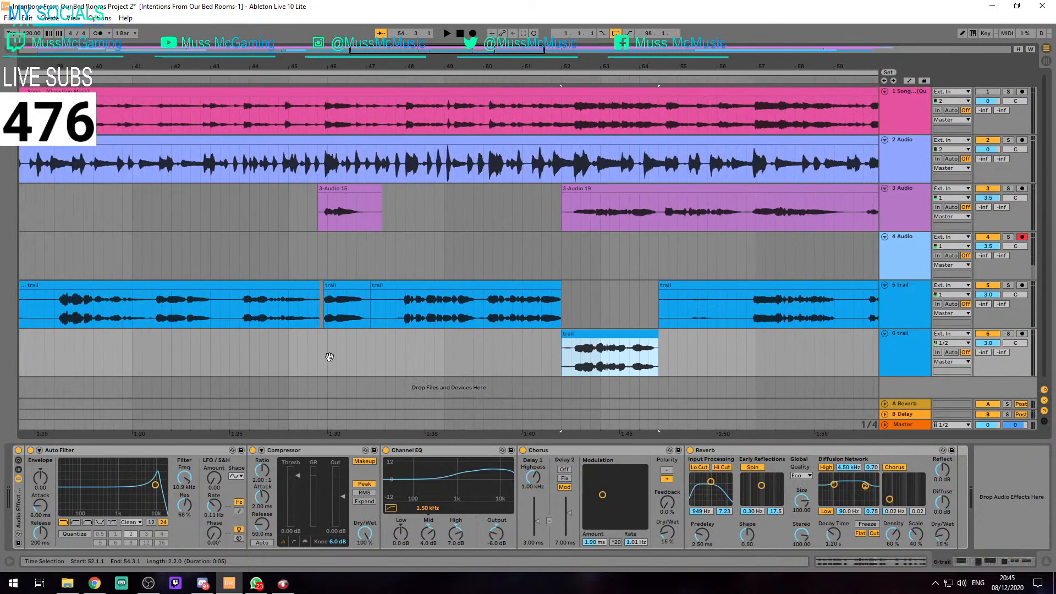
left_click(348, 289)
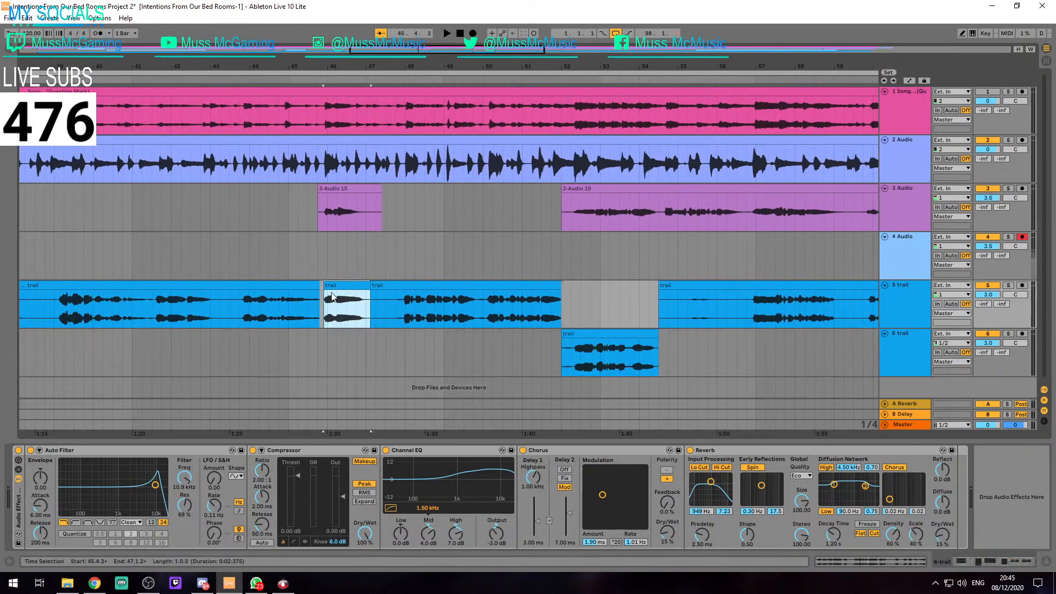
left_click(354, 196)
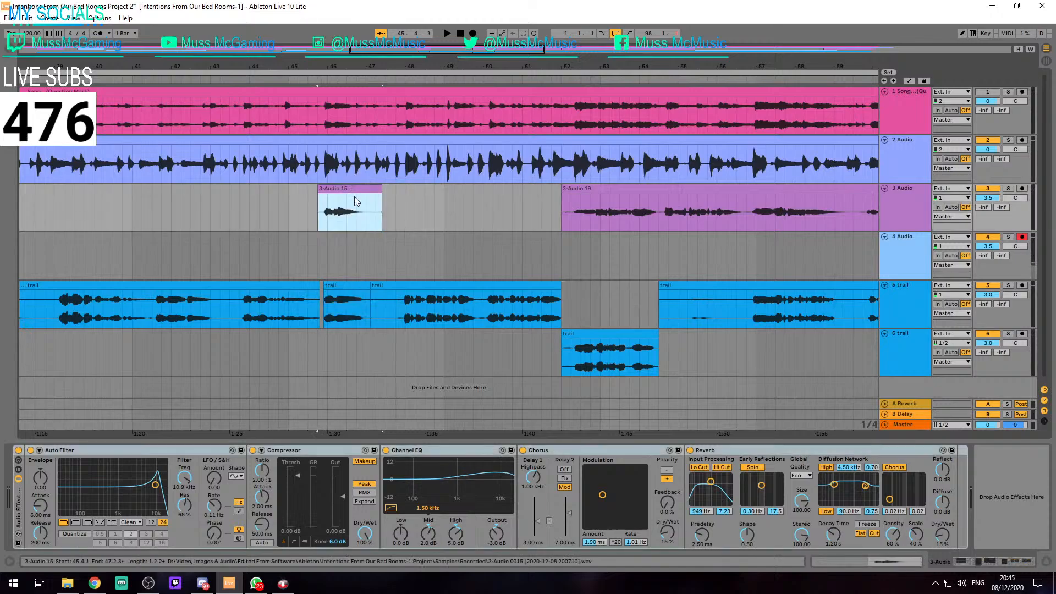
left_click(486, 542)
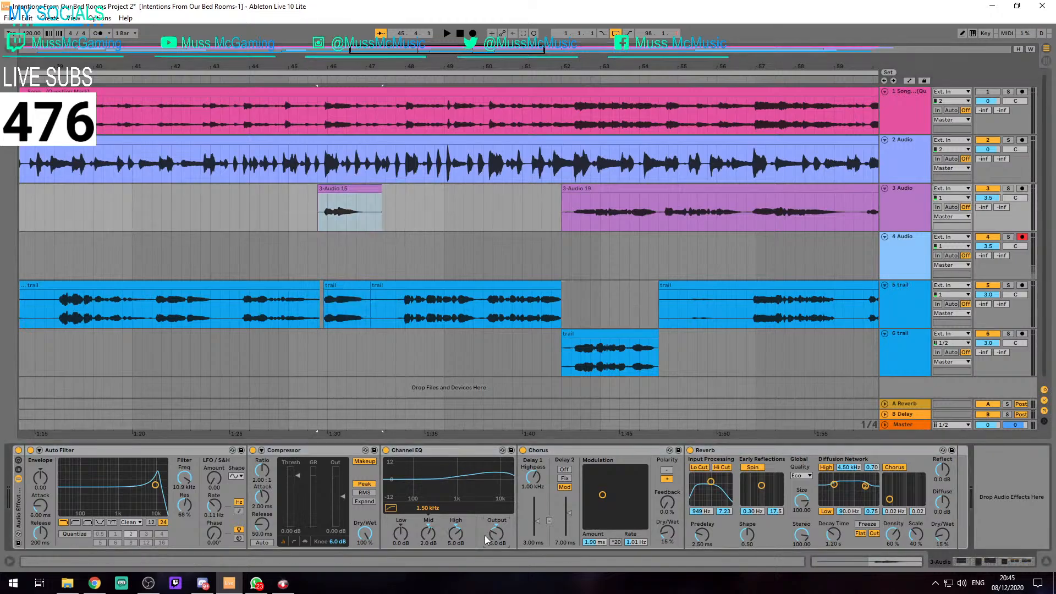
scroll(335, 306, "down", 6)
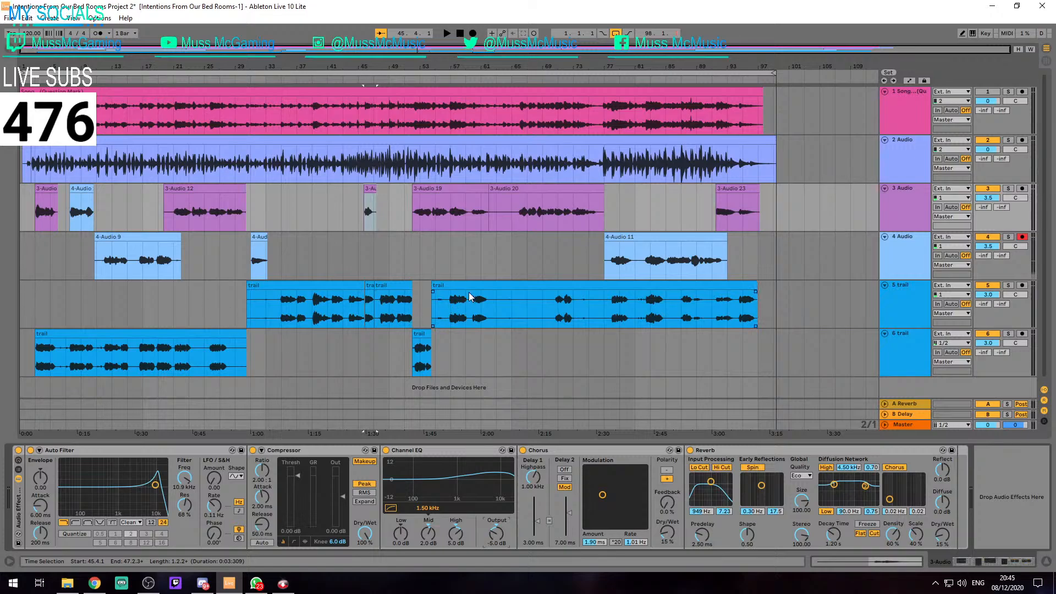
scroll(432, 297, "up", 3)
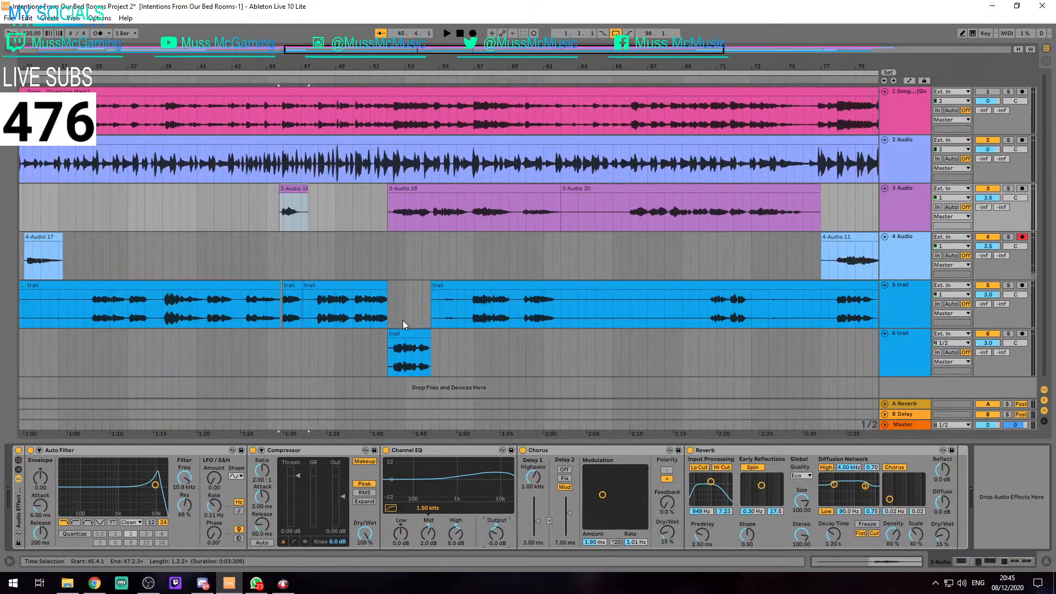
scroll(402, 320, "up", 5)
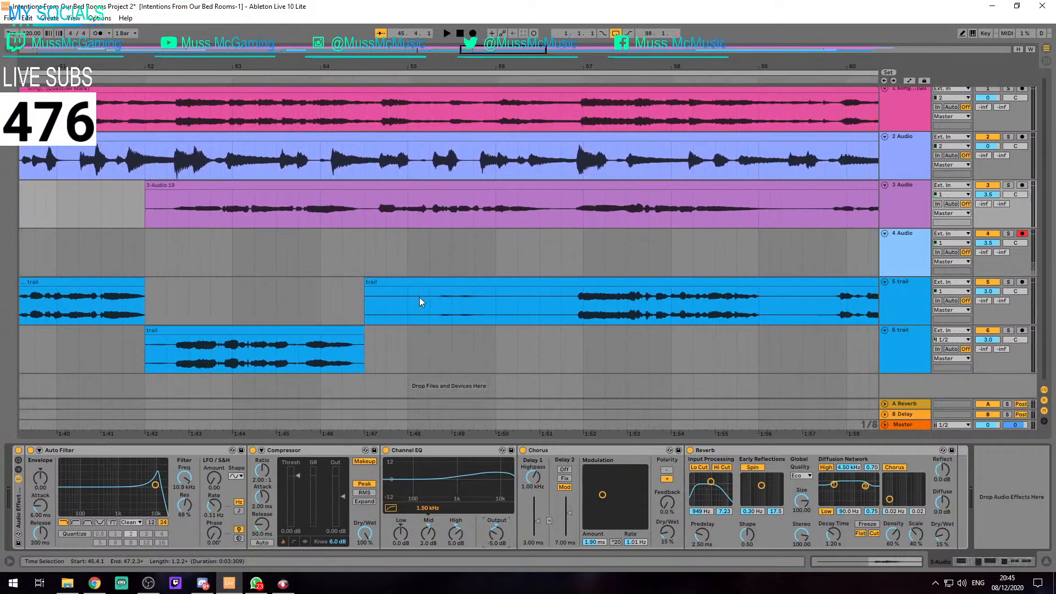
Play the track 6 trail clip from 52.1.1 and inspect its sample properties and the track's effects
left_click(384, 282)
left_click(175, 330)
key("space")
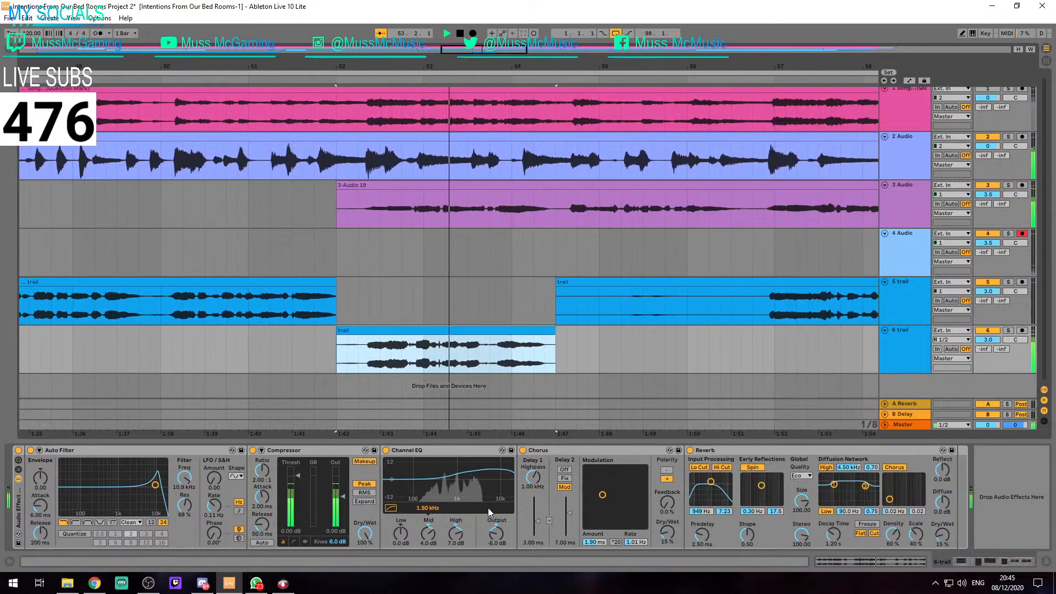
double_click(454, 330)
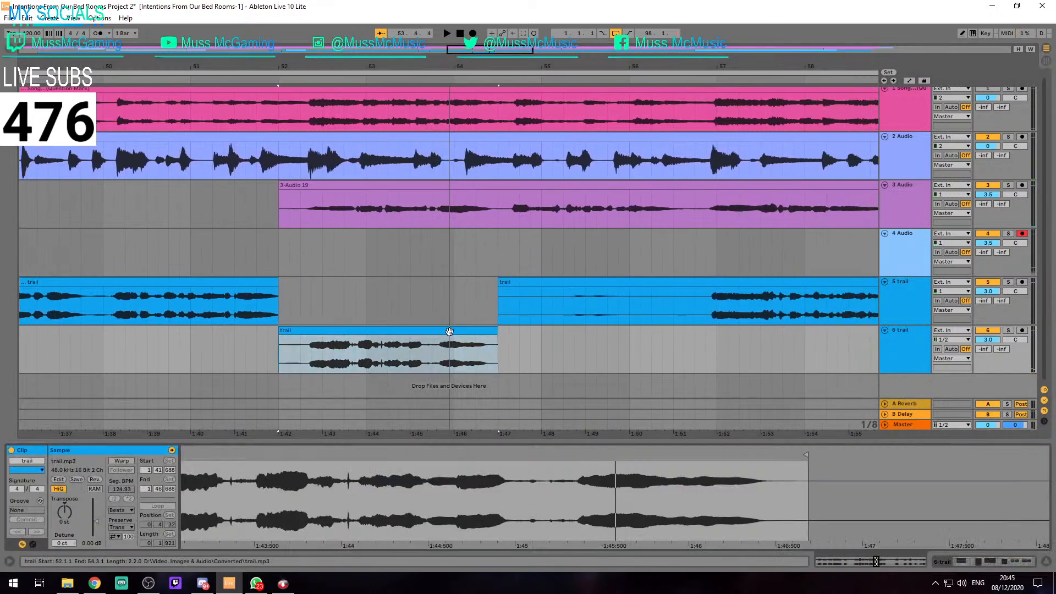
left_click(419, 308)
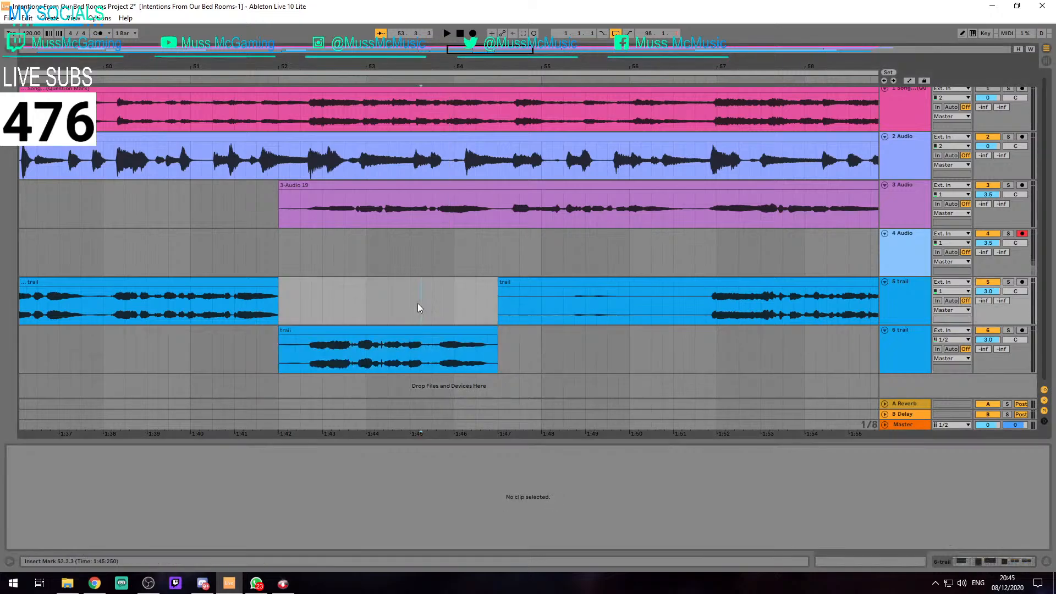
left_click(416, 327)
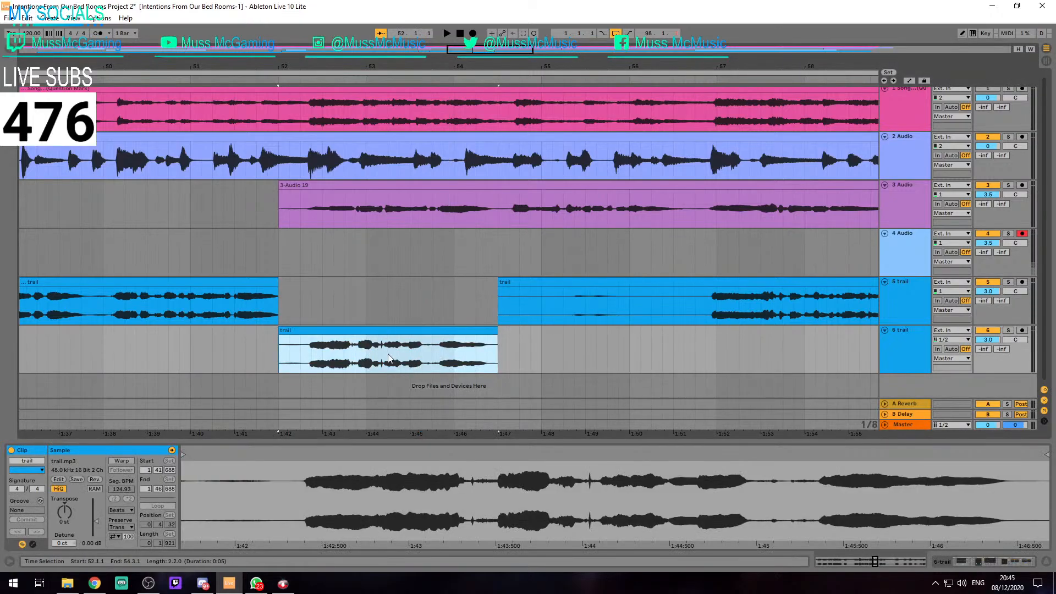
left_click_drag(382, 329, 386, 333)
left_click(900, 356)
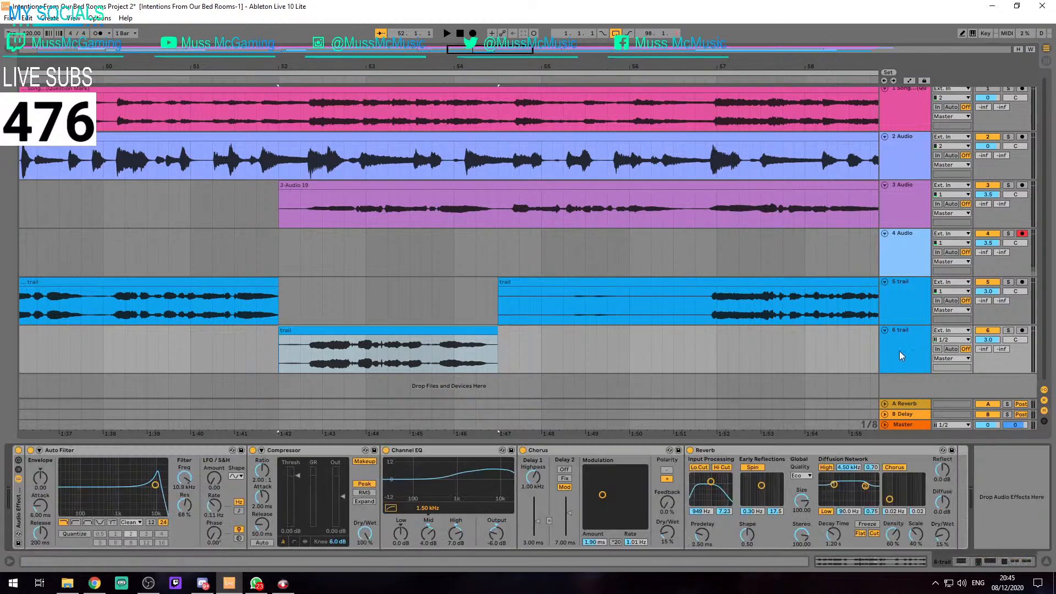
Select the long trail clip on track 6 and play it from 3.1.1 against the vocals
scroll(515, 419, "down", 5)
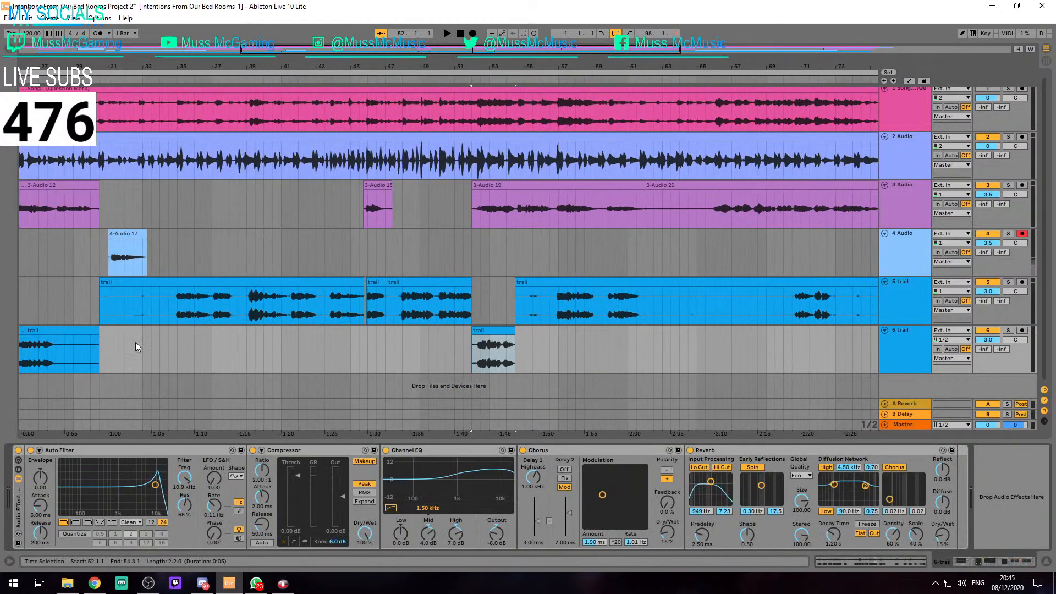
left_click(88, 331)
key("space")
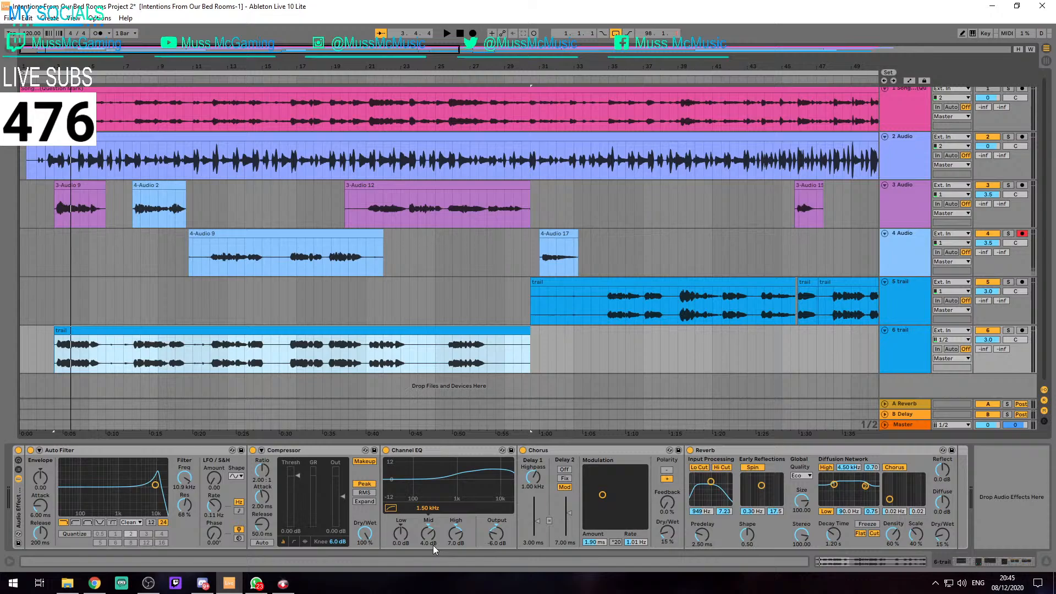
key("alt+Tab")
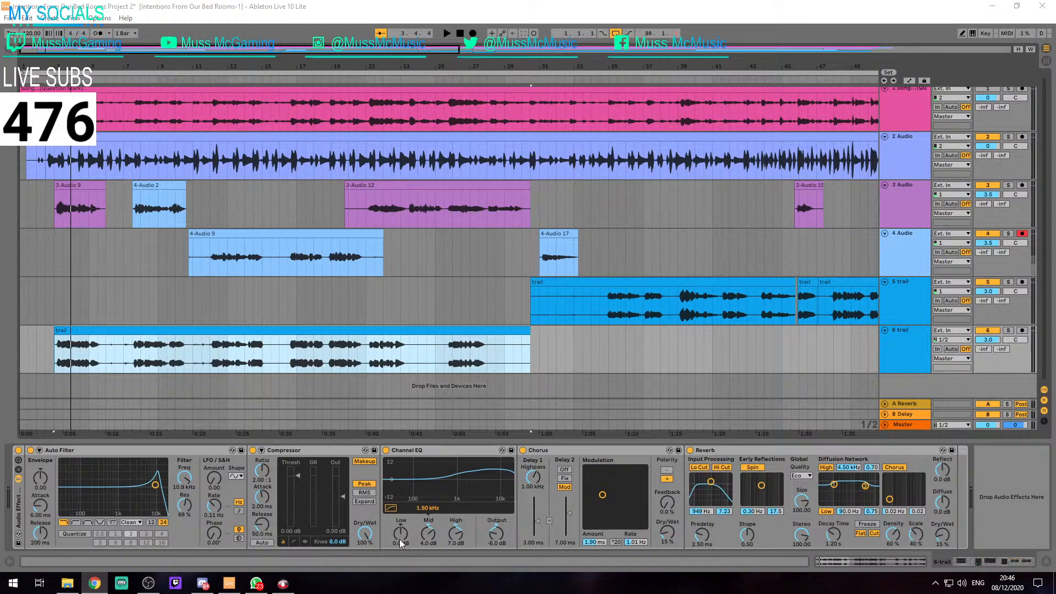
Try a Channel EQ low gain of 5 dB on track 6 and play the clip from 3.1.1
left_click(417, 544)
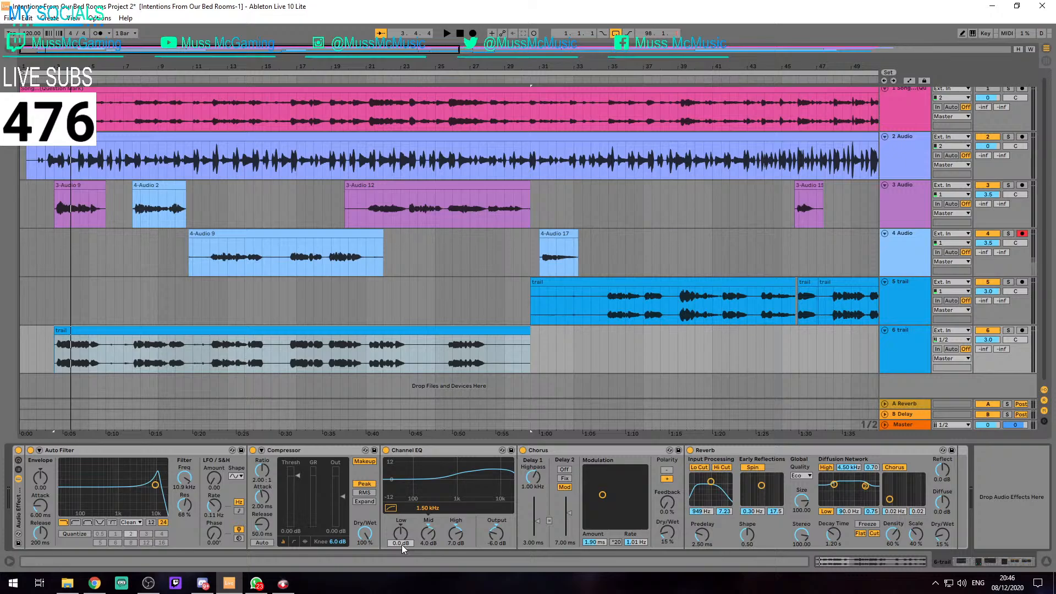
type("-5")
key("Return")
type("5")
key("Return")
key("space")
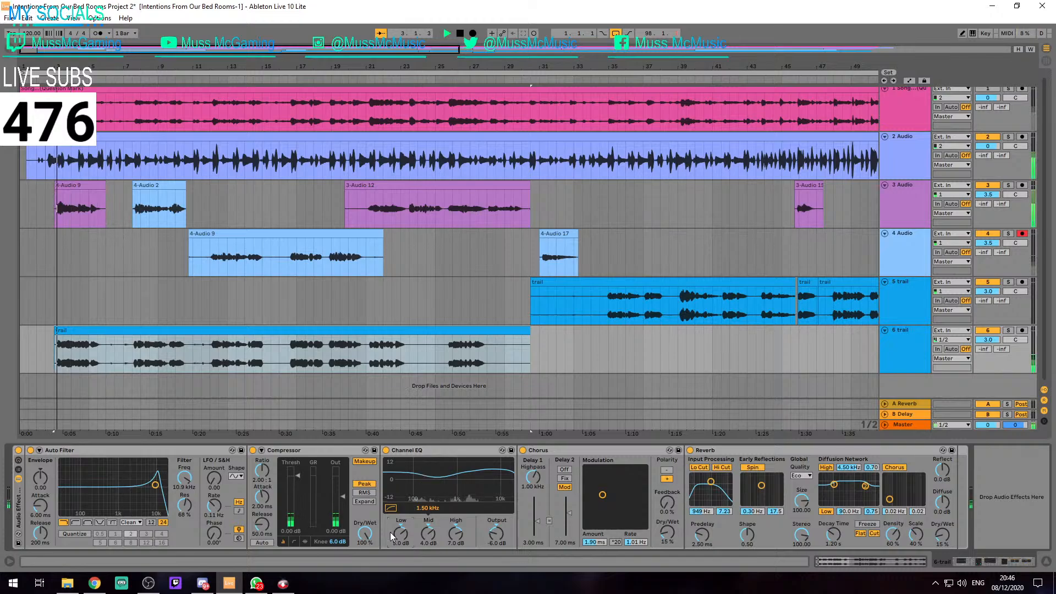
Set the Channel EQ high gain to 4 dB and mid gain to 2 dB on track 6 during playback
left_click(457, 543)
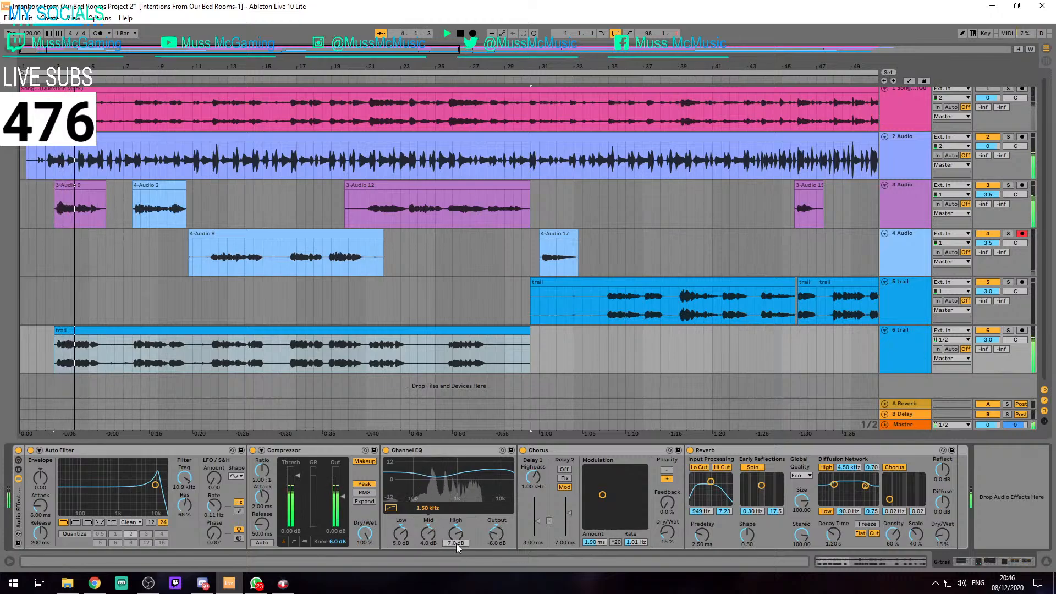
type("4")
key("Return")
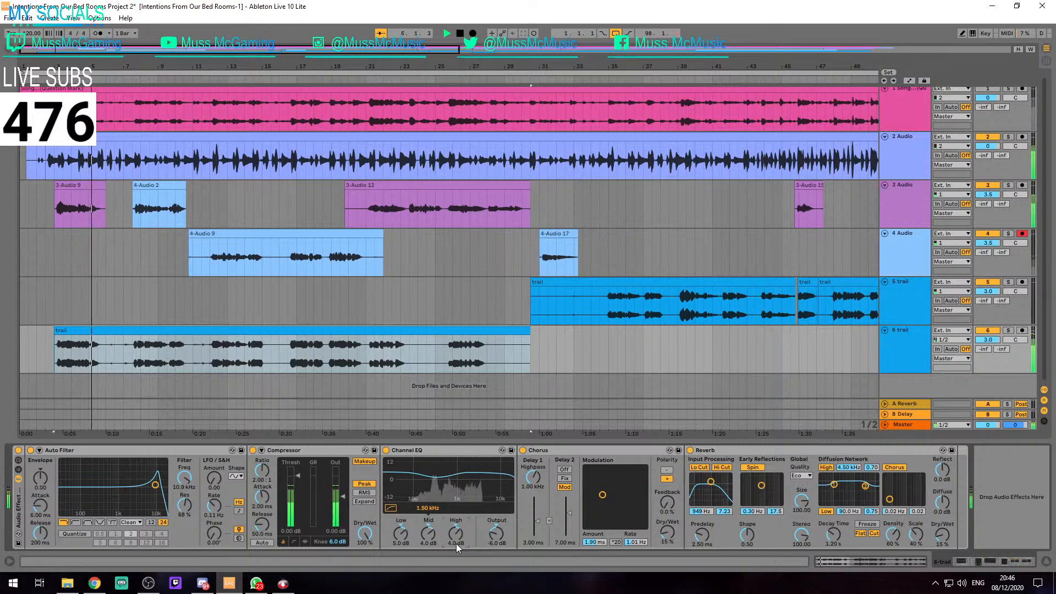
left_click(430, 543)
type("2")
key("Return")
key("space")
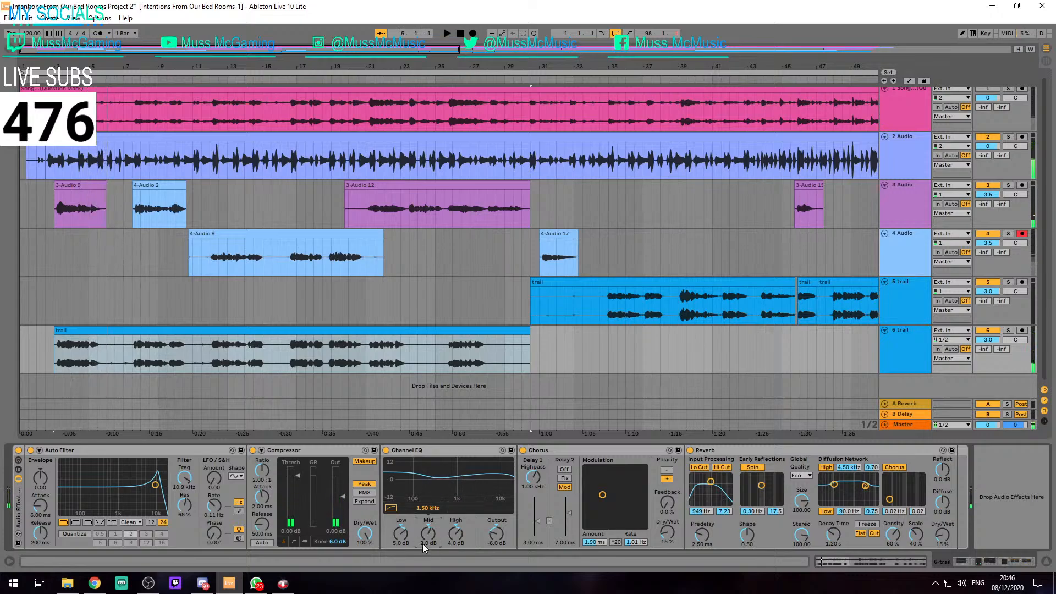
Set the Channel EQ low gain to 1 dB on track 6 and play the trail clip from 3.1.1
left_click(407, 542)
type("1")
key("Return")
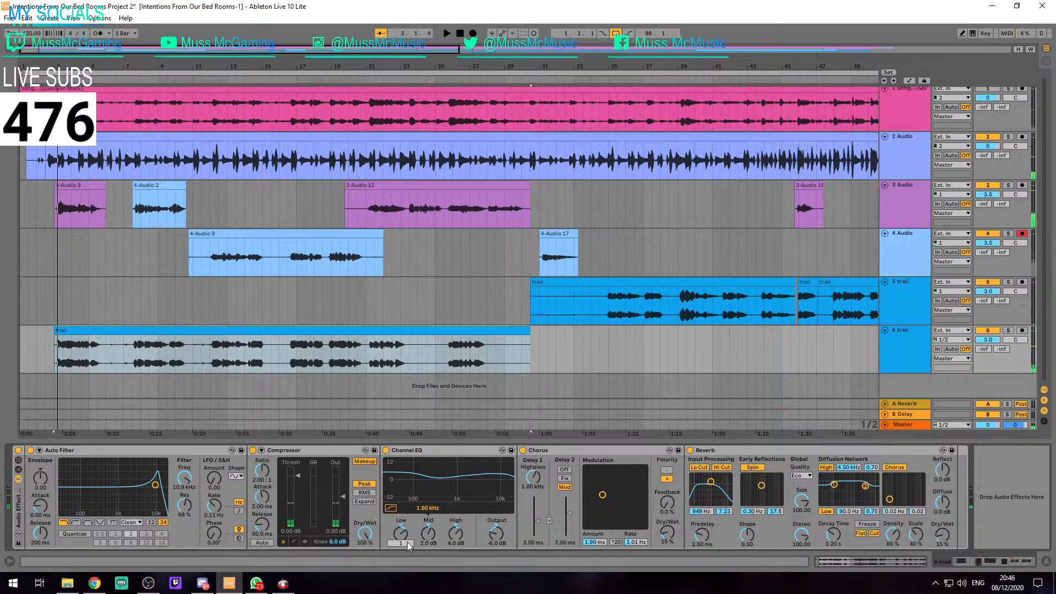
key("space")
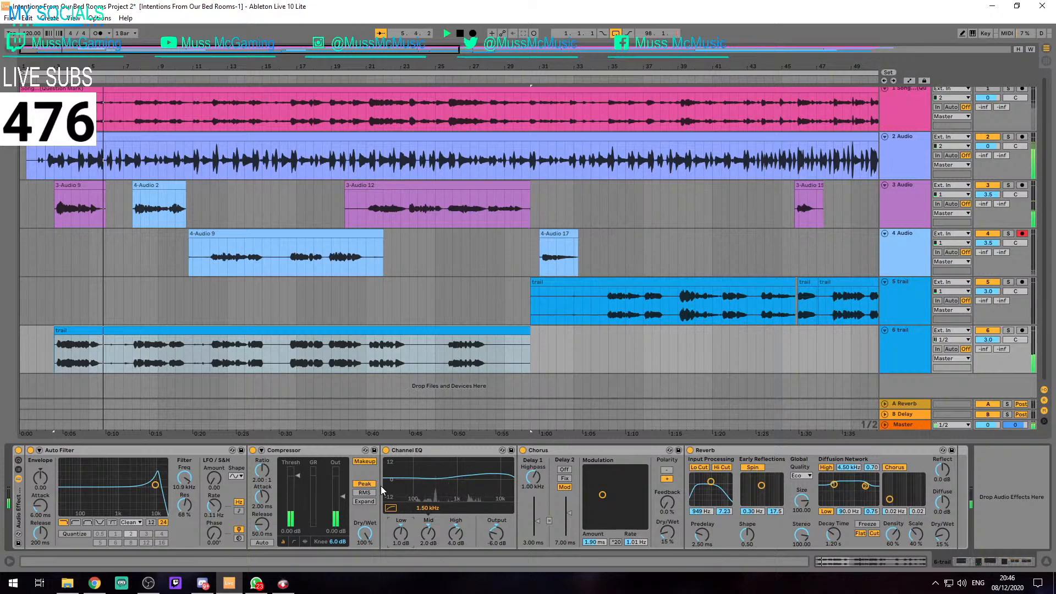
key("space")
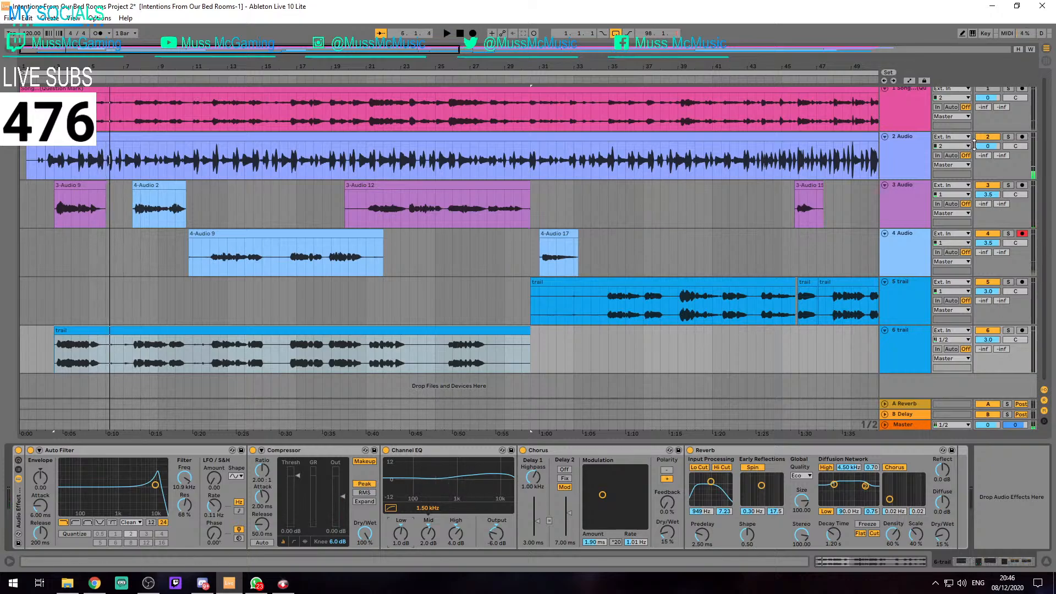
Adjust the Channel EQ output on track 2 and set the volume of trail track 6 to 0 dB
left_click(878, 151)
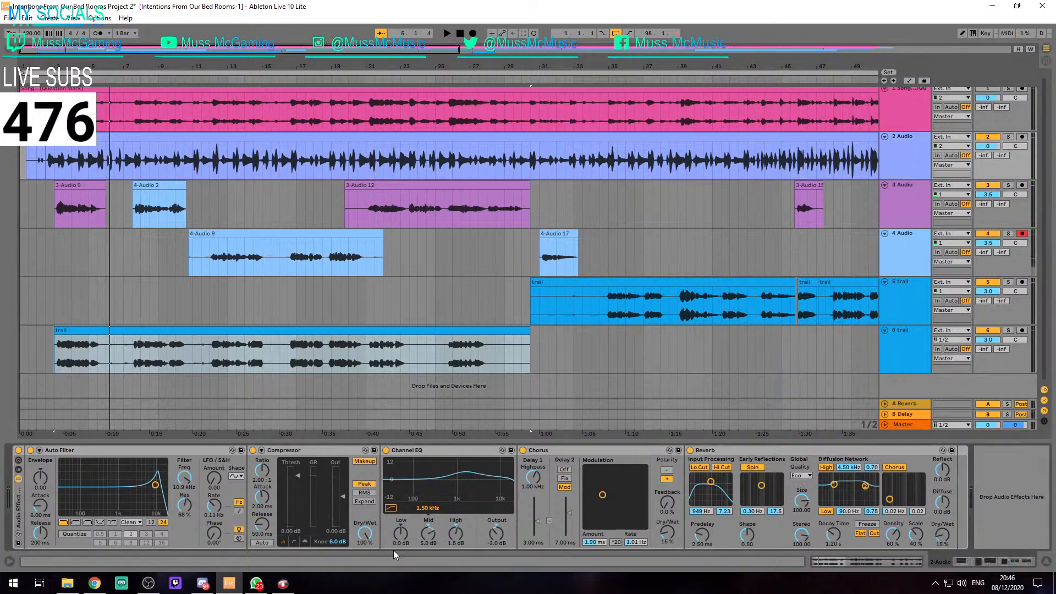
left_click(487, 544)
type("-8")
key("Return")
key("space")
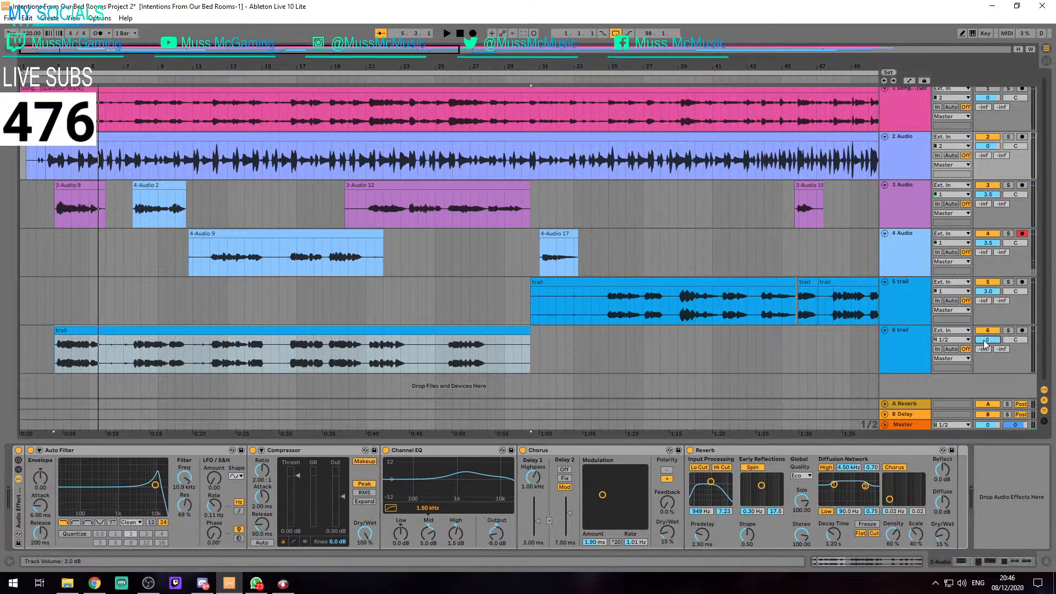
Set the Channel EQ output on track 6 to -7 dB while playing the trail clip from 3.1.1
left_click(117, 330)
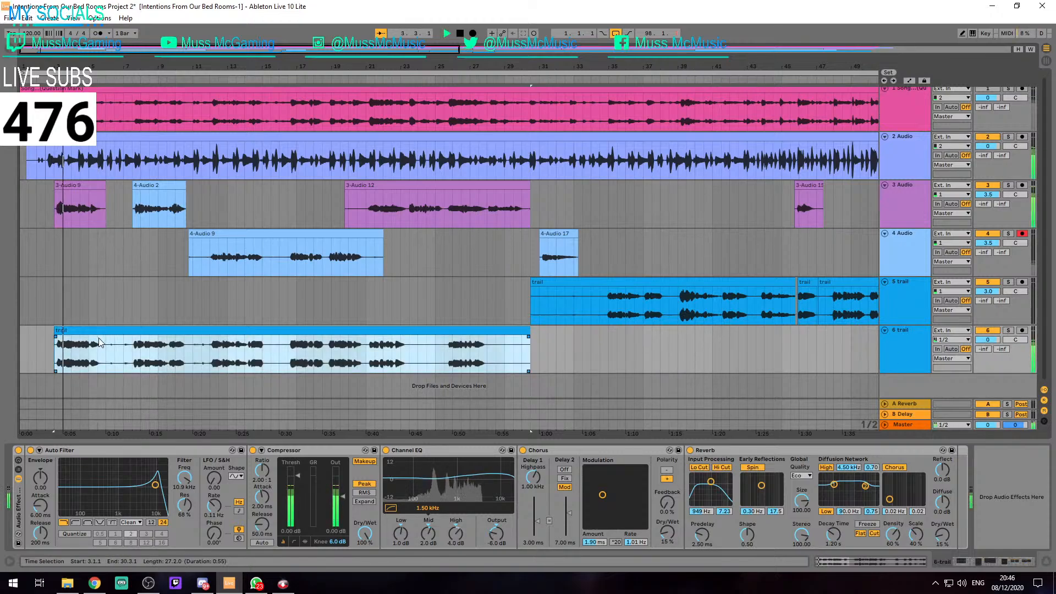
key("space")
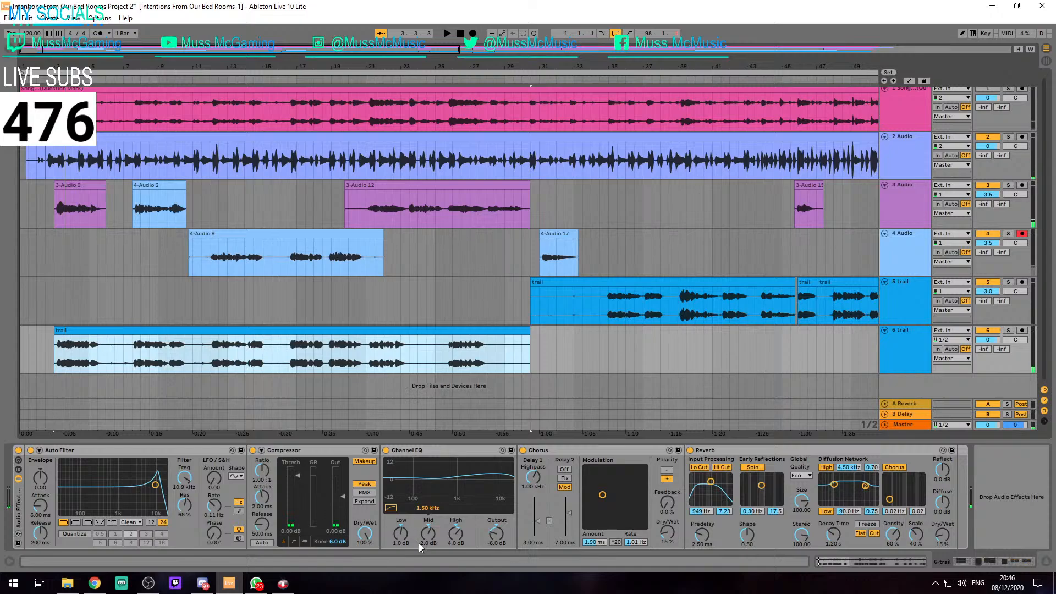
left_click(490, 543)
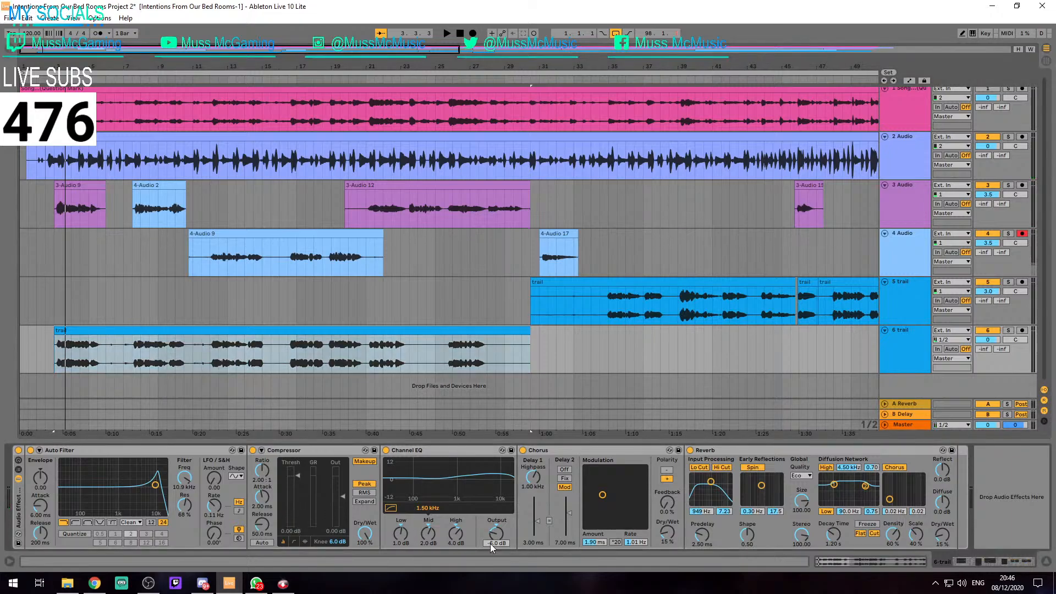
key("space")
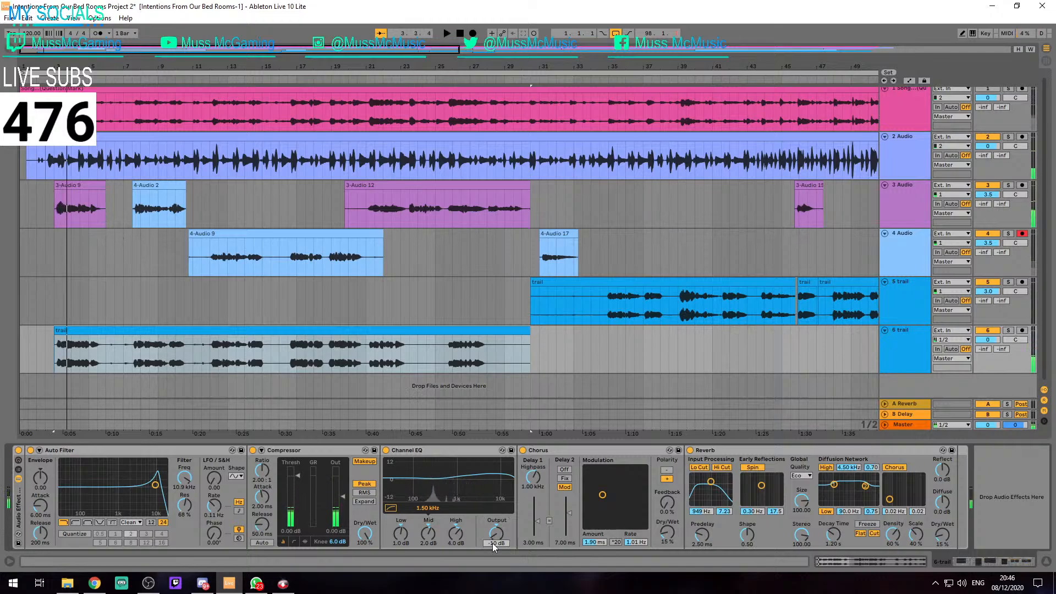
type("-8")
key("space")
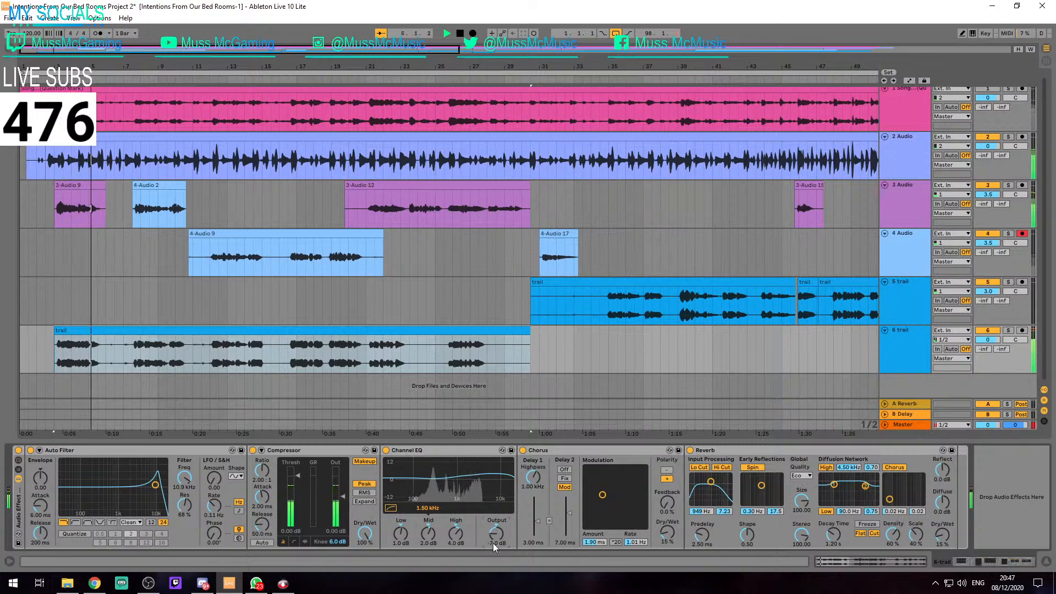
key("Return")
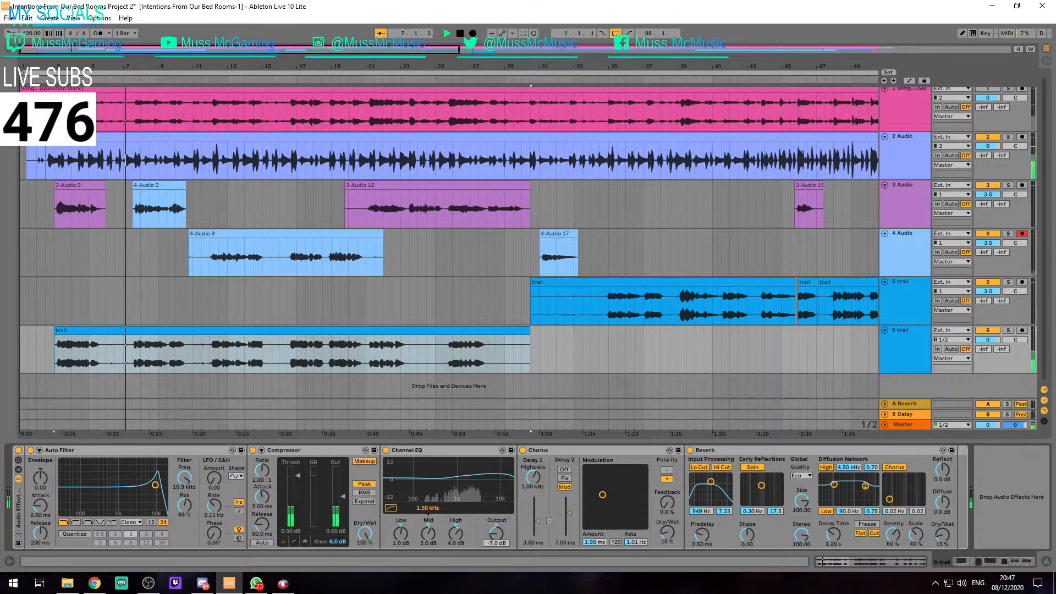
Set the Channel EQ output on track 6 to -6 dB and play the short trail clip from 52.1.1
type("-6")
key("Return")
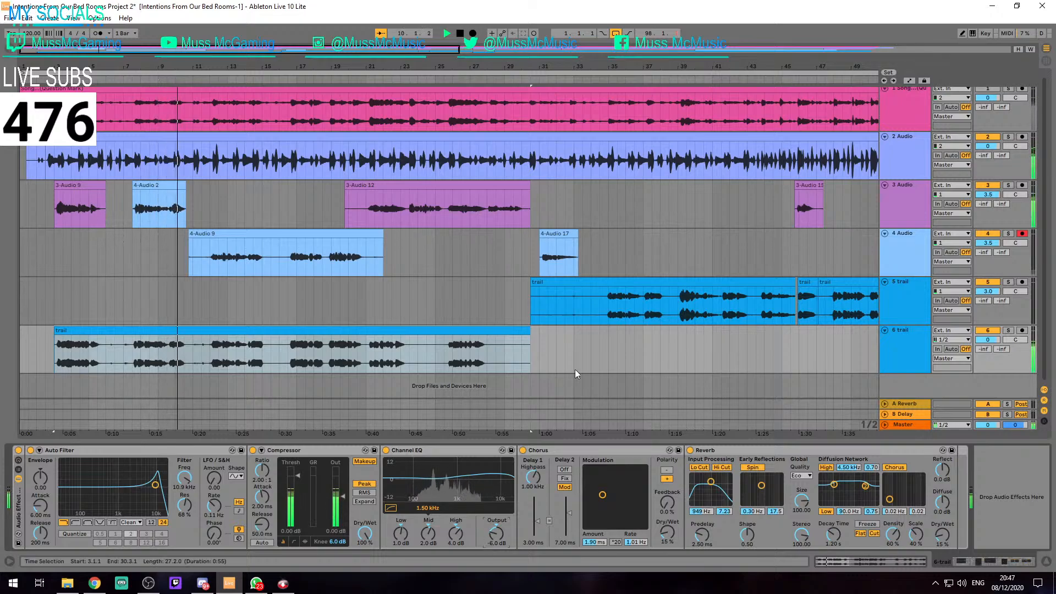
scroll(575, 368, "down", 4)
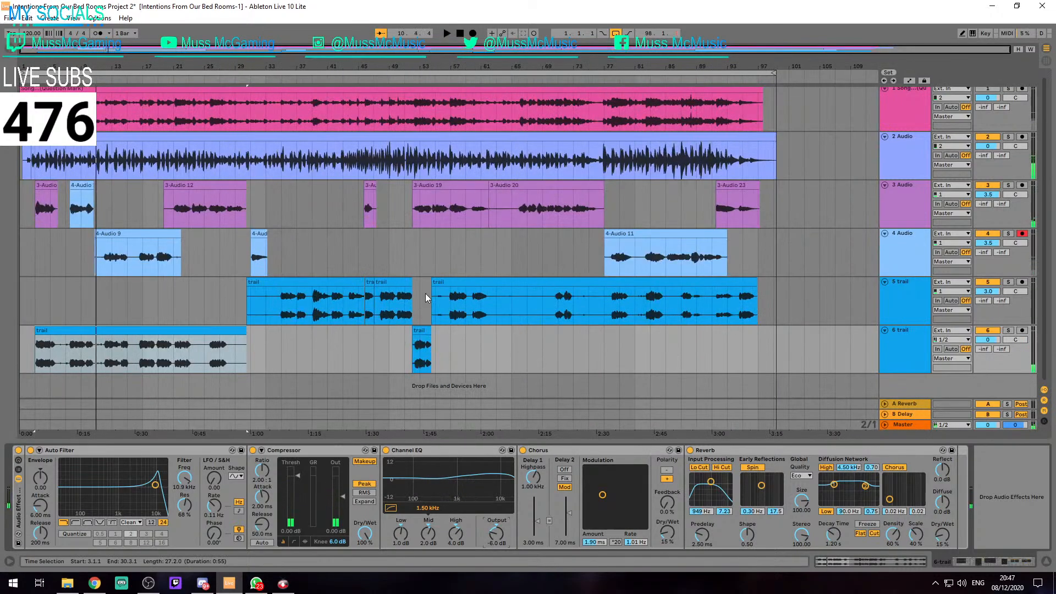
left_click(420, 329)
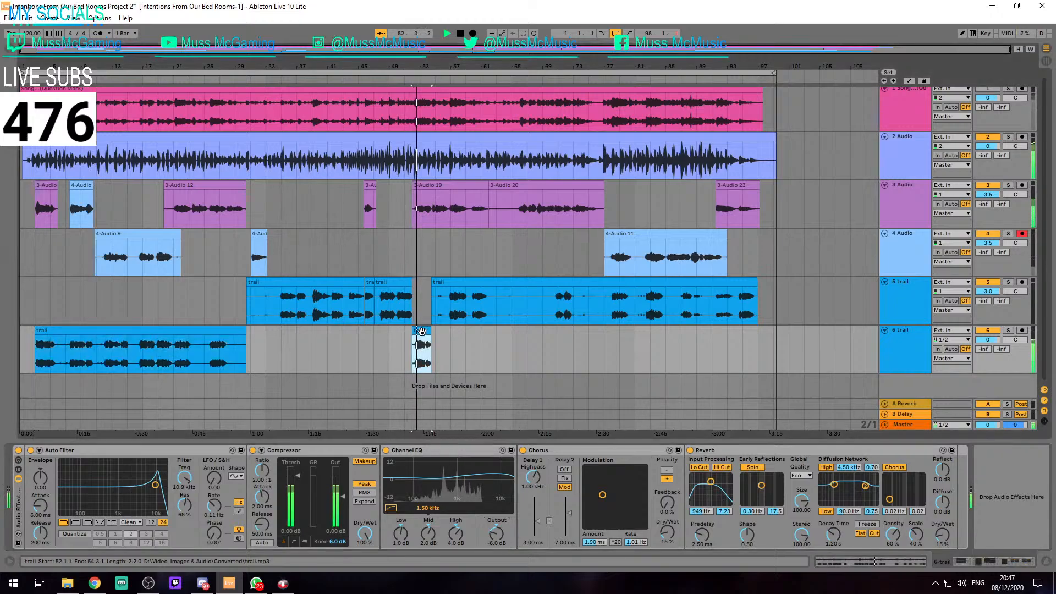
scroll(443, 312, "up", 5)
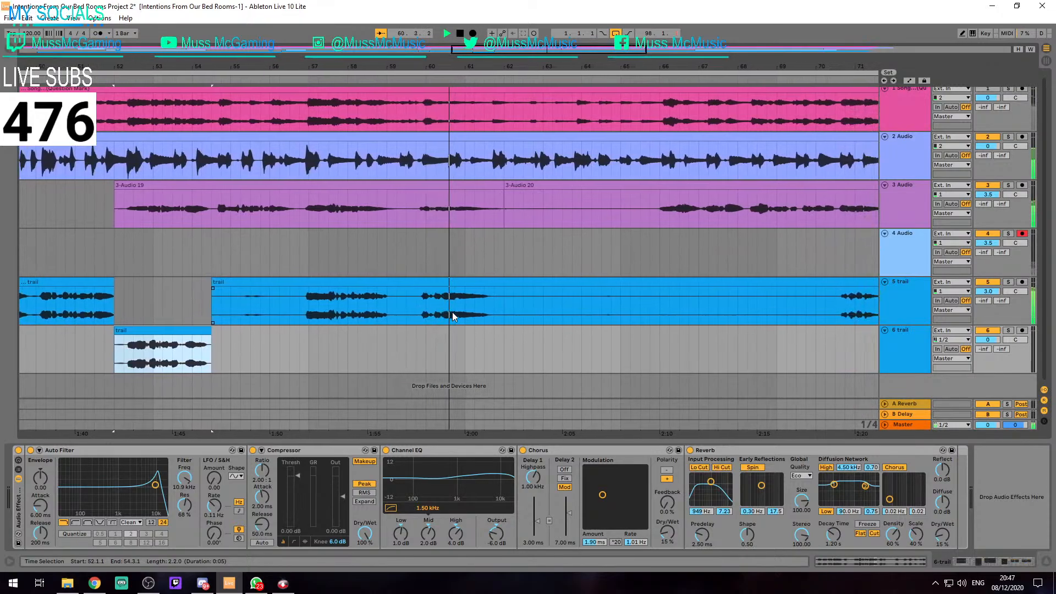
Split the trail clip on track 5 at 56.4.1 and 62.1.1 and move that section straight down to track 6
key("space")
left_click(266, 301)
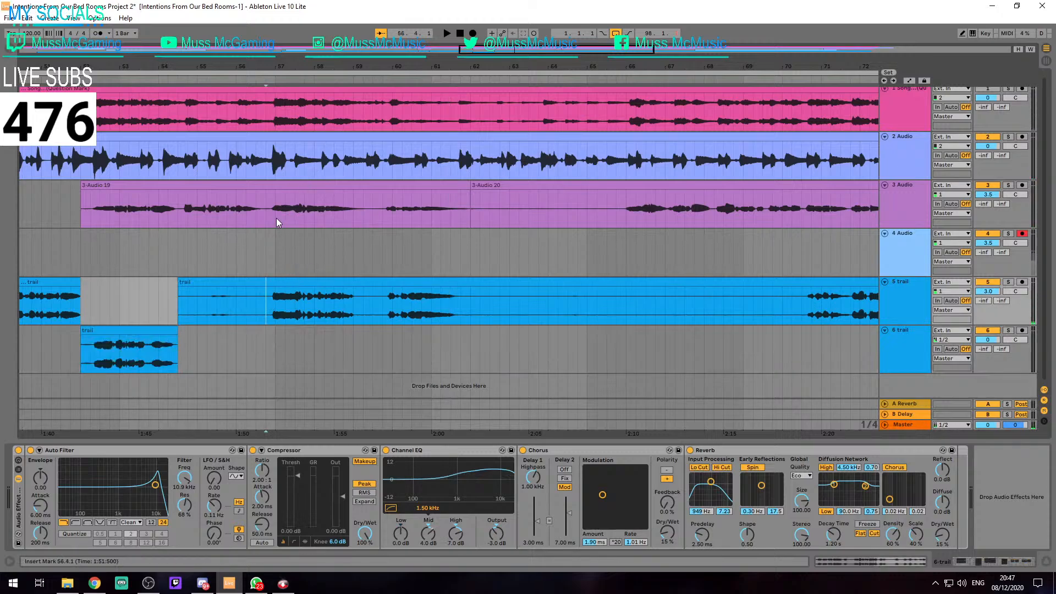
key("space")
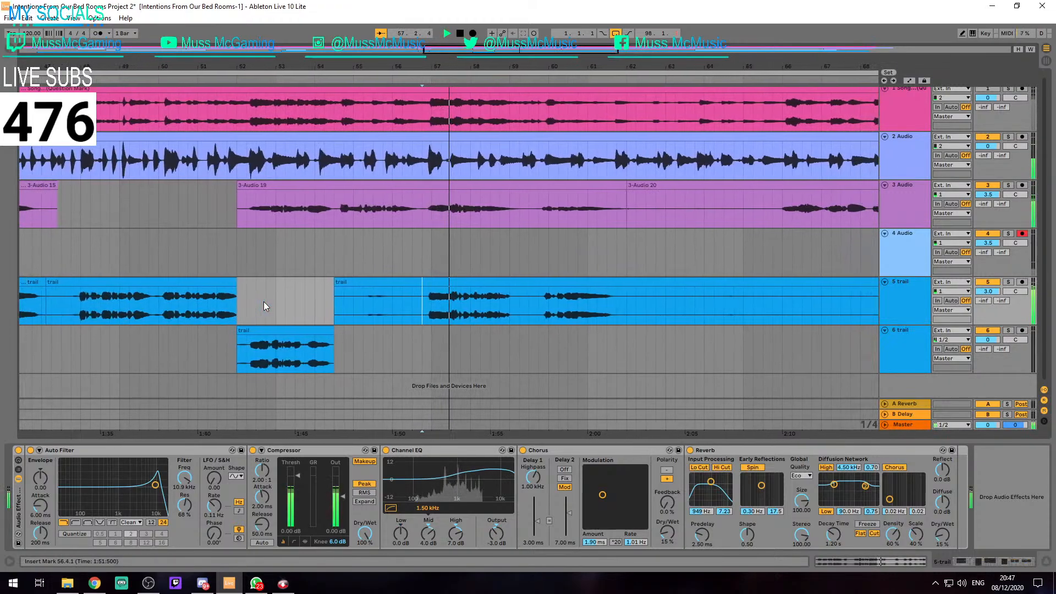
key("space")
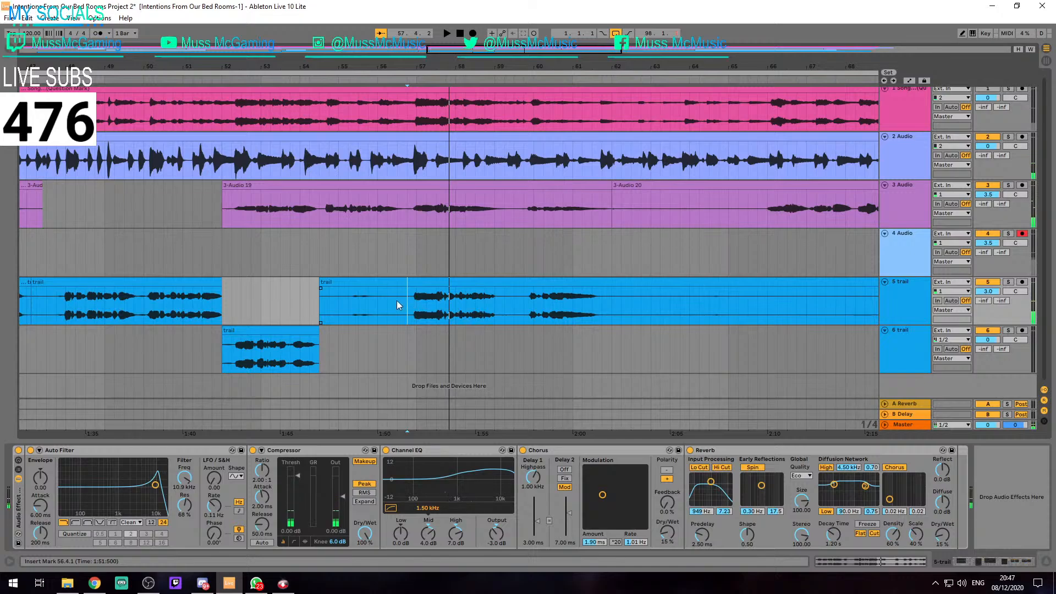
left_click(614, 310, "shift")
left_click_drag(469, 282, 469, 332)
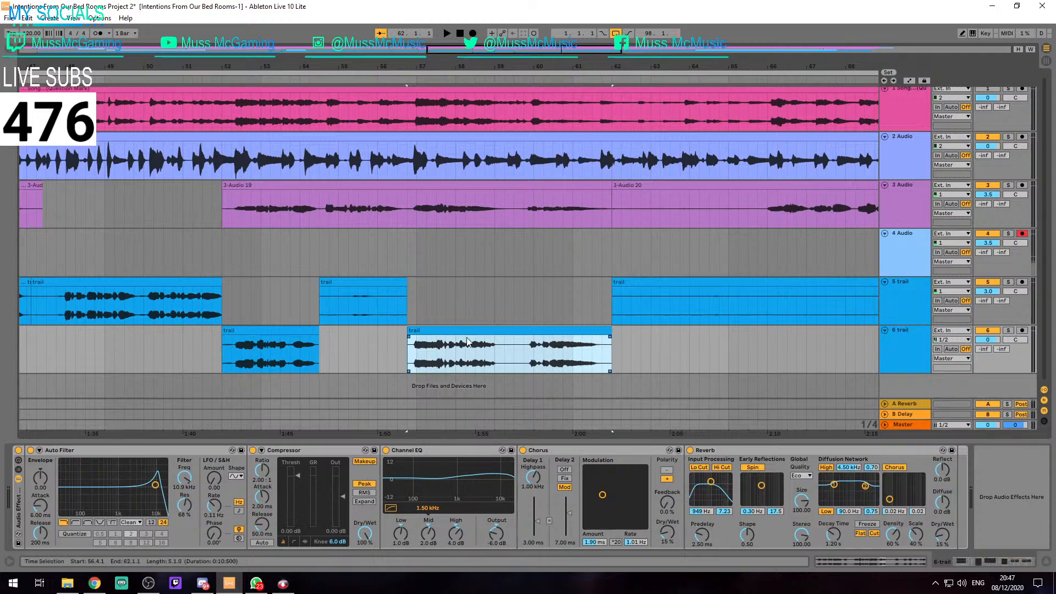
Set the gain of the trail clip at 56.4.1 on track 6 to -2.5 dB and play it back
key("space")
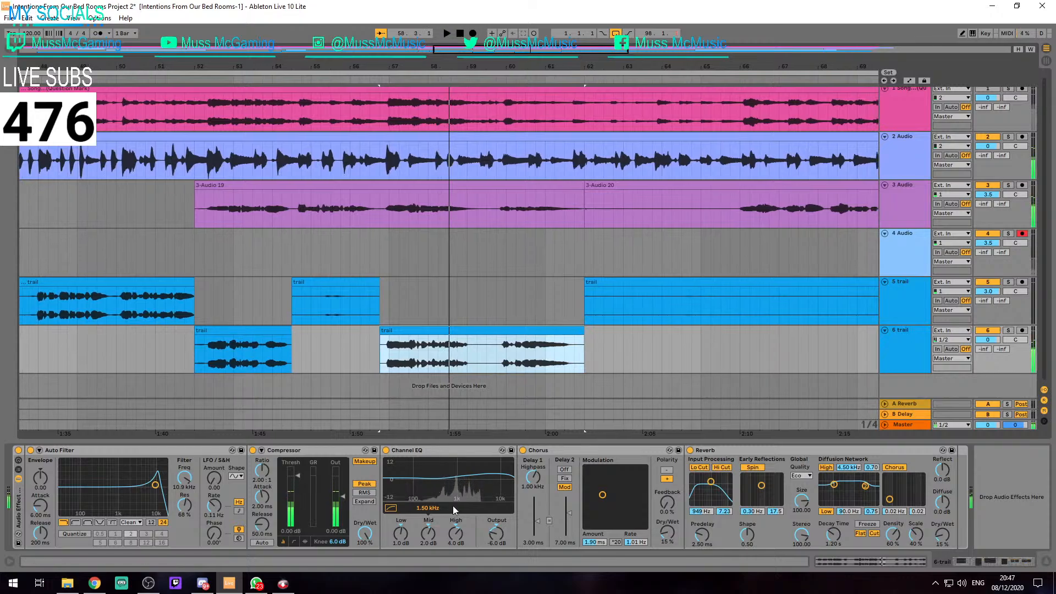
key("shift+Tab")
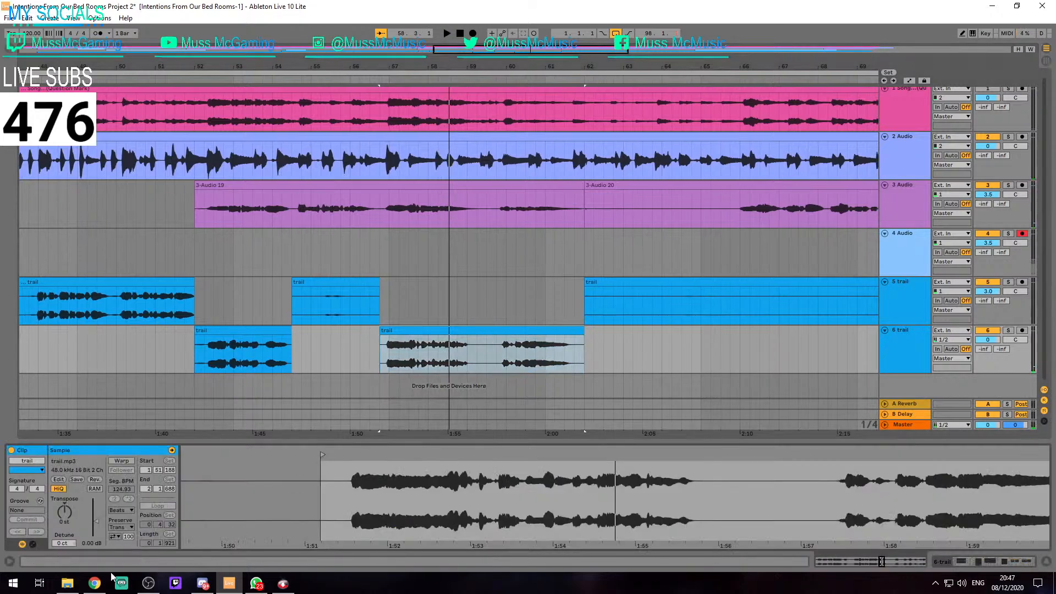
left_click(94, 543)
type("-2.5")
key("Return")
key("space")
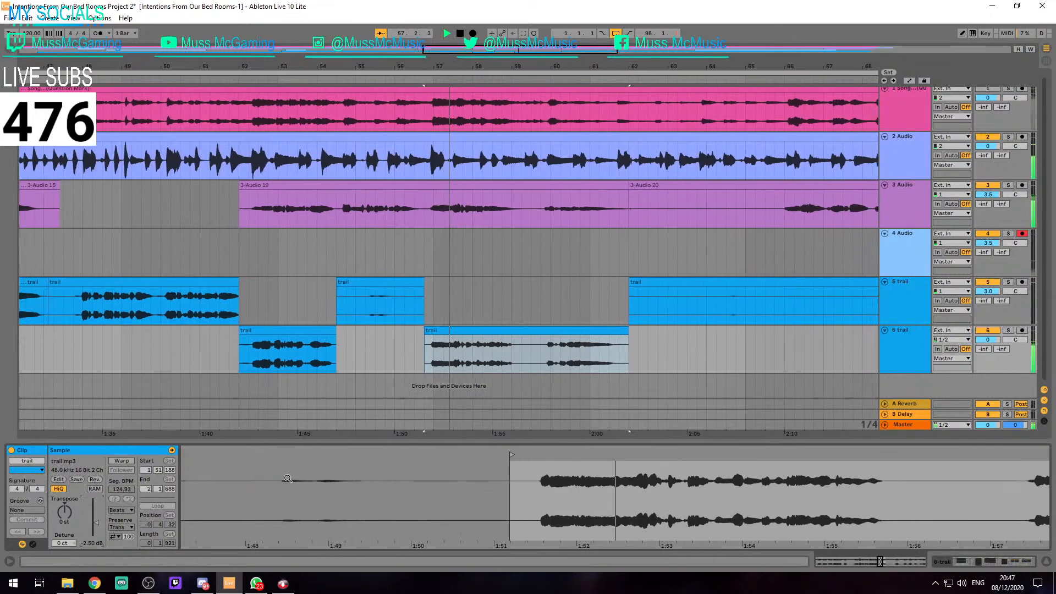
key("space")
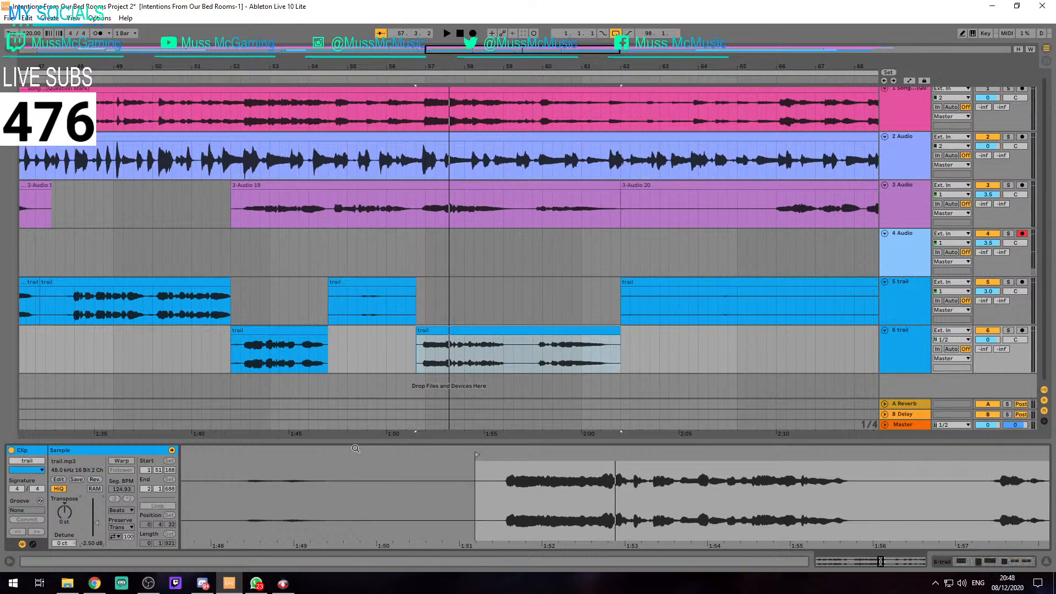
Listen to the trail clip at 56.4.1 on track 6 against the vocals and reopen its clip view
left_click(444, 331)
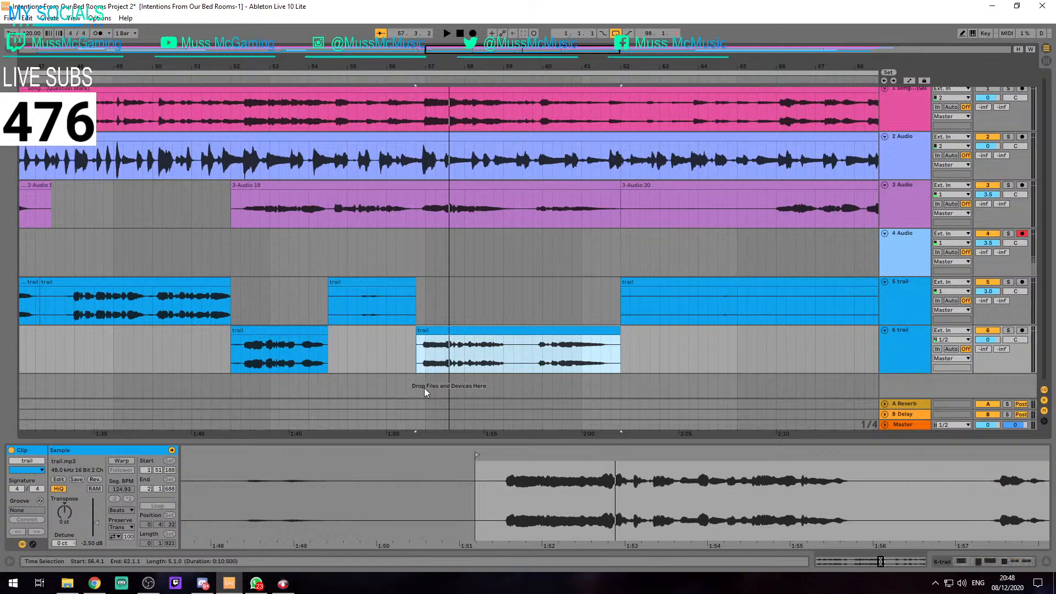
scroll(480, 283, "down", 4)
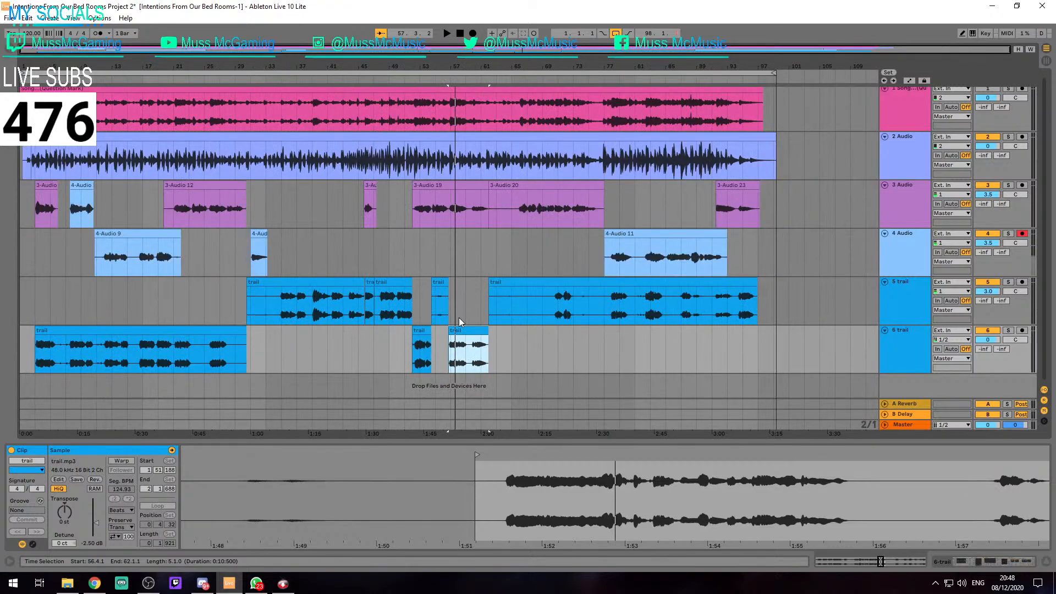
scroll(453, 323, "up", 1)
key("ctrl+alt+l")
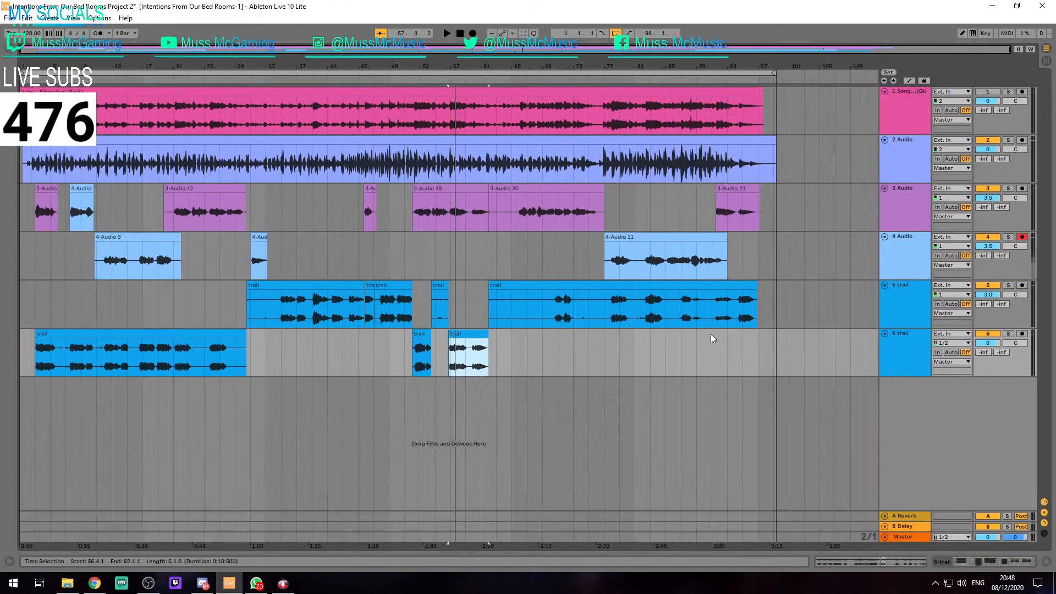
scroll(464, 350, "up", 6)
key("space")
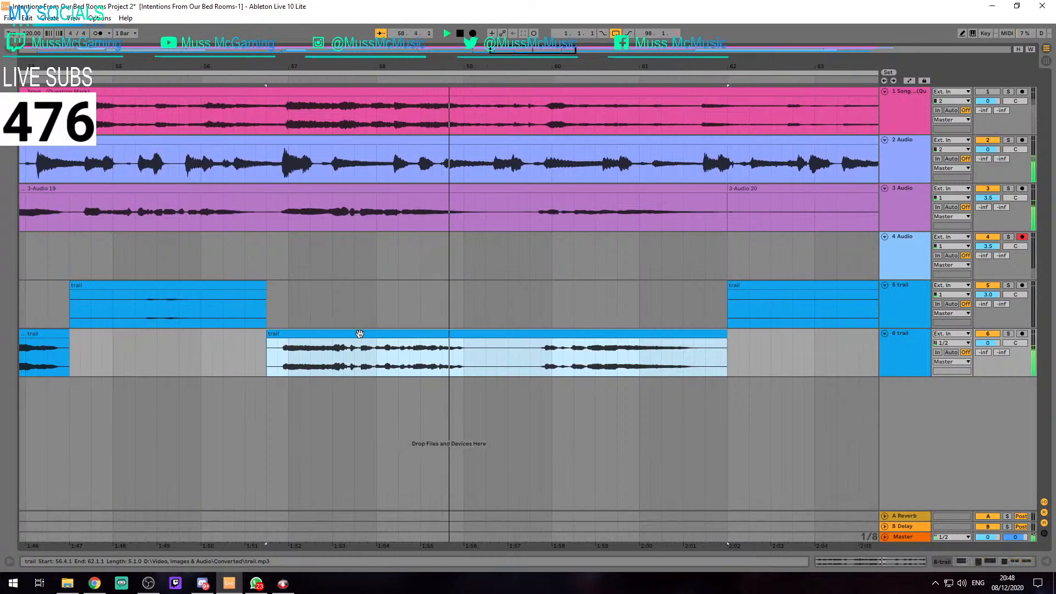
double_click(358, 334)
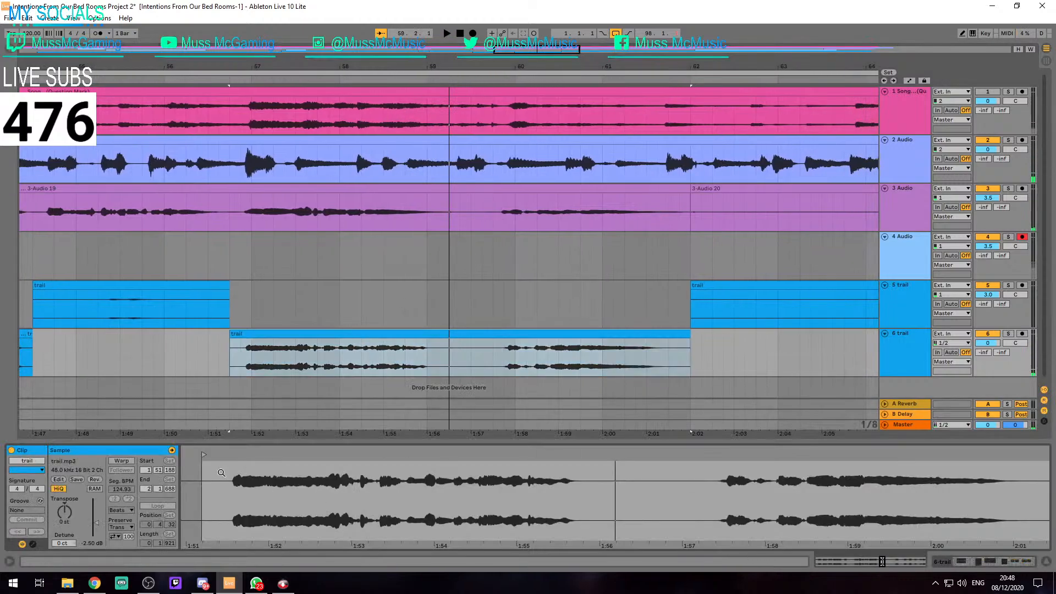
left_click(385, 335)
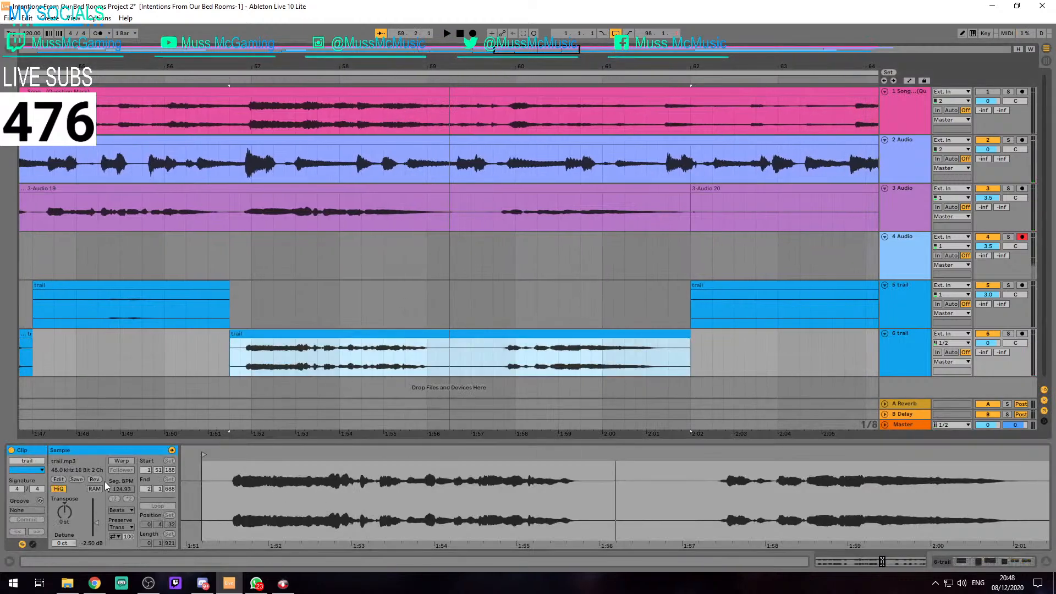
key("space")
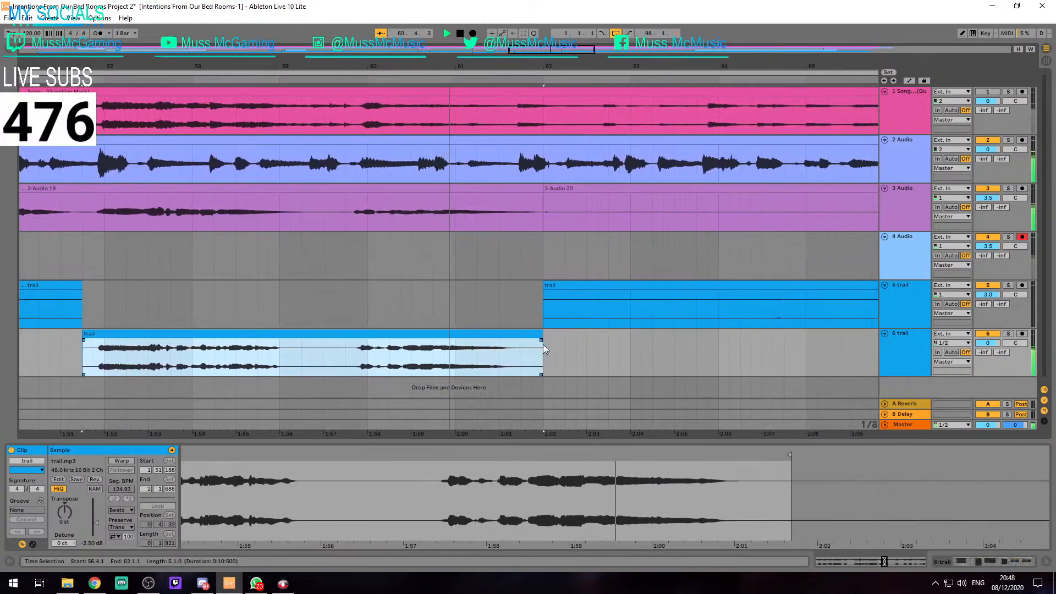
left_click(384, 300)
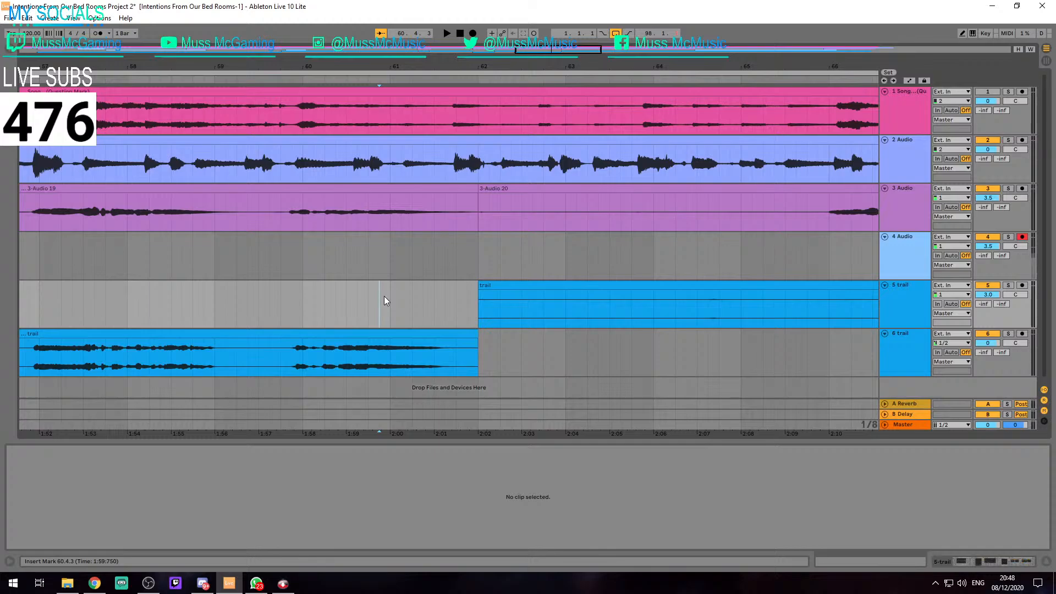
scroll(384, 300, "down", 2)
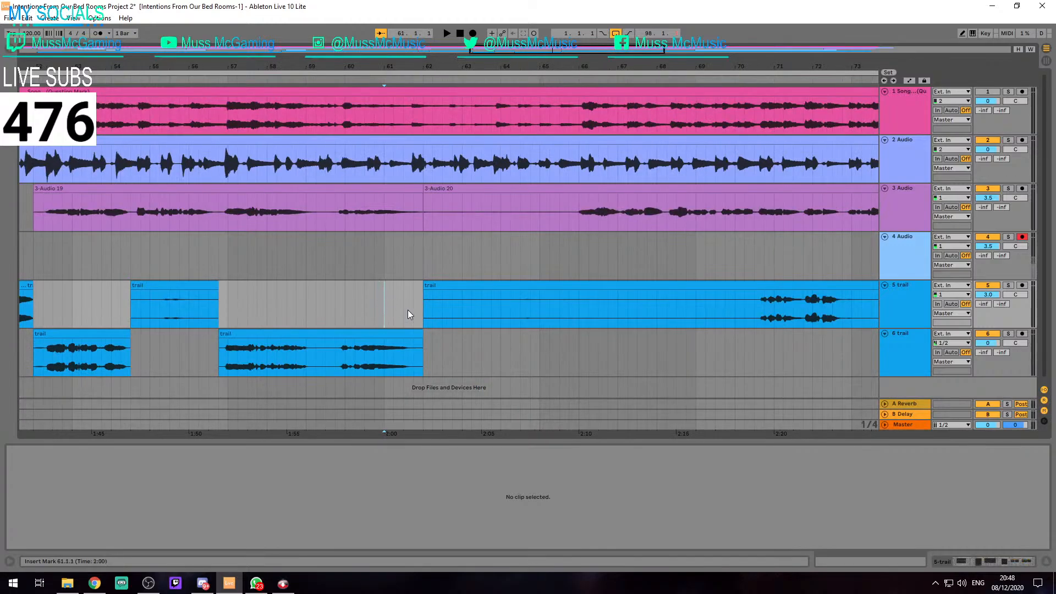
scroll(383, 329, "down", 3)
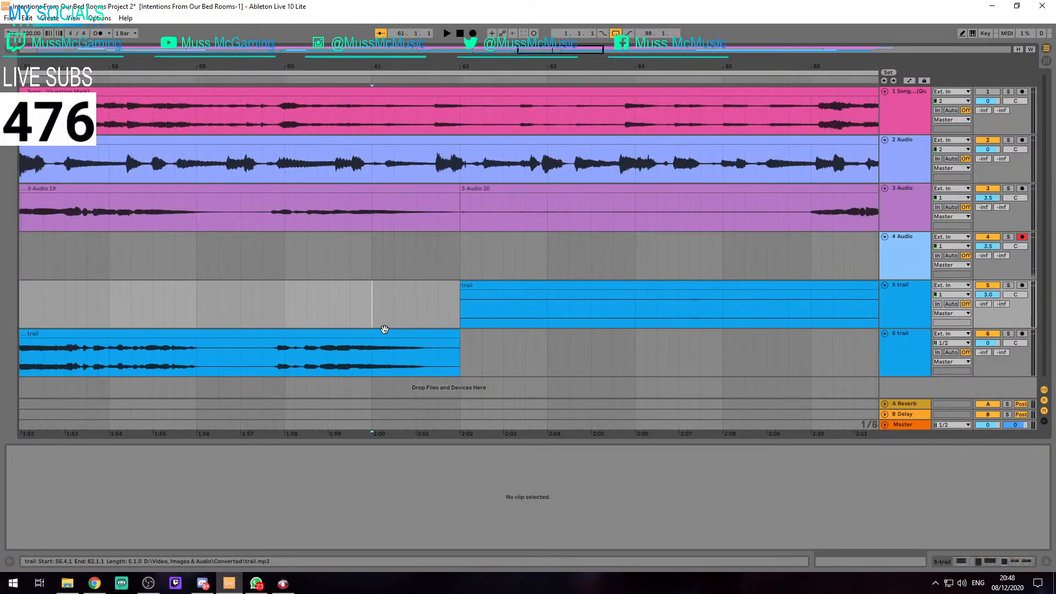
scroll(384, 329, "up", 5)
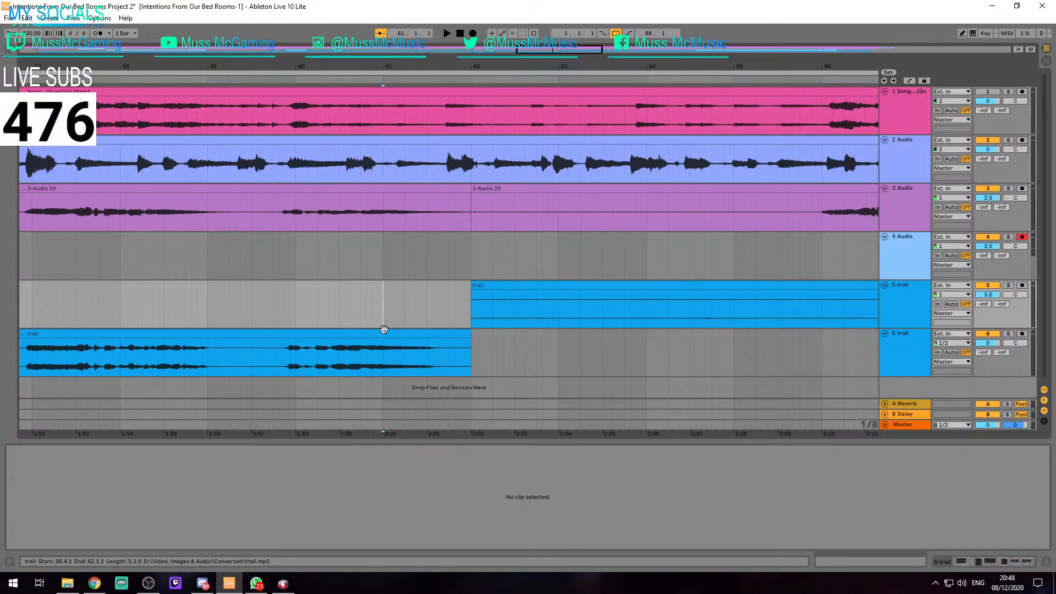
scroll(418, 330, "down", 2)
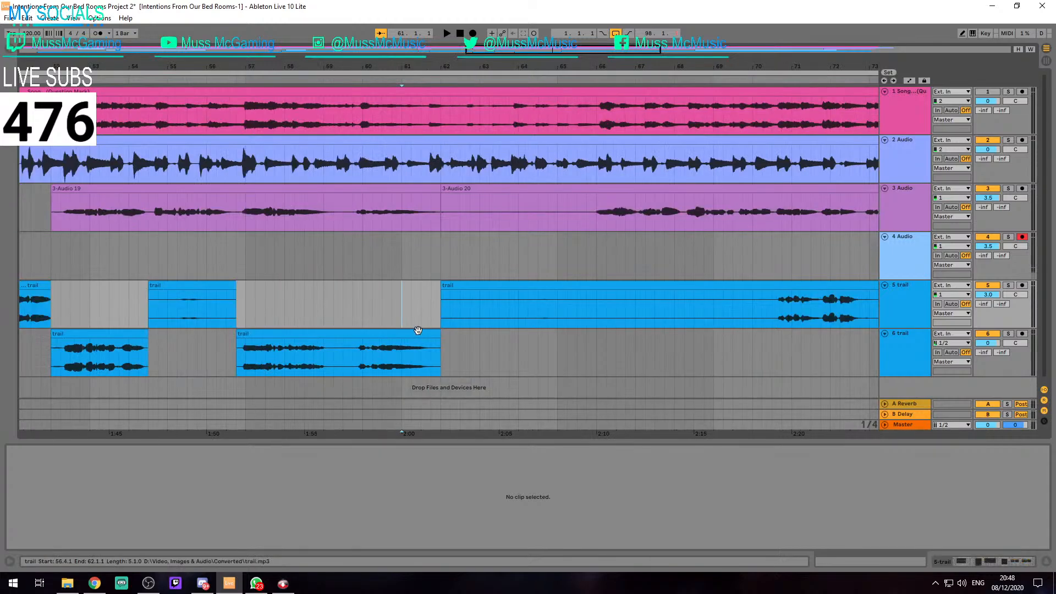
left_click(384, 336)
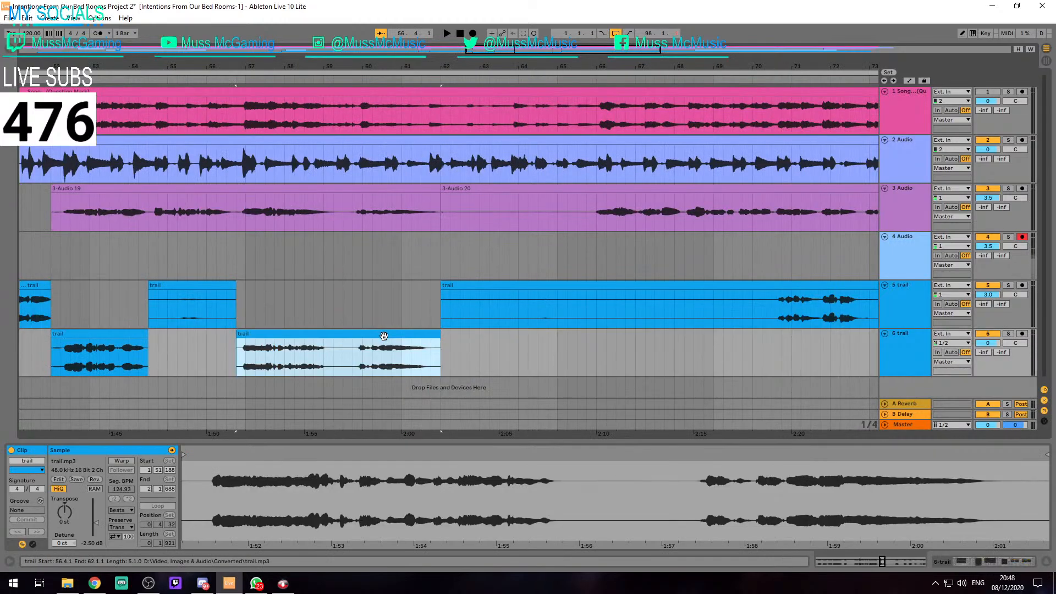
scroll(360, 242, "down", 2)
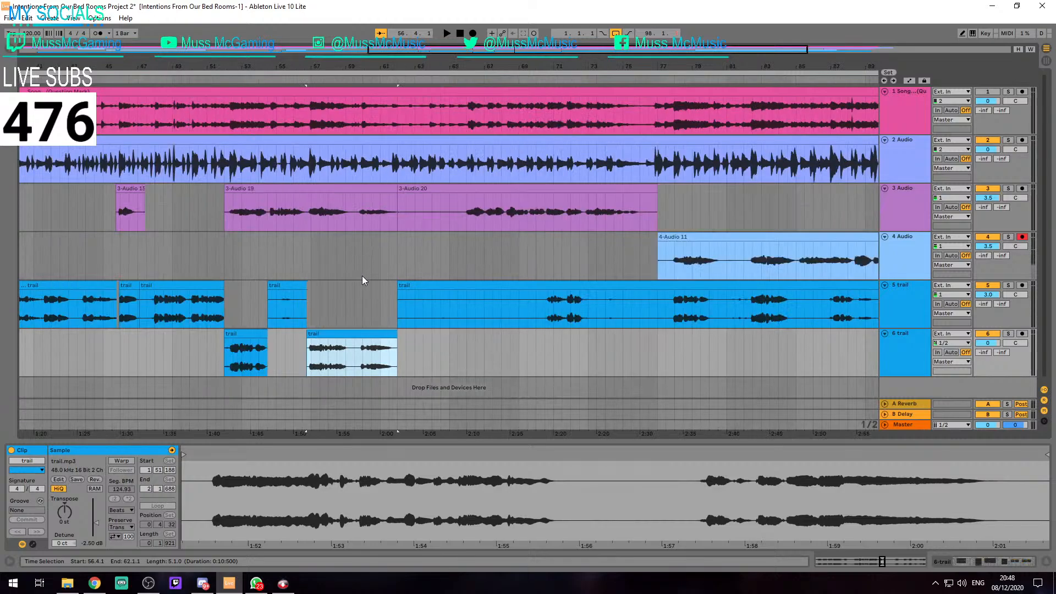
left_click(362, 274)
scroll(365, 286, "down", 1)
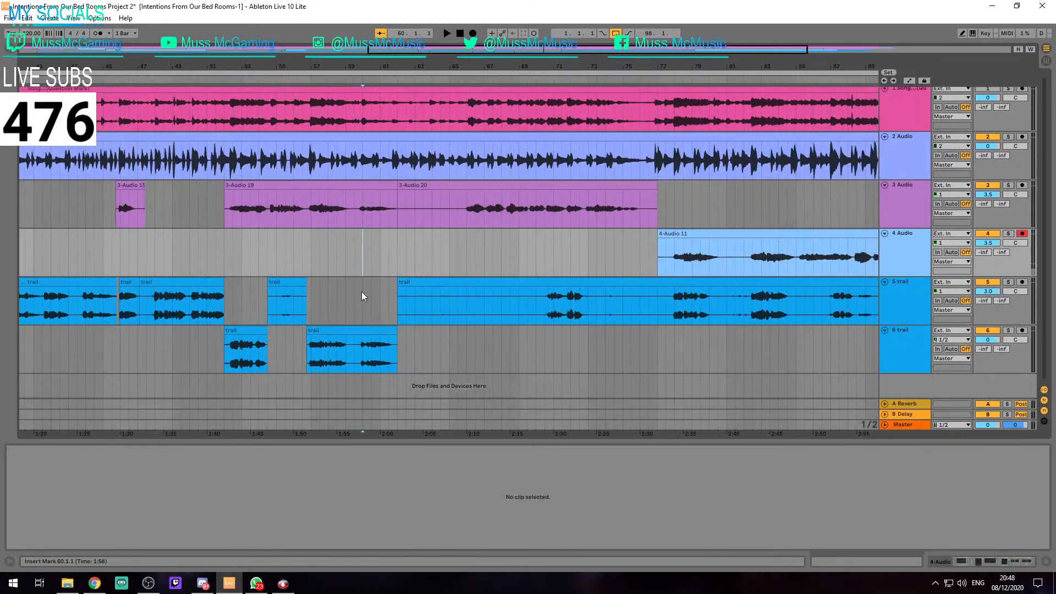
left_click(368, 298)
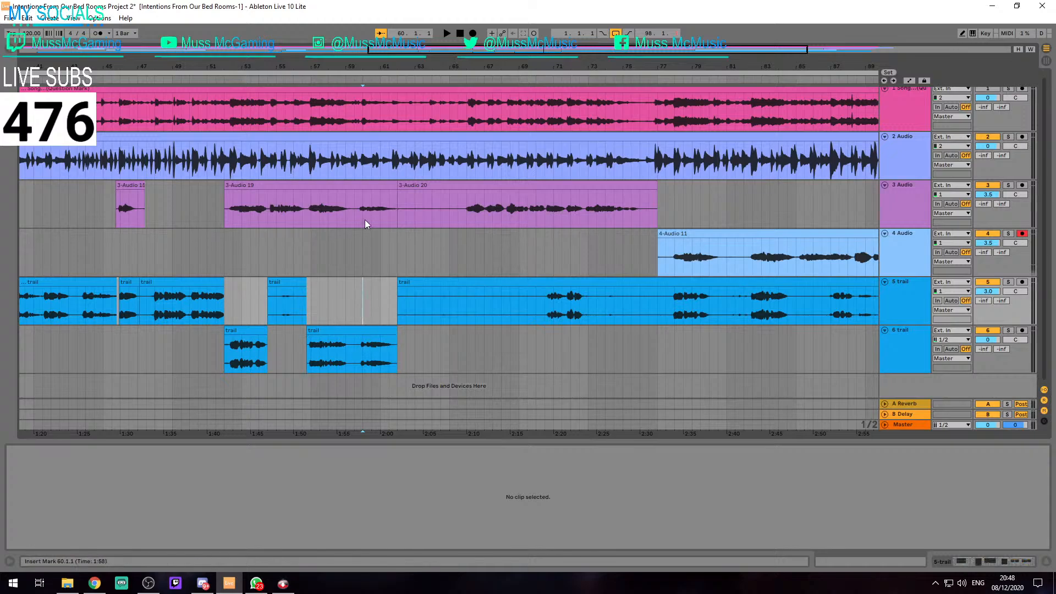
Compare the trail clip on track 6 with the vocals by playing it from 56.4.1 and its second phrase from 59.4.3
left_click(317, 346)
key("space")
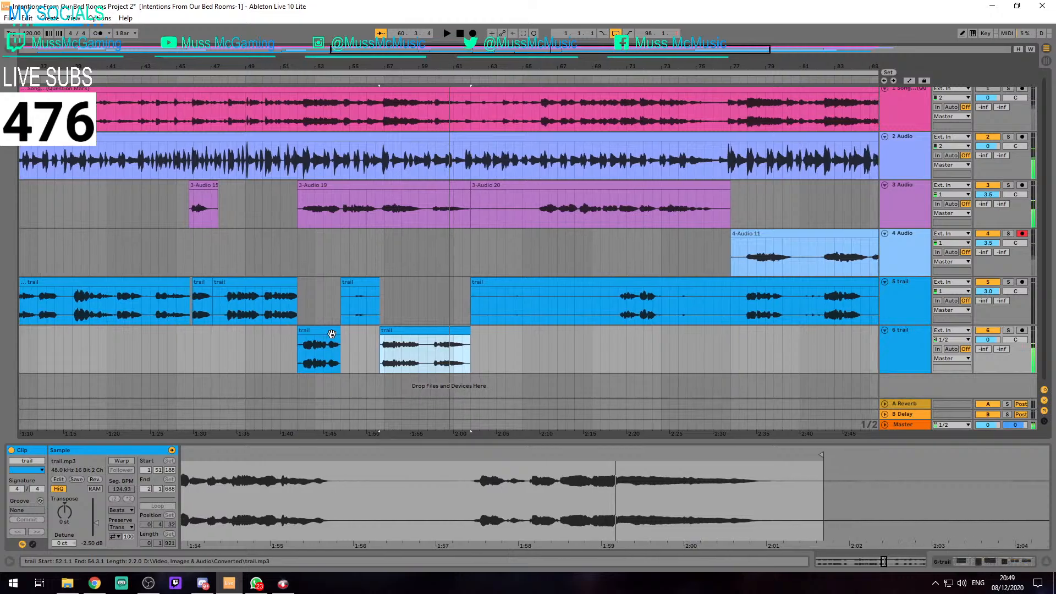
scroll(462, 353, "up", 5)
left_click(230, 361)
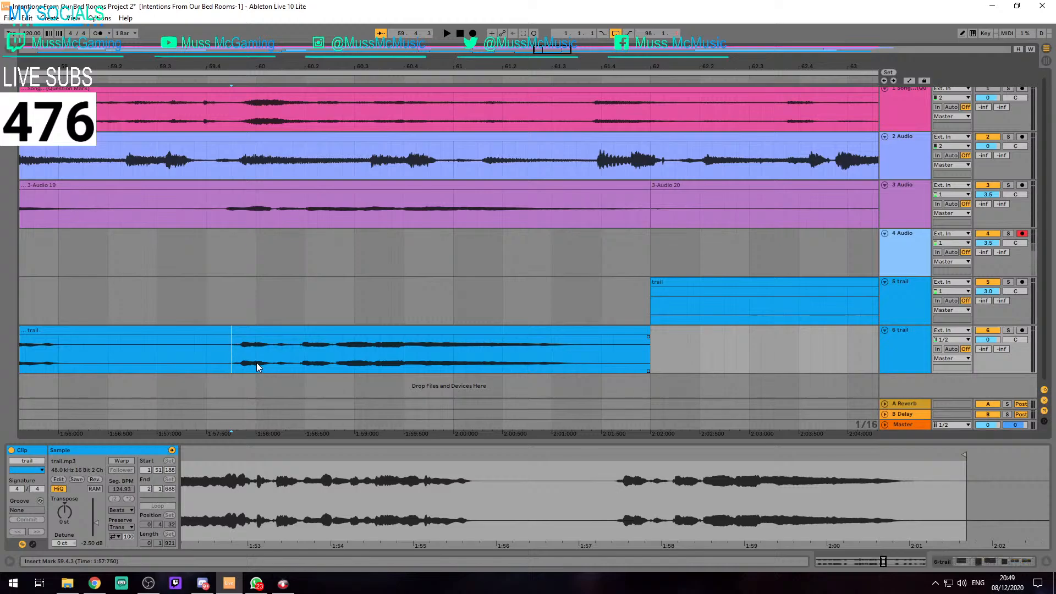
key("space")
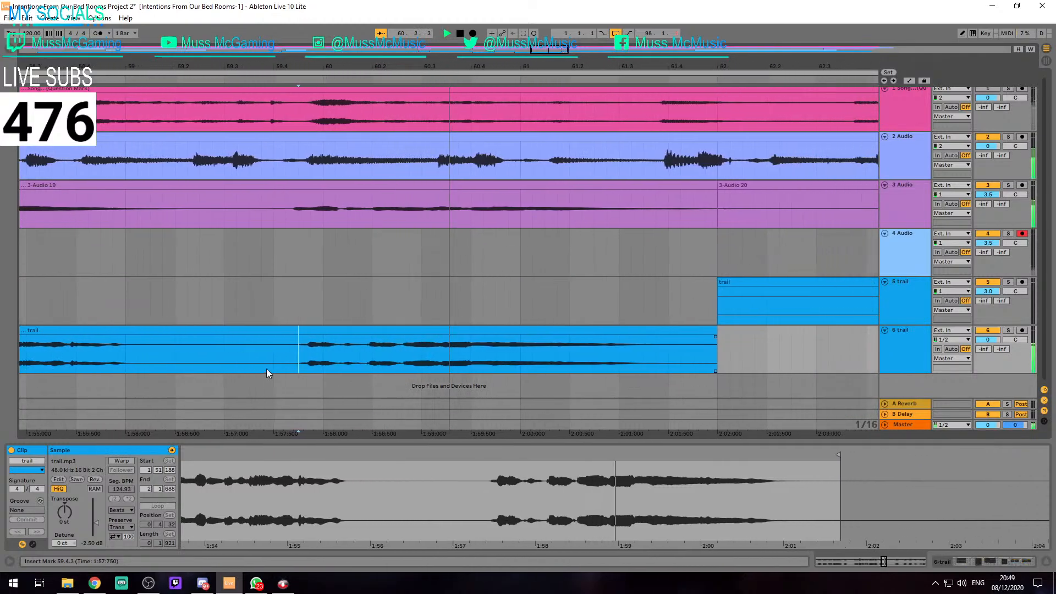
key("space")
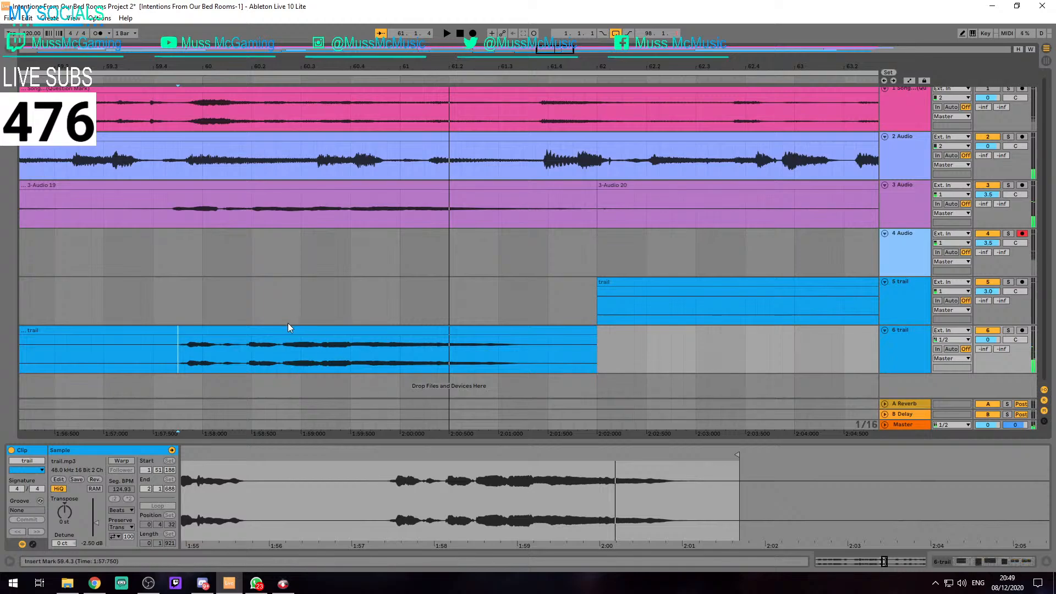
key("space")
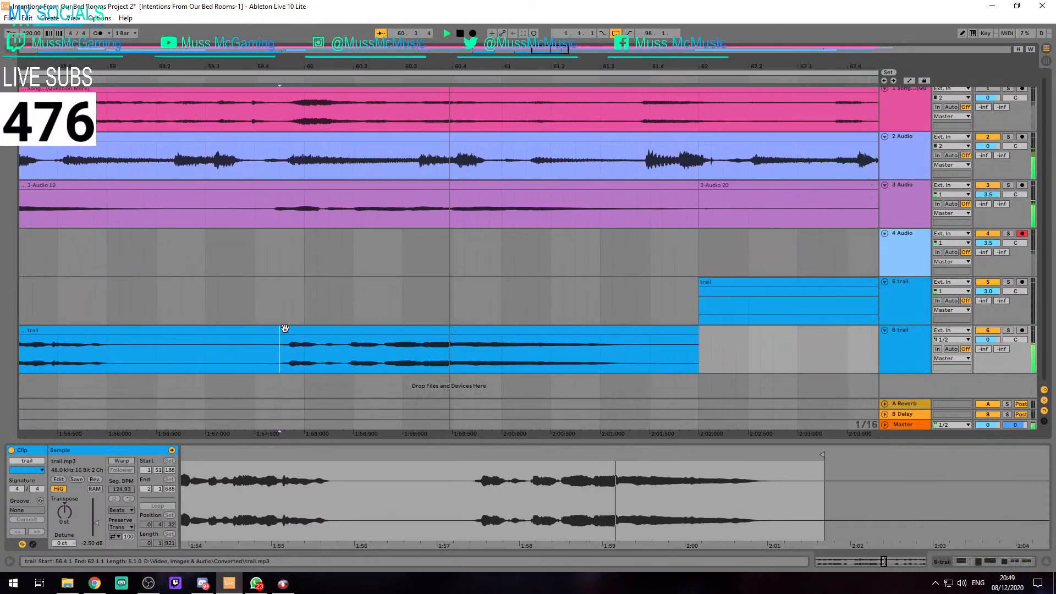
key("space")
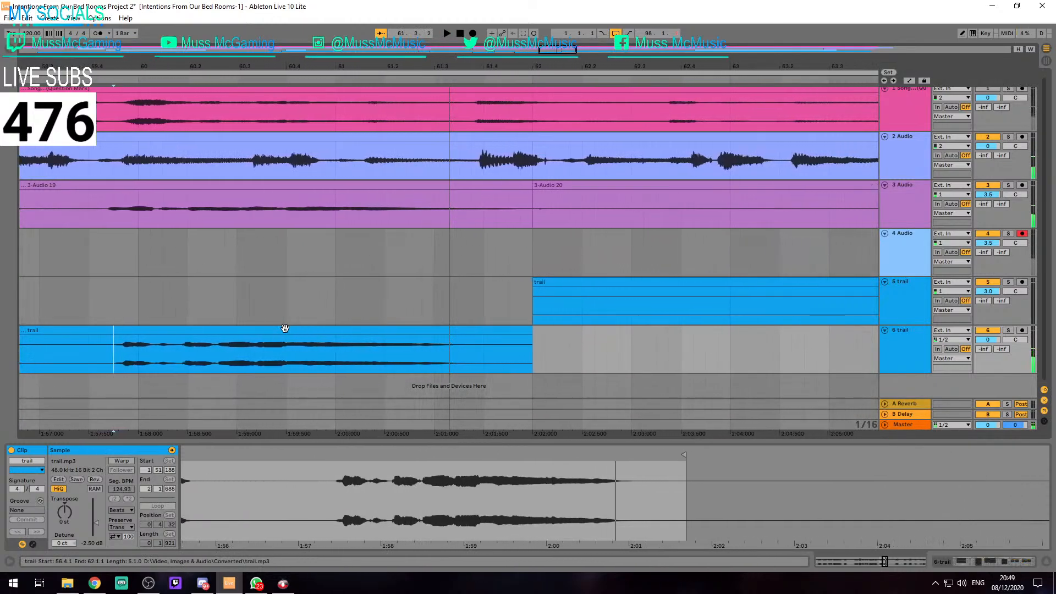
left_click(282, 331)
key("space")
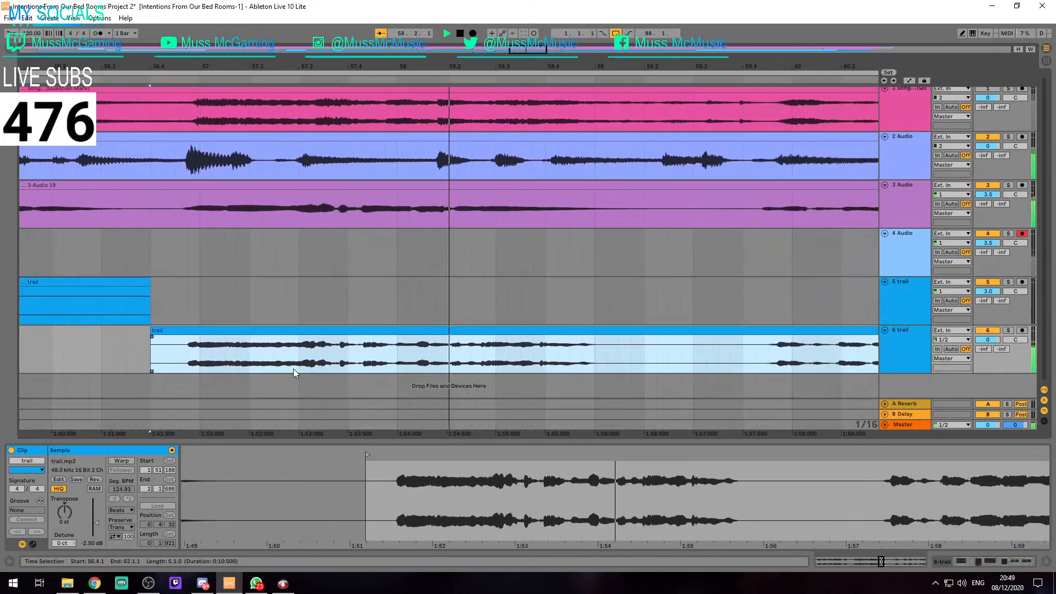
Listen to the trail clip on track 6 from 56.4.1 against the vocals and replay its closing phrase from 59.4.2
key("space")
key("space")
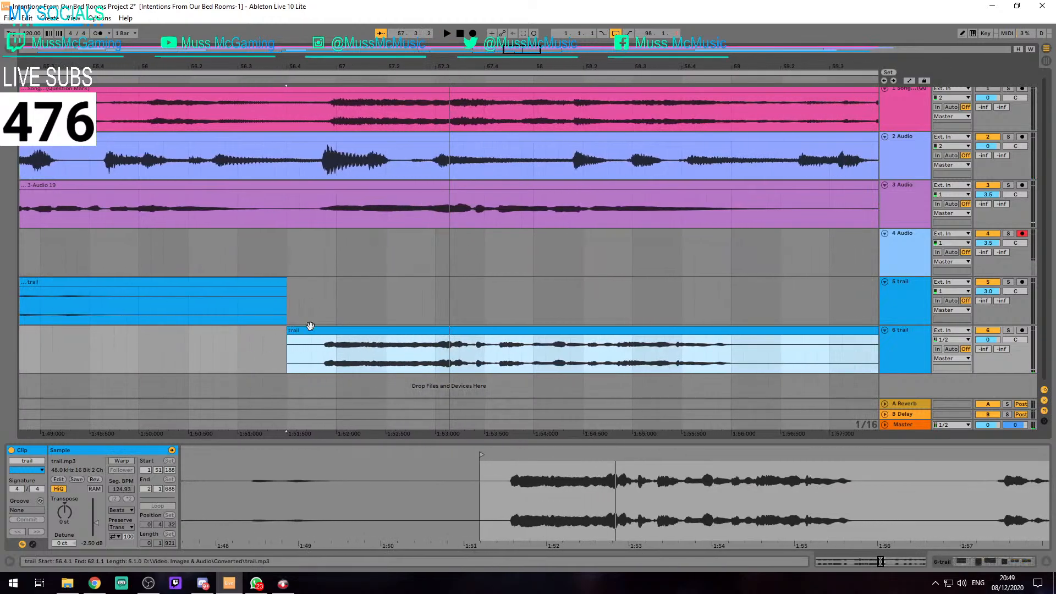
key("space")
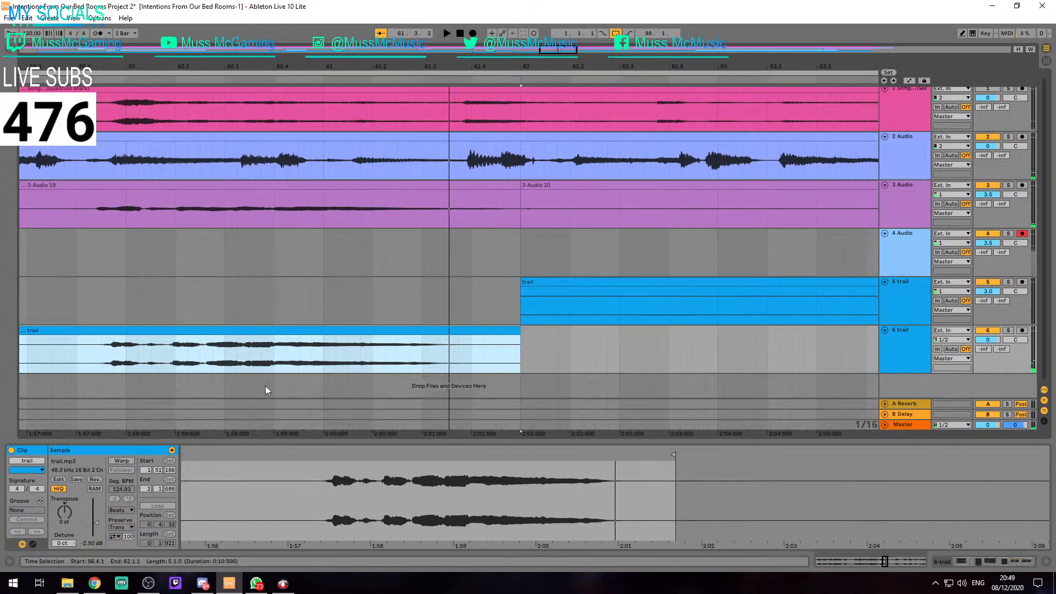
left_click(93, 387)
key("space")
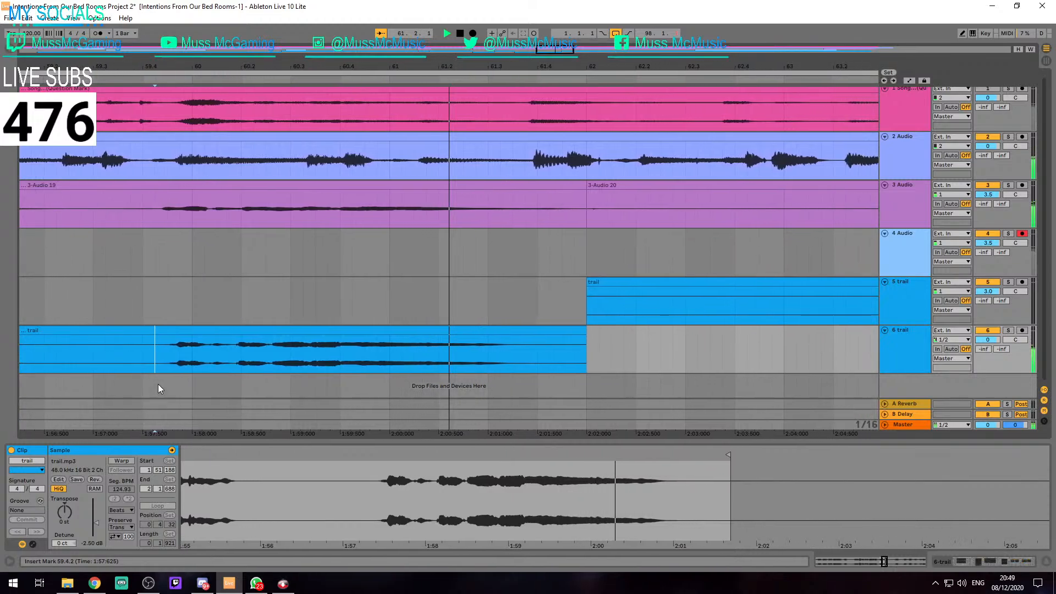
key("space")
key("space")
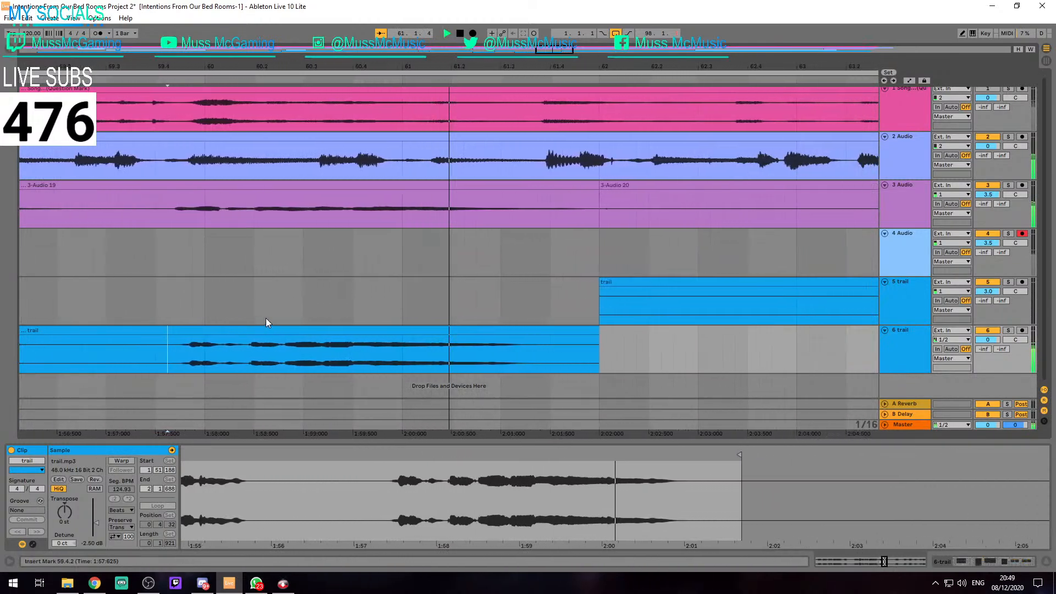
key("space")
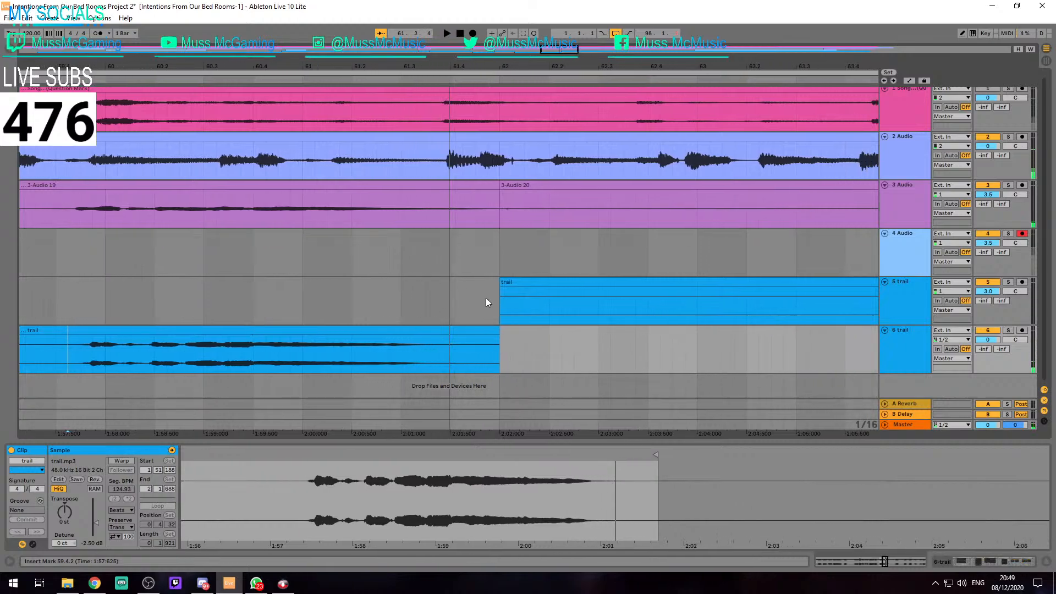
Select the trail clip at 56.4.1 on track 6 and play it through into the track 5 clip at 62.1.1
left_click(487, 302)
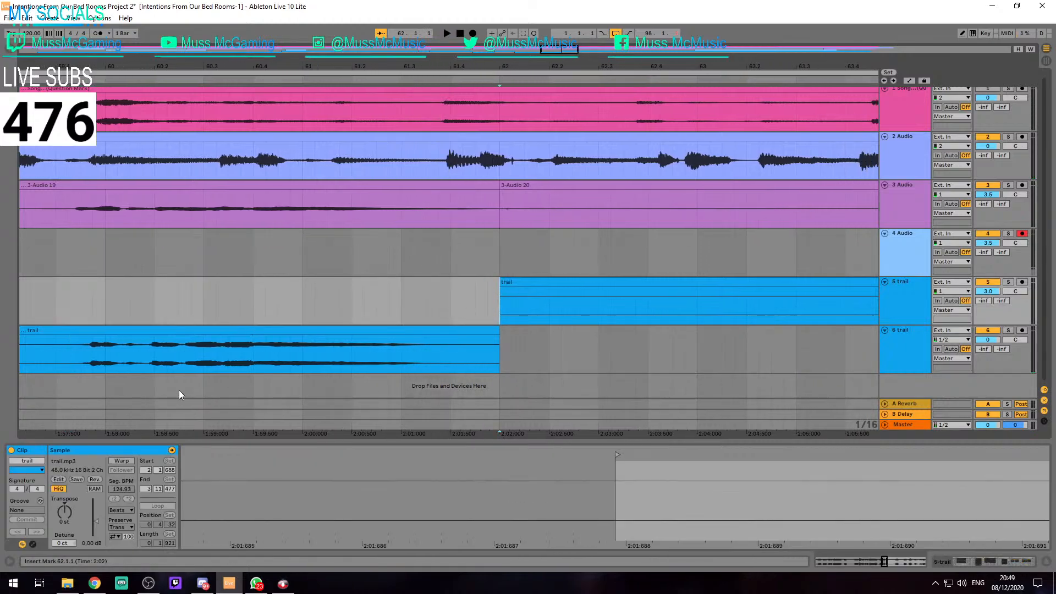
scroll(523, 321, "down", 6)
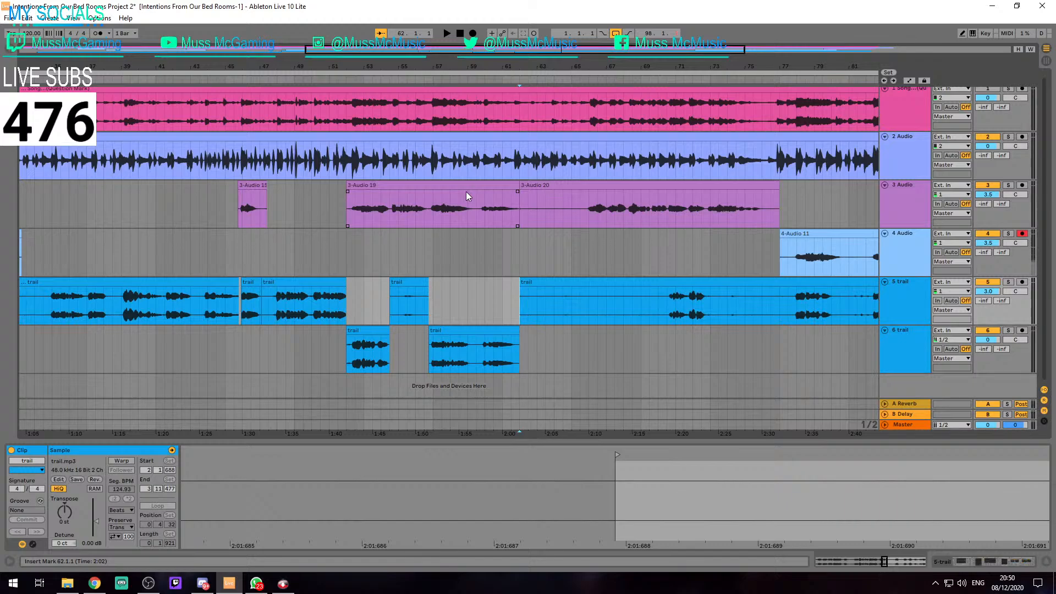
left_click(447, 340)
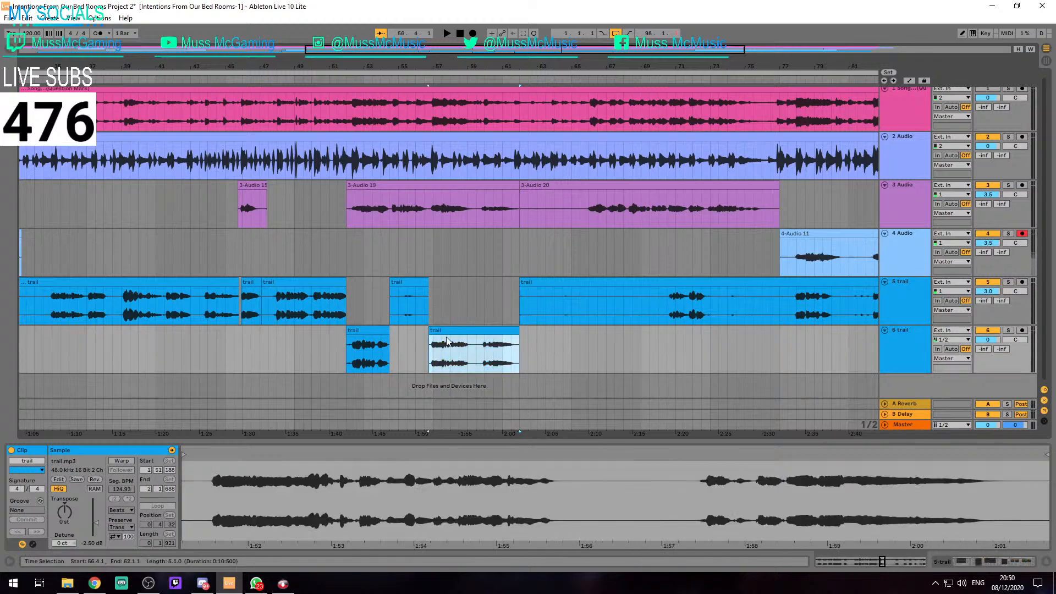
key("space")
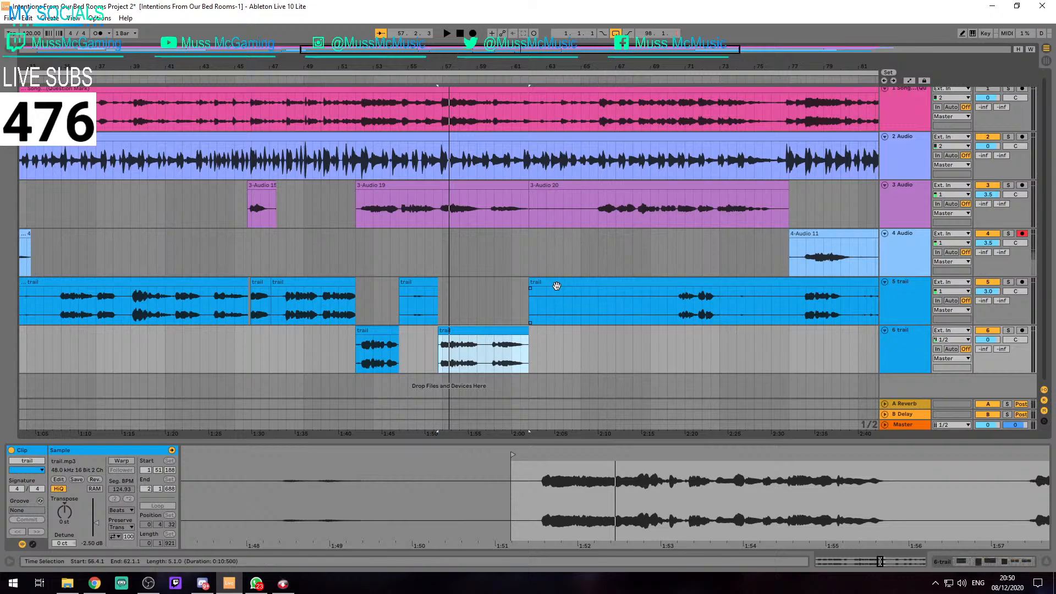
key("space")
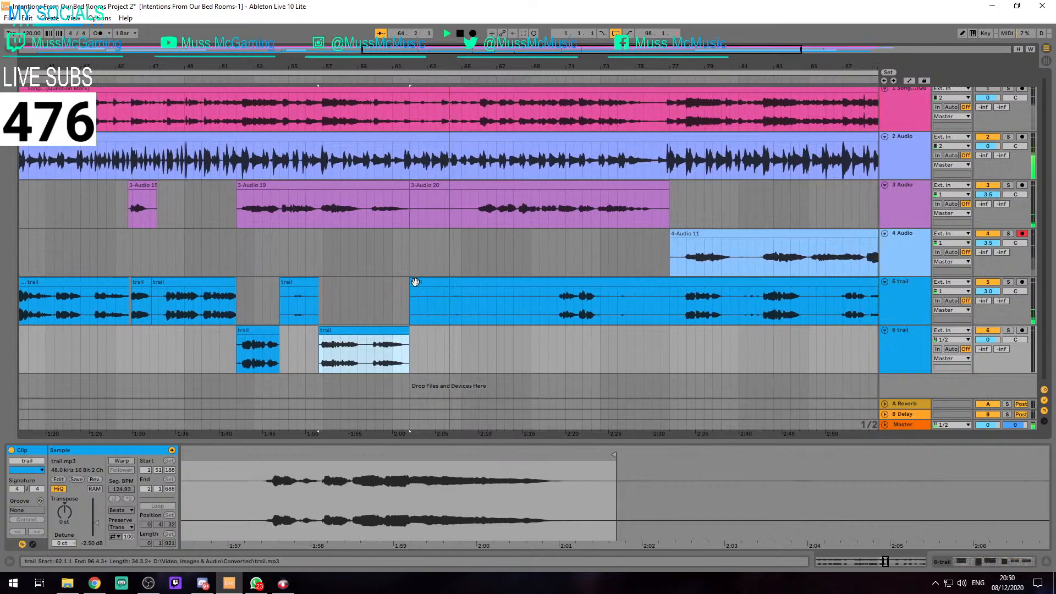
Play the arrangement from 63.4.3 on track 2 through to the trail phrase on track 5 near bar 71
scroll(433, 167, "up", 5)
left_click(407, 158)
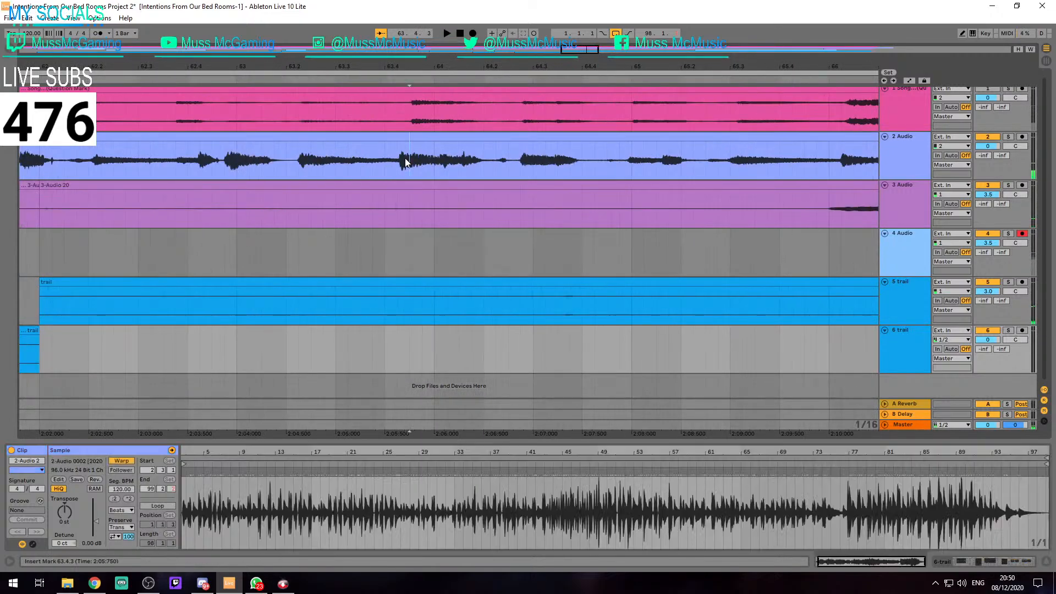
key("space")
scroll(445, 171, "down", 5)
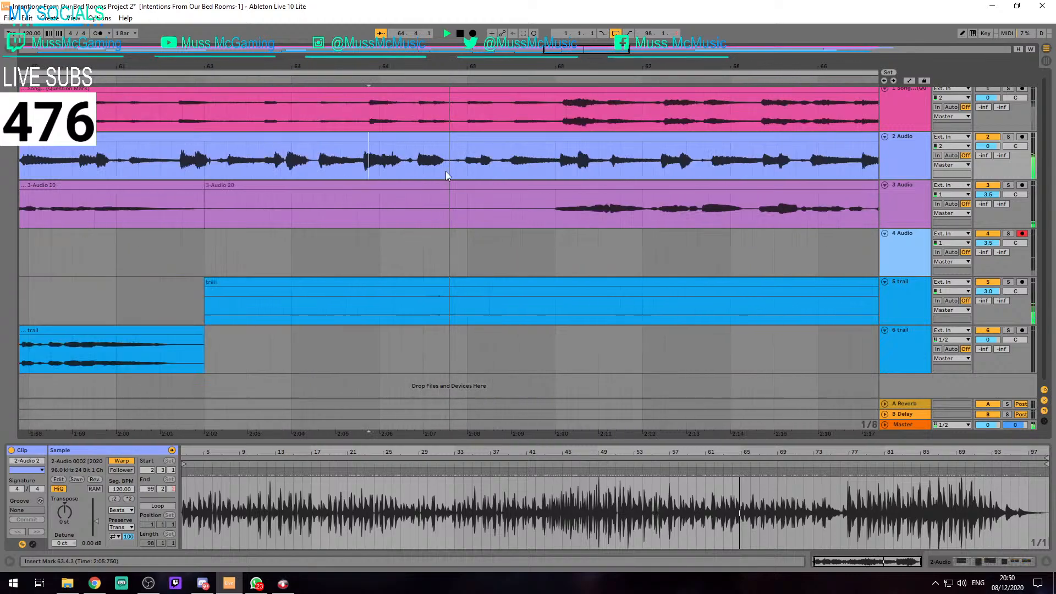
scroll(446, 171, "down", 4)
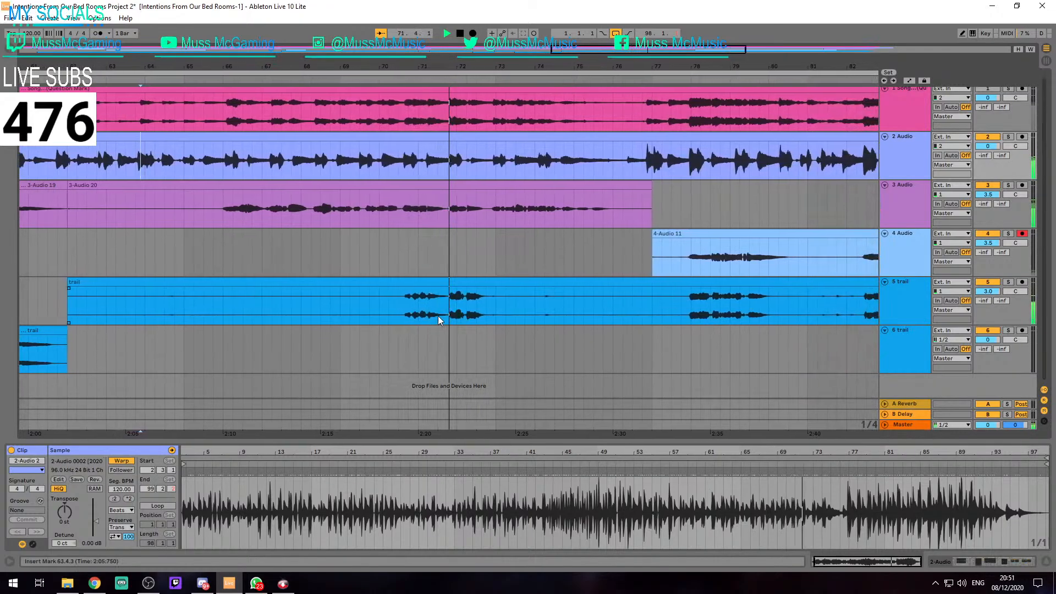
Check the timing of the track 5 trail phrase against clip 3-Audio 20 by playing from 70.3.1
left_click(377, 316)
key("space")
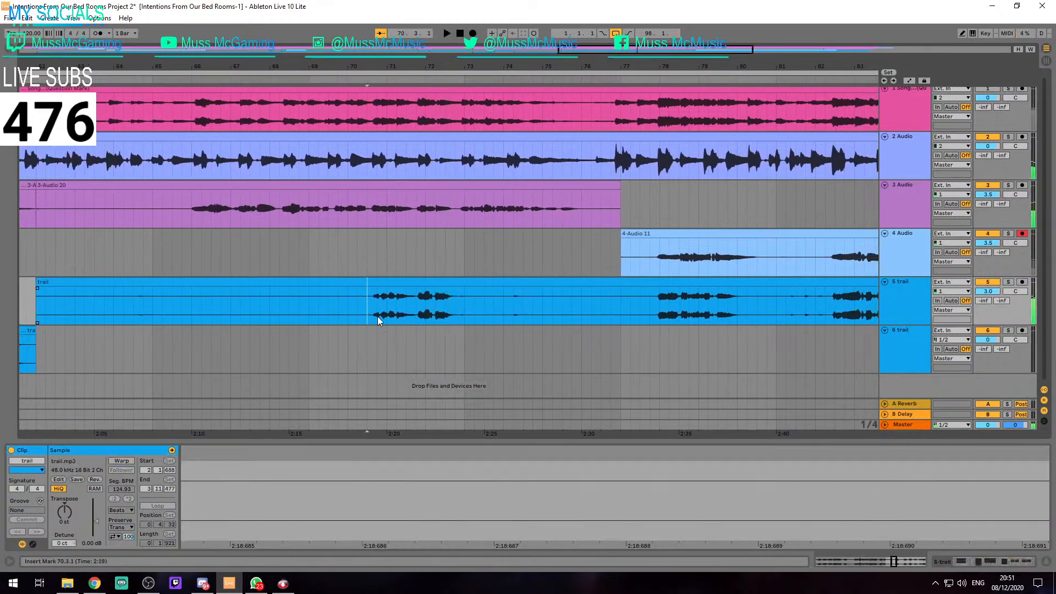
scroll(359, 306, "up", 4)
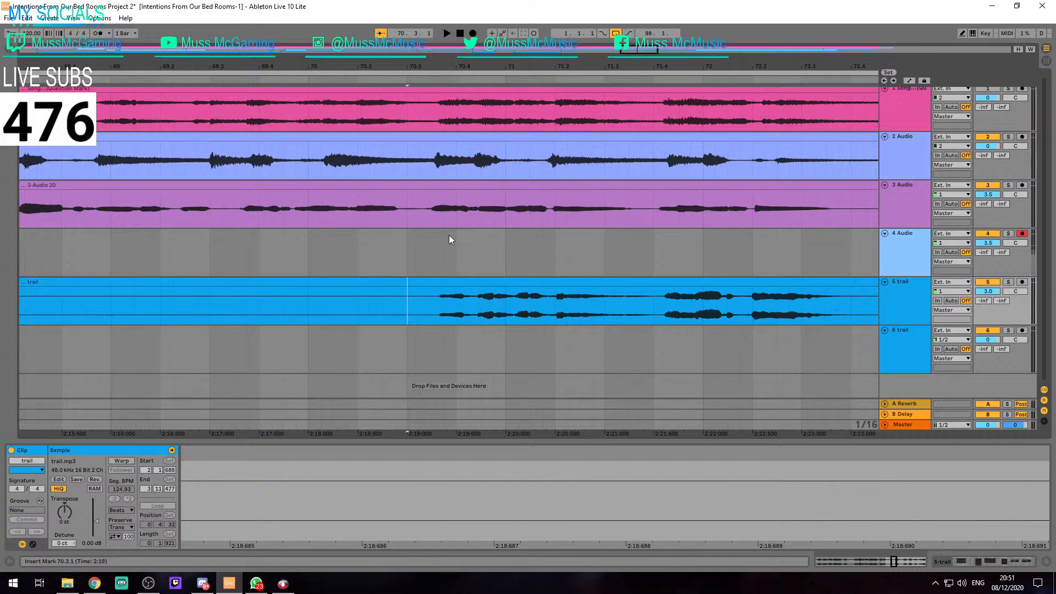
scroll(417, 286, "up", 5)
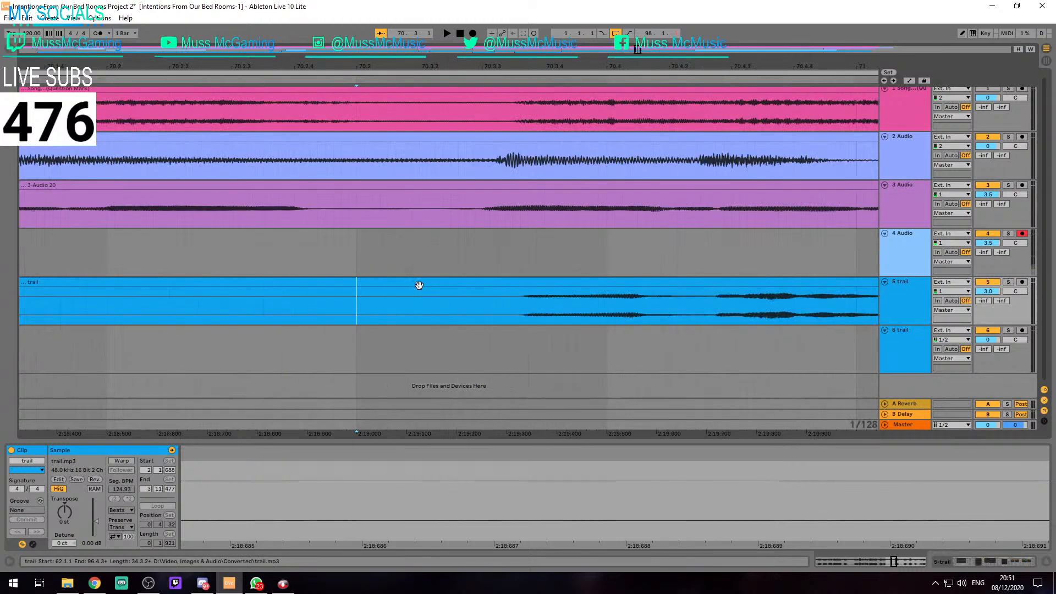
key("space")
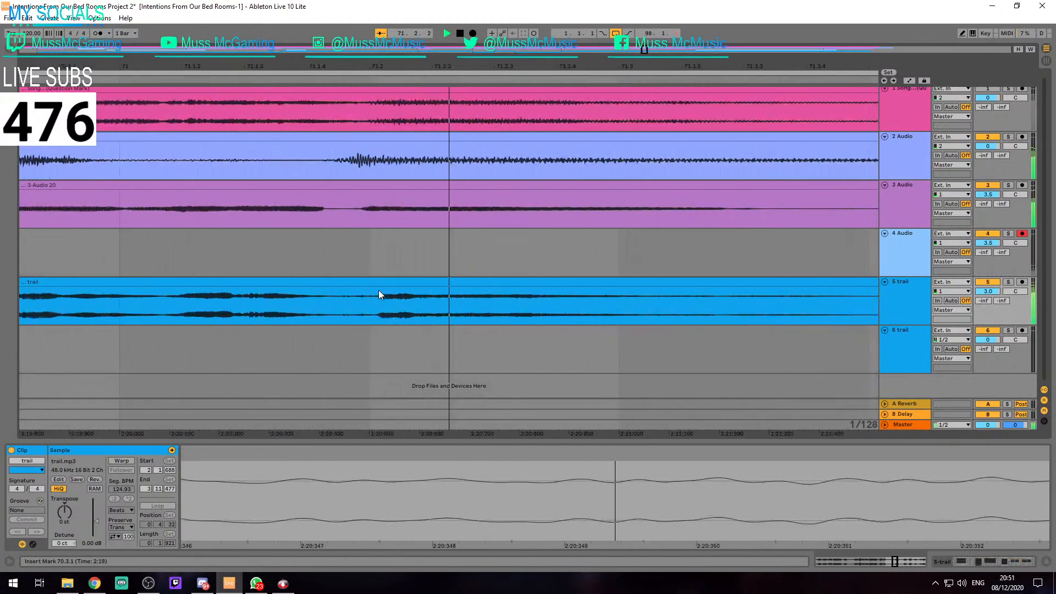
key("space")
Split the trail clip on track 5 at 70.3.1 and 73.1.1 and nudge that section slightly earlier to about 70.2.4
scroll(174, 317, "down", 5)
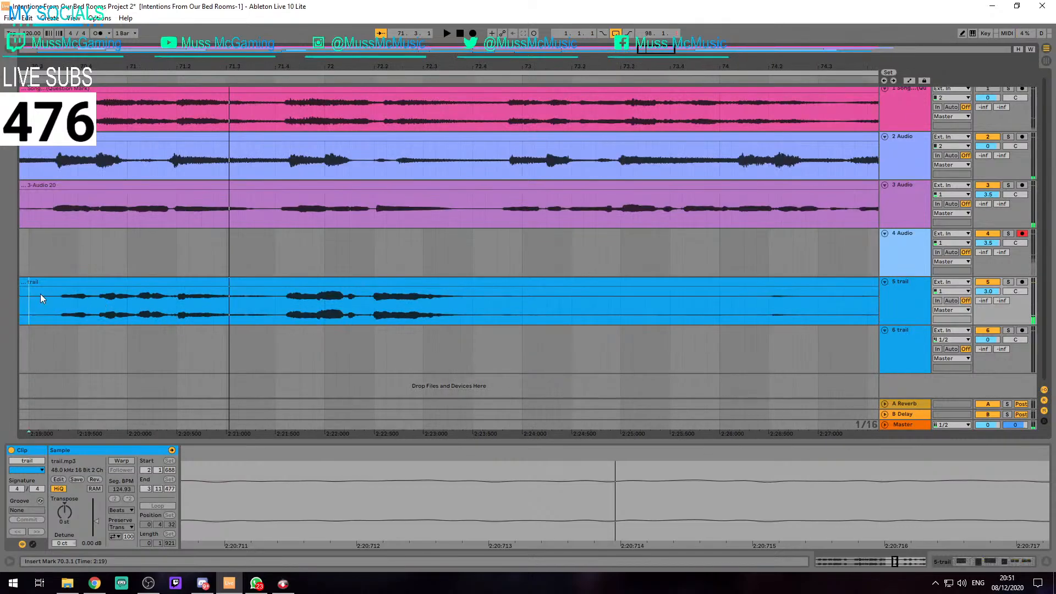
key("ctrl+e")
left_click(520, 307)
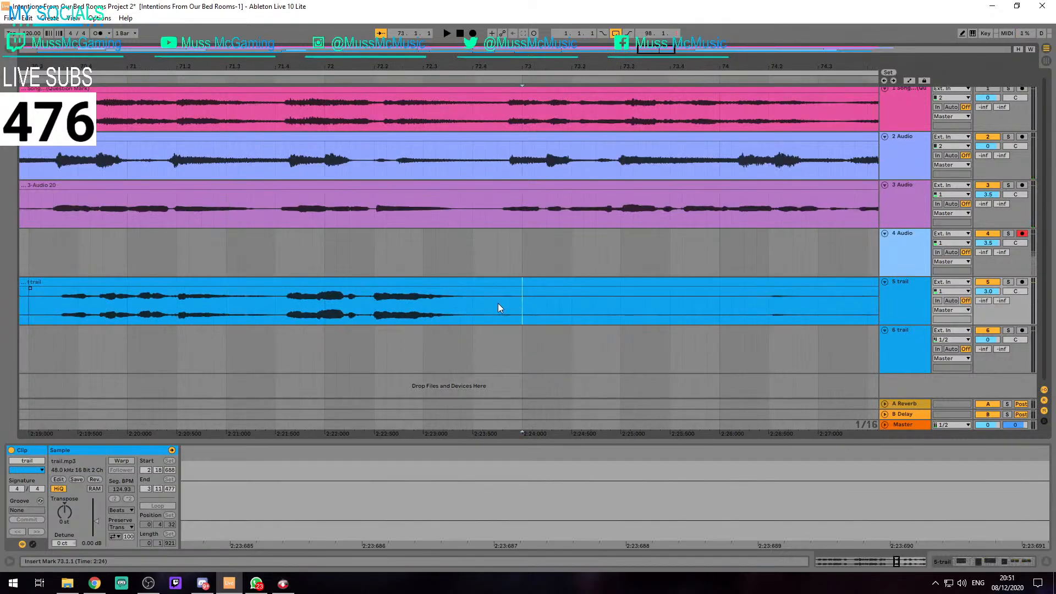
scroll(171, 297, "up", 2)
scroll(250, 309, "up", 2)
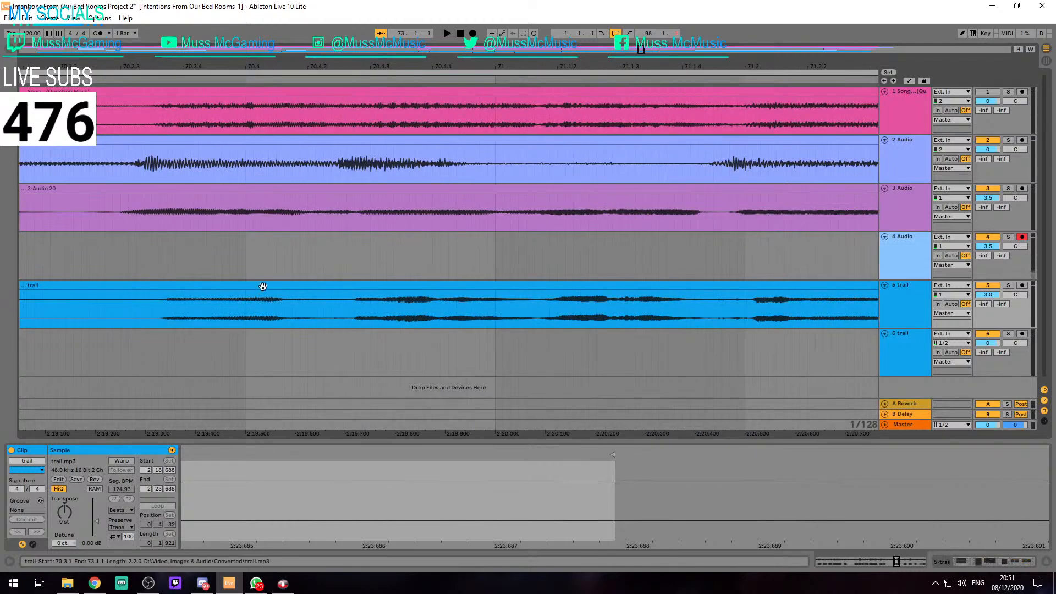
scroll(742, 300, "up", 2)
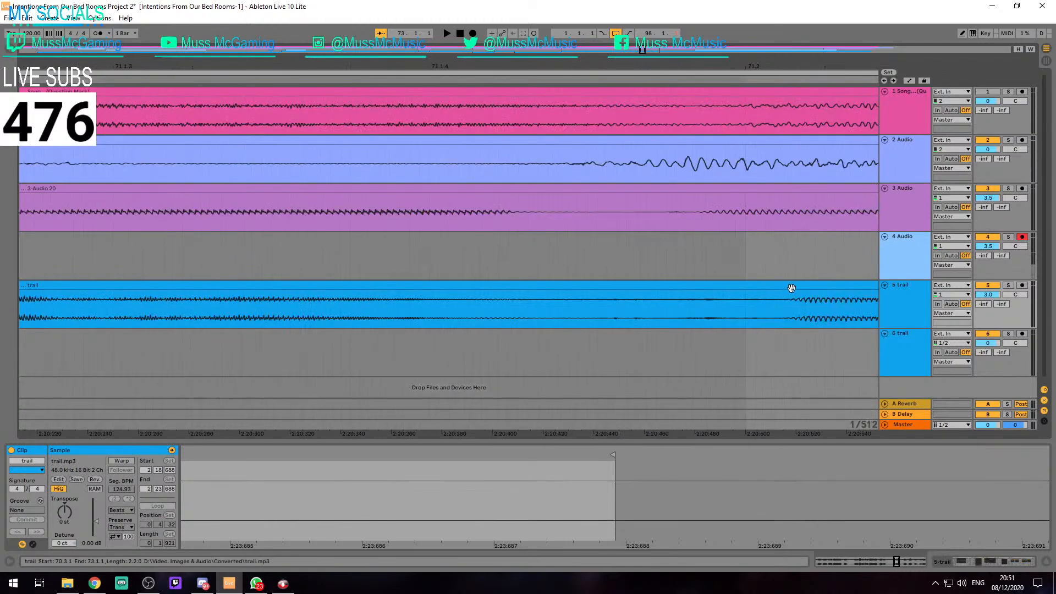
left_click_drag(791, 288, 689, 287)
scroll(689, 286, "down", 4)
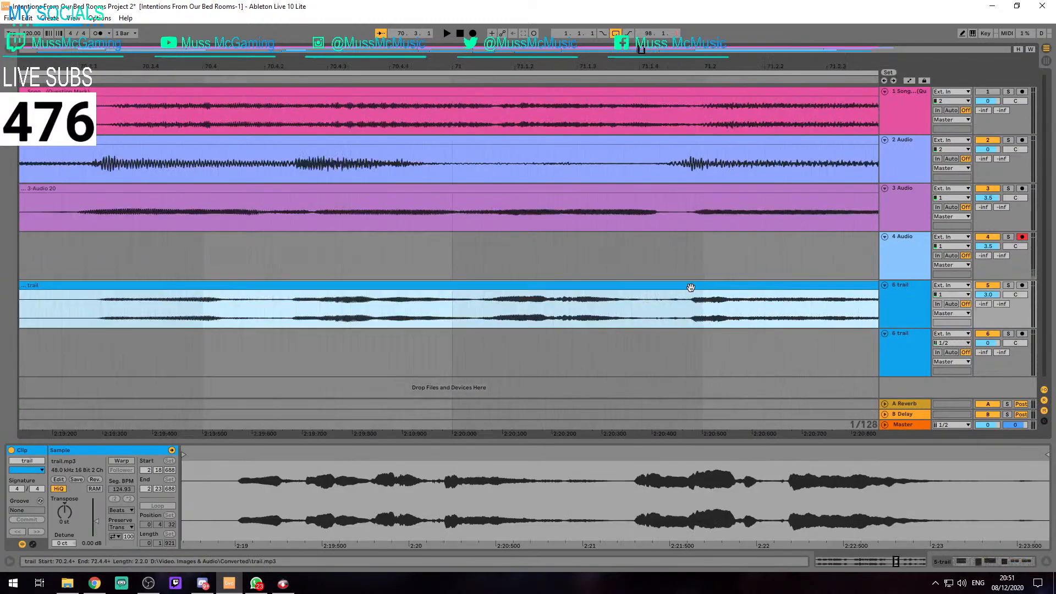
Listen to the nudged trail section on track 5 and continue the playback check from 72.4.3 into clip 4-Audio 11
key("space")
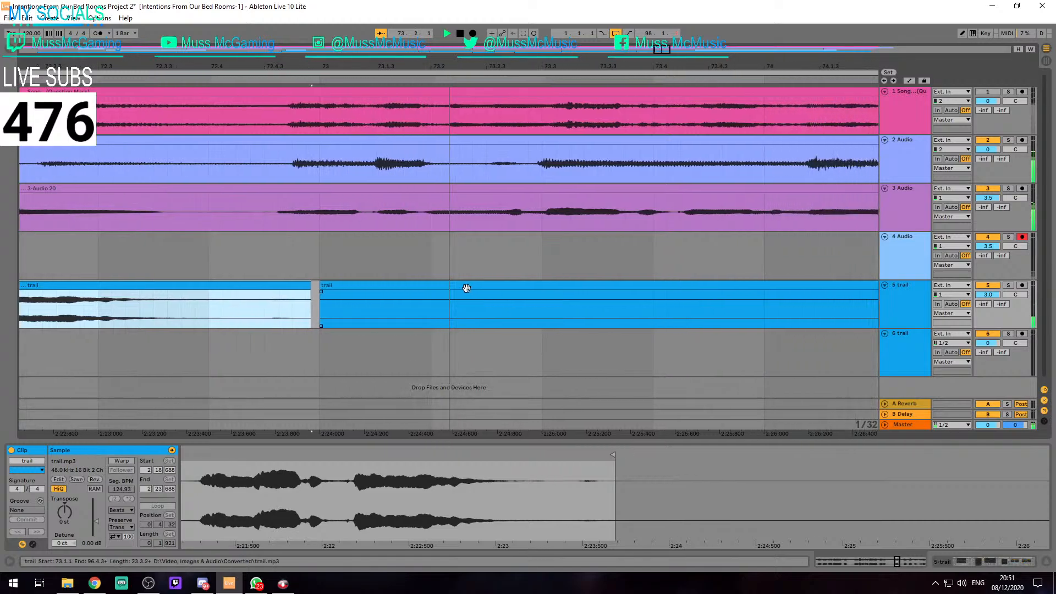
key("space")
left_click(123, 223)
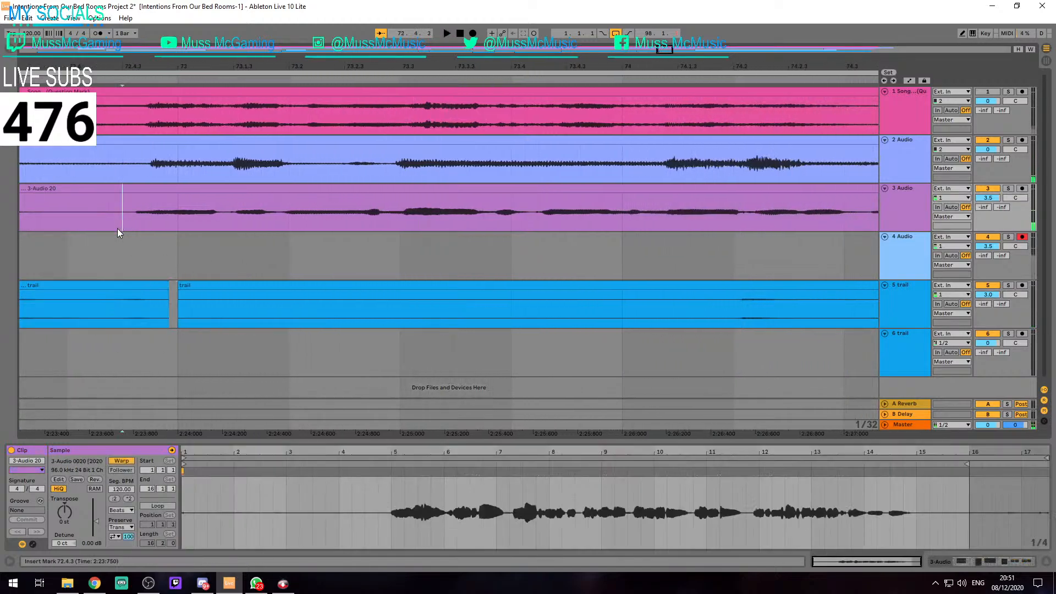
key("space")
scroll(227, 276, "down", 6)
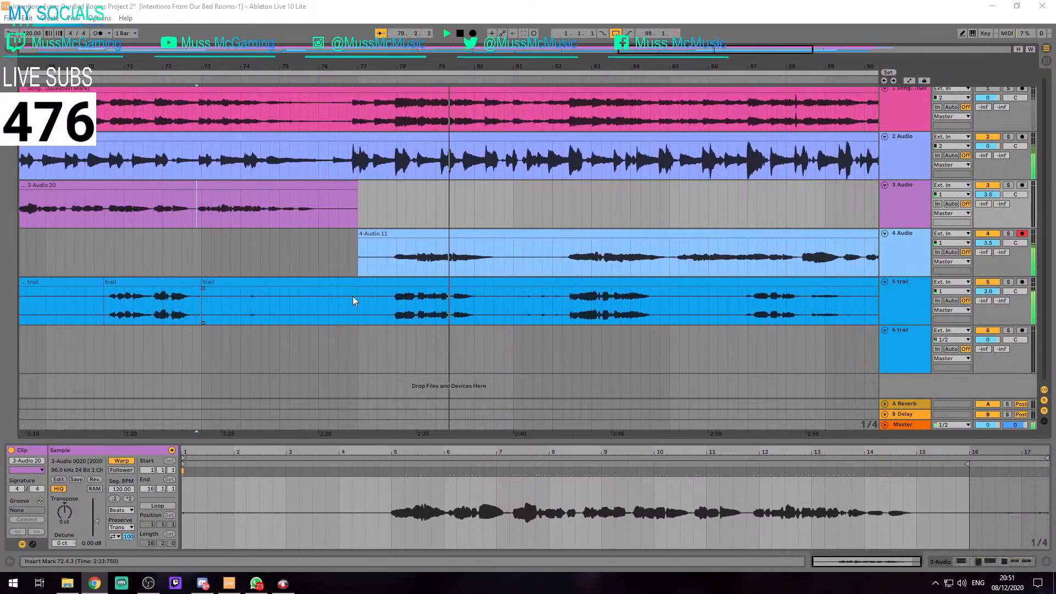
Move the trail clip at 73.1.1 from track 5 straight down to track 6 and listen to it against 4-Audio 11
left_click(461, 282)
scroll(467, 297, "down", 3)
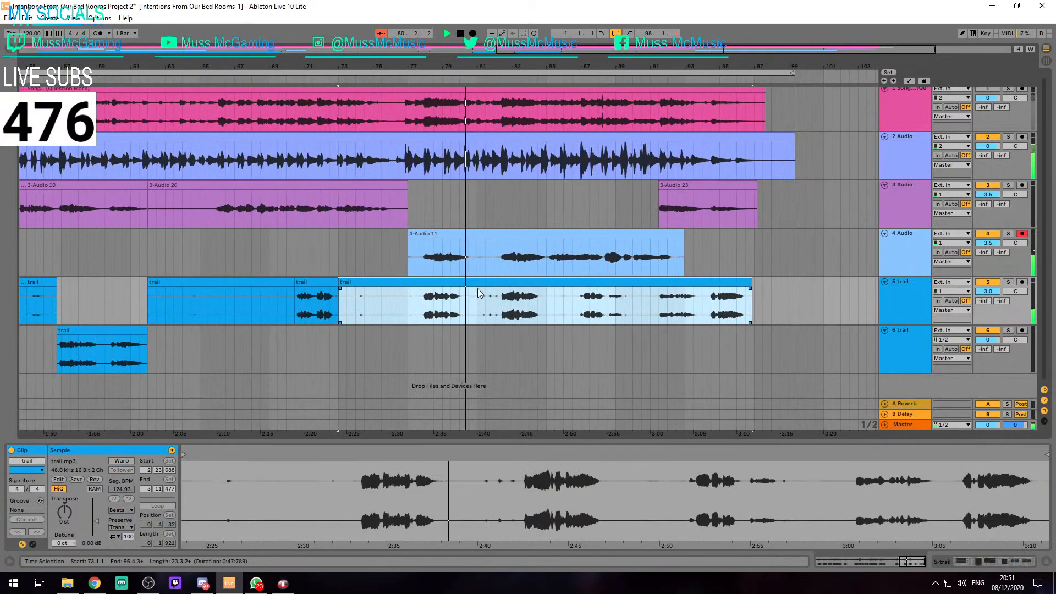
left_click_drag(479, 293, 480, 337)
scroll(364, 314, "up", 5)
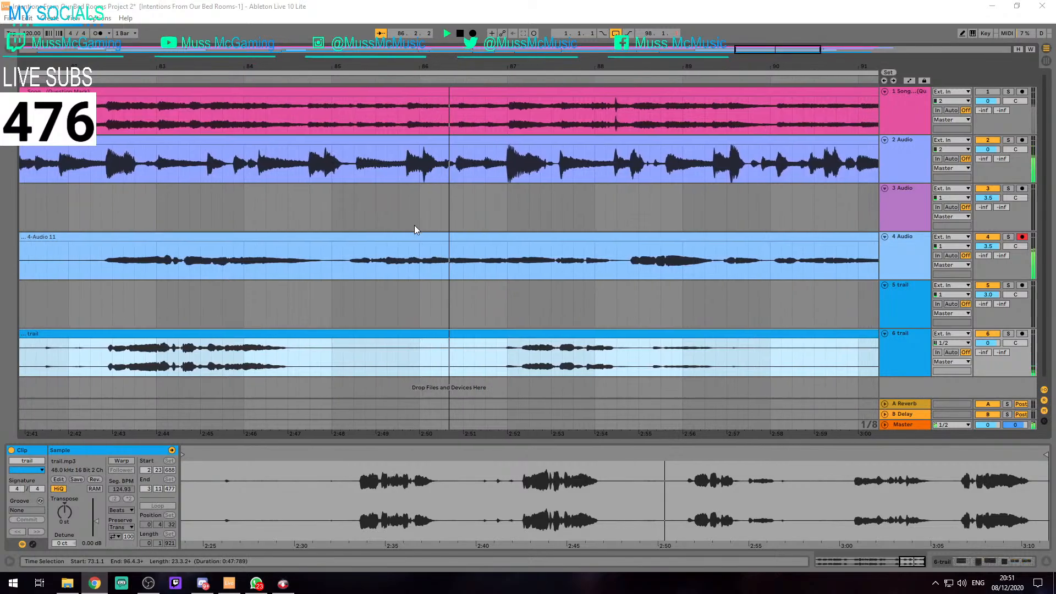
left_click(444, 292)
key("space")
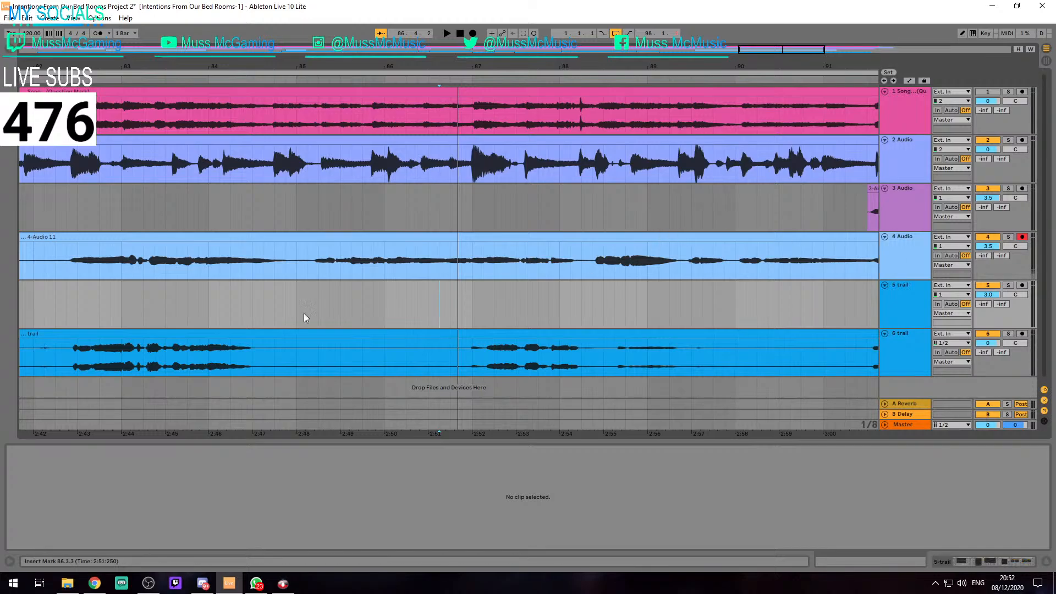
Trim the start of the last trail clip on track 6 to 77.3.1 and play it back
scroll(296, 299, "down", 6)
scroll(603, 331, "up", 2)
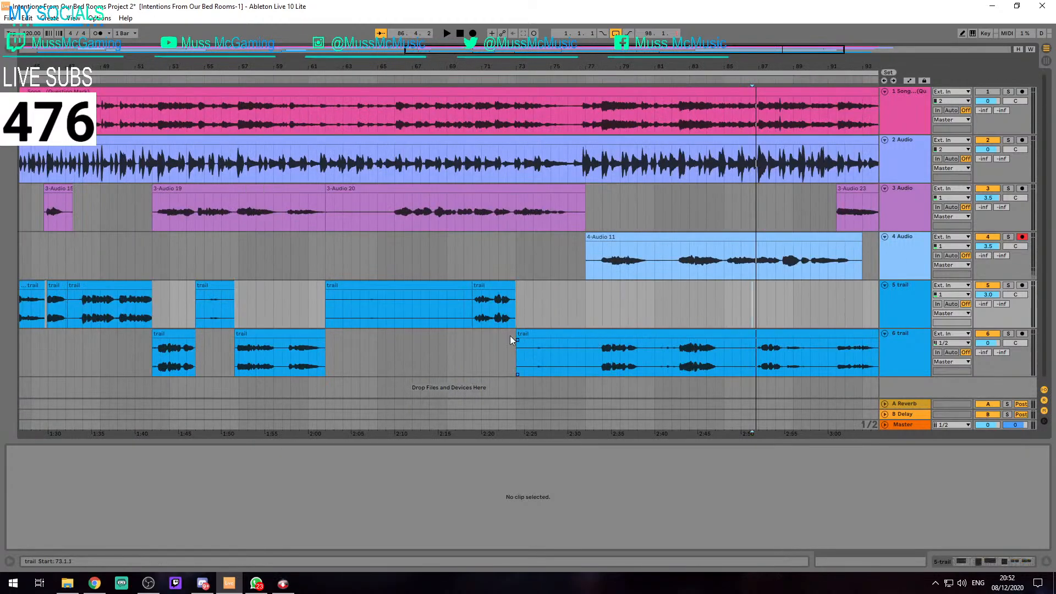
left_click_drag(516, 338, 595, 341)
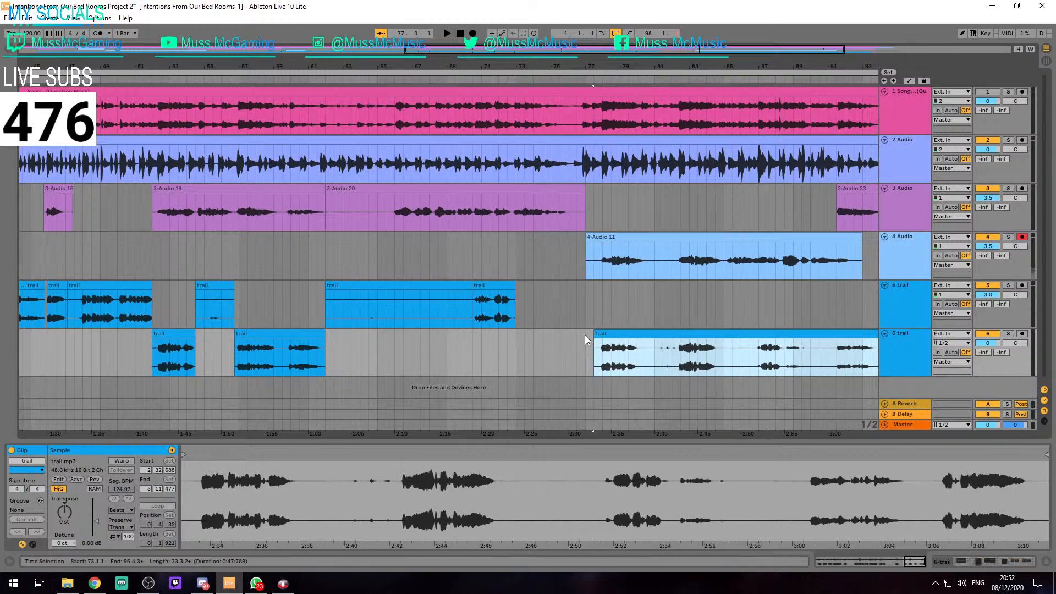
scroll(609, 331, "right", 5)
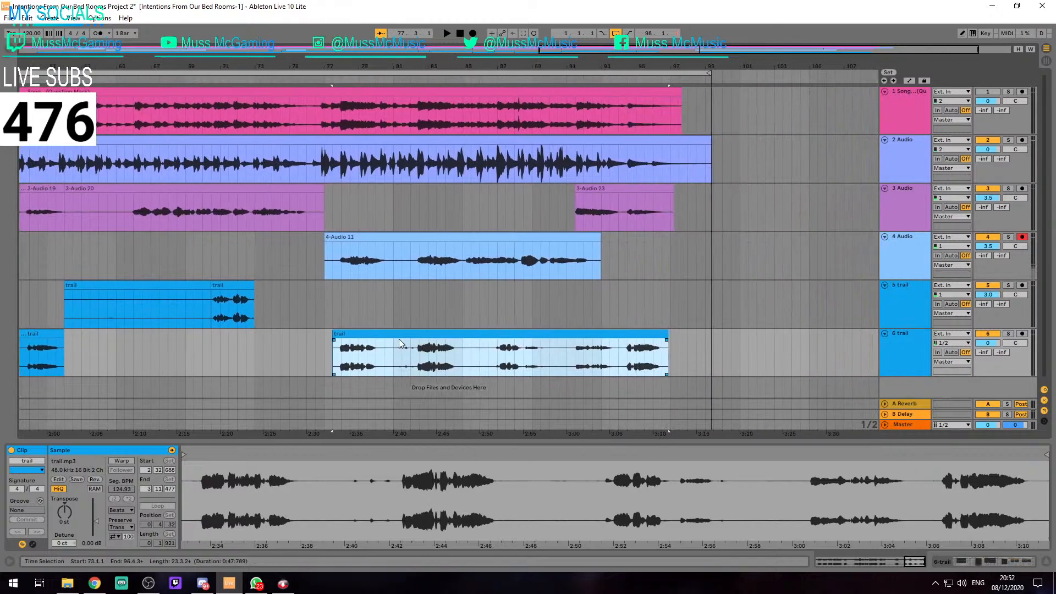
key("space")
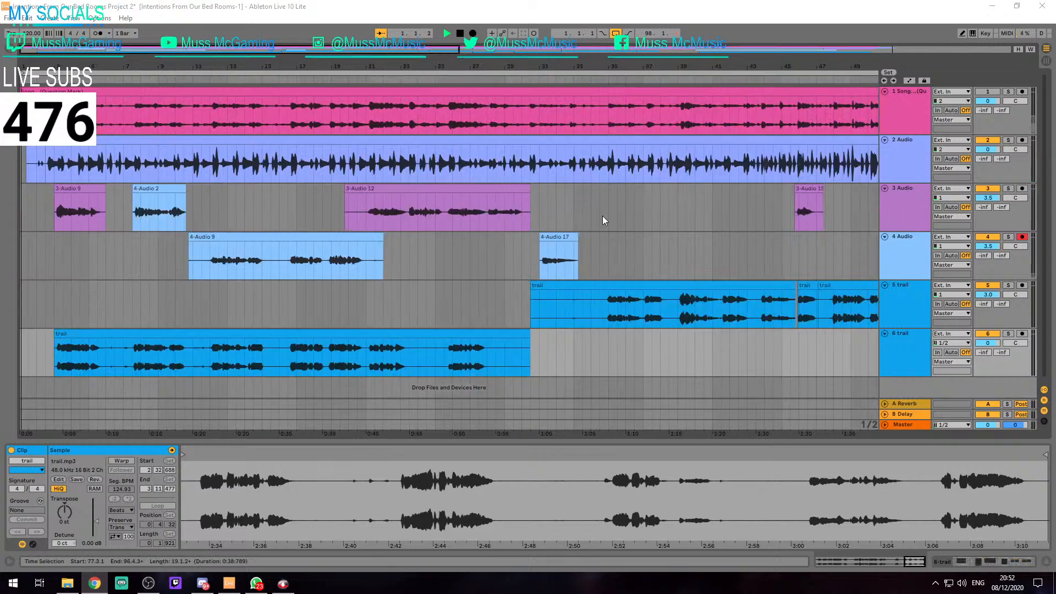
View the whole arrangement, place the insert mark at the end of clip 4-Audio 9, stop playback and switch to Chrome
scroll(268, 208, "down", 4)
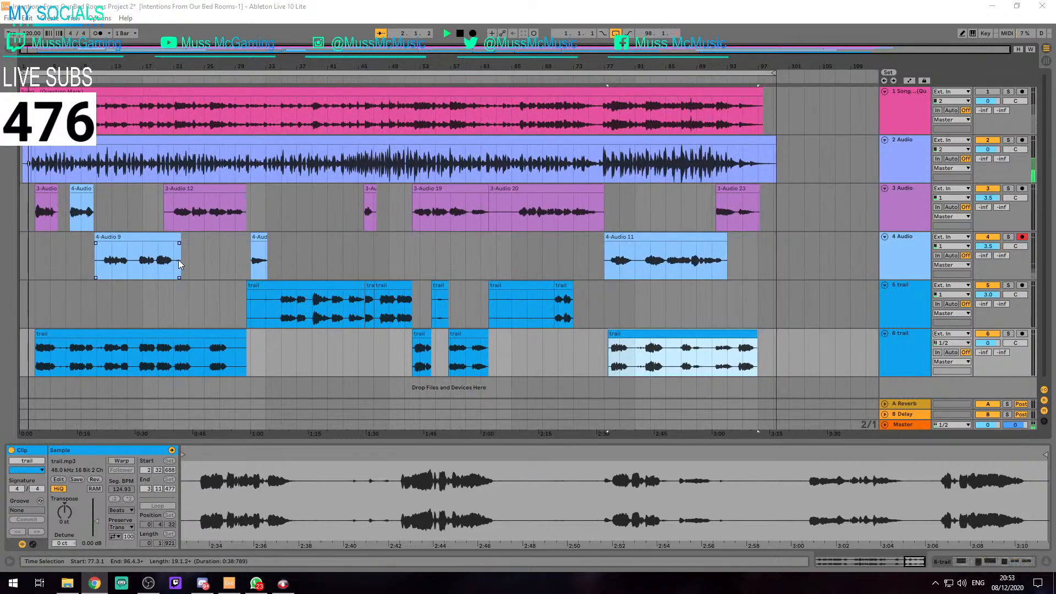
left_click(181, 259)
key("space")
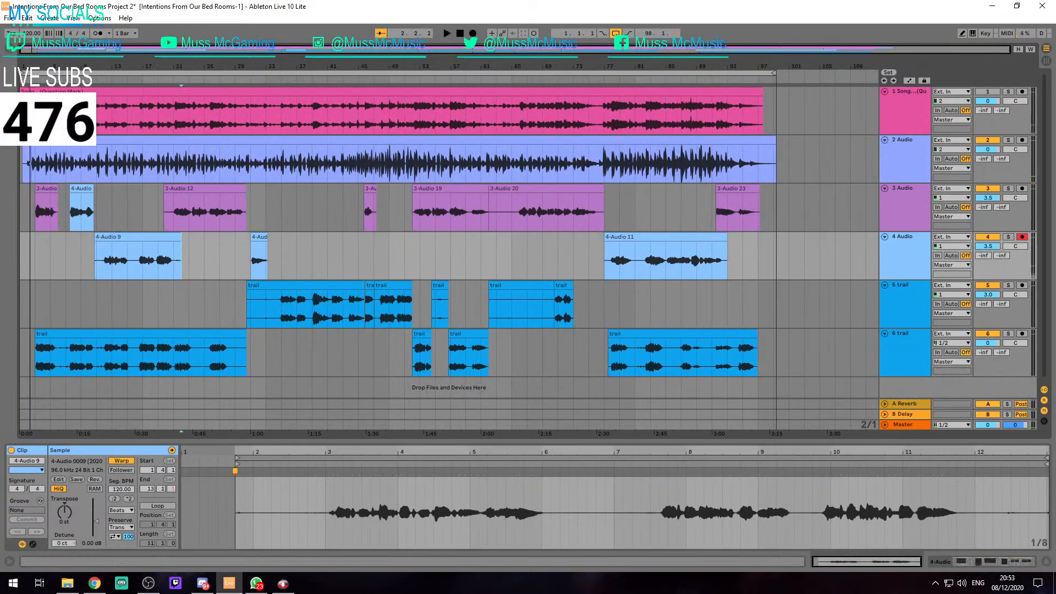
key("alt+Tab")
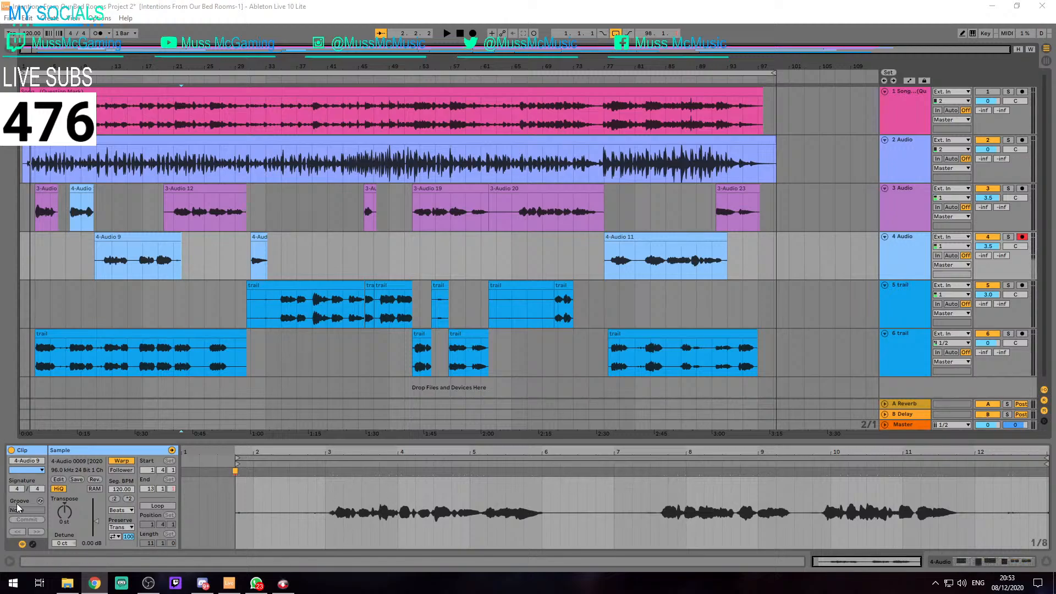
Save the project, place the insert mark at 105.1.1 on track 6 and hide the clip detail view
left_click(83, 352)
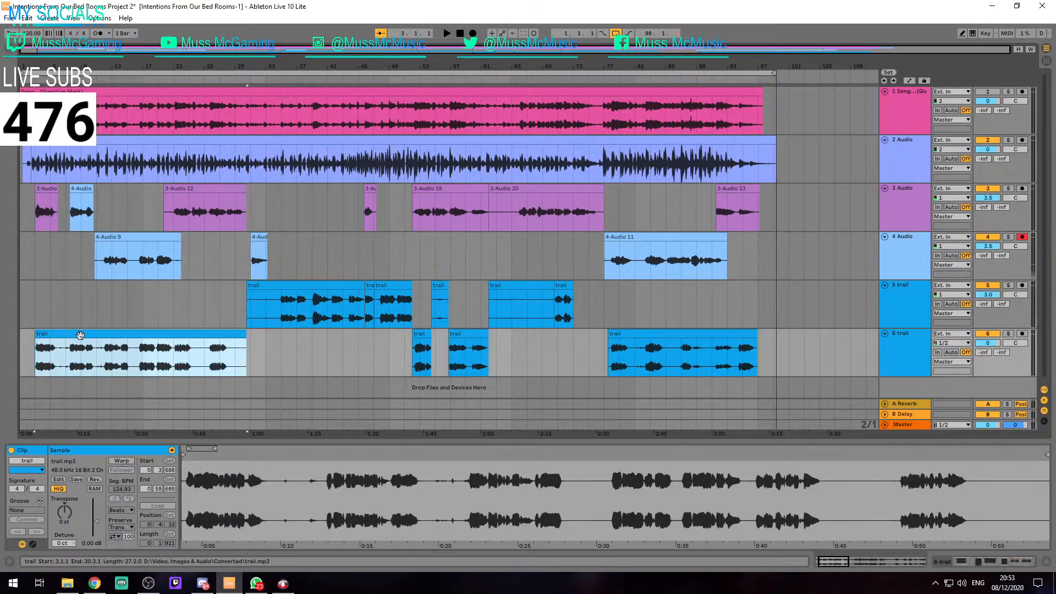
key("ctrl+s")
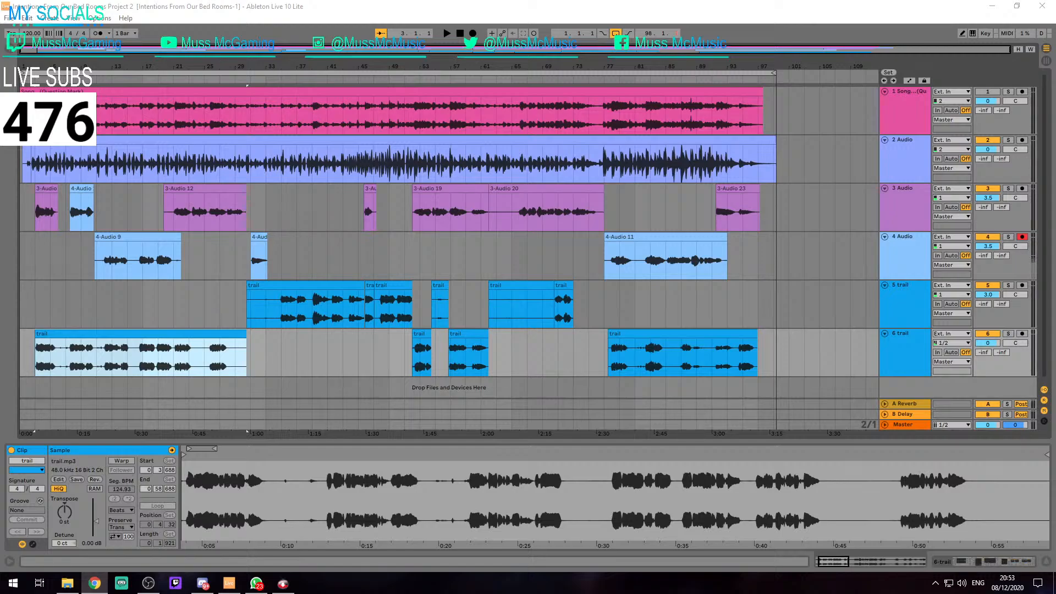
left_click(96, 342)
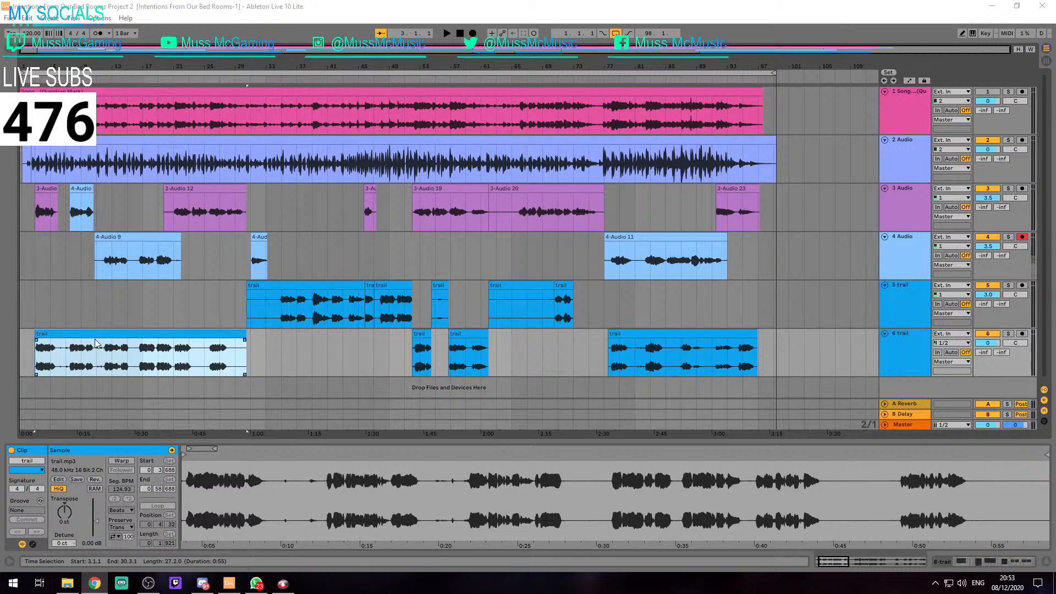
scroll(70, 307, "up", 5)
scroll(70, 307, "down", 5)
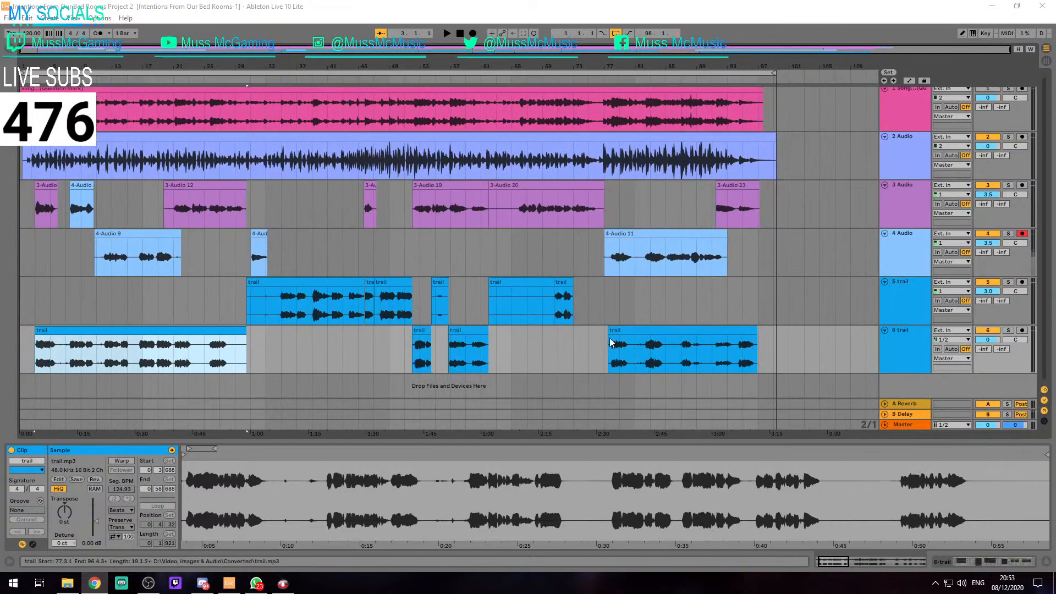
left_click(820, 355)
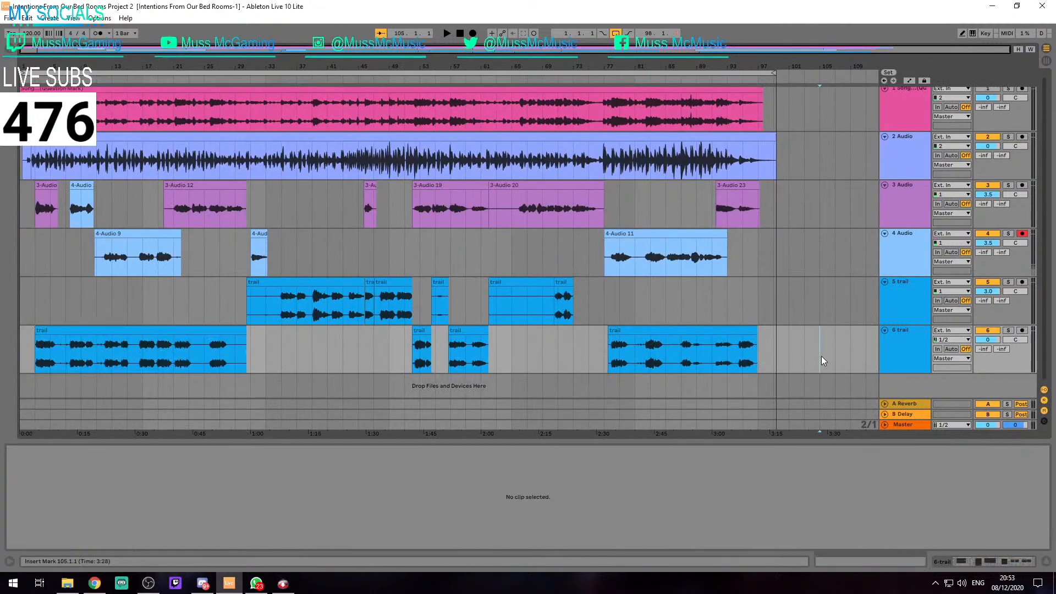
key("ctrl+alt+l")
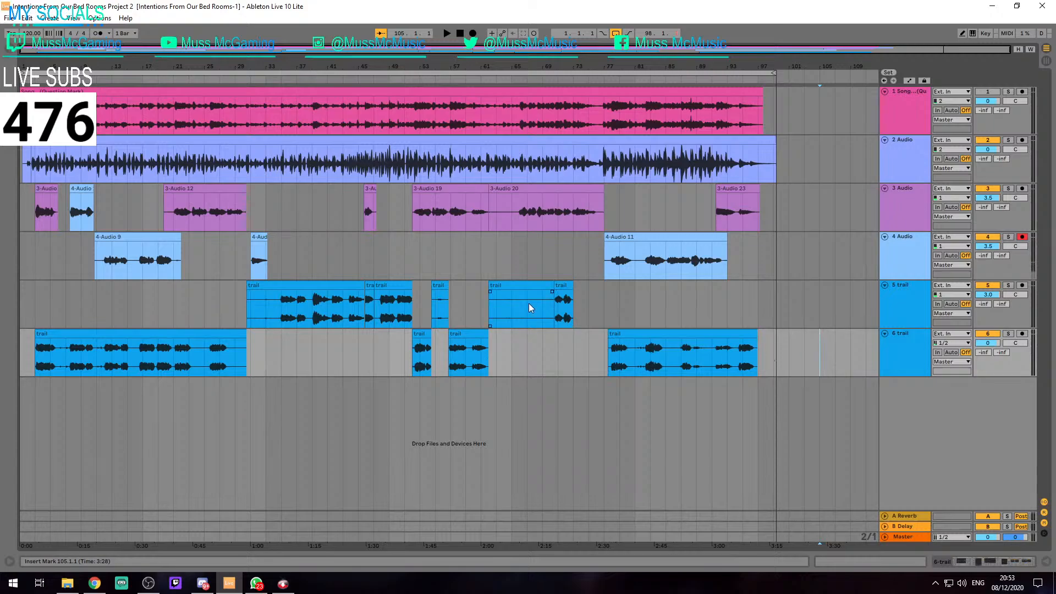
Delete the near-silent trail clip at 62.1.1 on track 5 and move the trail clip after it straight down to track 6
left_click(541, 297)
key("z")
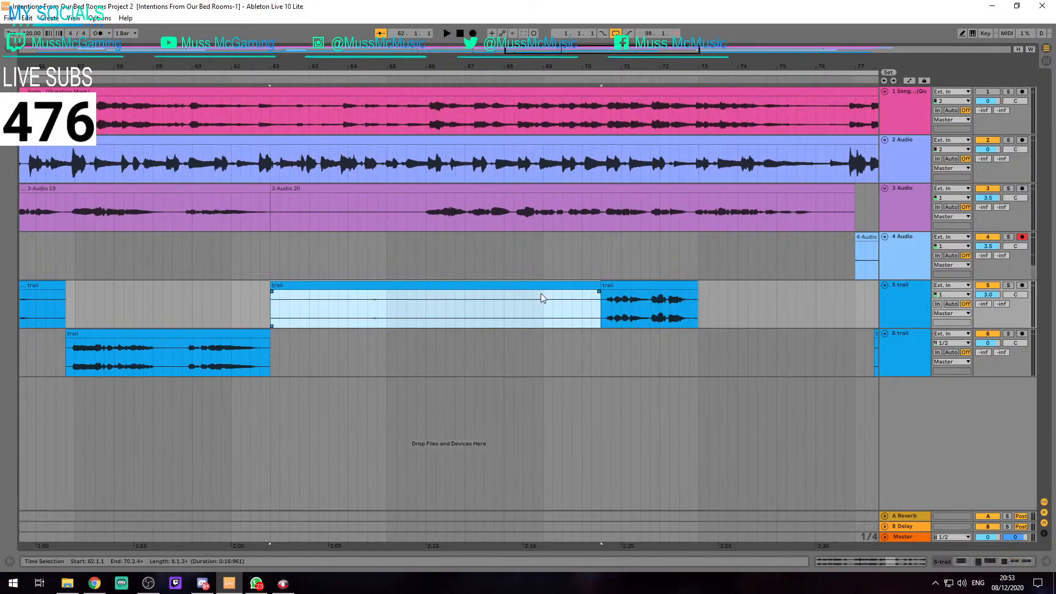
key("Delete")
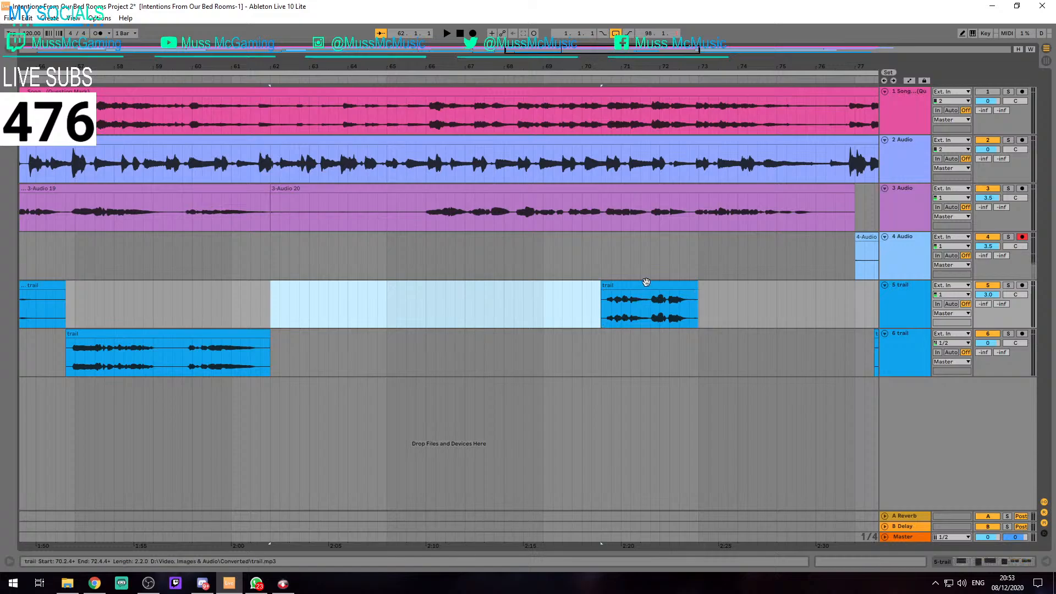
left_click_drag(646, 282, 640, 333)
key("x")
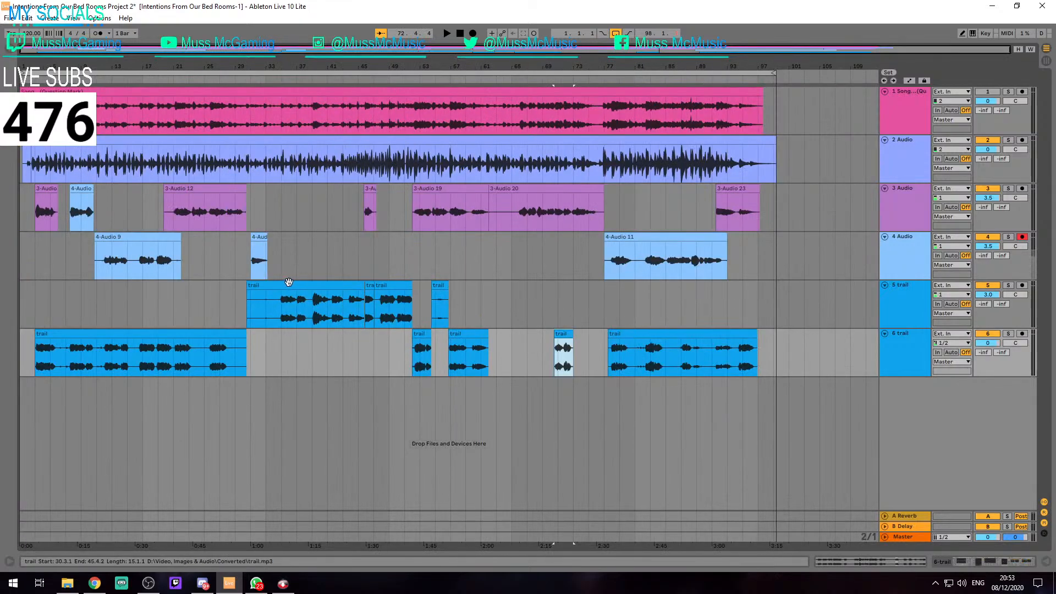
Trim the start of the first trail clip on track 5 to 34.3.1, play it briefly and set the insert mark at 3.1.1
left_click_drag(248, 286, 280, 286)
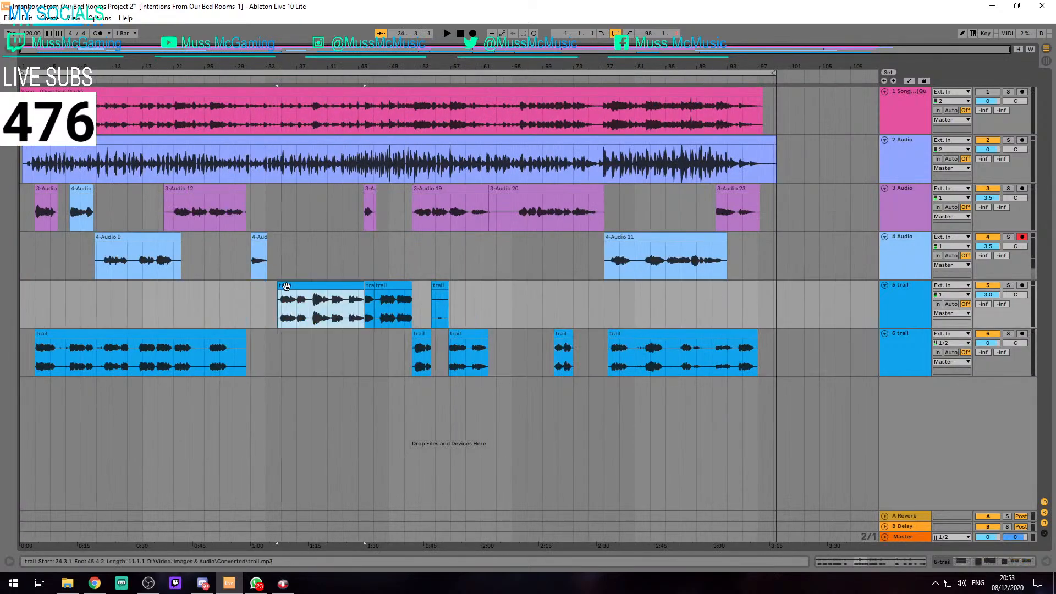
key("space")
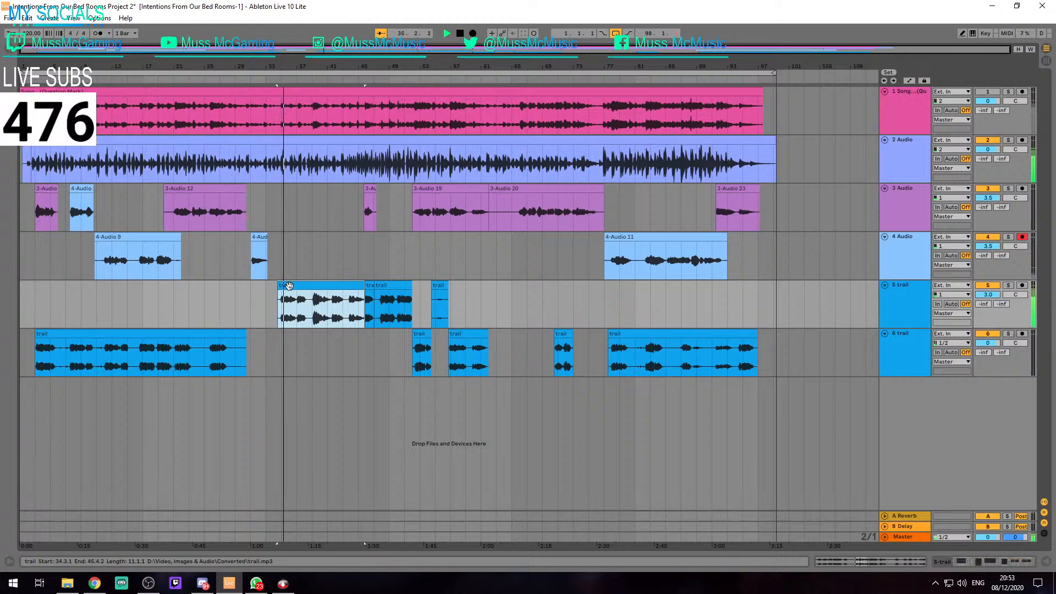
key("space")
scroll(284, 286, "up", 3)
scroll(284, 286, "down", 2)
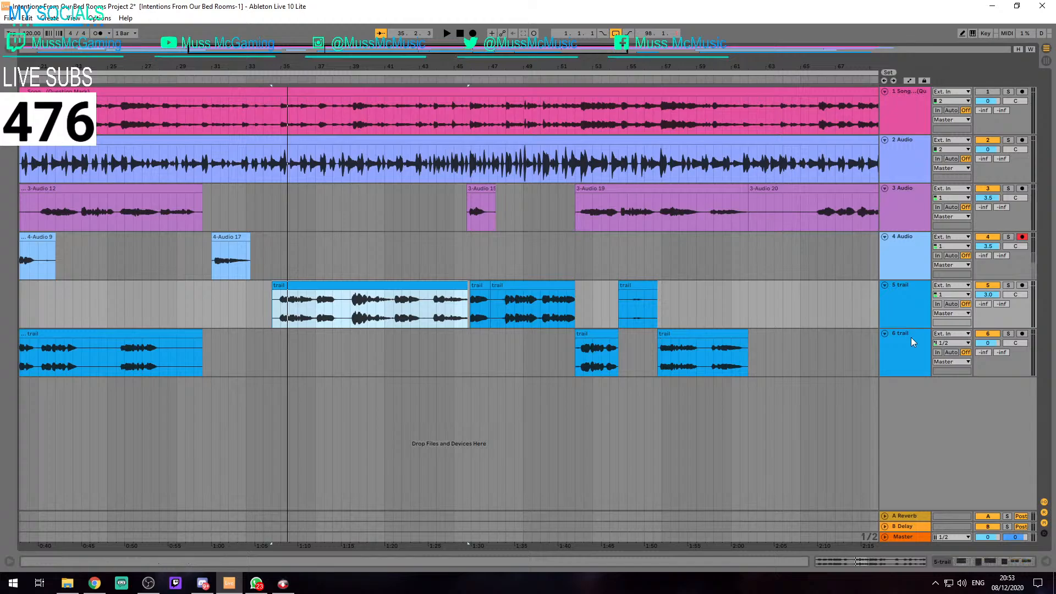
scroll(365, 303, "down", 3)
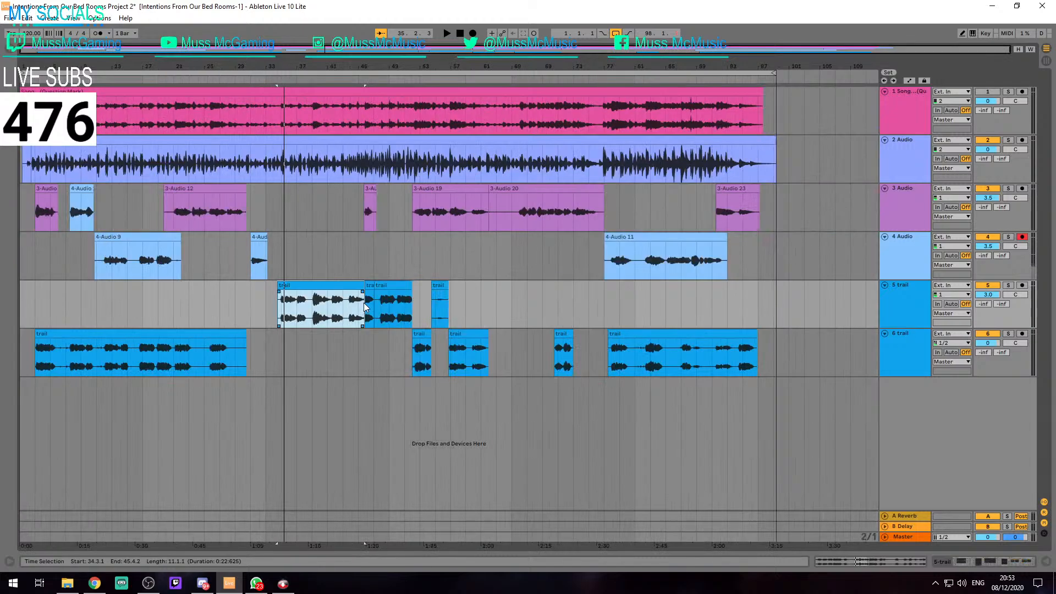
left_click(33, 308)
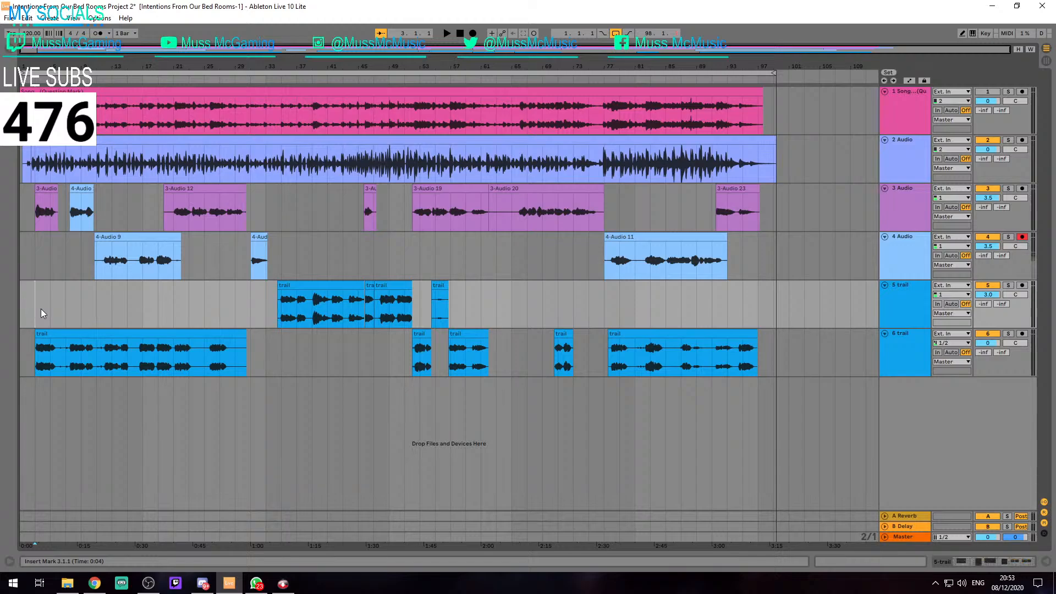
Try hiding the mixer, return-track and in/out sections of the arrangement, and bring them all back
left_click(1045, 517)
left_click(1044, 503)
left_click(1043, 502)
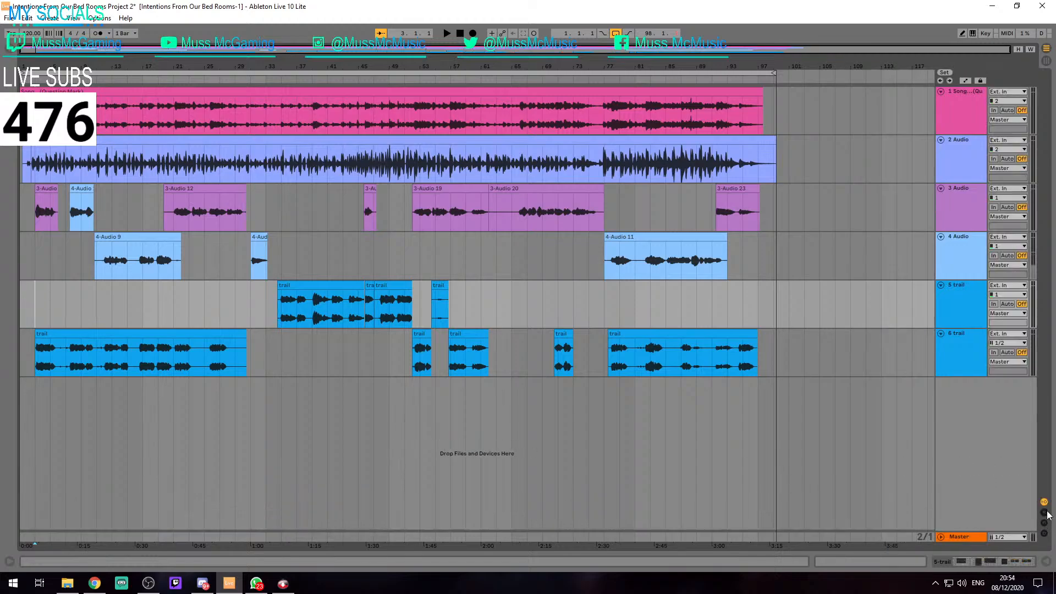
left_click(1045, 513)
left_click(1045, 514)
left_click(1045, 515)
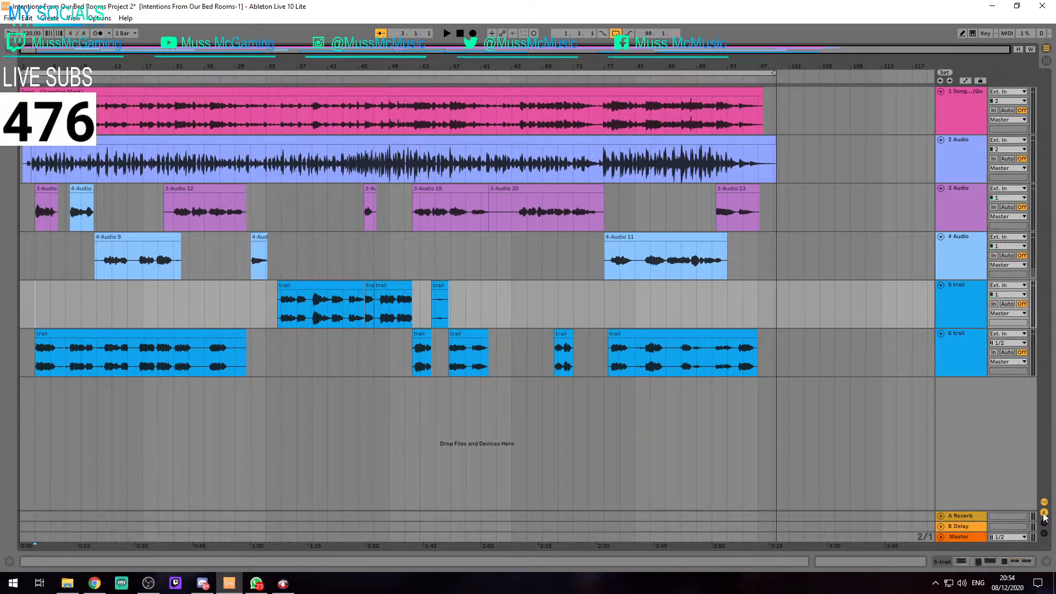
left_click(1045, 515)
left_click(1045, 523)
left_click(1045, 515)
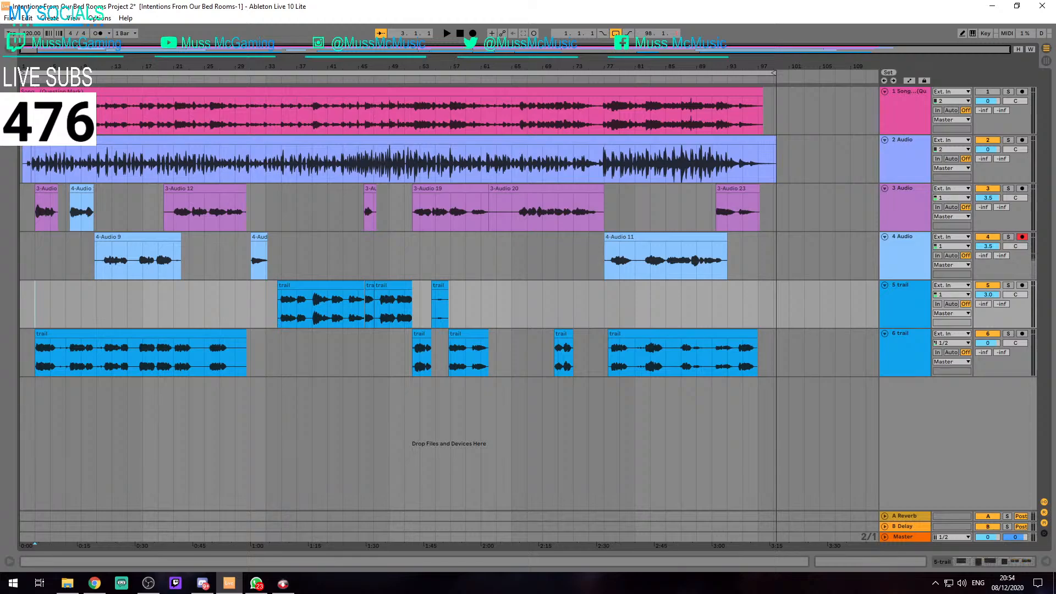
key("alt+Tab")
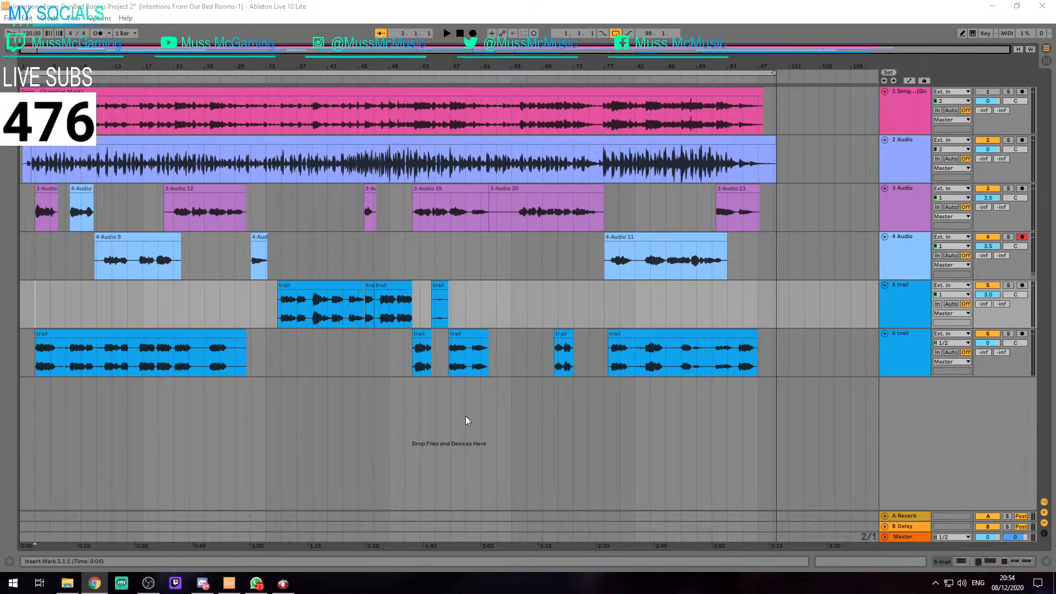
Open track 6's device chain and review its Auto Filter, Compressor, Channel EQ, Chorus and Reverb
double_click(912, 345)
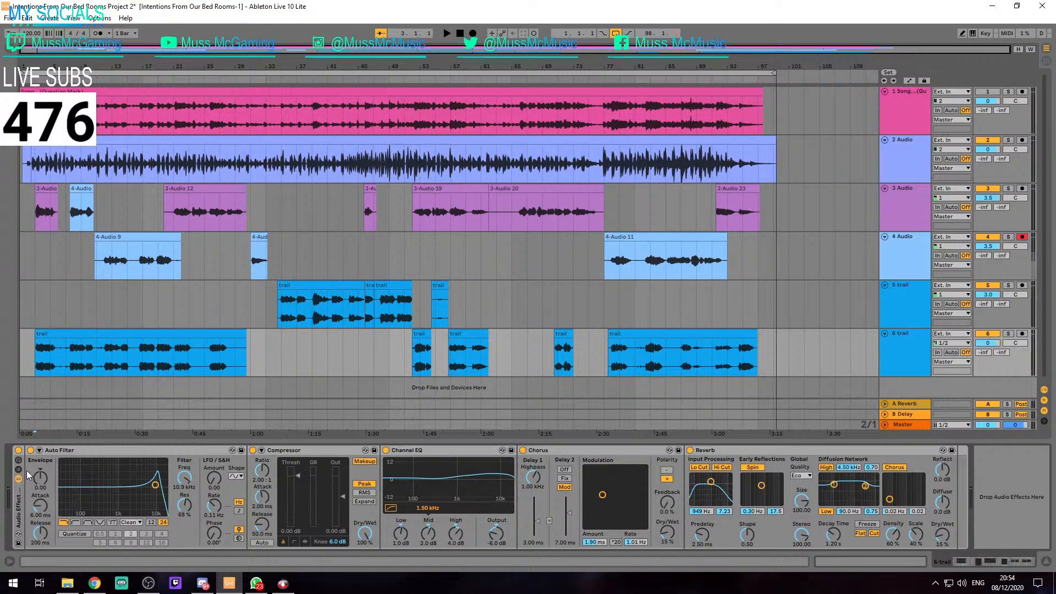
left_click(69, 451)
left_click(304, 451)
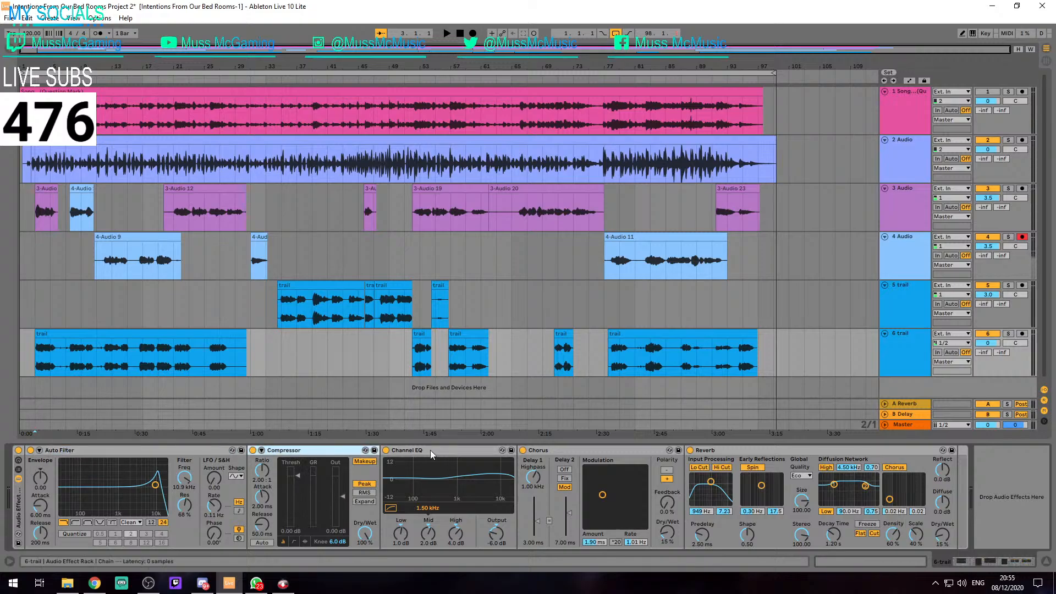
left_click(430, 450)
left_click(550, 451)
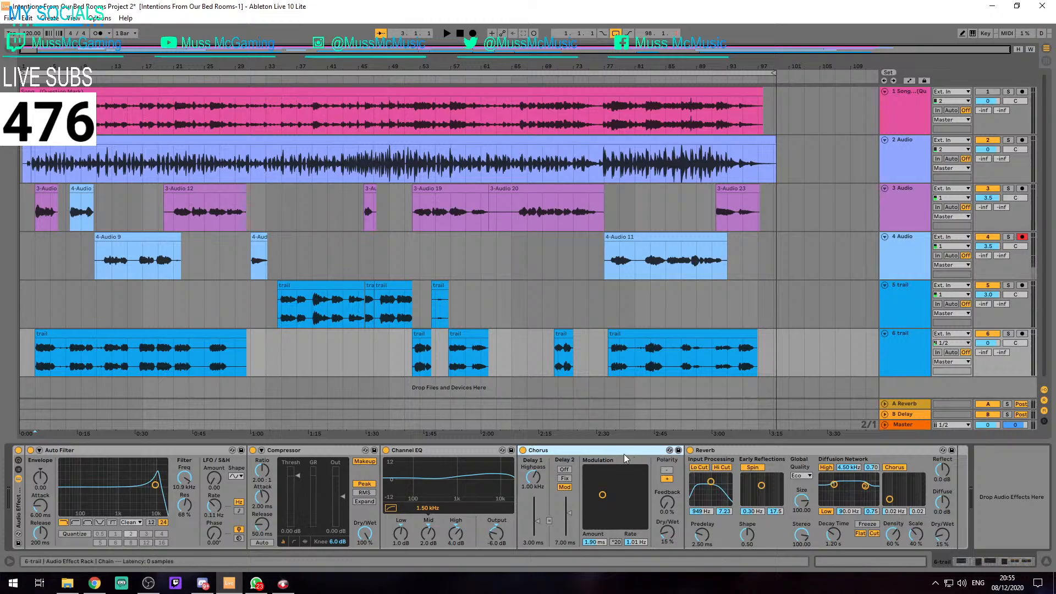
left_click(829, 450)
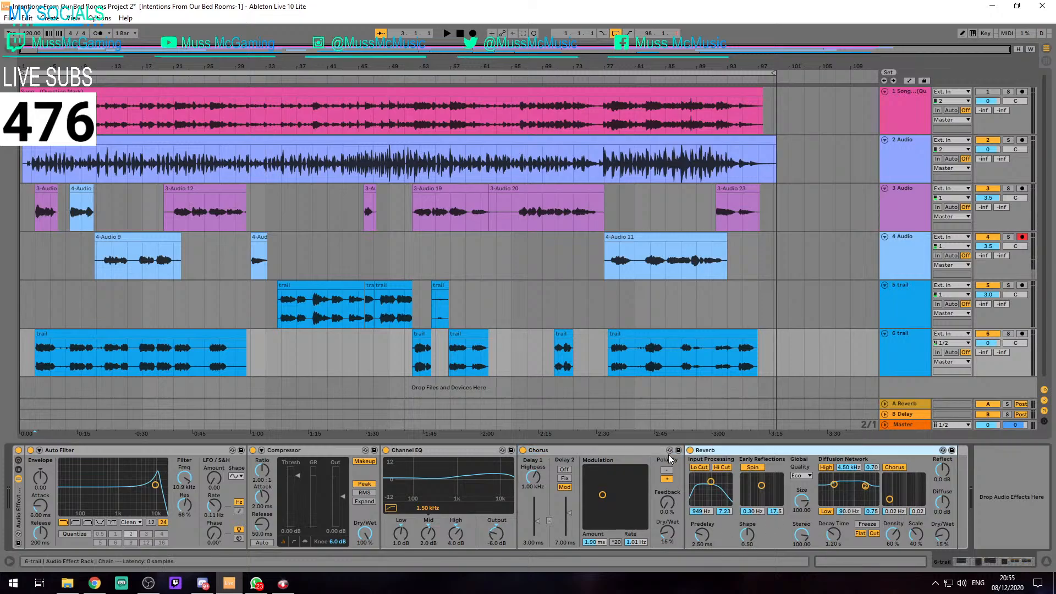
Turn off the Audio Effect Rack on each of tracks 2 to 6
left_click(906, 292)
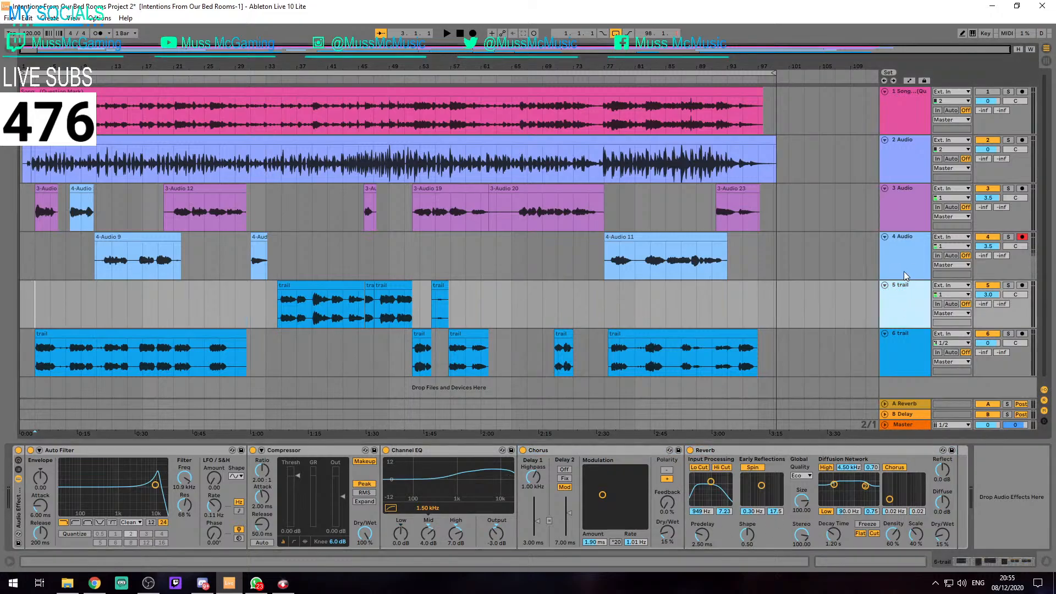
left_click(903, 266)
left_click(903, 216)
left_click(909, 177)
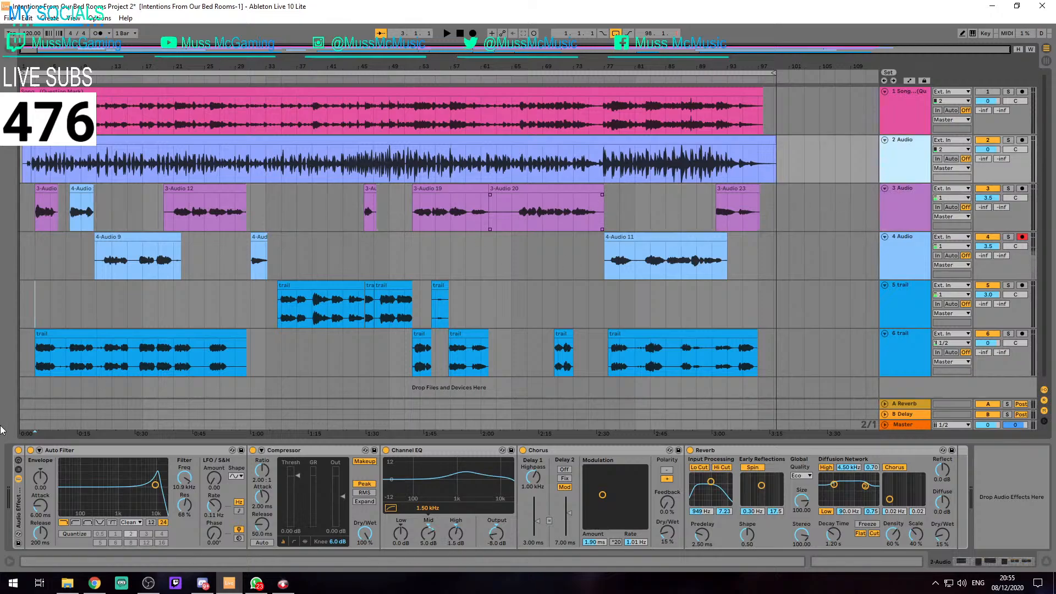
left_click(863, 226)
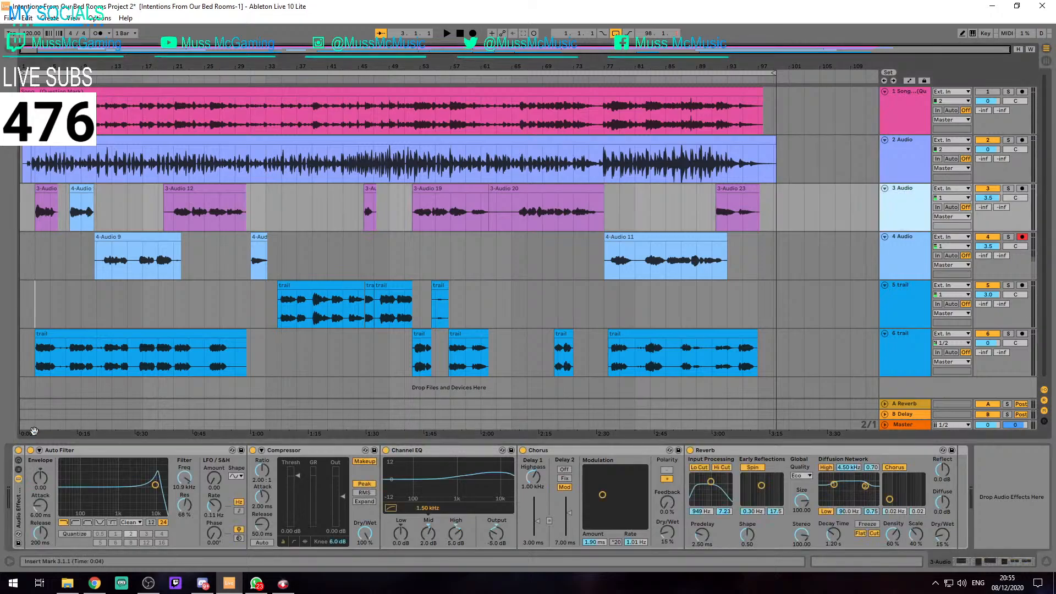
left_click(18, 451)
left_click(887, 268)
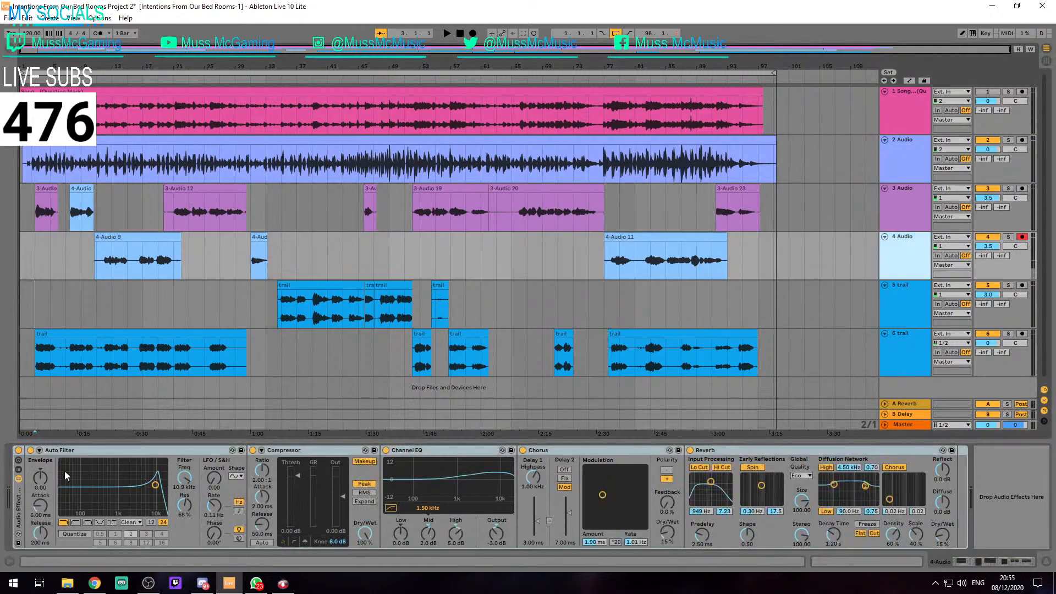
left_click(18, 451)
left_click(838, 352)
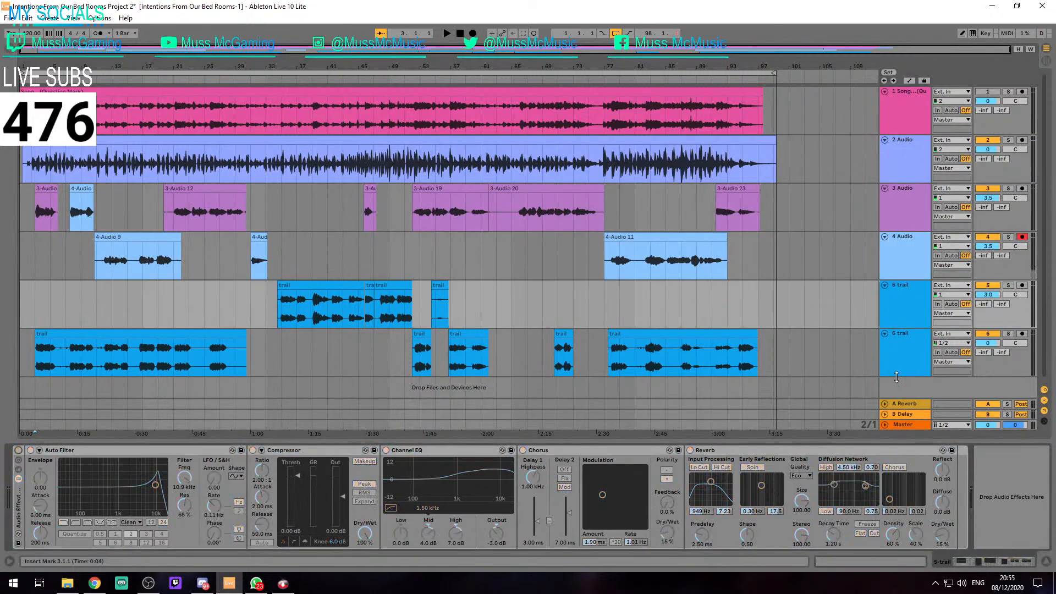
left_click(19, 451)
left_click(361, 422)
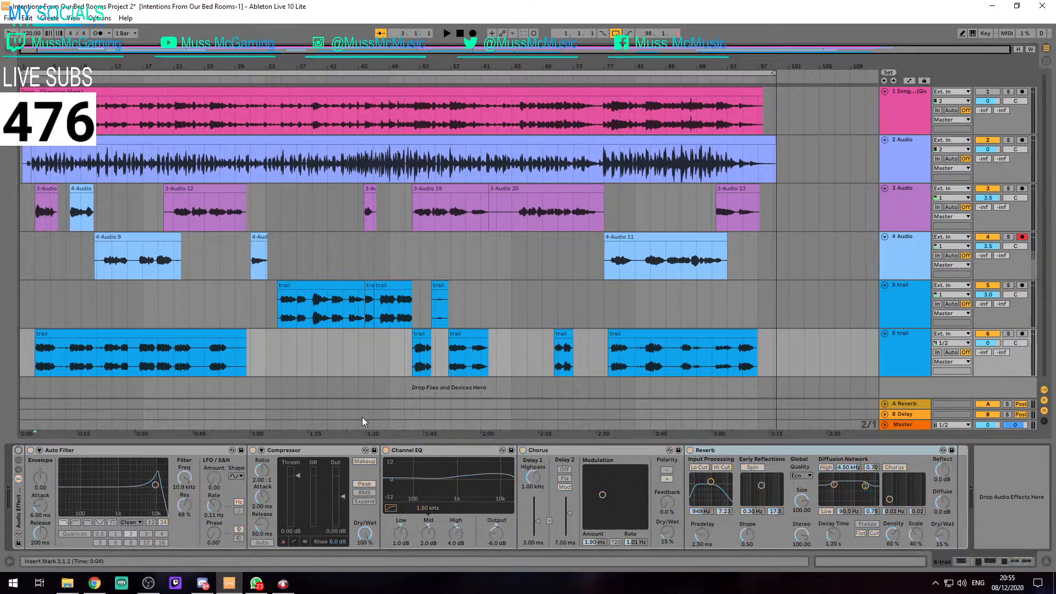
Play the arrangement from the first trail clip on track 6 at 3.1.1 with the effect racks bypassed
left_click(115, 333)
key("space")
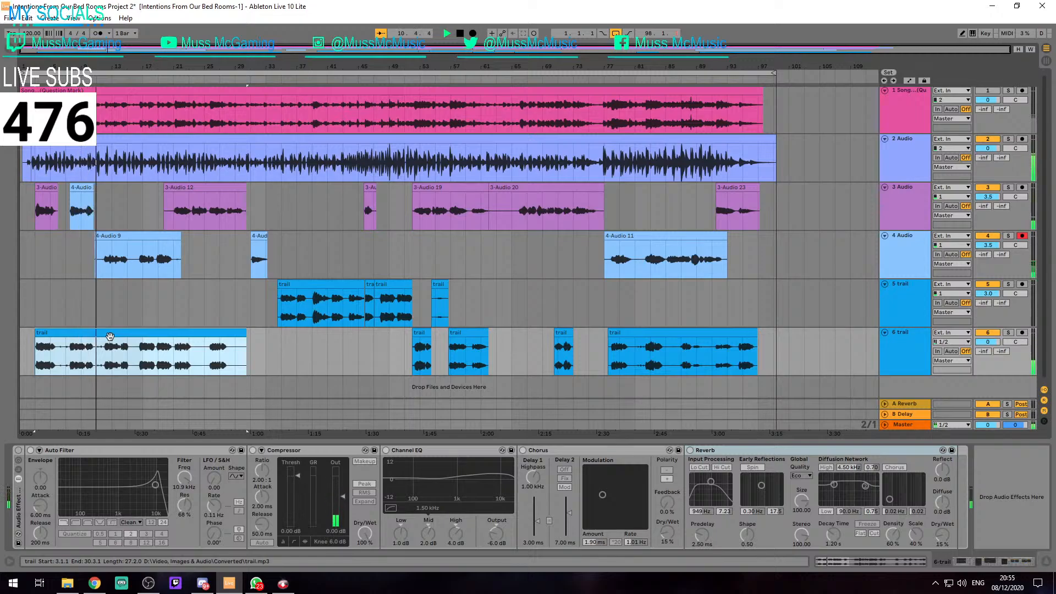
left_click(110, 337)
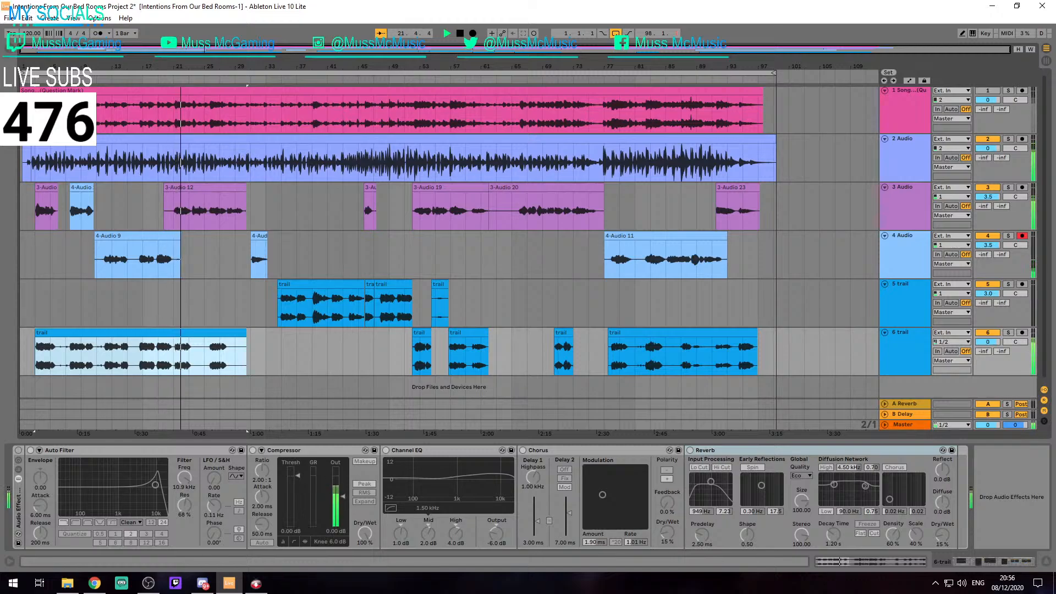
Turn the Audio Effect Racks on tracks 6 to 2 back on one by one while the song keeps playing
left_click(56, 449)
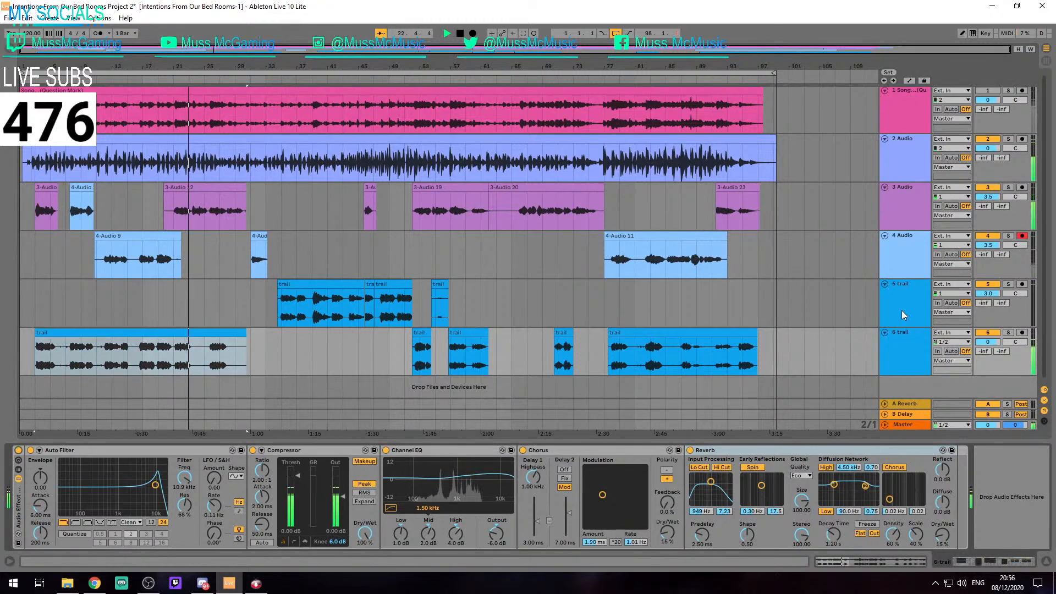
left_click(879, 270)
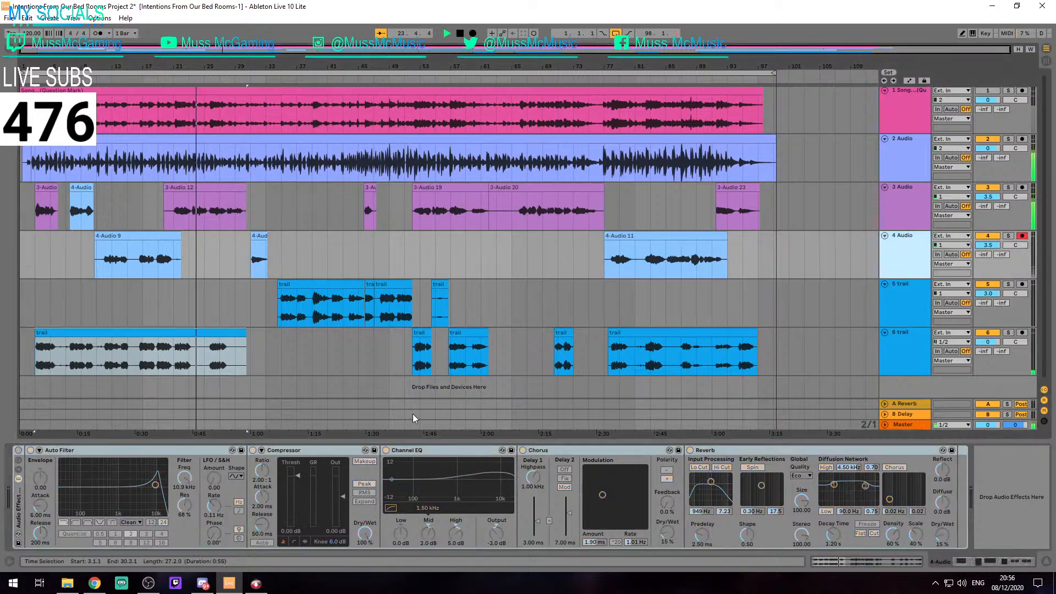
left_click(892, 201)
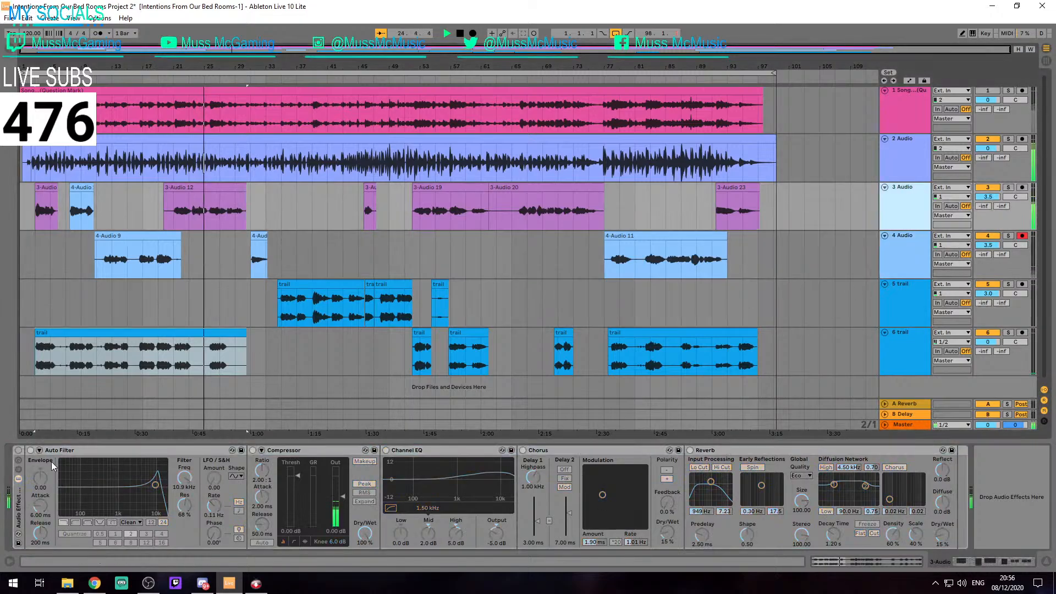
left_click(19, 450)
left_click(891, 167)
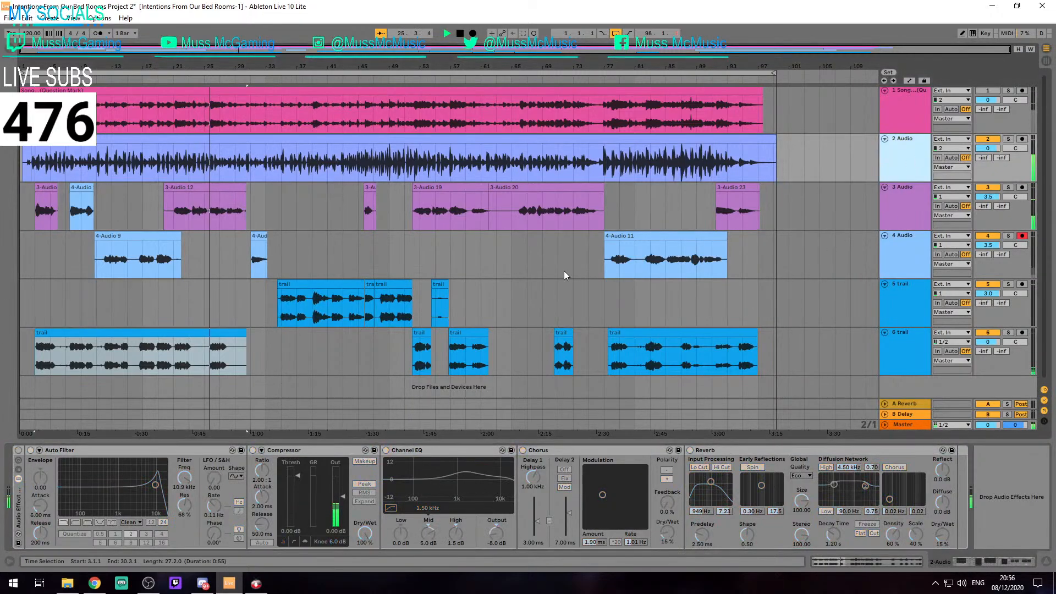
left_click(18, 450)
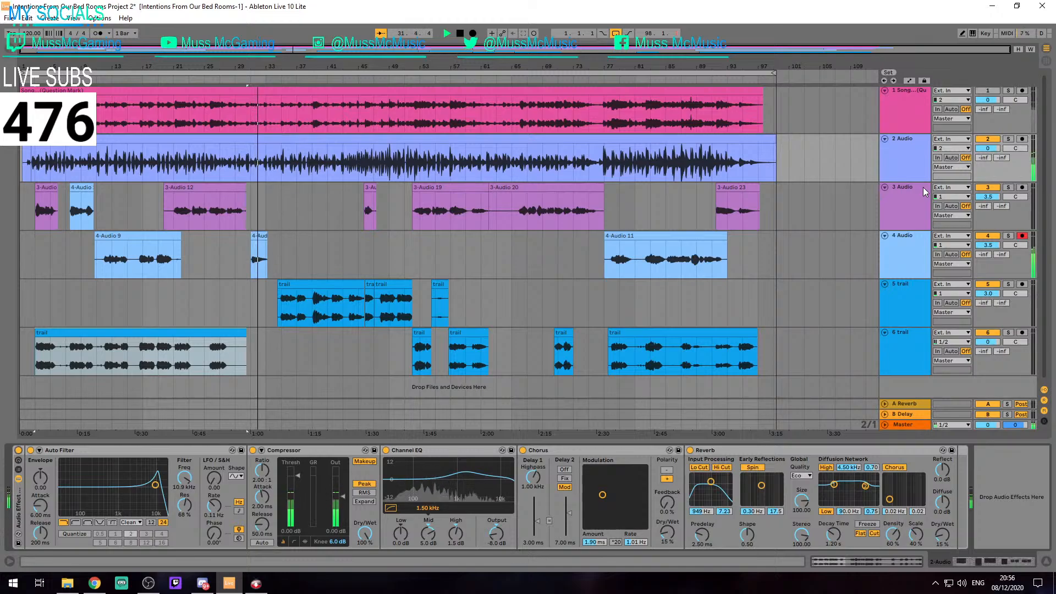
Set the gain of the short 4-Audio 17 clip on track 4 to -5 dB
left_click(258, 237)
double_click(258, 237)
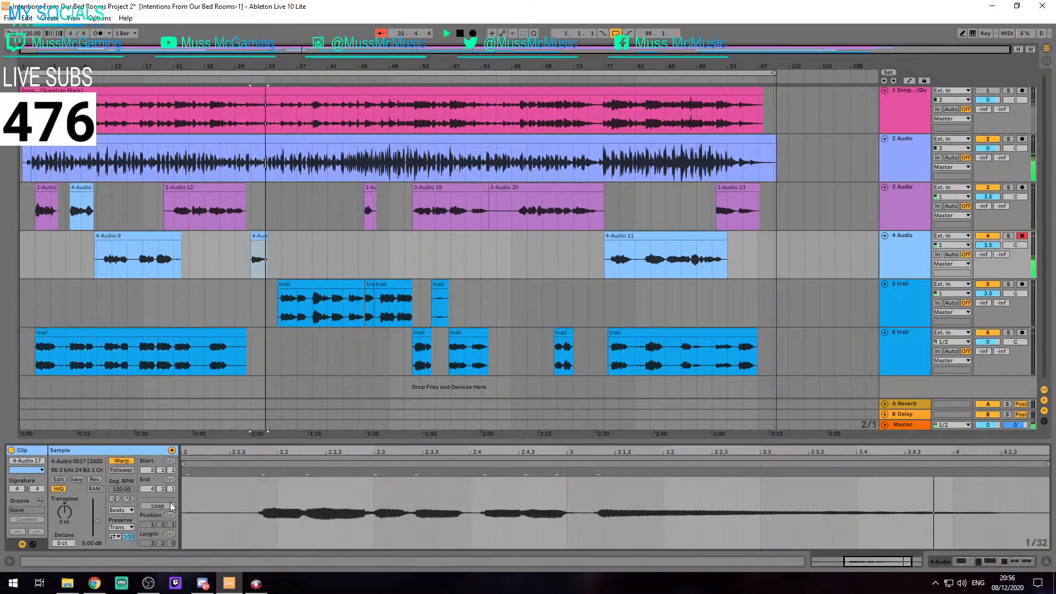
left_click(97, 544)
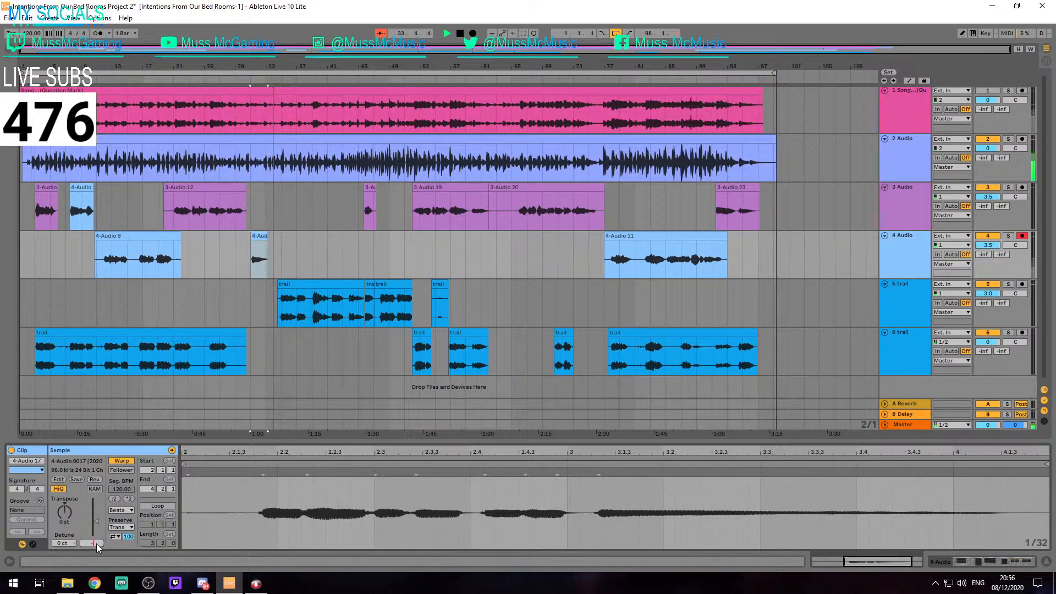
type("-5")
key("Return")
Play the 4-Audio 17 clip from its start at 31.1.1 to check its level in the mix, and save the set
key("space")
left_click(254, 245)
key("space")
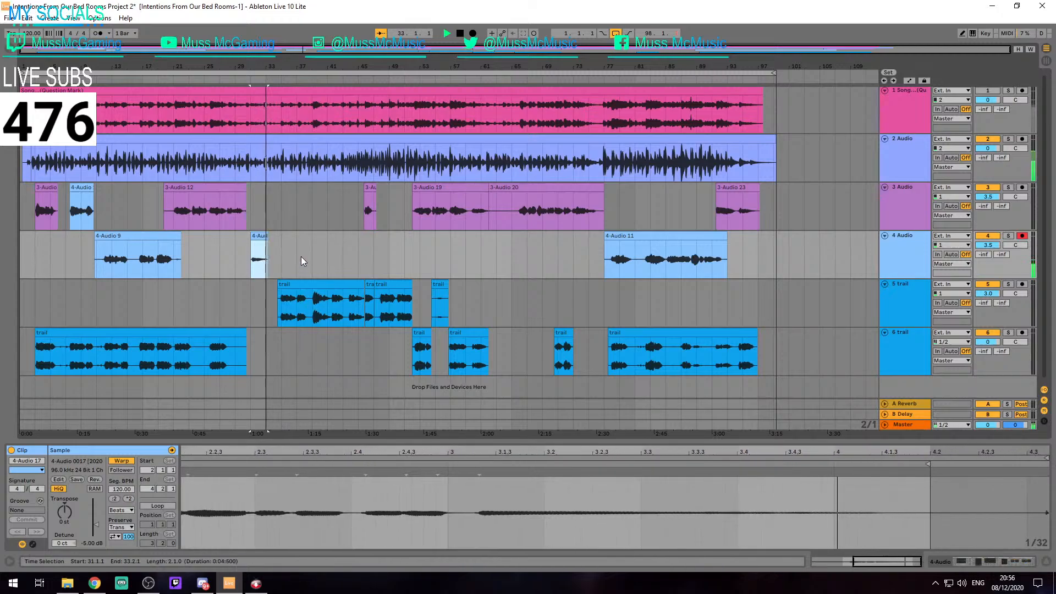
key("space")
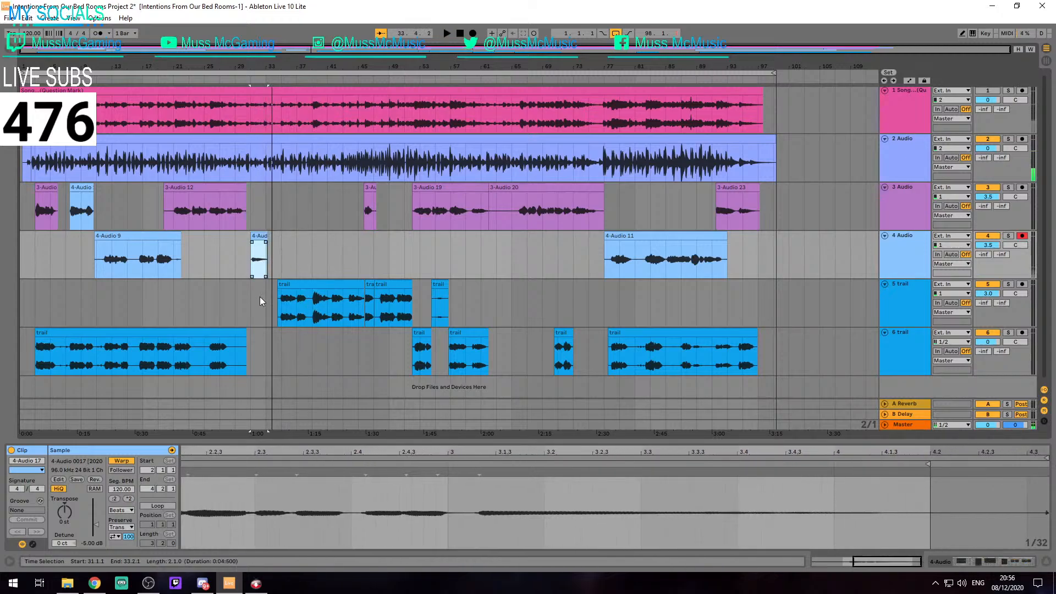
key("ctrl+s")
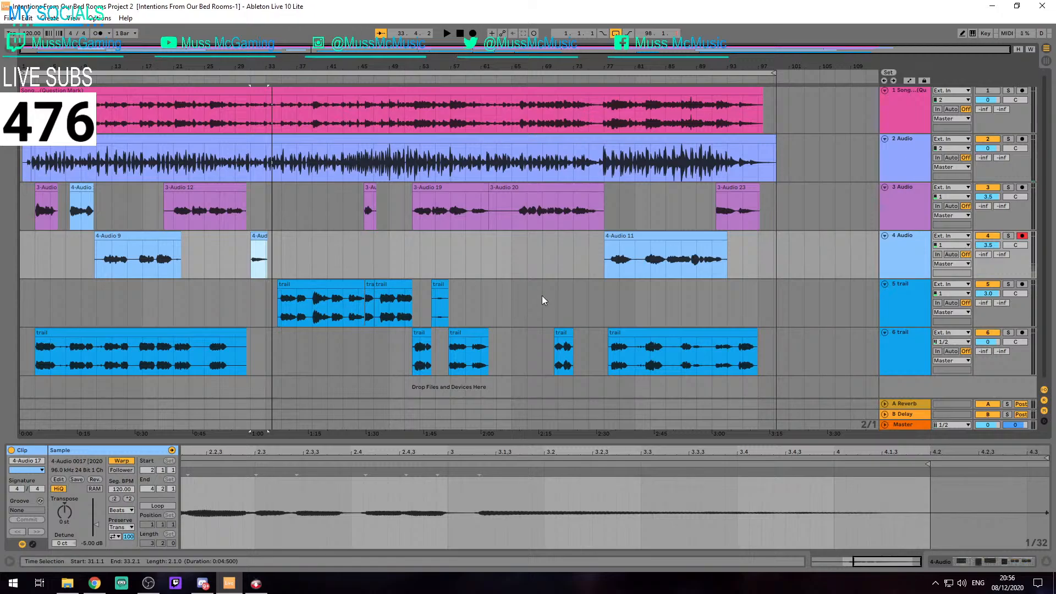
left_click(278, 236)
scroll(286, 239, "up", 10)
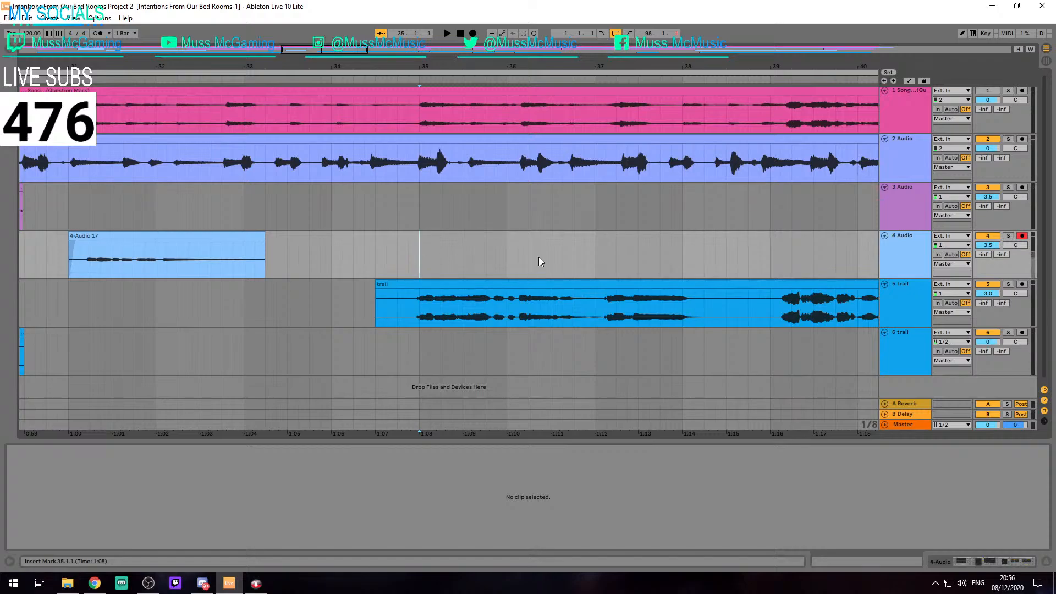
scroll(539, 256, "down", 5)
scroll(574, 279, "down", 3)
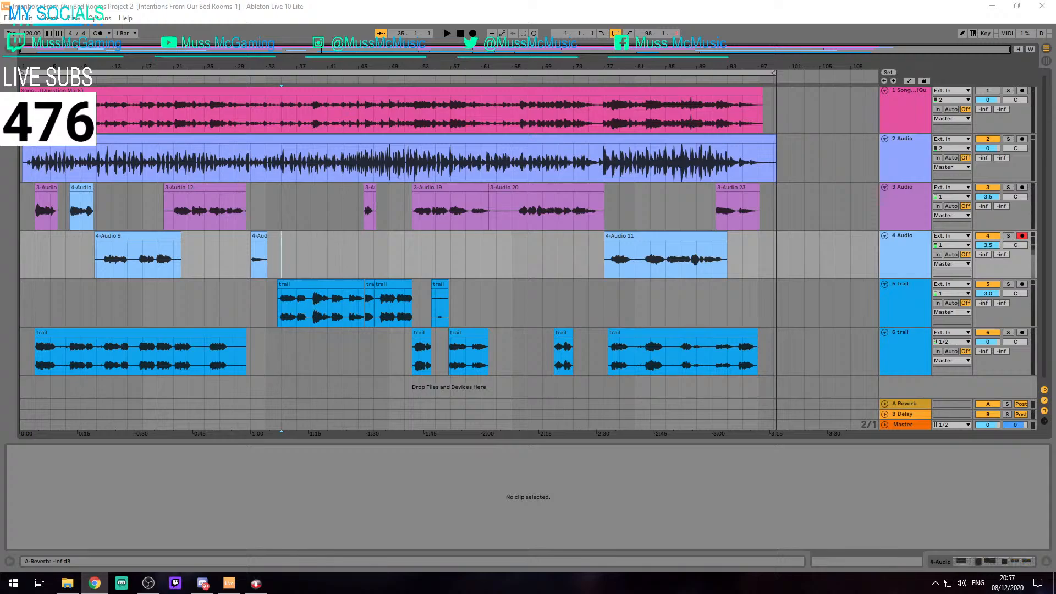
Disarm recording on track 4 and play the song from the short opening clip on track 2
left_click(363, 153)
left_click(1023, 236)
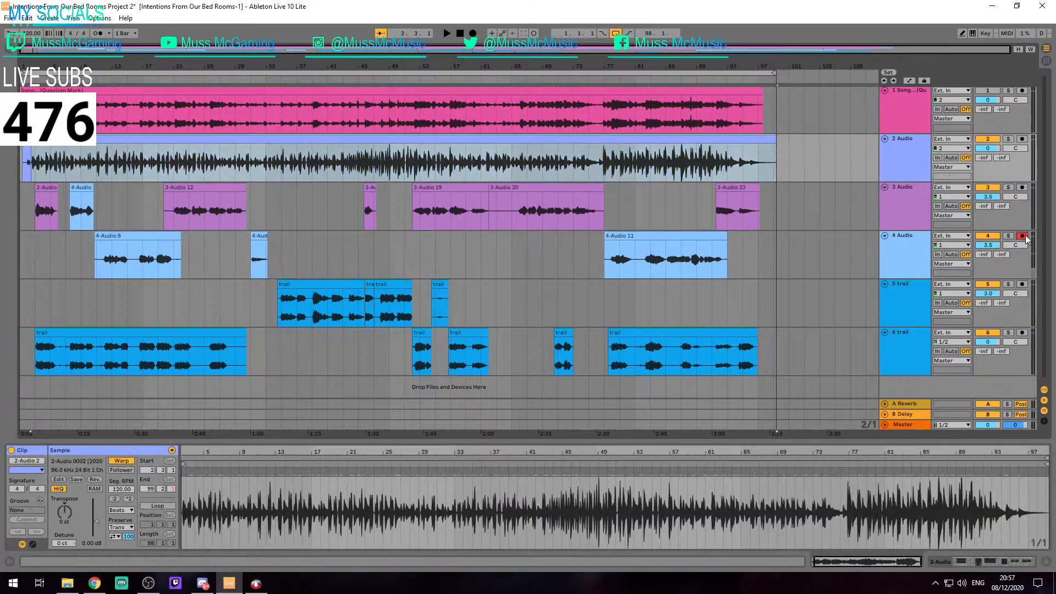
left_click(113, 272)
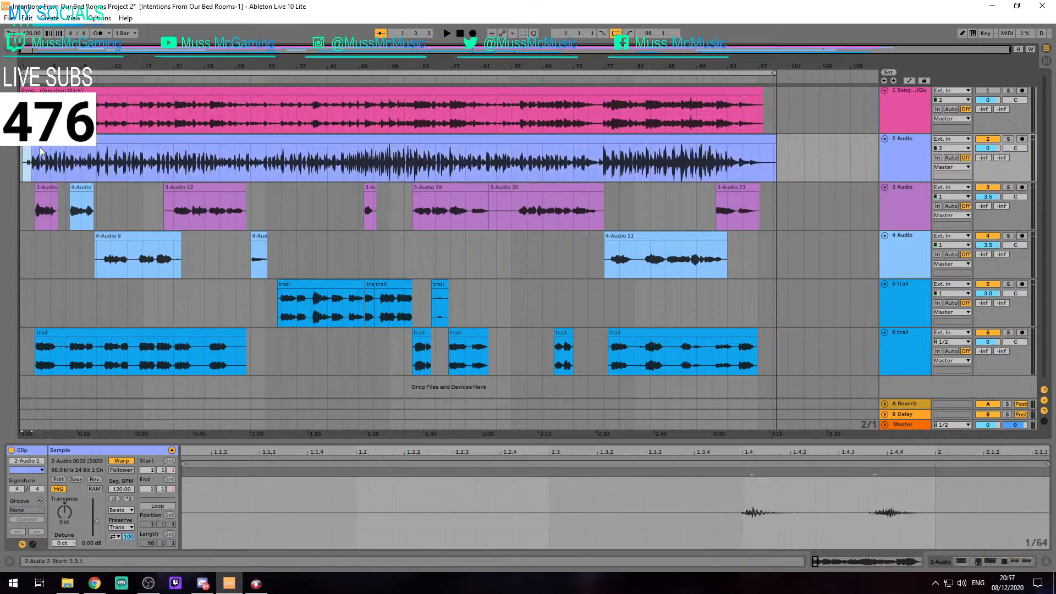
left_click(67, 159)
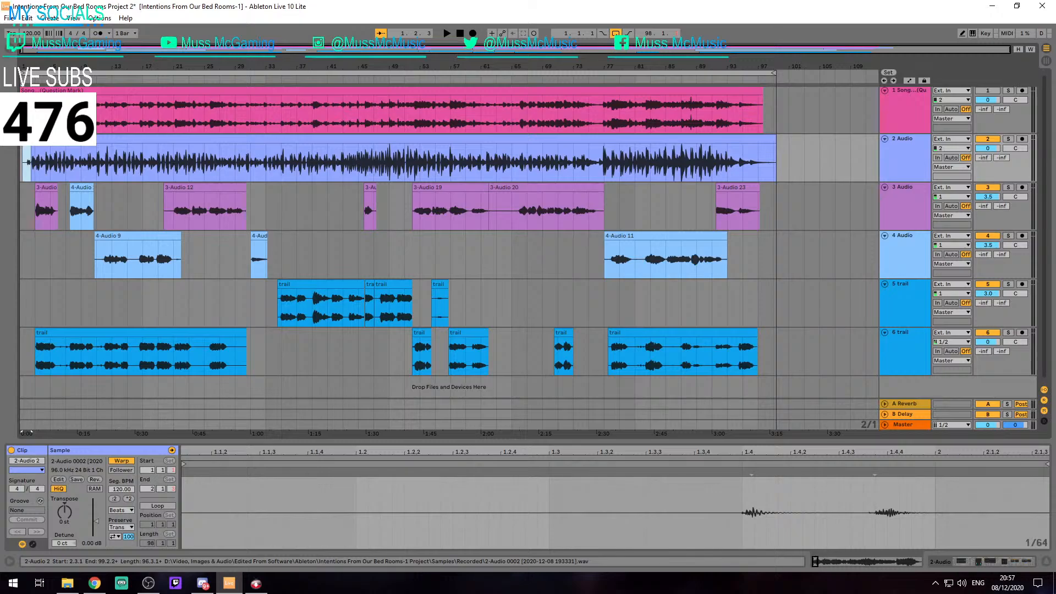
key("space")
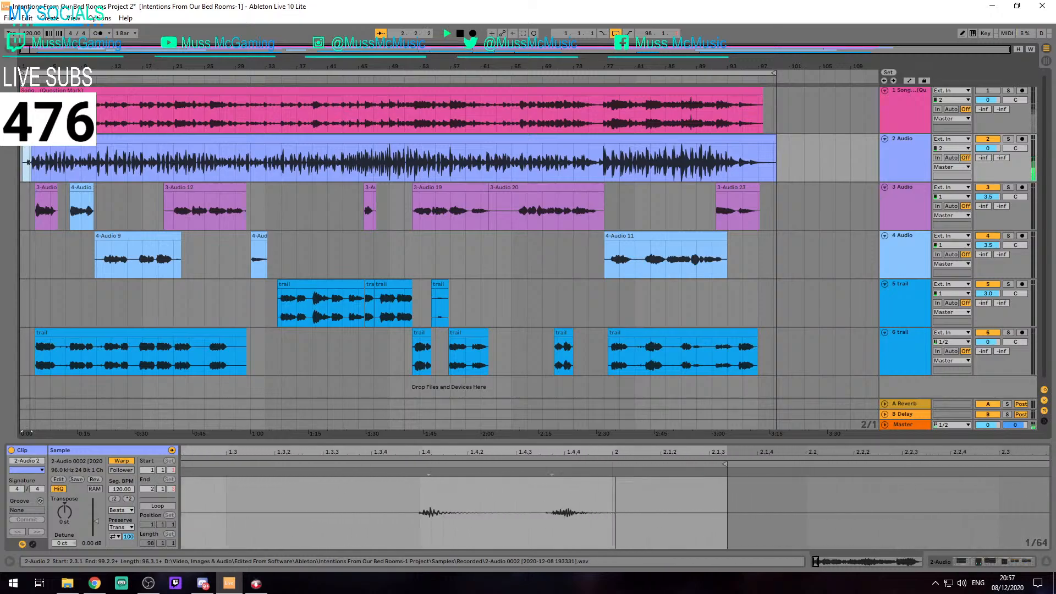
Hide the clip detail view and check the track levels in the Session mixer while the song plays
double_click(38, 447)
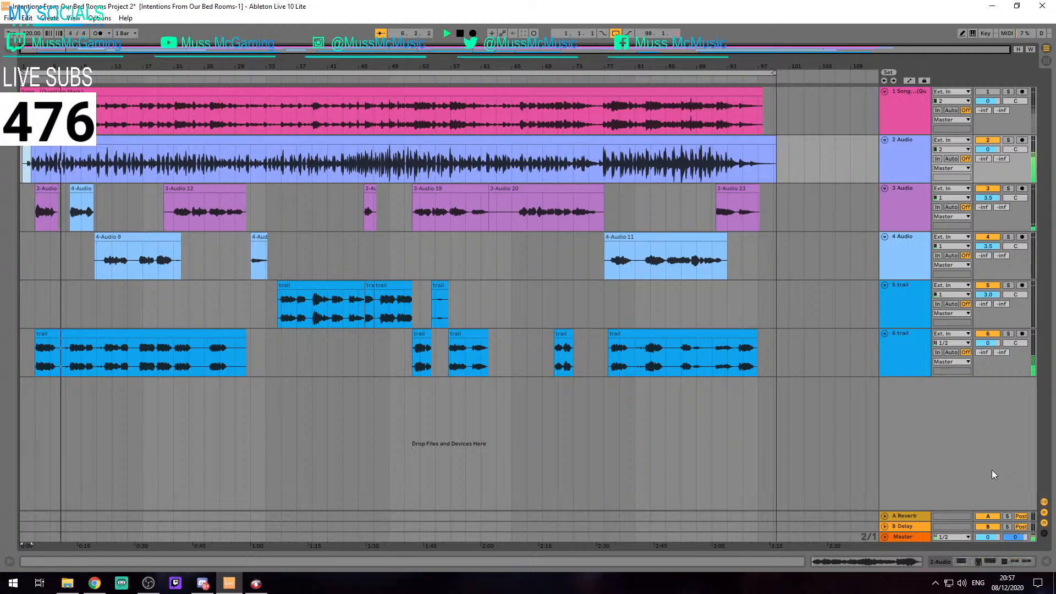
key("Tab")
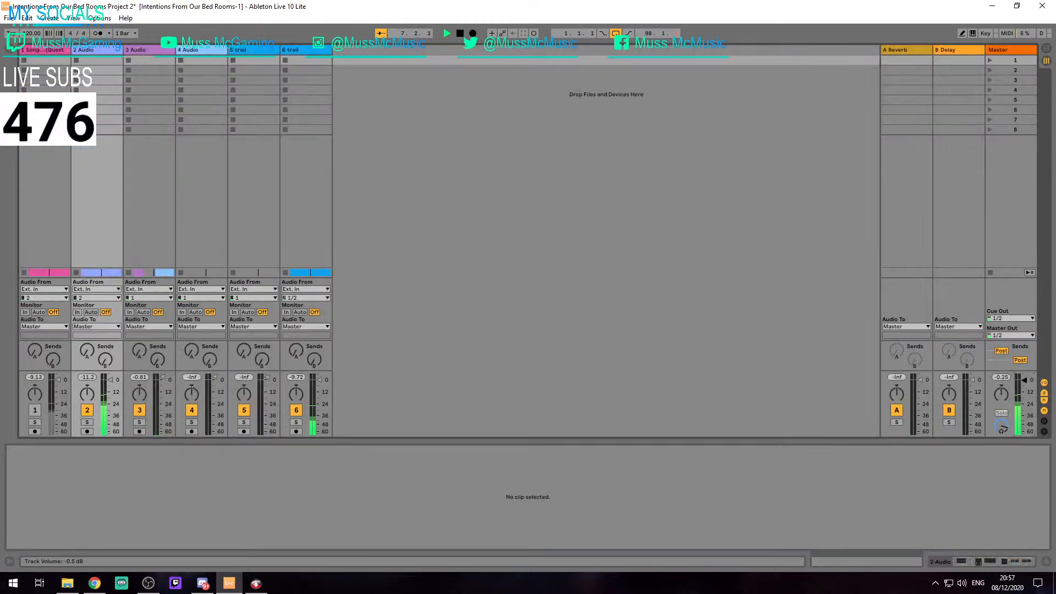
key("Tab")
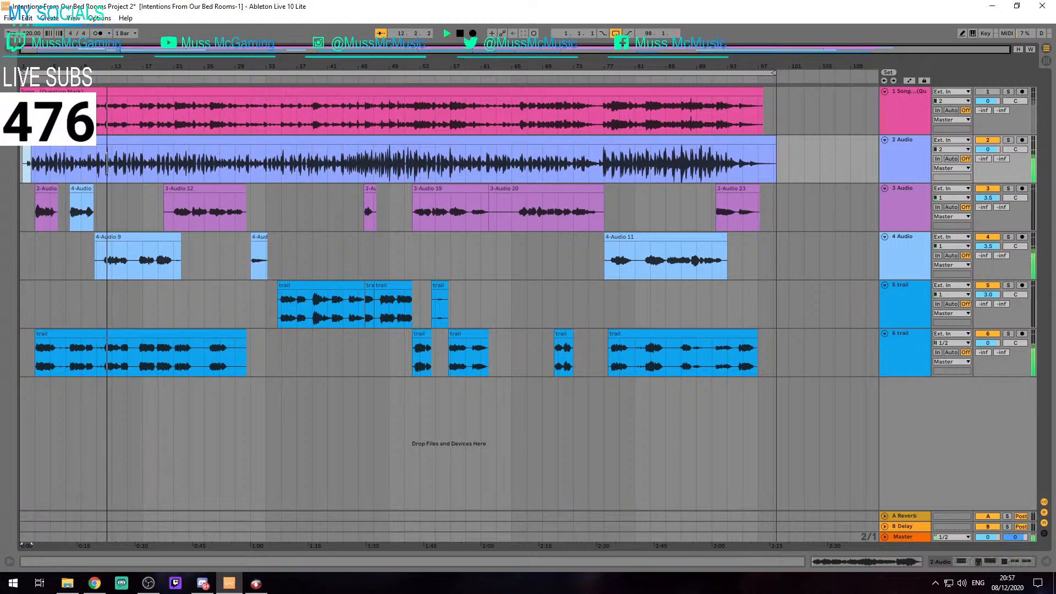
key("alt+Tab")
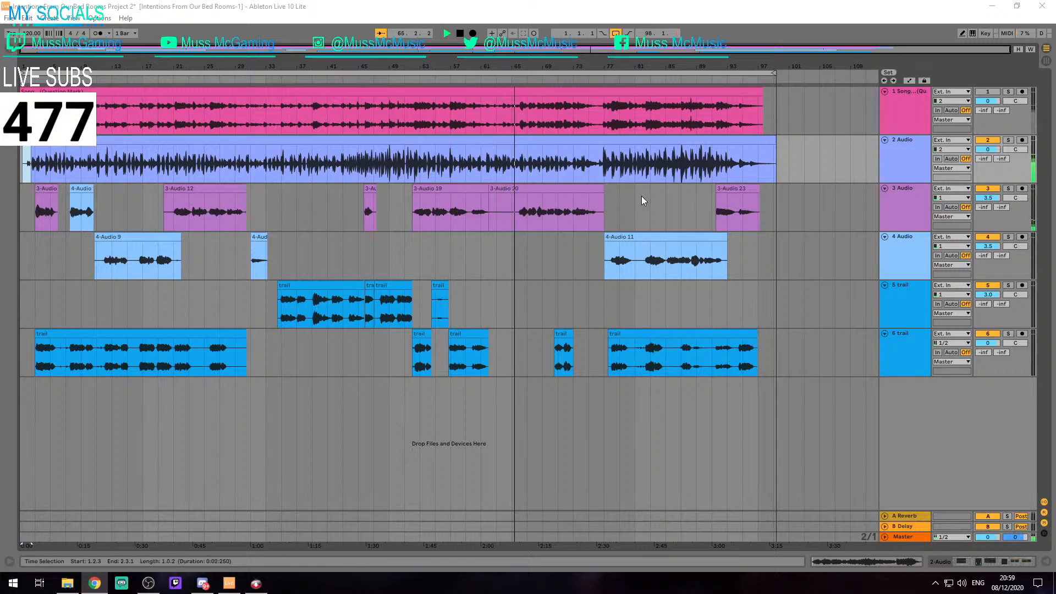
Stop playback near the end of the song and trim track 2's clip back to about 97.3.3, where track 1's clip ends
scroll(493, 201, "up", 2)
scroll(493, 200, "up", 2)
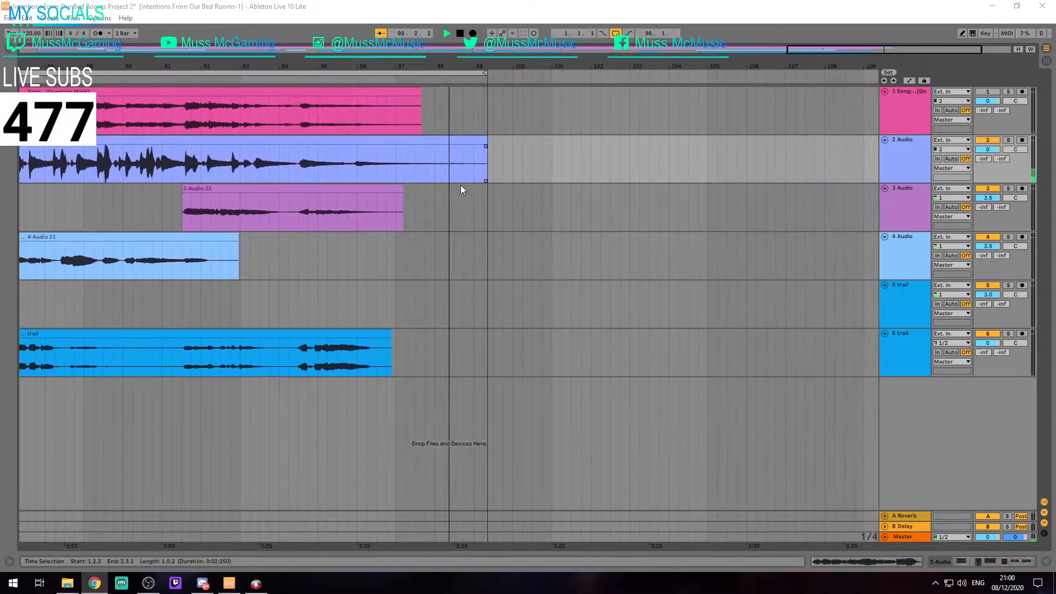
left_click(470, 194)
key("space")
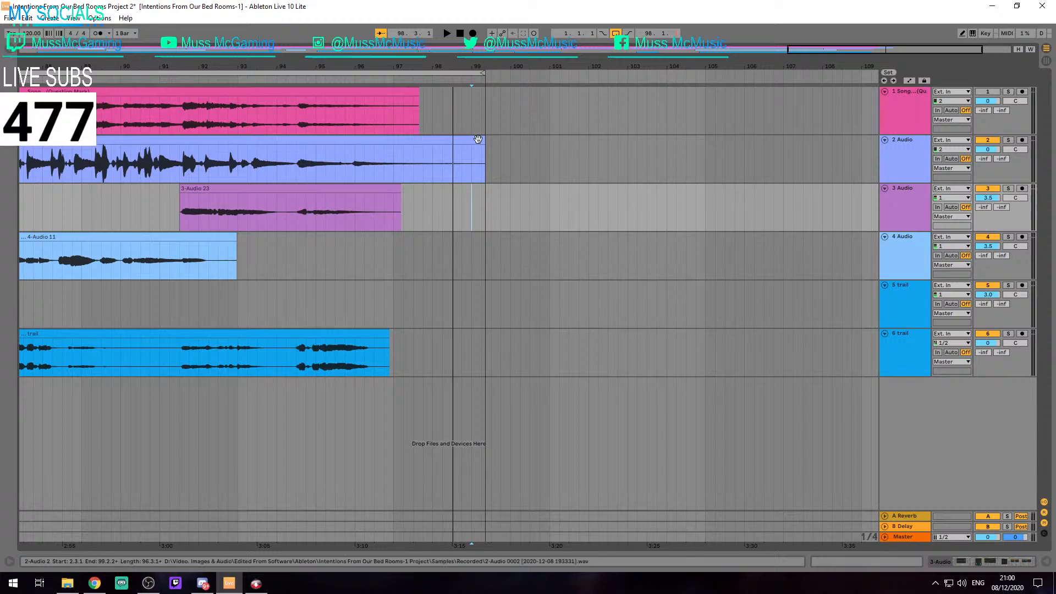
left_click_drag(484, 145, 357, 144)
scroll(467, 141, "up", 2)
scroll(360, 144, "up", 4)
scroll(355, 142, "up", 5)
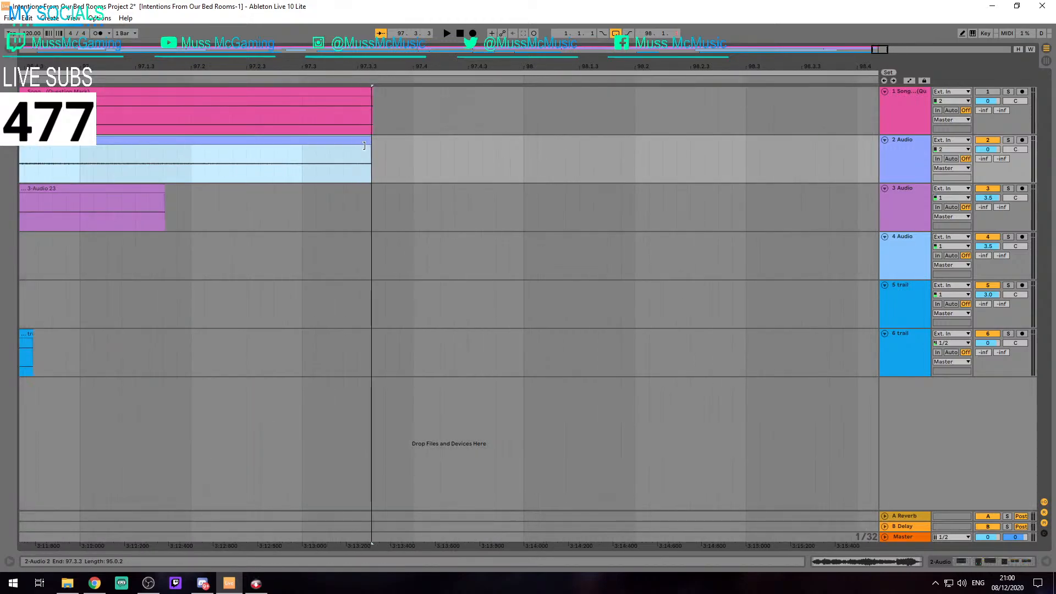
Fine-trim the end of track 2's clip to line up exactly with the end of track 1's song clip
left_click_drag(439, 140, 462, 143)
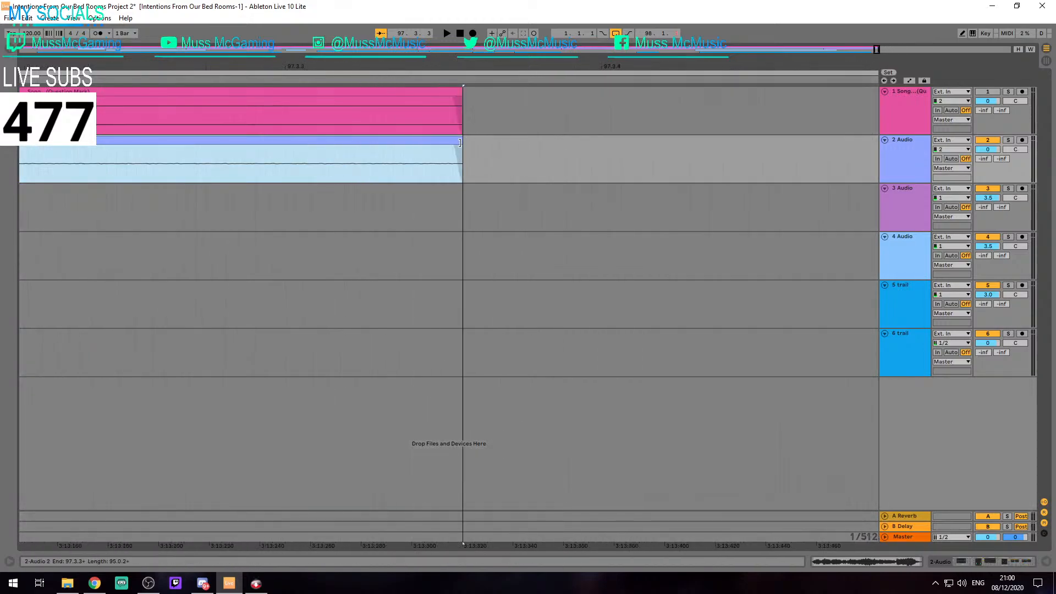
scroll(462, 144, "up", 4)
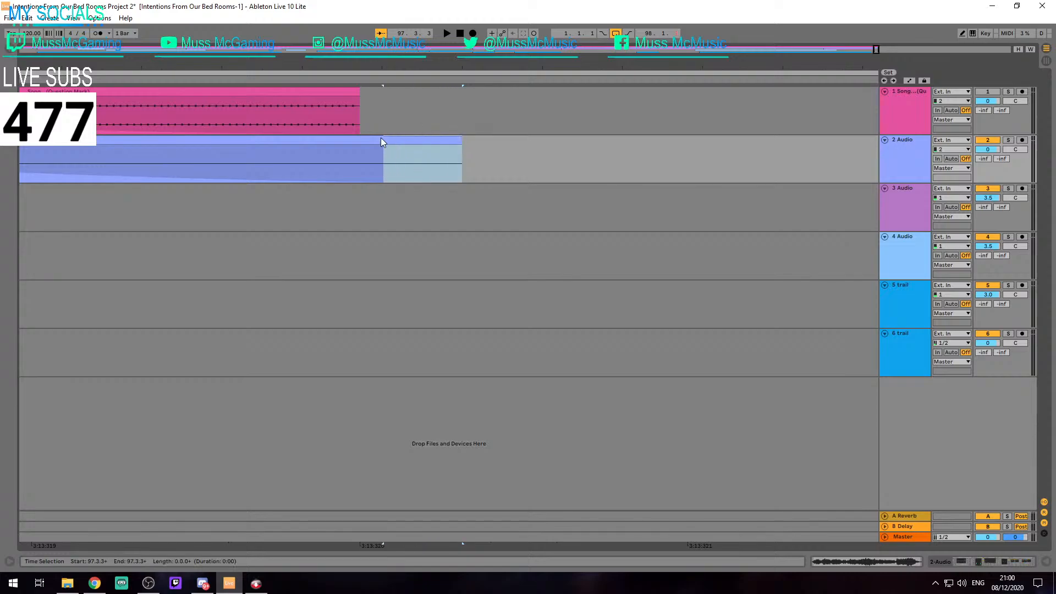
left_click_drag(380, 137, 359, 136)
left_click(500, 148)
left_click_drag(456, 141, 361, 143)
scroll(358, 147, "up", 4)
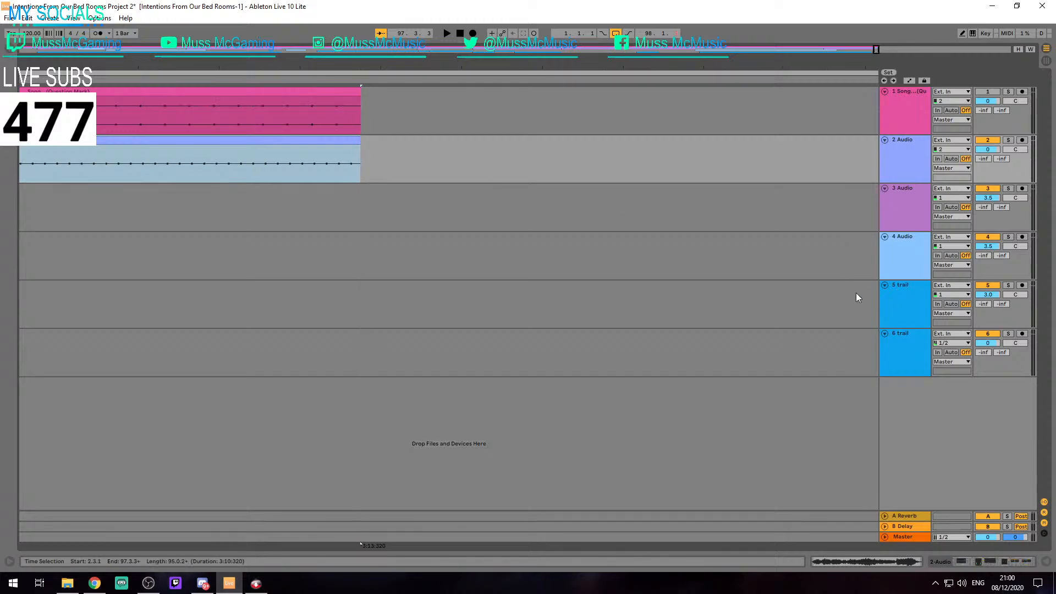
scroll(518, 170, "down", 5)
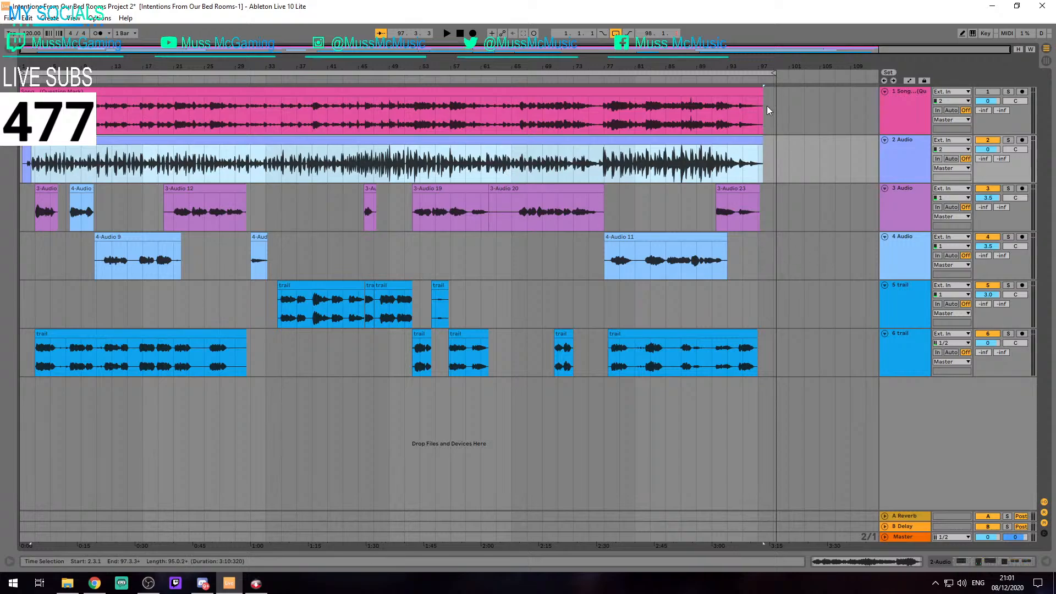
Shorten the arrangement loop so it ends at about 97.3.3, beside the ends of the clips on tracks 1 and 2
scroll(766, 106, "up", 10)
left_click_drag(581, 117, 475, 115)
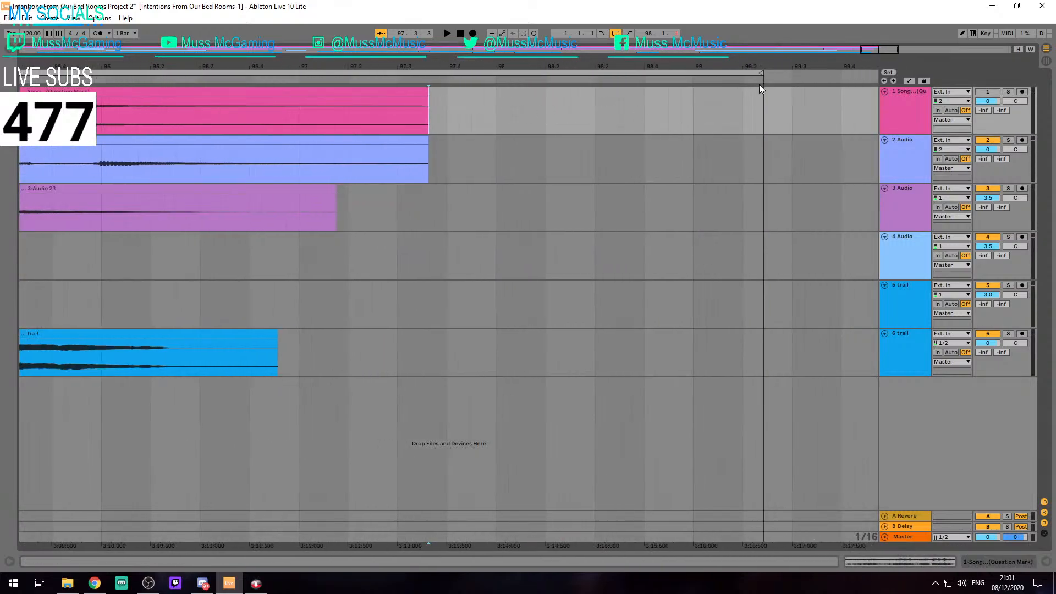
mouse_move(759, 72)
left_mouse_down()
mouse_move(472, 83)
mouse_move(438, 97)
left_mouse_up()
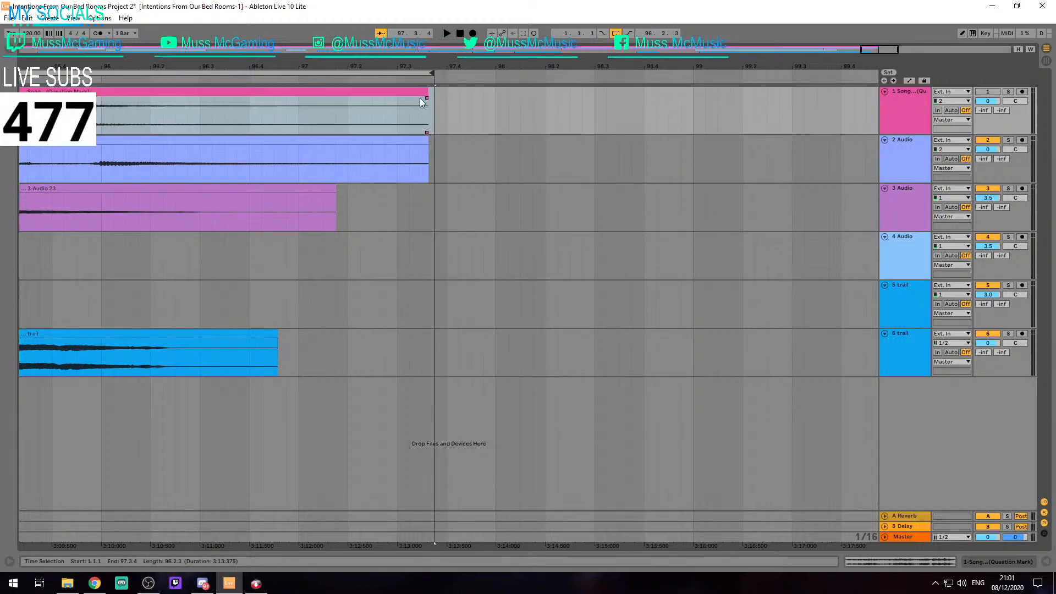
scroll(422, 103, "up", 6)
scroll(556, 74, "up", 4)
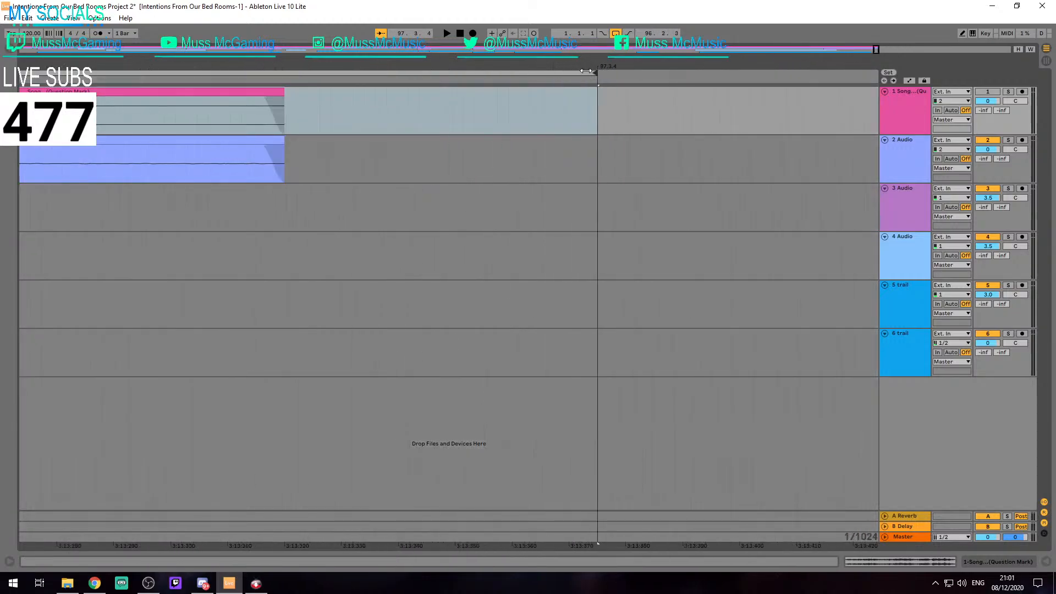
left_click_drag(592, 72, 290, 72)
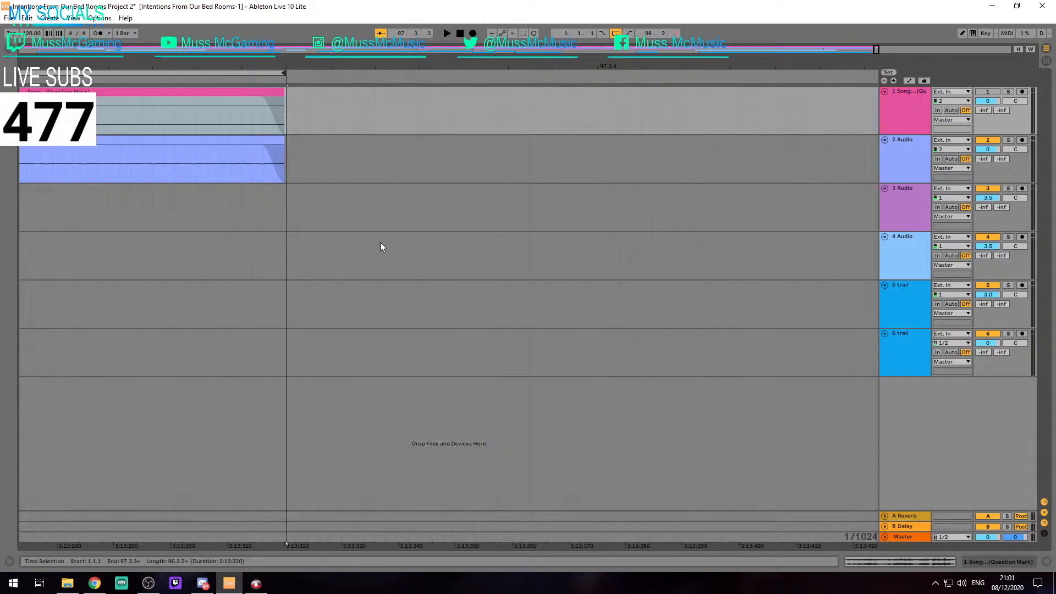
Align the loop end precisely with the ends of the track 1 and 2 clips and save the set
scroll(258, 115, "up", 4)
scroll(295, 104, "up", 2)
scroll(638, 98, "up", 4)
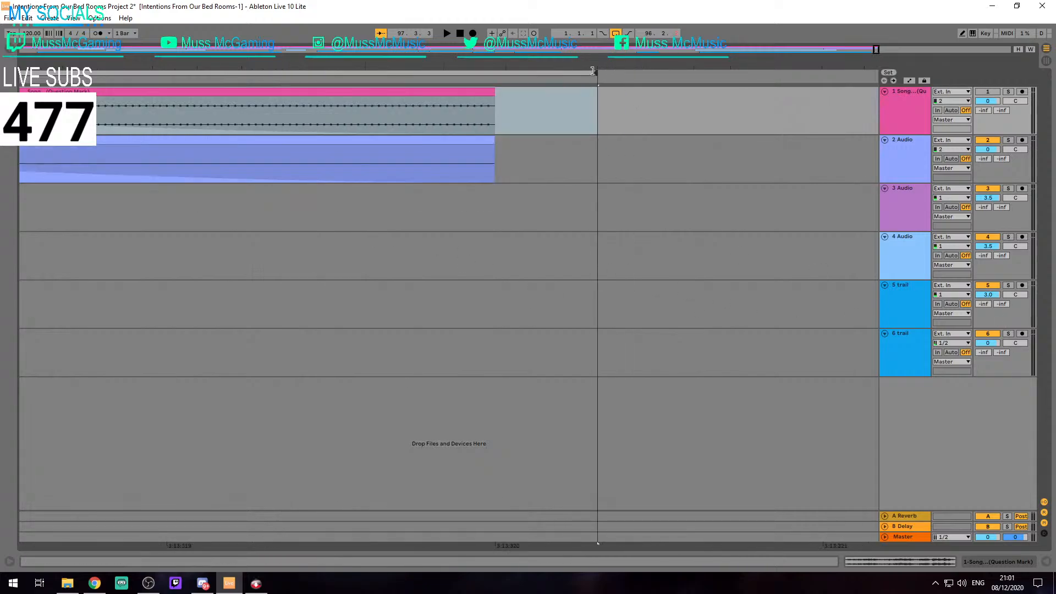
mouse_move(593, 72)
left_mouse_down()
mouse_move(496, 77)
mouse_move(497, 93)
mouse_move(502, 81)
left_mouse_up()
left_click(515, 97)
scroll(481, 118, "up", 2)
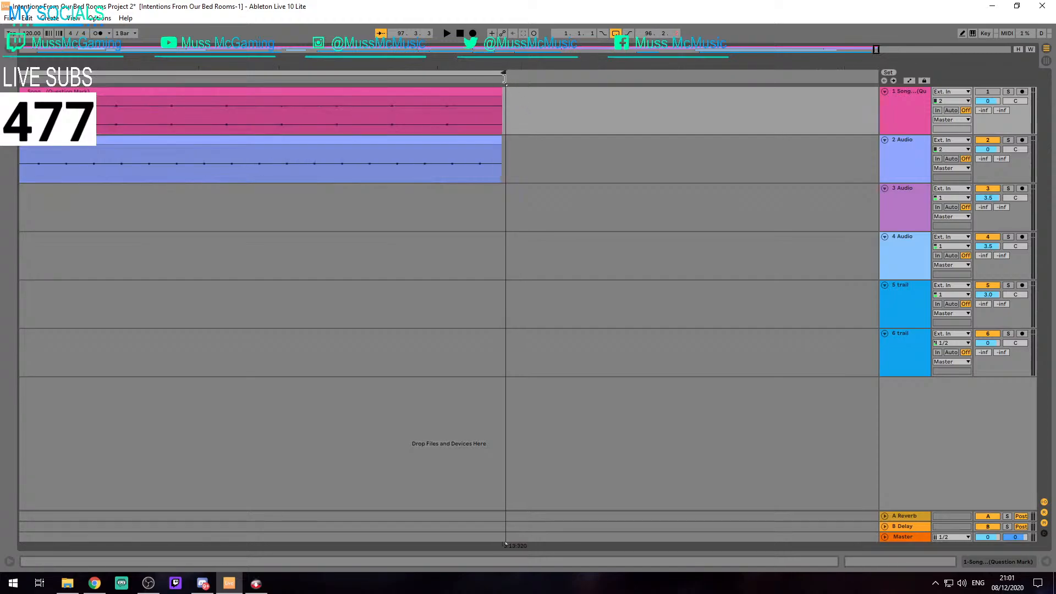
left_click(519, 106)
scroll(520, 108, "down", 10)
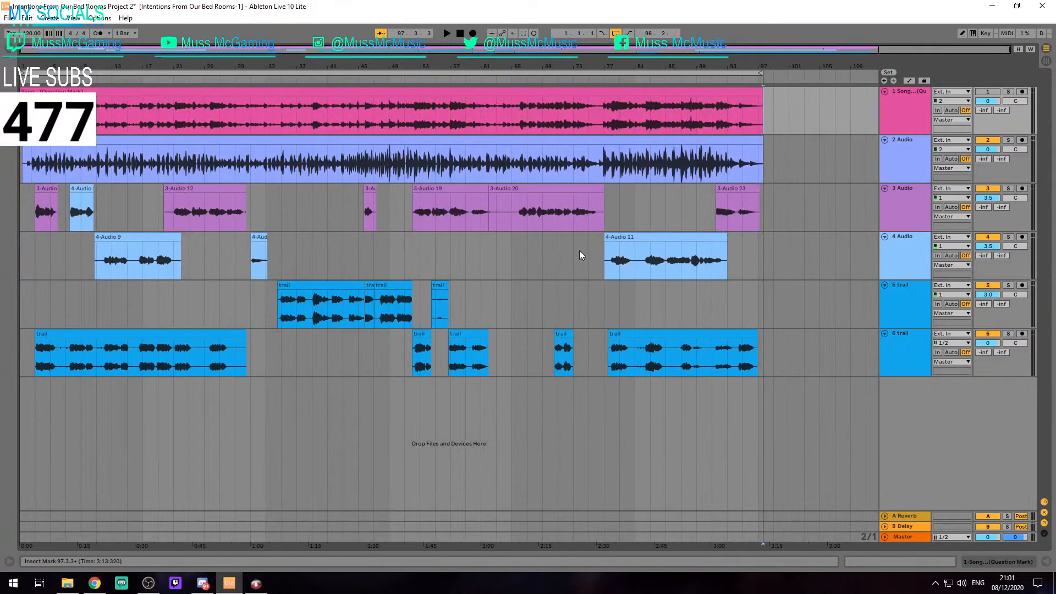
left_click(775, 163)
key("ctrl+s")
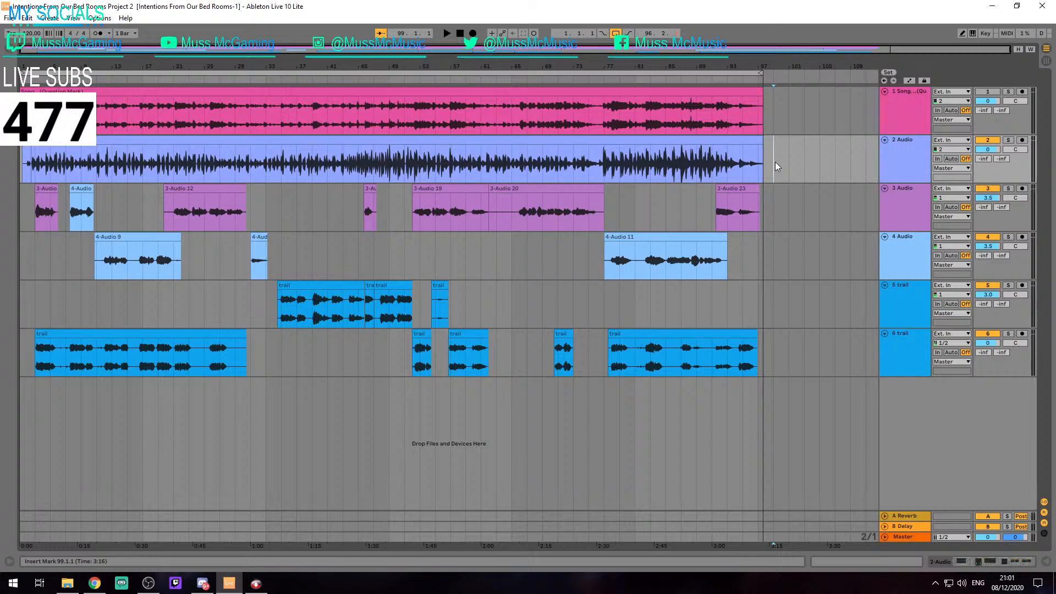
Examine up close whether the clips on tracks 1 and 2 and the loop end line up
left_click(885, 226)
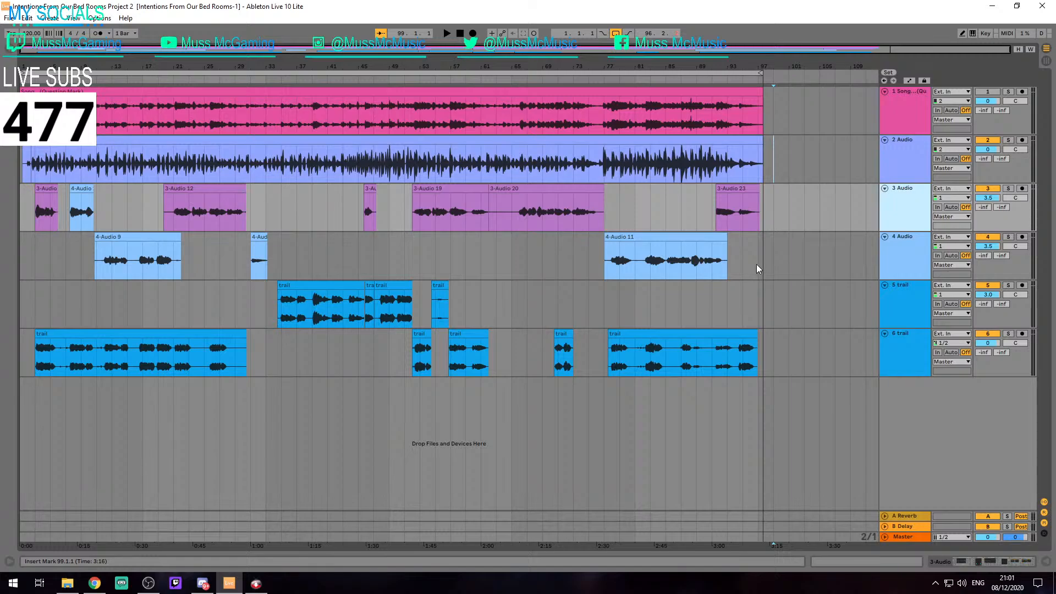
scroll(786, 213, "up", 6)
scroll(492, 186, "up", 15)
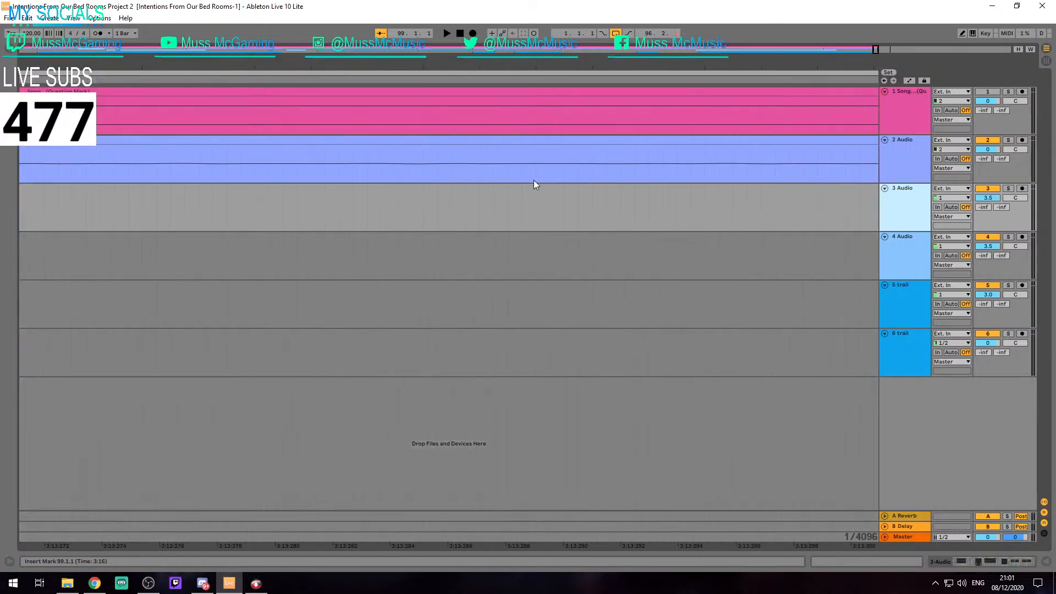
left_click_drag(759, 202, 473, 200)
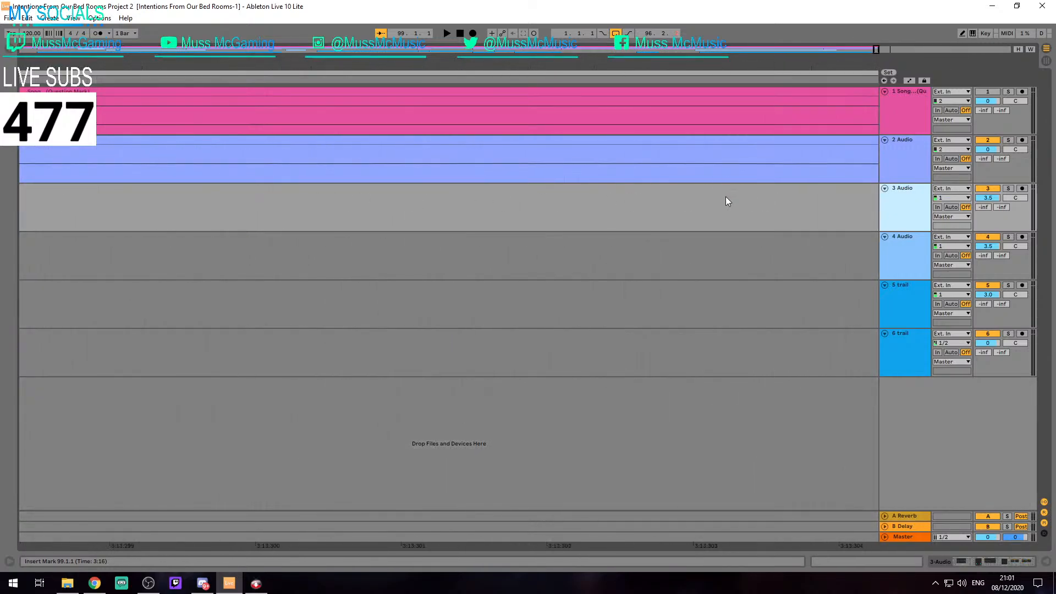
scroll(725, 197, "down", 5)
left_click_drag(725, 196, 511, 171)
scroll(513, 165, "up", 12)
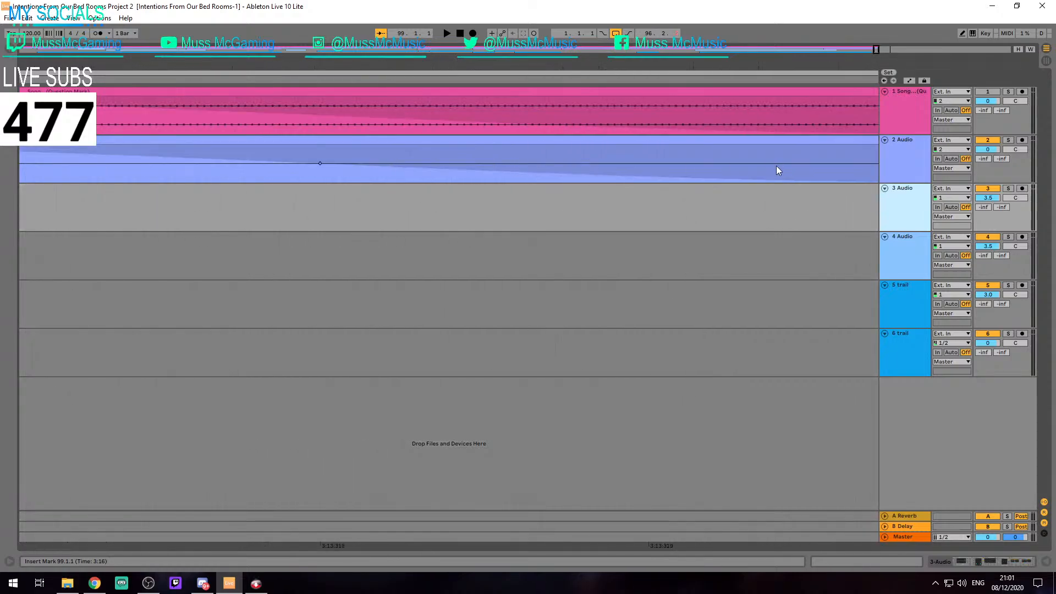
left_click_drag(776, 167, 322, 194)
scroll(313, 150, "up", 3)
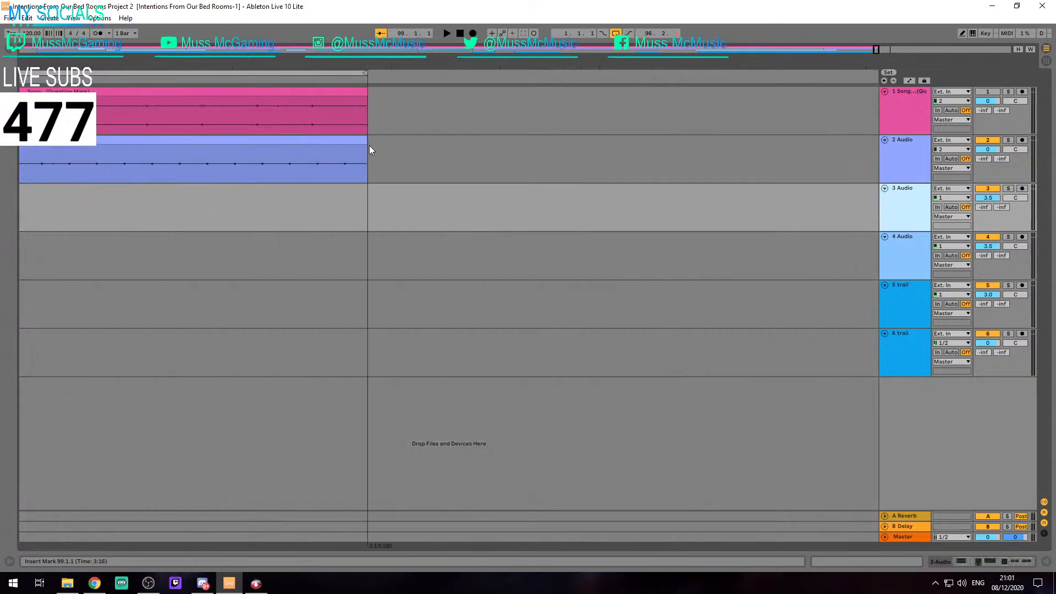
Fine-adjust the beginning of track 4's short clip that starts at bar 31
scroll(364, 144, "down", 15)
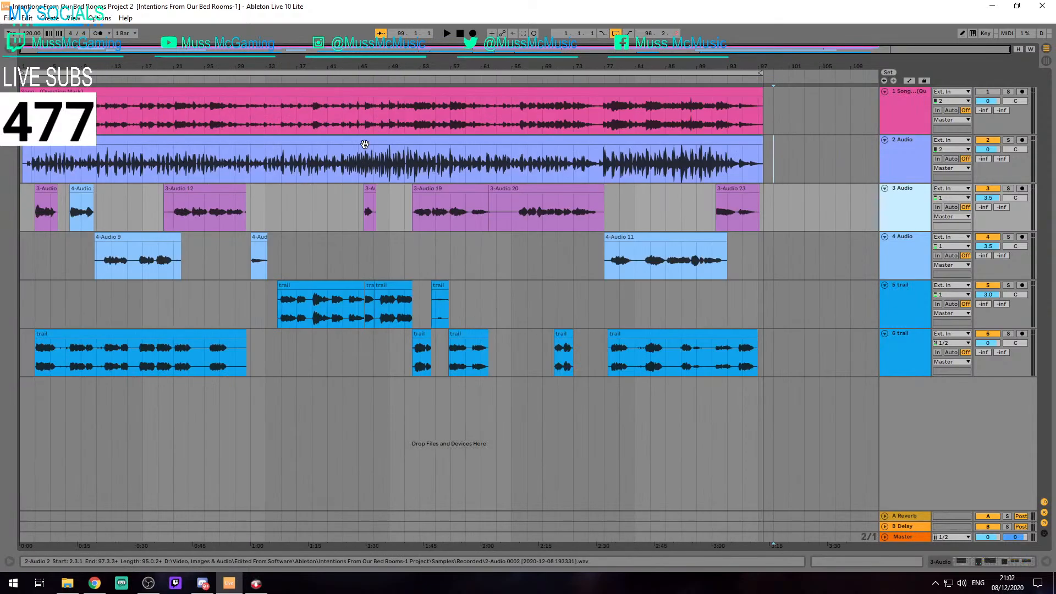
left_click(314, 229)
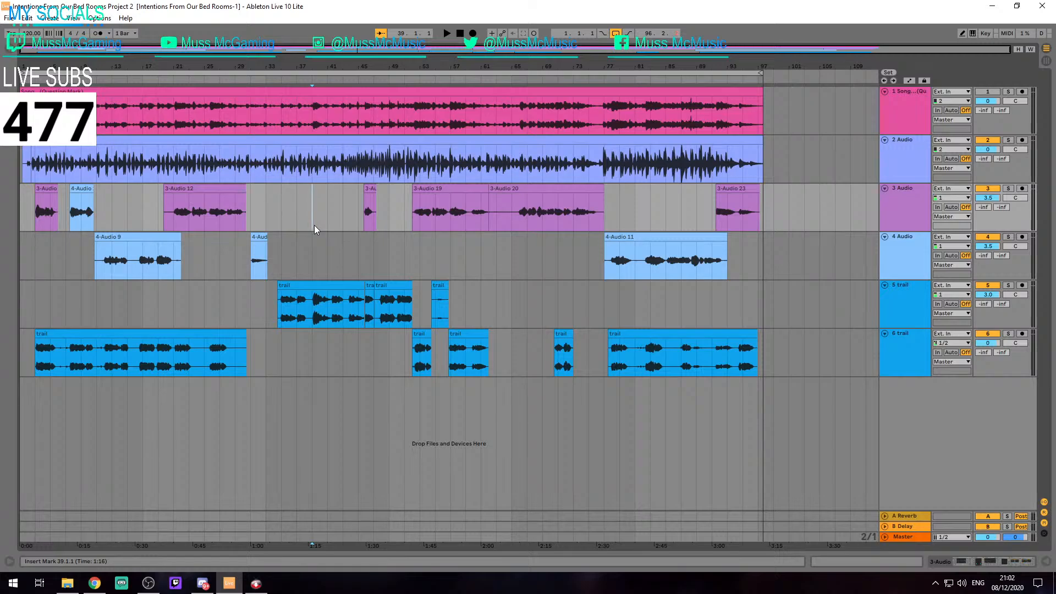
left_click(272, 256)
scroll(271, 255, "up", 5)
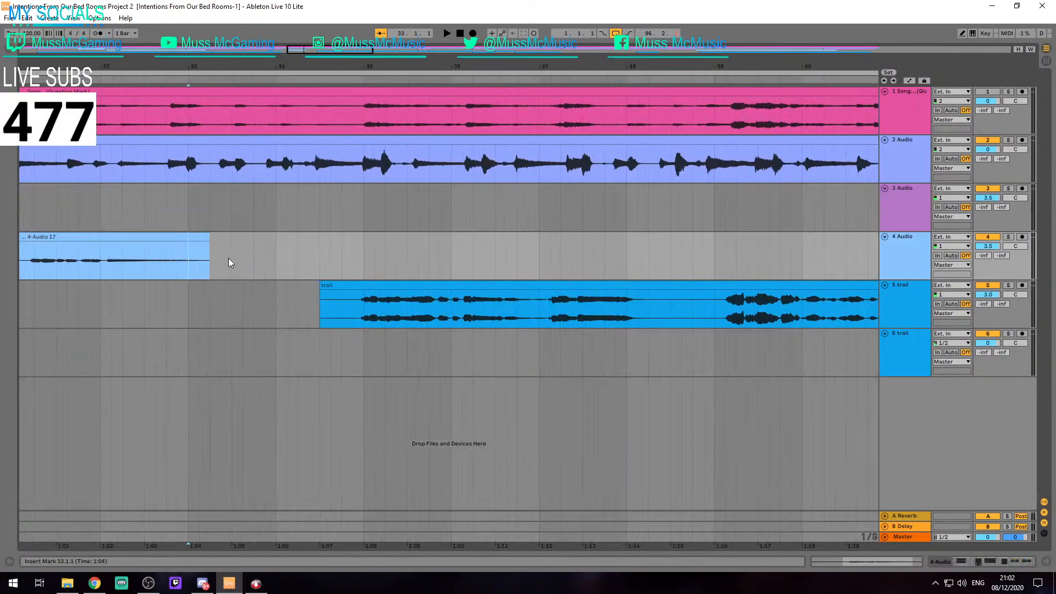
scroll(212, 256, "up", 4)
scroll(211, 256, "down", 12)
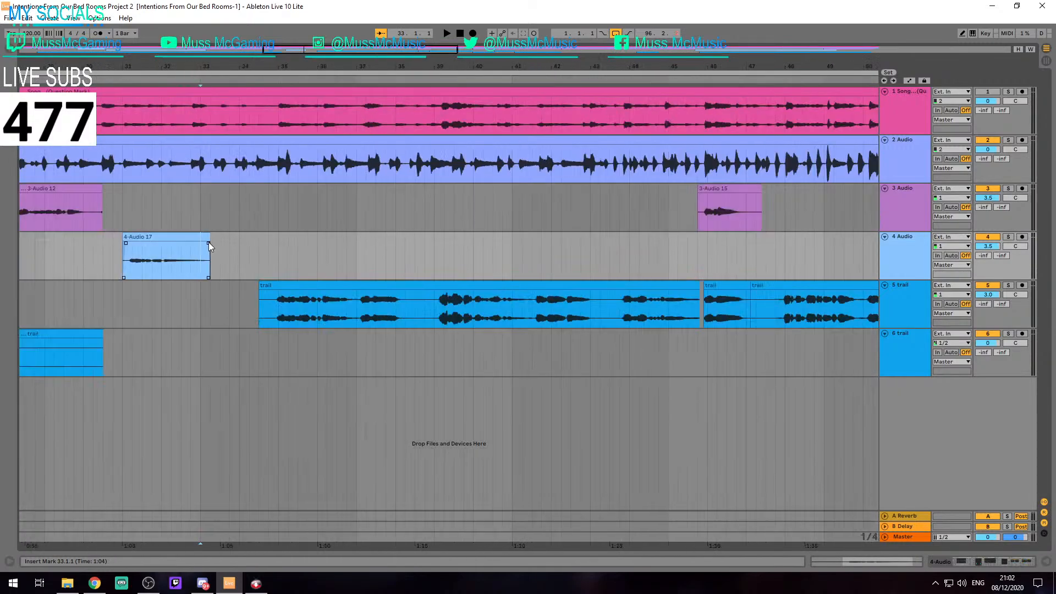
scroll(355, 252, "up", 10)
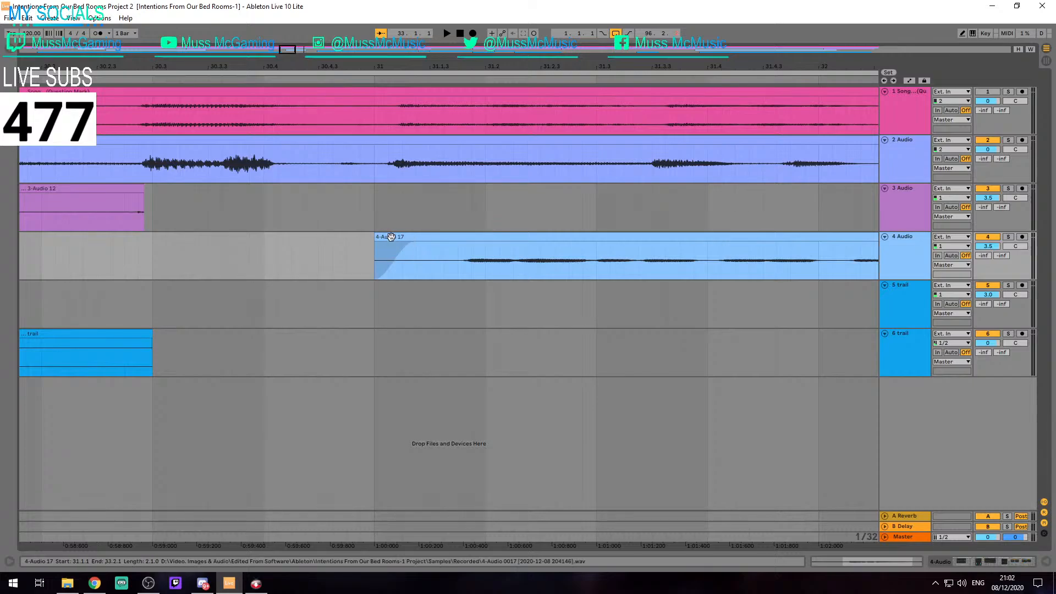
mouse_move(380, 238)
left_mouse_down()
mouse_move(439, 240)
mouse_move(380, 240)
left_mouse_up()
Trim the end of track 3's clip before bar 31 so that it finishes at about 30.2
scroll(379, 242, "down", 4)
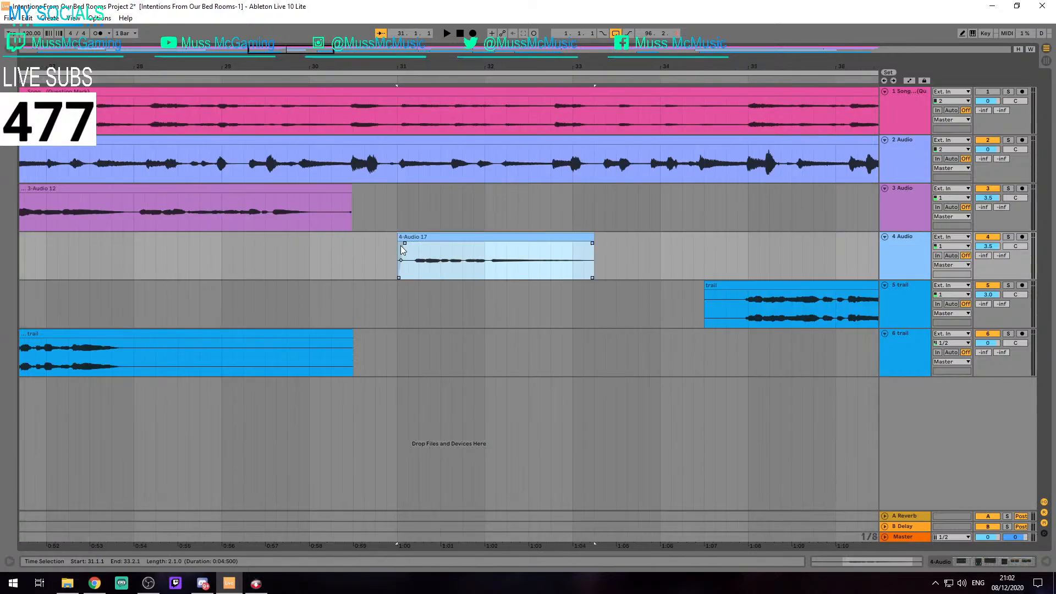
left_click(368, 250)
scroll(320, 256, "down", 4)
scroll(309, 216, "up", 6)
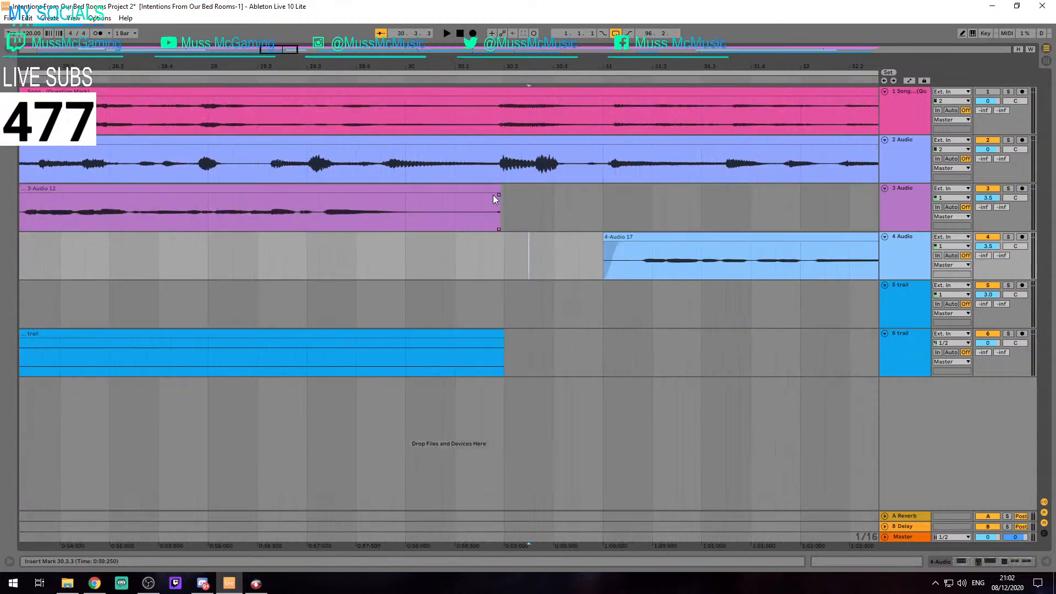
left_click_drag(498, 188, 455, 204)
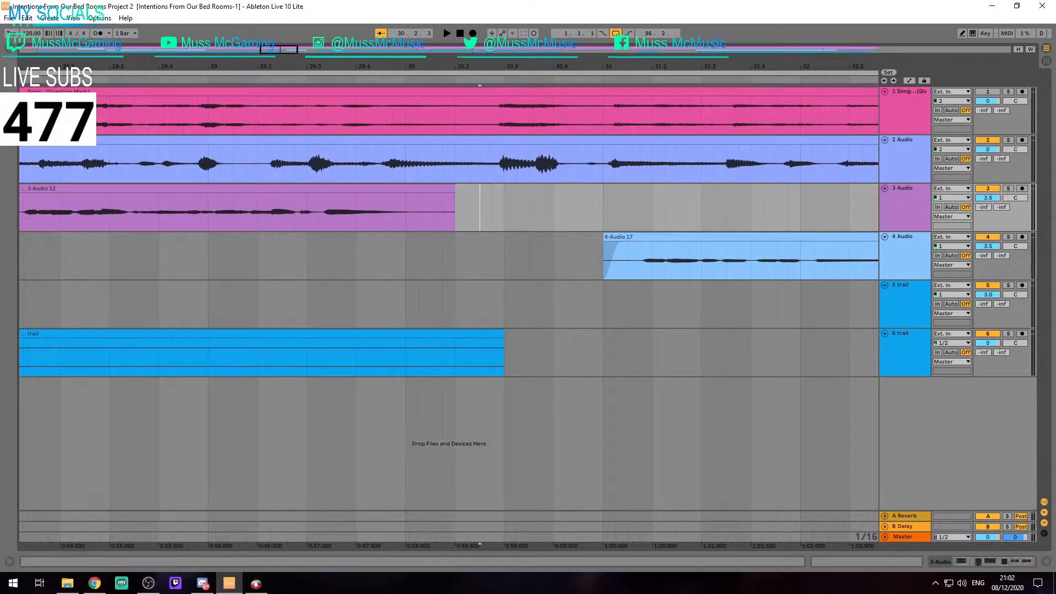
left_click(531, 276)
key("minus")
key("minus")
key("minus")
key("minus")
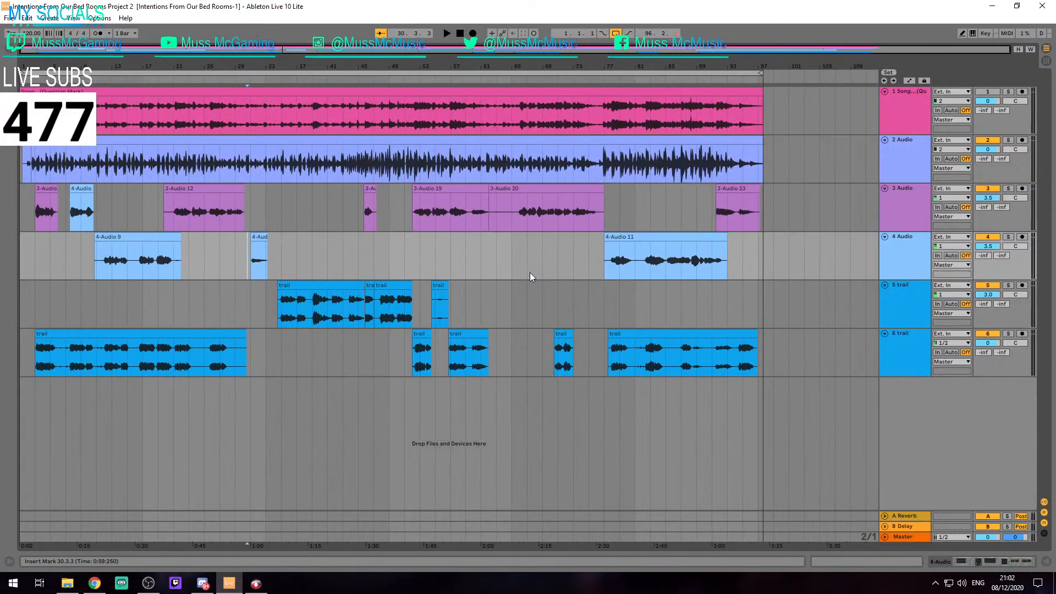
Examine up close the end of track 4's clip that finishes at bar 22
left_click(613, 265)
key("alt+Tab")
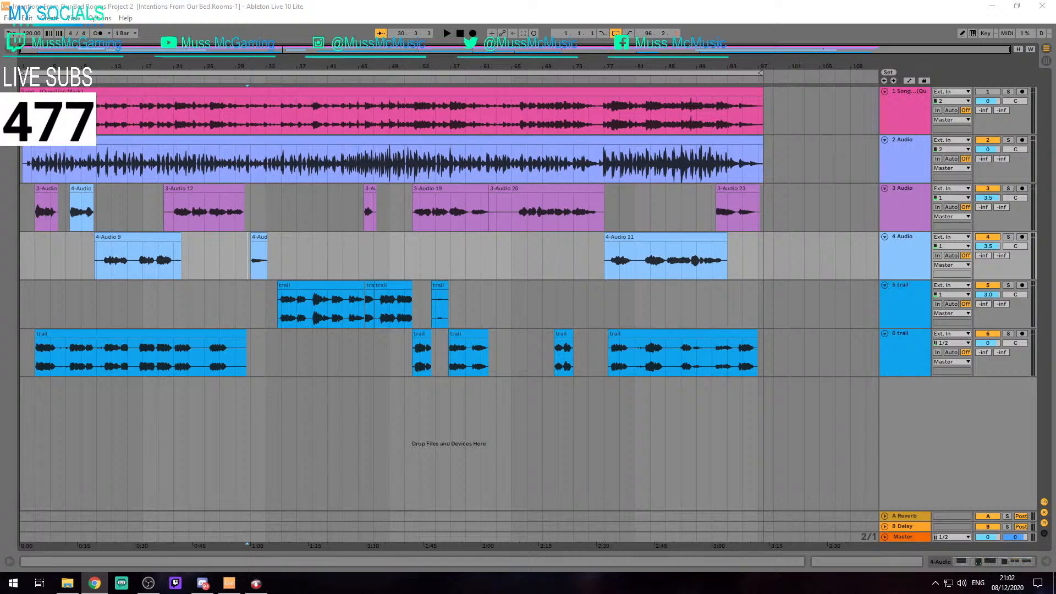
scroll(172, 253, "up", 5)
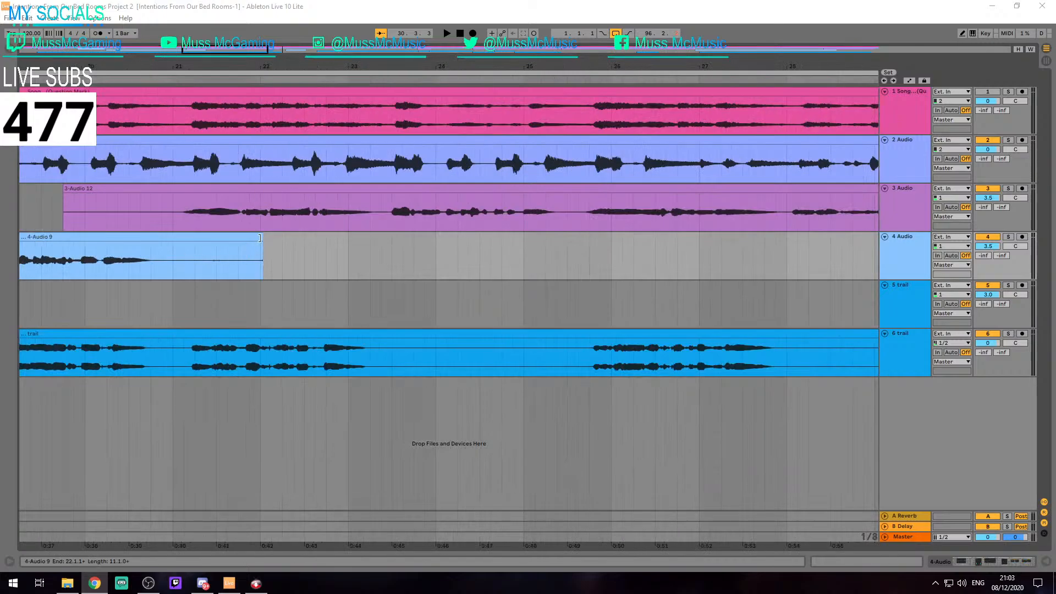